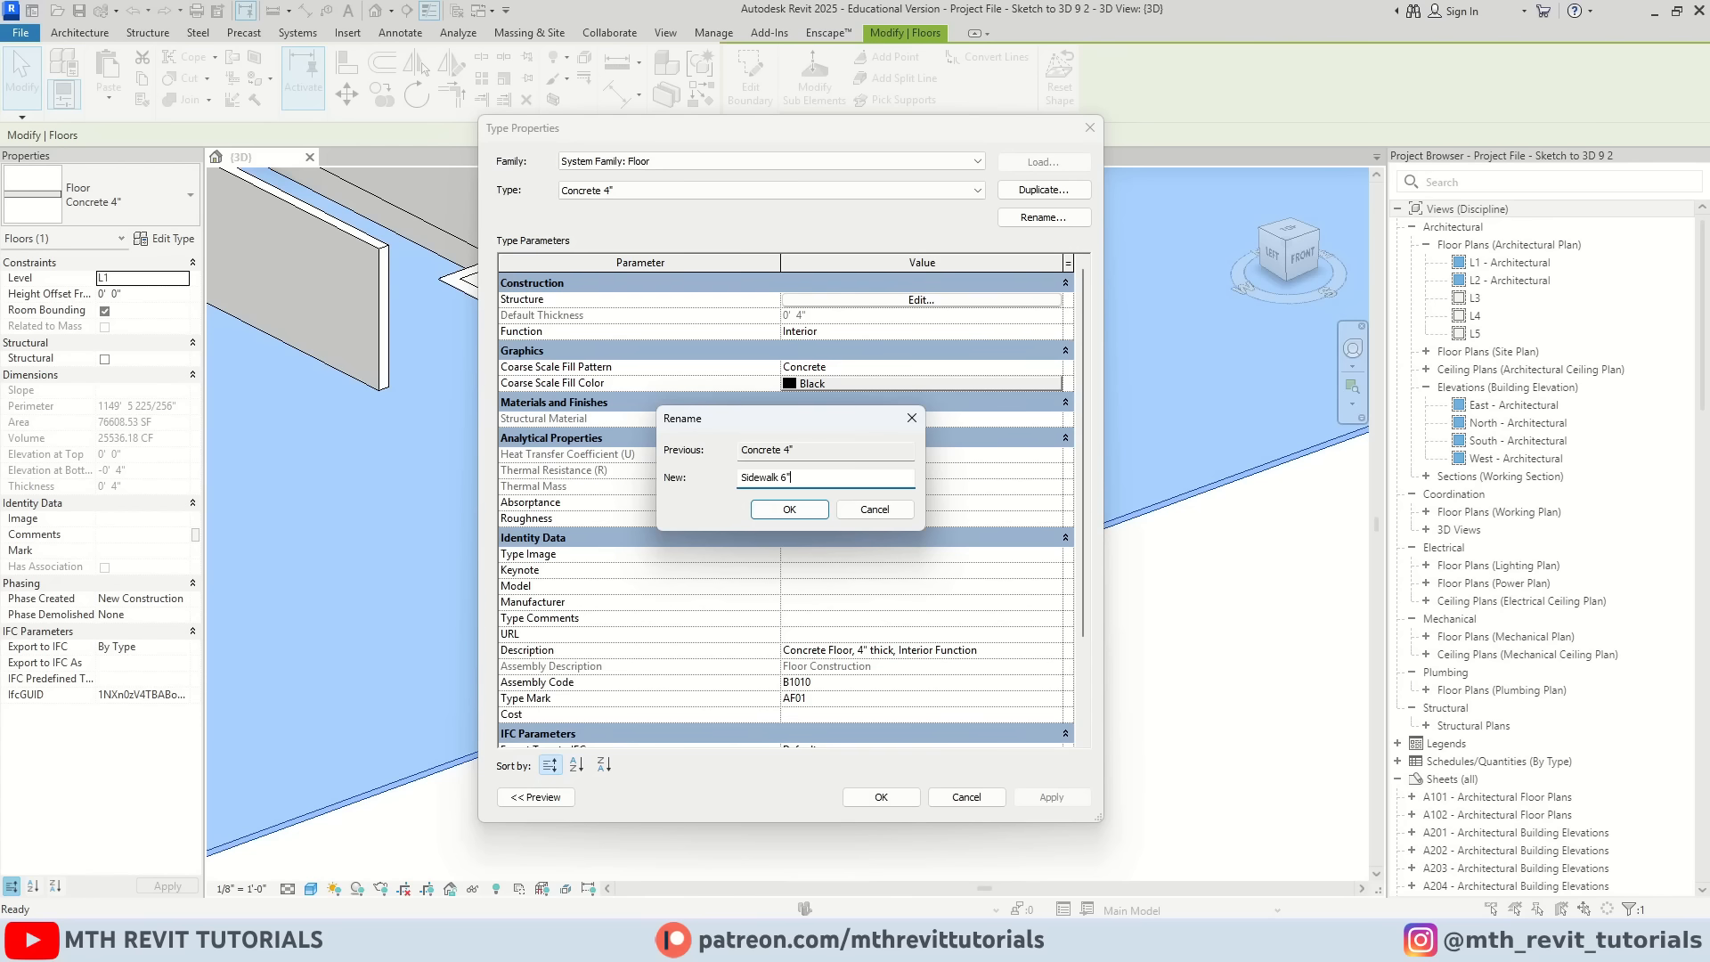
# Step: Rename the selected concrete floor type as Sidewalk 6" and set its structure layer thickness to 6"
pyautogui.click(784, 510)
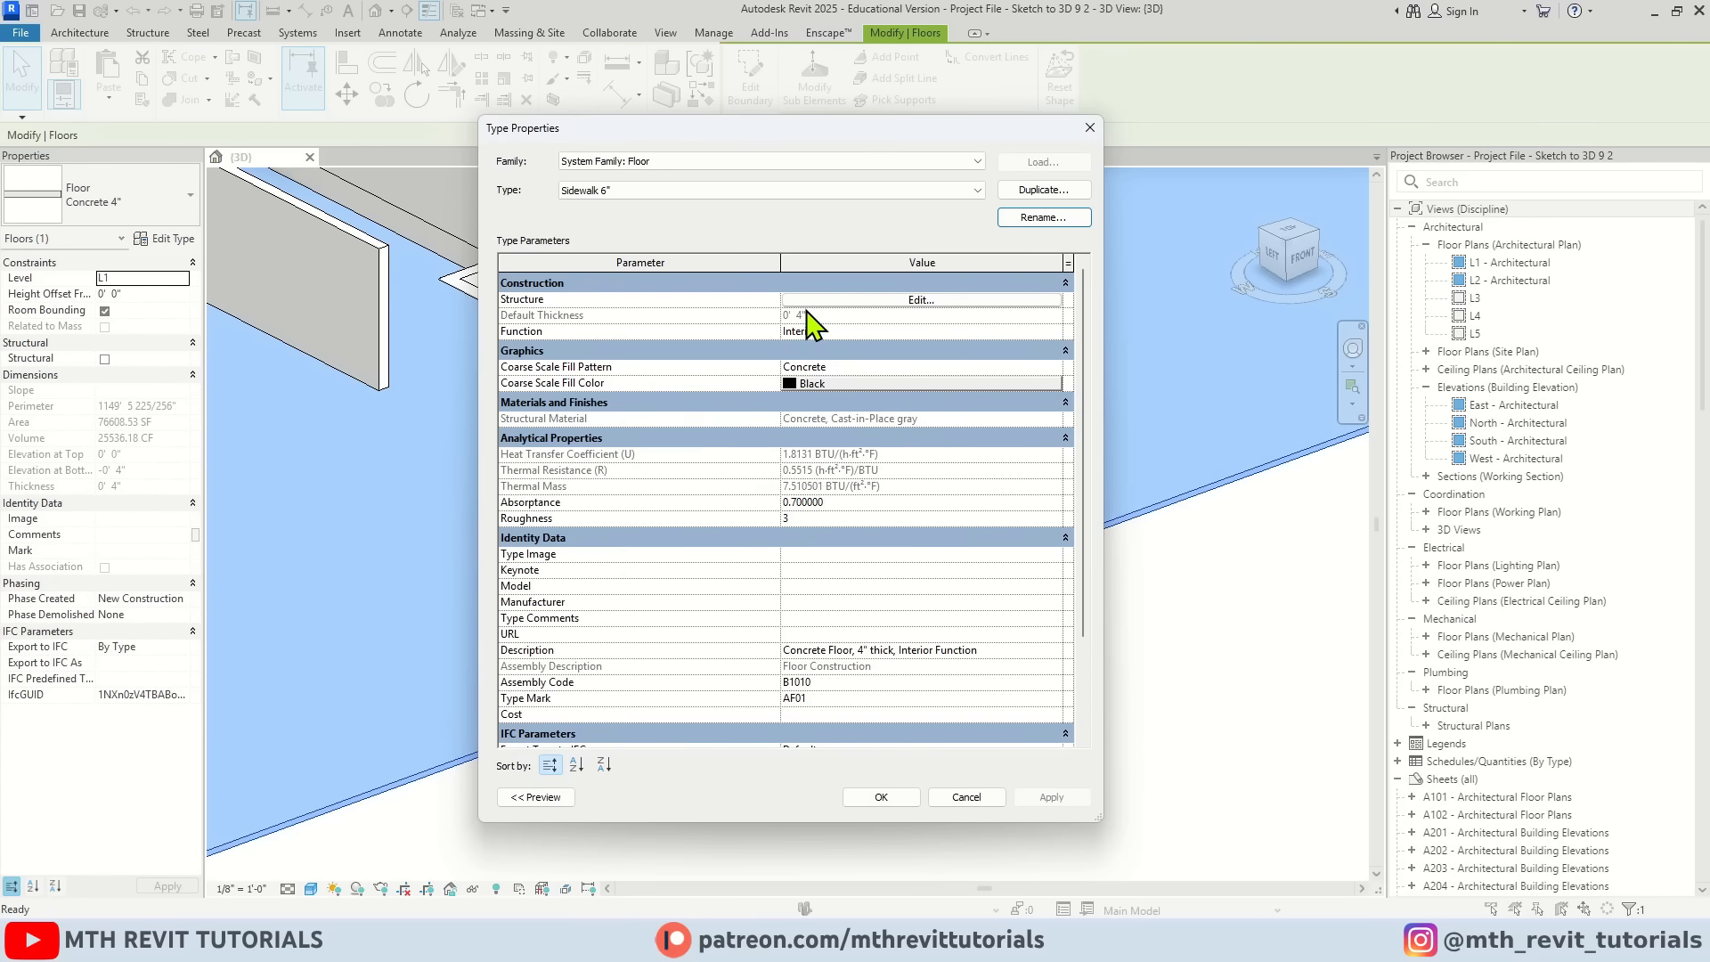
pyautogui.click(806, 301)
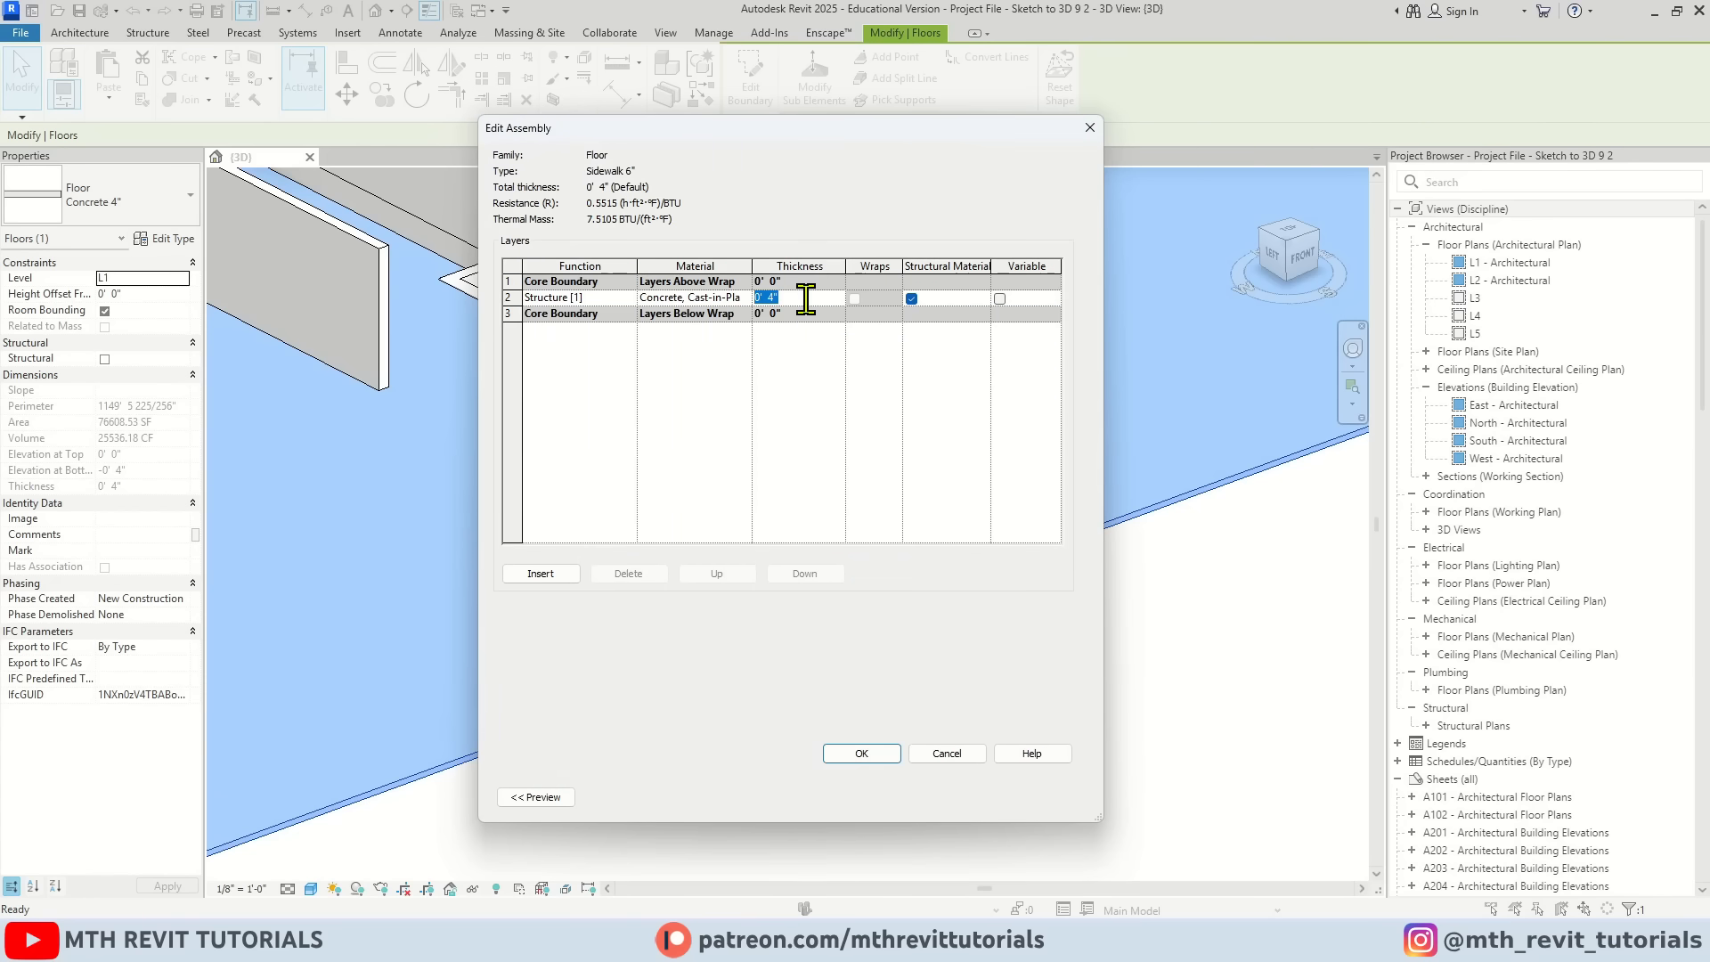
pyautogui.click(861, 754)
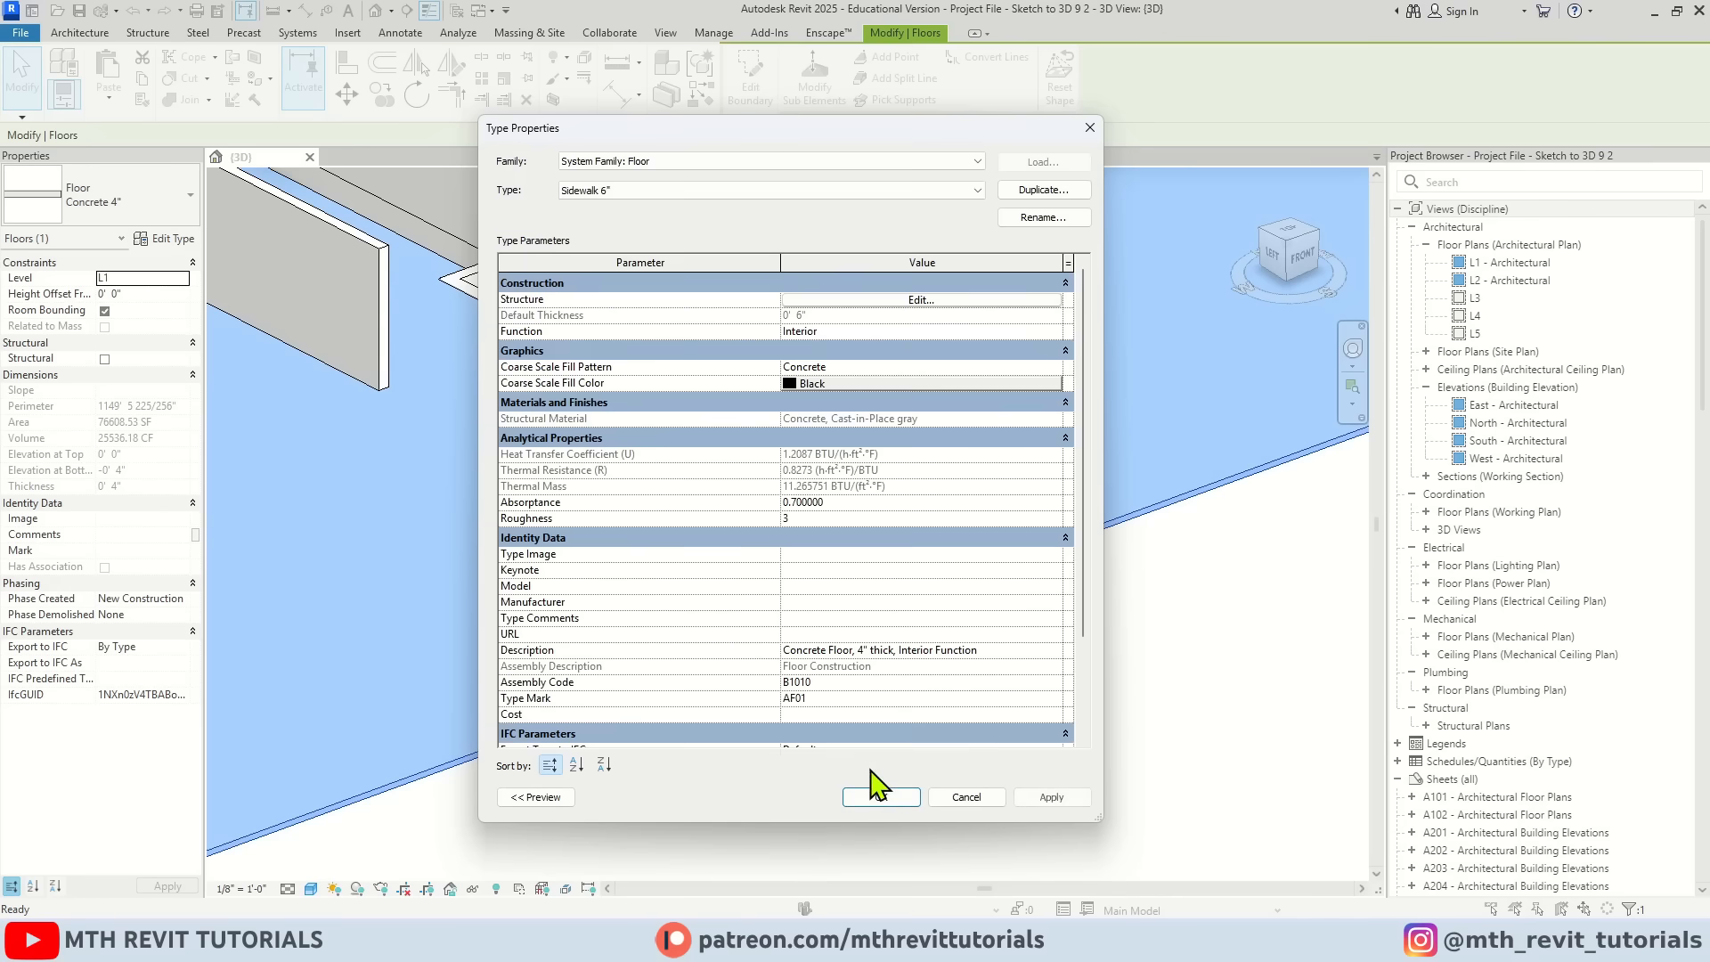
pyautogui.click(872, 786)
pyautogui.keyDown('shift'); pyautogui.moveTo(874, 790); pyautogui.dragTo(539, 544, button='middle'); pyautogui.keyUp('shift')
pyautogui.press('Escape')
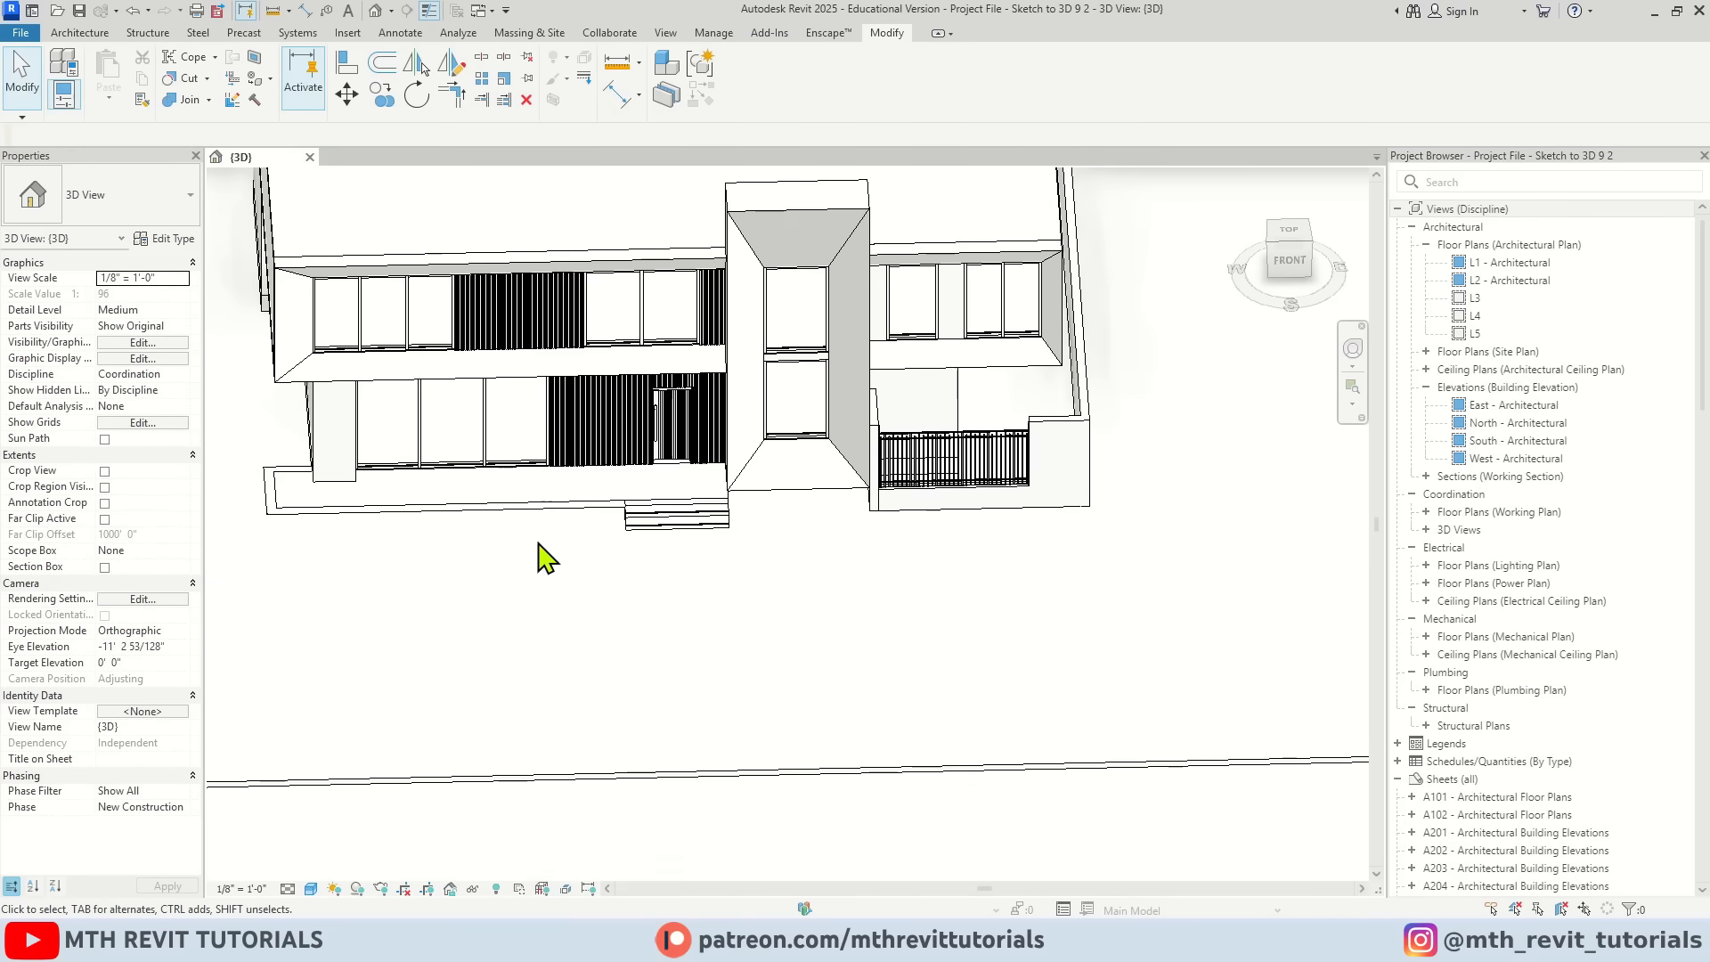
# Step: Start a floor sketch in the L1 architectural plan with two parallel lines in front of the porch, the second offset 25' from the first
pyautogui.doubleClick(1511, 262)
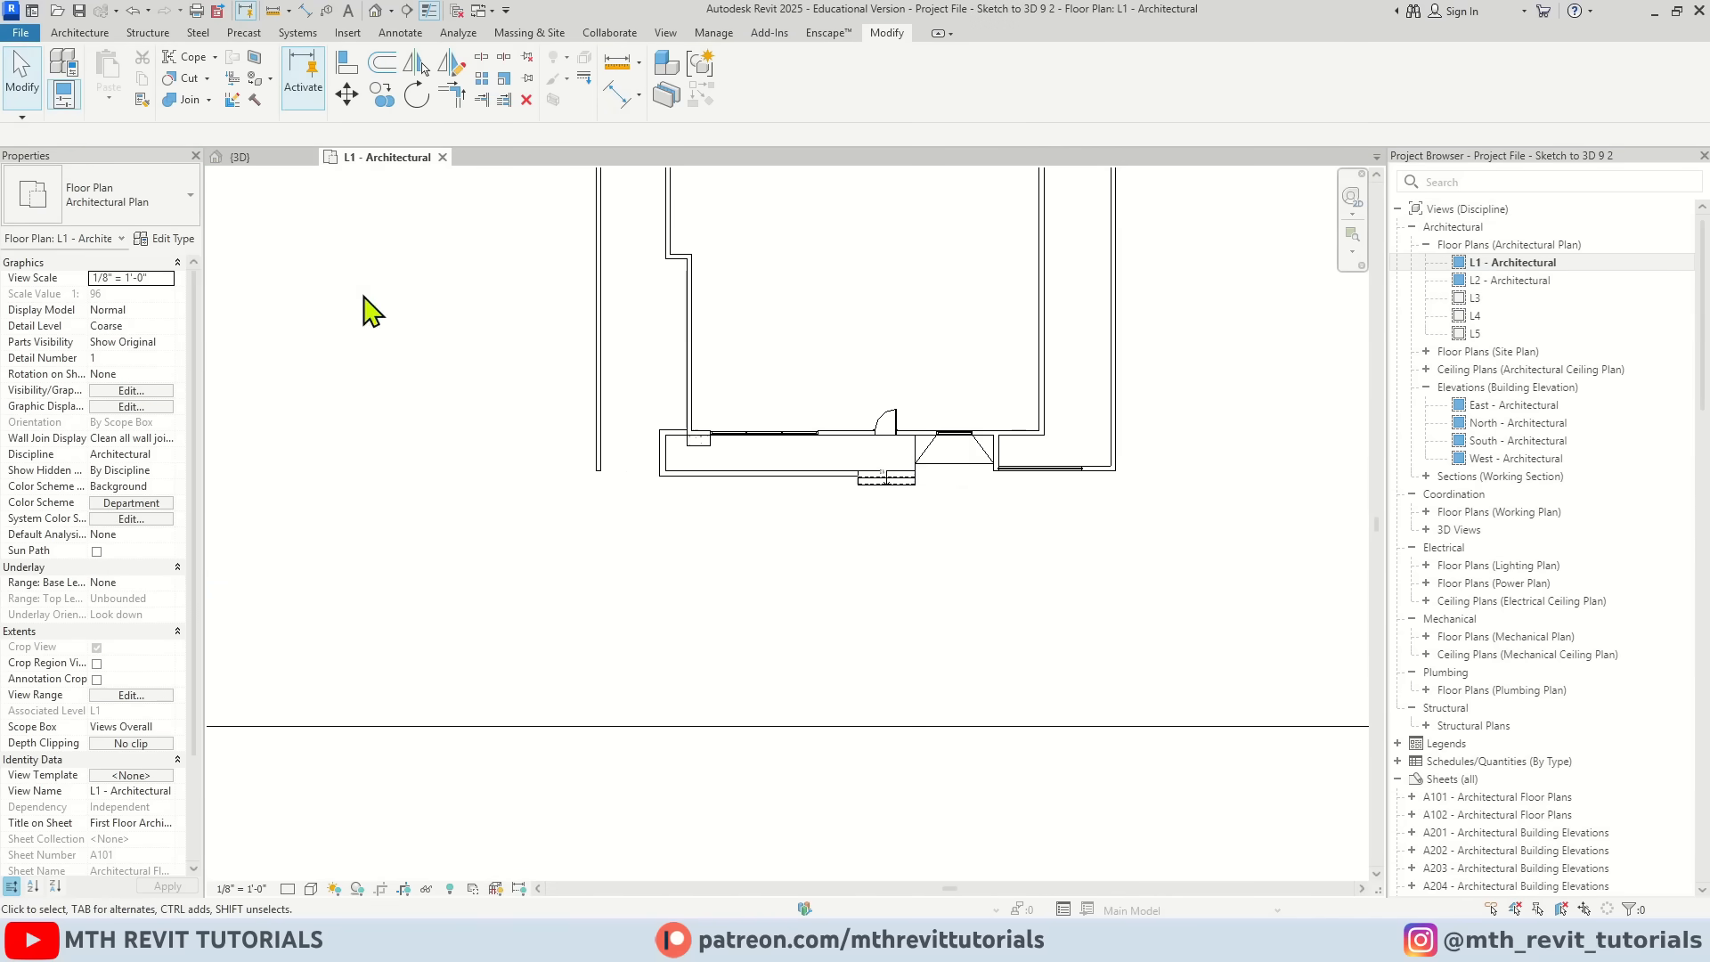
pyautogui.click(89, 33)
pyautogui.click(403, 67)
pyautogui.doubleClick(64, 135)
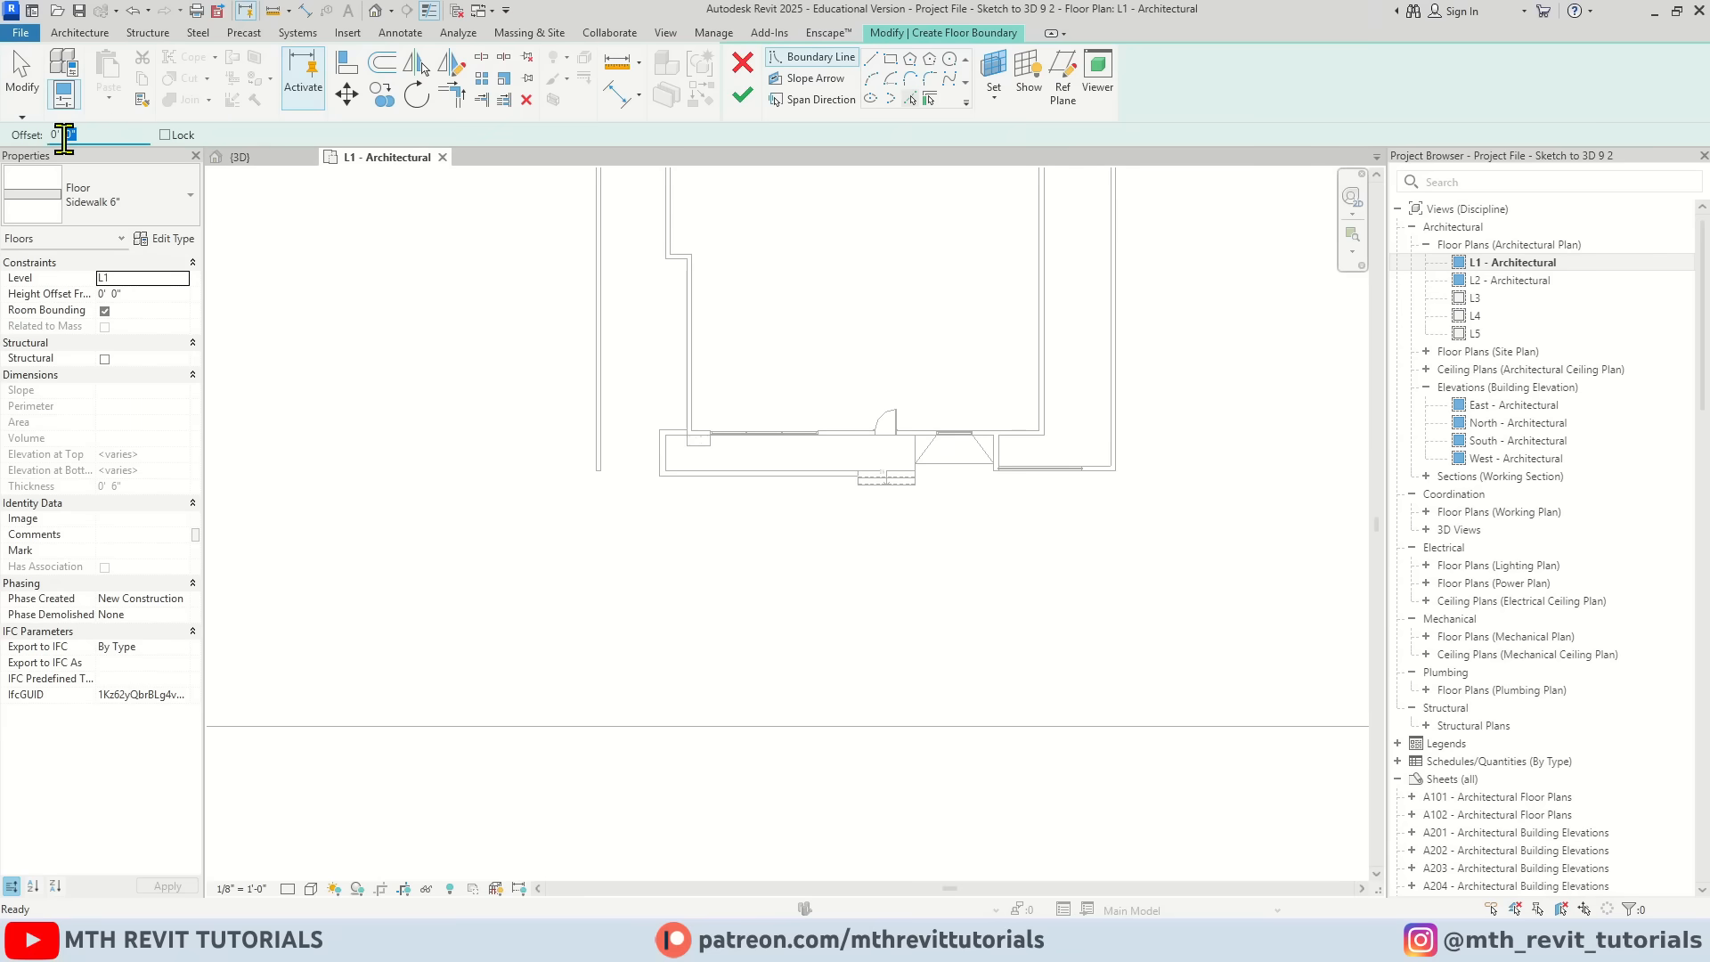
pyautogui.click(726, 479)
pyautogui.click(98, 136)
pyautogui.write('24')
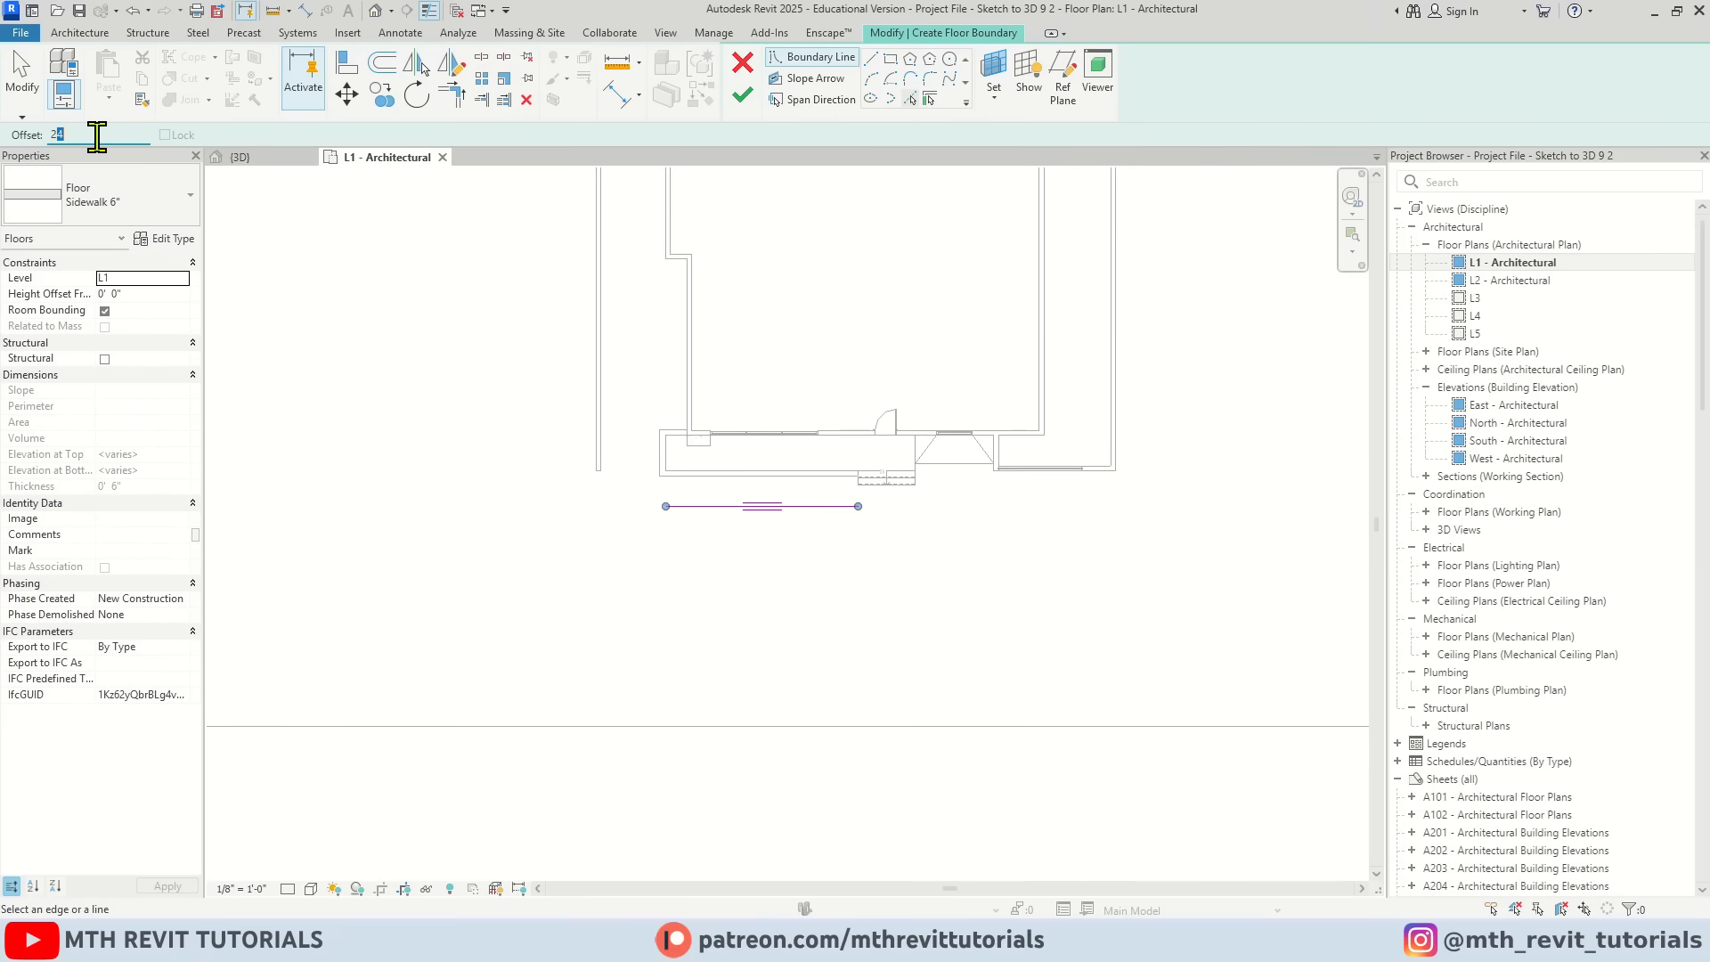
pyautogui.write('5')
pyautogui.click(761, 512)
pyautogui.click(871, 59)
pyautogui.click(666, 507)
pyautogui.press('Escape')
pyautogui.press('Escape')
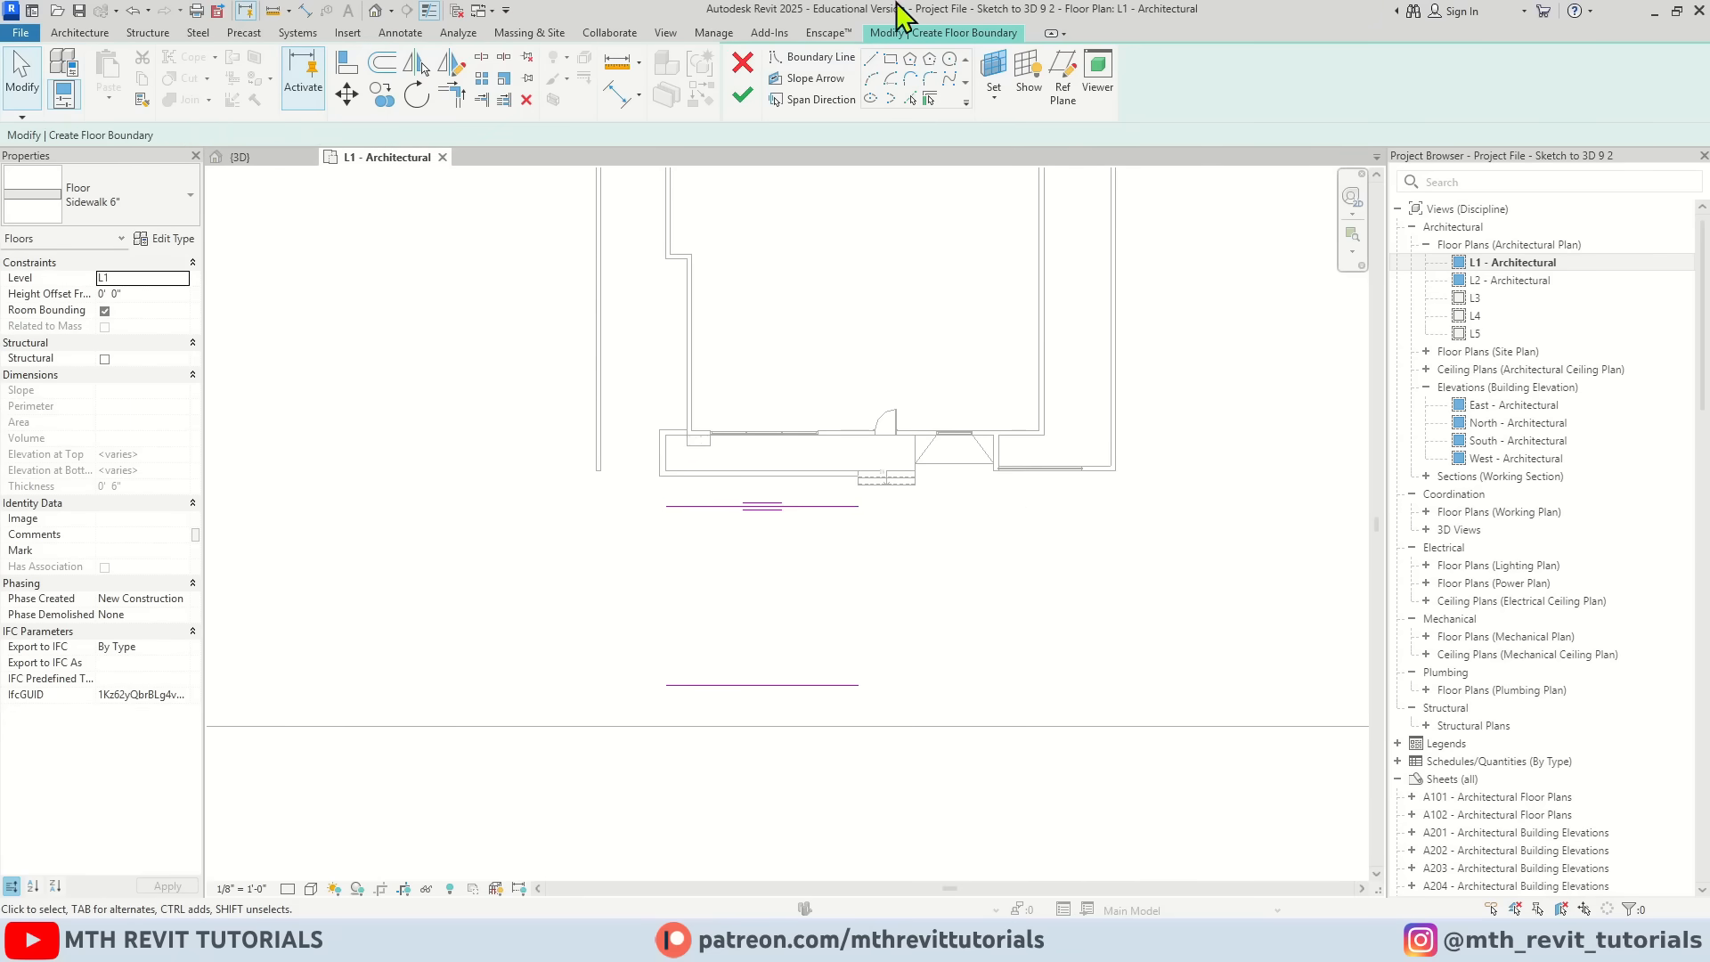
# Step: Connect the left ends of the two boundary lines and add a parallel offset line as the patch's right edge
pyautogui.click(871, 59)
pyautogui.click(667, 506)
pyautogui.click(666, 685)
pyautogui.press('Escape')
pyautogui.press('Escape')
pyautogui.click(910, 98)
pyautogui.click(667, 589)
pyautogui.press('Escape')
pyautogui.press('Escape')
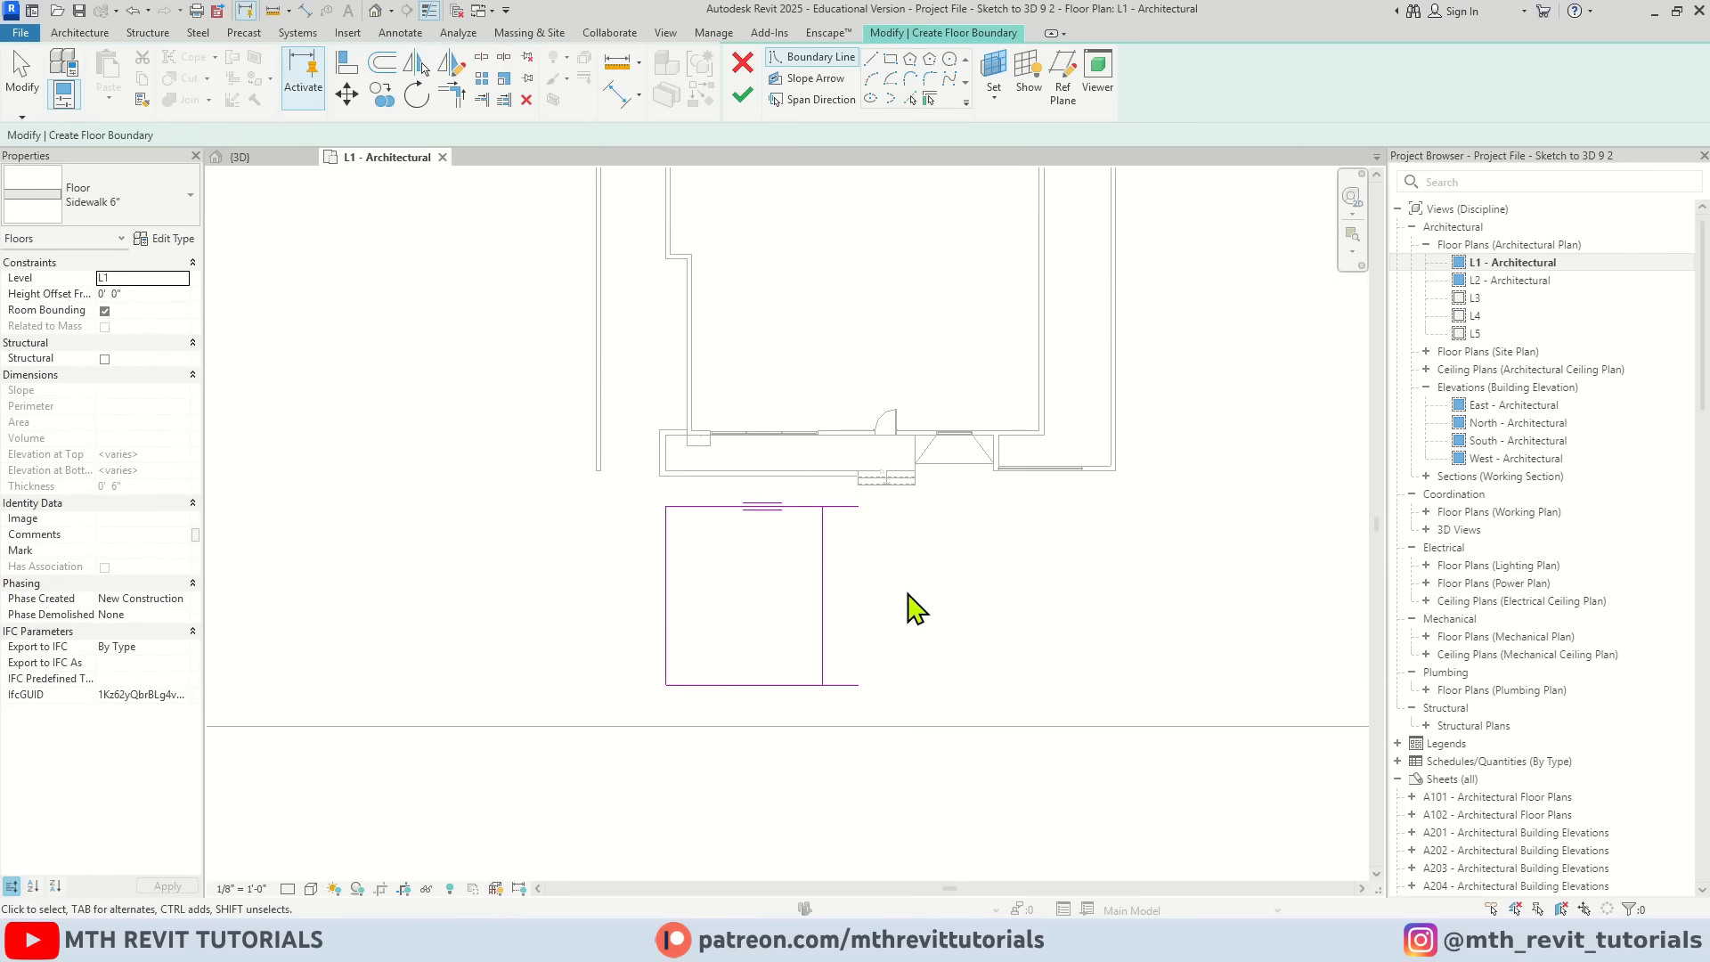
# Step: Trim the overhanging ends of both horizontal boundary lines to the right edge, closing the rectangle
pyautogui.press('t')
pyautogui.press('r')
pyautogui.click(824, 542)
pyautogui.click(800, 507)
pyautogui.click(800, 685)
pyautogui.click(822, 645)
pyautogui.press('Escape')
pyautogui.press('Escape')
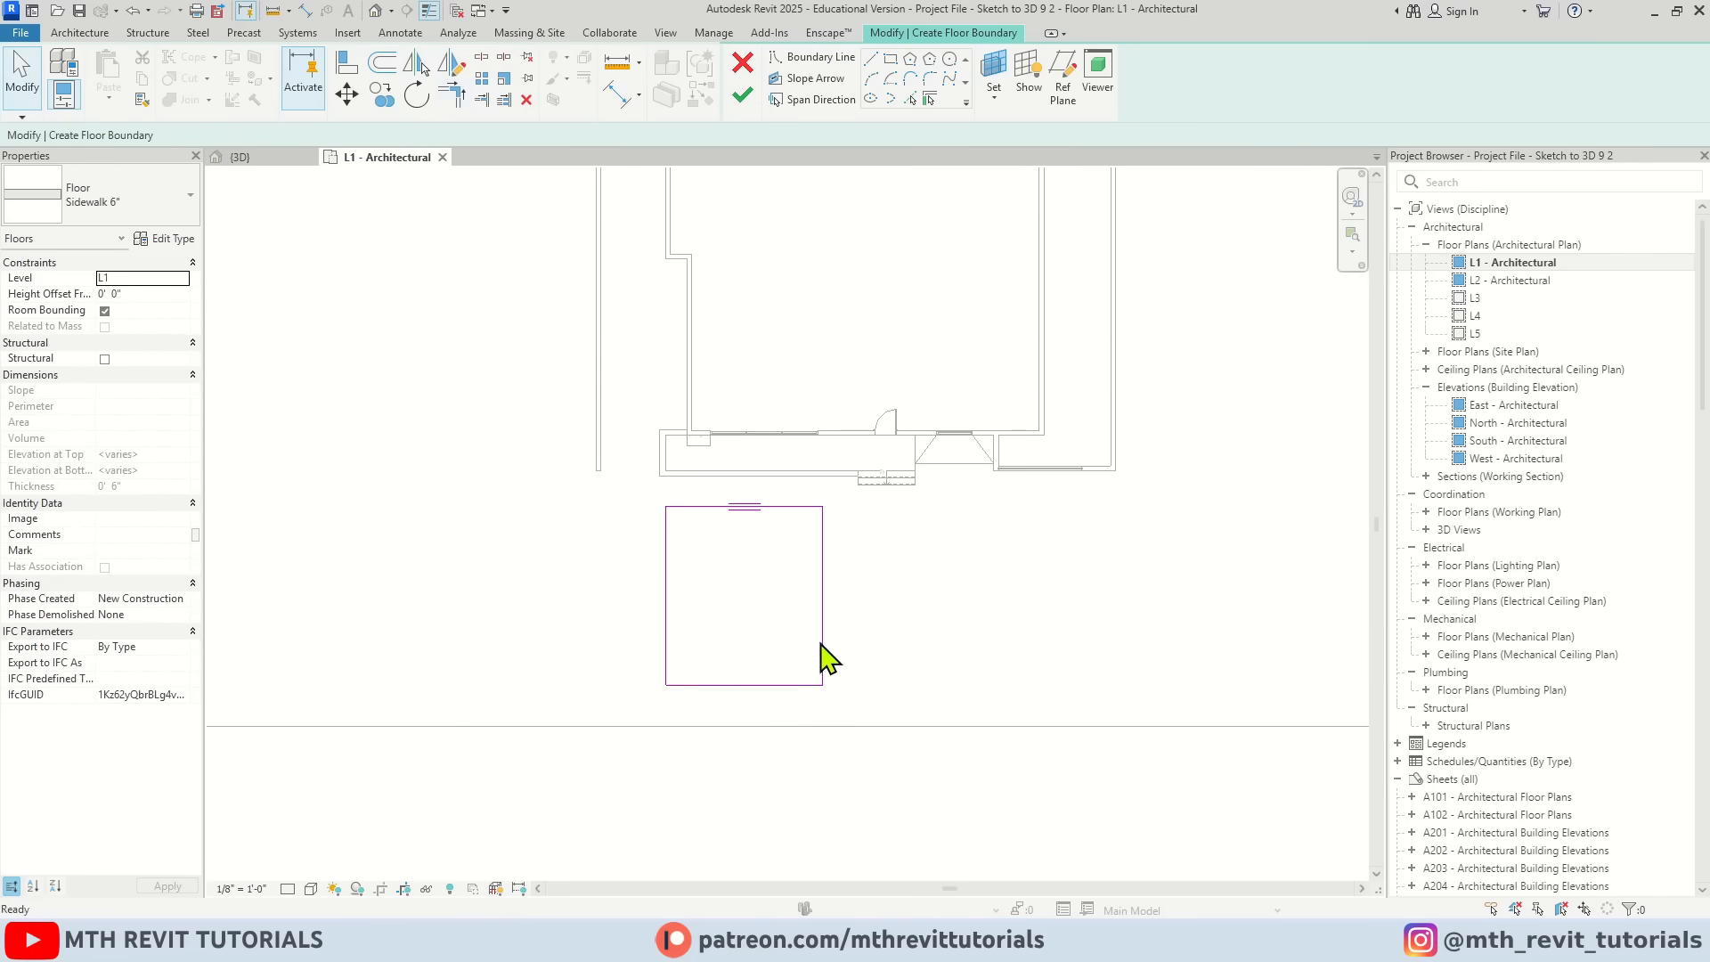
# Step: Sketch a 10' deep strip boundary from the left site wall's line to the left end of the ground slab
pyautogui.scroll(-3, 677, 641)
pyautogui.moveTo(575, 640); pyautogui.dragTo(698, 614, button='middle')
pyautogui.scroll(1, 745, 439)
pyautogui.click(871, 60)
pyautogui.click(750, 510)
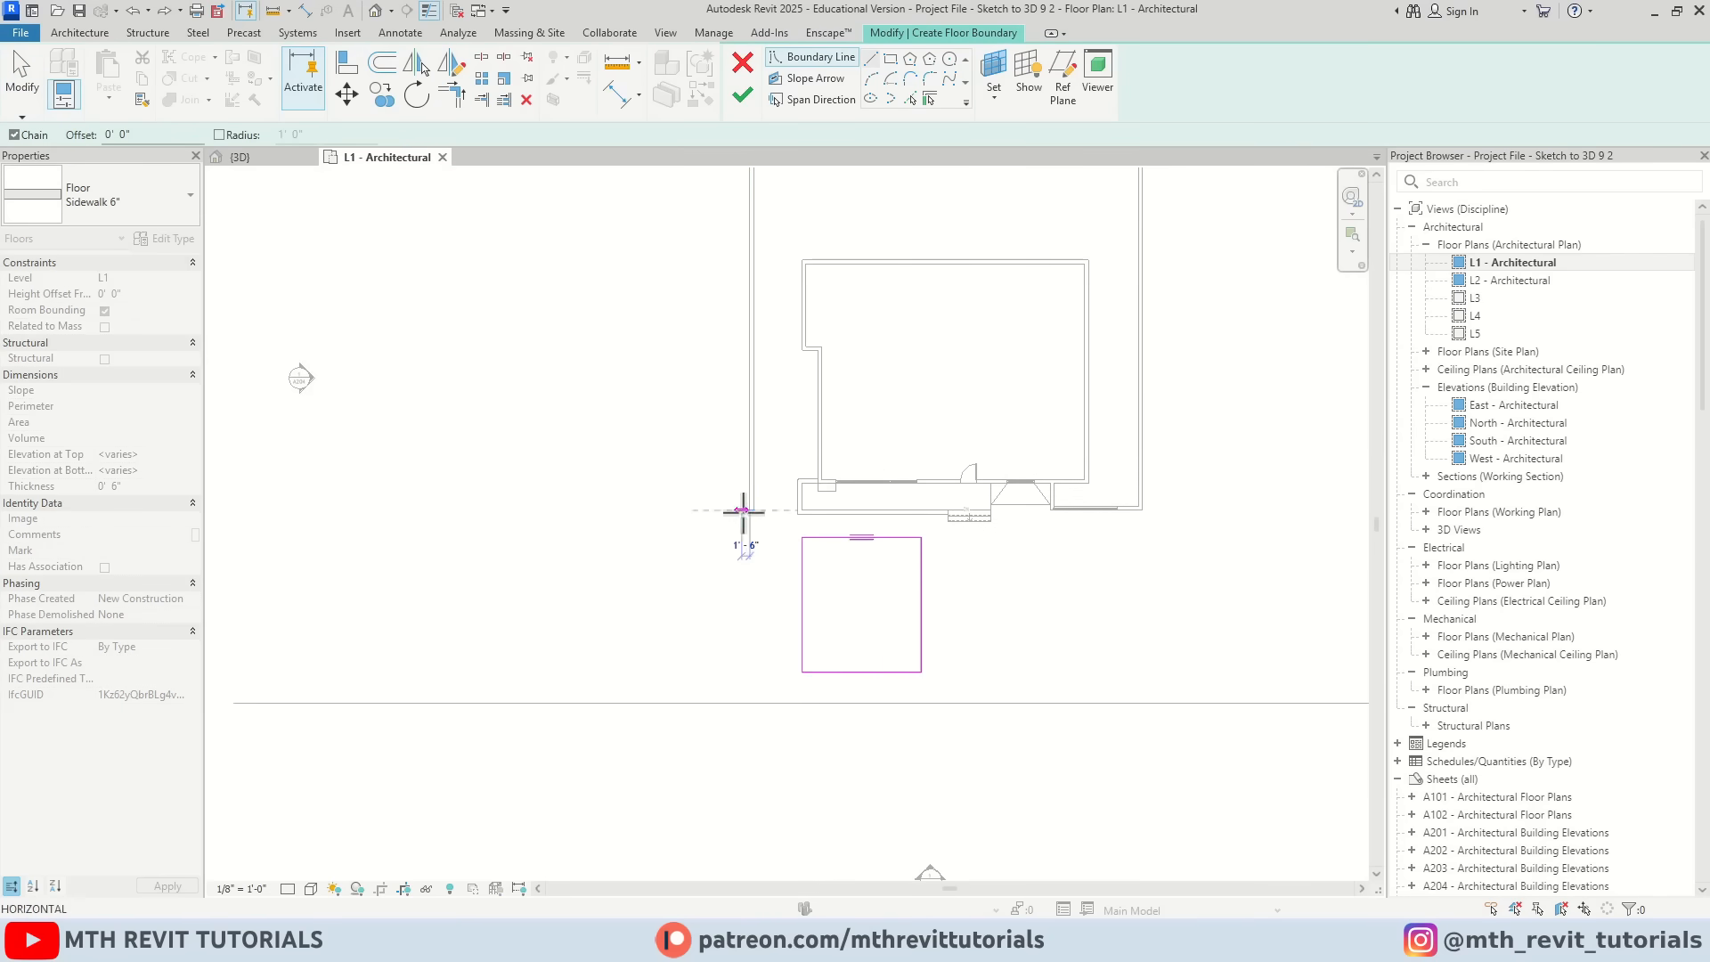
pyautogui.click(750, 670)
pyautogui.click(239, 671)
pyautogui.moveTo(435, 646); pyautogui.dragTo(559, 617, button='middle')
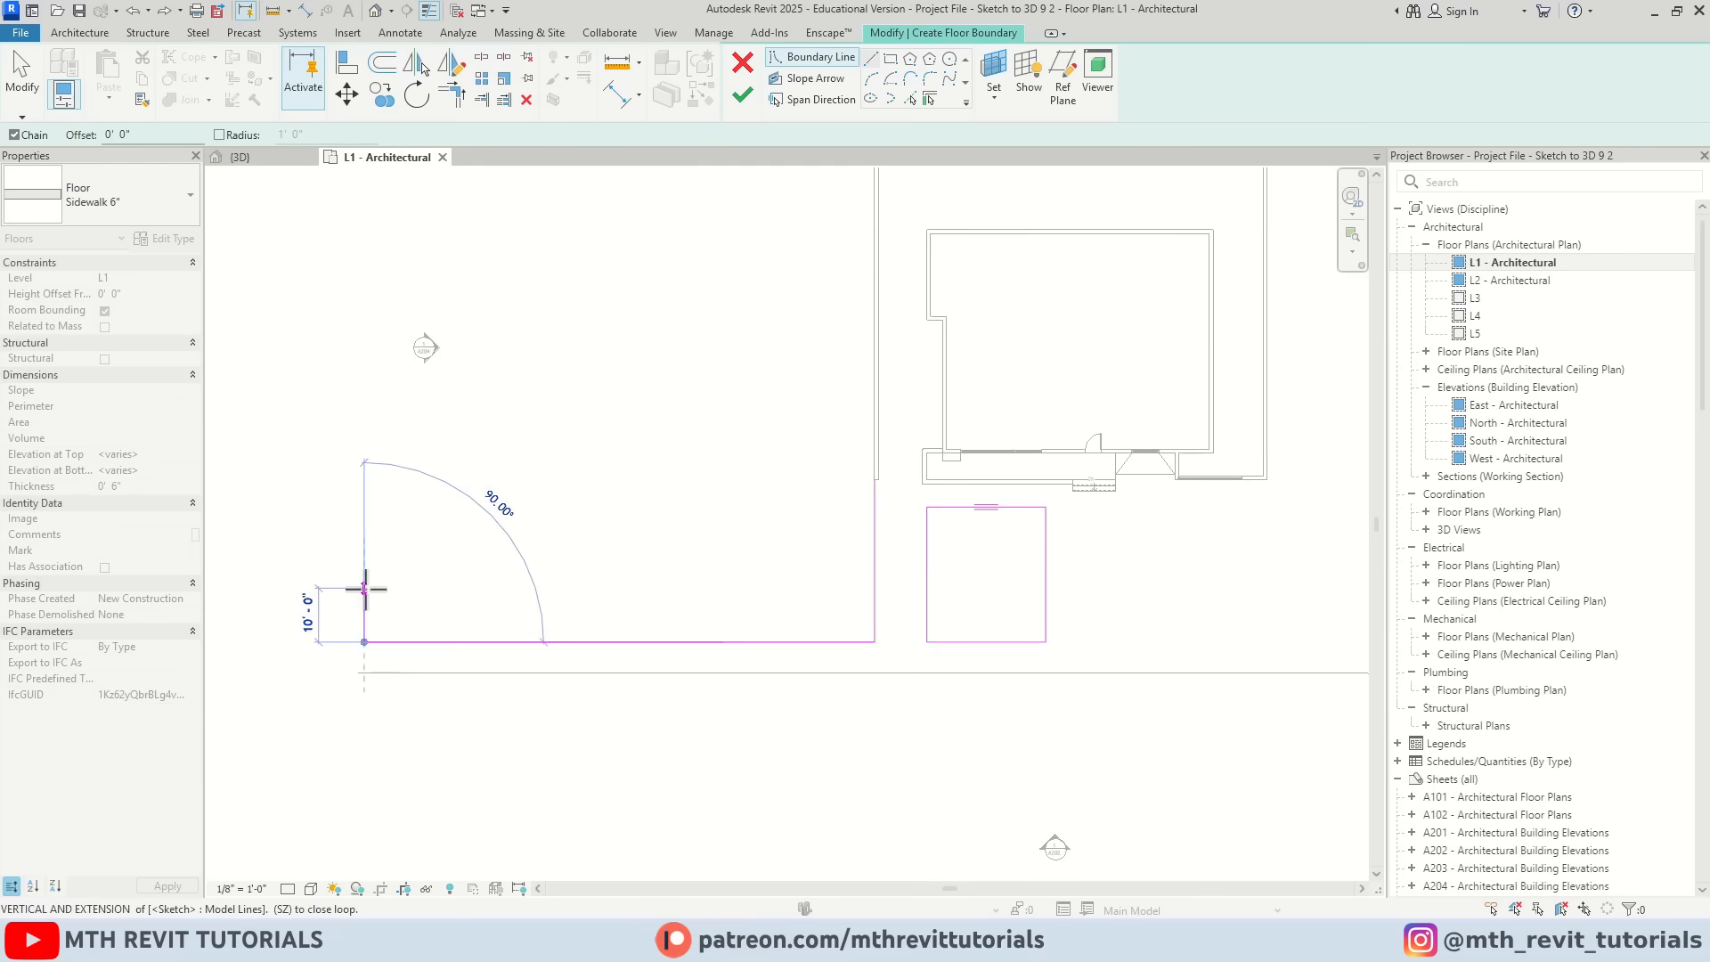
pyautogui.click(356, 587)
pyautogui.click(866, 587)
pyautogui.press('Escape')
pyautogui.press('Escape')
# Step: Trim the strip's upper-right corner so its boundary forms a closed rectangle
pyautogui.press('t')
pyautogui.press('r')
pyautogui.click(835, 589)
pyautogui.press('Escape')
pyautogui.press('Escape')
# Step: Mirror the long strip boundary to the right side of the site about the vertical centre line between the site walls
pyautogui.scroll(-2, 534, 594)
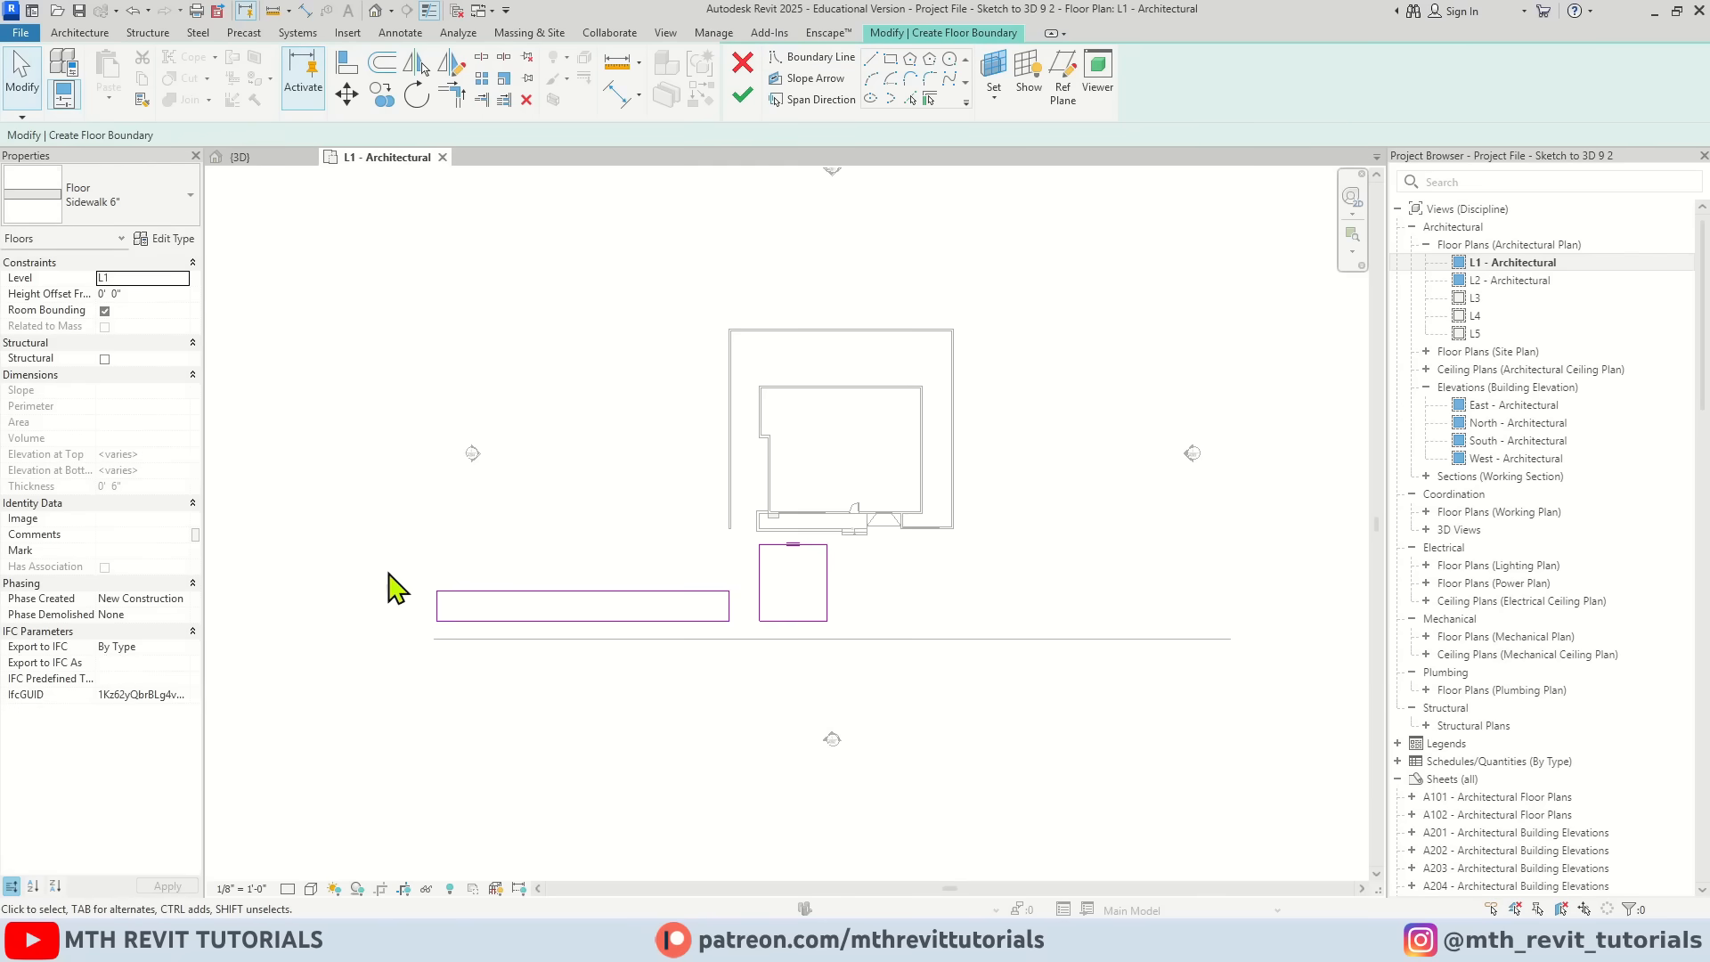
pyautogui.moveTo(374, 565); pyautogui.dragTo(737, 649)
pyautogui.press('d')
pyautogui.press('m')
pyautogui.click(841, 328)
pyautogui.click(842, 287)
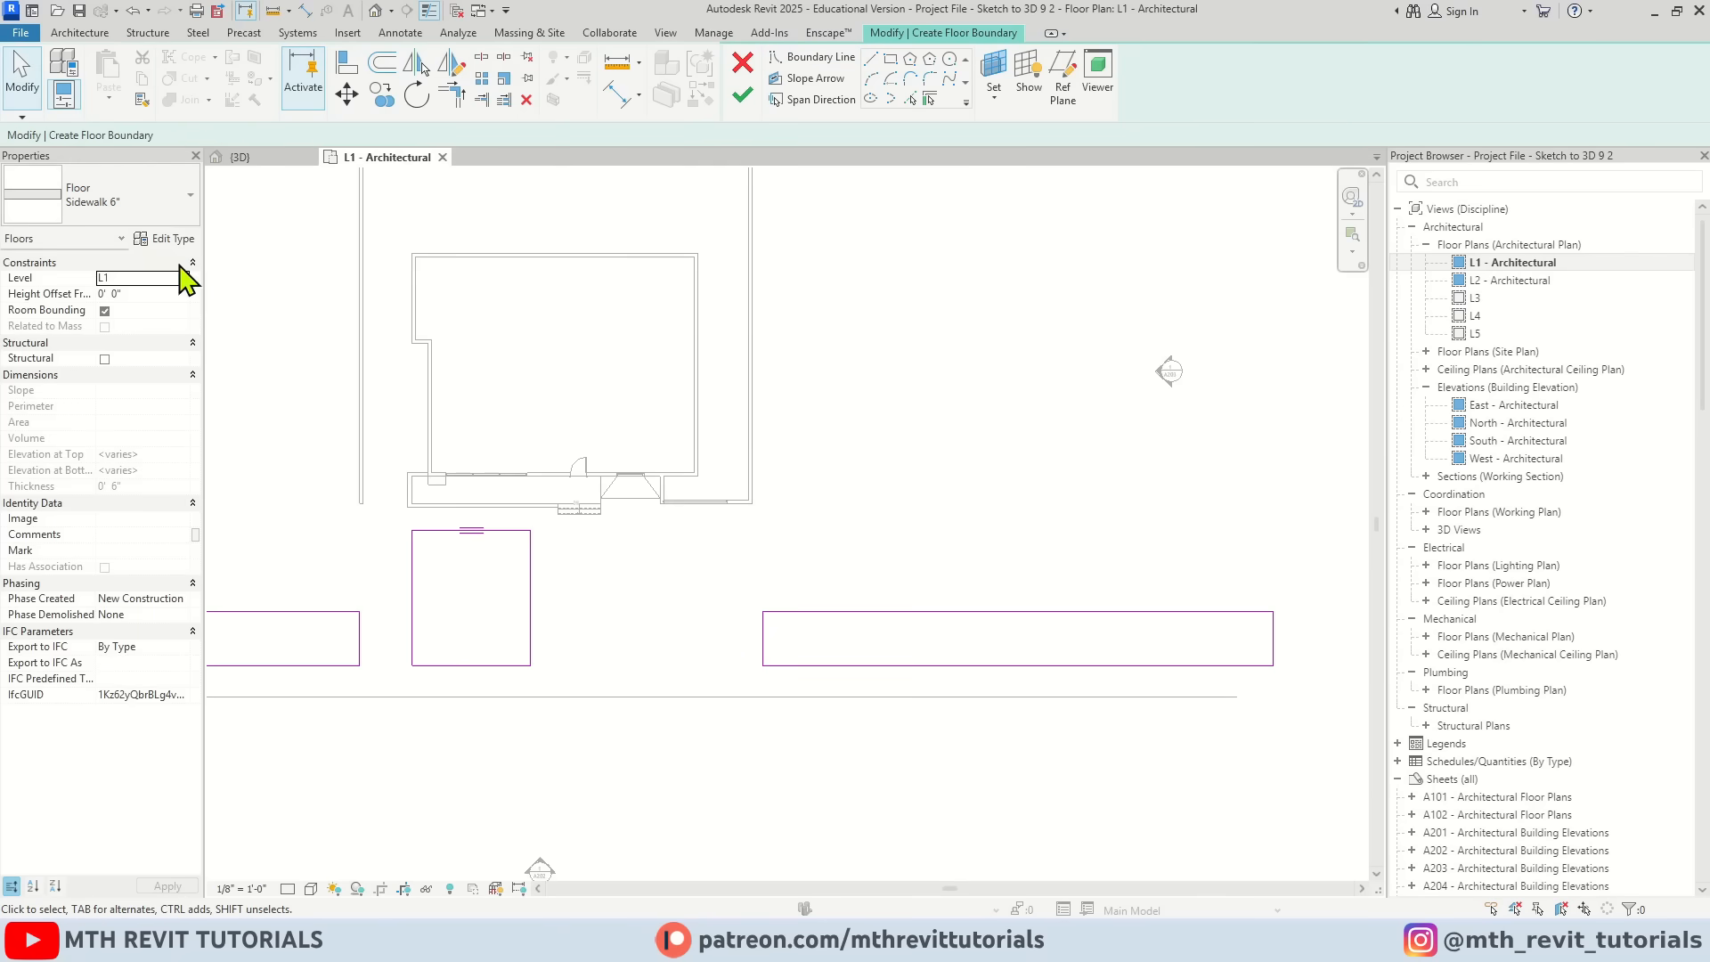
# Step: Duplicate the floor type as Grass 2" with a 2" thick structure layer and finish the floor sketch
pyautogui.click(169, 238)
pyautogui.click(1043, 190)
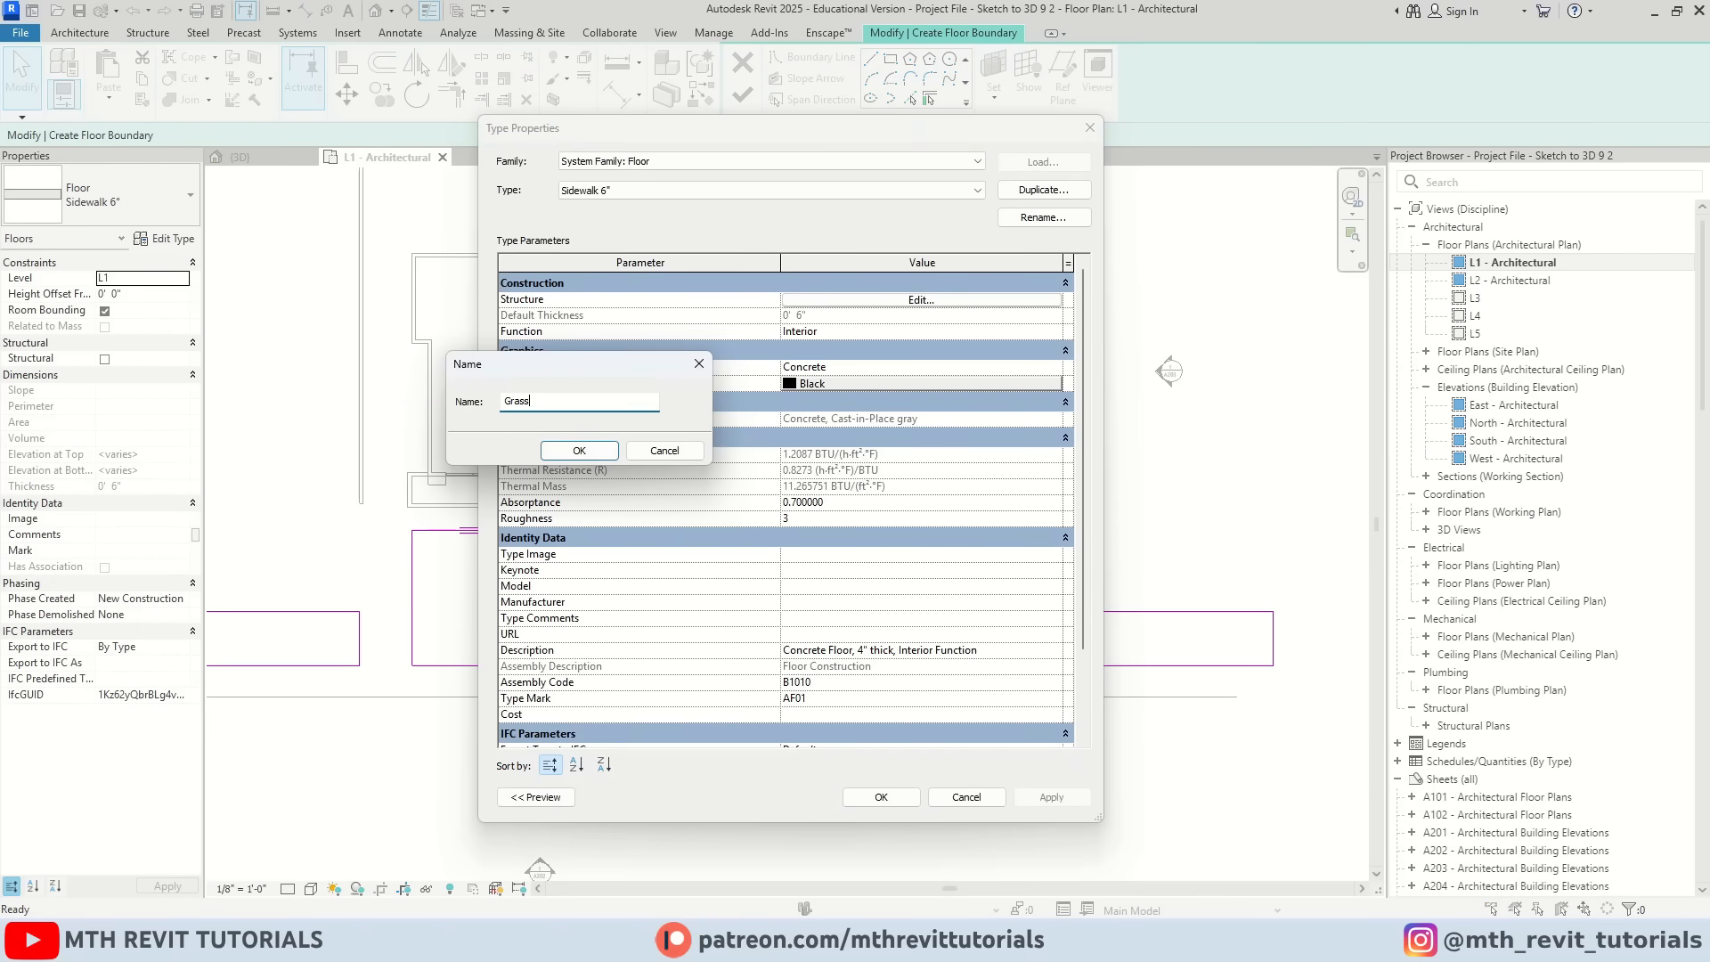
pyautogui.click(577, 451)
pyautogui.click(785, 301)
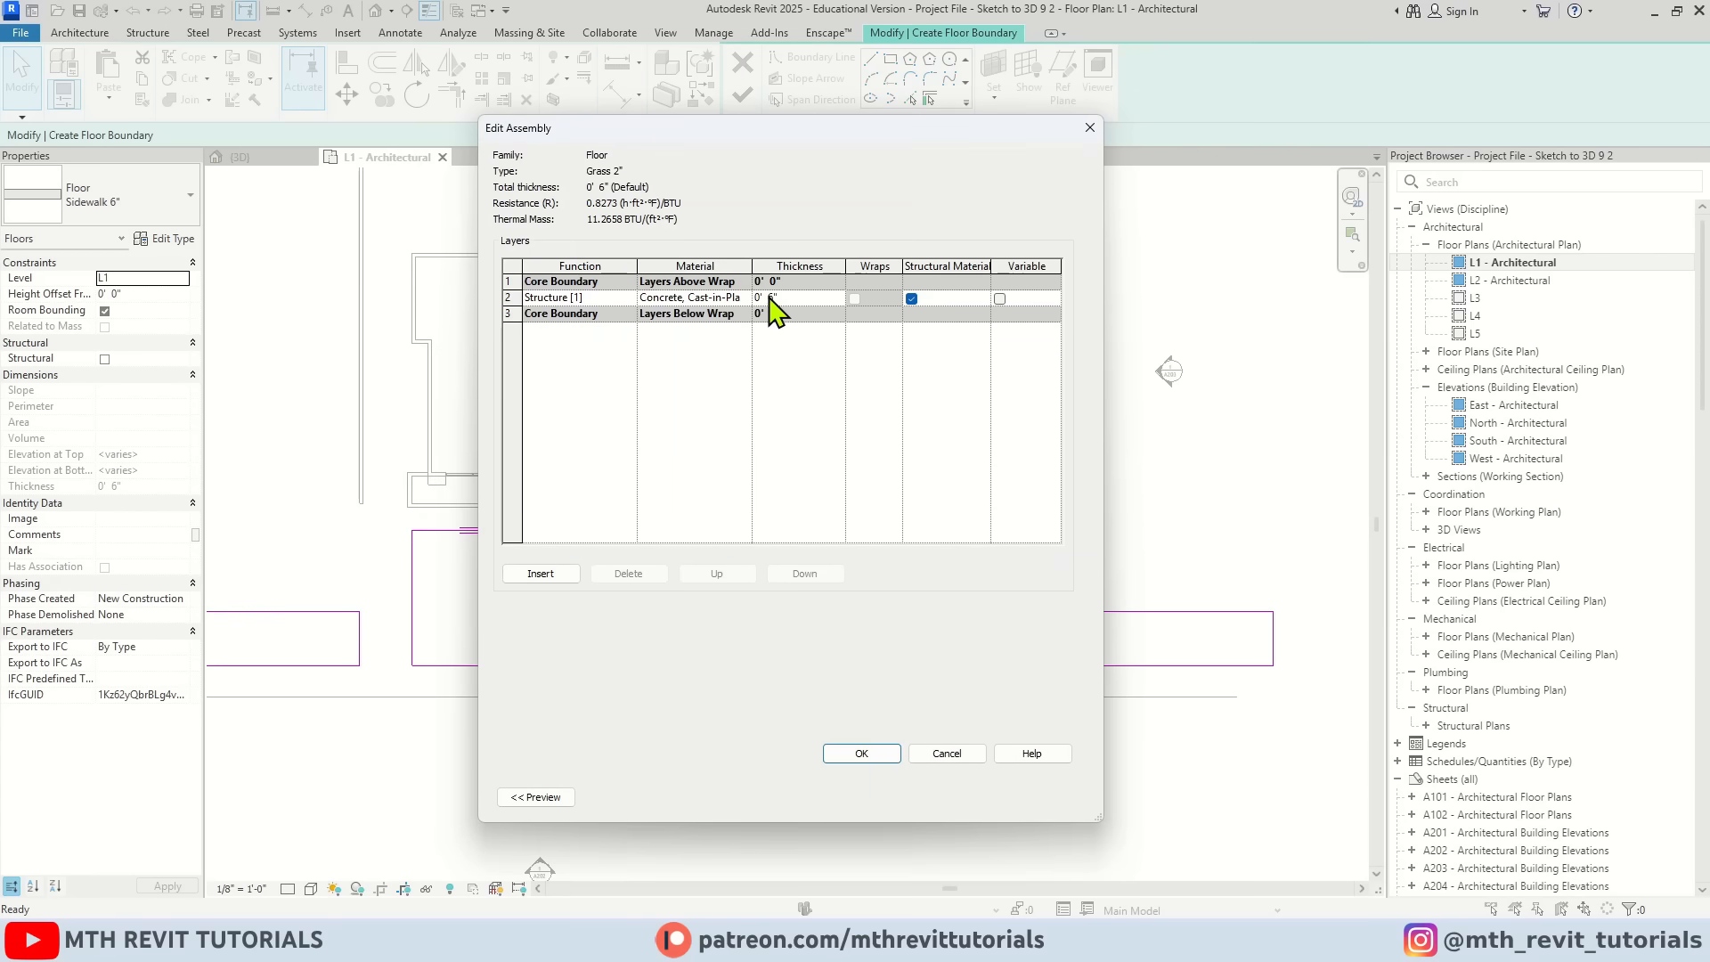
pyautogui.click(861, 753)
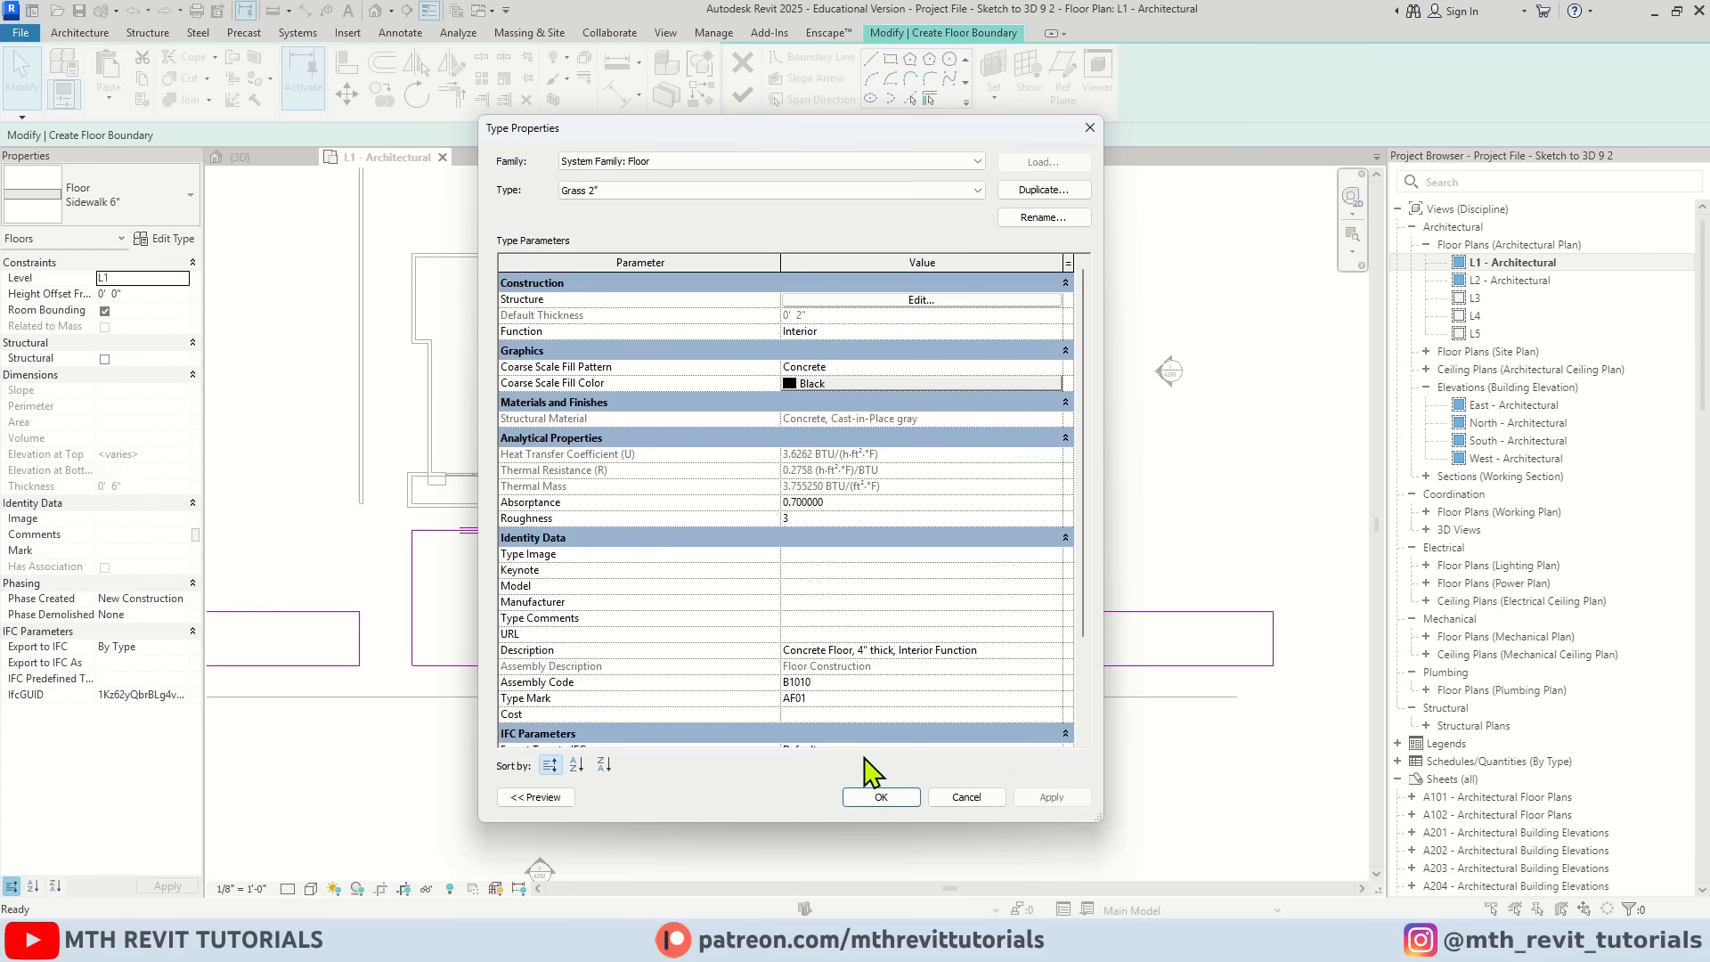
pyautogui.click(872, 796)
pyautogui.click(745, 96)
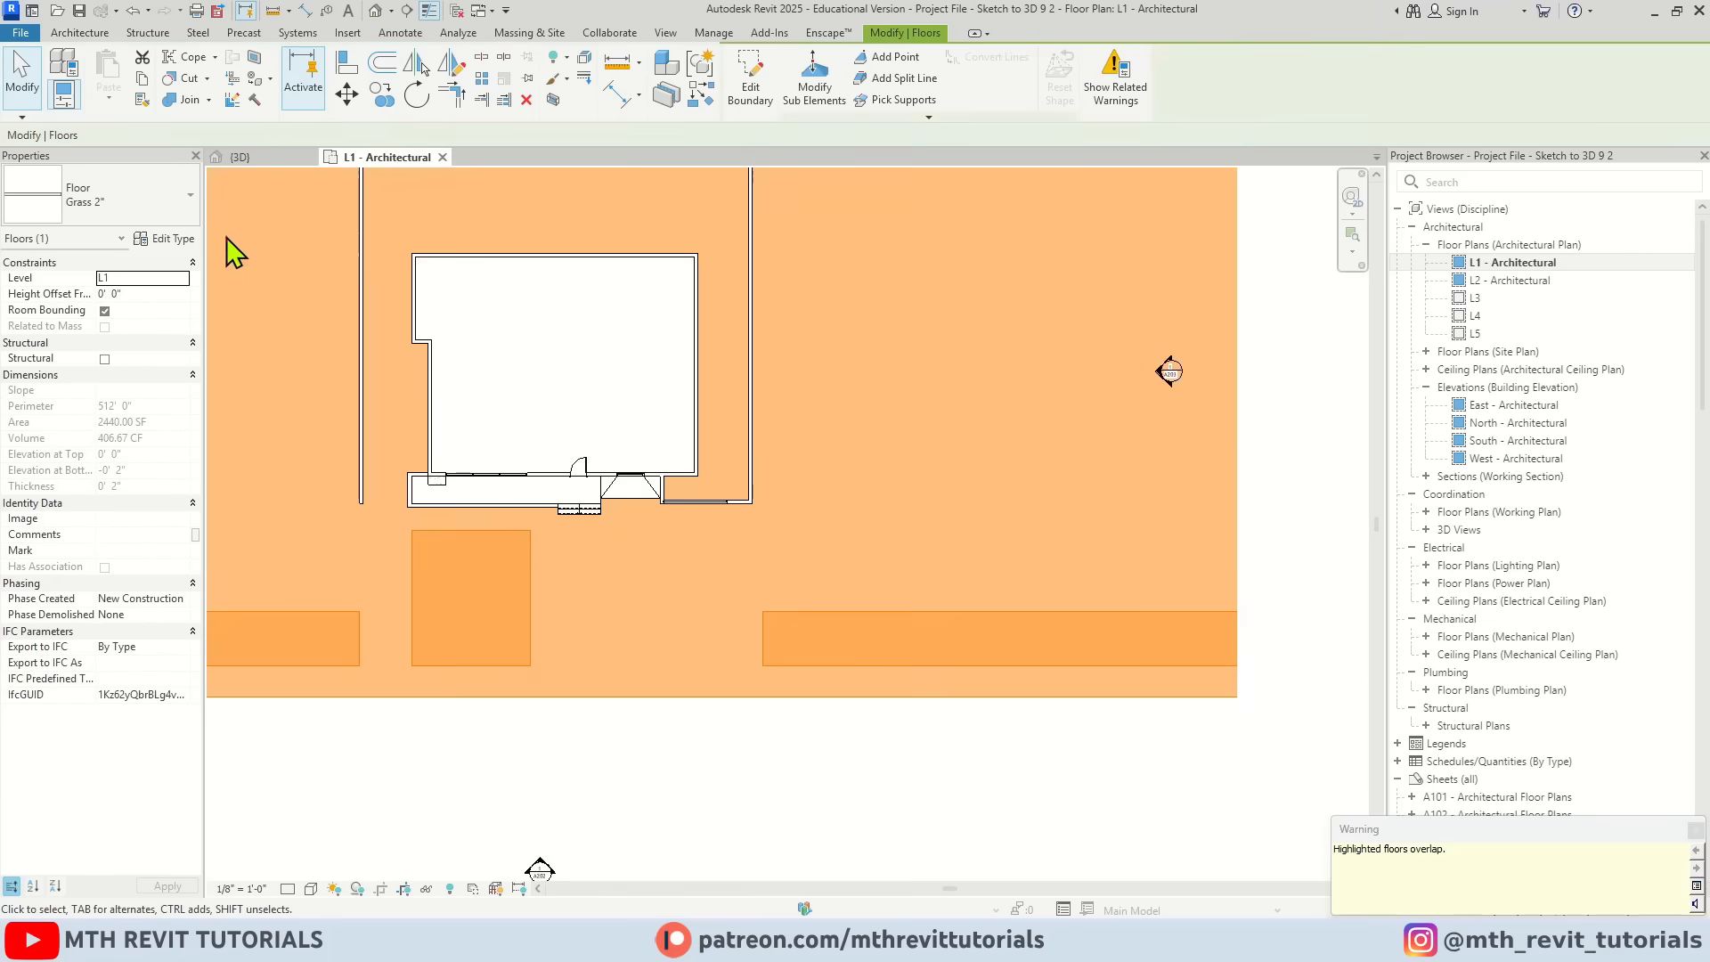
# Step: Set the grass floor's height offset from level to 1" in the 3D view
pyautogui.hotkey('ctrl', 'Tab')
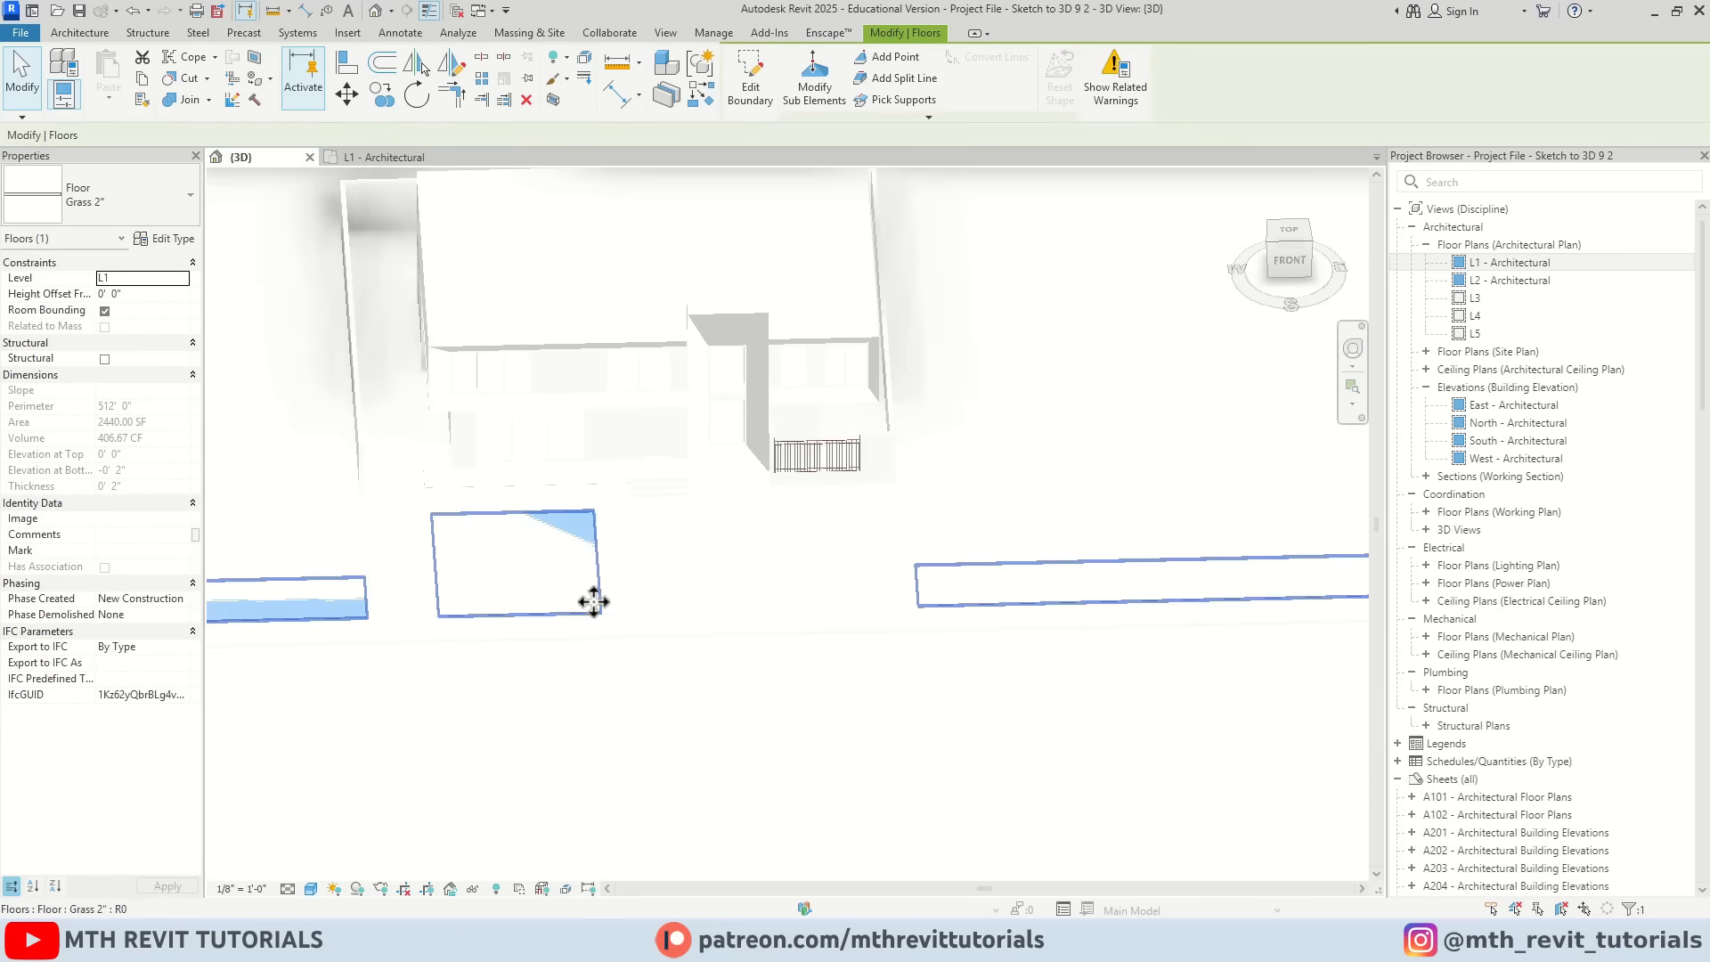
pyautogui.keyDown('shift'); pyautogui.moveTo(591, 600); pyautogui.dragTo(759, 577, button='middle'); pyautogui.keyUp('shift')
pyautogui.scroll(5, 614, 630)
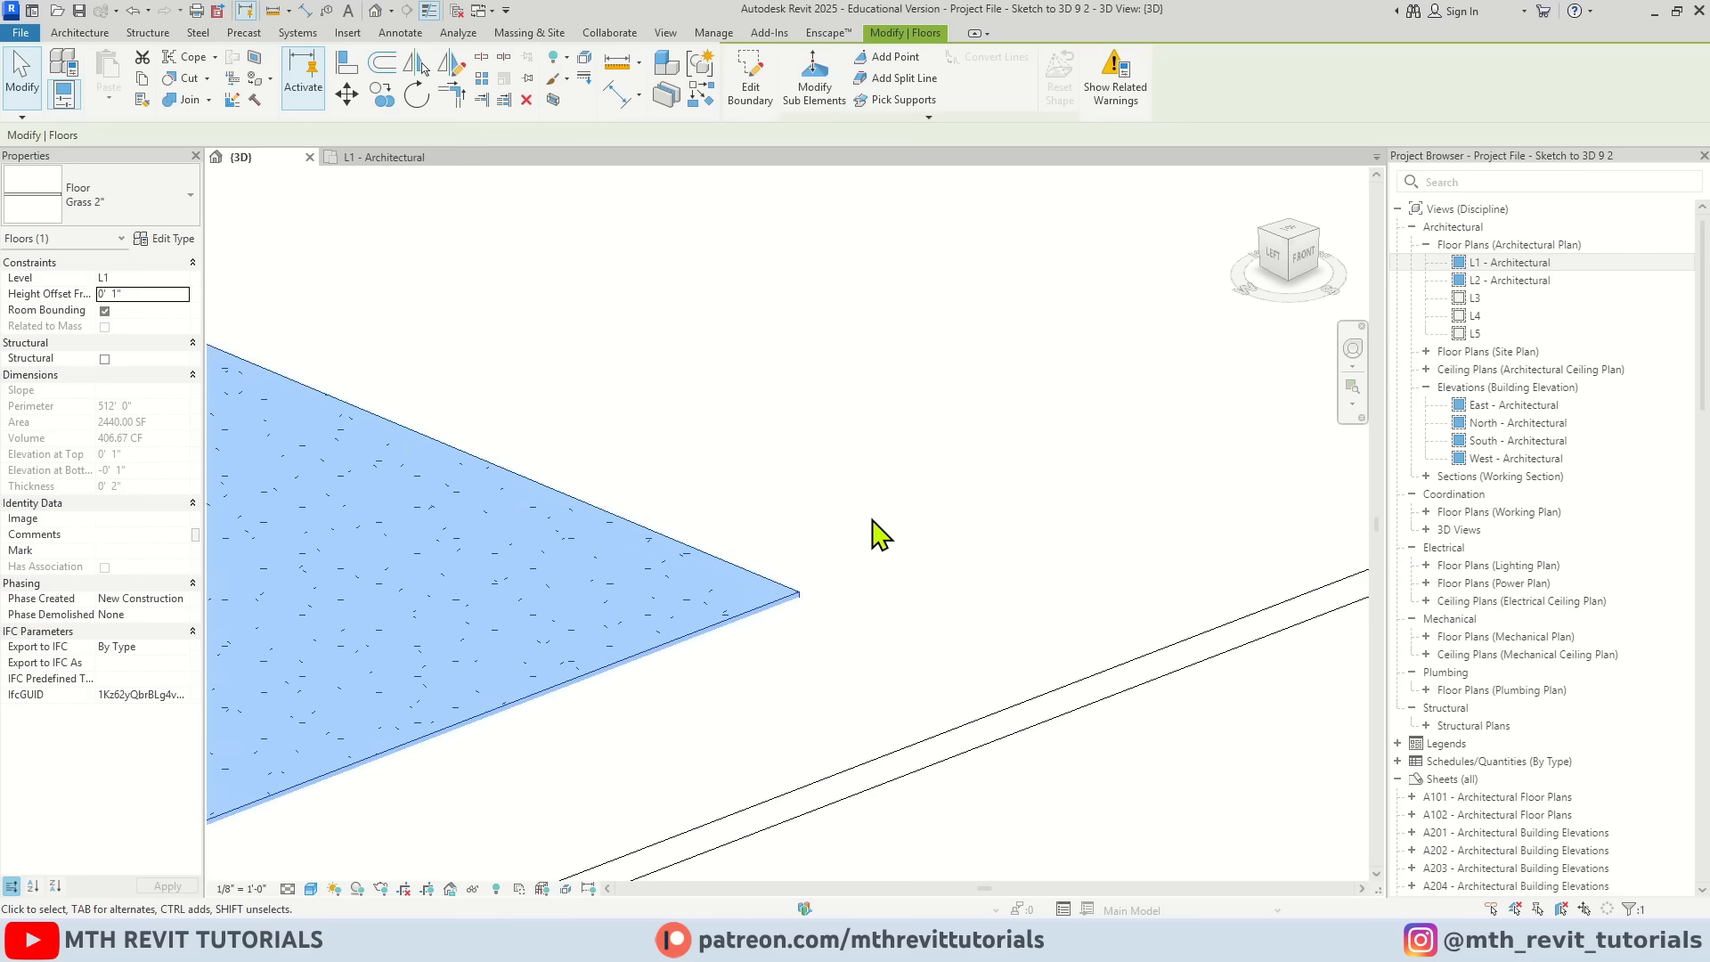
pyautogui.click(873, 534)
pyautogui.scroll(-3, 837, 592)
pyautogui.scroll(-3, 837, 592)
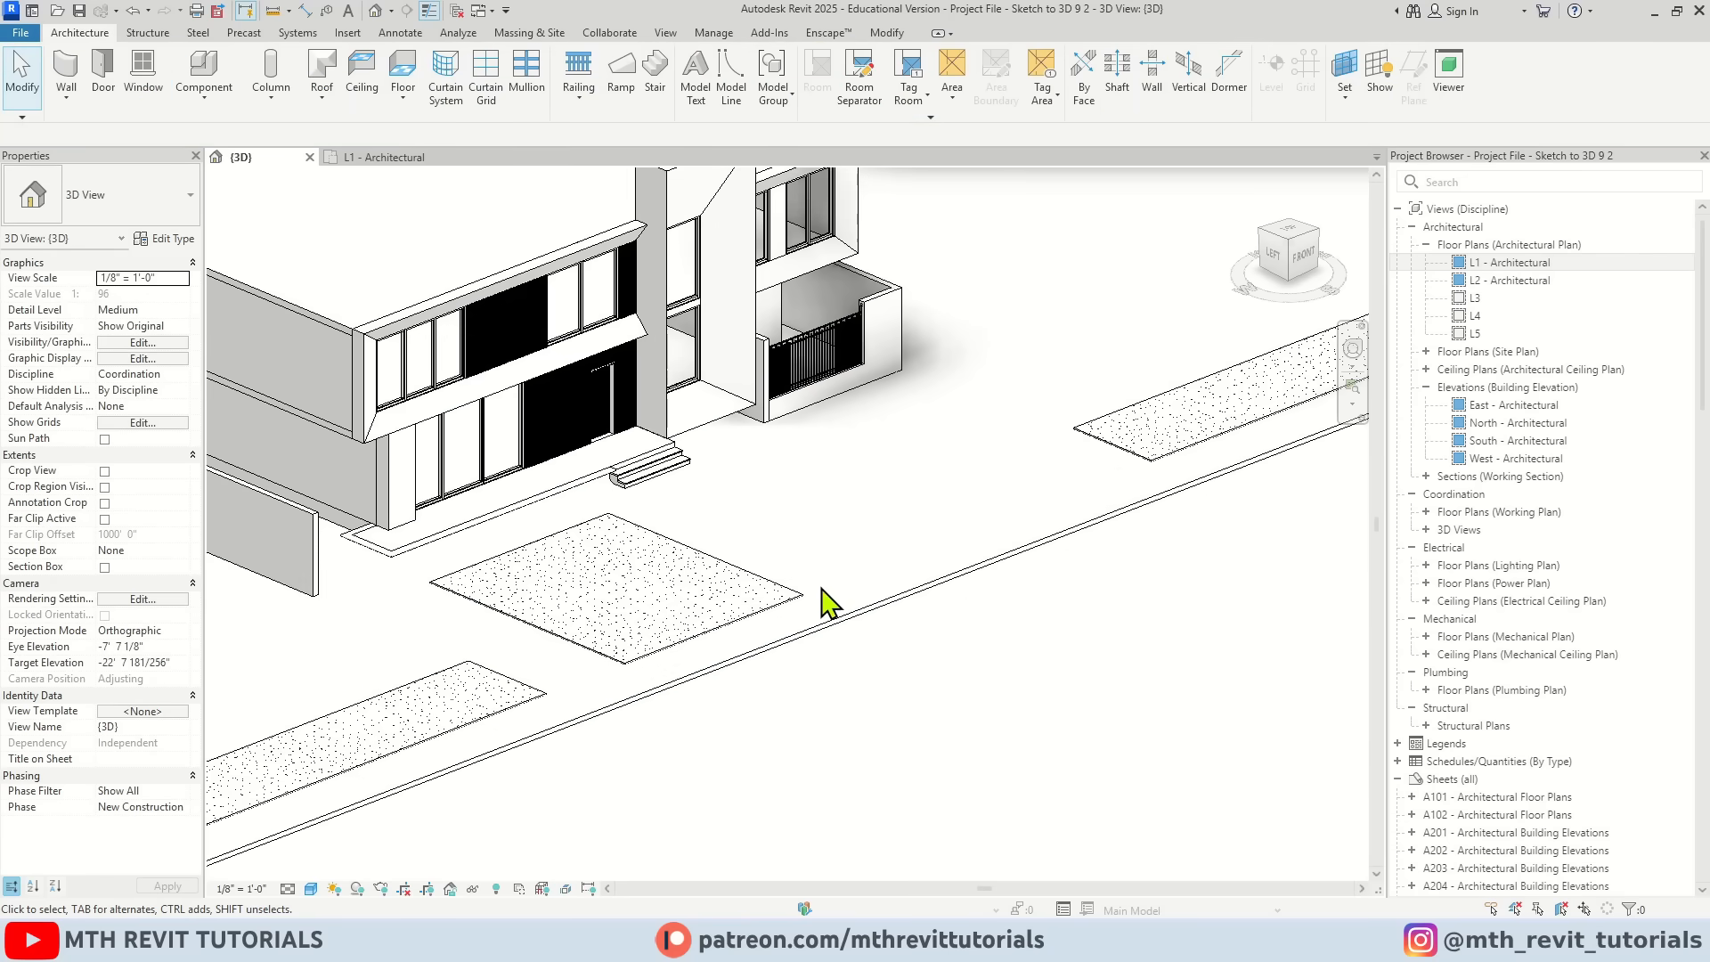
pyautogui.keyDown('shift'); pyautogui.moveTo(820, 599); pyautogui.dragTo(611, 641, button='middle'); pyautogui.keyUp('shift')
pyautogui.scroll(-2, 654, 710)
pyautogui.scroll(3, 654, 709)
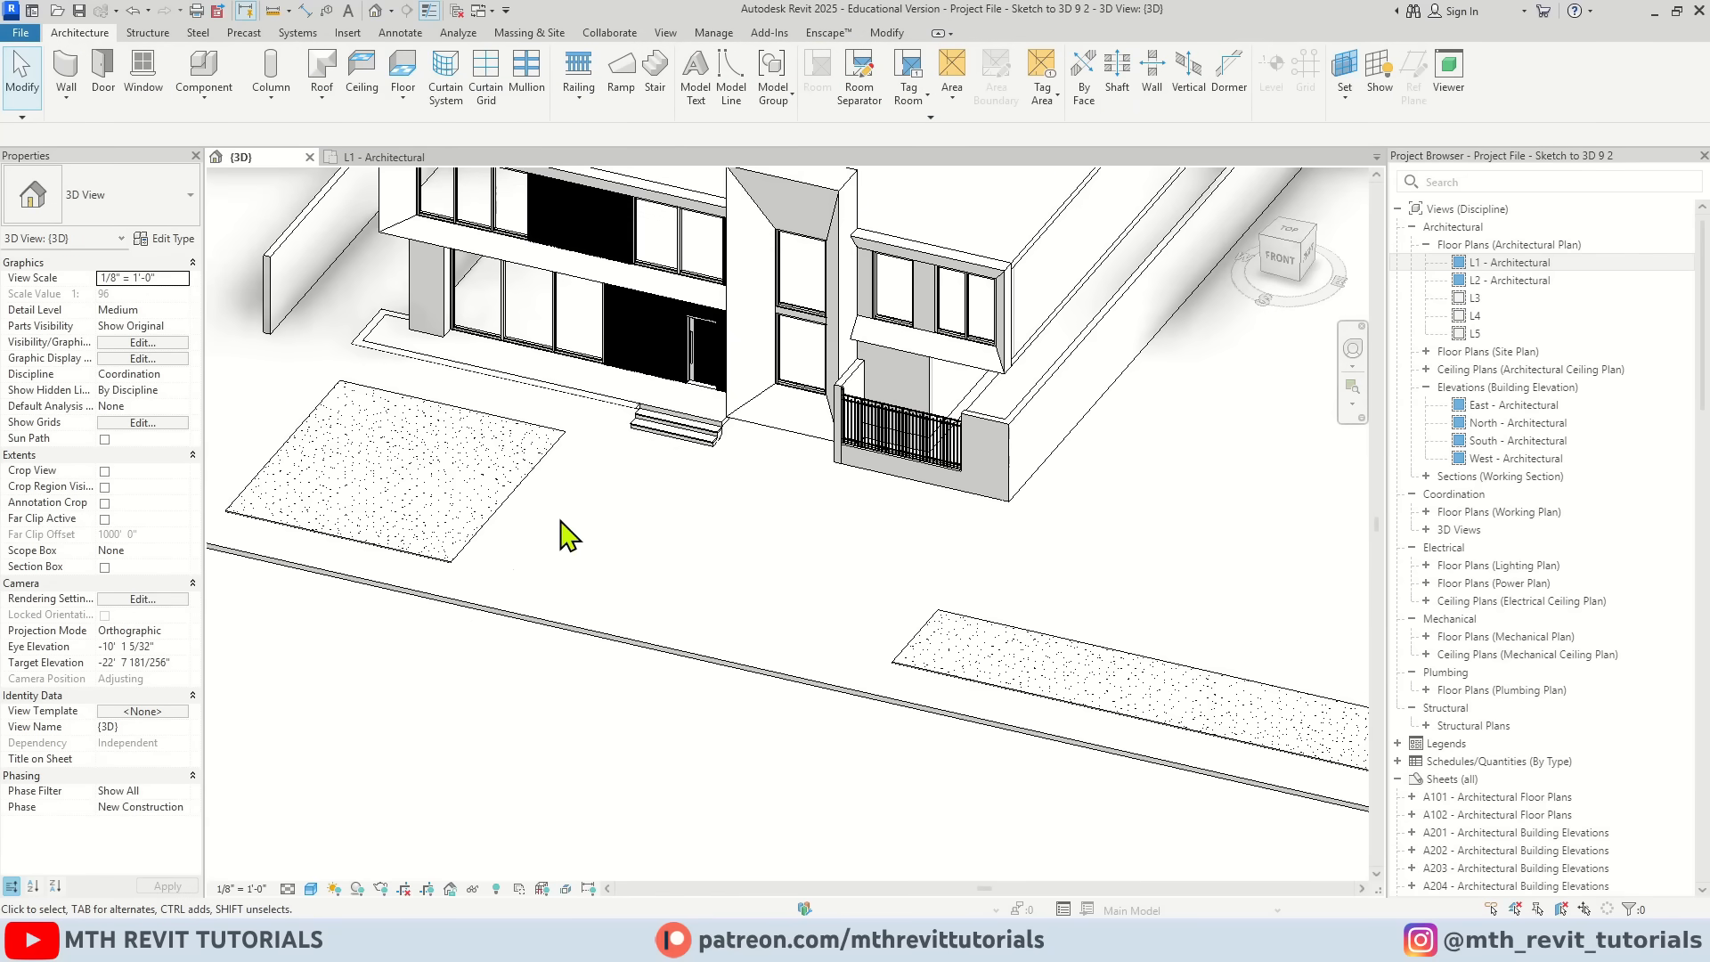
pyautogui.scroll(4, 591, 489)
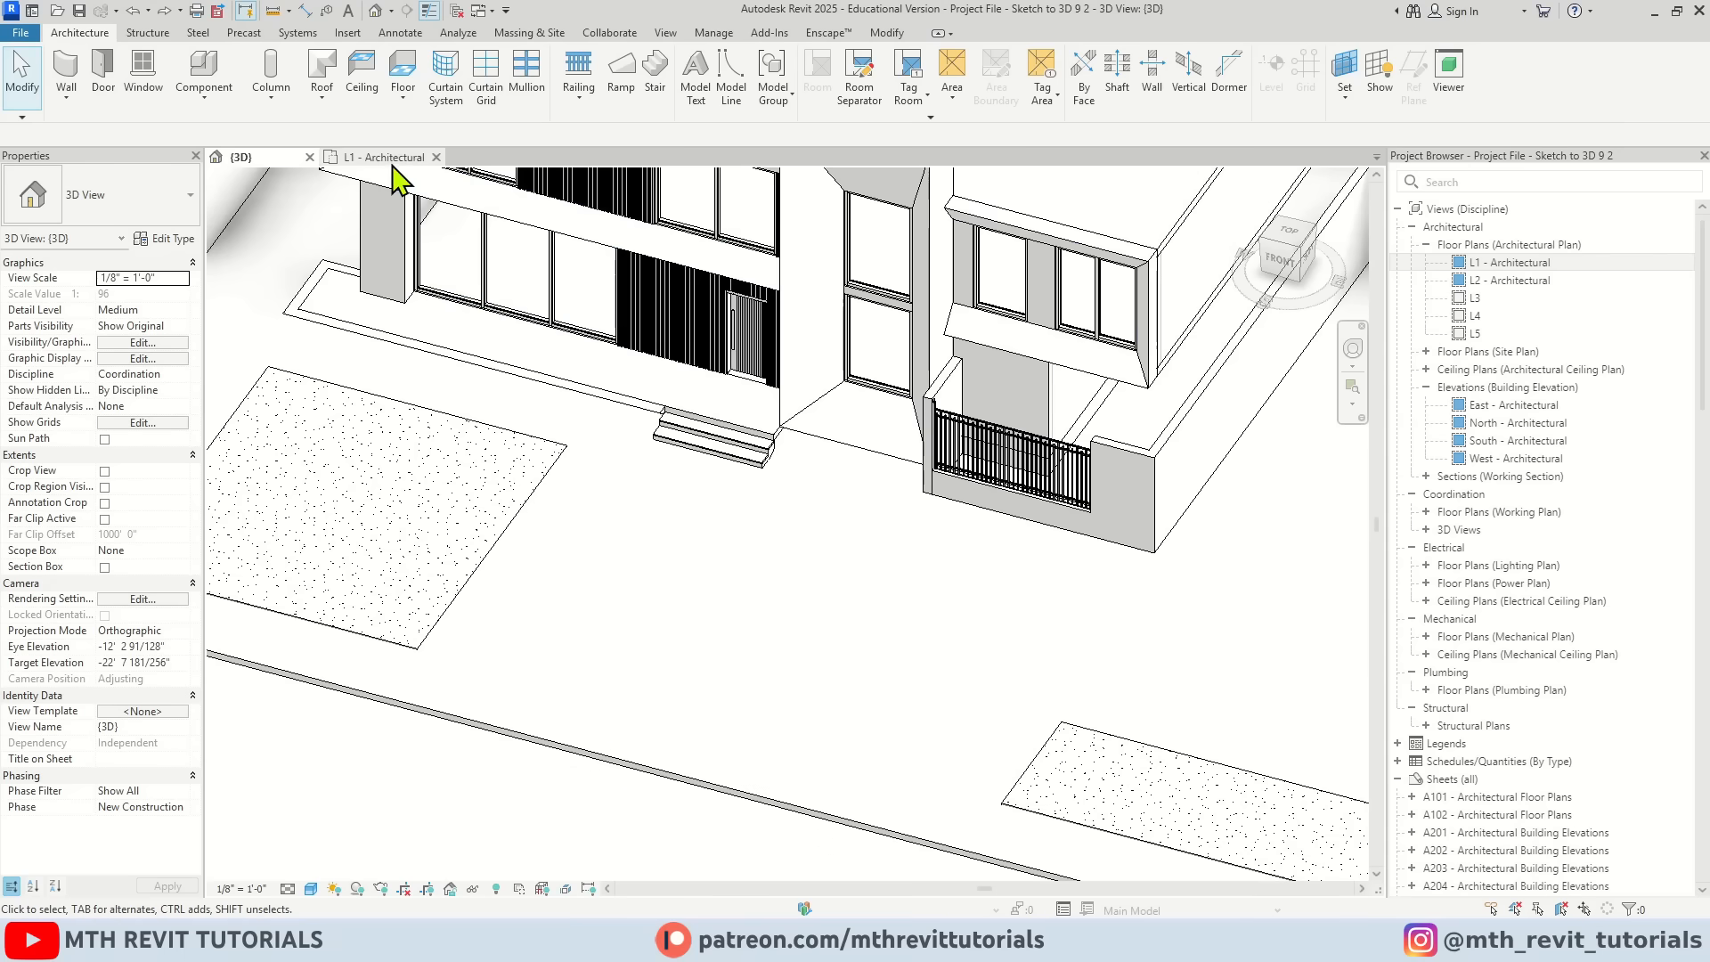
# Step: In the L1 plan, draw a three-sided detail-line outline projecting from the sidewalk's front edge, aligned with the right site wall's outer face
pyautogui.click(389, 157)
pyautogui.scroll(3, 614, 659)
pyautogui.press('d')
pyautogui.press('l')
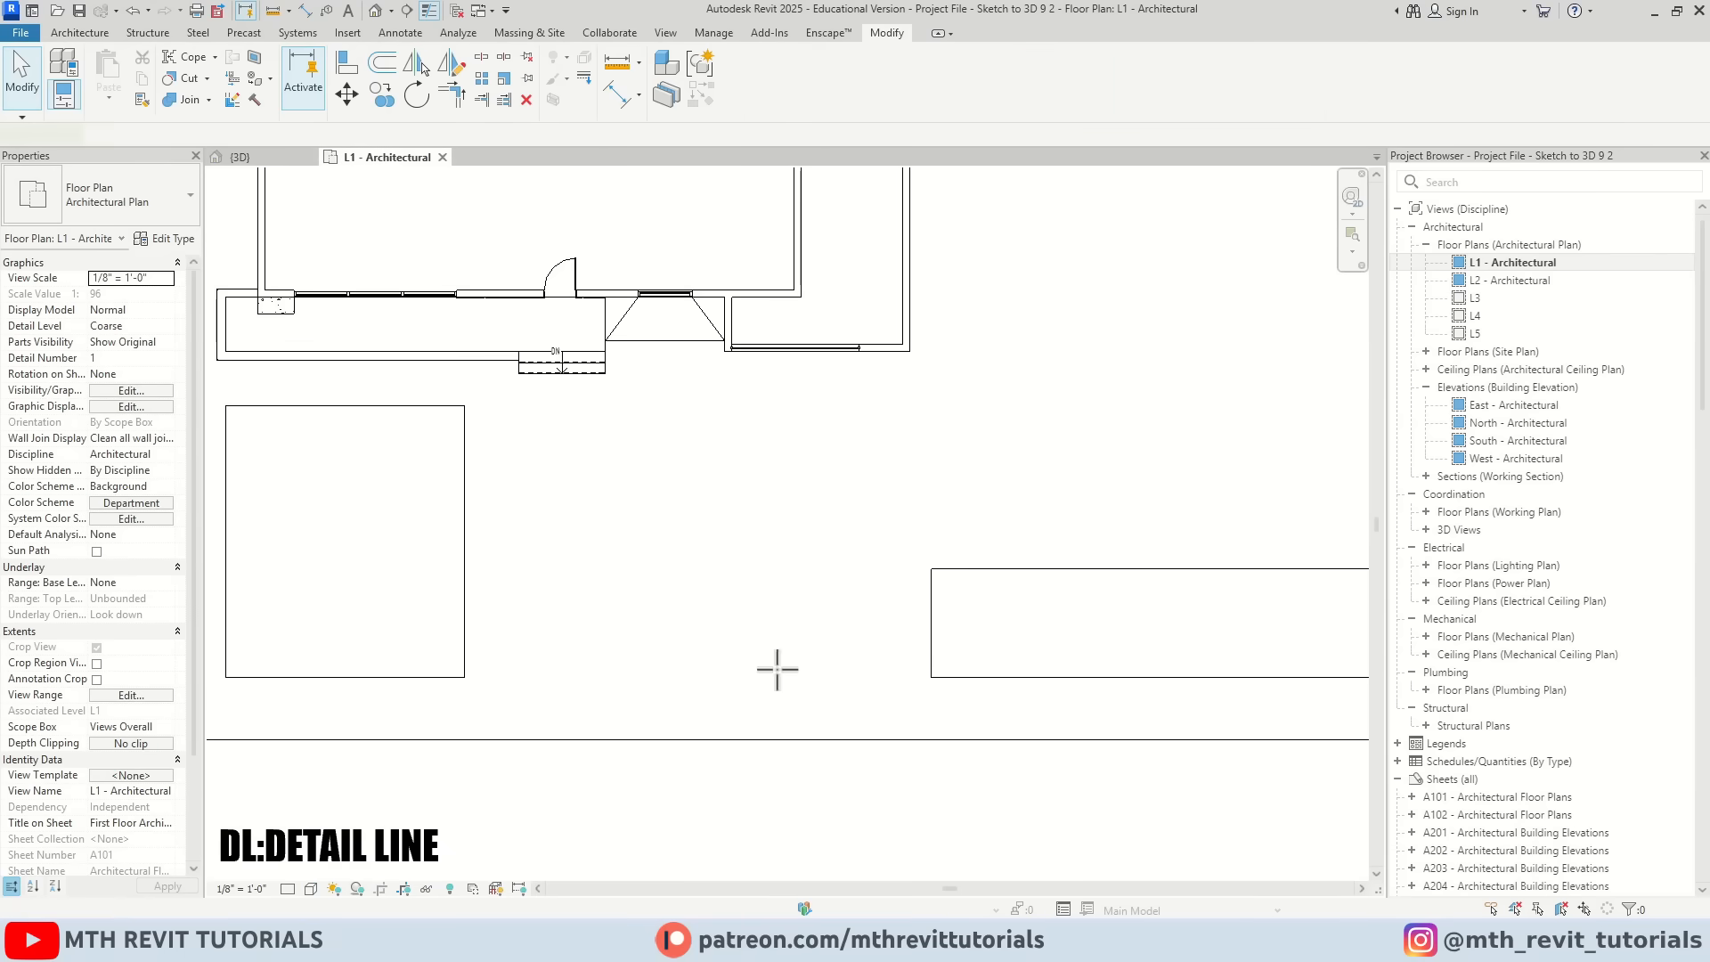
pyautogui.scroll(1, 915, 732)
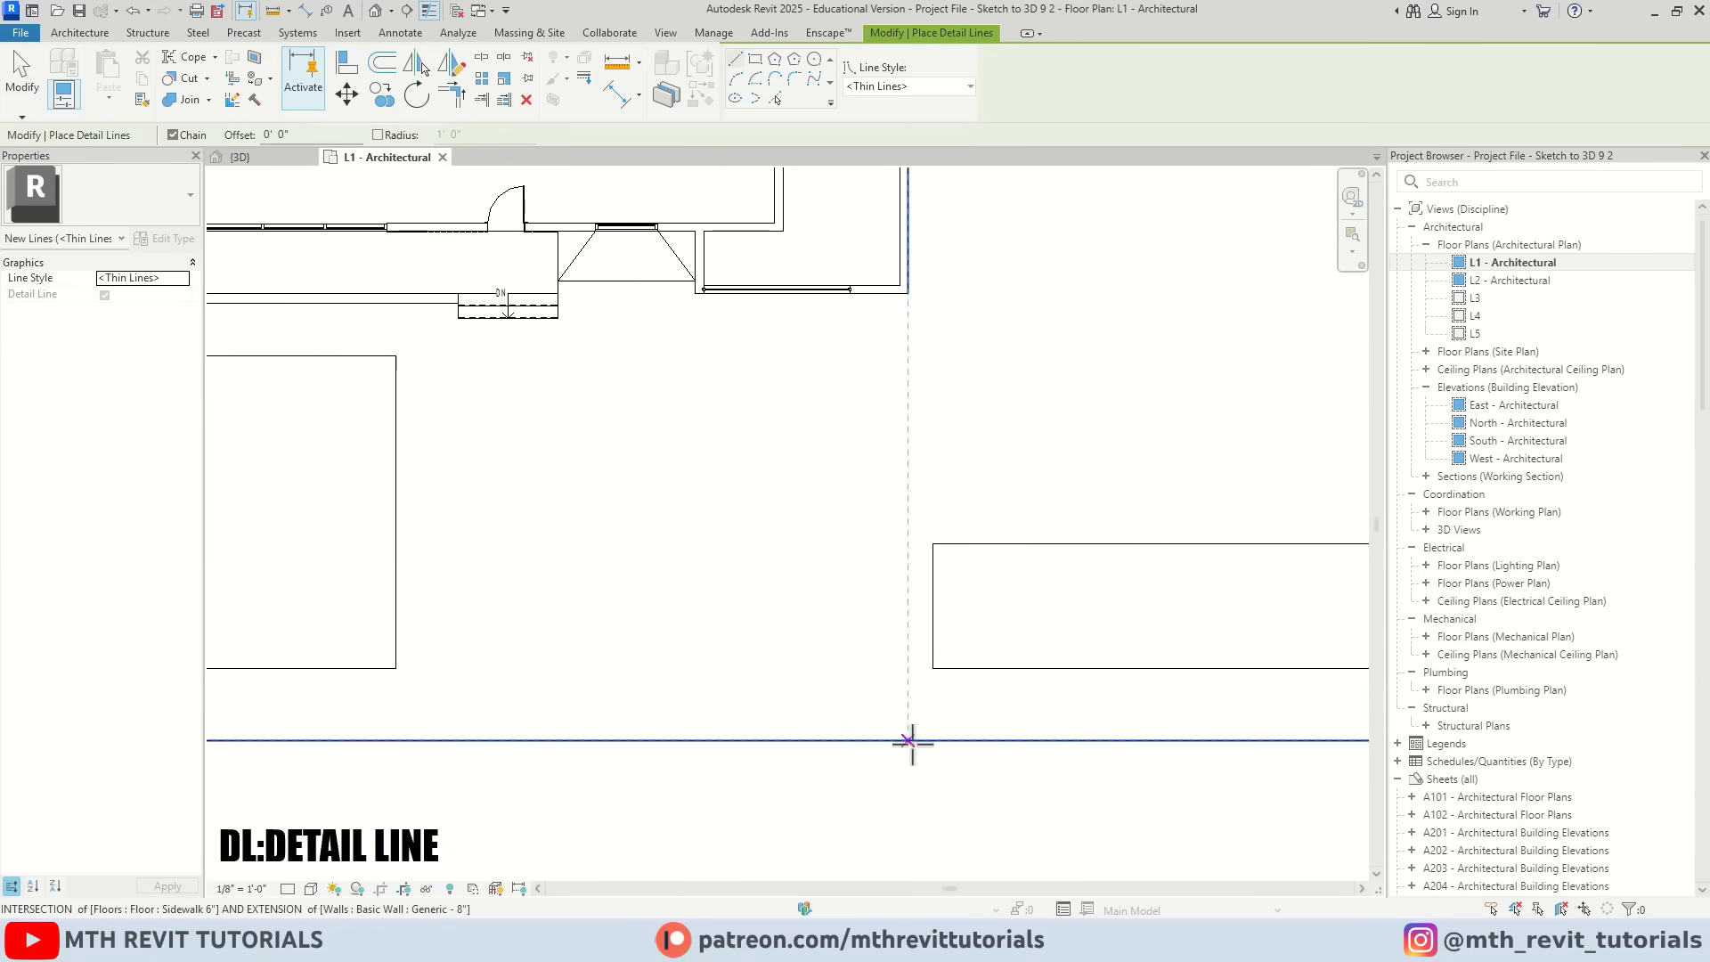
pyautogui.click(912, 741)
pyautogui.click(908, 784)
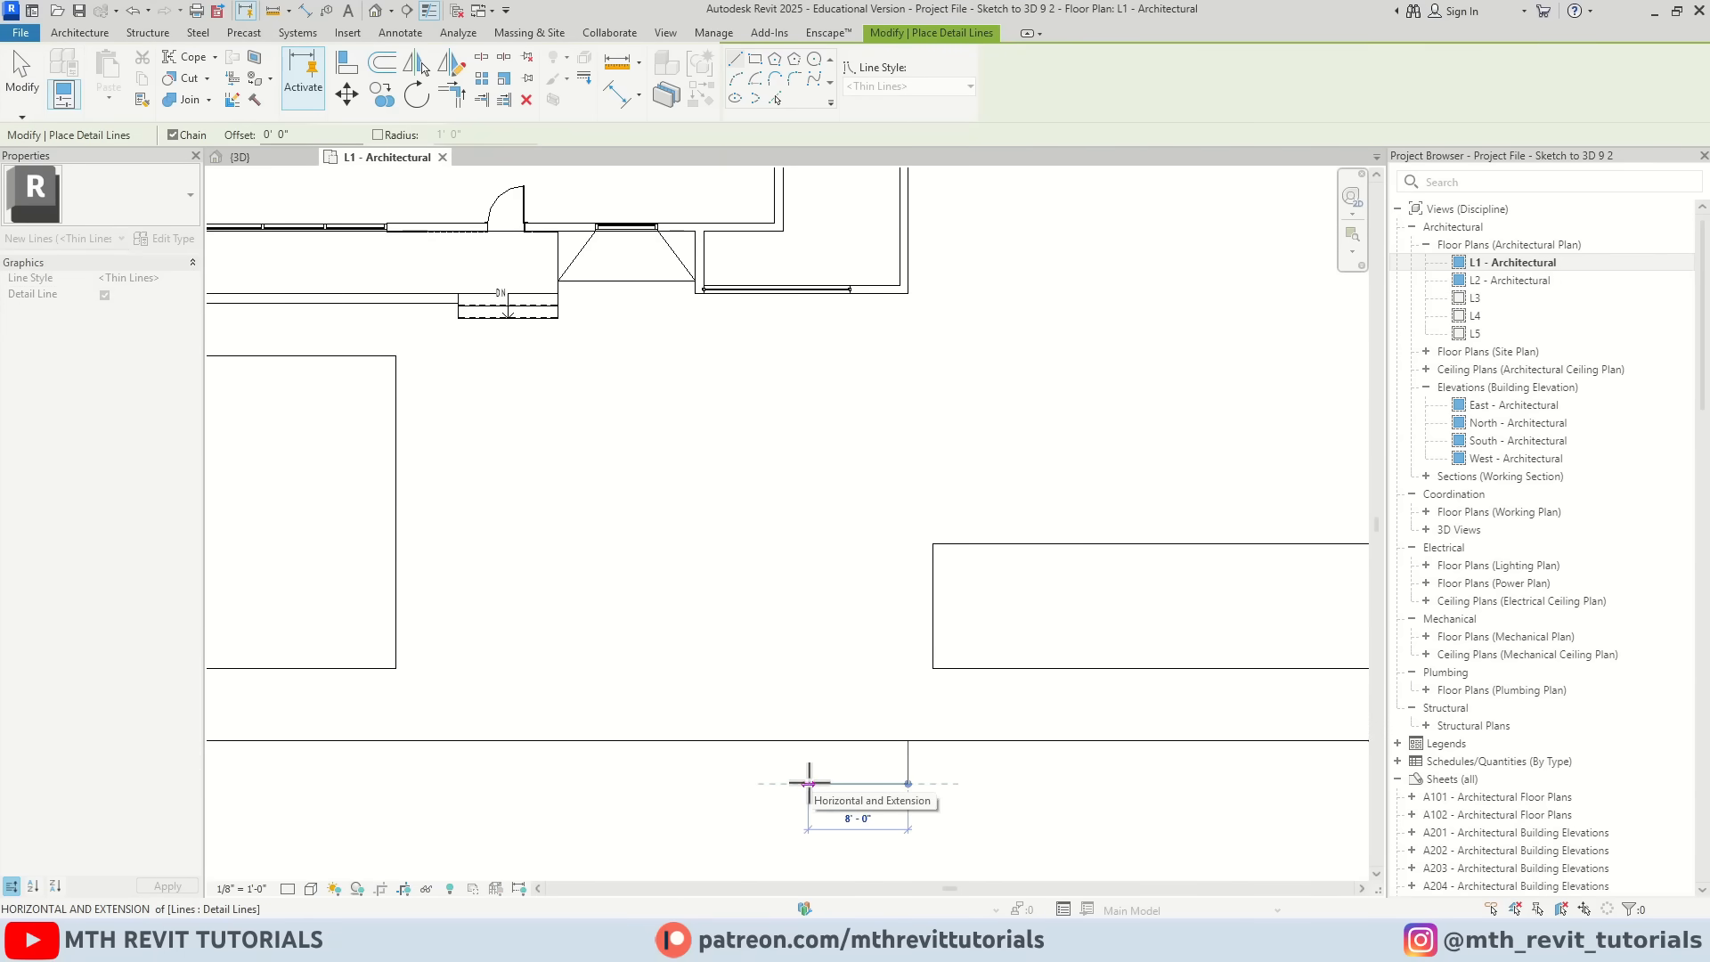
pyautogui.click(833, 784)
pyautogui.click(832, 740)
pyautogui.press('Escape')
pyautogui.press('Escape')
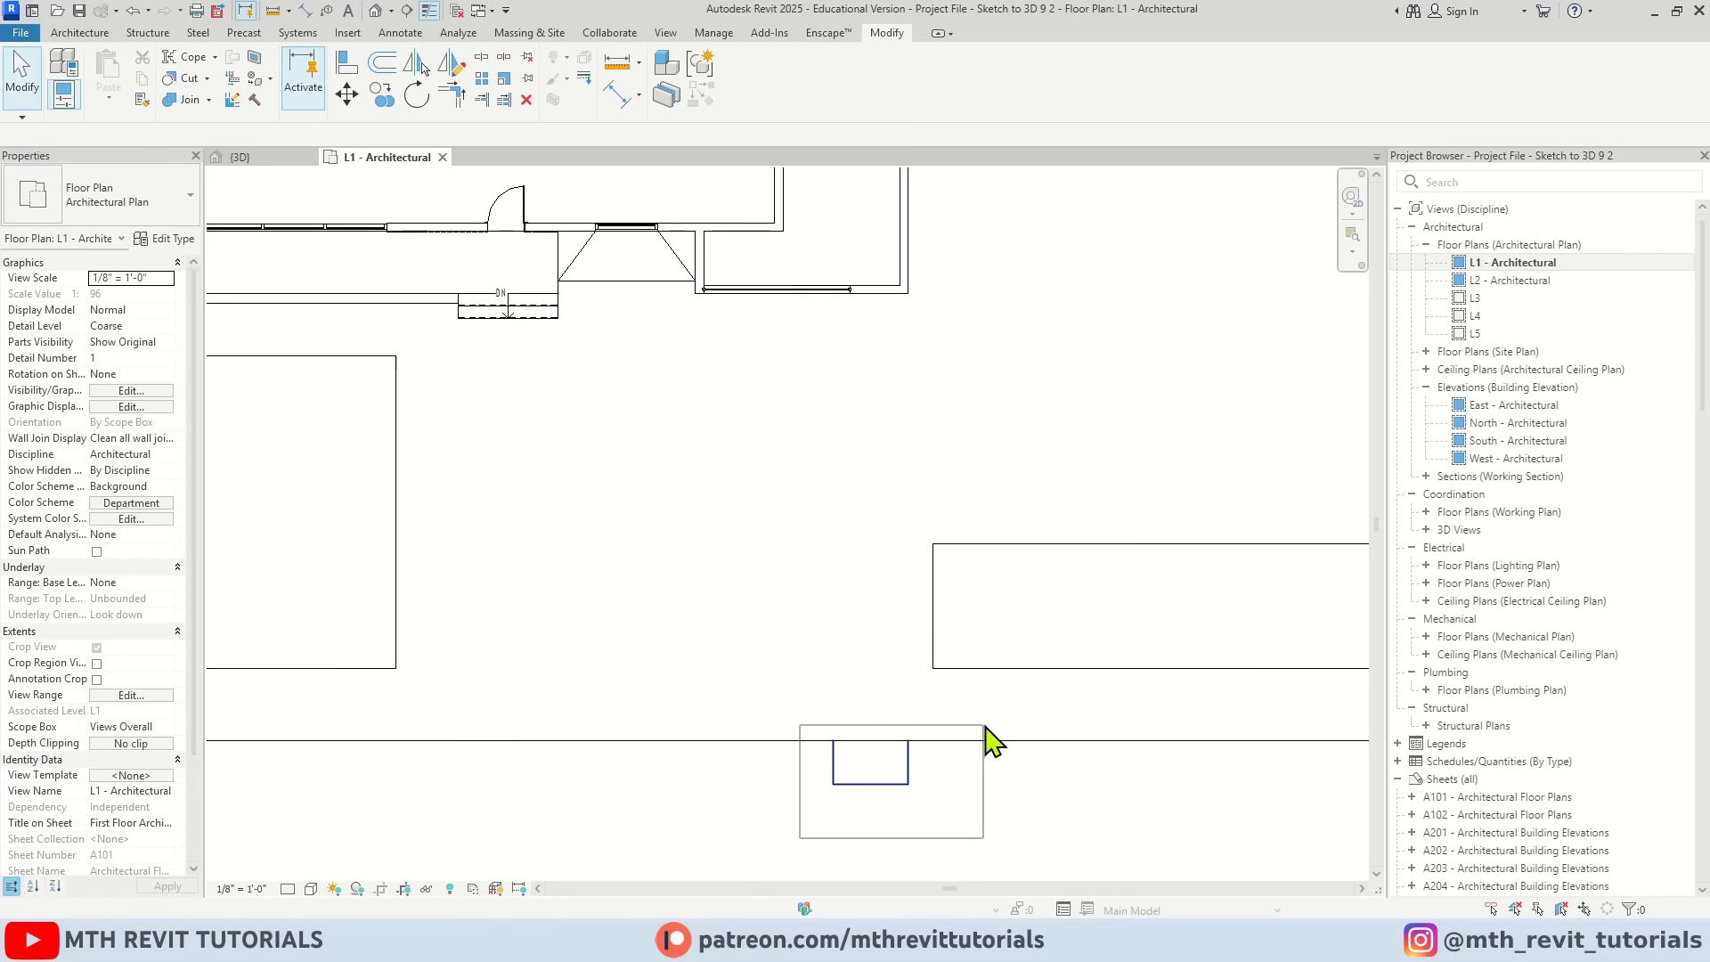
# Step: Mirror the three-sided detail outline to the left about a vertical axis drawn from the sidewalk's front edge
pyautogui.moveTo(800, 837); pyautogui.dragTo(986, 726)
pyautogui.press('d')
pyautogui.press('m')
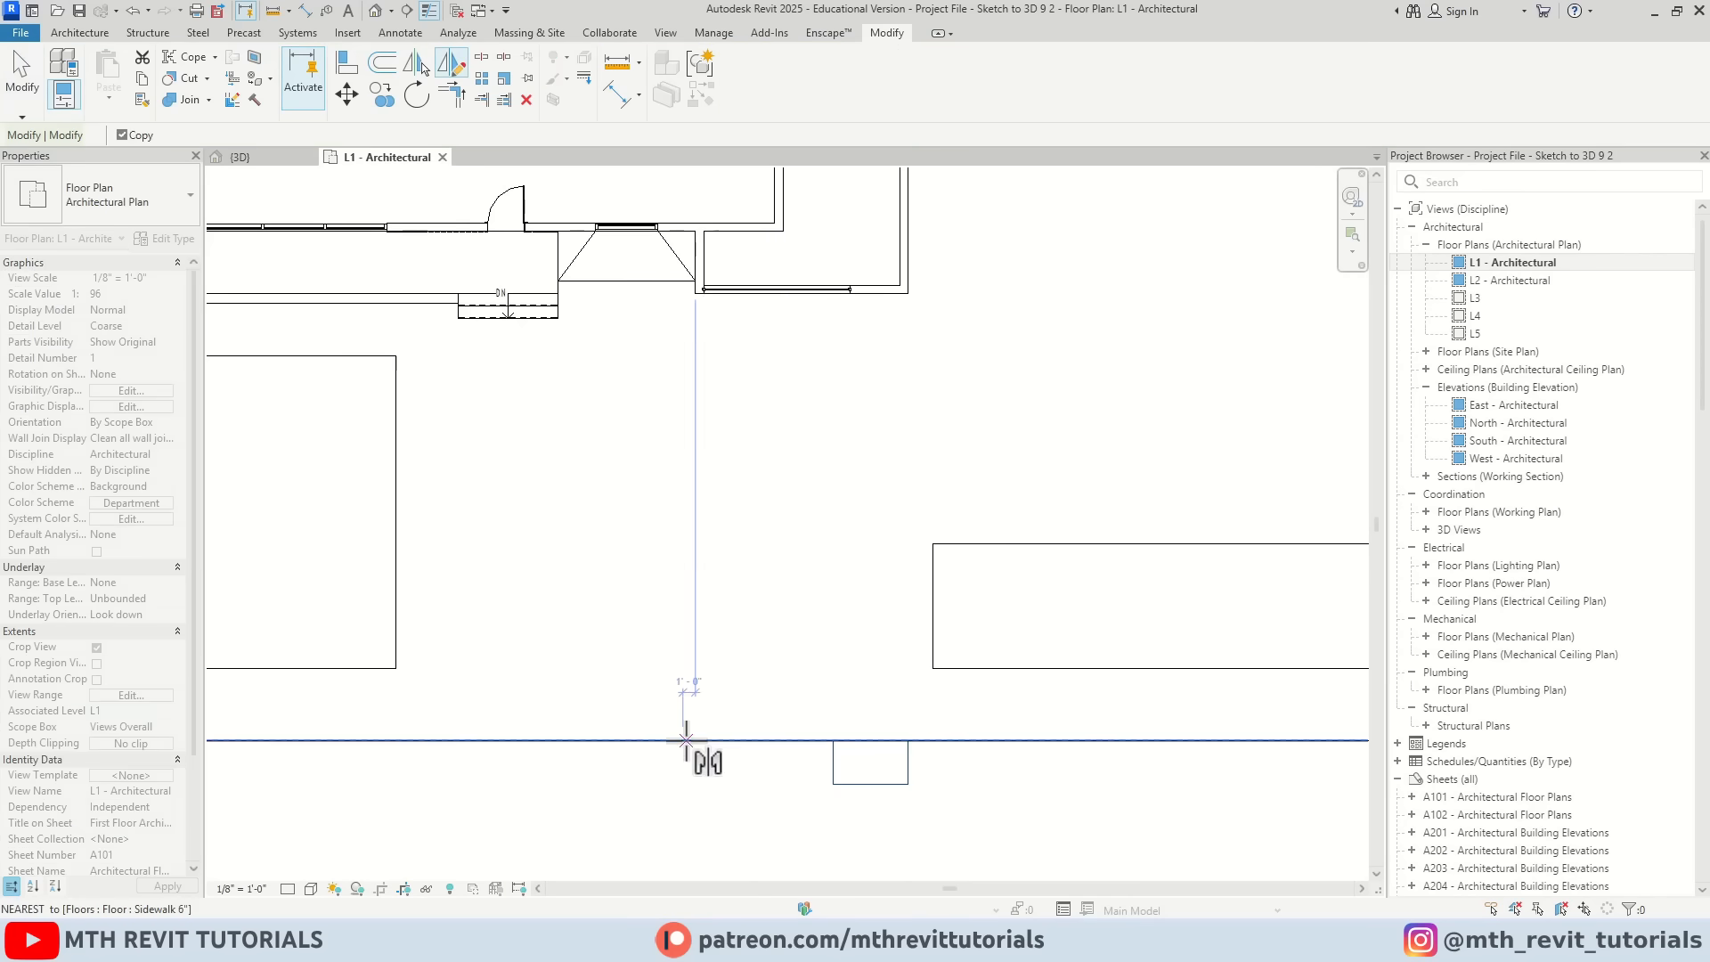
pyautogui.click(685, 740)
pyautogui.click(686, 817)
# Step: Dimension the gap between the inner edges of the two detail-line outlines
pyautogui.press('d')
pyautogui.press('i')
pyautogui.click(834, 766)
pyautogui.click(533, 759)
pyautogui.click(616, 767)
pyautogui.press('Escape')
pyautogui.press('Escape')
pyautogui.scroll(2, 574, 773)
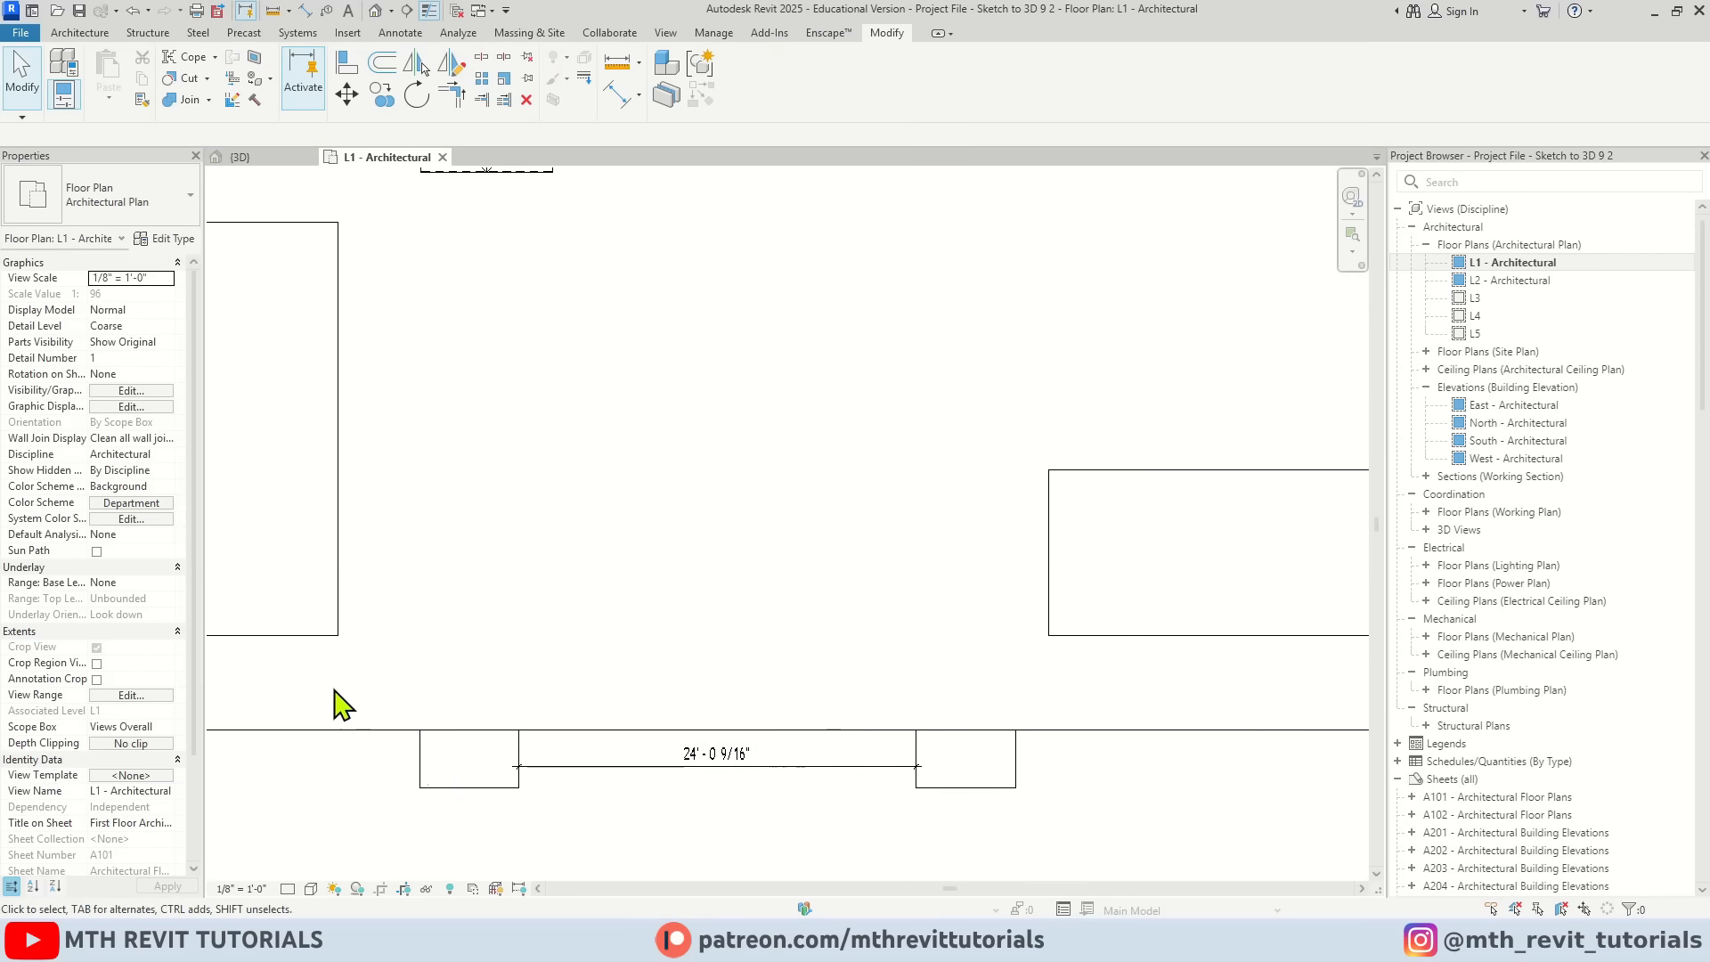
# Step: Set the gap between the two outlines to 25' by moving the left one, and delete the dimension
pyautogui.moveTo(334, 690); pyautogui.dragTo(682, 852)
pyautogui.scroll(1, 670, 788)
pyautogui.click(714, 751)
pyautogui.write('25')
pyautogui.press('Return')
pyautogui.click(778, 800)
pyautogui.click(764, 766)
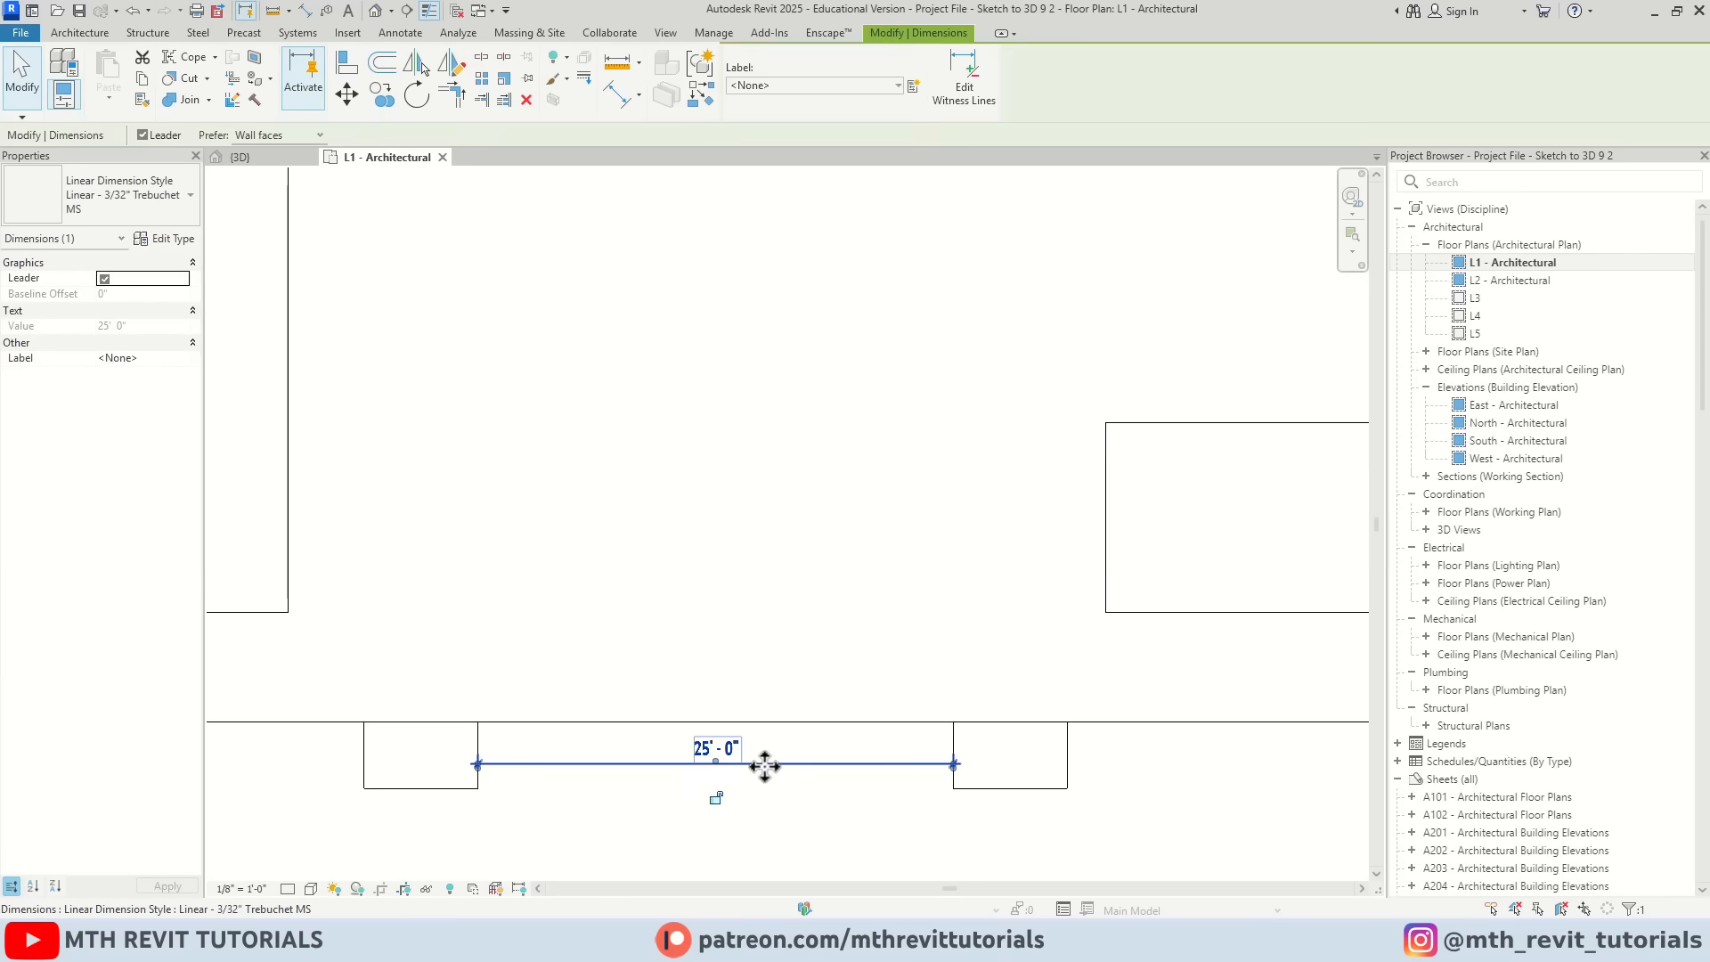
# Step: Draw a detail line joining the front corners of the rectangular grass patch and the right grass strip
pyautogui.scroll(-1, 764, 766)
pyautogui.press('d')
pyautogui.press('l')
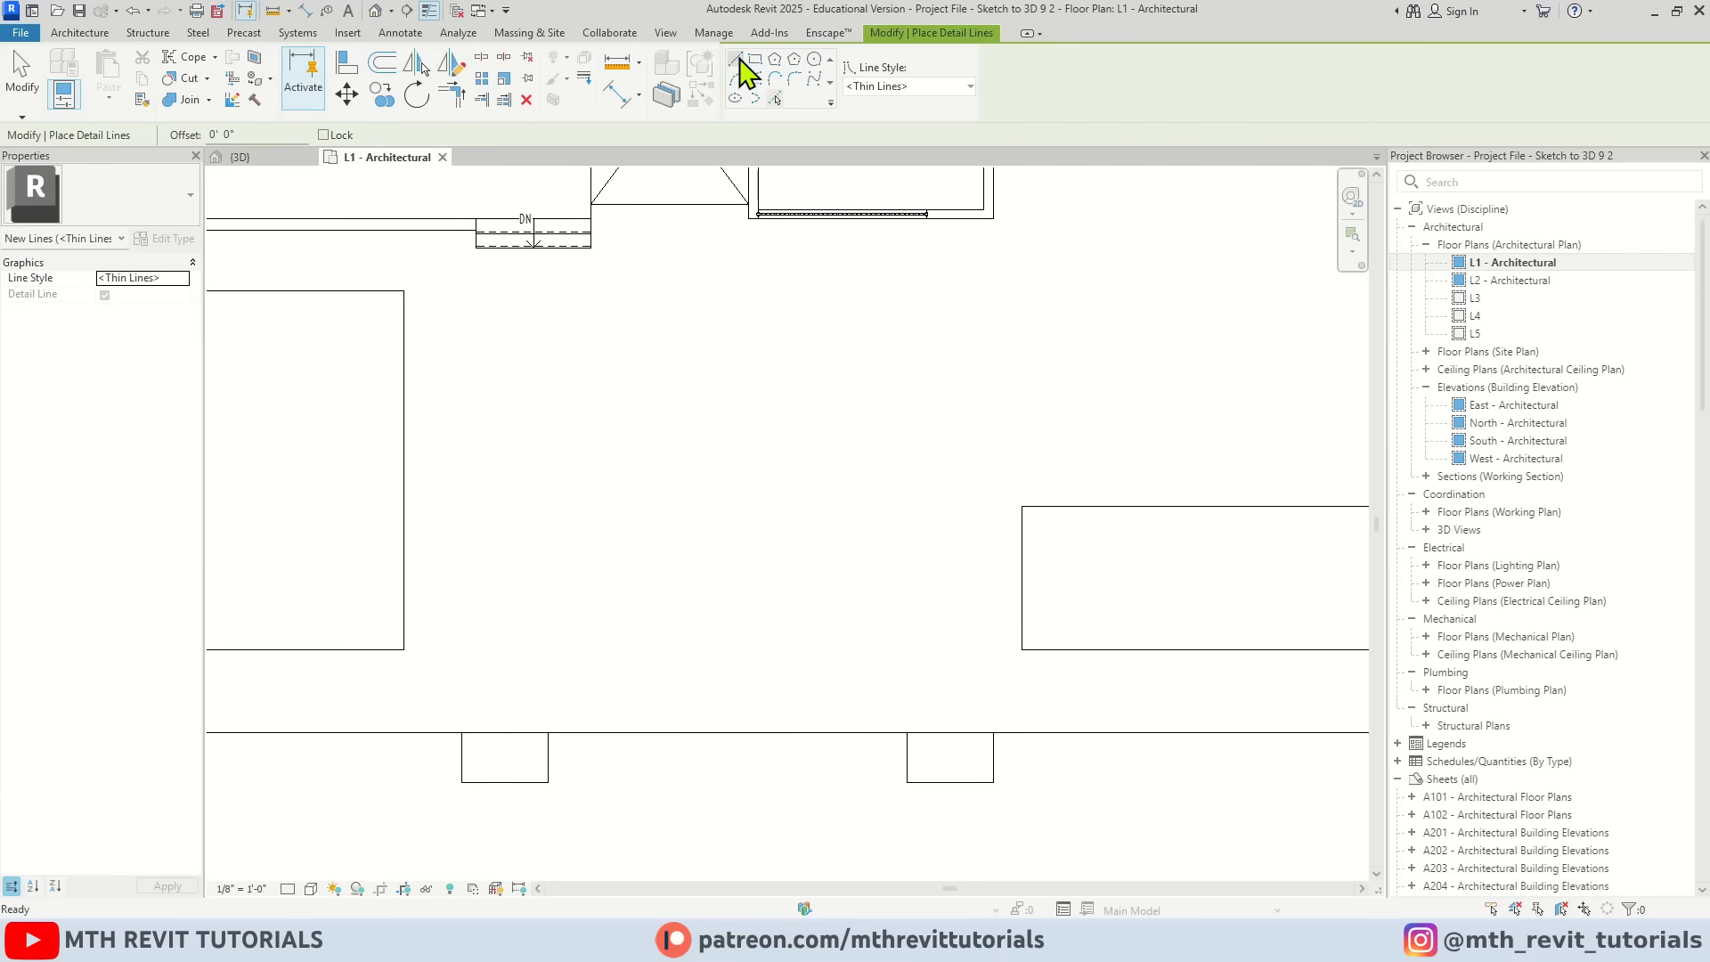
pyautogui.click(1021, 649)
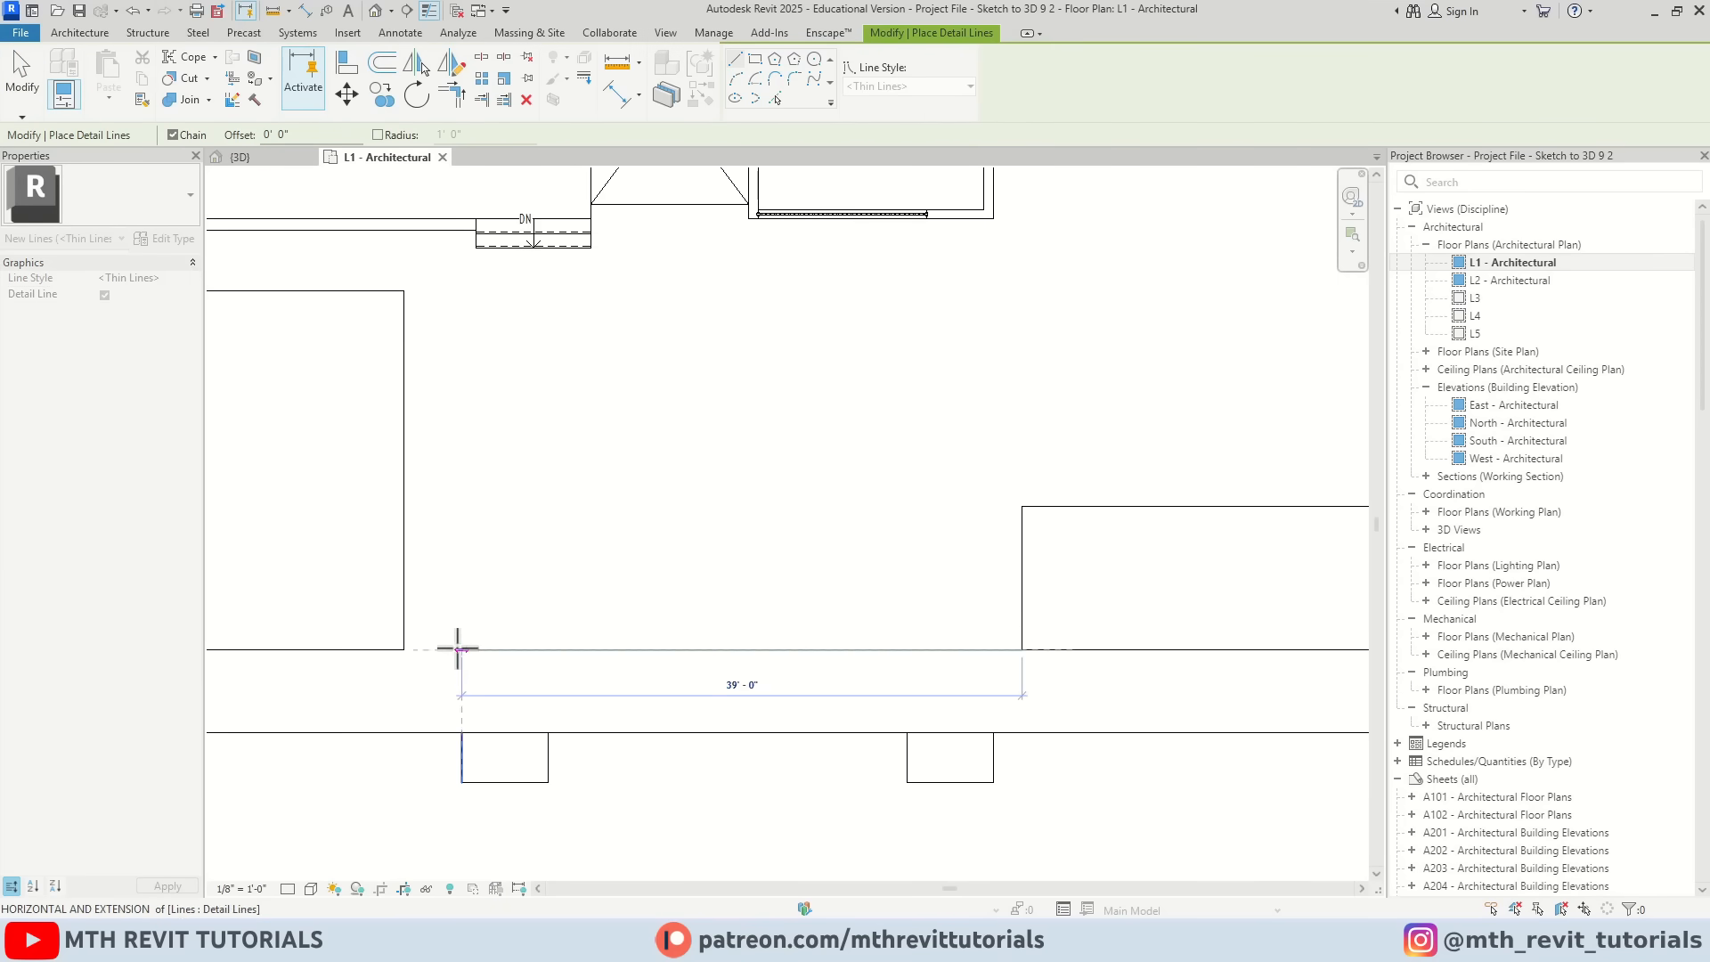
pyautogui.click(404, 649)
pyautogui.press('Escape')
pyautogui.press('Escape')
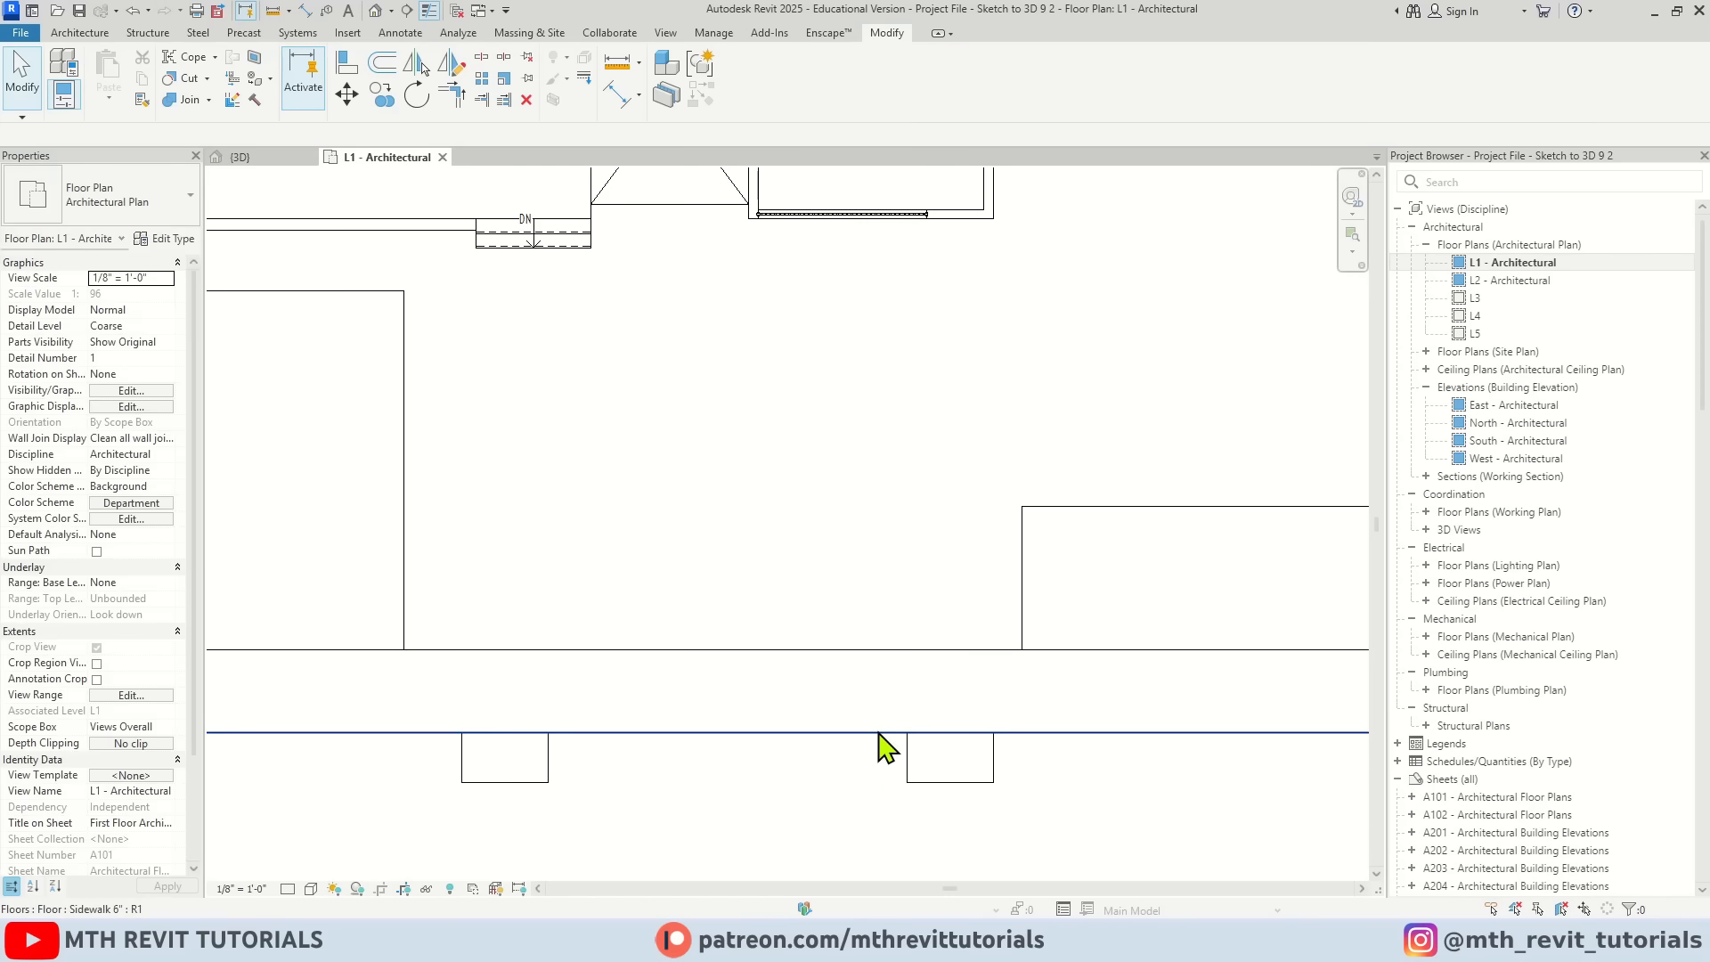
# Step: Add shape points to the sidewalk slab where the outlines meet its front edge and where their inner sides align with the joining detail line
pyautogui.hotkey('ctrl', 'Left')
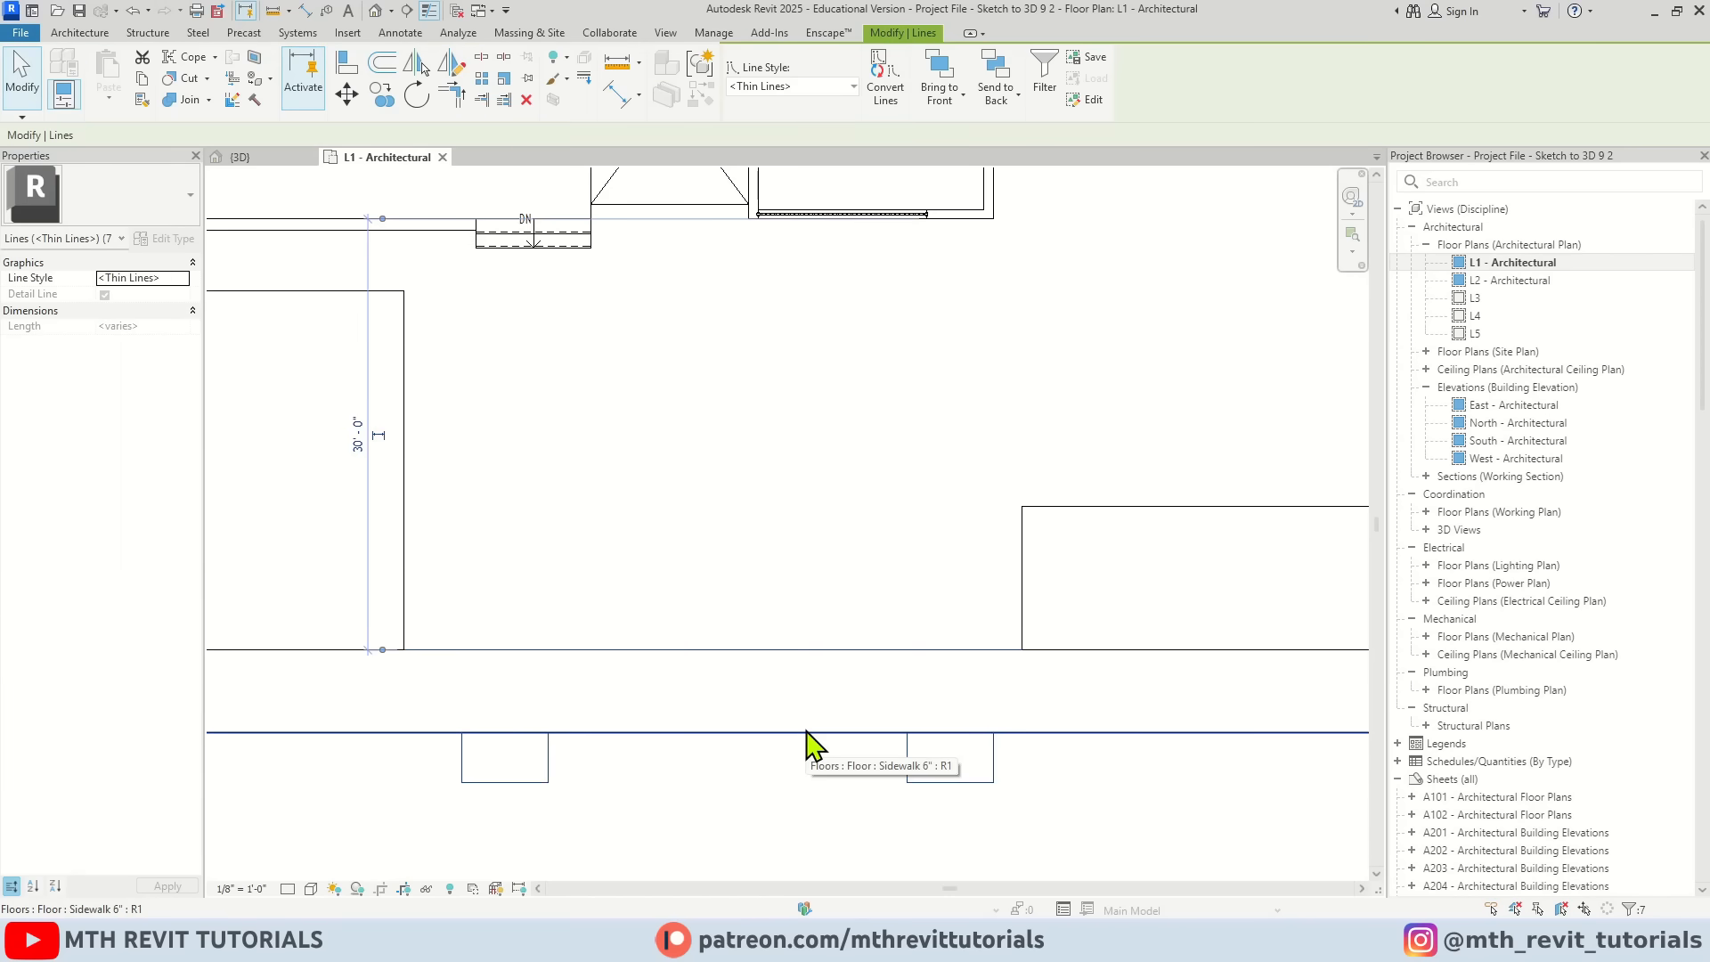
pyautogui.click(807, 732)
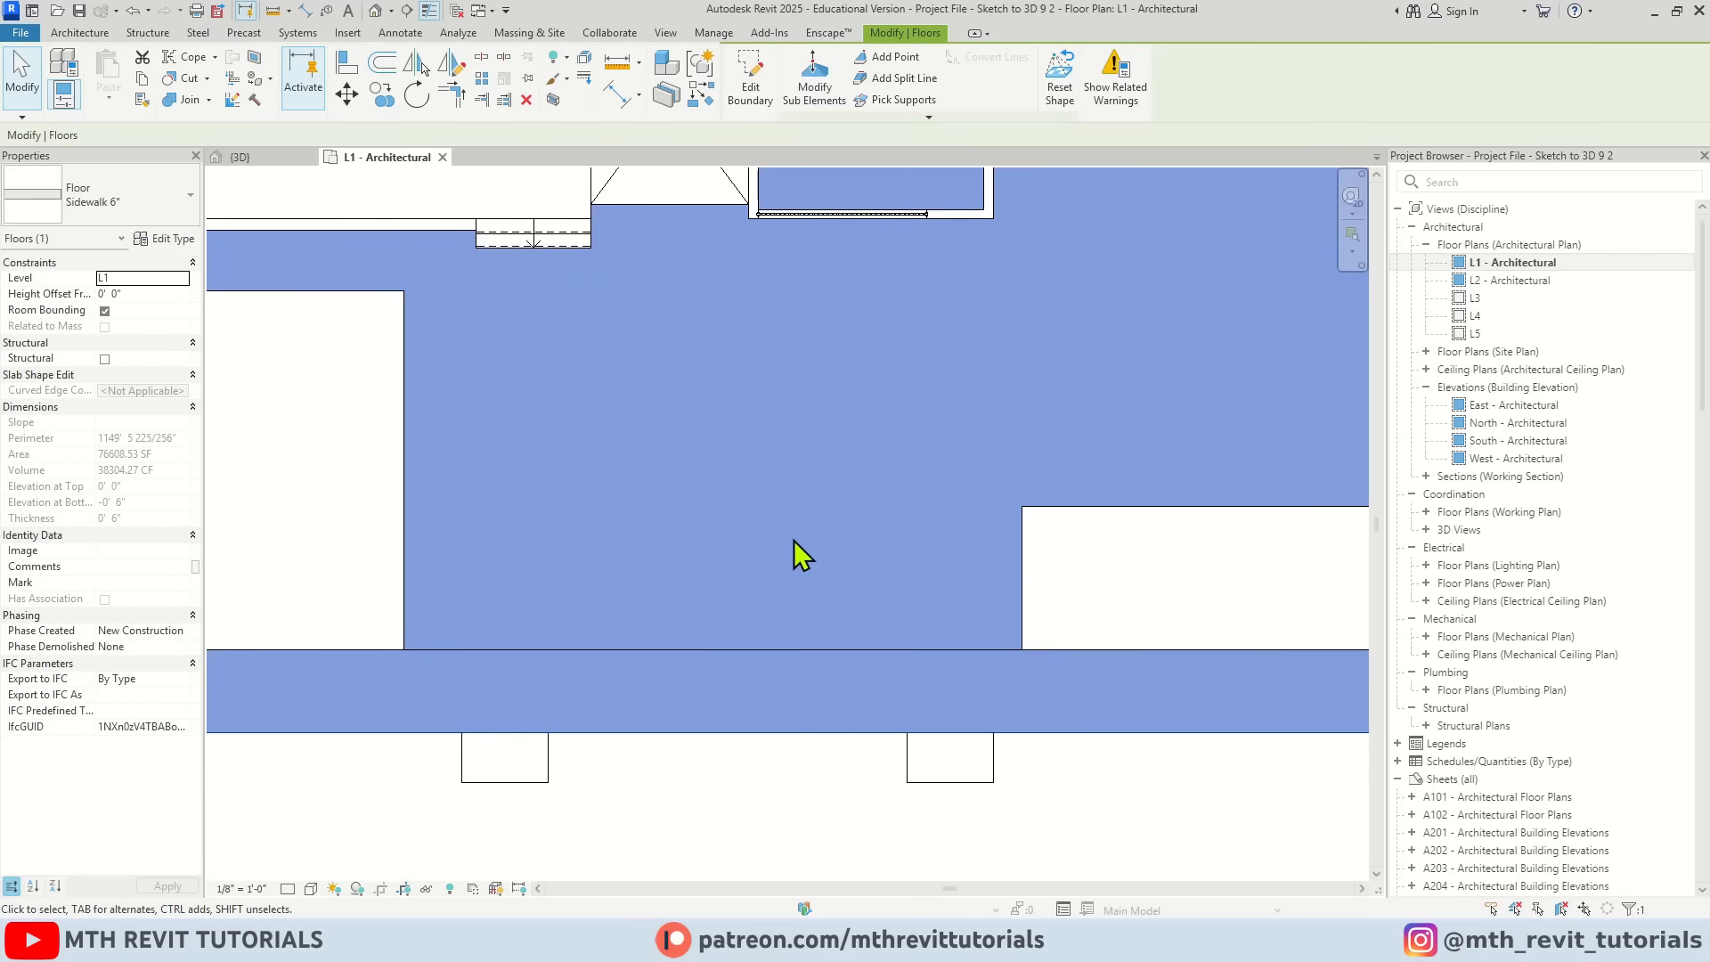
pyautogui.click(815, 87)
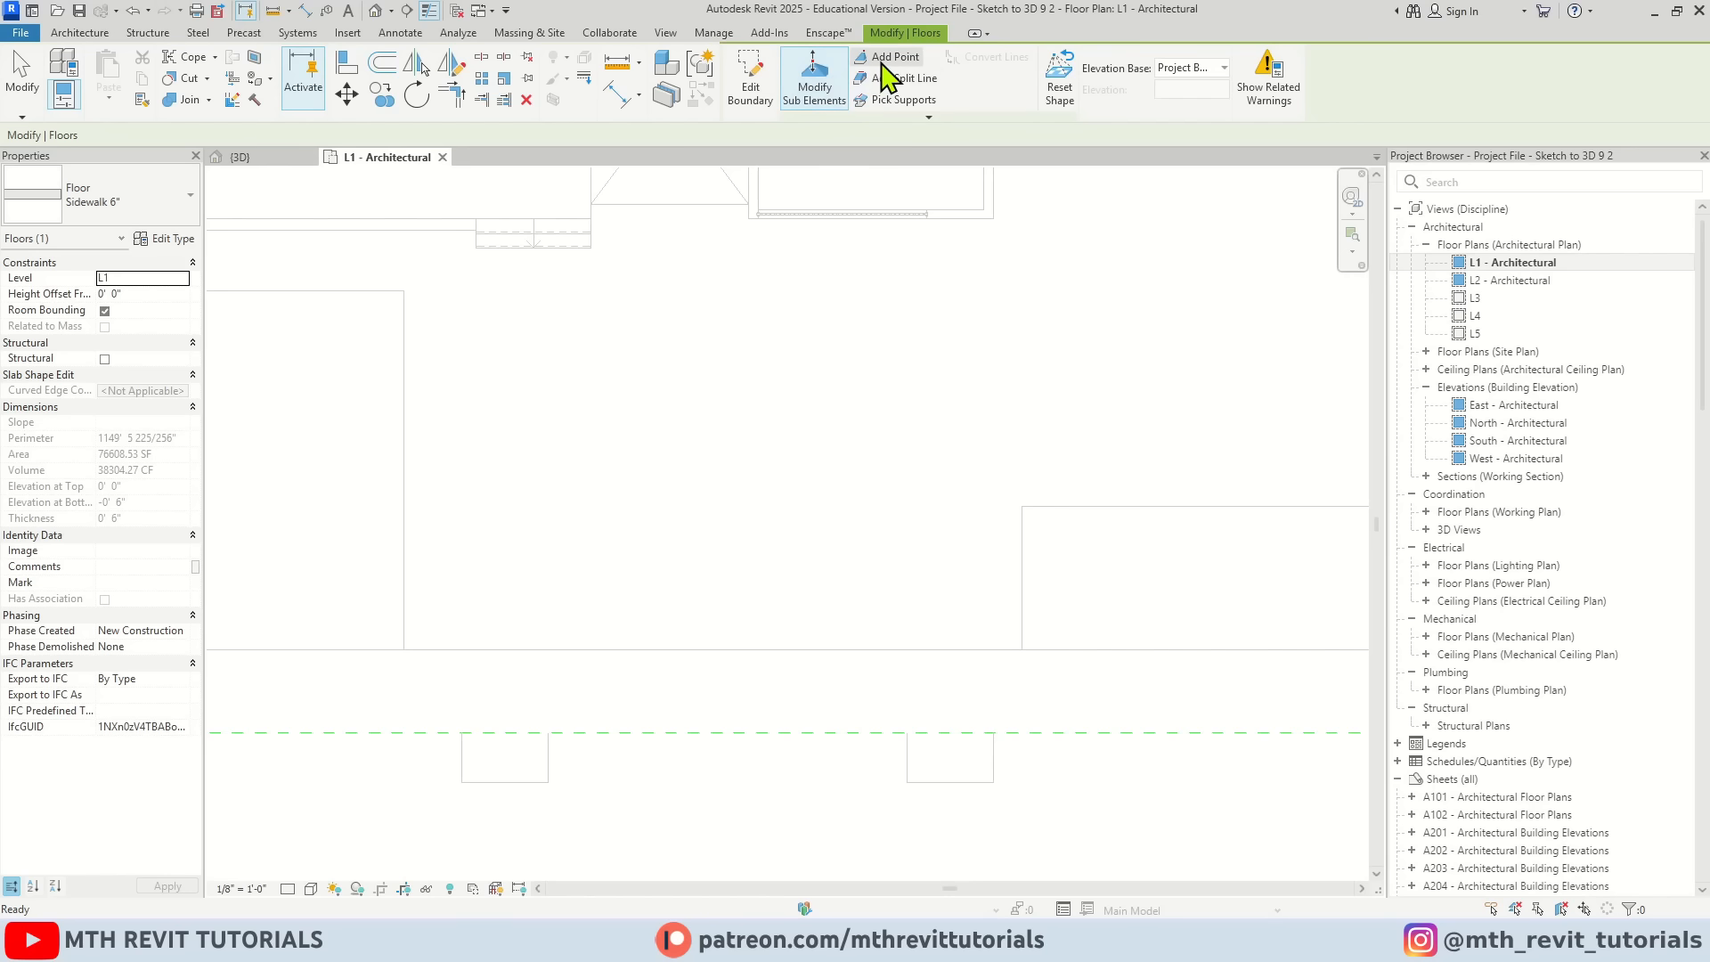
pyautogui.click(889, 57)
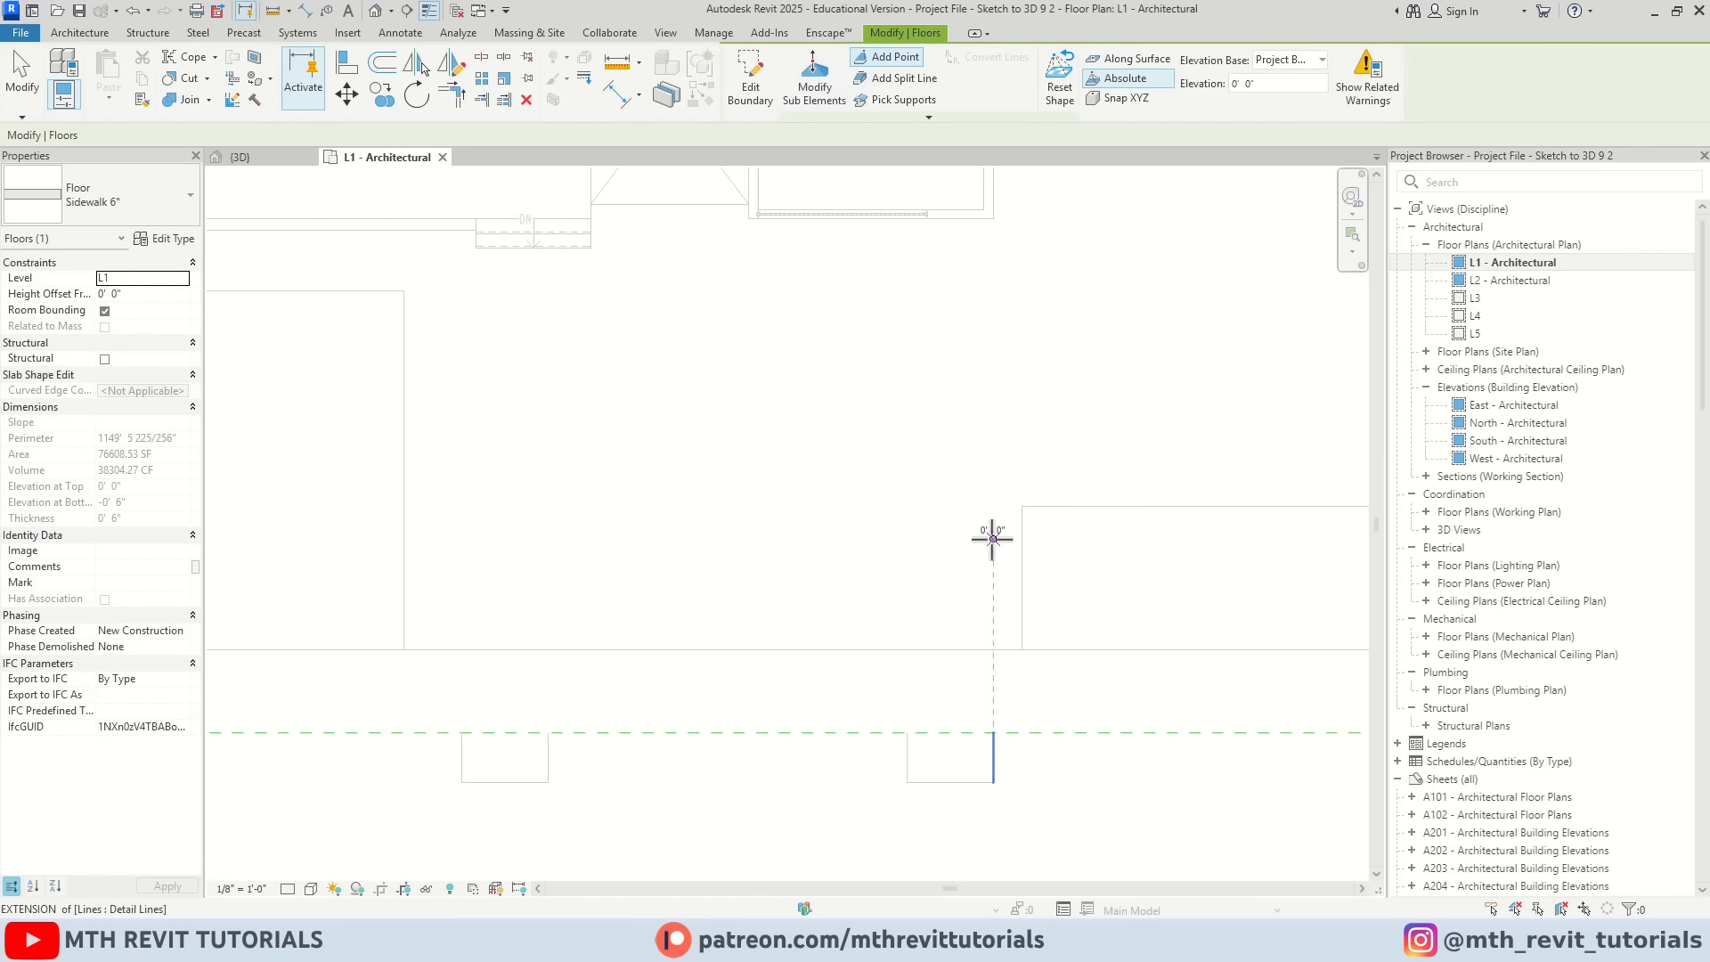
pyautogui.scroll(1, 991, 734)
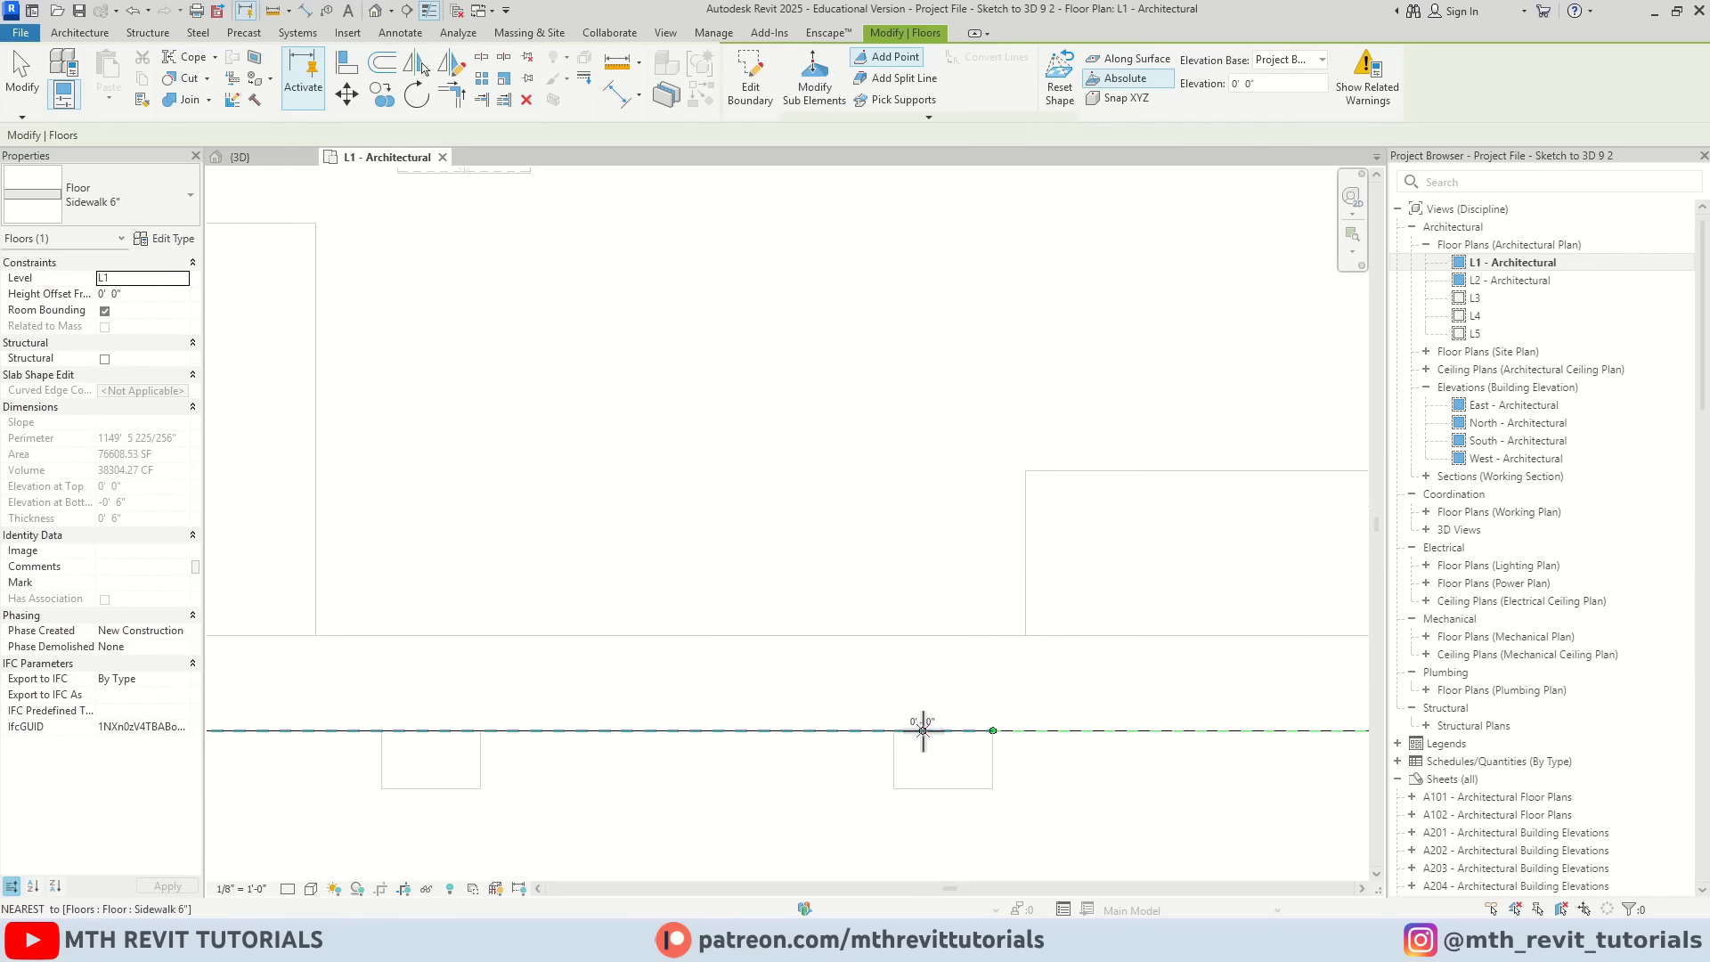
pyautogui.hotkey('ctrl', 'z')
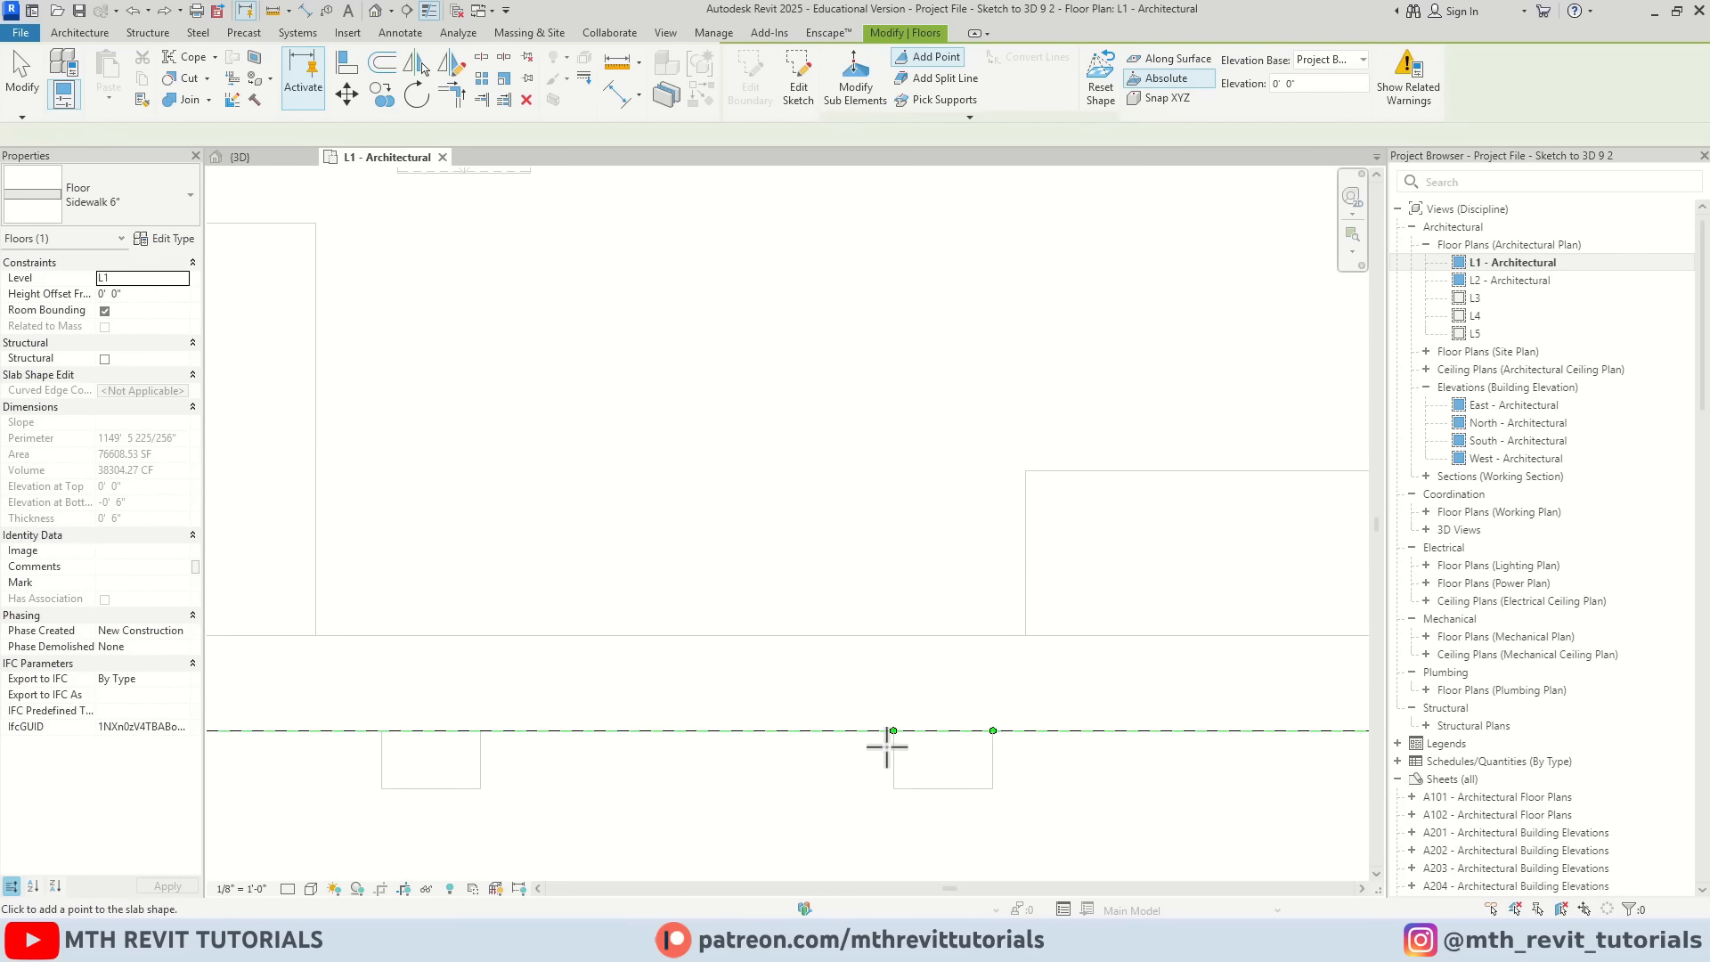
pyautogui.click(893, 635)
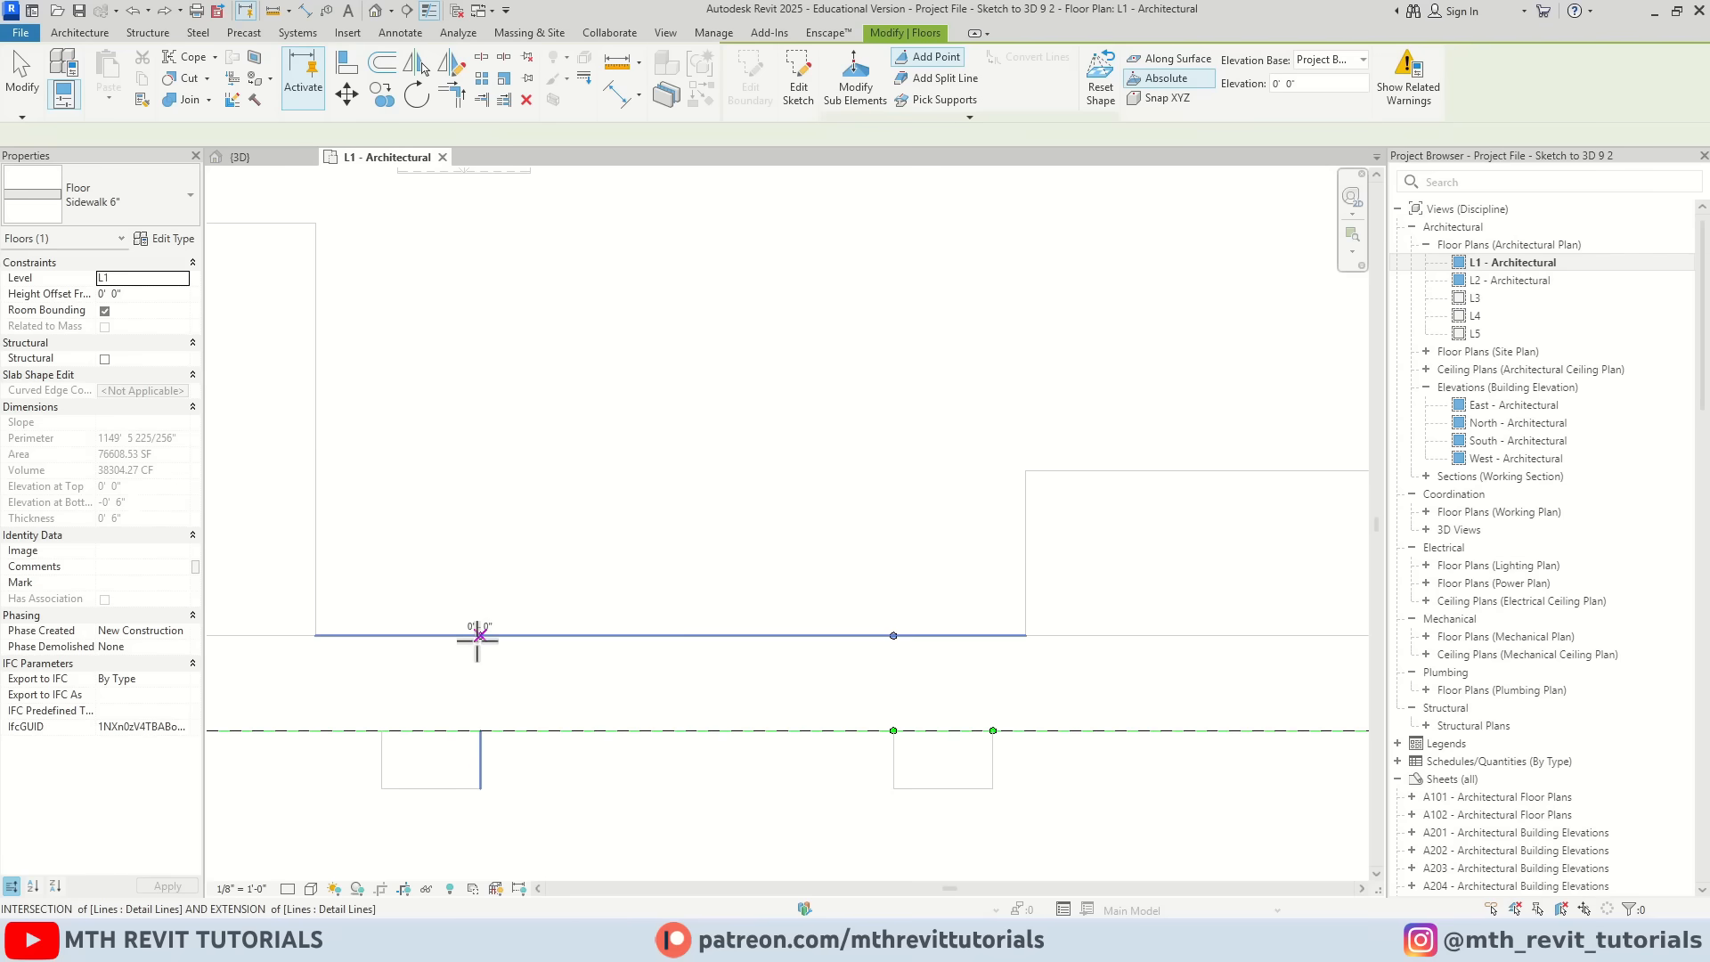
pyautogui.click(479, 635)
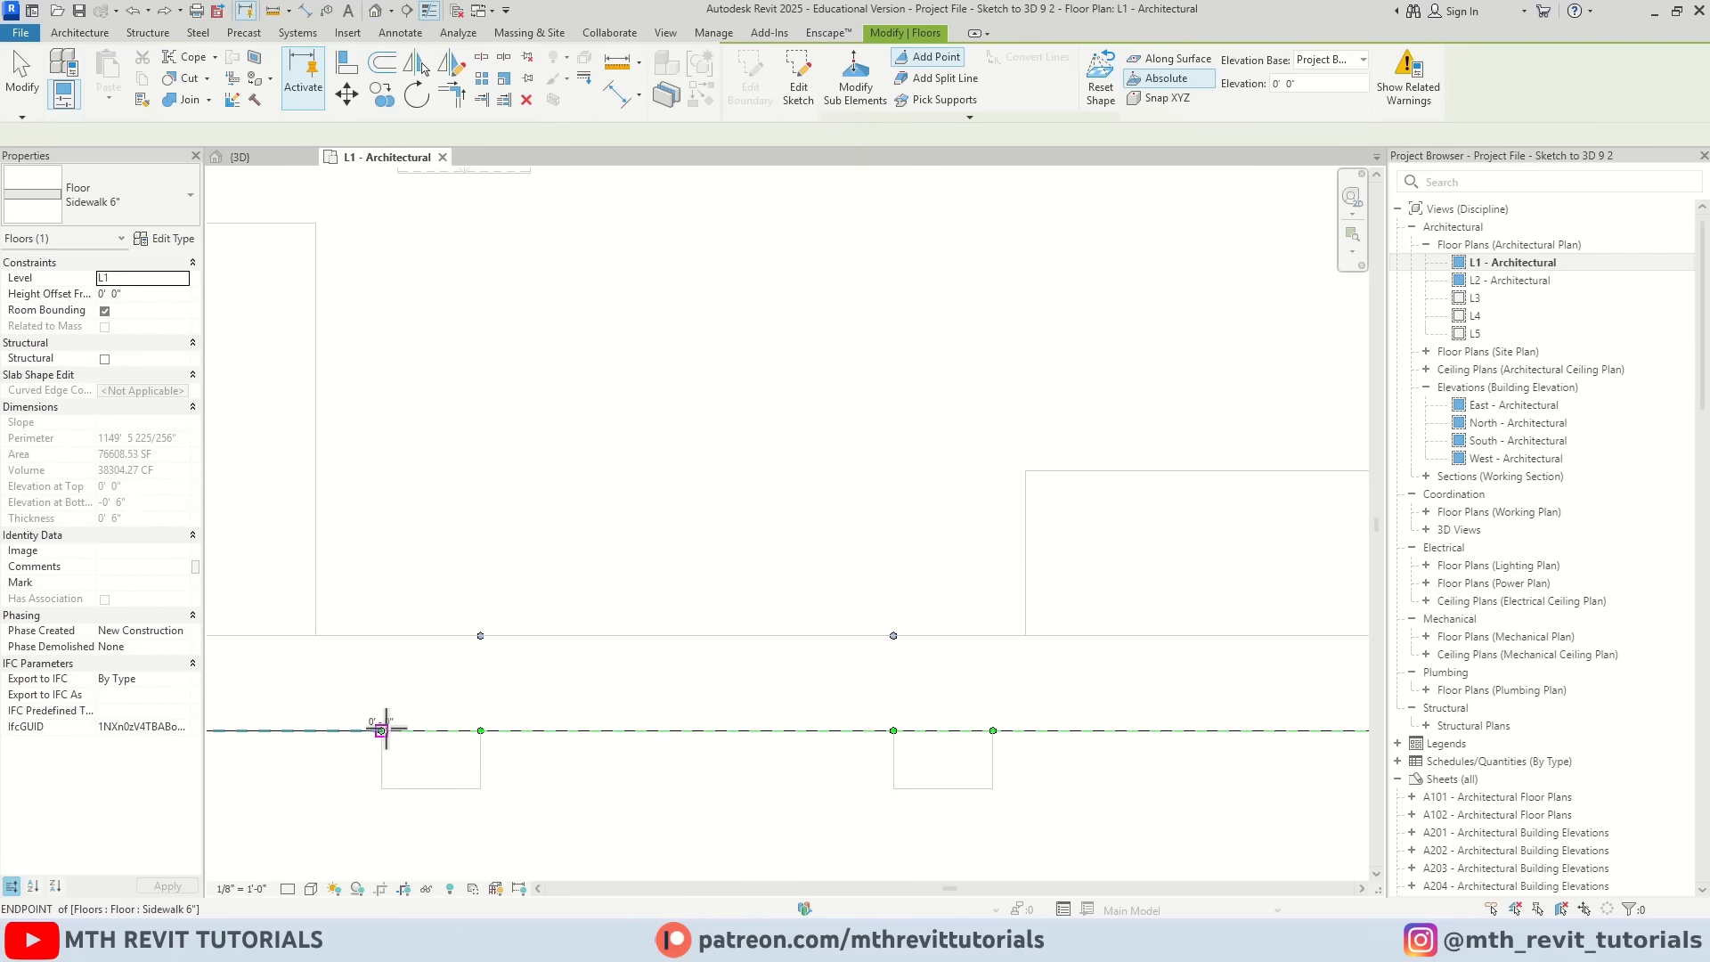
pyautogui.press('Escape')
pyautogui.press('Escape')
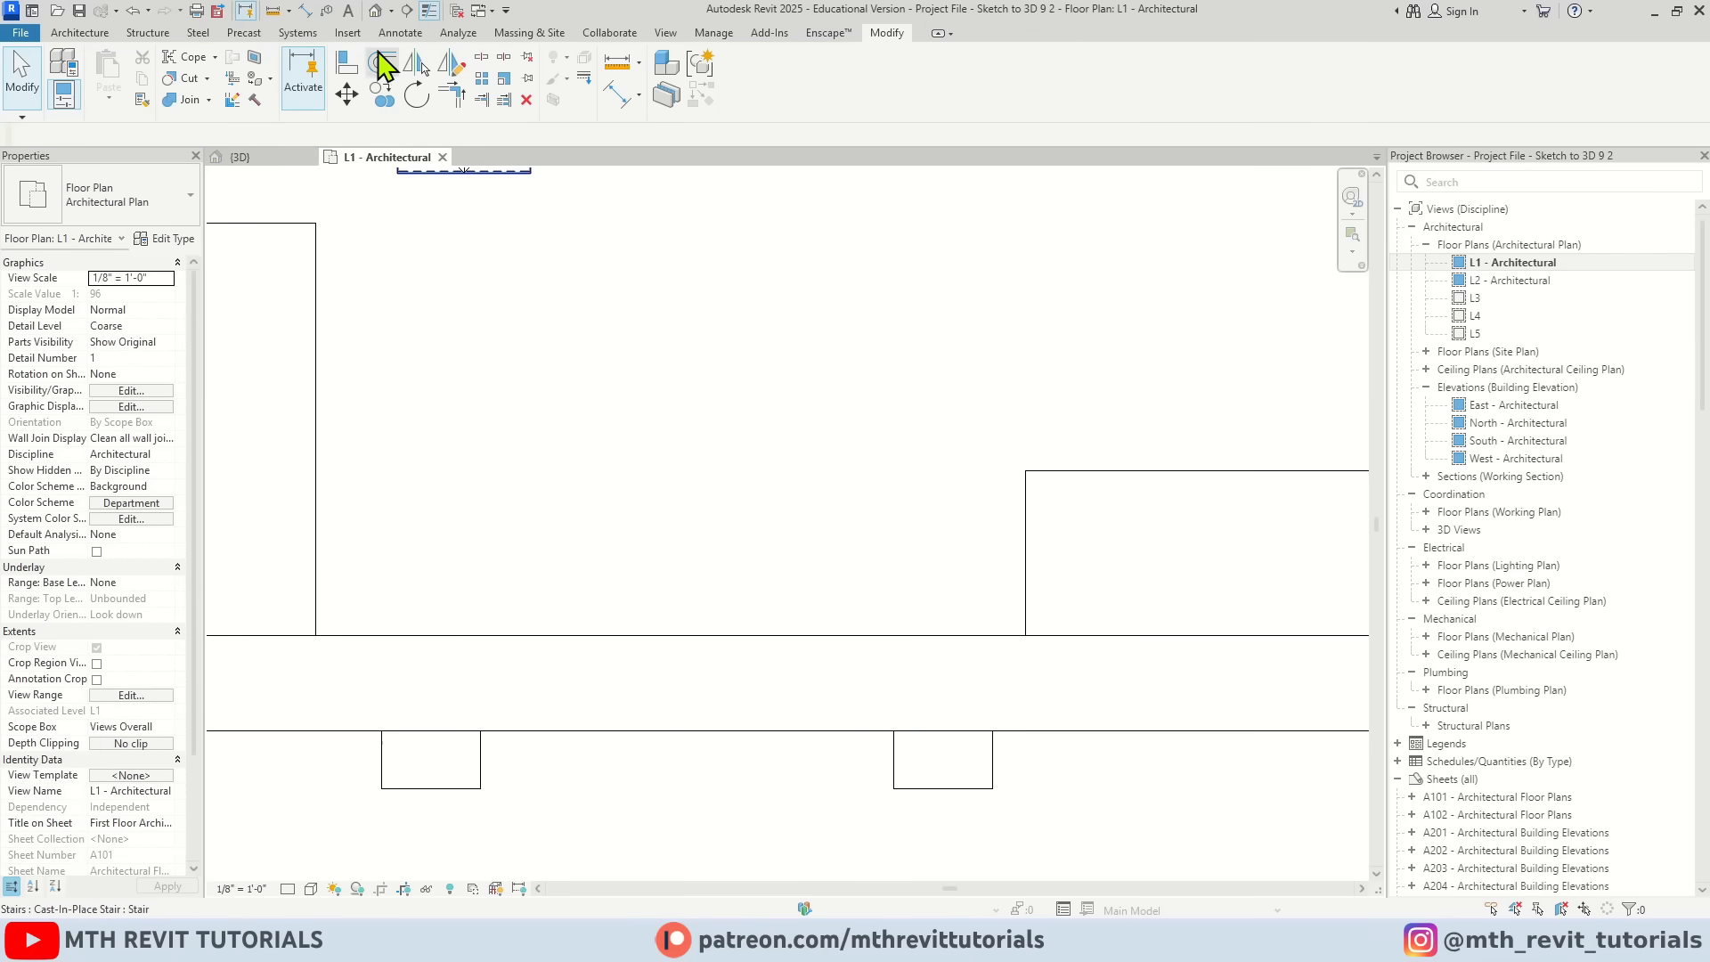
# Step: In the 3D view, lower the sidewalk slab's front edge between the two inner shape points to an elevation of -6"
pyautogui.click(375, 11)
pyautogui.keyDown('shift'); pyautogui.moveTo(680, 565); pyautogui.dragTo(828, 591, button='middle'); pyautogui.keyUp('shift')
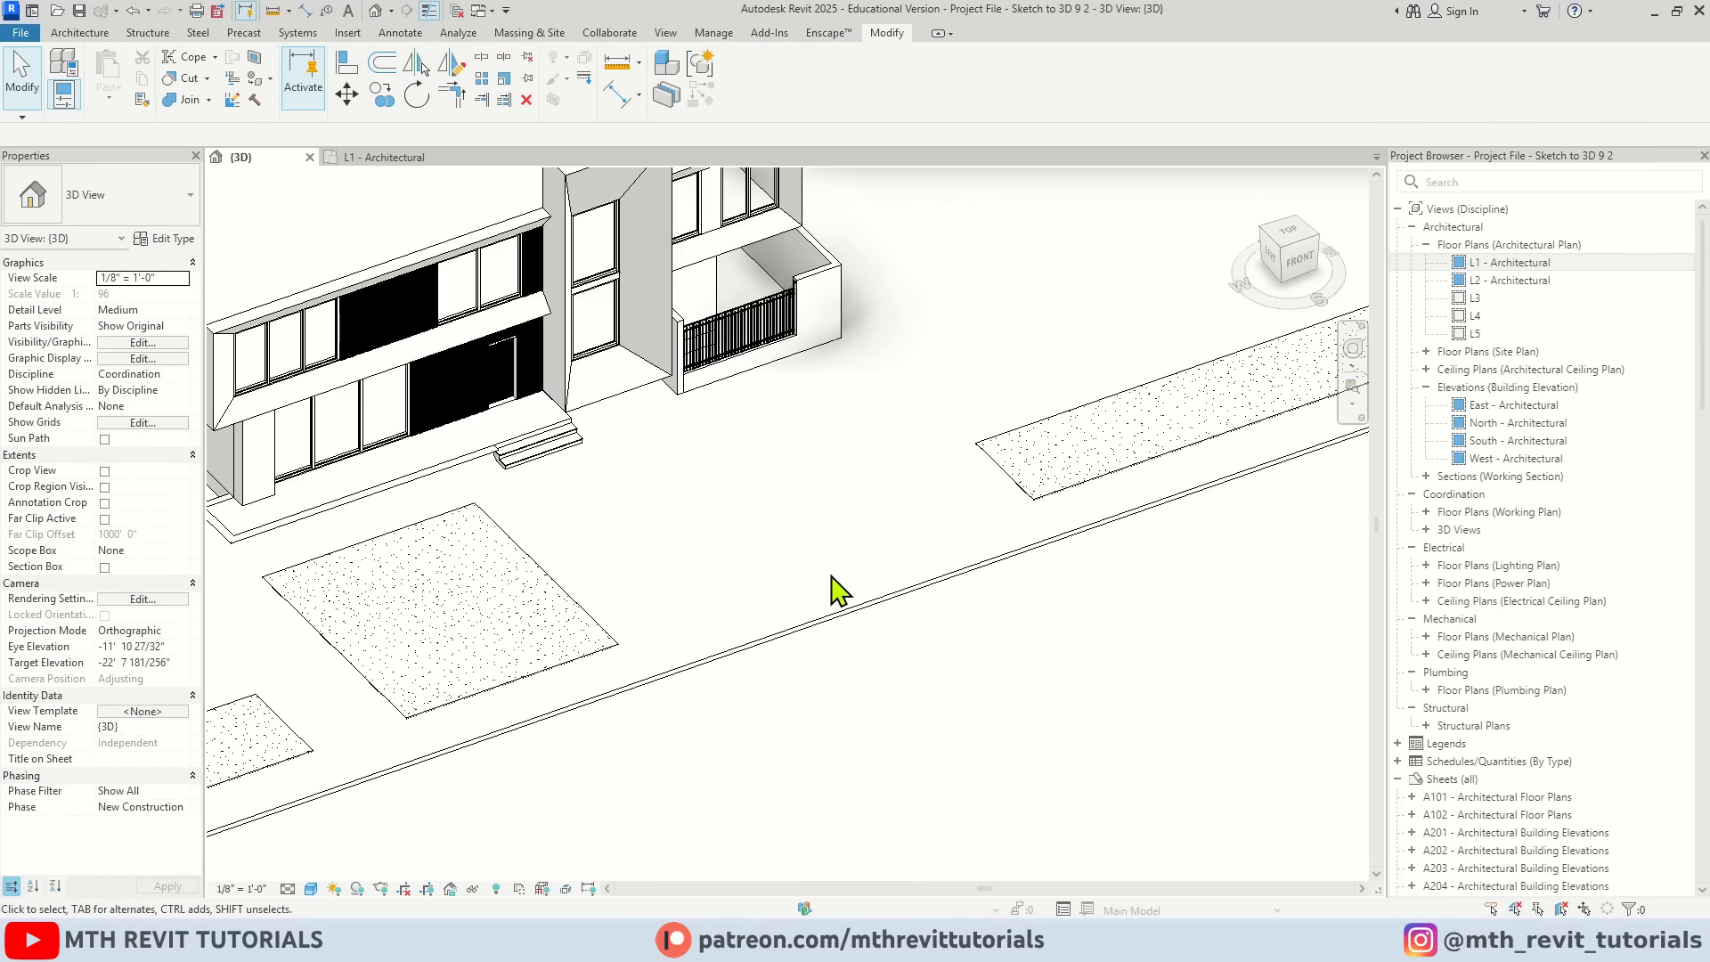
pyautogui.scroll(2, 847, 603)
pyautogui.click(840, 606)
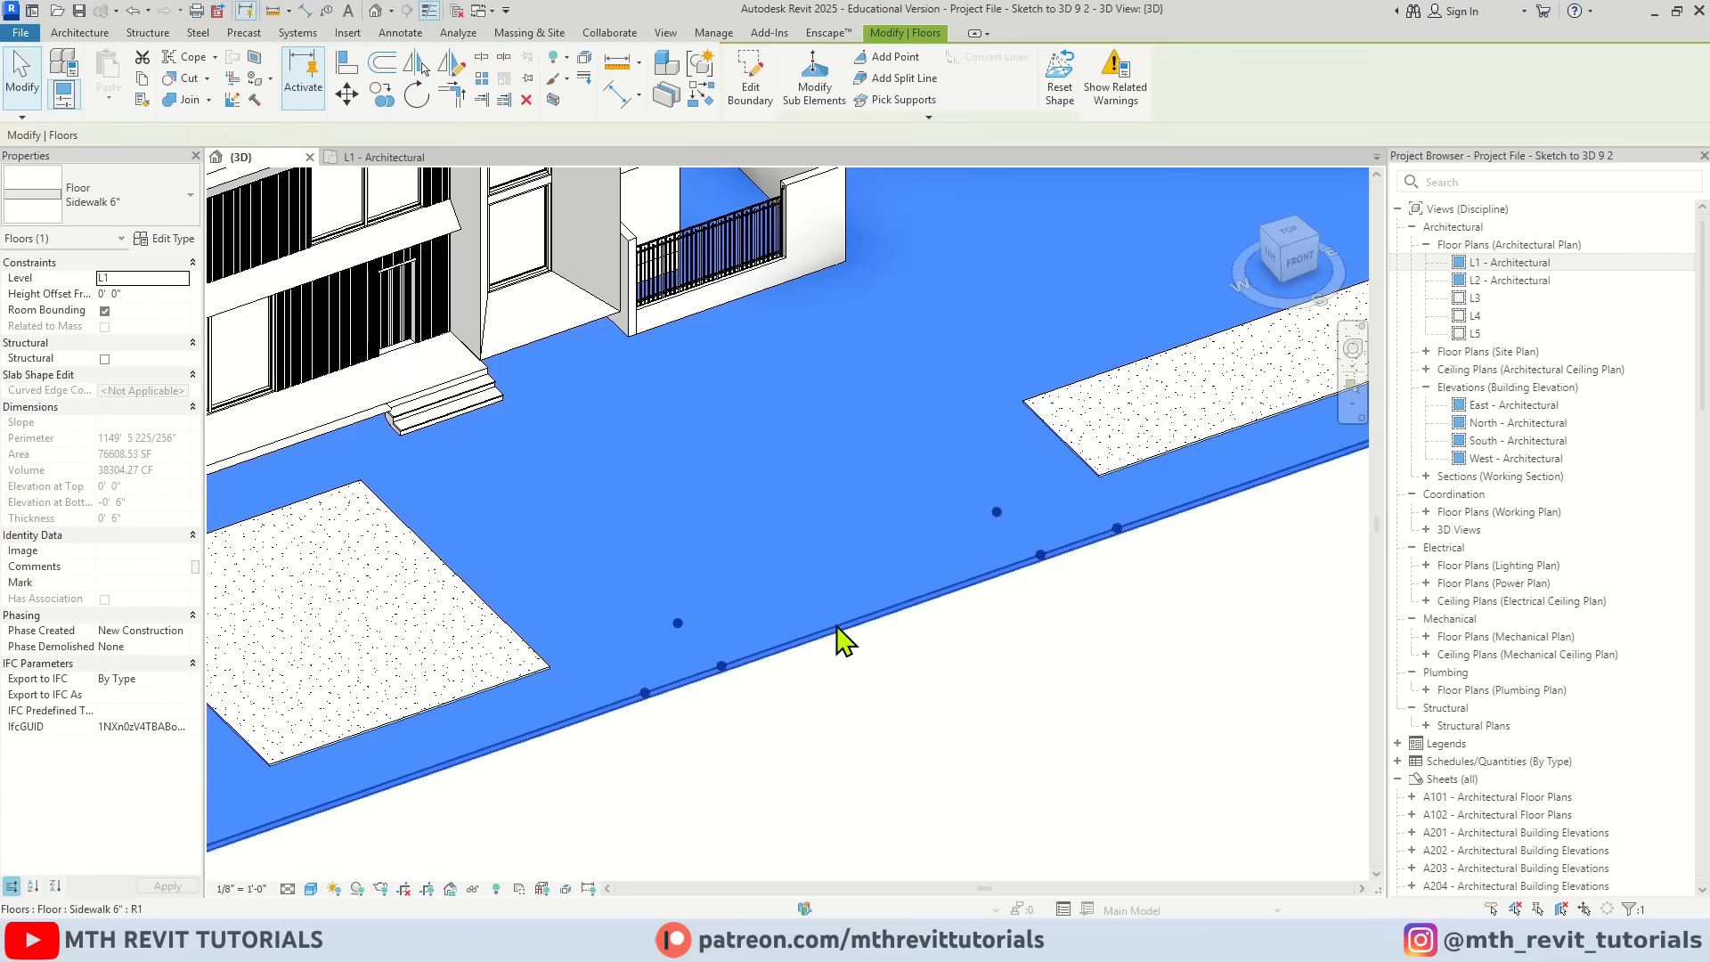
pyautogui.click(828, 98)
pyautogui.scroll(3, 850, 634)
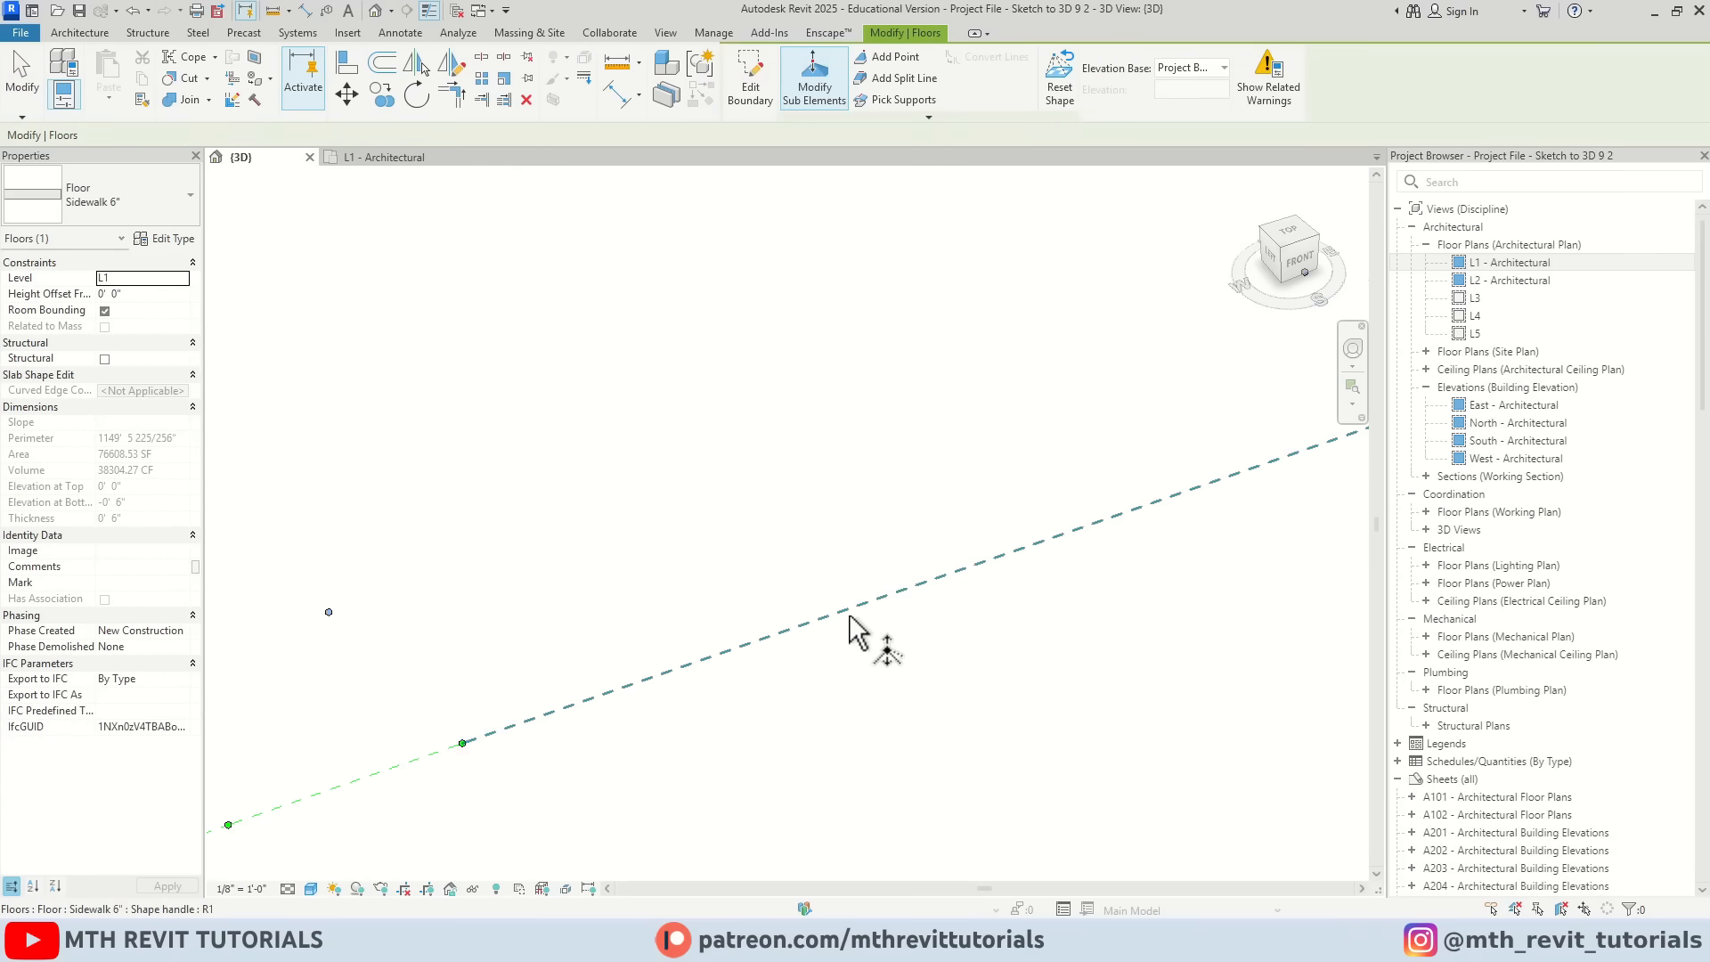
pyautogui.click(848, 614)
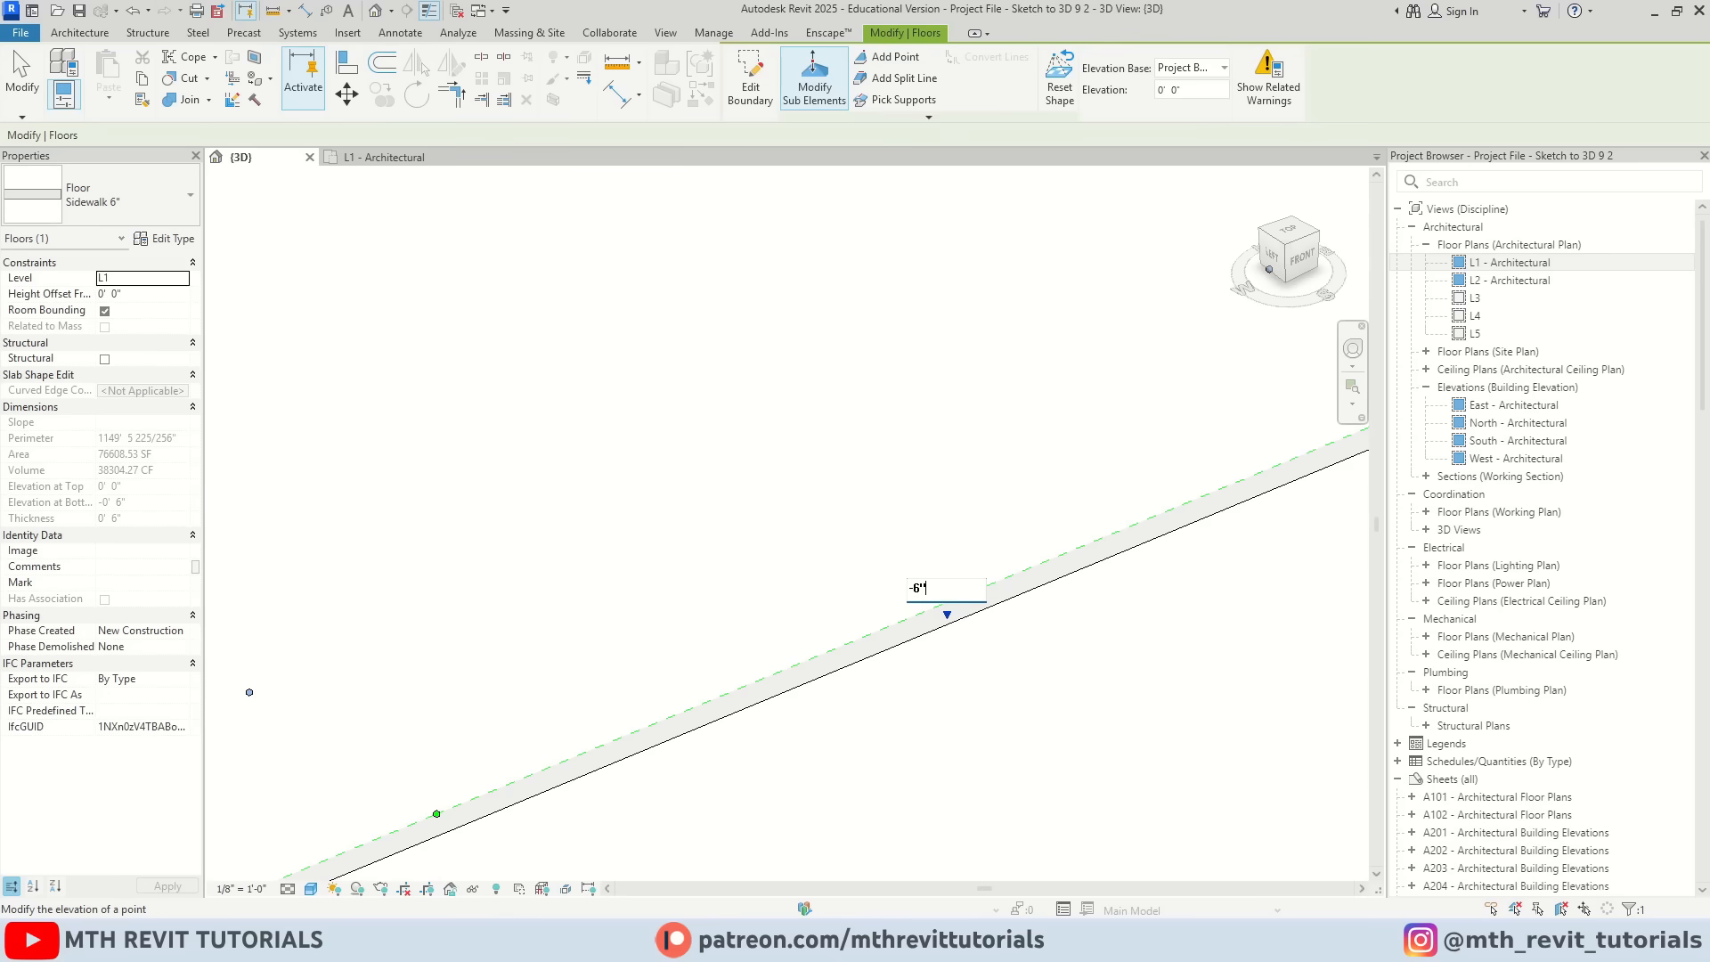
pyautogui.press('Return')
pyautogui.press('Escape')
pyautogui.press('Escape')
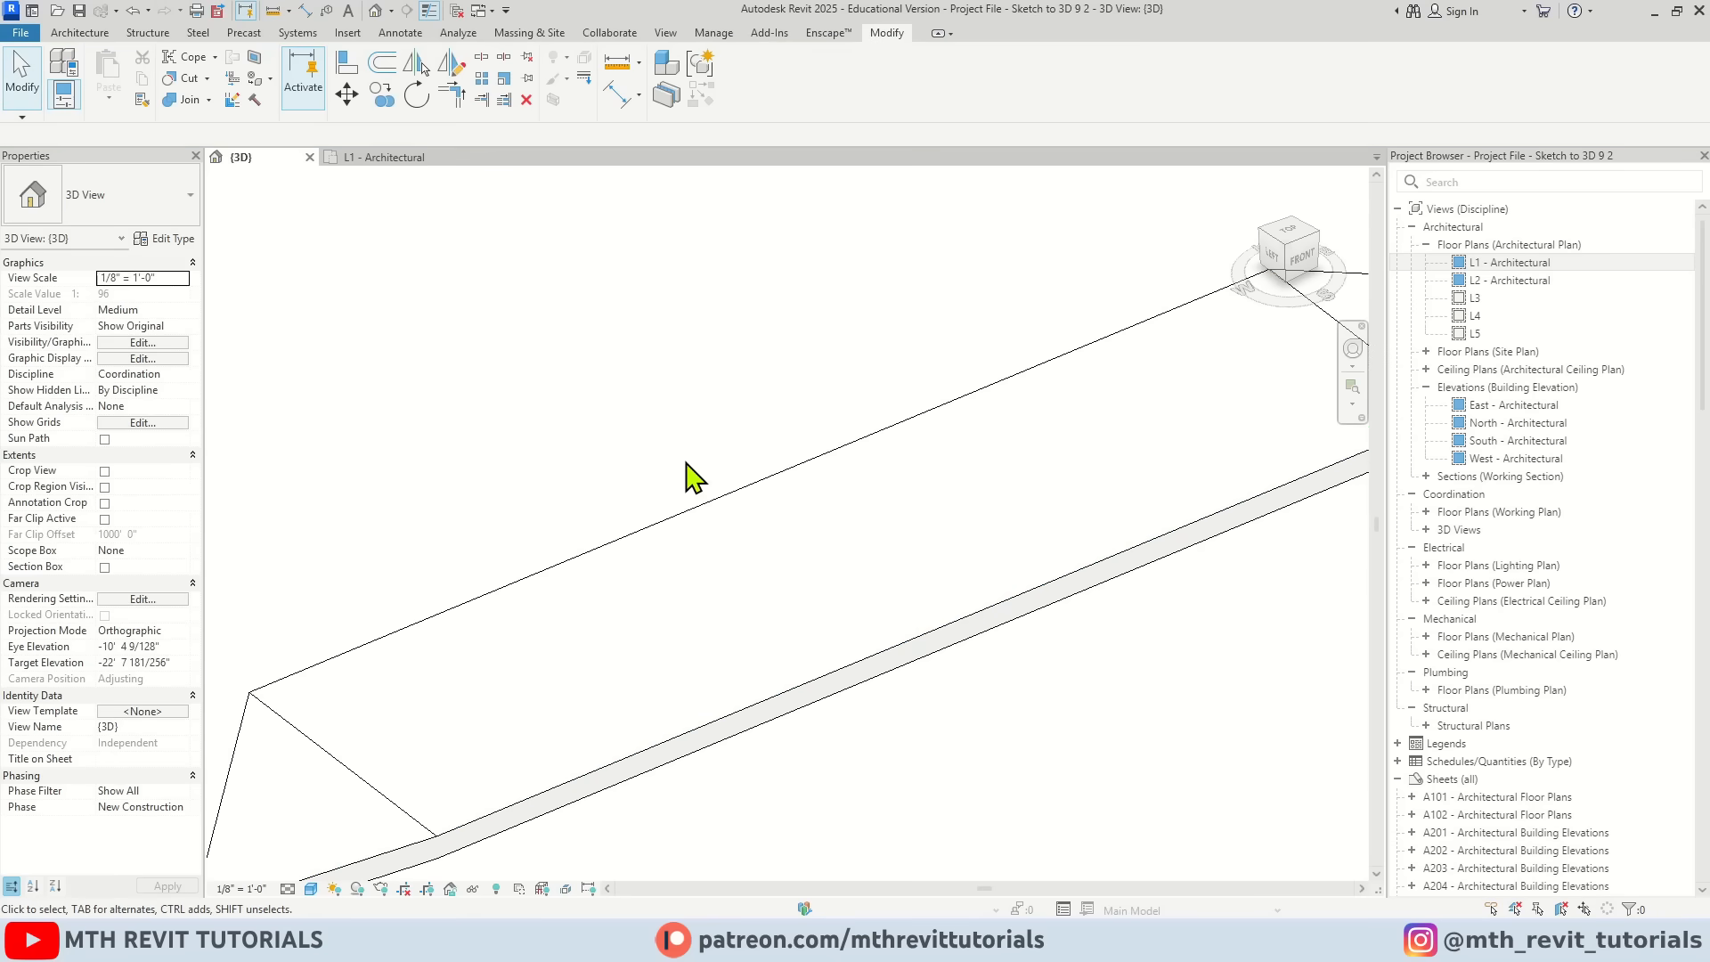
# Step: Examine the sloped driveway entrance and the sidewalk's front edge from the opposite side
pyautogui.scroll(-5, 740, 523)
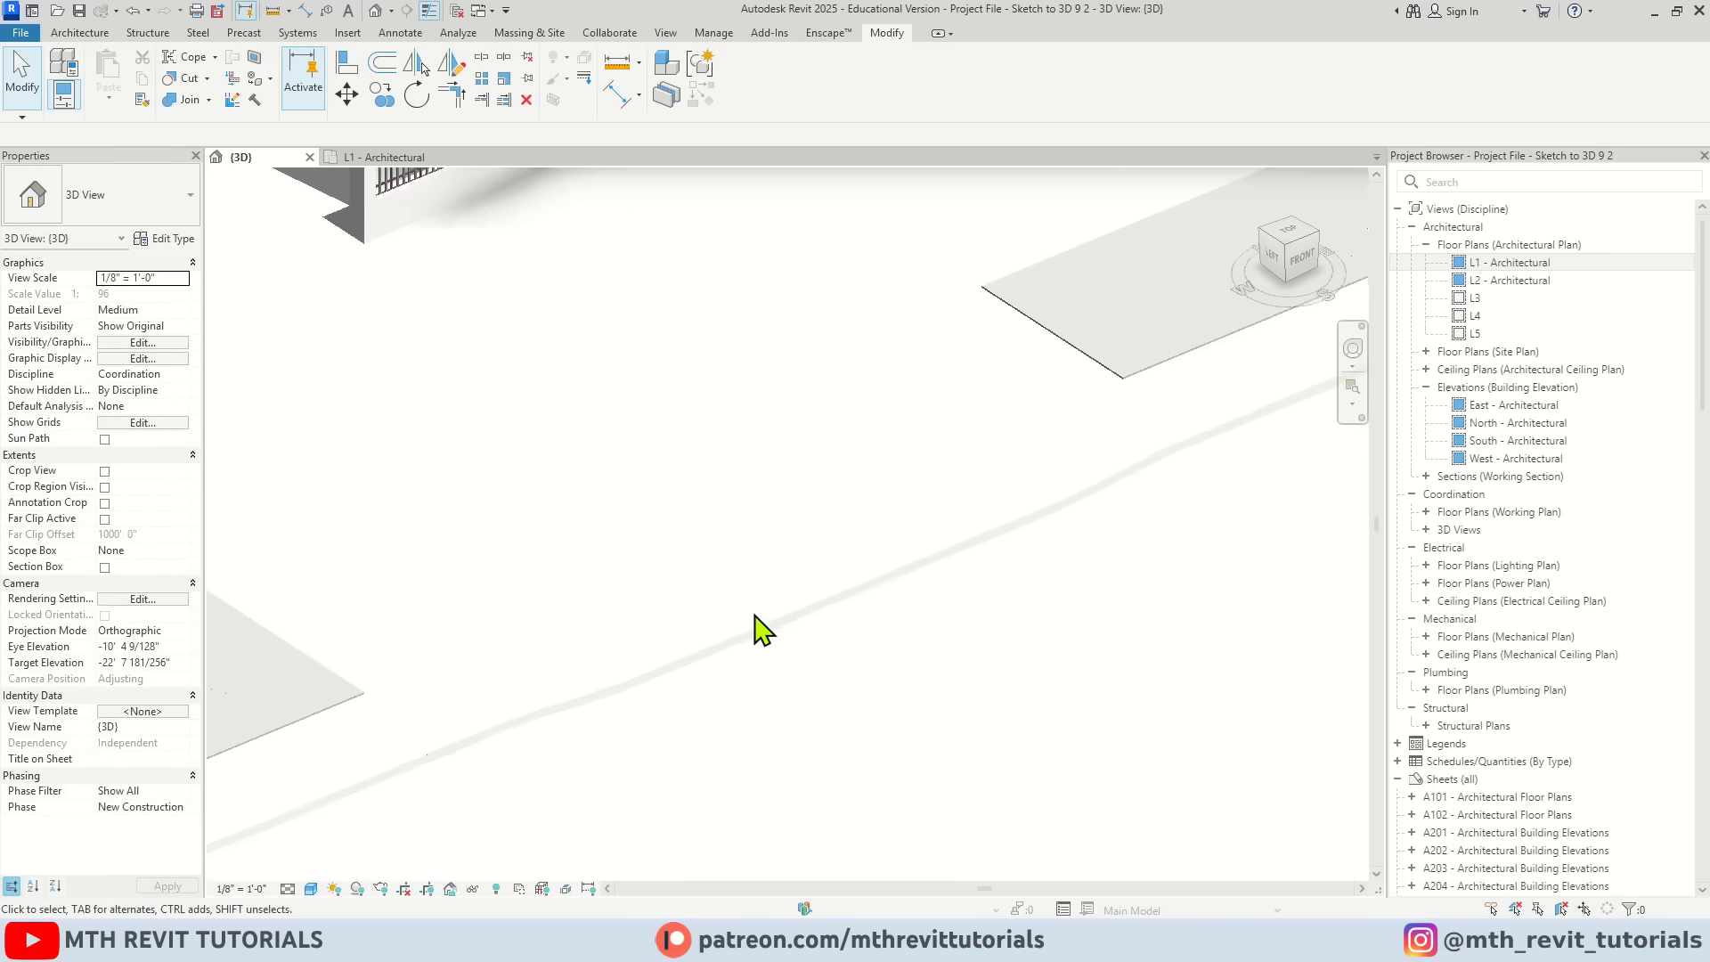
pyautogui.keyDown('shift'); pyautogui.moveTo(884, 721); pyautogui.dragTo(497, 738, button='middle'); pyautogui.keyUp('shift')
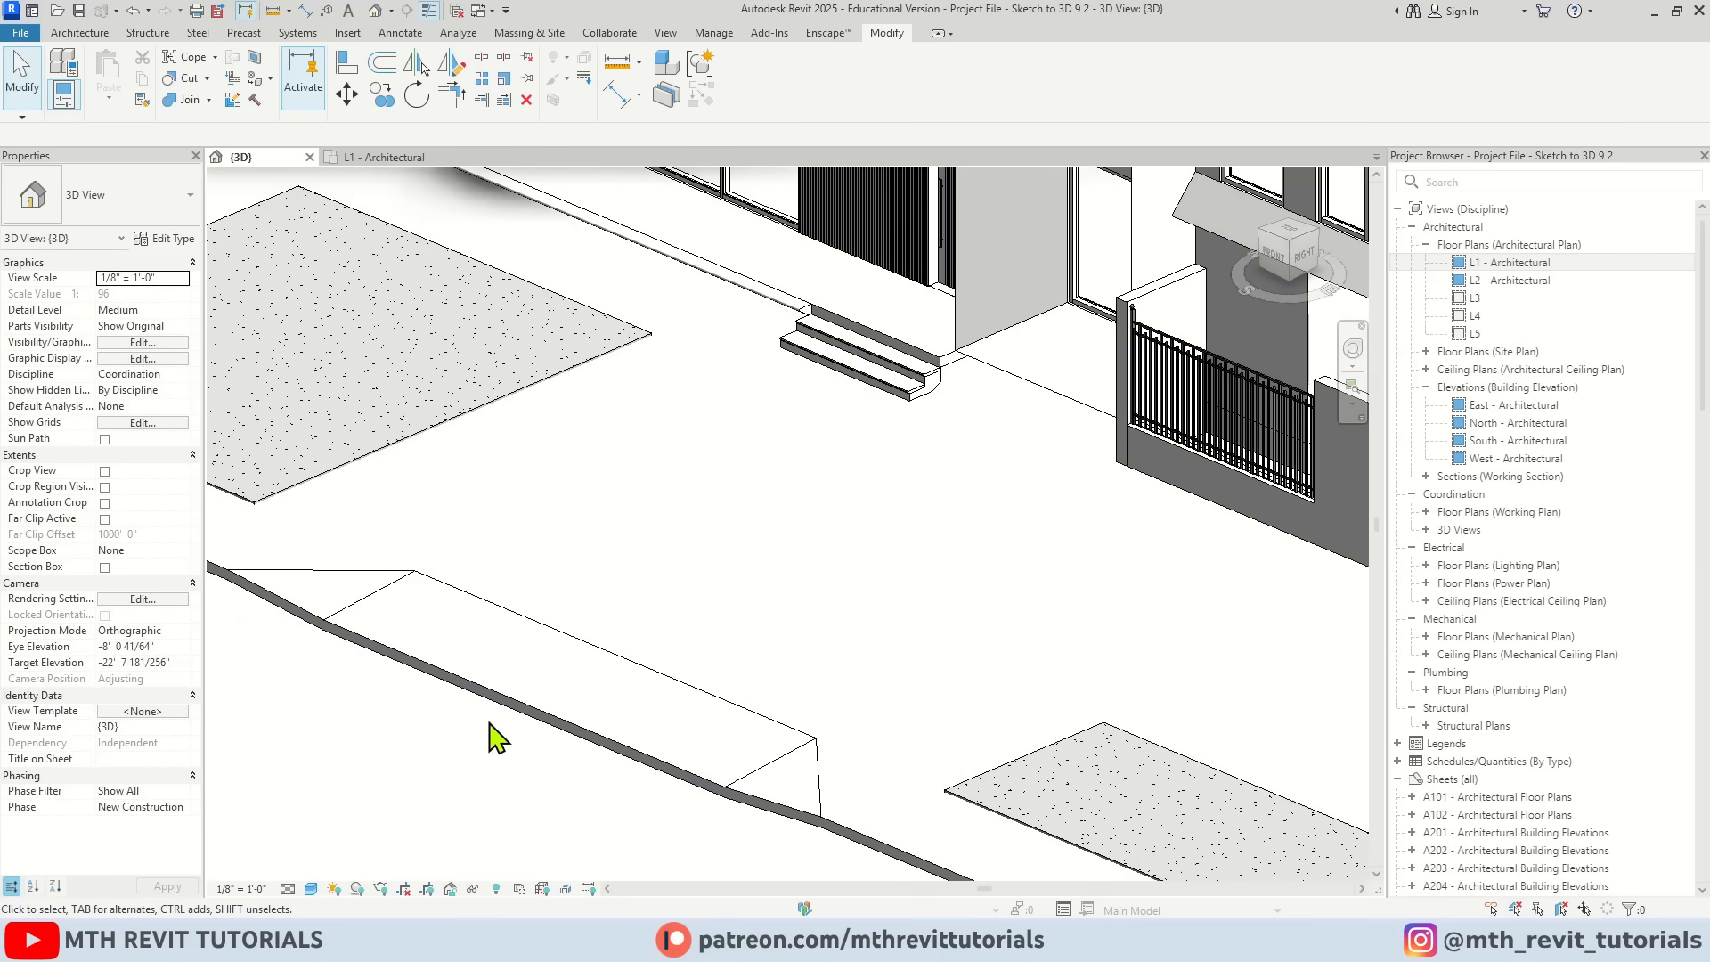
pyautogui.keyDown('shift'); pyautogui.moveTo(492, 594); pyautogui.dragTo(552, 787, button='middle'); pyautogui.keyUp('shift')
pyautogui.moveTo(322, 628); pyautogui.dragTo(471, 676, button='middle')
pyautogui.scroll(5, 471, 677)
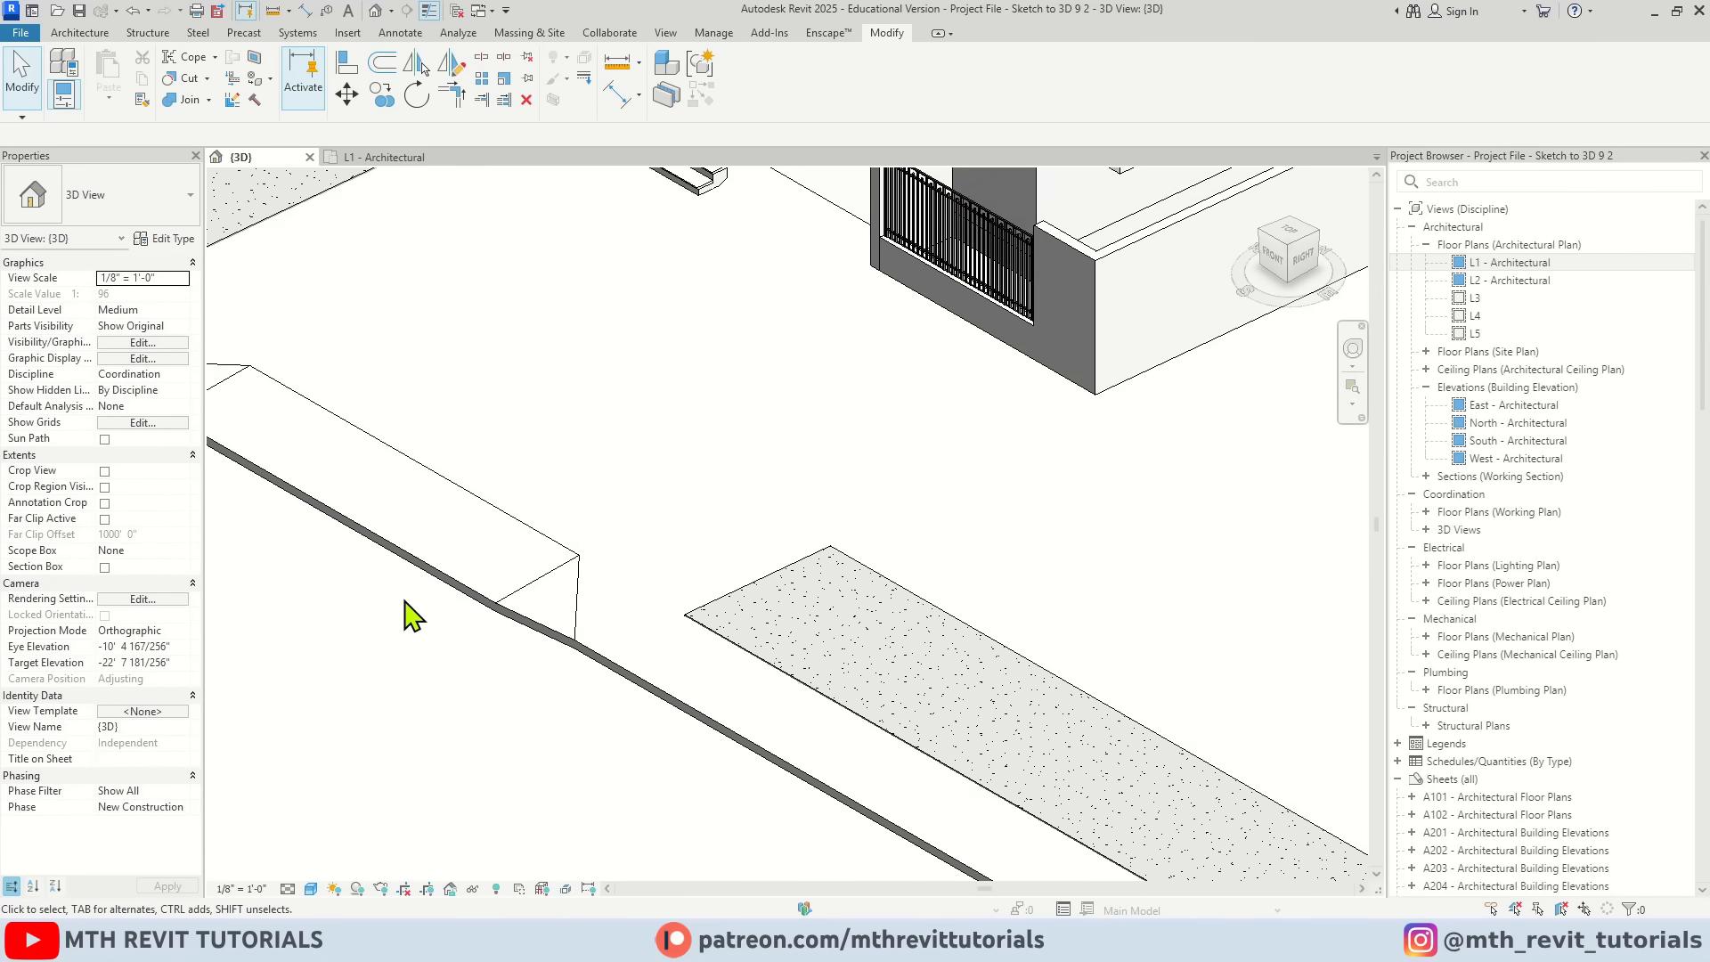
pyautogui.moveTo(258, 479); pyautogui.dragTo(488, 595, button='middle')
pyautogui.scroll(1, 489, 595)
# Step: Start a model in-place component in the Generic Models category, keeping the name Generic Models 2
pyautogui.click(79, 32)
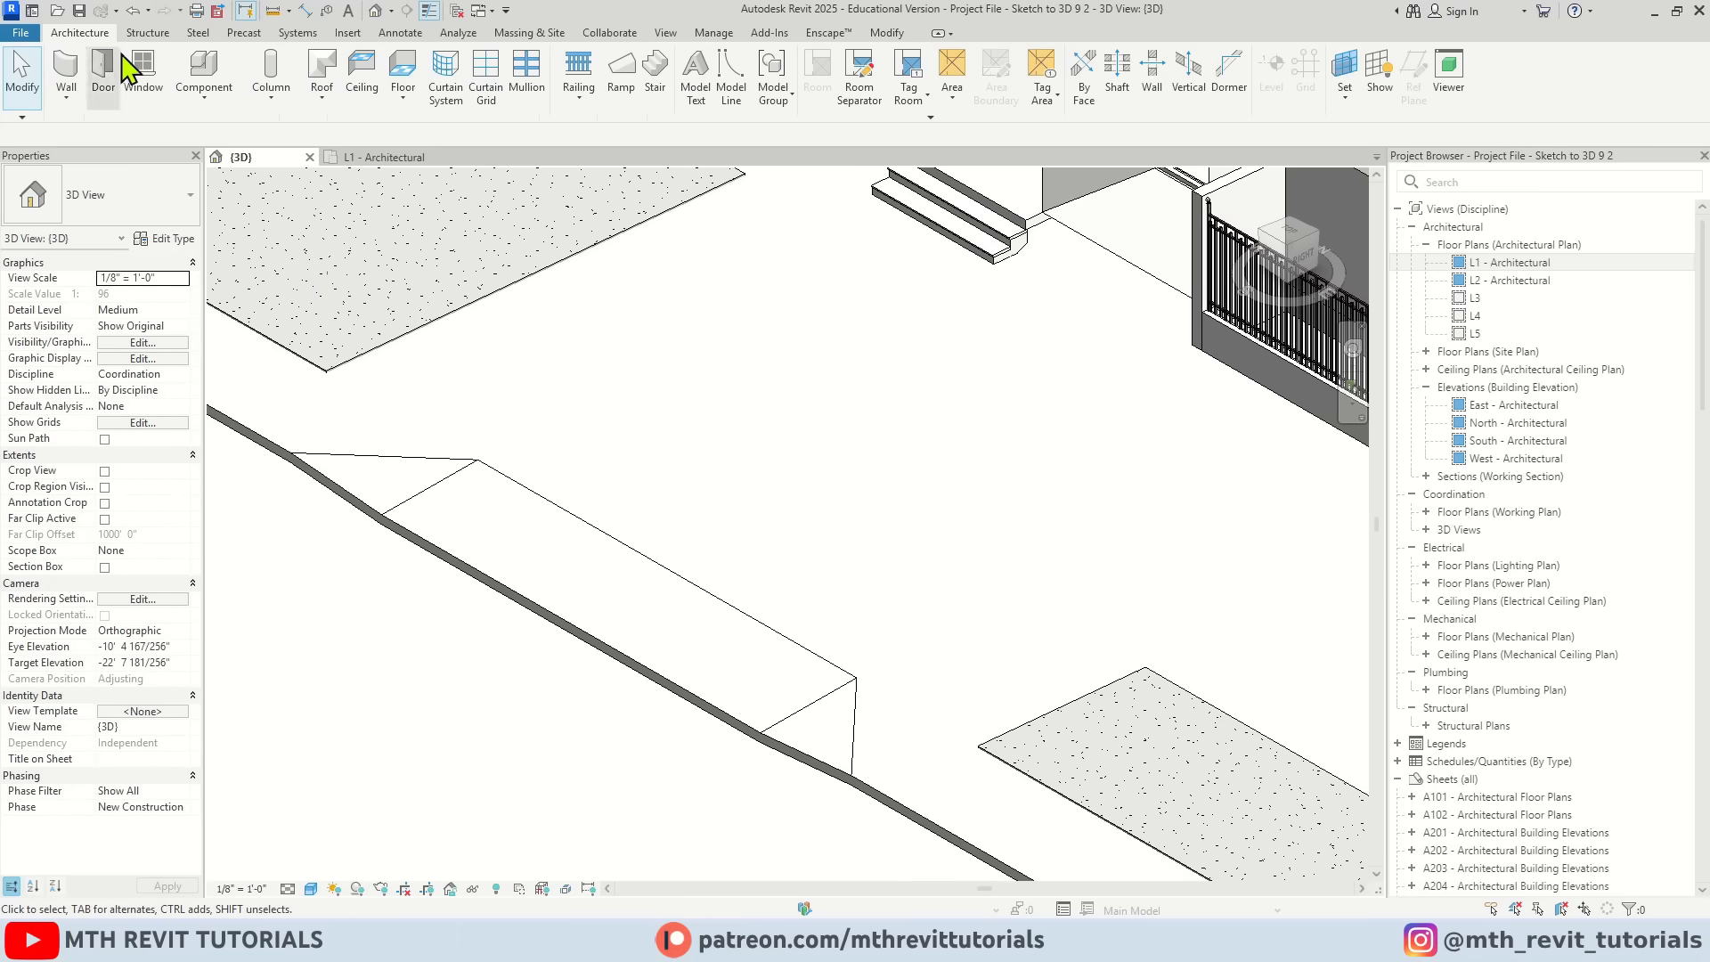
pyautogui.click(203, 97)
pyautogui.click(250, 174)
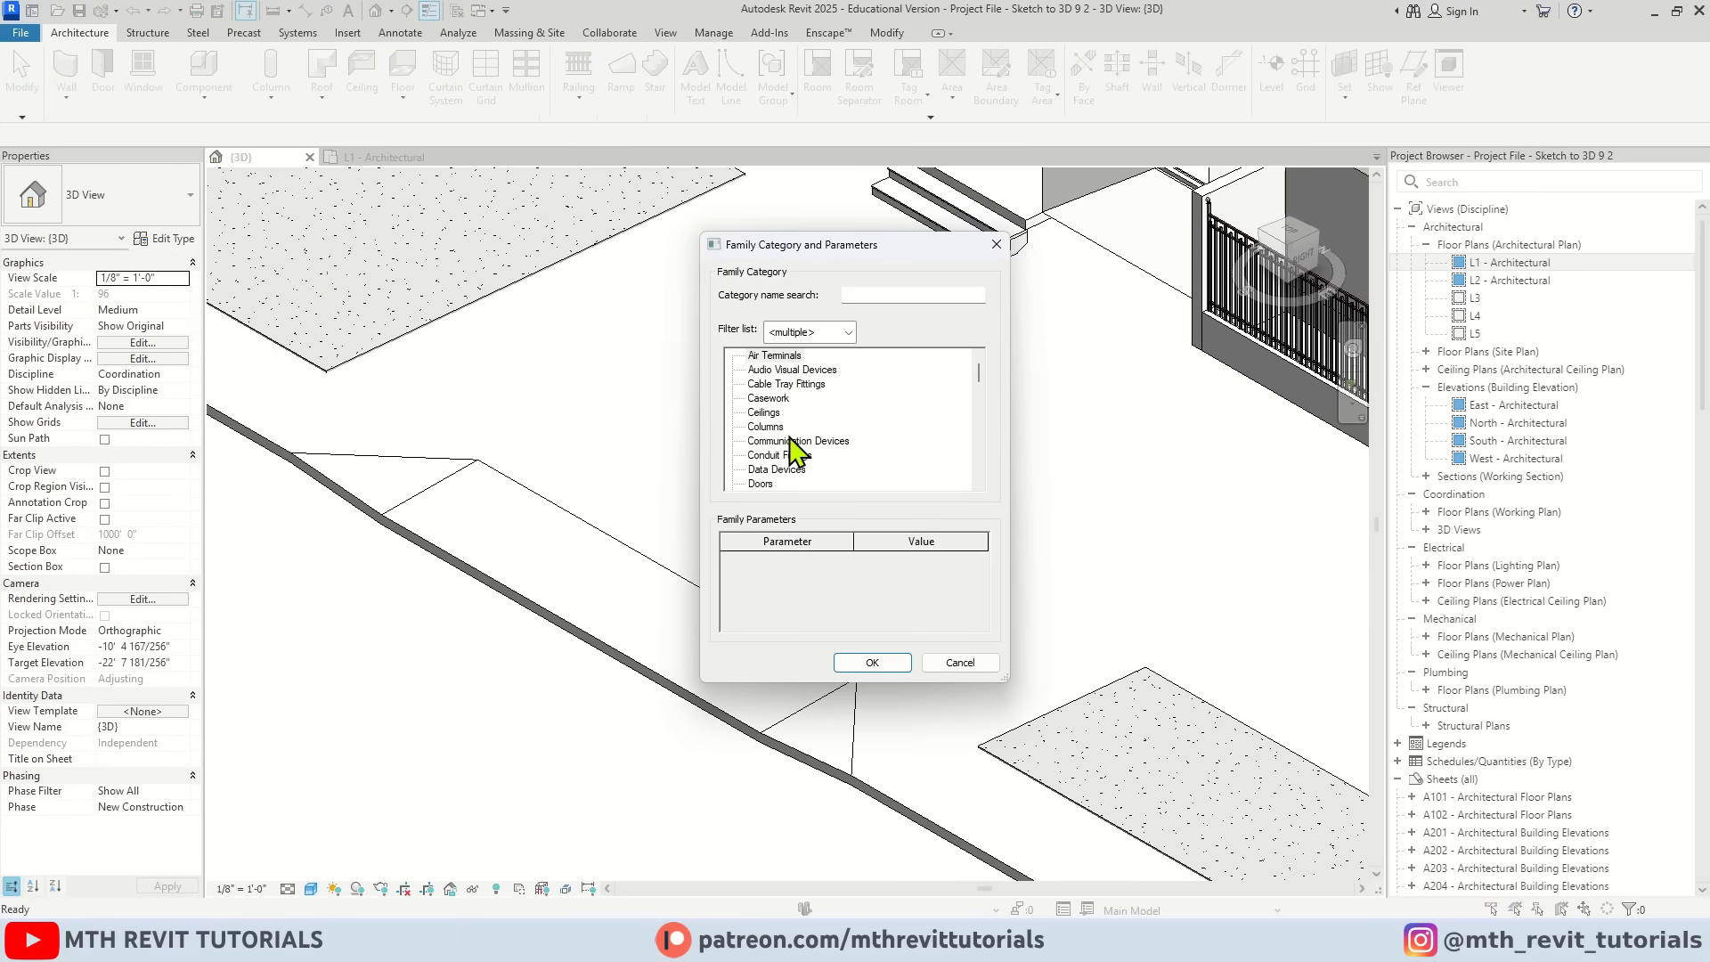
pyautogui.scroll(-3, 795, 450)
pyautogui.scroll(-1, 797, 464)
pyautogui.click(797, 469)
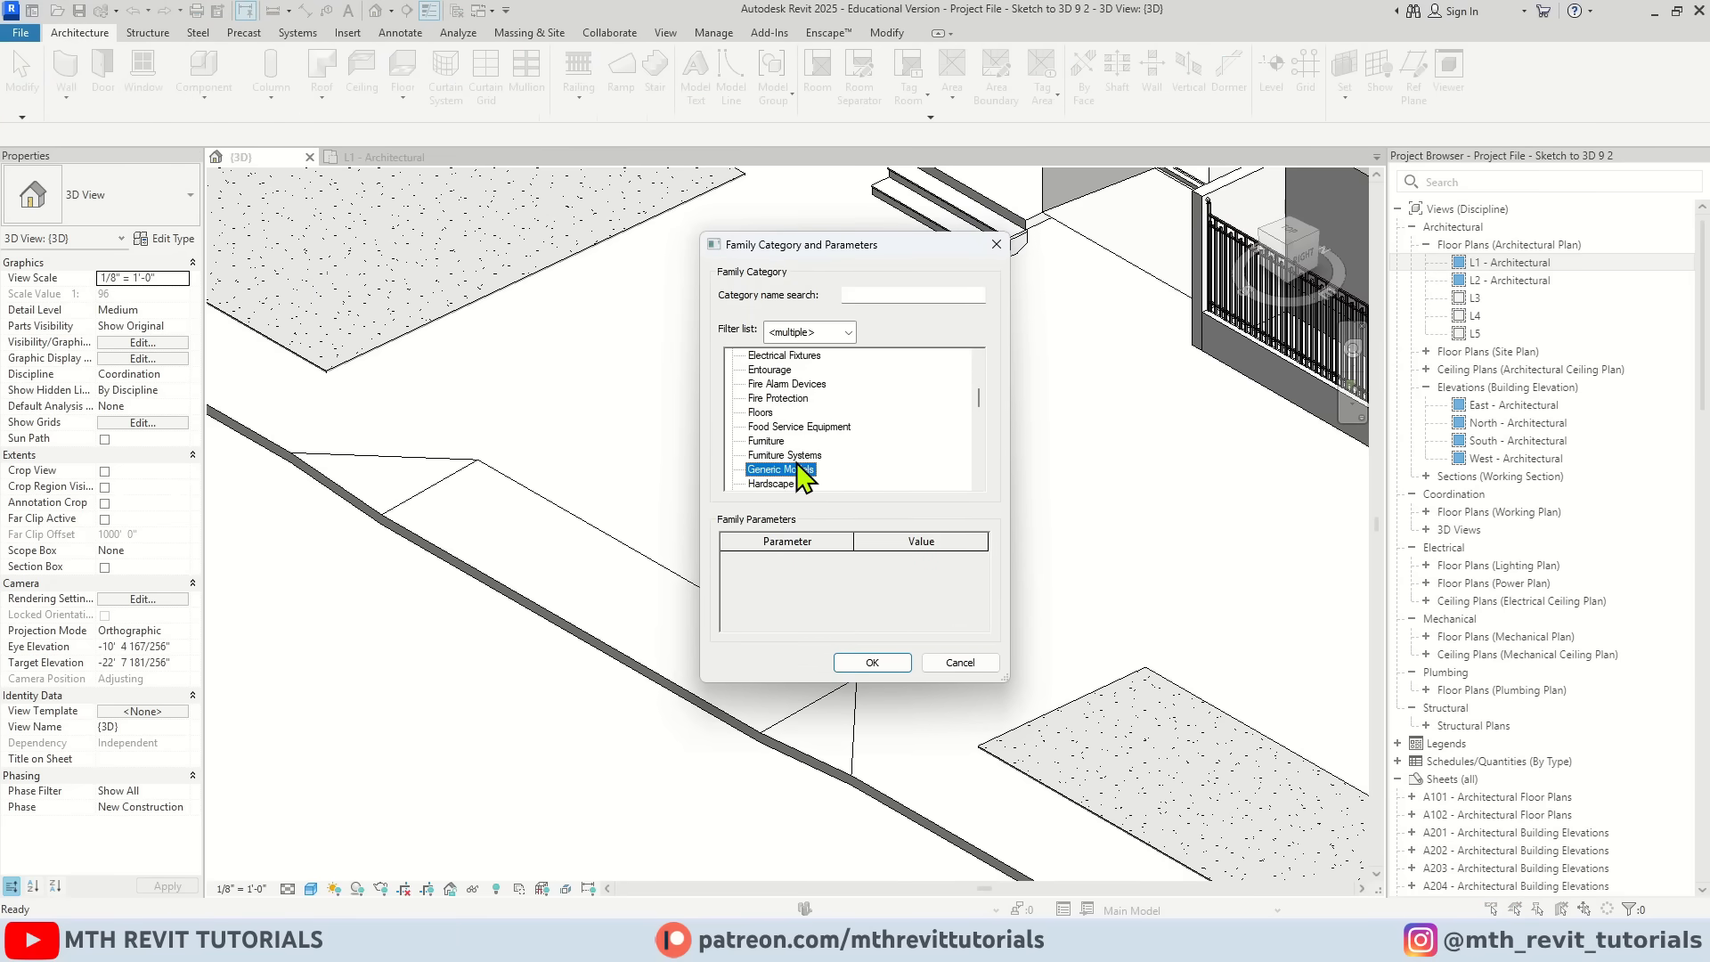
pyautogui.click(895, 662)
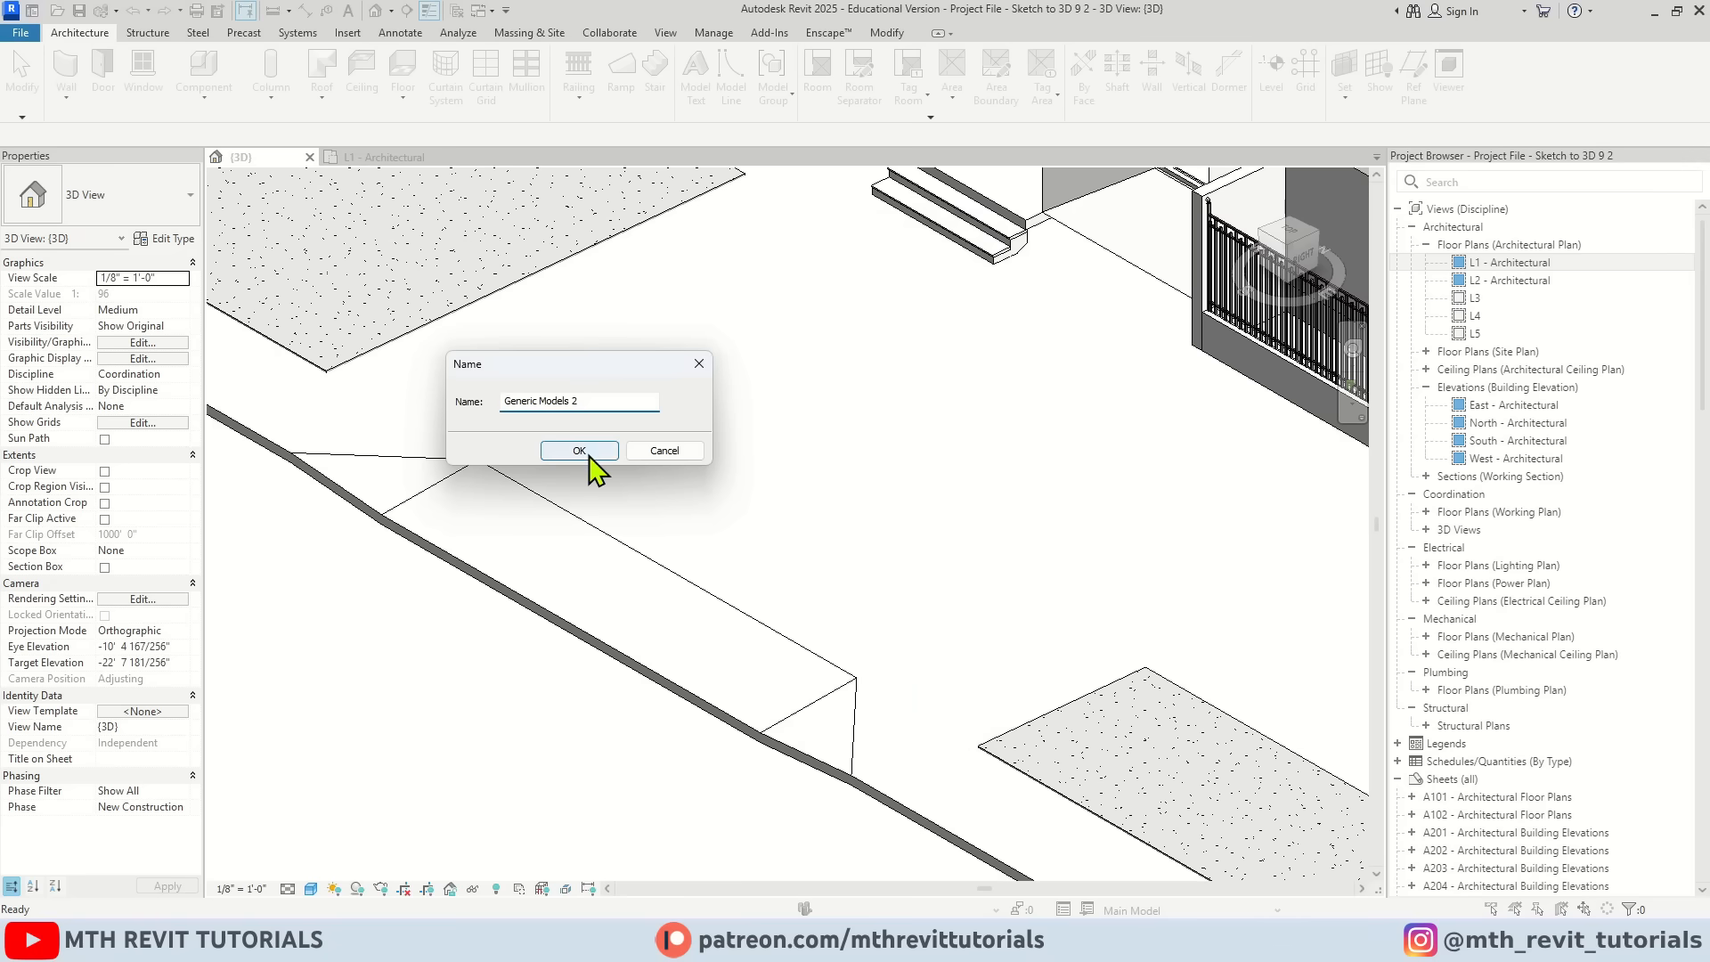
pyautogui.click(579, 451)
# Step: Start a sweep and pick its path along the sidewalk's top front edge, including the lowered driveway segment and both sloped transitions
pyautogui.click(263, 71)
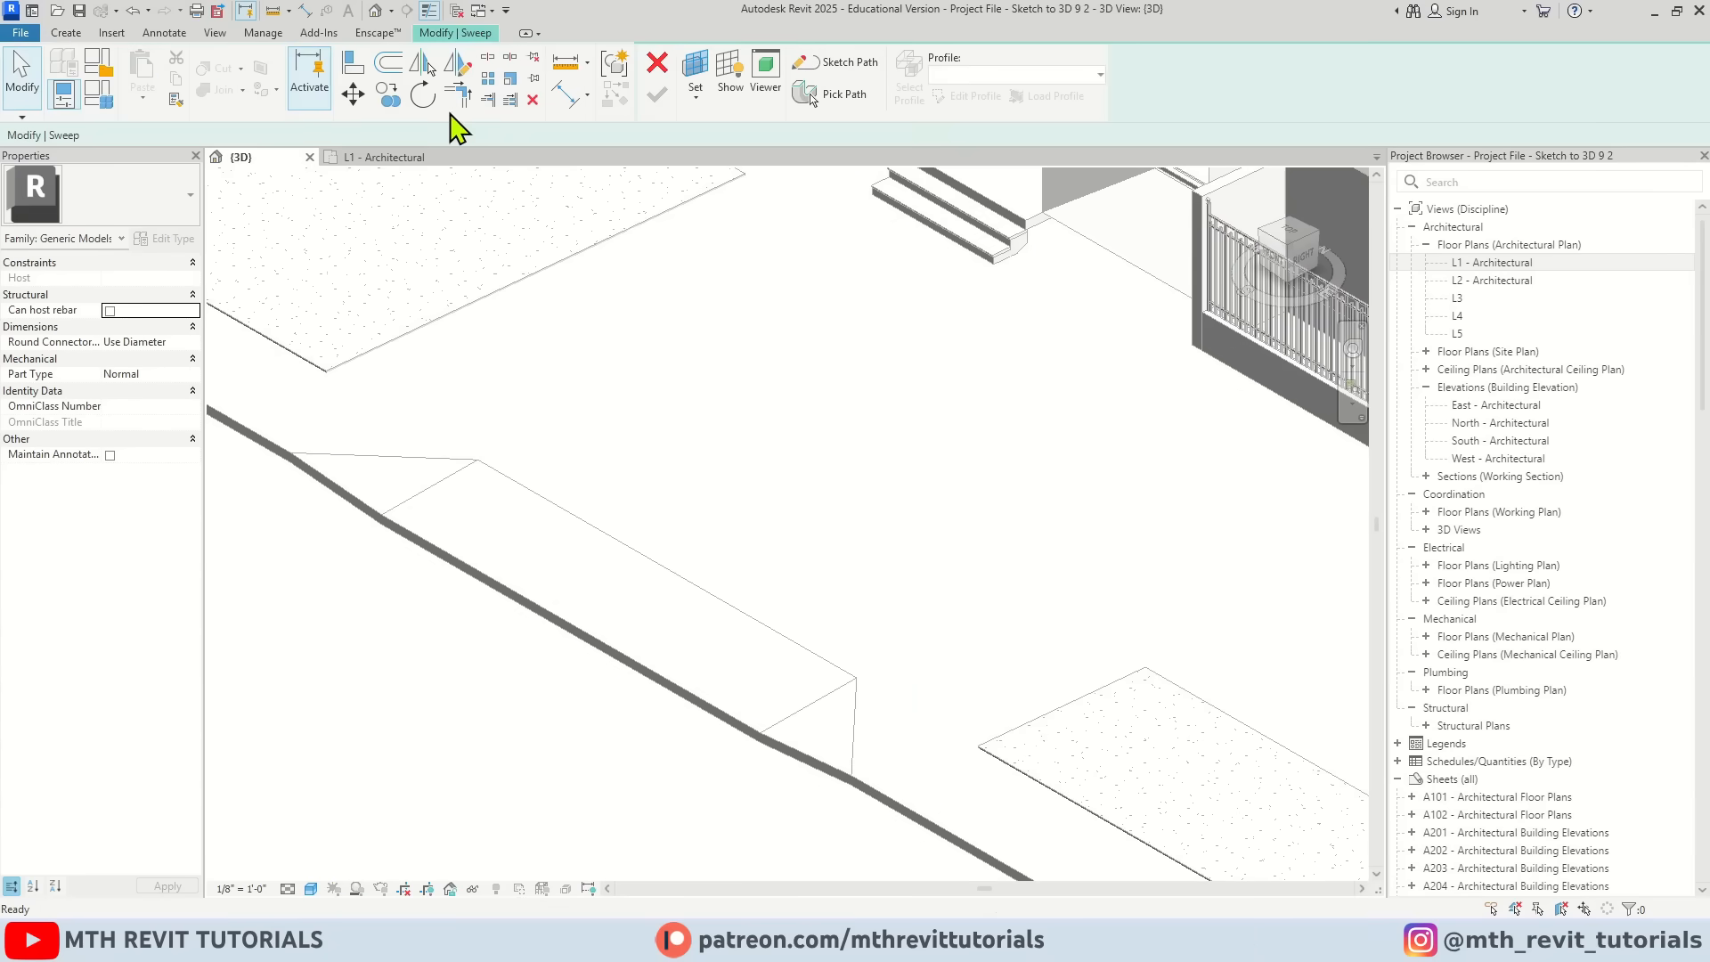
pyautogui.click(811, 95)
pyautogui.scroll(4, 905, 604)
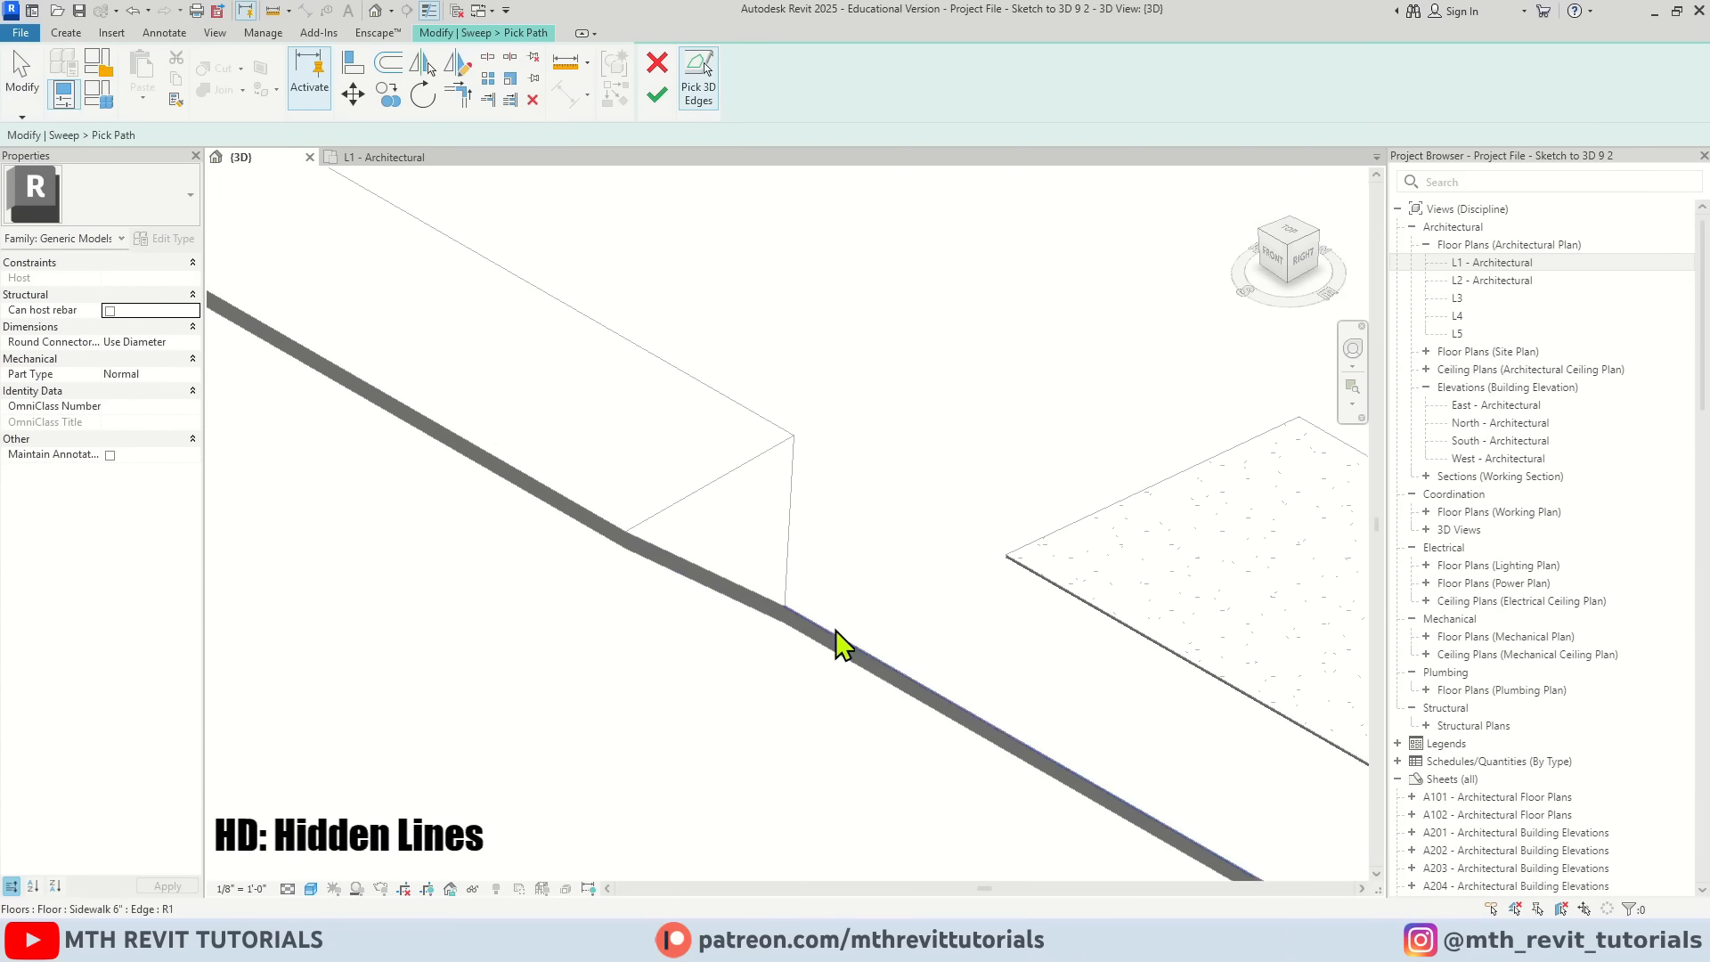
pyautogui.click(702, 572)
pyautogui.click(588, 519)
pyautogui.press('h')
pyautogui.press('d')
pyautogui.scroll(-3, 588, 519)
pyautogui.moveTo(302, 347); pyautogui.dragTo(694, 534, button='middle')
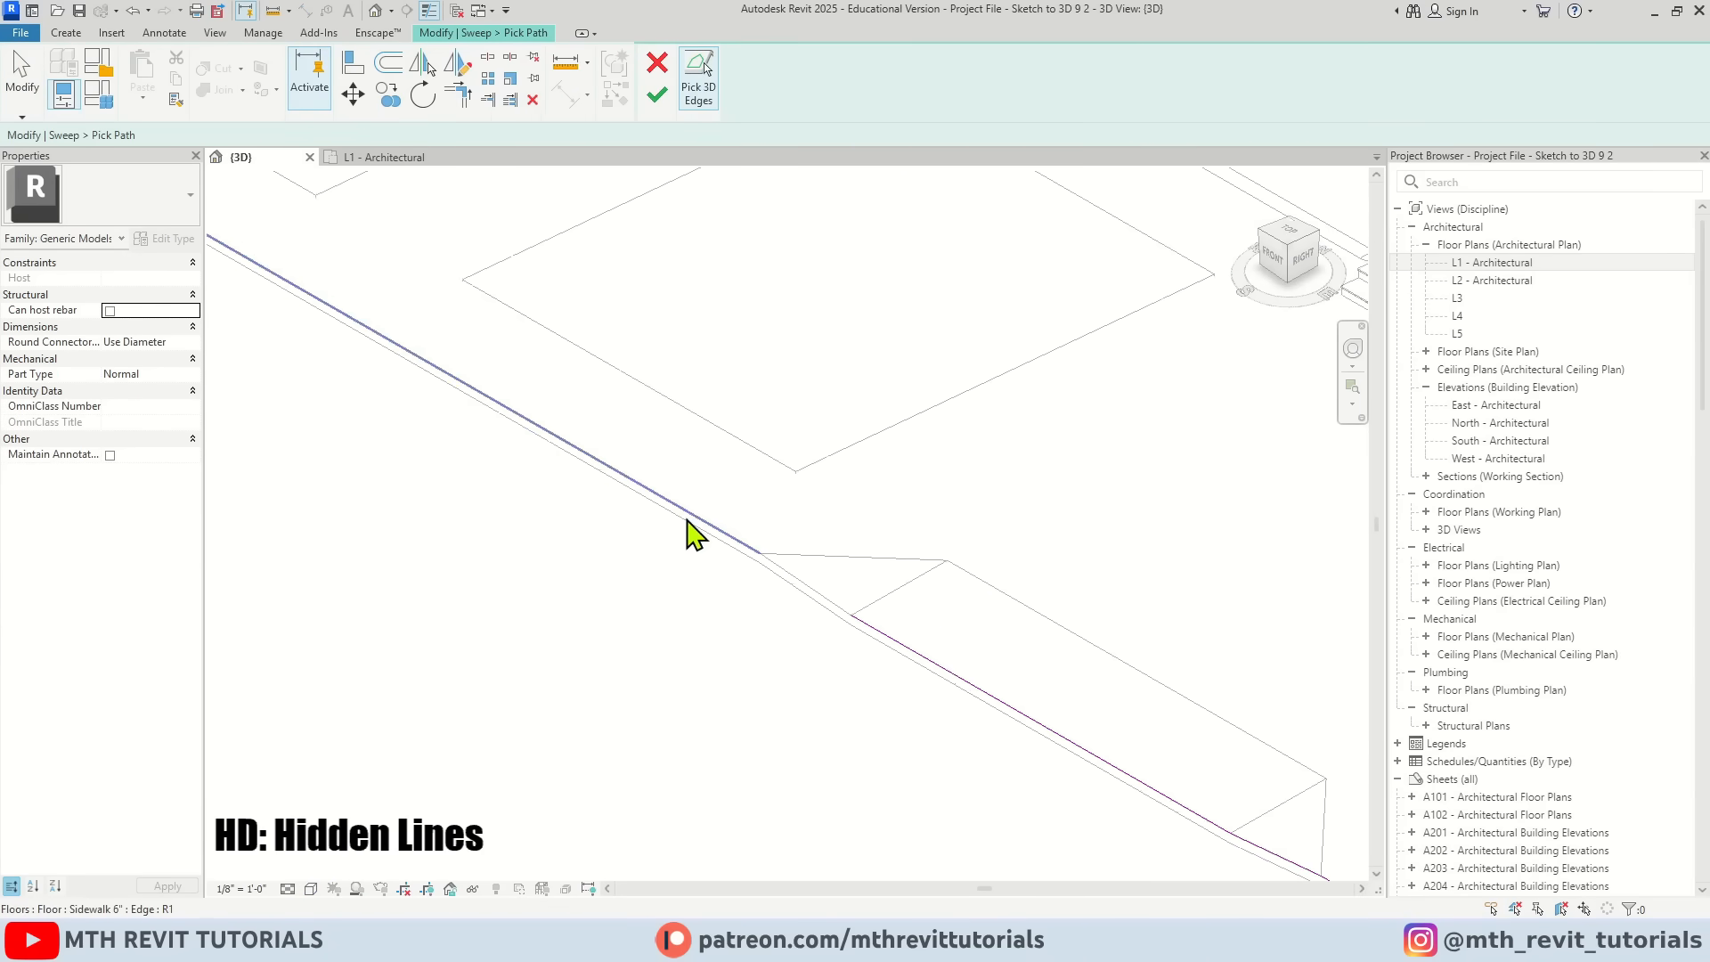
pyautogui.scroll(3, 799, 575)
pyautogui.click(807, 634)
pyautogui.scroll(-3, 663, 551)
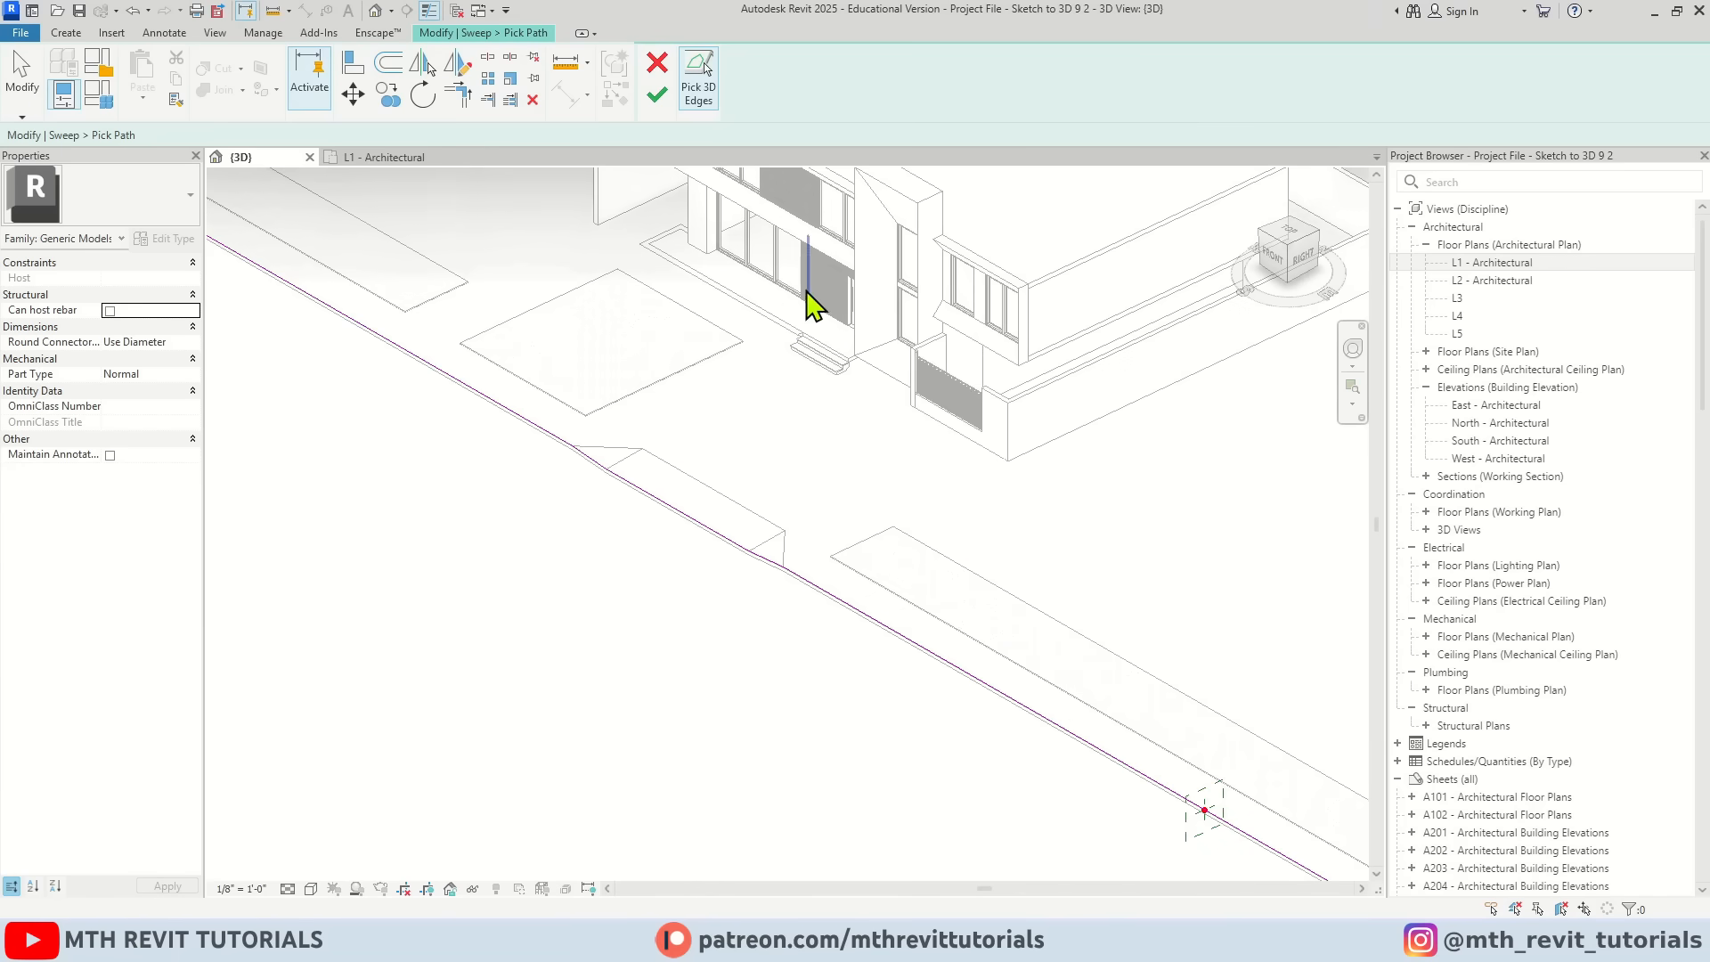
pyautogui.moveTo(1062, 706); pyautogui.dragTo(648, 583, button='middle')
pyautogui.scroll(2, 649, 583)
pyautogui.click(659, 100)
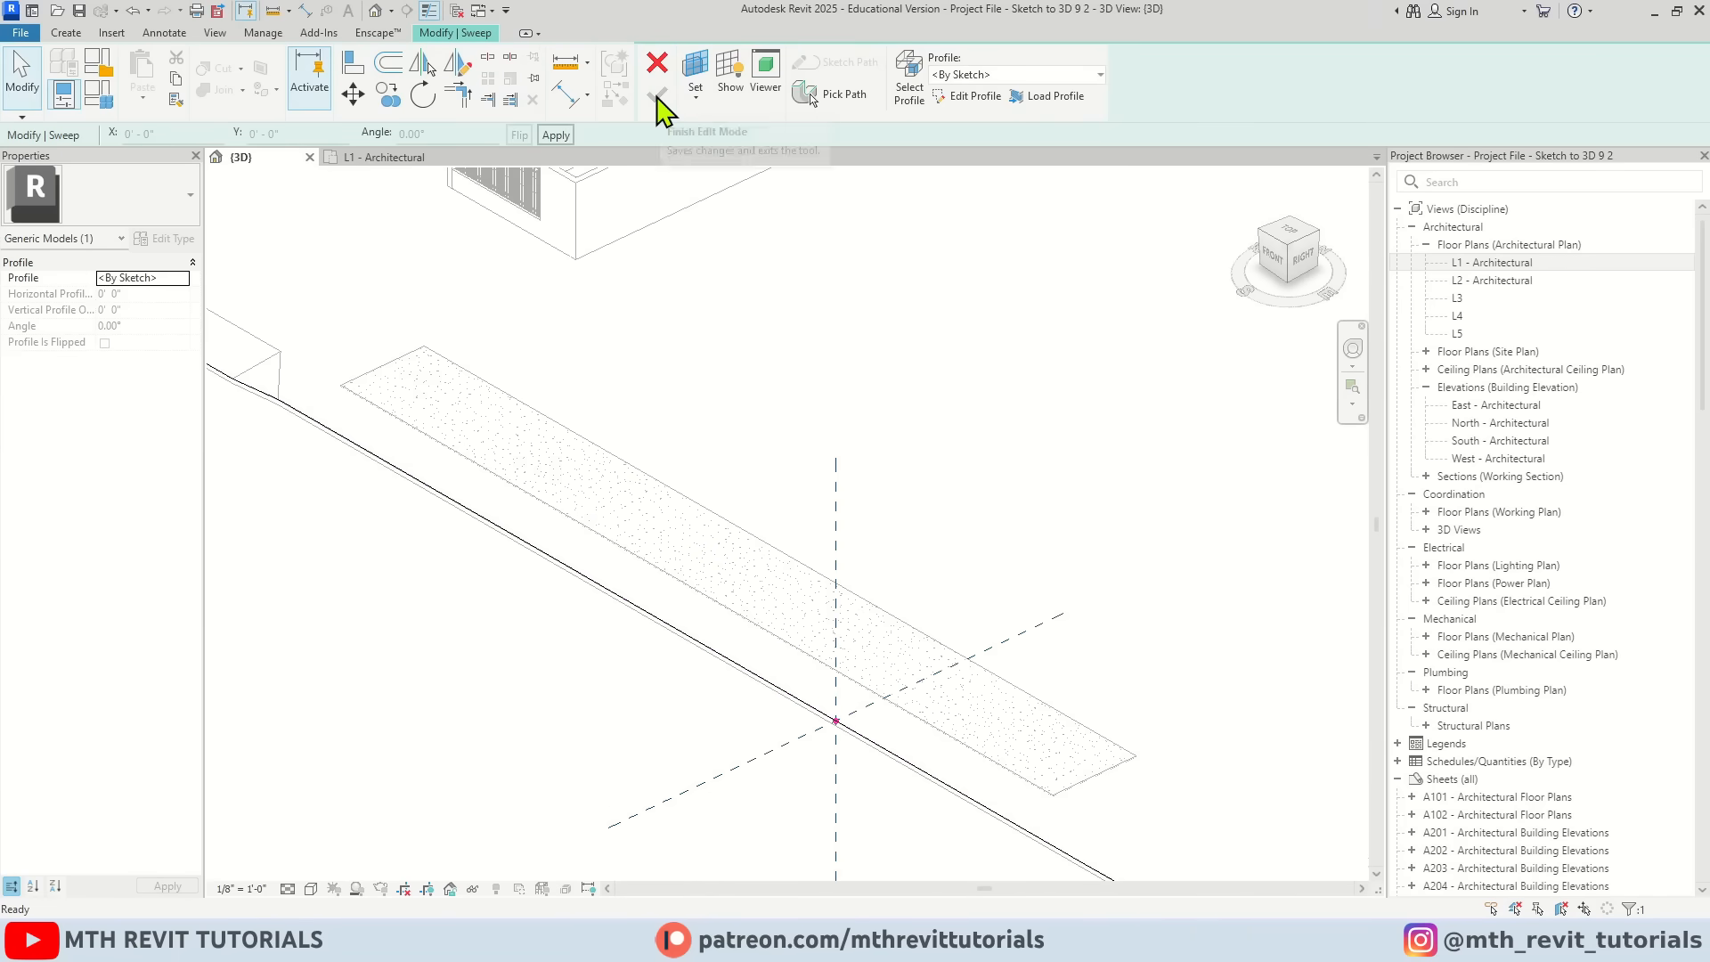
# Step: Sketch a closed curb profile 6" wide at the base, with a chamfered outer top corner, against the slab's front face and finish the sweep
pyautogui.click(965, 103)
pyautogui.scroll(5, 795, 631)
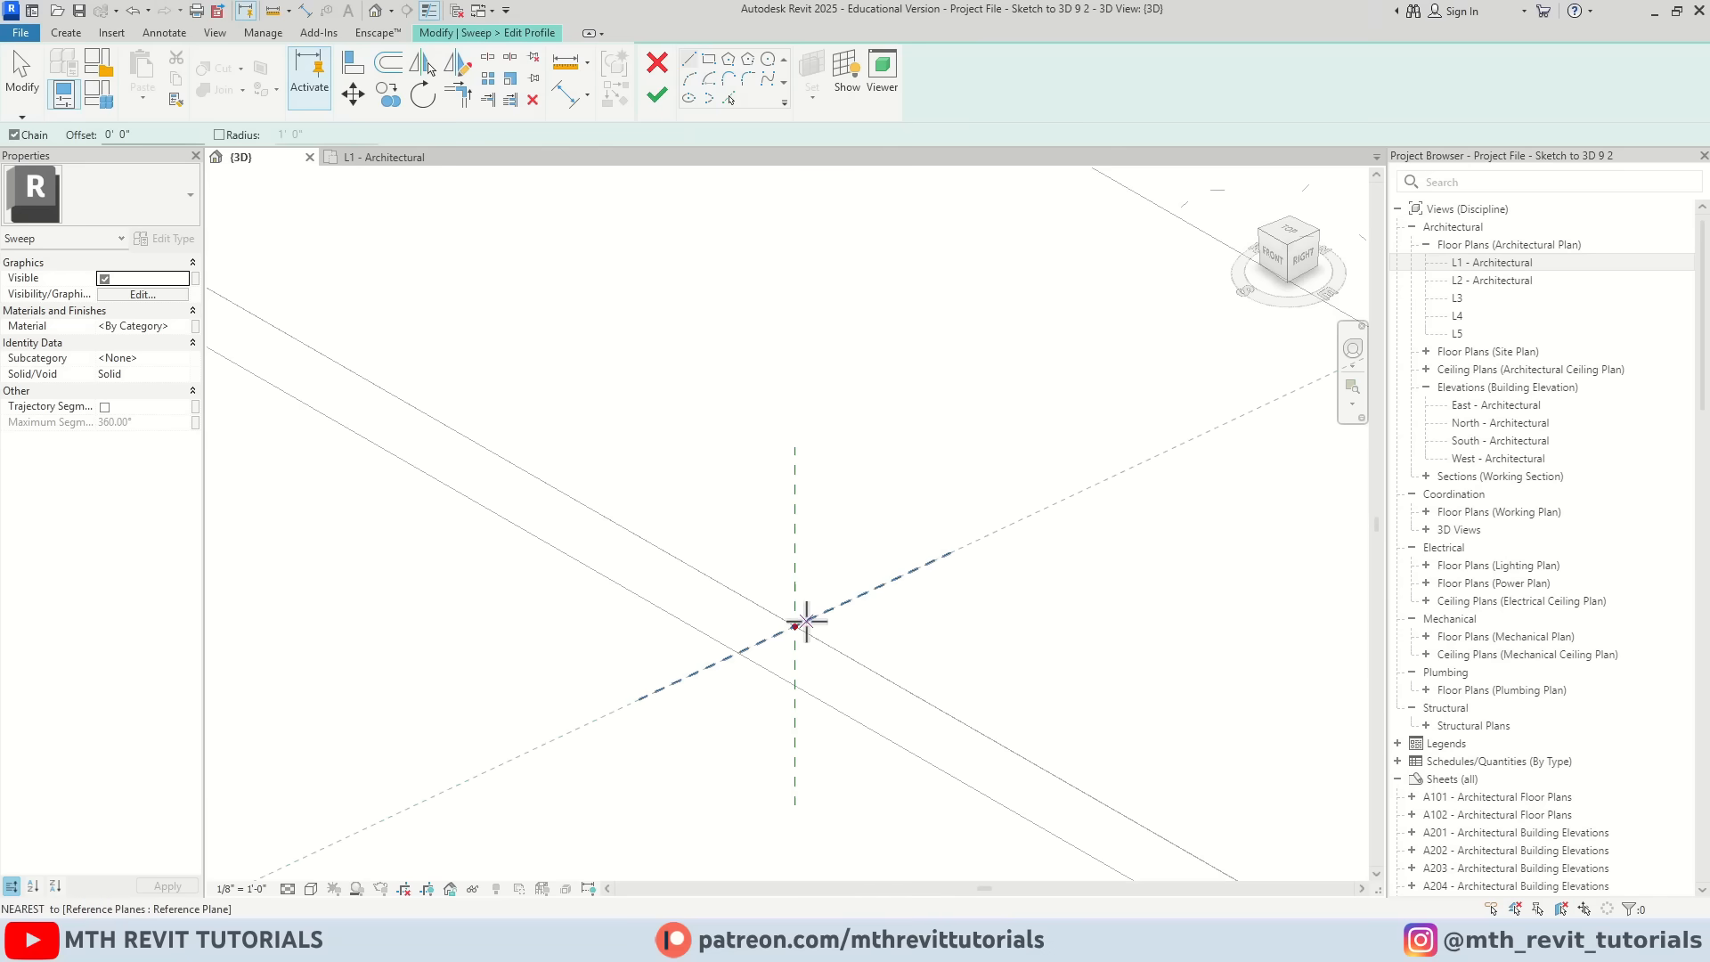
pyautogui.click(796, 626)
pyautogui.click(794, 686)
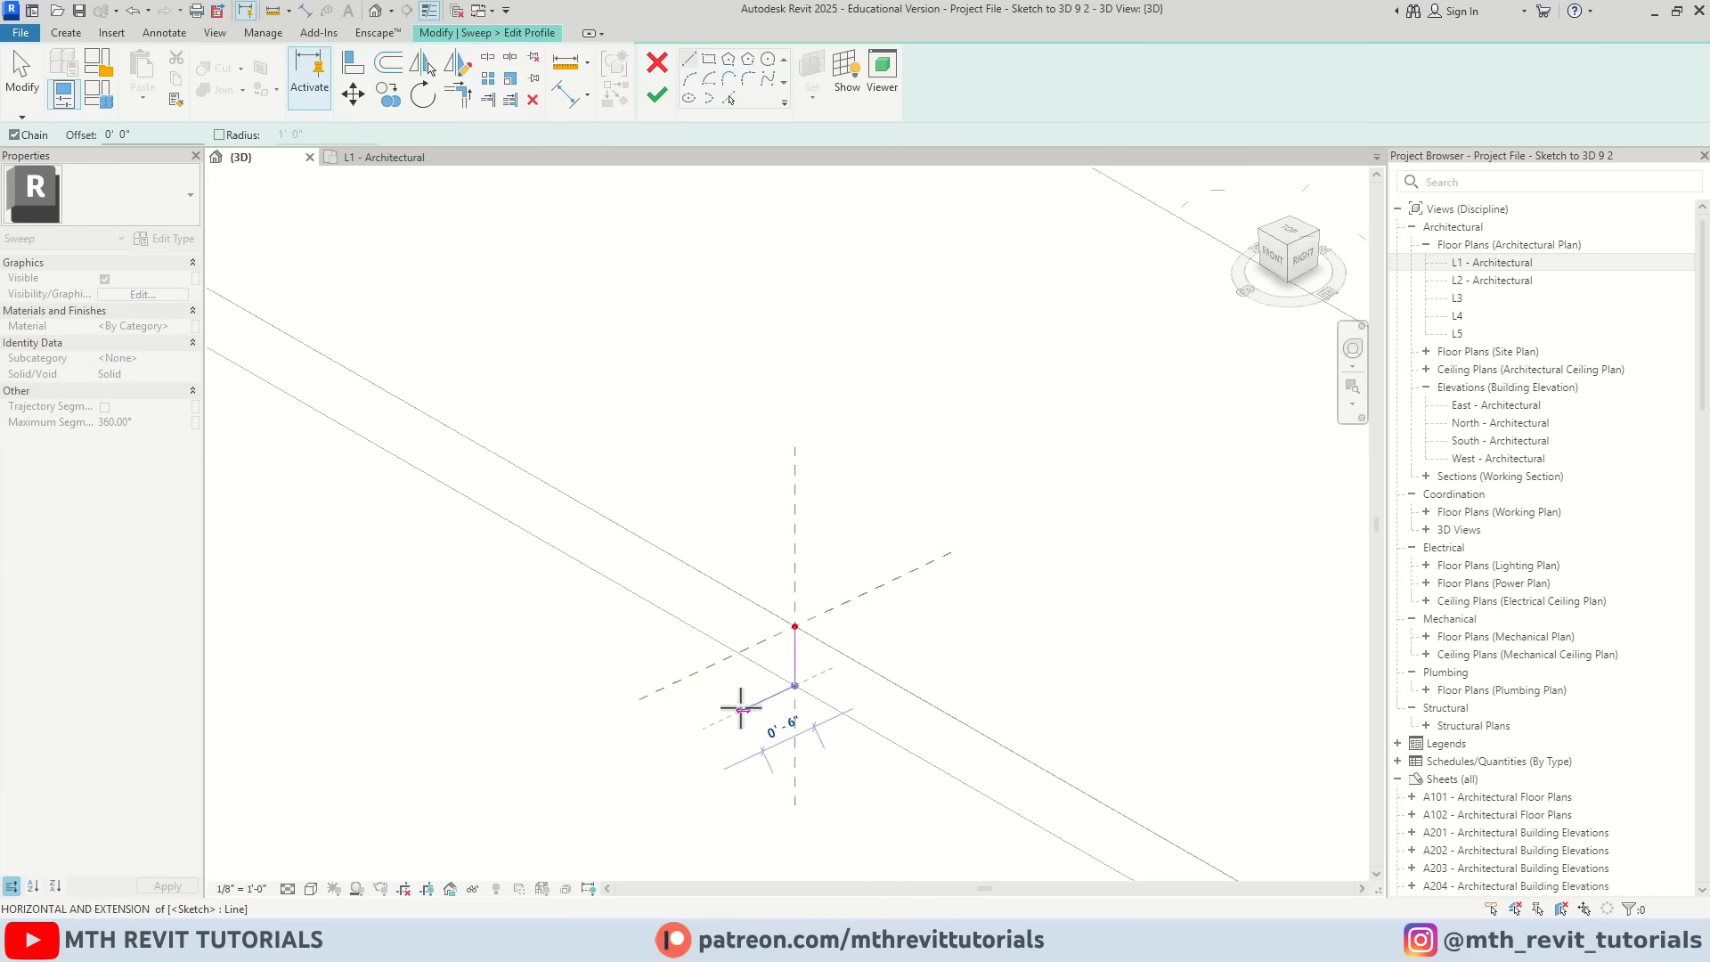
pyautogui.click(743, 664)
pyautogui.click(759, 641)
pyautogui.click(795, 626)
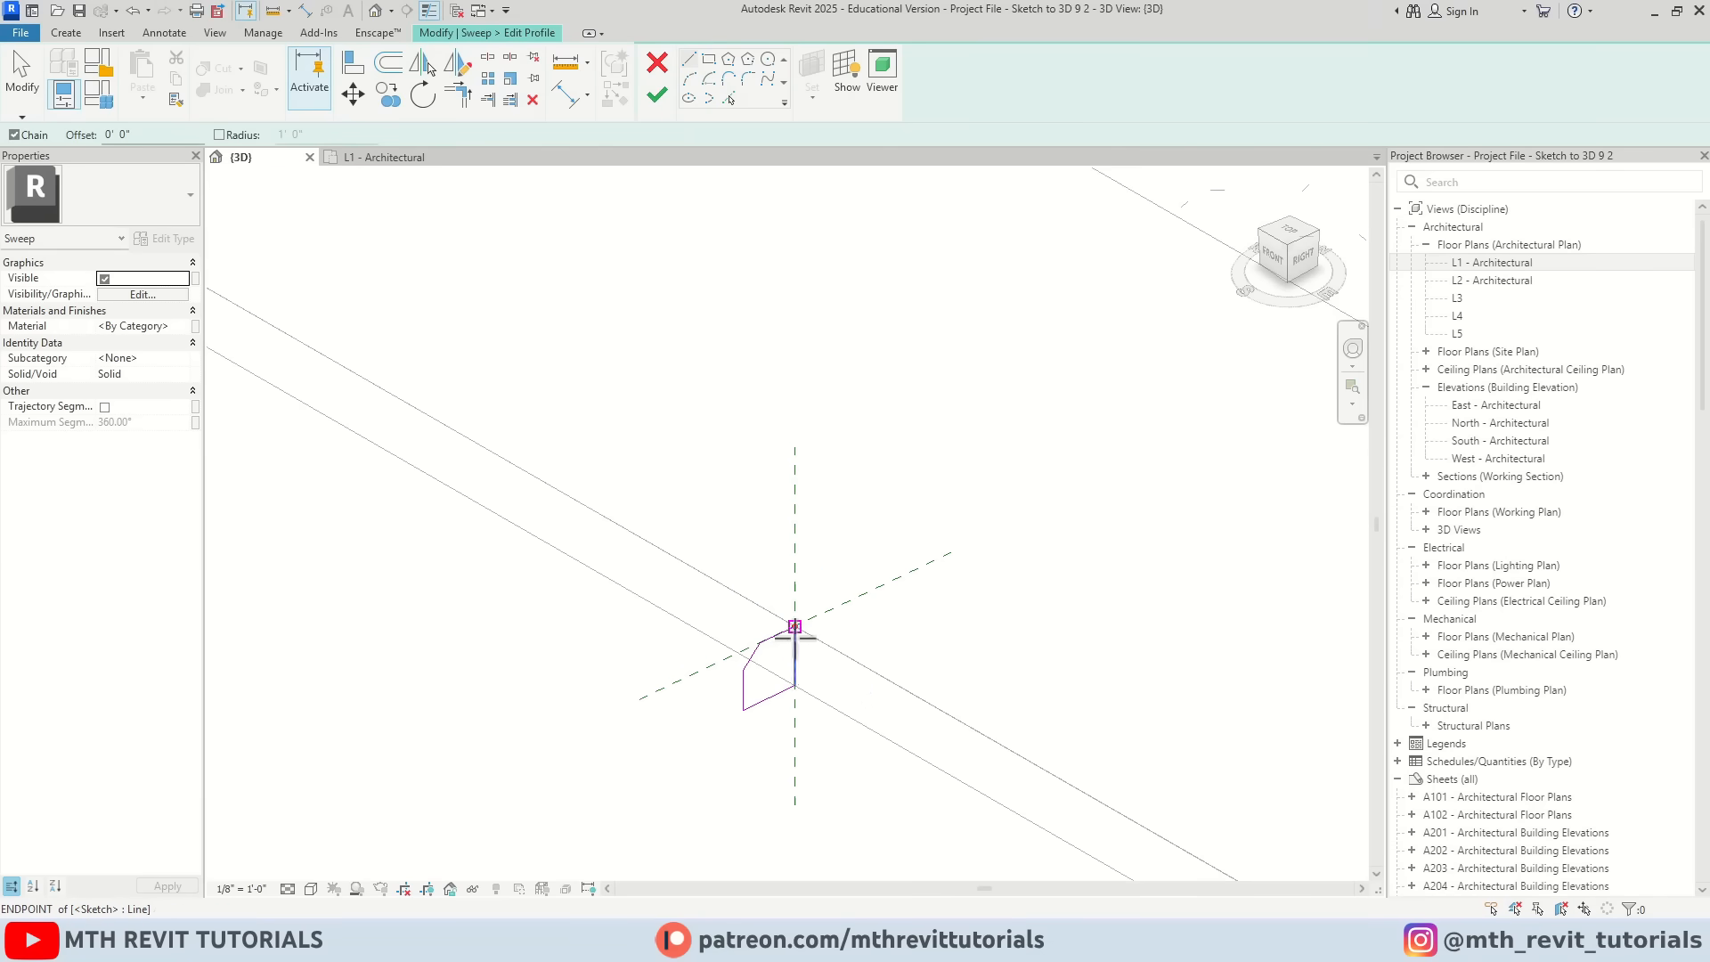
pyautogui.press('Escape')
pyautogui.press('Escape')
pyautogui.click(654, 99)
pyautogui.click(653, 102)
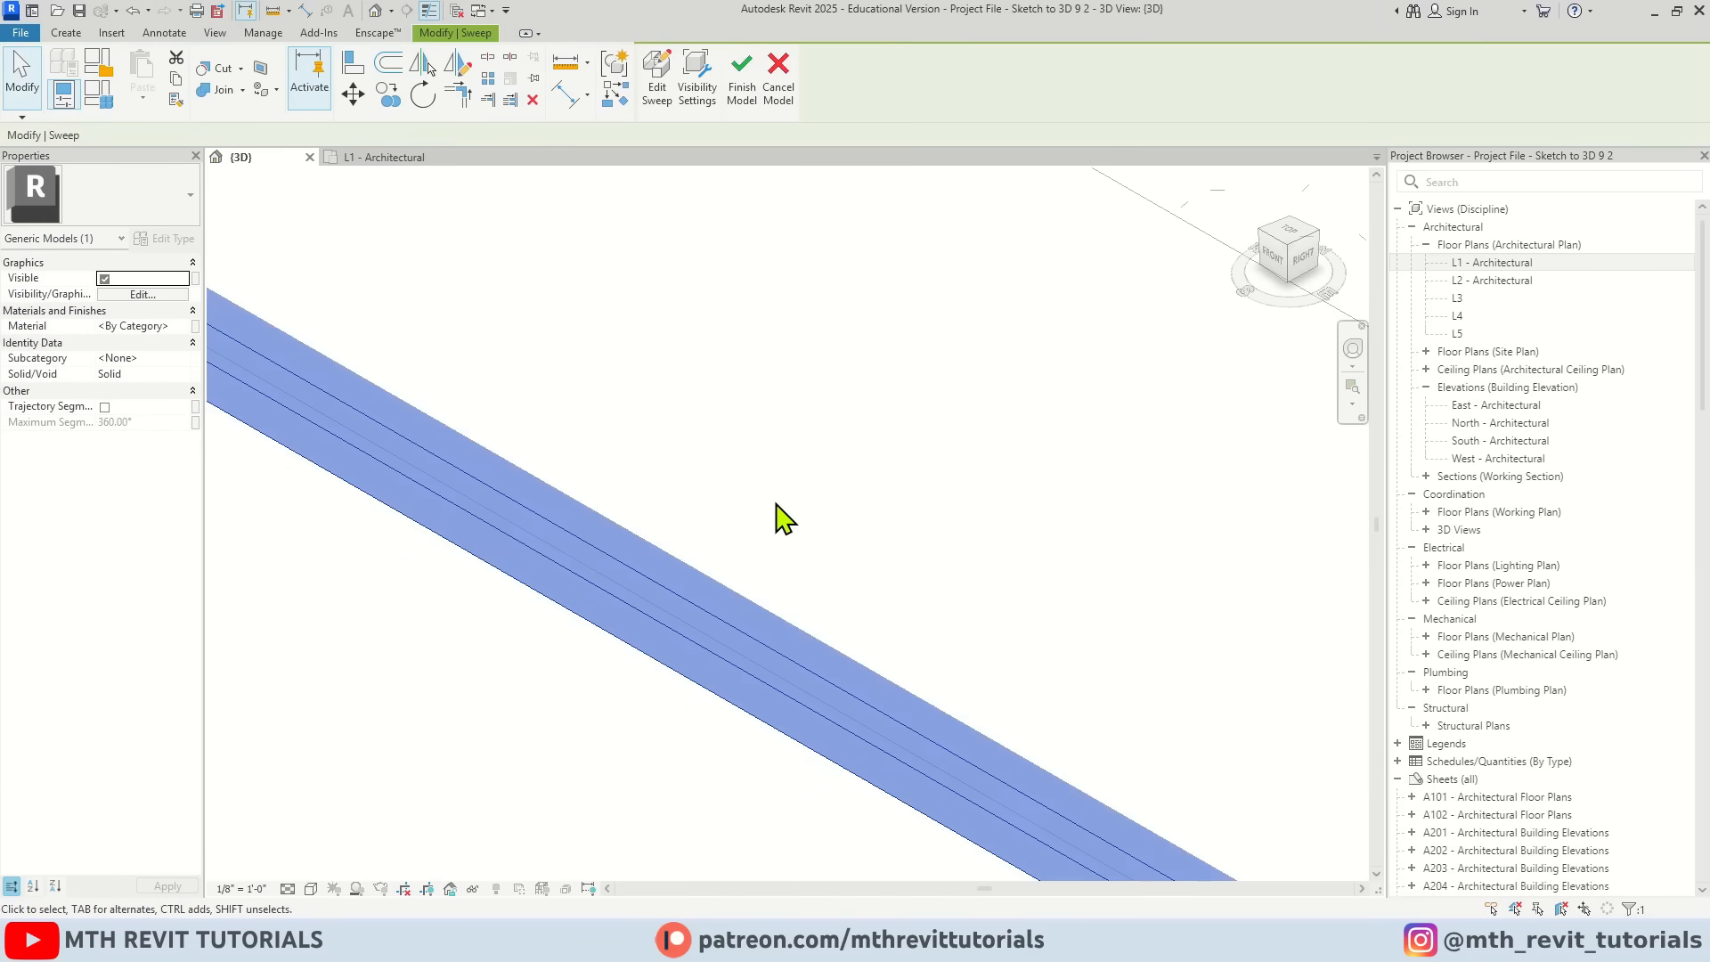
# Step: From the top view, sketch a rectangular void extrusion at the curb between the inner edges of the driveway entrance
pyautogui.scroll(-8, 776, 506)
pyautogui.click(859, 710)
pyautogui.moveTo(498, 617); pyautogui.dragTo(666, 597, button='middle')
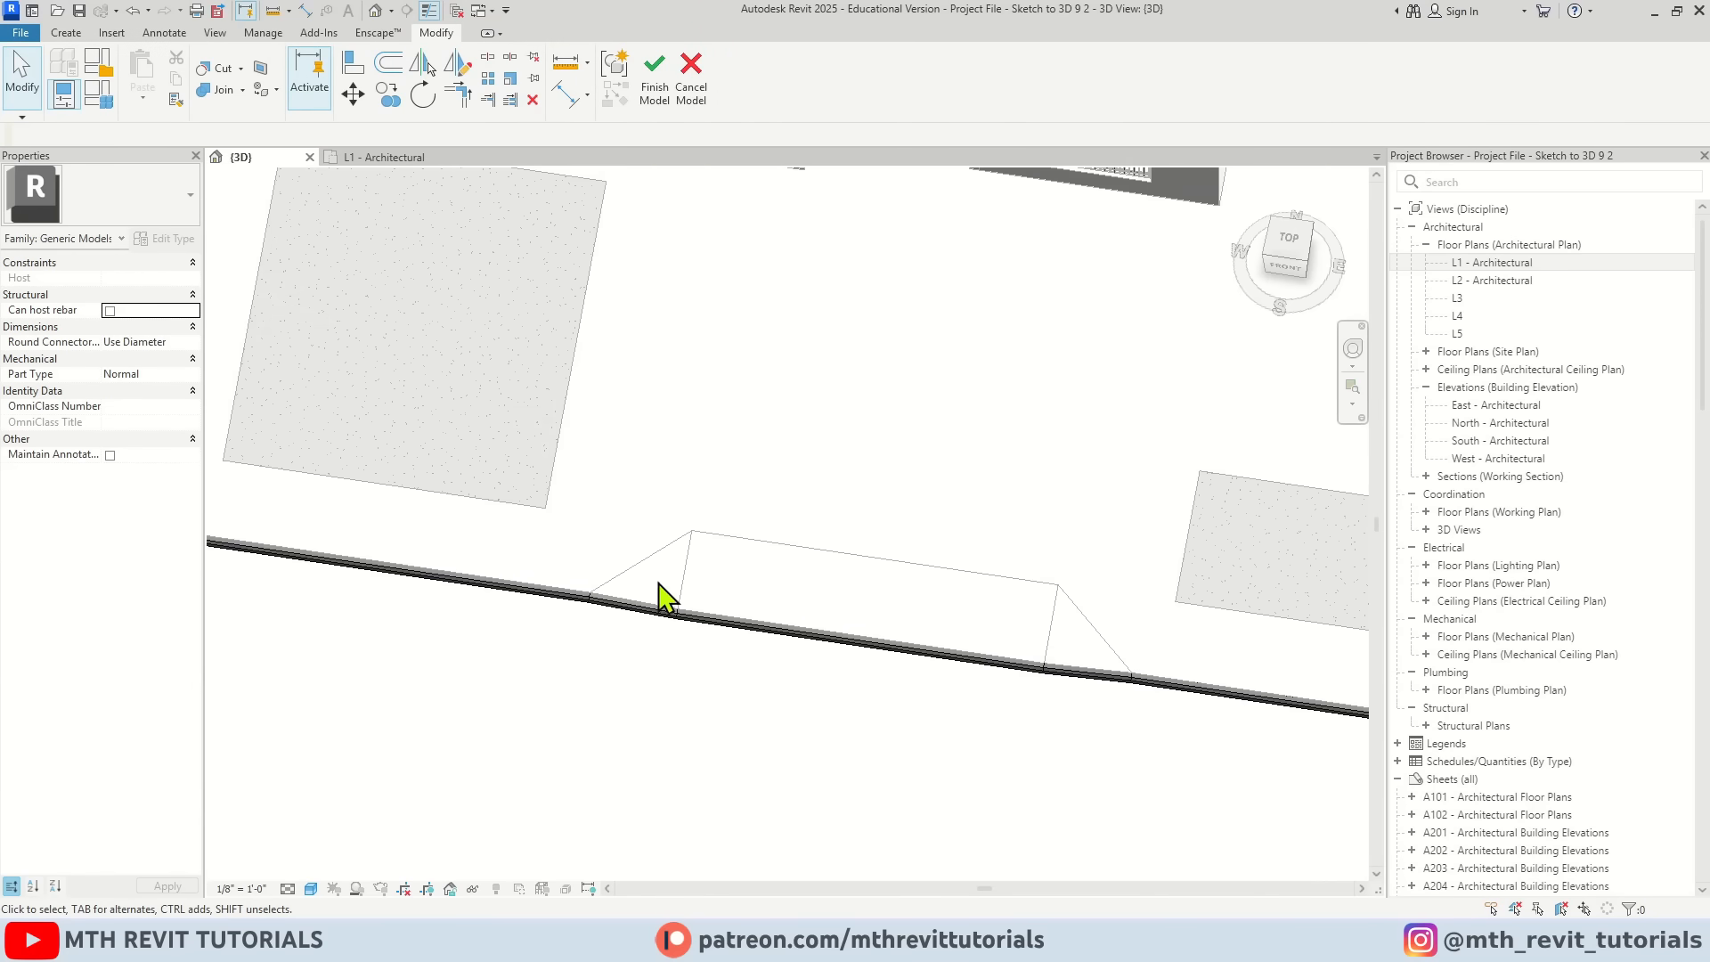
pyautogui.click(1291, 242)
pyautogui.scroll(3, 784, 670)
pyautogui.scroll(2, 784, 659)
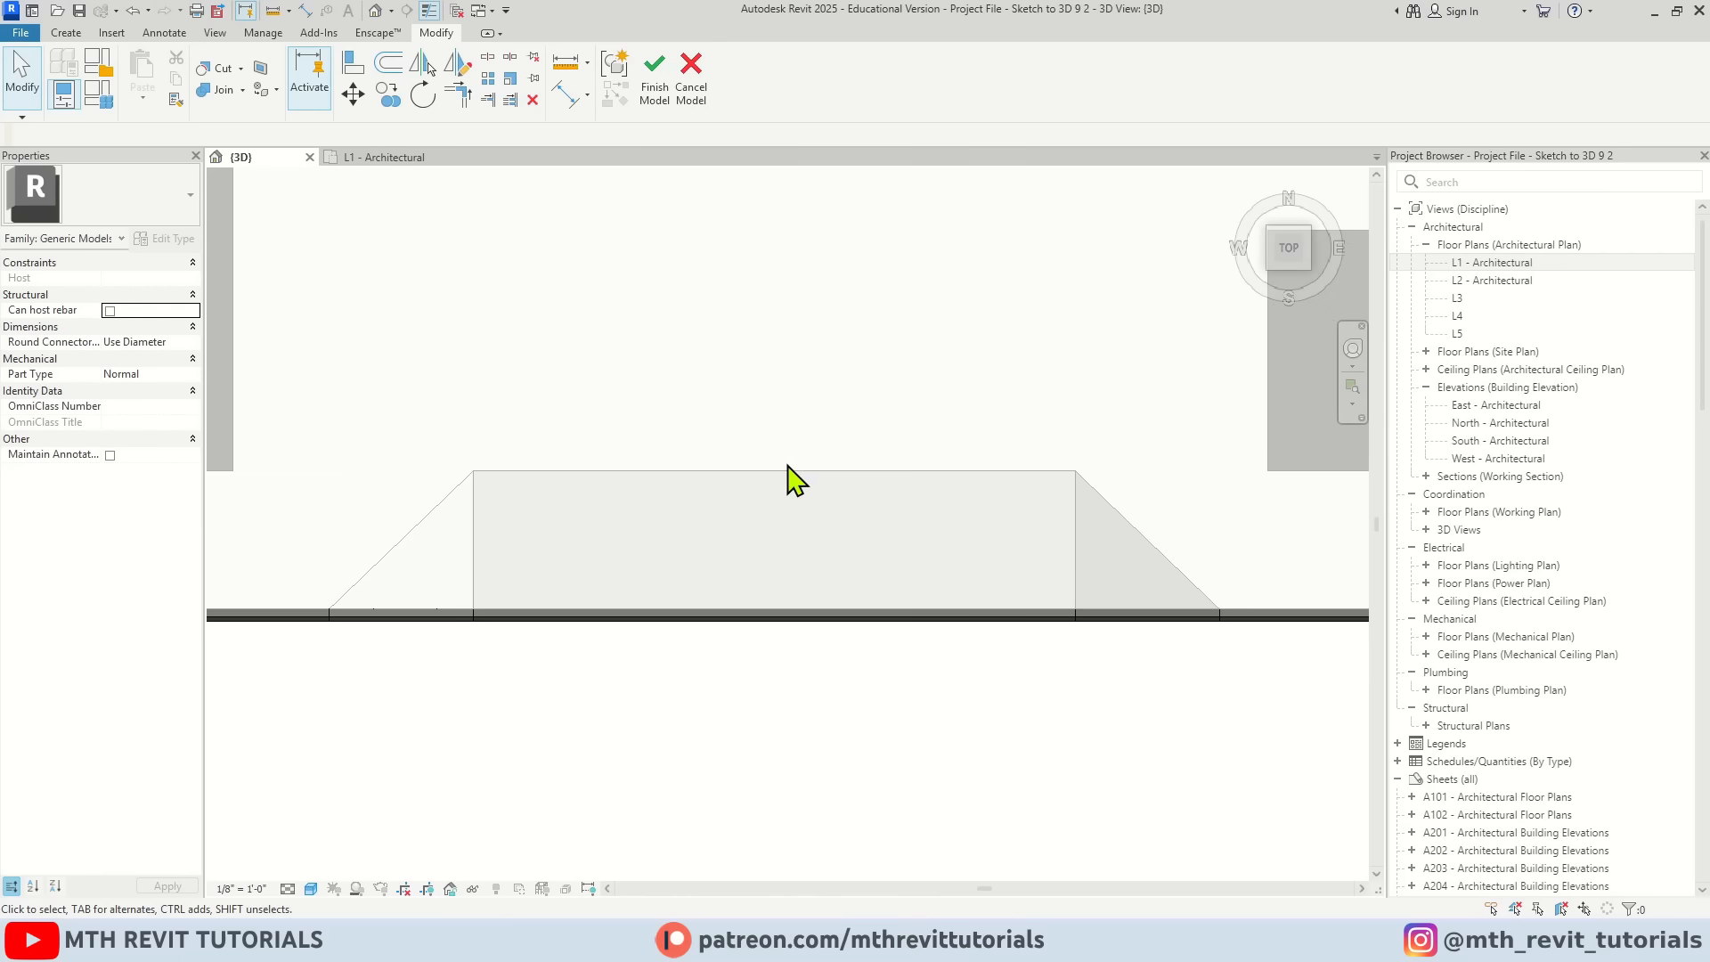
pyautogui.click(64, 33)
pyautogui.click(343, 105)
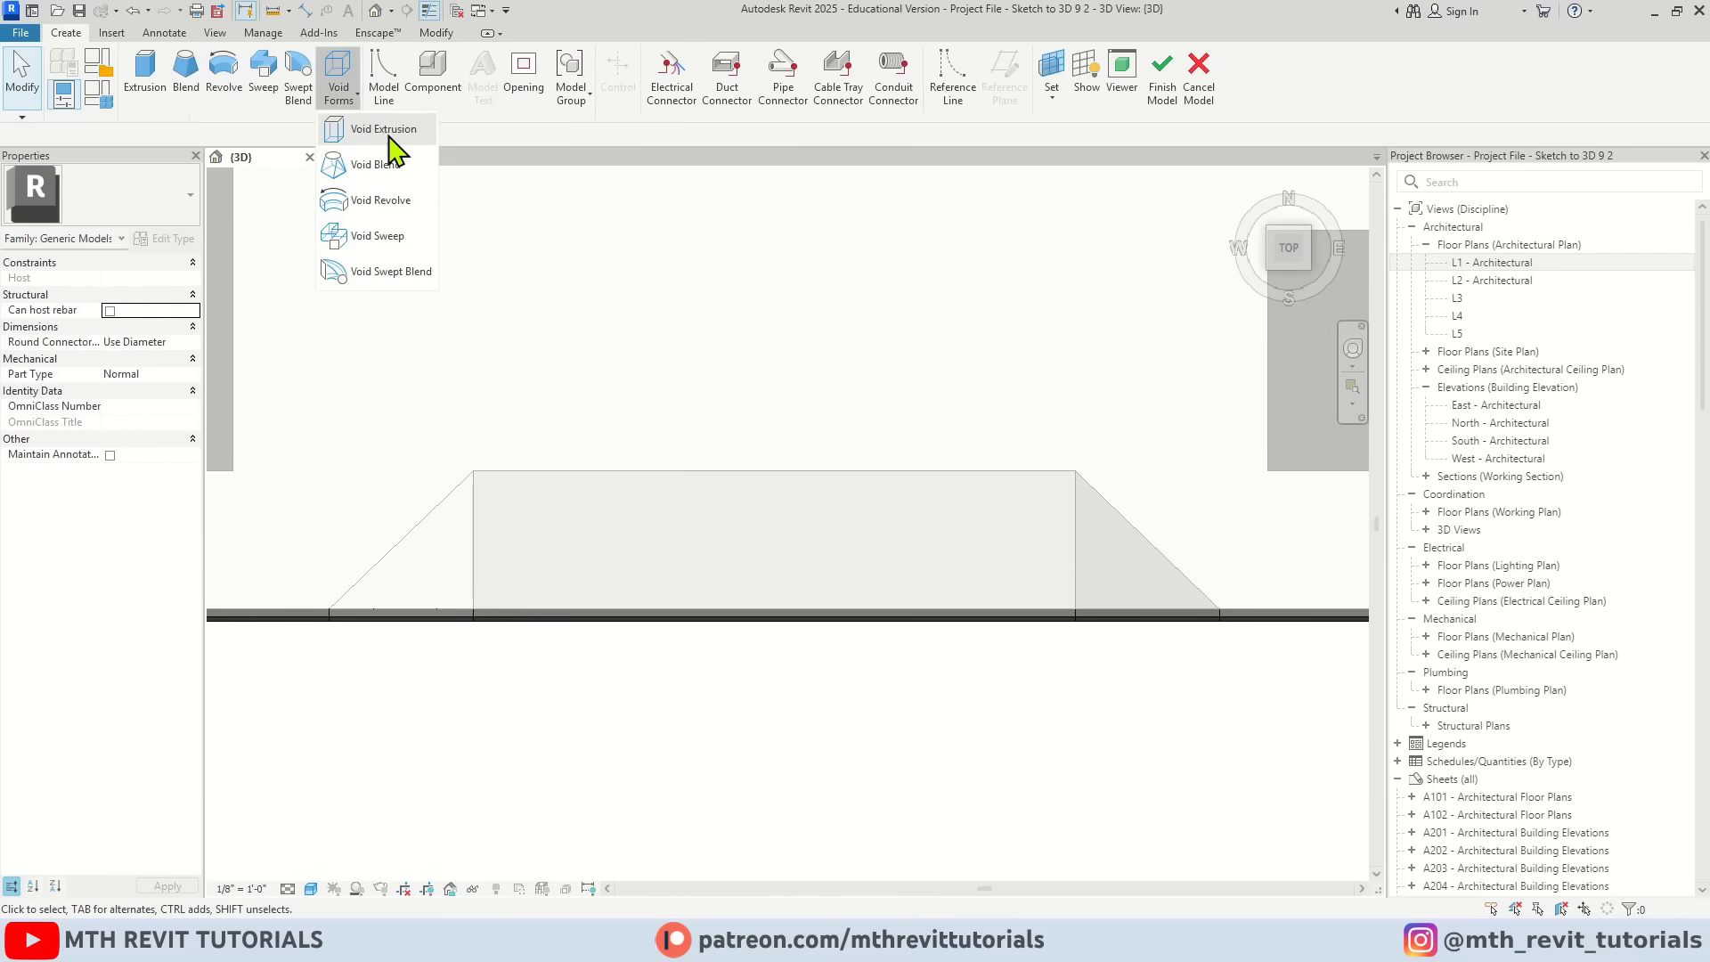
pyautogui.click(386, 129)
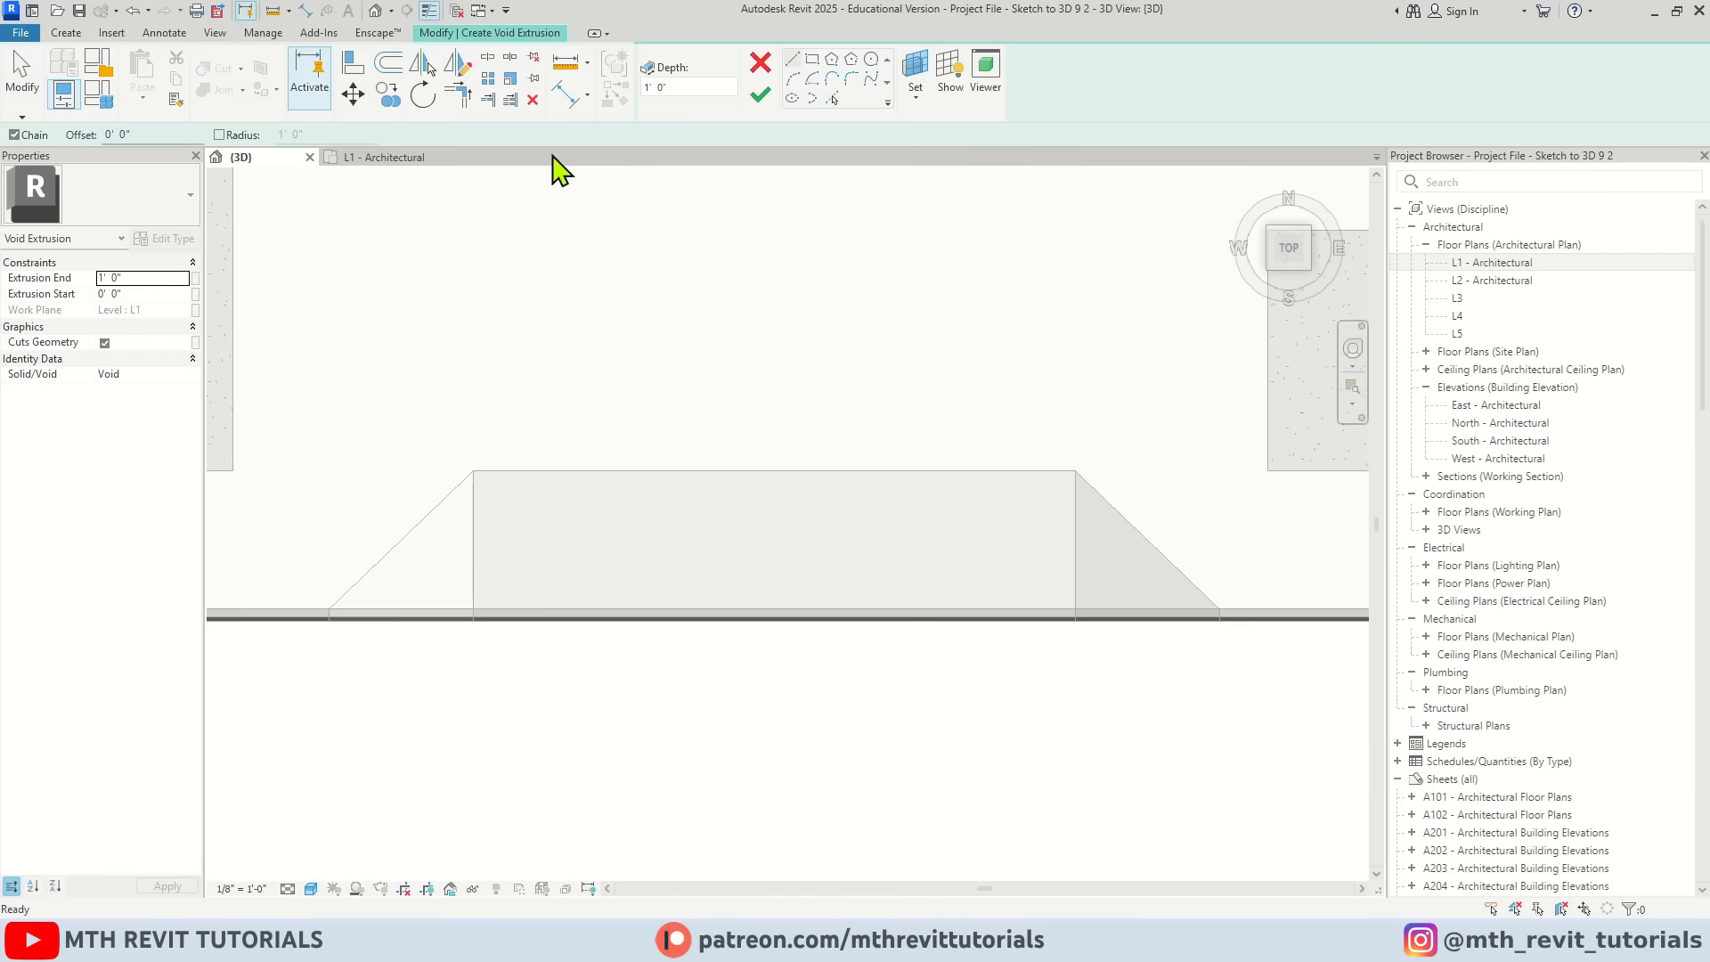
pyautogui.click(473, 608)
pyautogui.click(1076, 691)
pyautogui.press('Escape')
# Step: Extend the void rectangle's rear edge back past the curb, and extend the void extrusion's start down to about -1' 11 1/2"
pyautogui.moveTo(862, 611); pyautogui.dragTo(858, 603, button='middle')
pyautogui.moveTo(857, 601); pyautogui.dragTo(854, 555)
pyautogui.moveTo(855, 554)
pyautogui.keyDown('shift'); pyautogui.mouseDown(button='middle')
pyautogui.moveTo(747, 451)
pyautogui.moveTo(832, 573)
pyautogui.mouseUp(button='middle'); pyautogui.keyUp('shift')
pyautogui.click(657, 94)
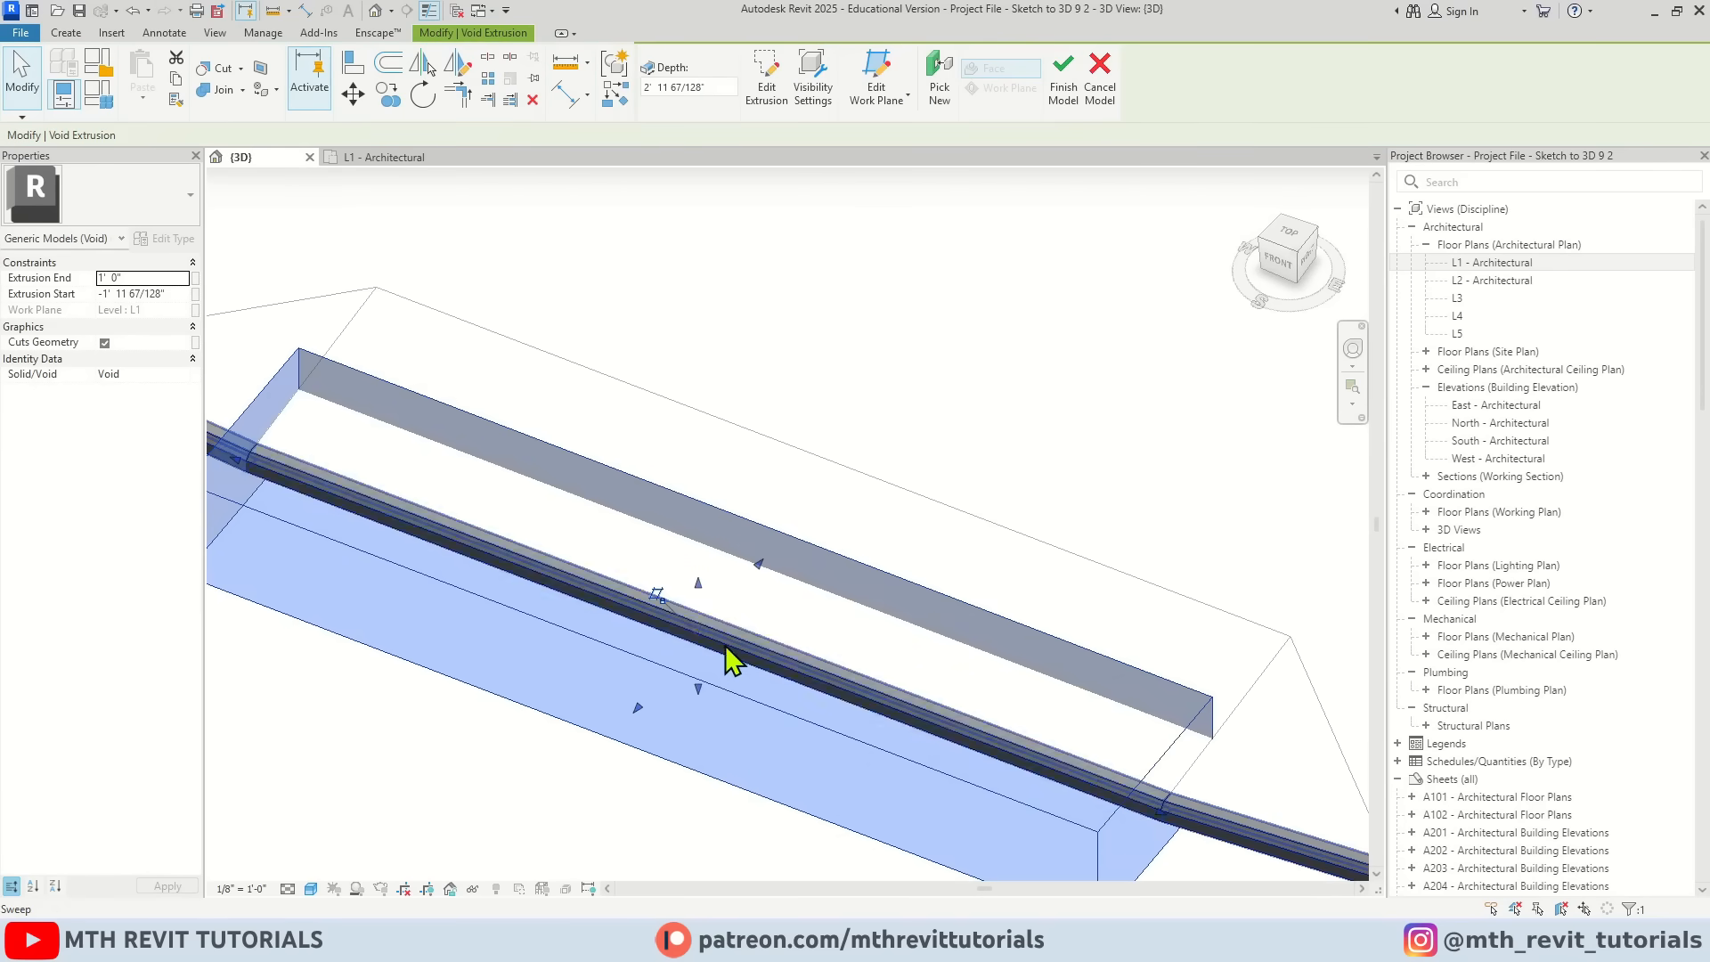
# Step: Cut the swept curb with the void extrusion across the driveway opening and finish the in-place model
pyautogui.press('Escape')
pyautogui.click(218, 68)
pyautogui.click(437, 400)
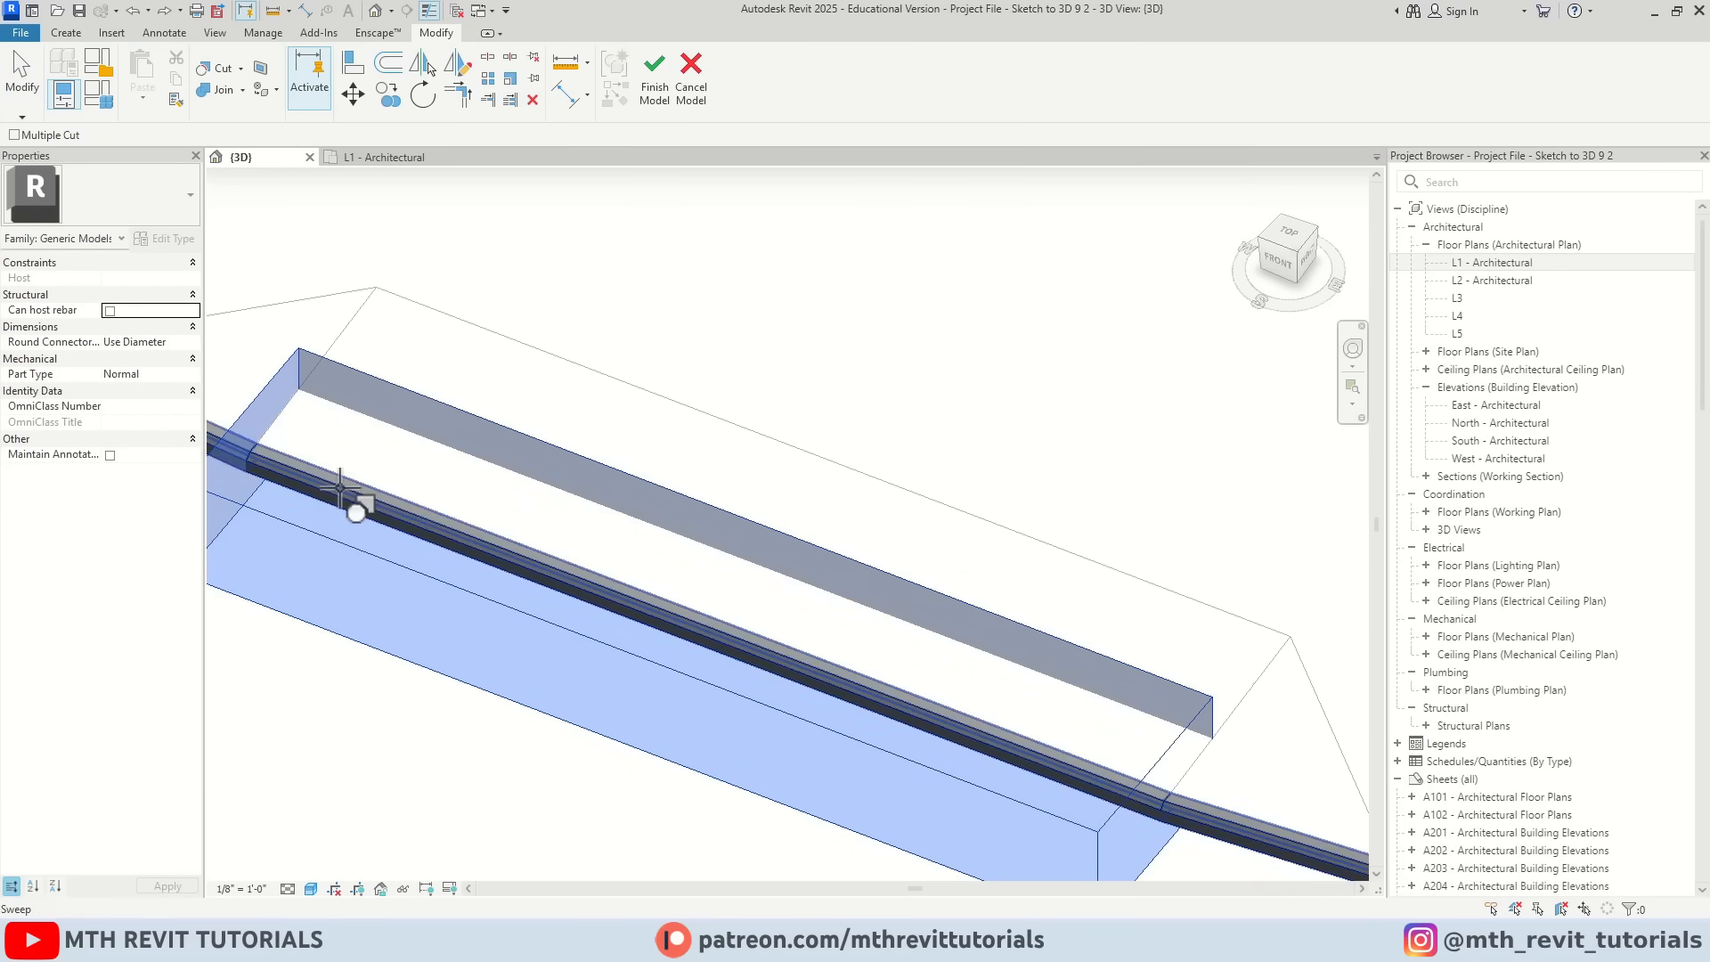
pyautogui.click(340, 489)
pyautogui.press('Escape')
pyautogui.scroll(-3, 552, 481)
pyautogui.keyDown('shift'); pyautogui.moveTo(549, 659); pyautogui.dragTo(563, 583, button='middle'); pyautogui.keyUp('shift')
pyautogui.scroll(3, 569, 593)
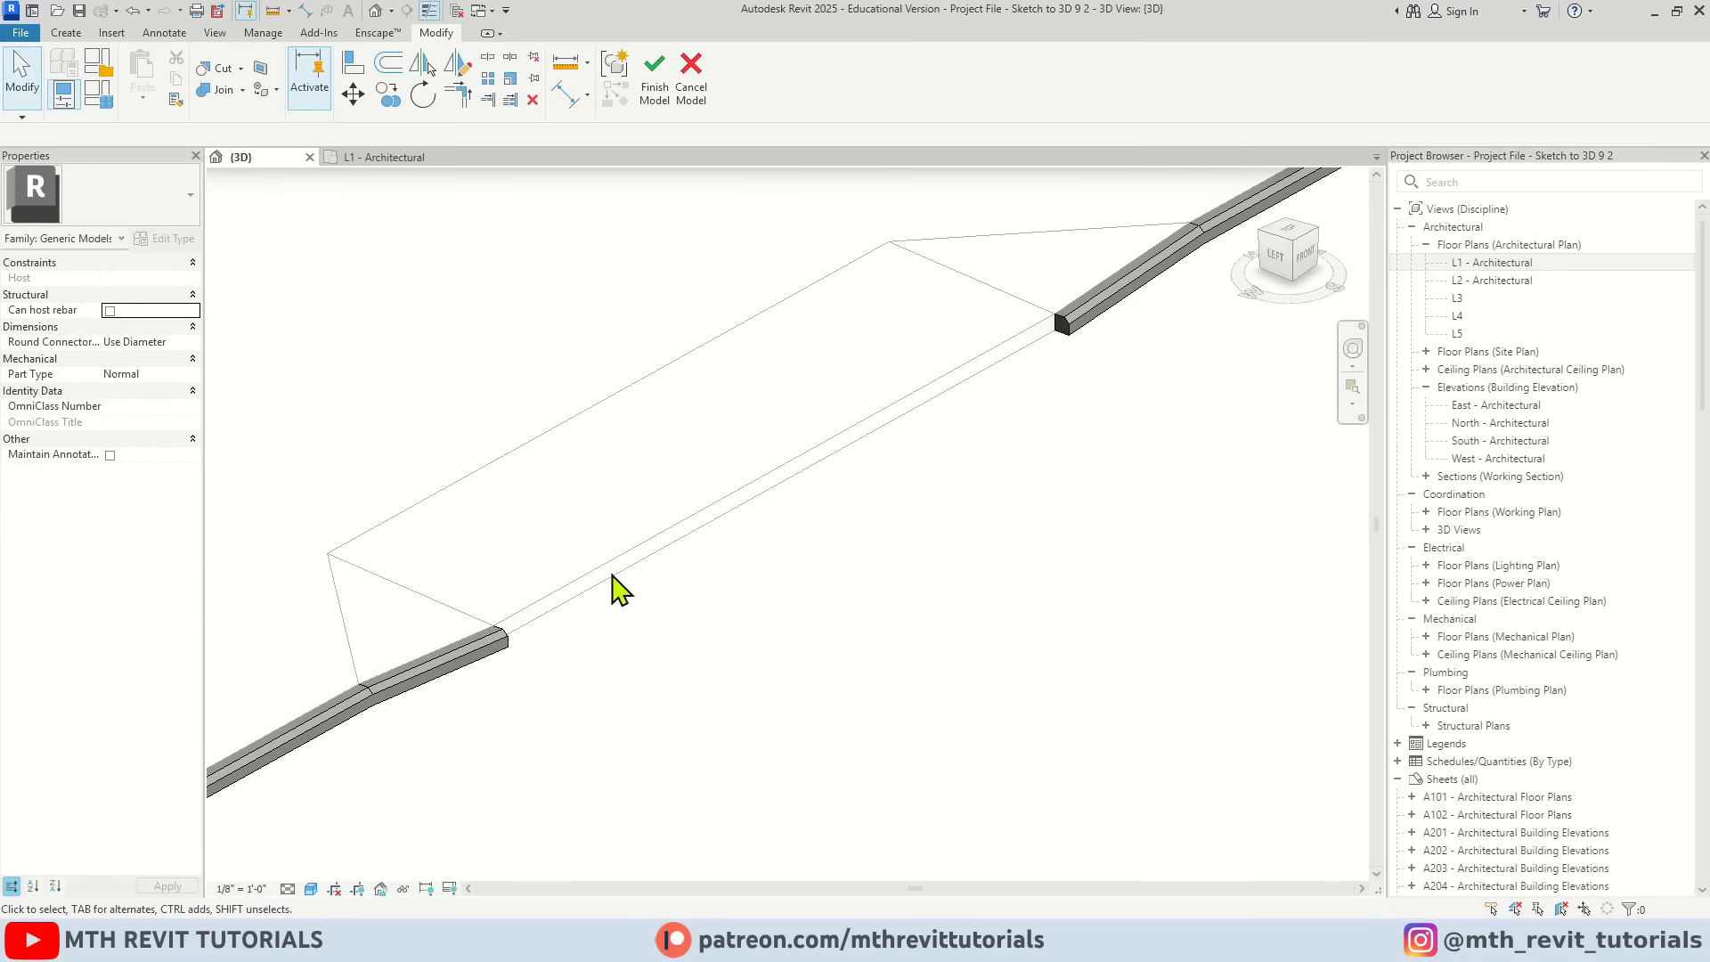
pyautogui.click(655, 98)
# Step: In the L1 architectural plan, sketch a rectangular floor of about 20,800 SF along the sidewalk's front edge for the road
pyautogui.click(379, 159)
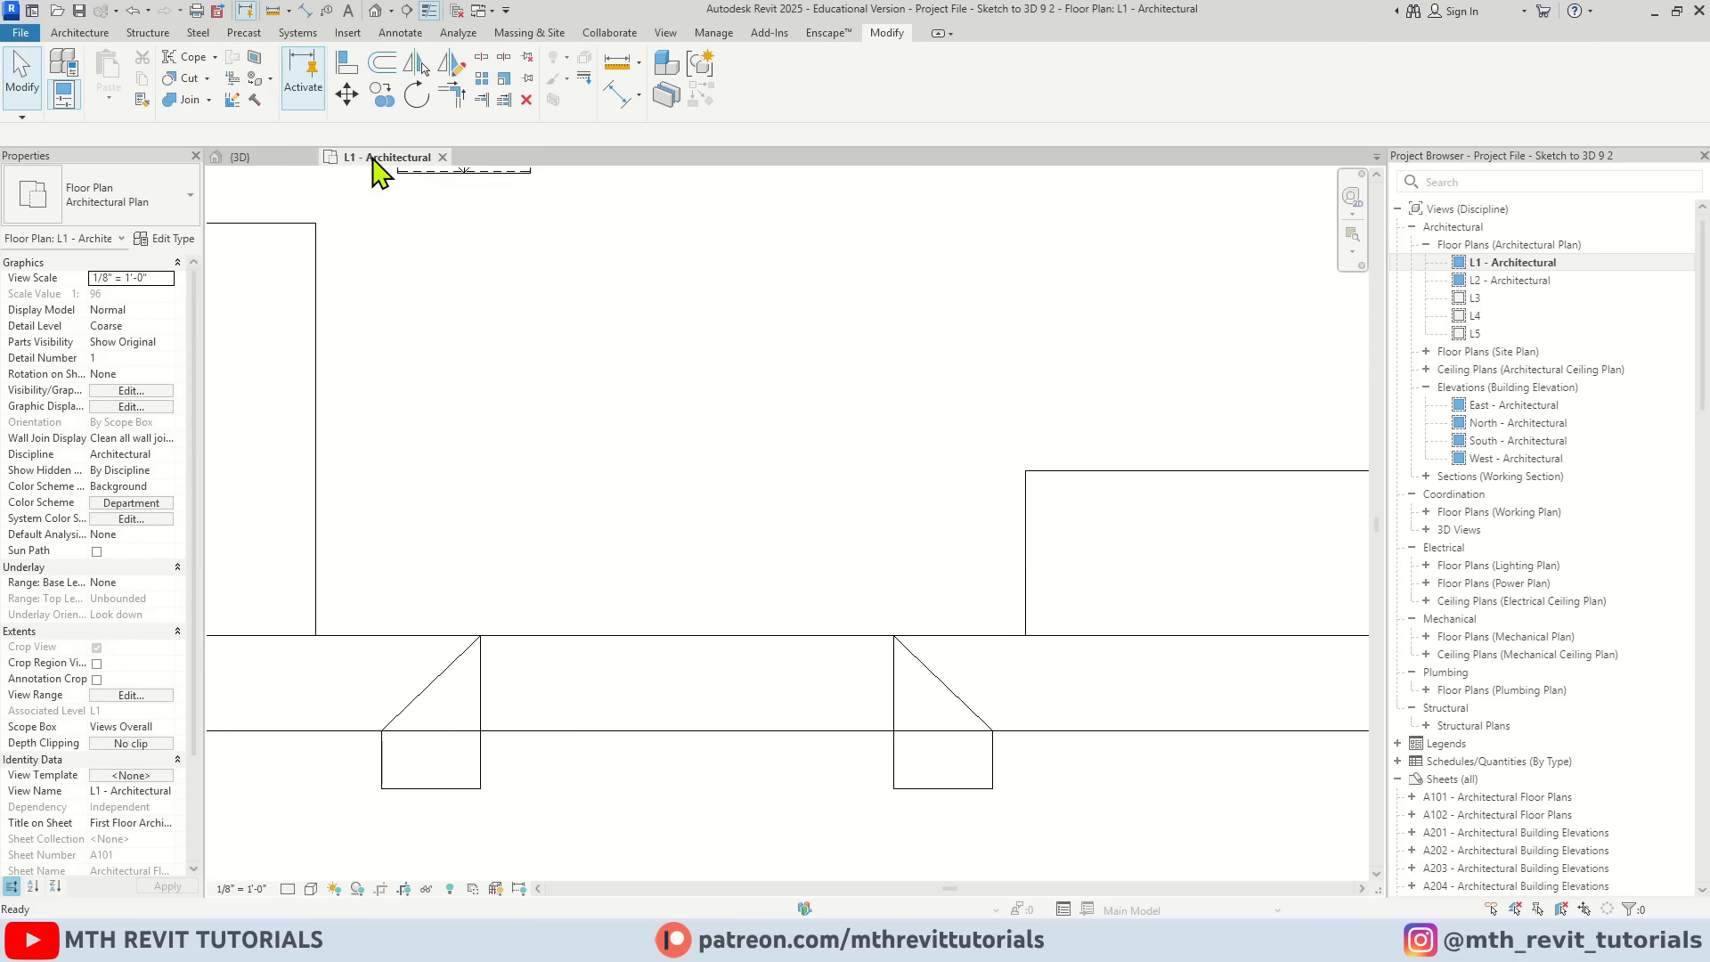
pyautogui.scroll(-5, 660, 535)
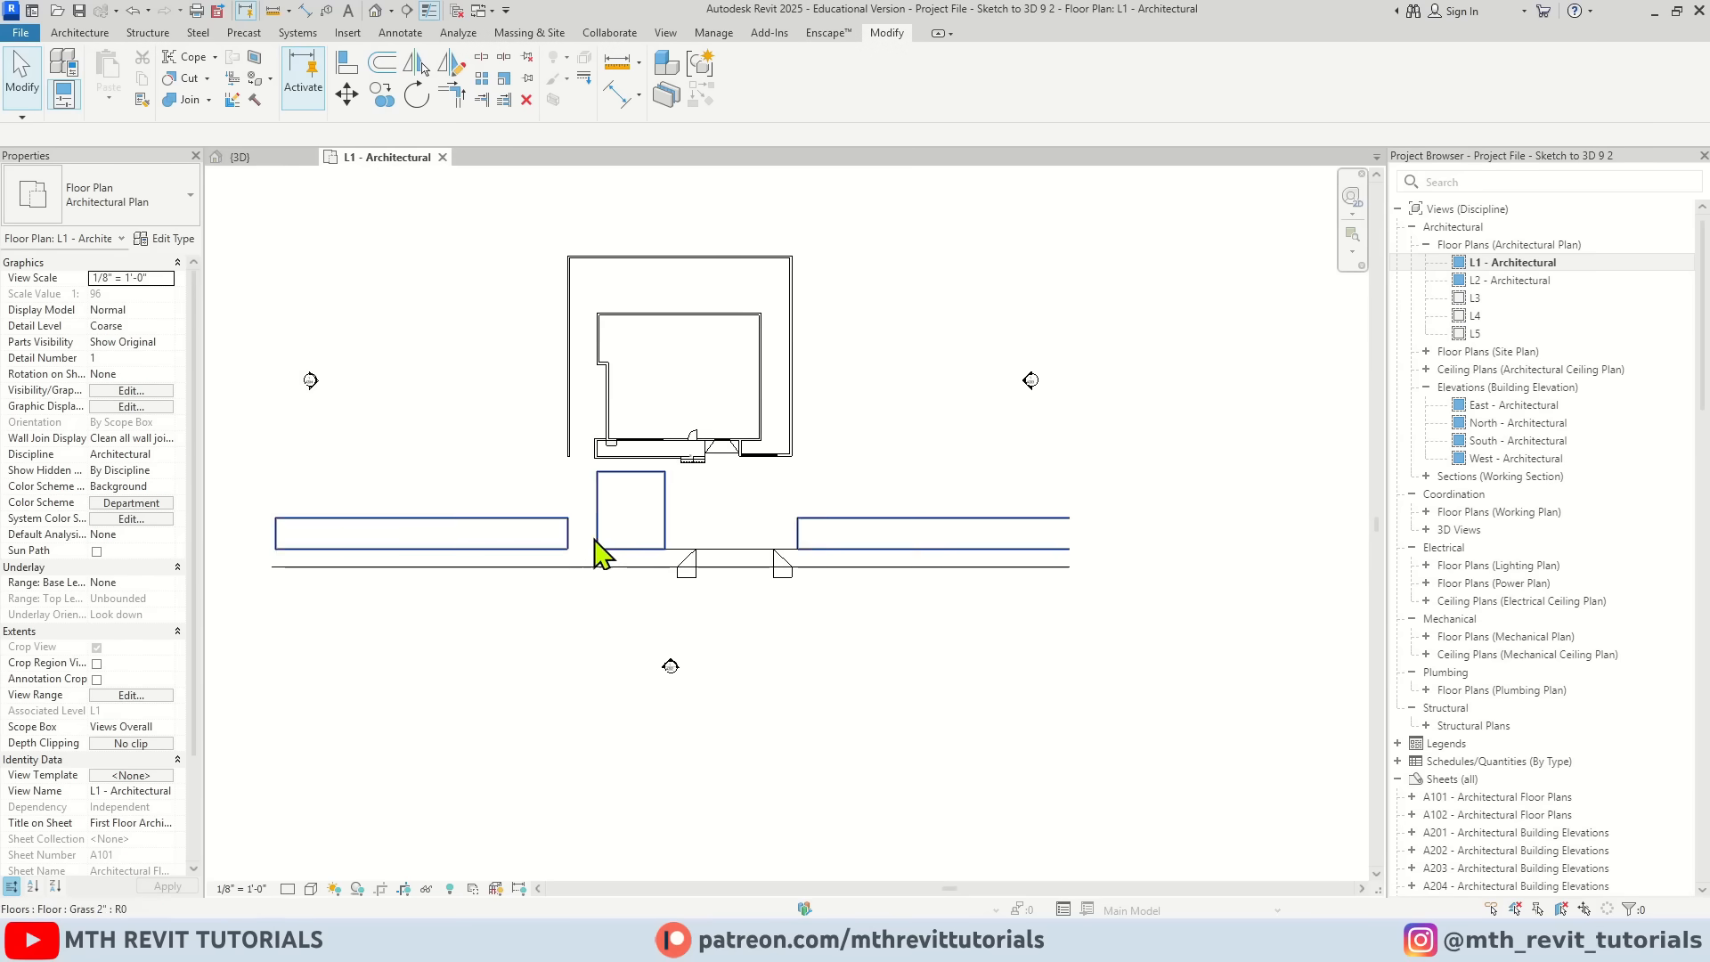
pyautogui.click(79, 32)
pyautogui.click(417, 80)
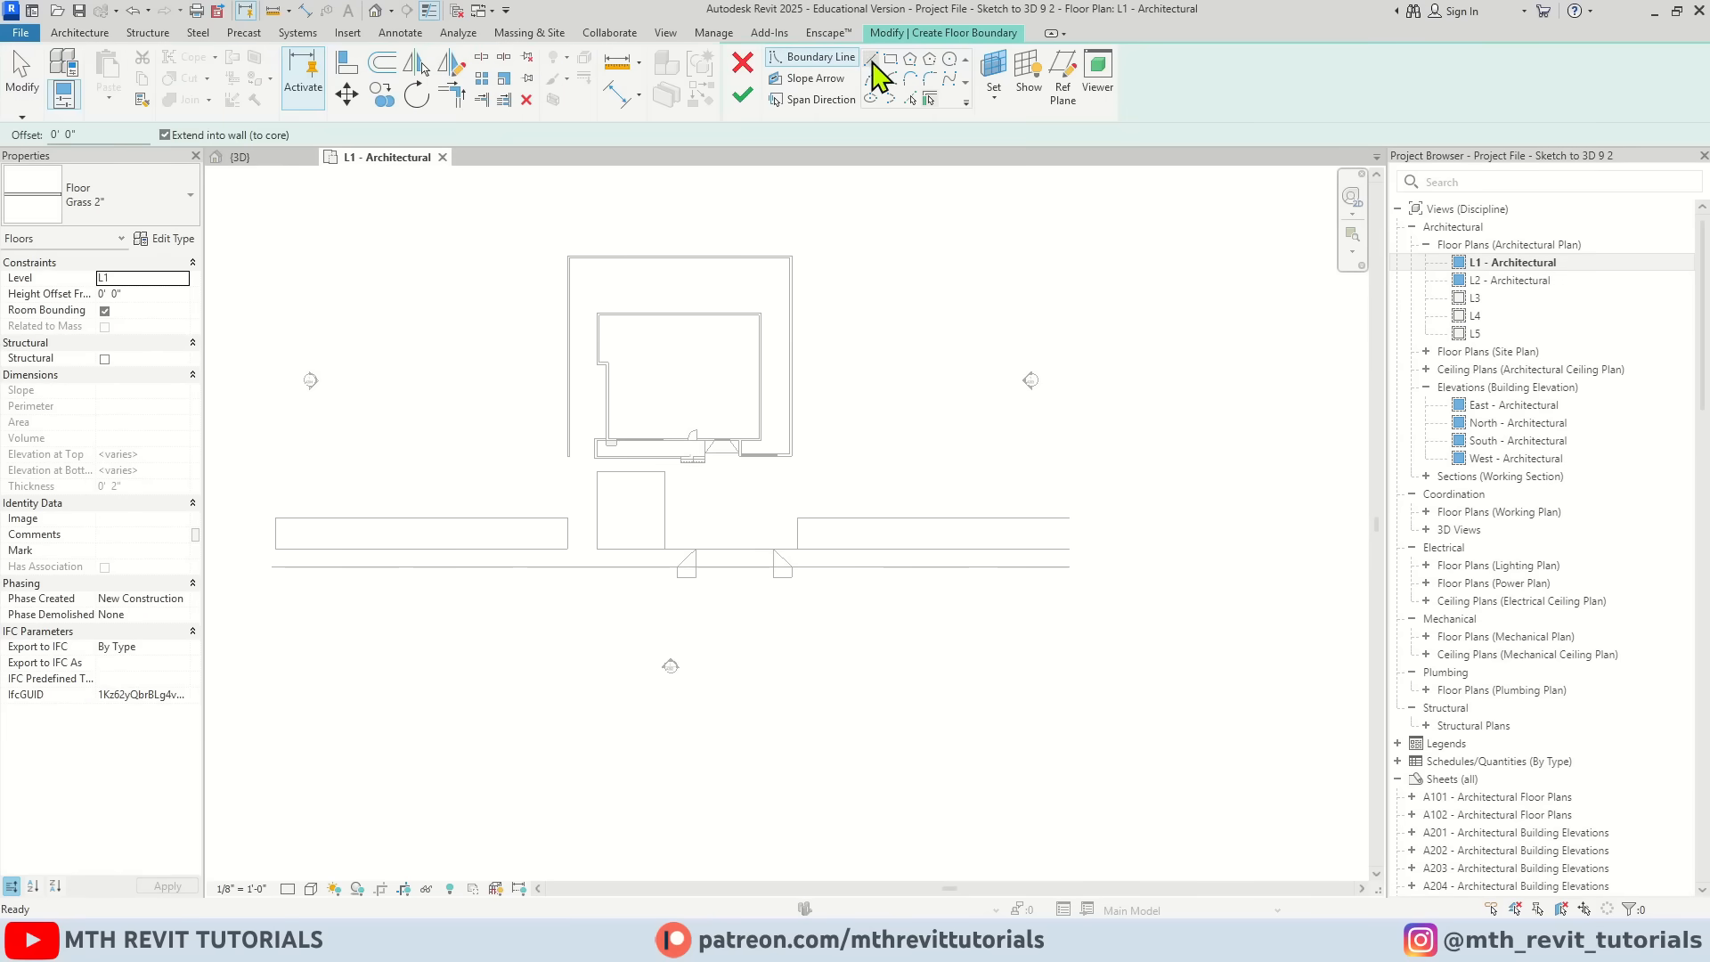
pyautogui.click(871, 60)
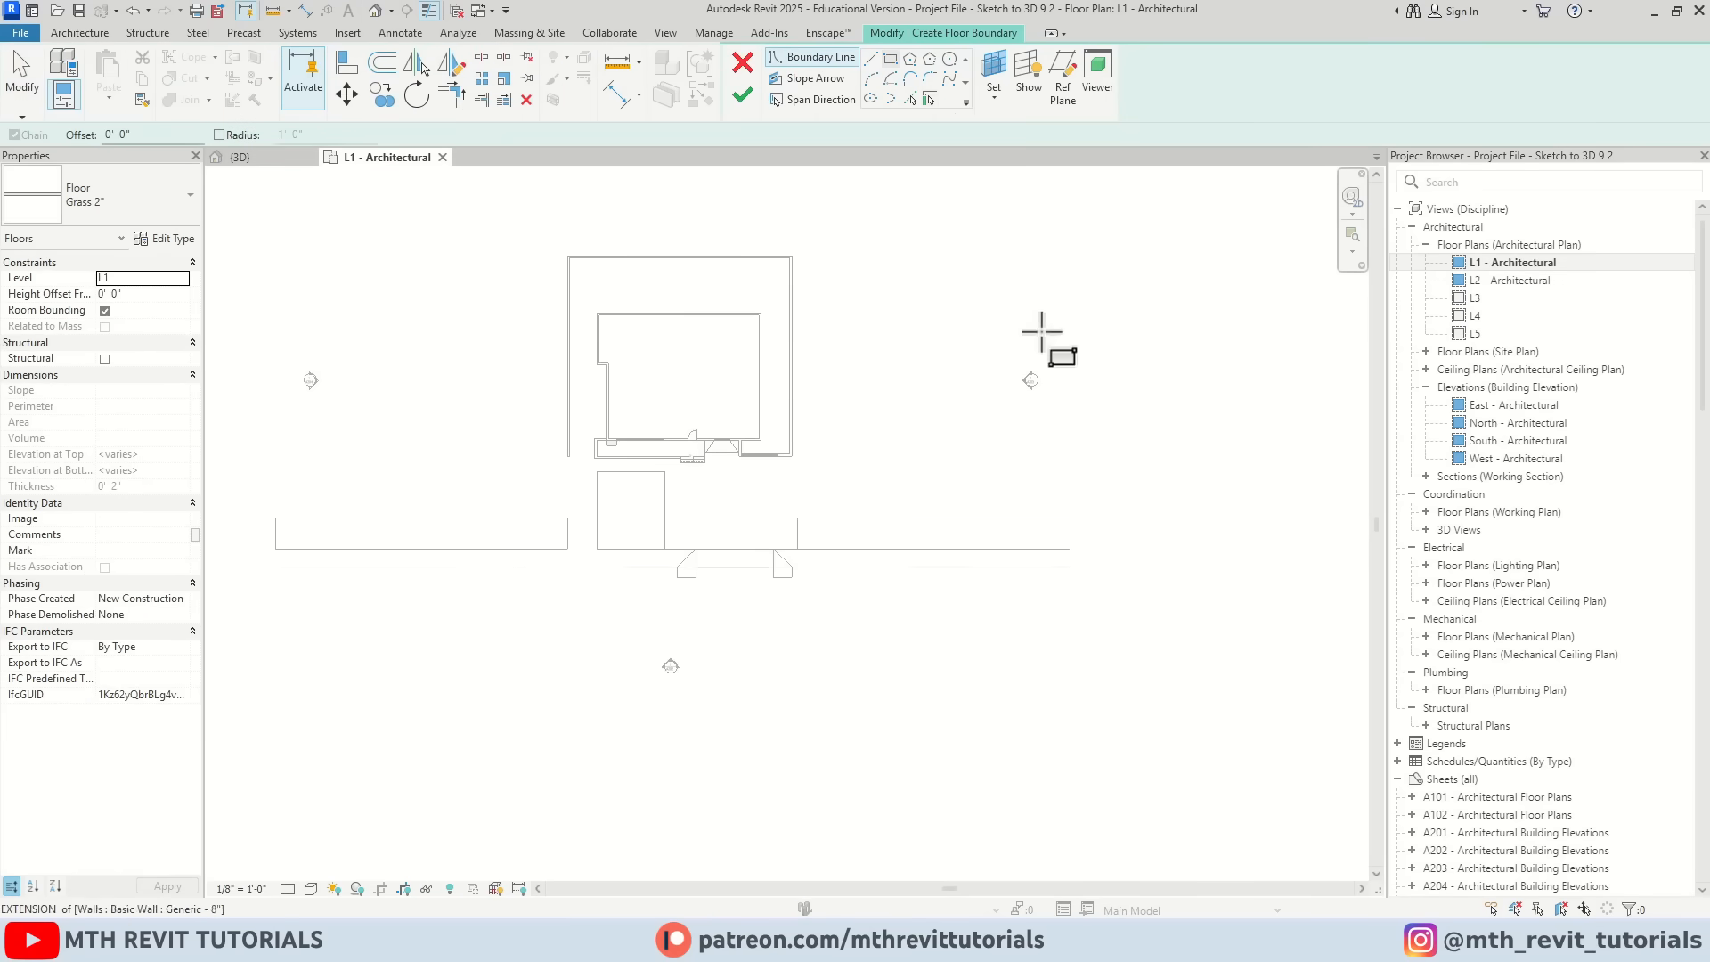
pyautogui.click(1070, 567)
pyautogui.click(267, 812)
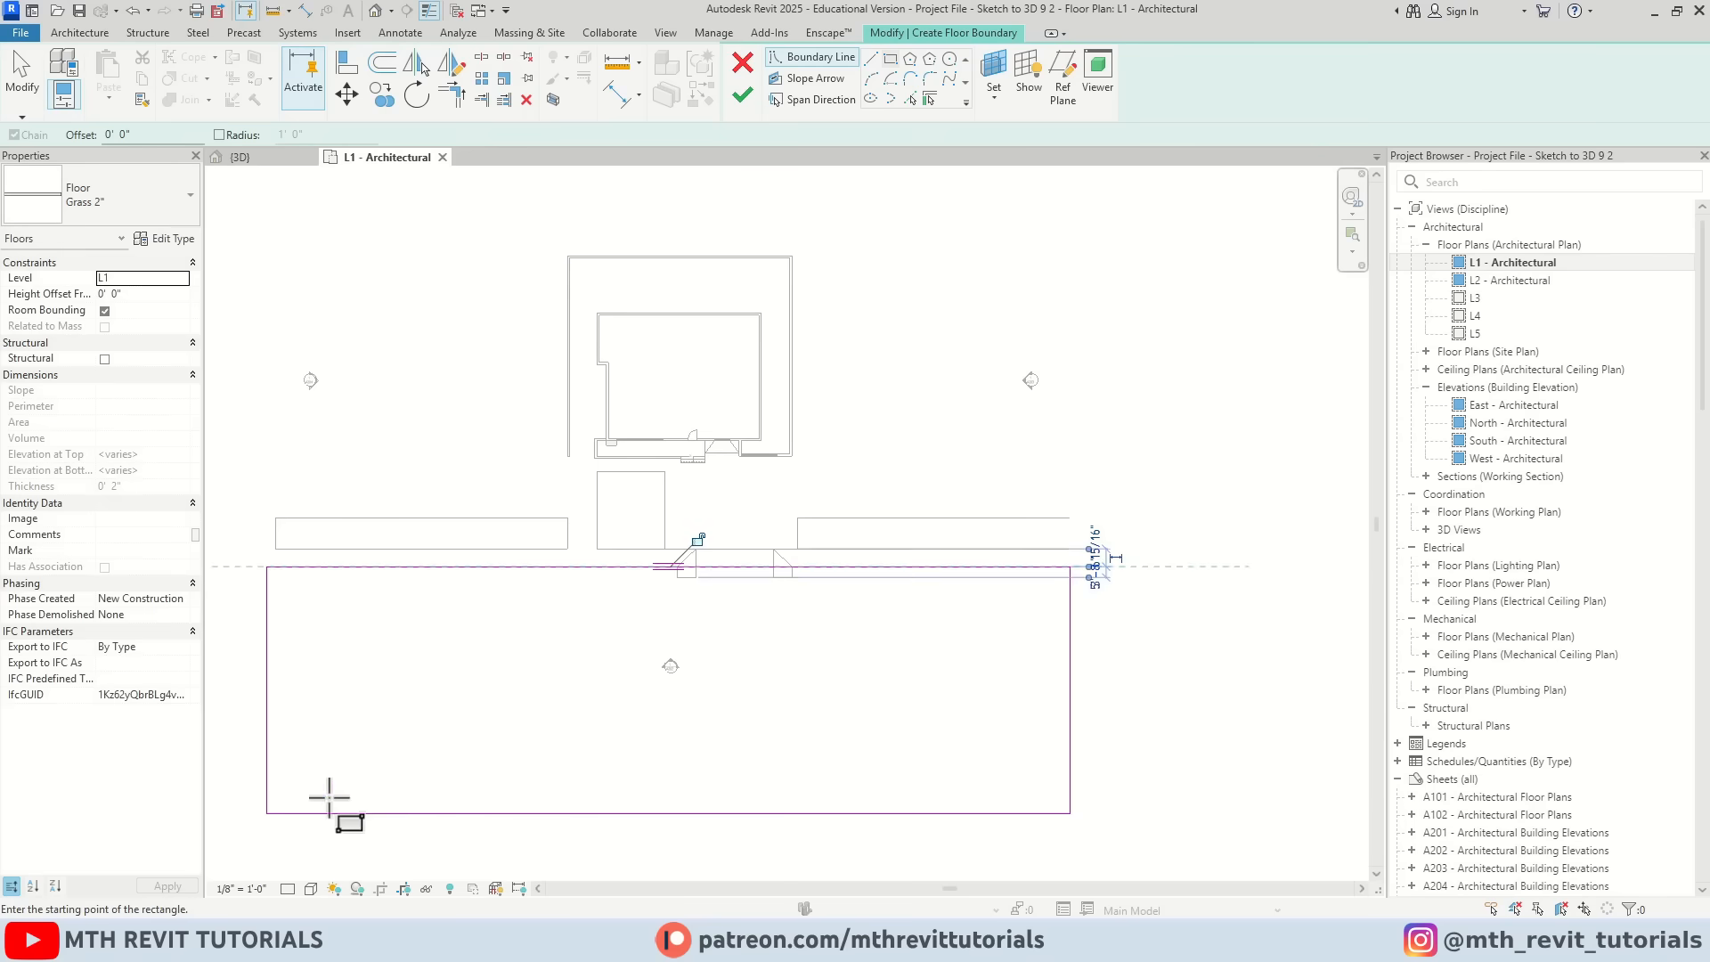
pyautogui.press('Escape')
pyautogui.click(743, 93)
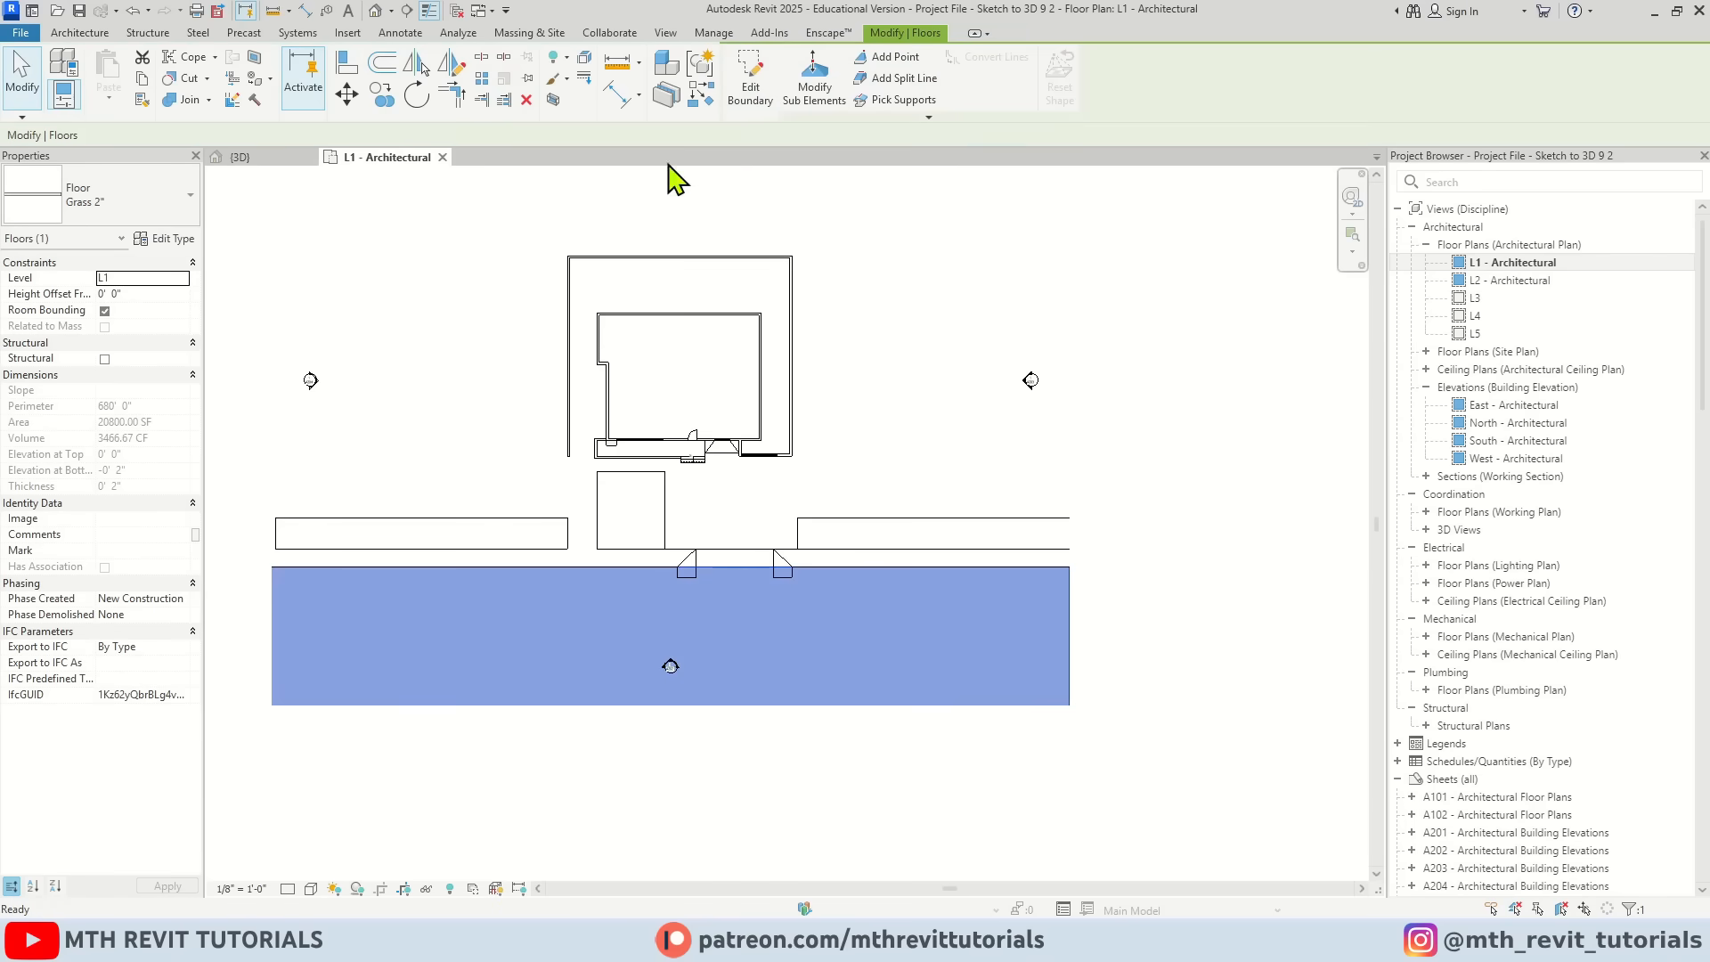
# Step: Duplicate the new floor's Grass 2" type as Road 2" and apply it
pyautogui.click(166, 239)
pyautogui.click(1039, 190)
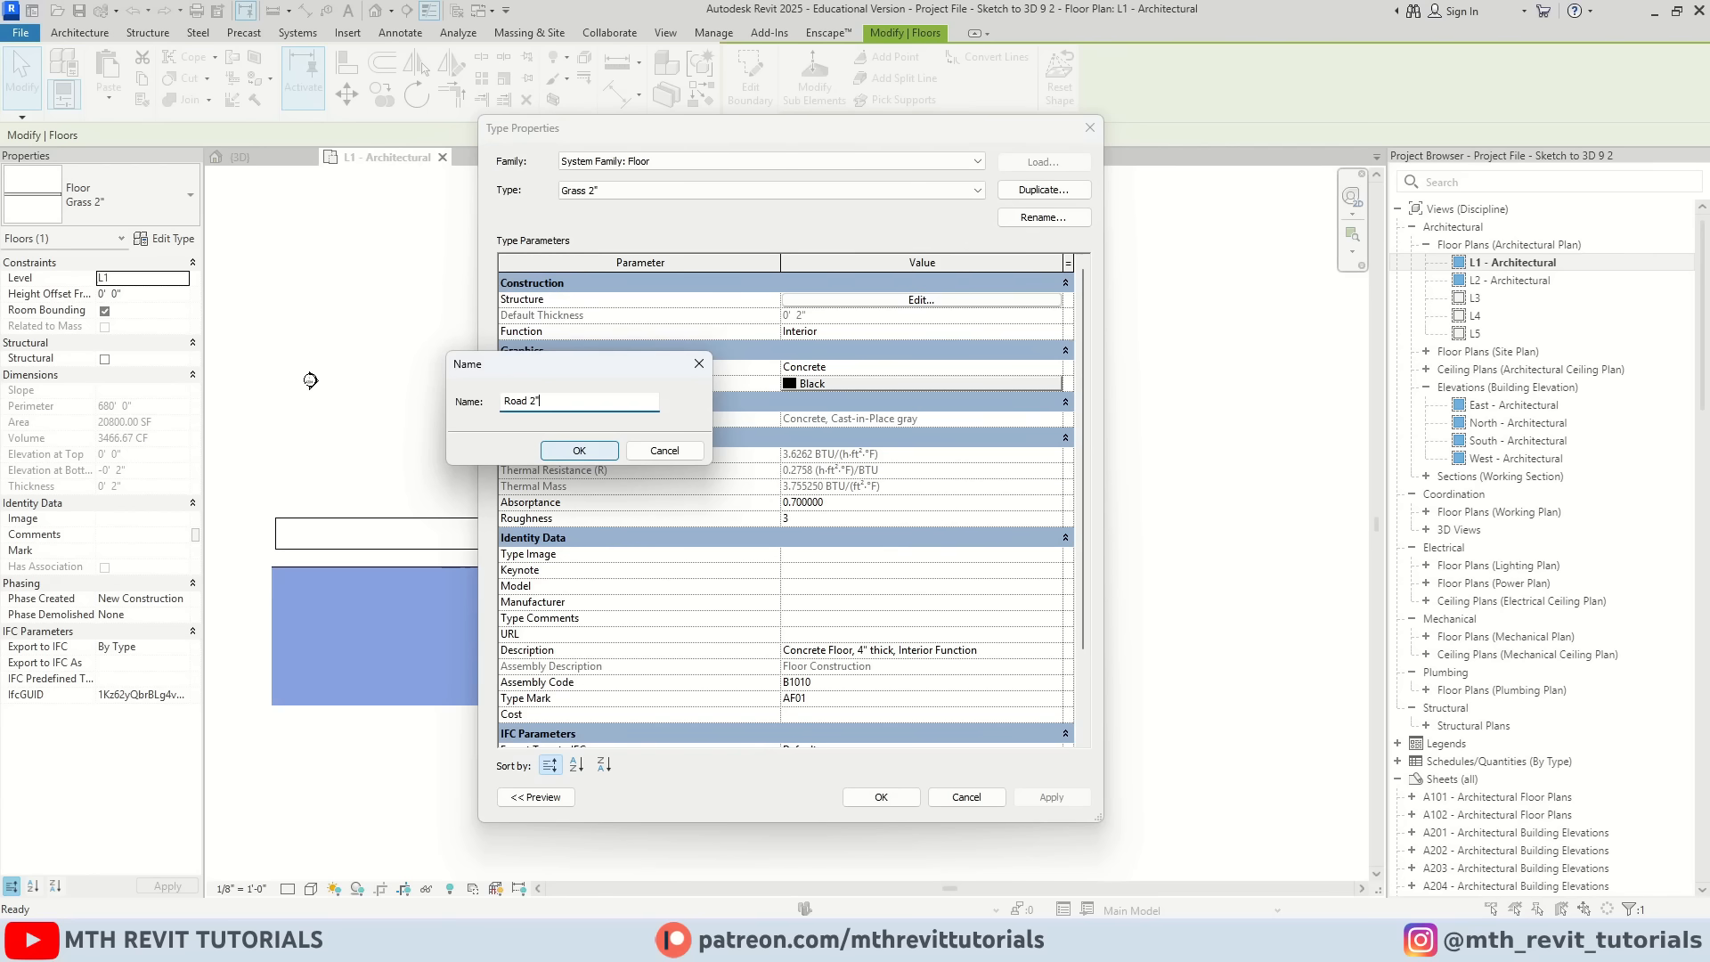
pyautogui.click(578, 451)
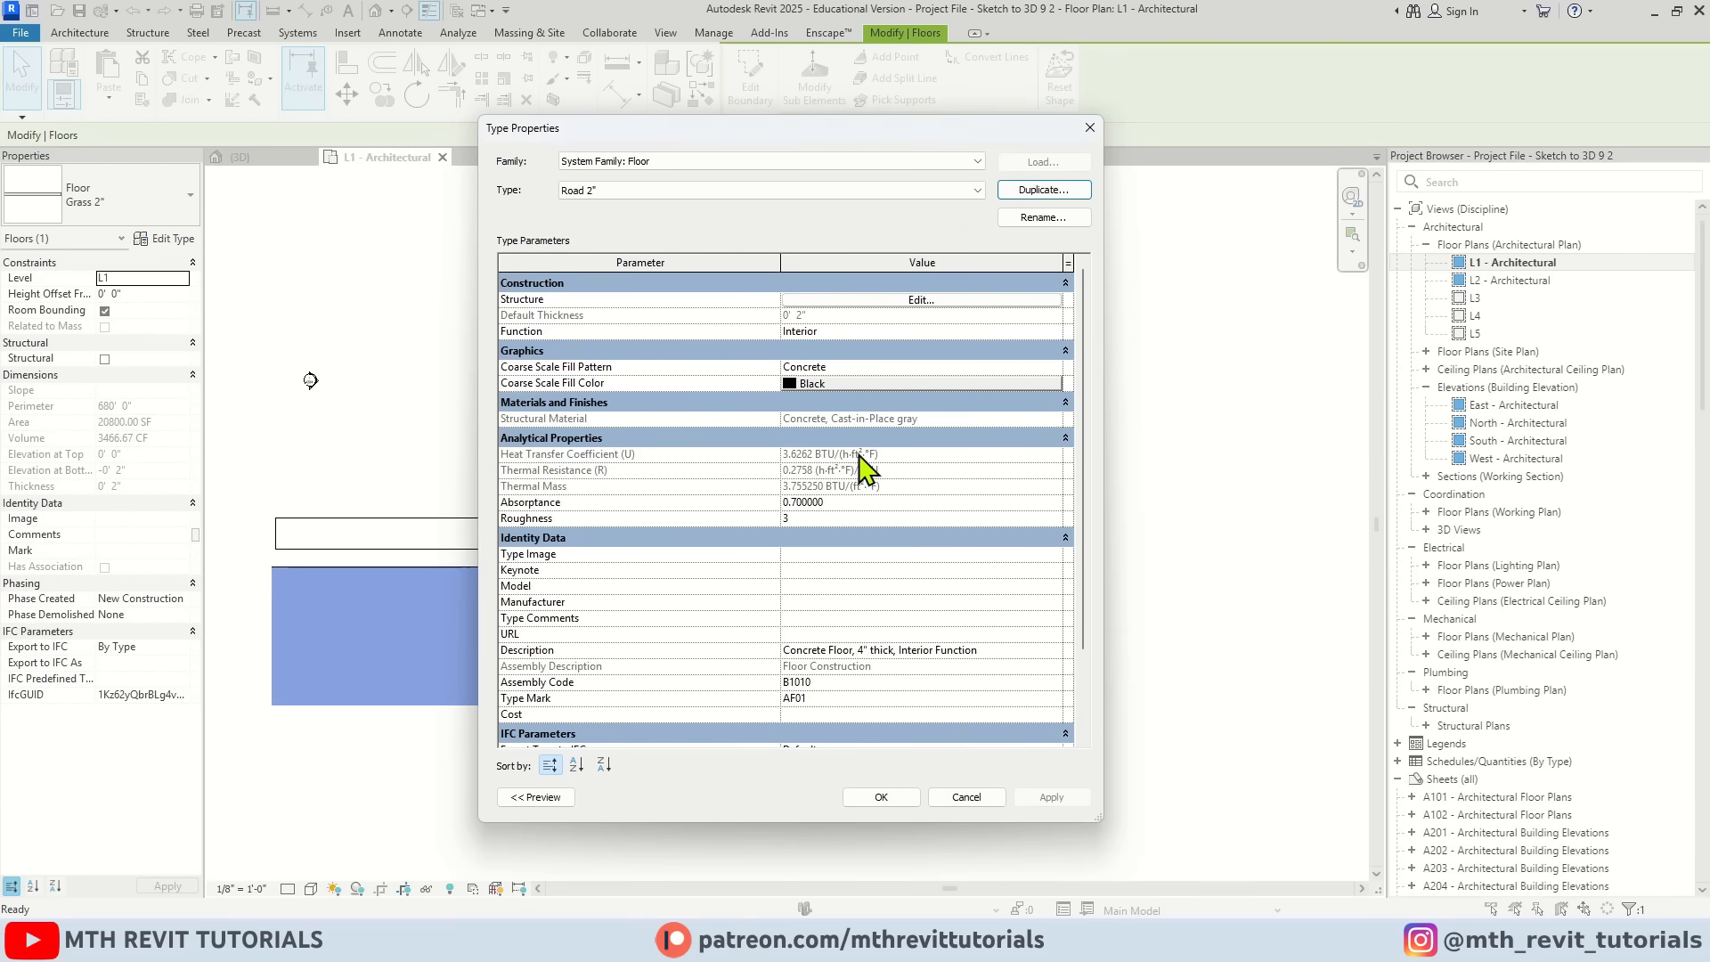
pyautogui.click(879, 798)
# Step: In the 3D view, set the road floor's height offset from level to -6"
pyautogui.click(376, 10)
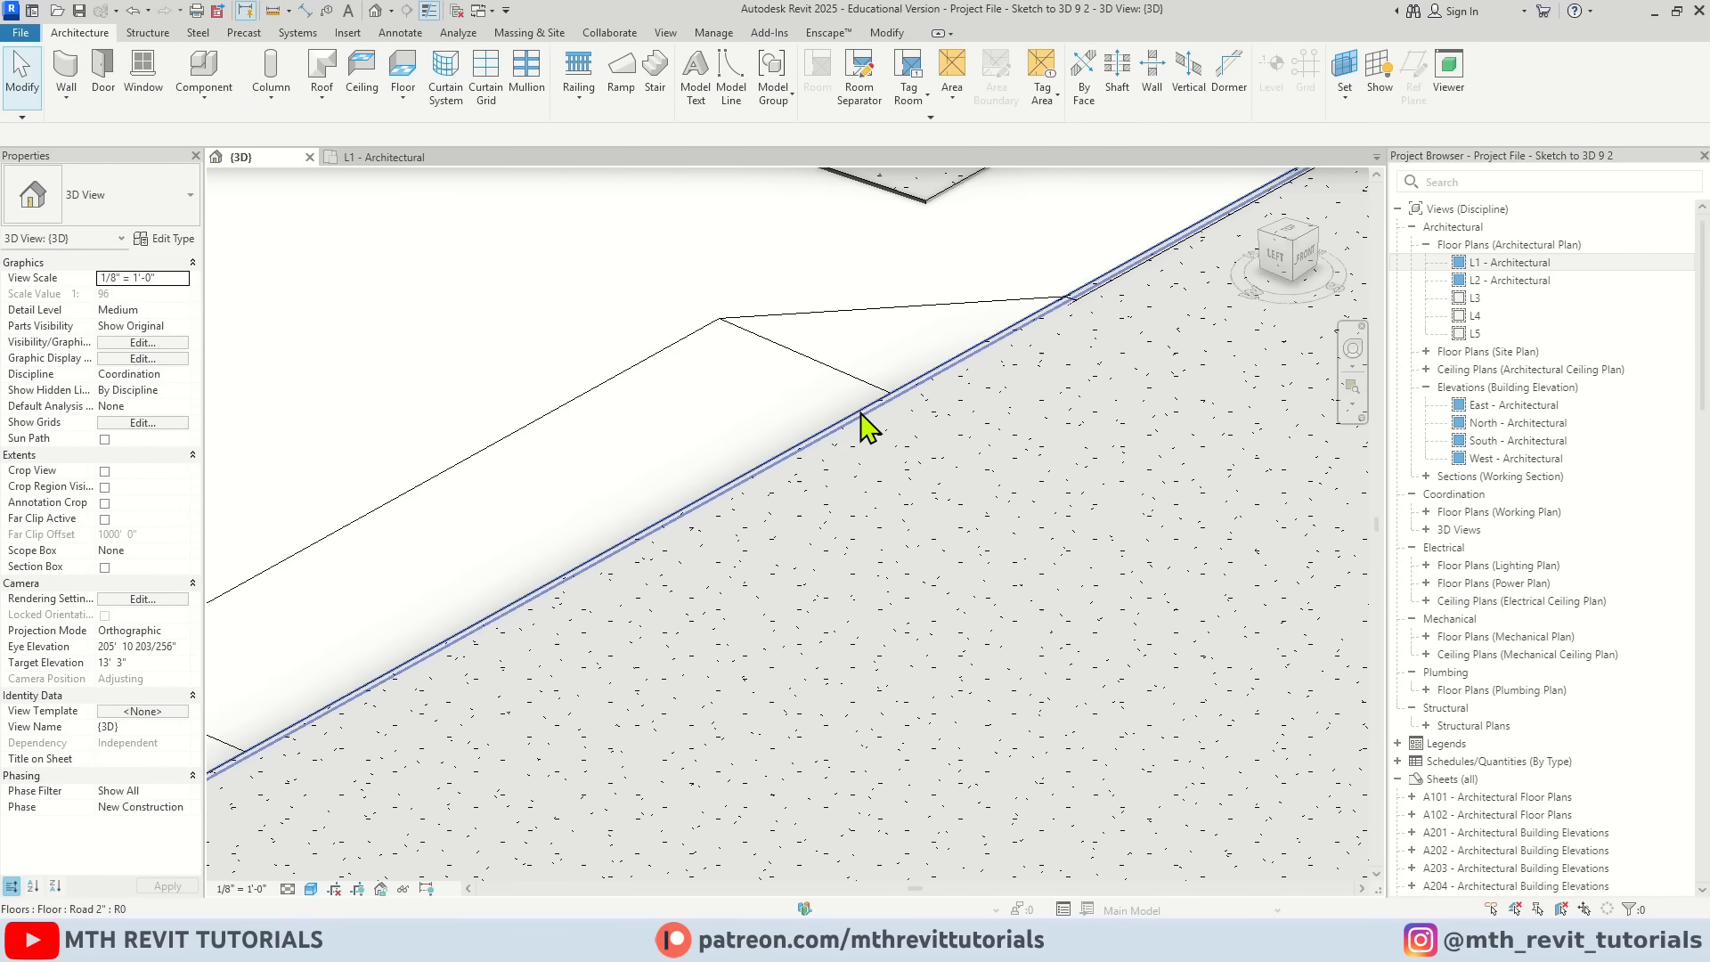
pyautogui.click(869, 427)
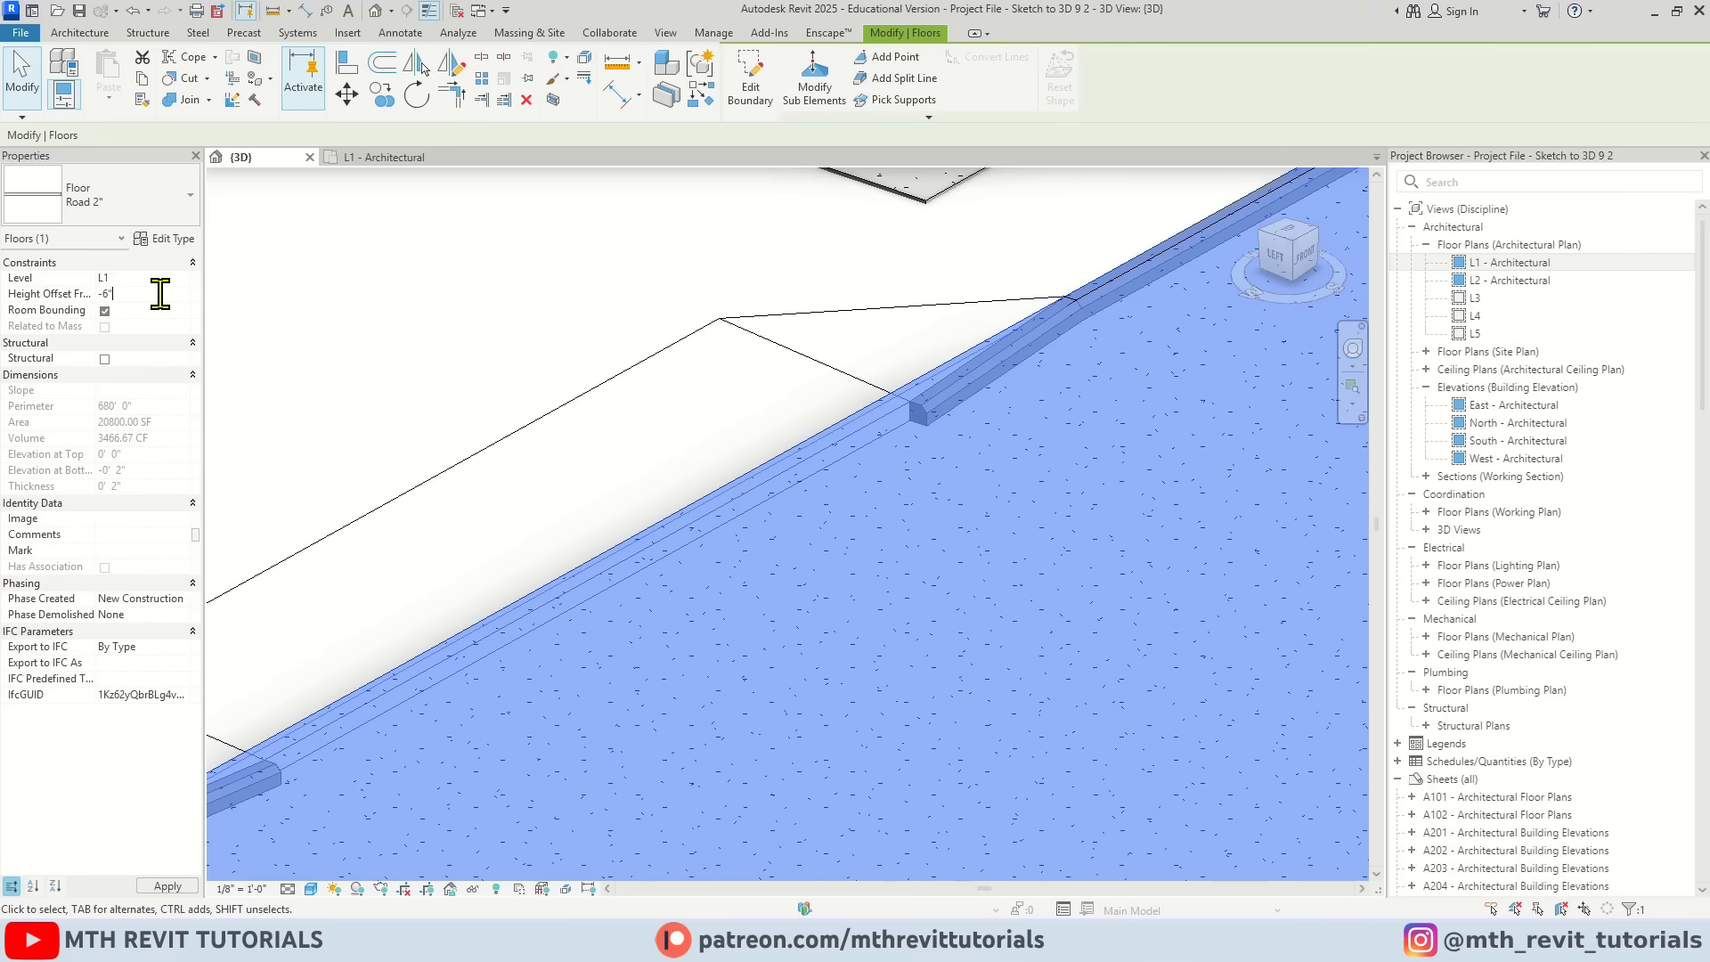
pyautogui.press('Escape')
# Step: From the top view, mirror the sidewalk, grass areas and curb across the road, deleting the elements that cause errors
pyautogui.keyDown('shift'); pyautogui.moveTo(964, 425); pyautogui.dragTo(882, 667, button='middle'); pyautogui.keyUp('shift')
pyautogui.scroll(-3, 628, 623)
pyautogui.moveTo(882, 668); pyautogui.dragTo(910, 710, button='middle')
pyautogui.click(1285, 239)
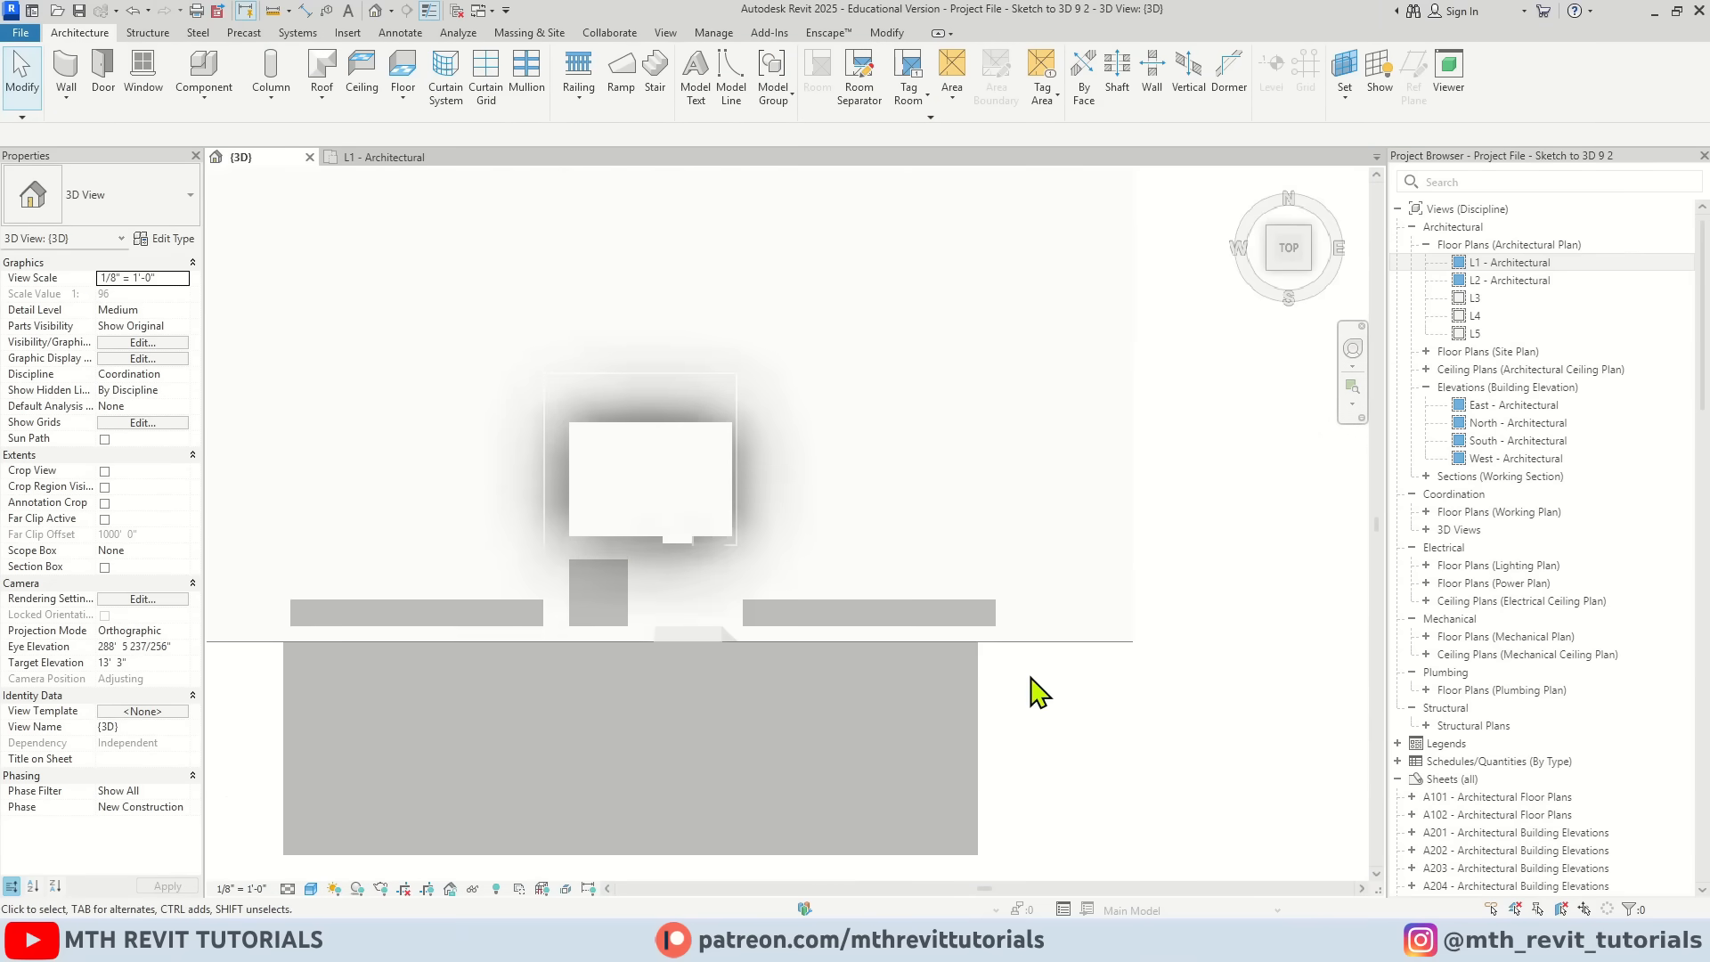
pyautogui.moveTo(1000, 610); pyautogui.dragTo(730, 630)
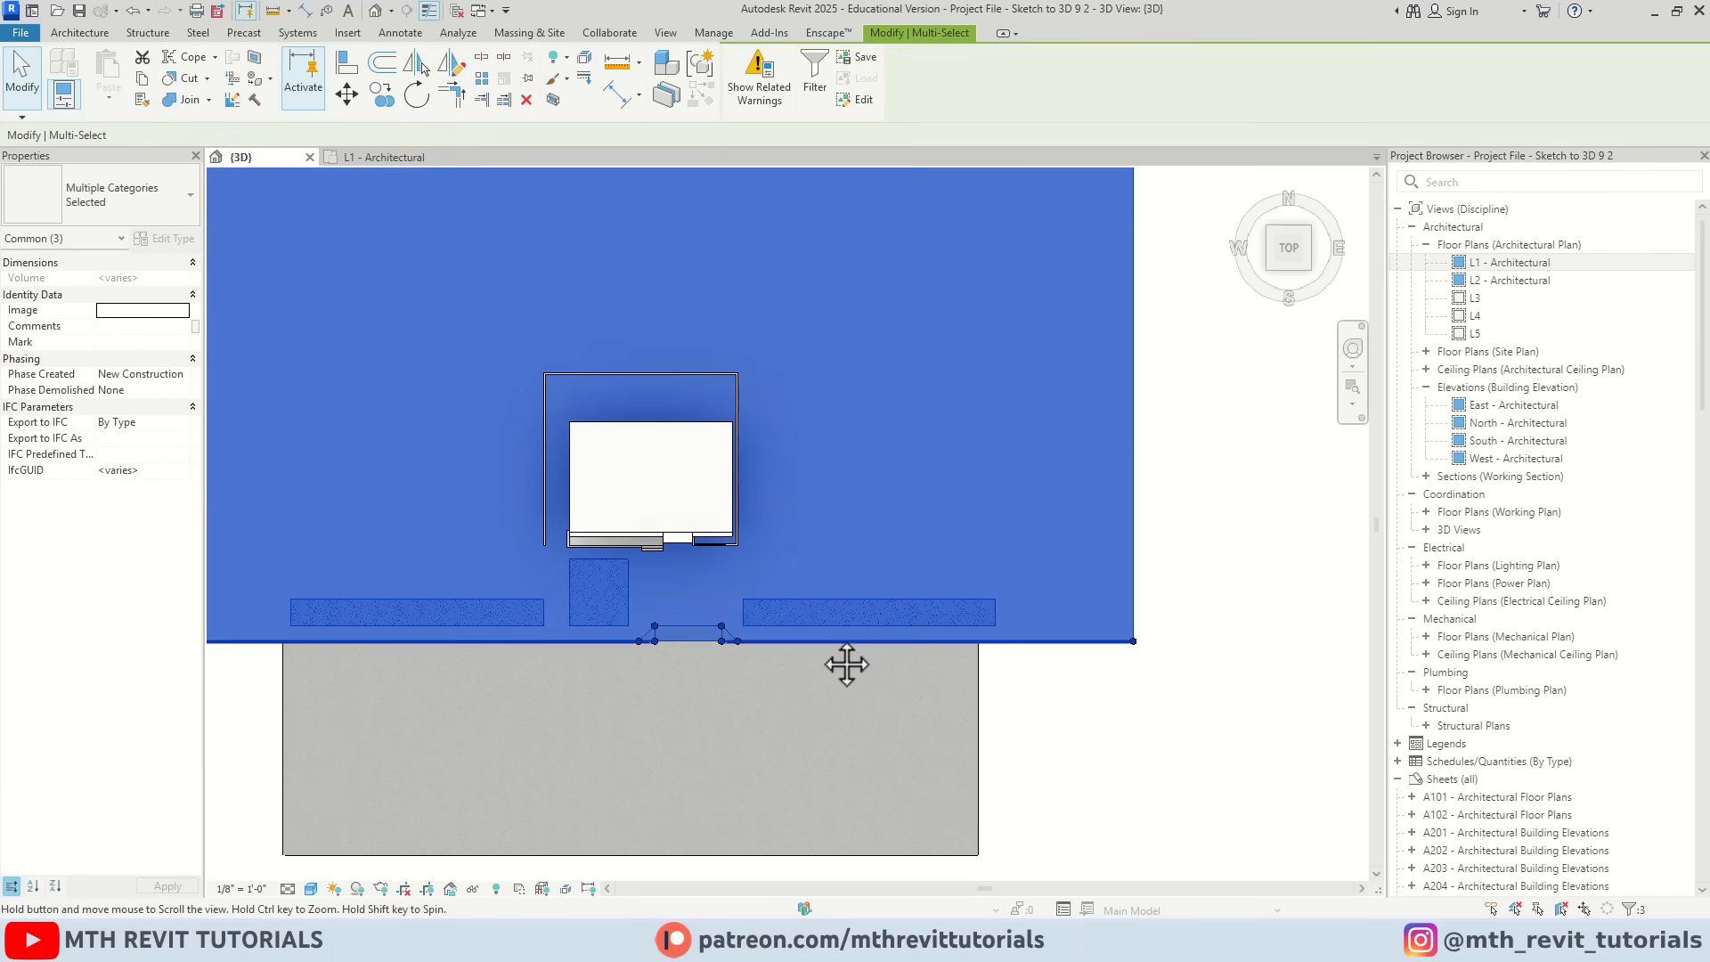
pyautogui.moveTo(846, 665); pyautogui.dragTo(853, 608, button='middle')
pyautogui.press('d')
pyautogui.press('m')
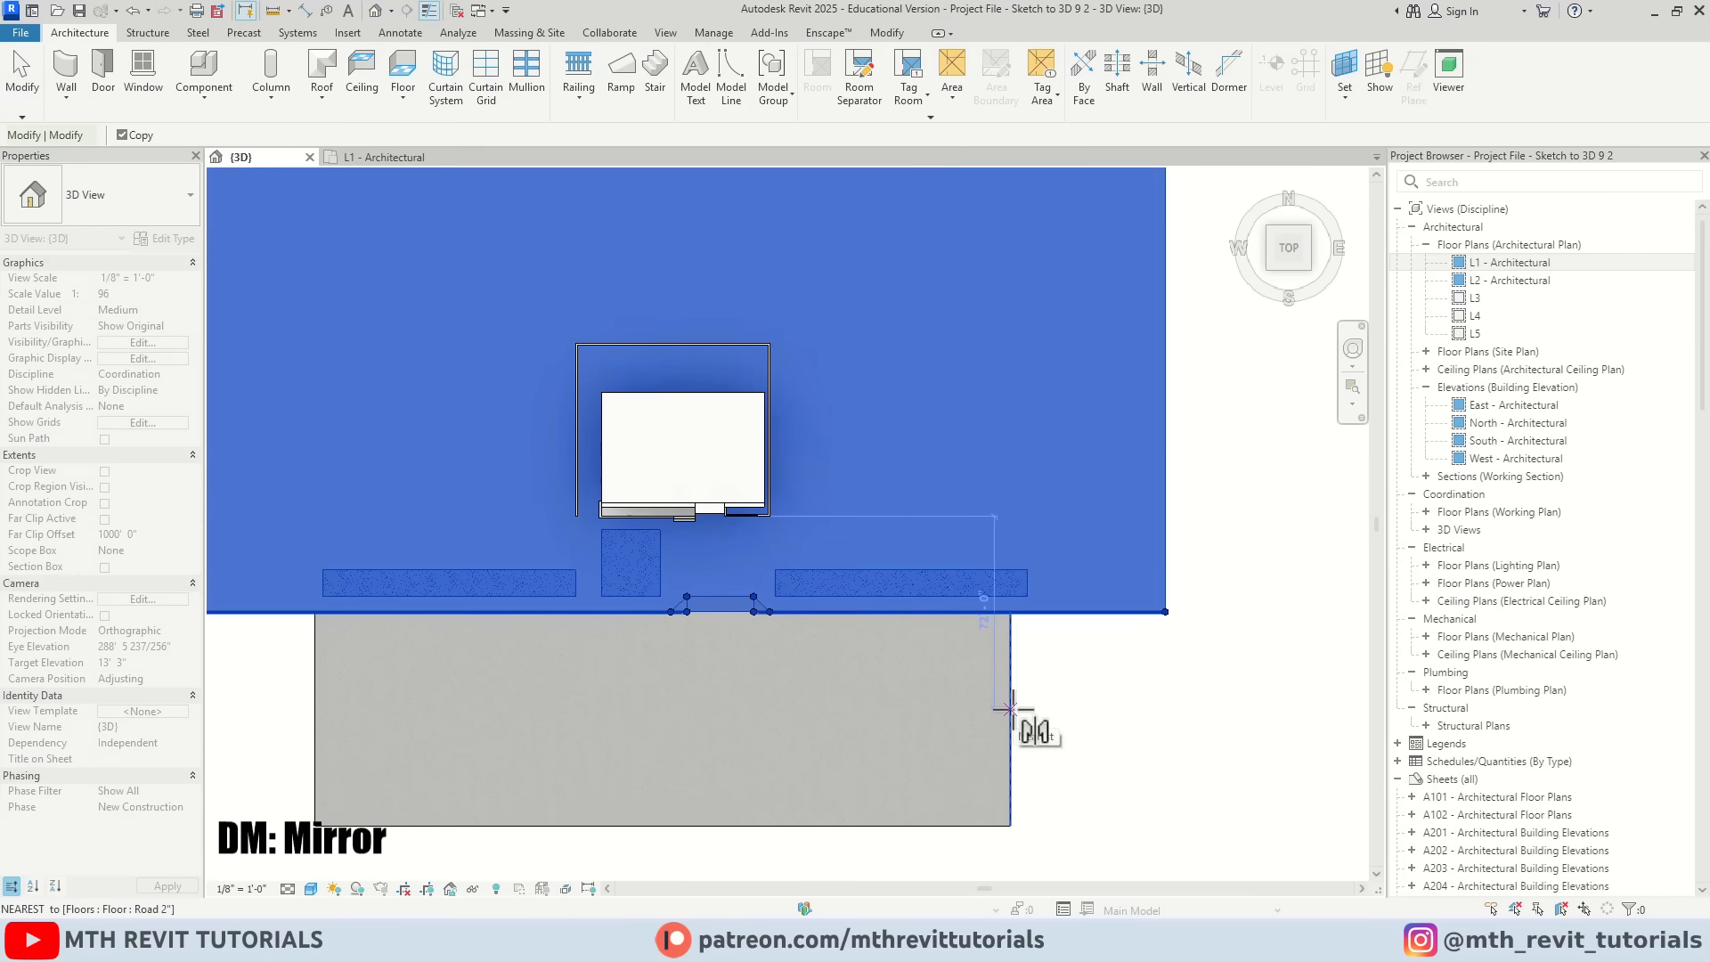
pyautogui.click(1015, 697)
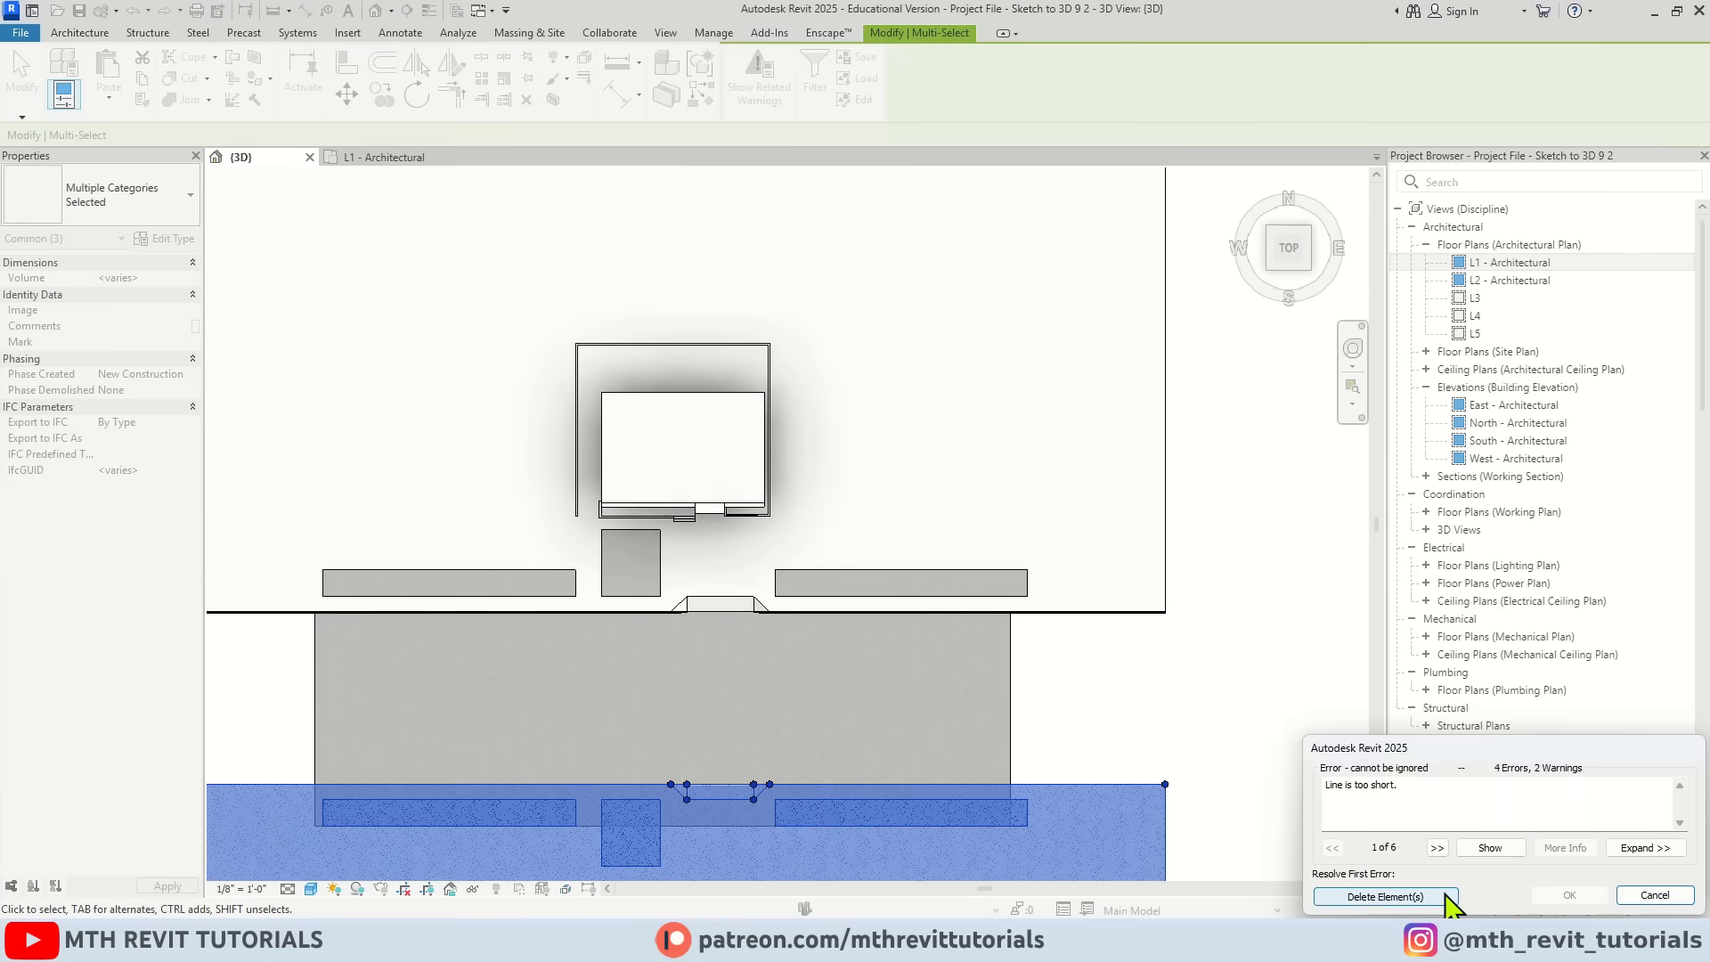
pyautogui.click(1385, 895)
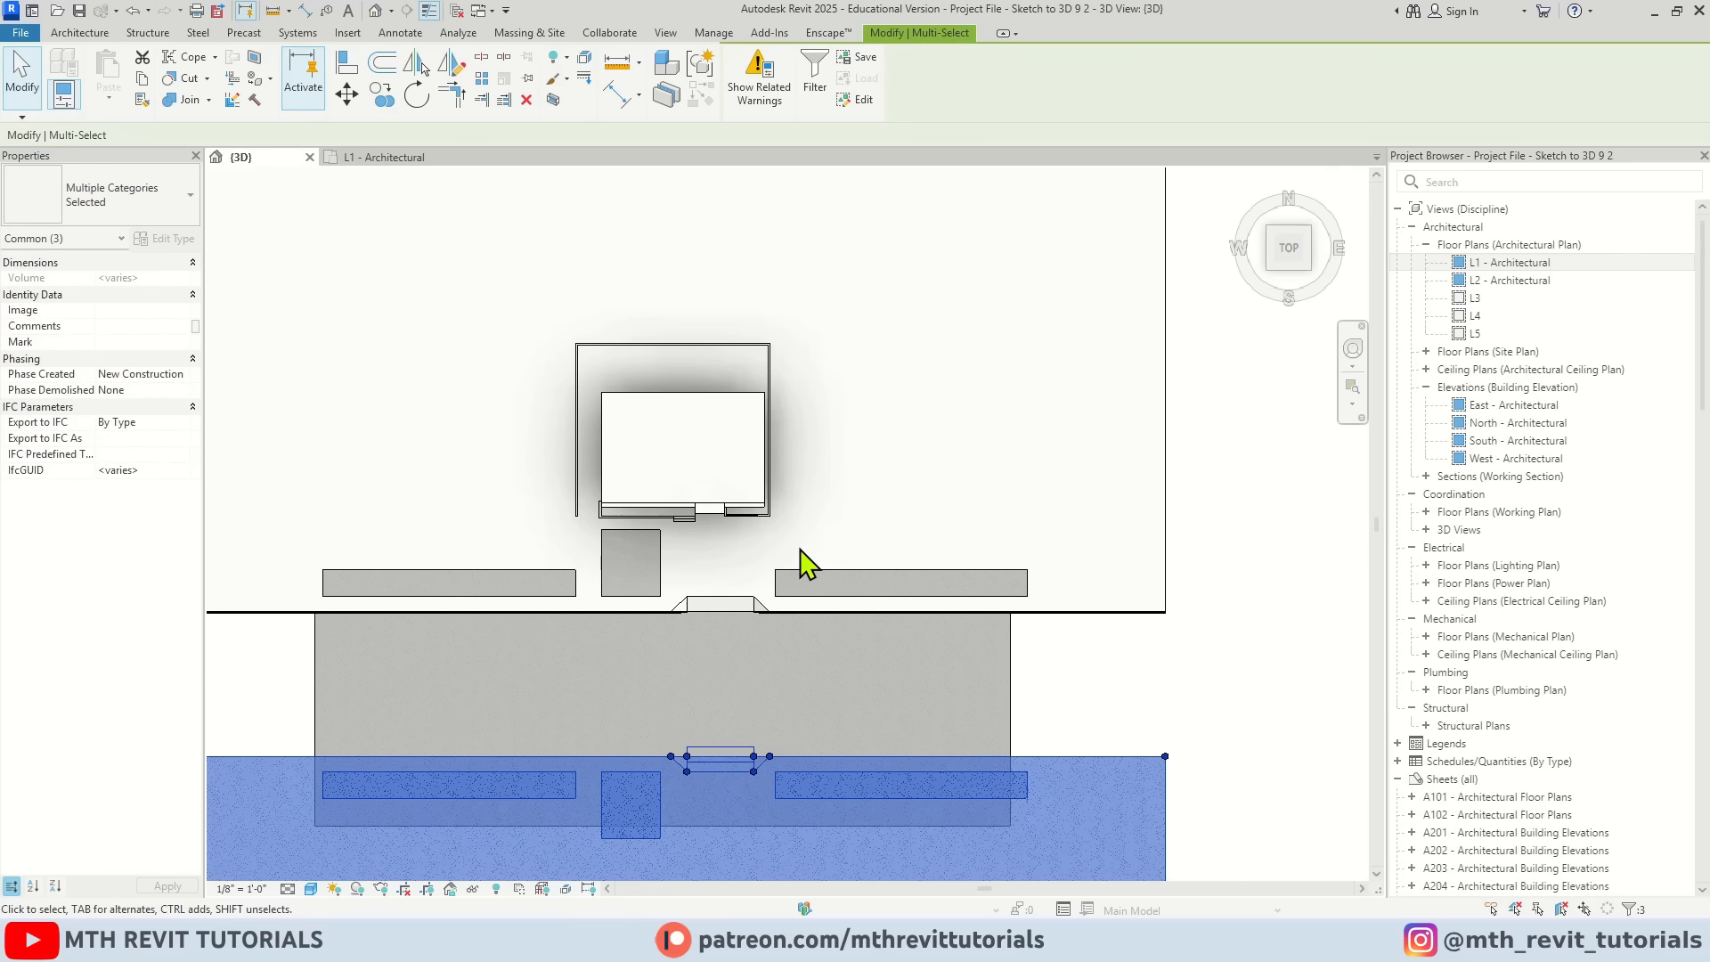
pyautogui.scroll(-2, 806, 561)
pyautogui.press('Escape')
pyautogui.scroll(1, 904, 701)
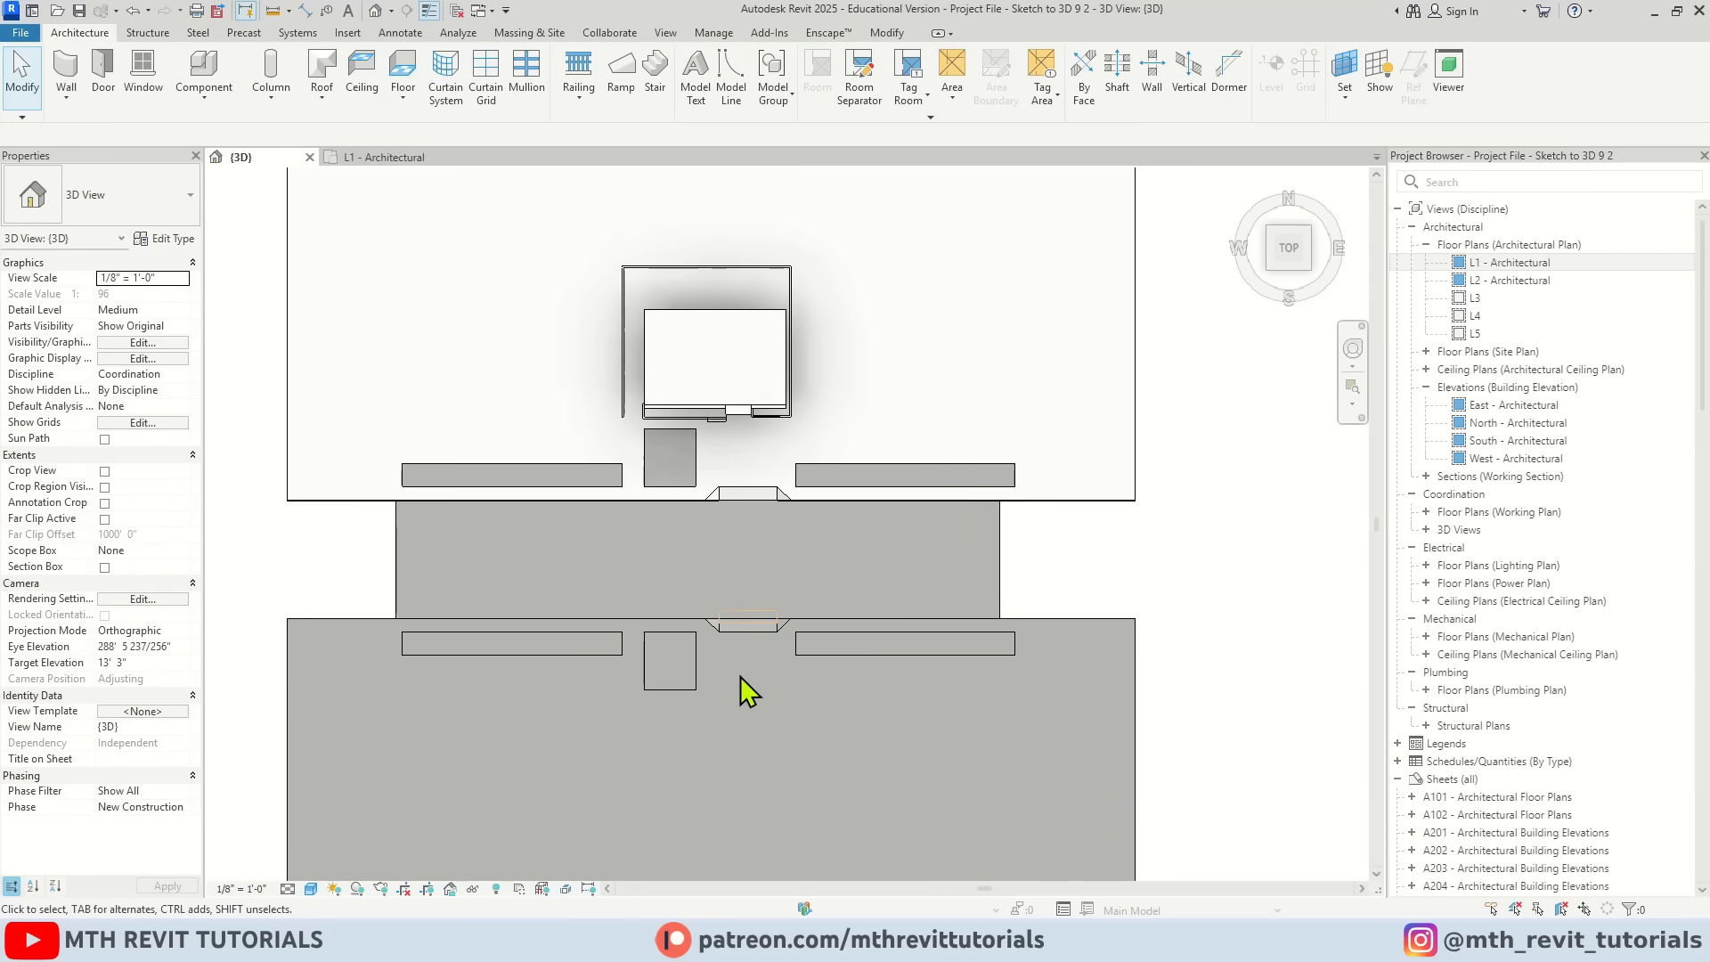
# Step: Reset the mirrored sidewalk slab's shape and delete the leftover generic model at its driveway location
pyautogui.scroll(1, 703, 623)
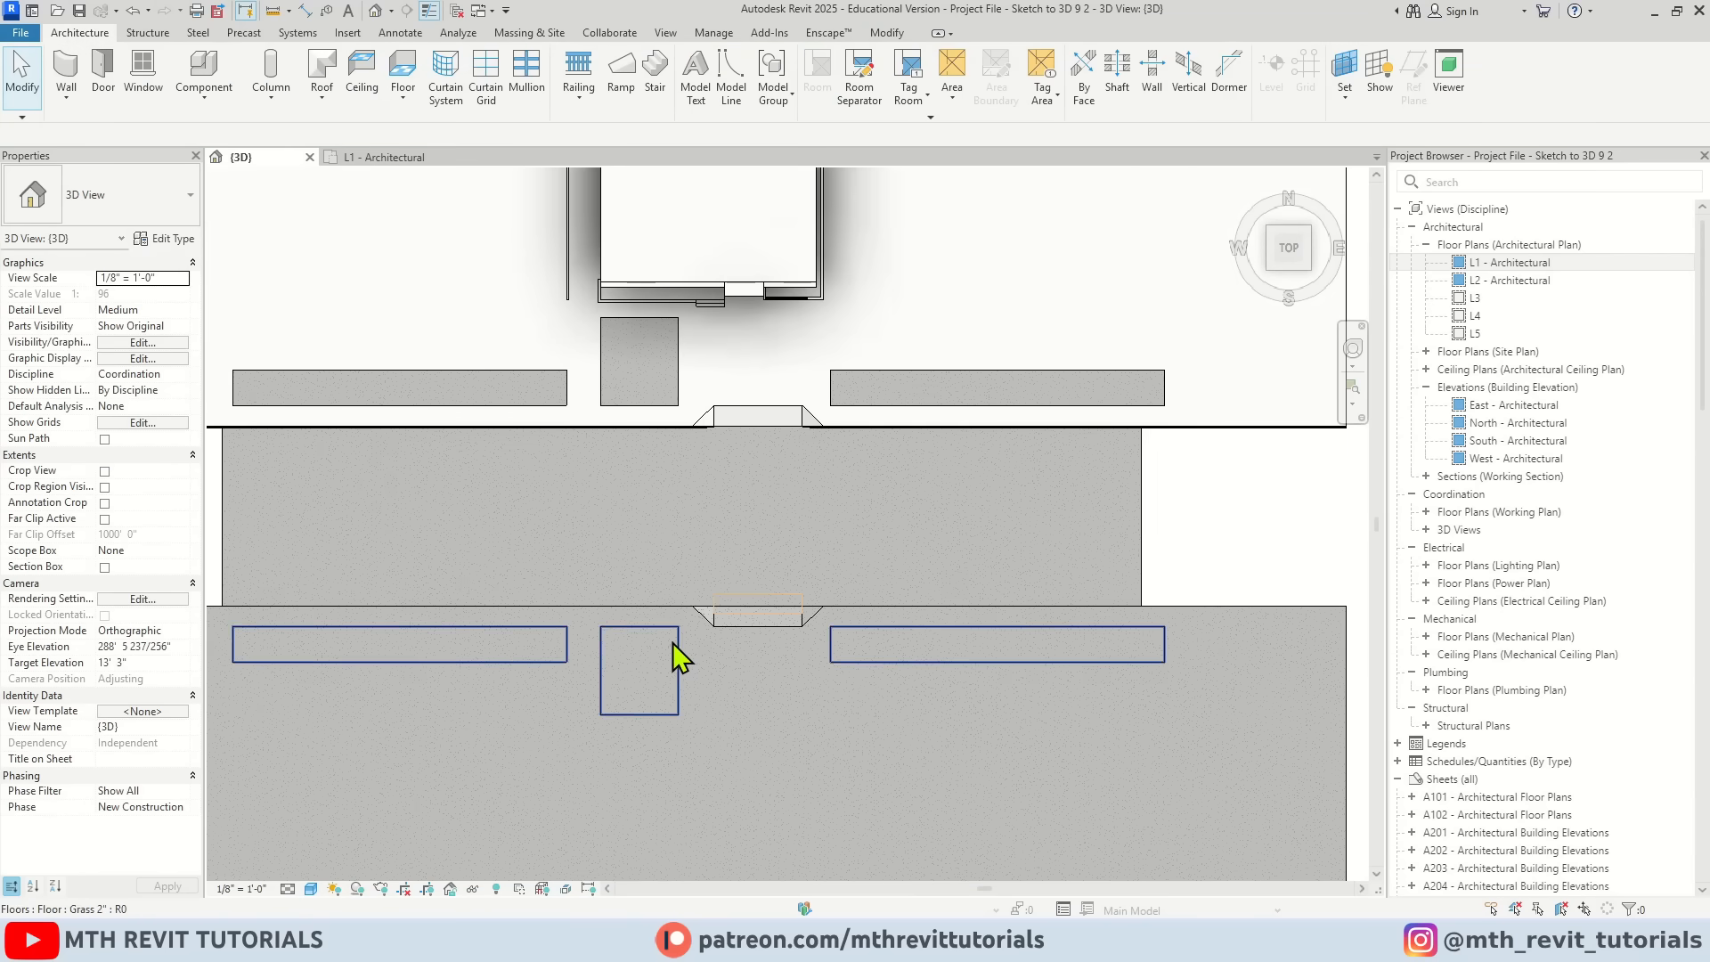
pyautogui.scroll(3, 783, 633)
pyautogui.click(875, 596)
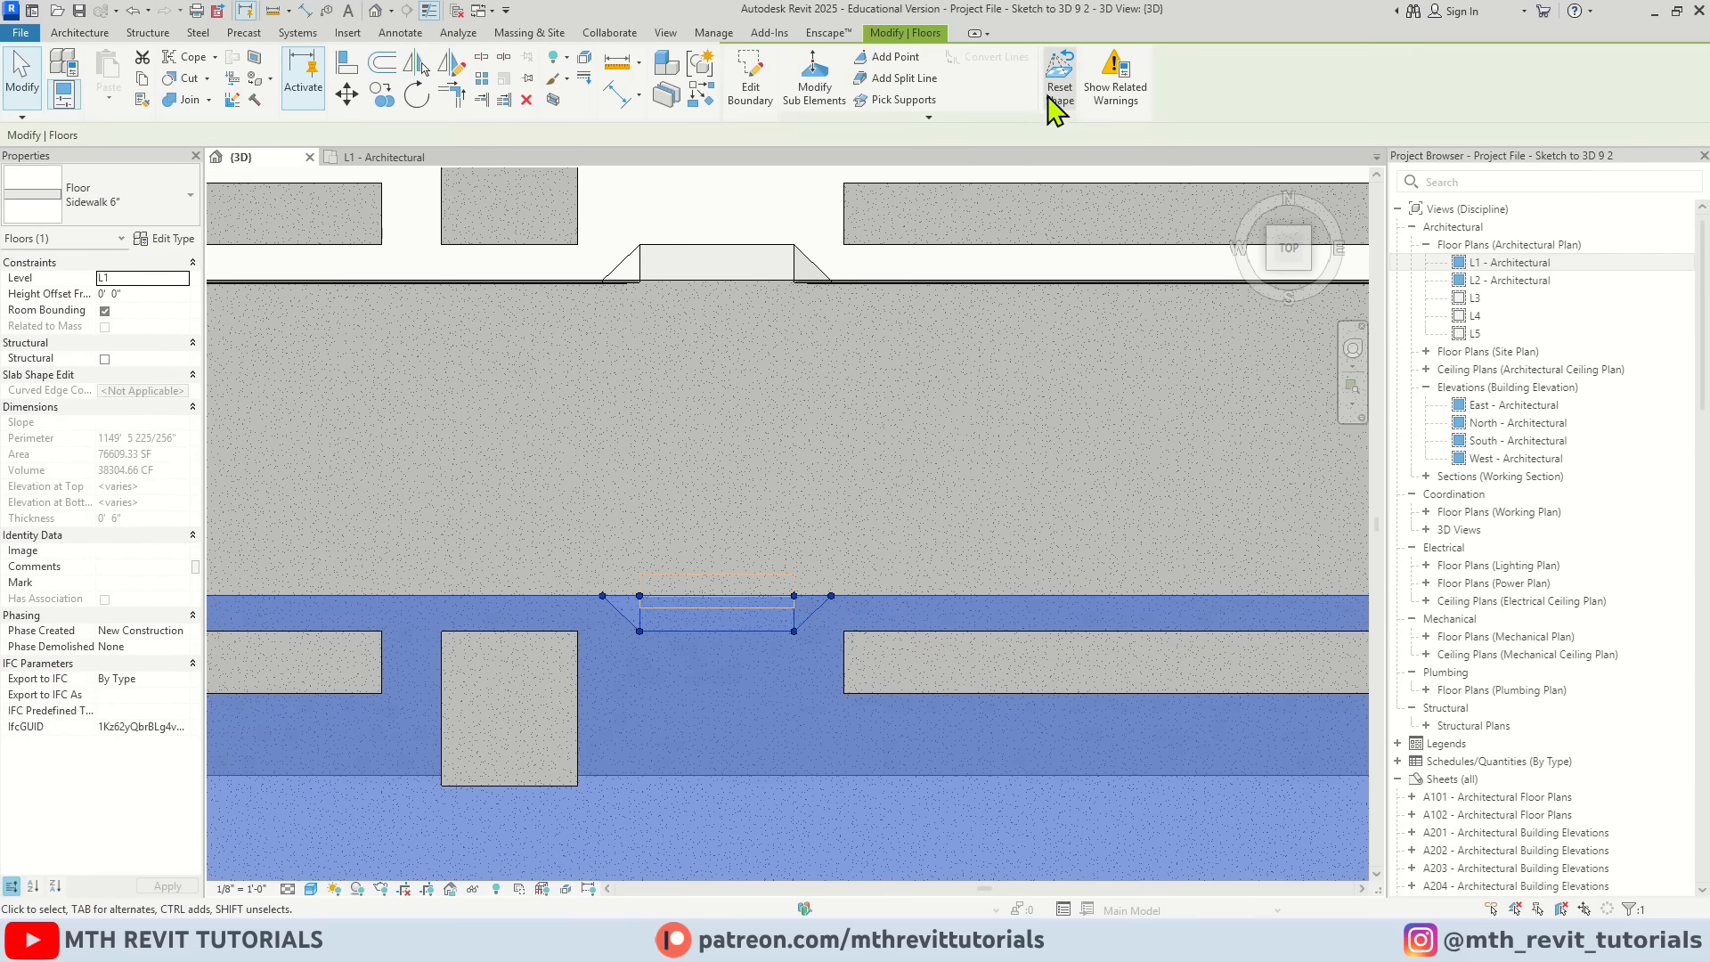
pyautogui.press('Escape')
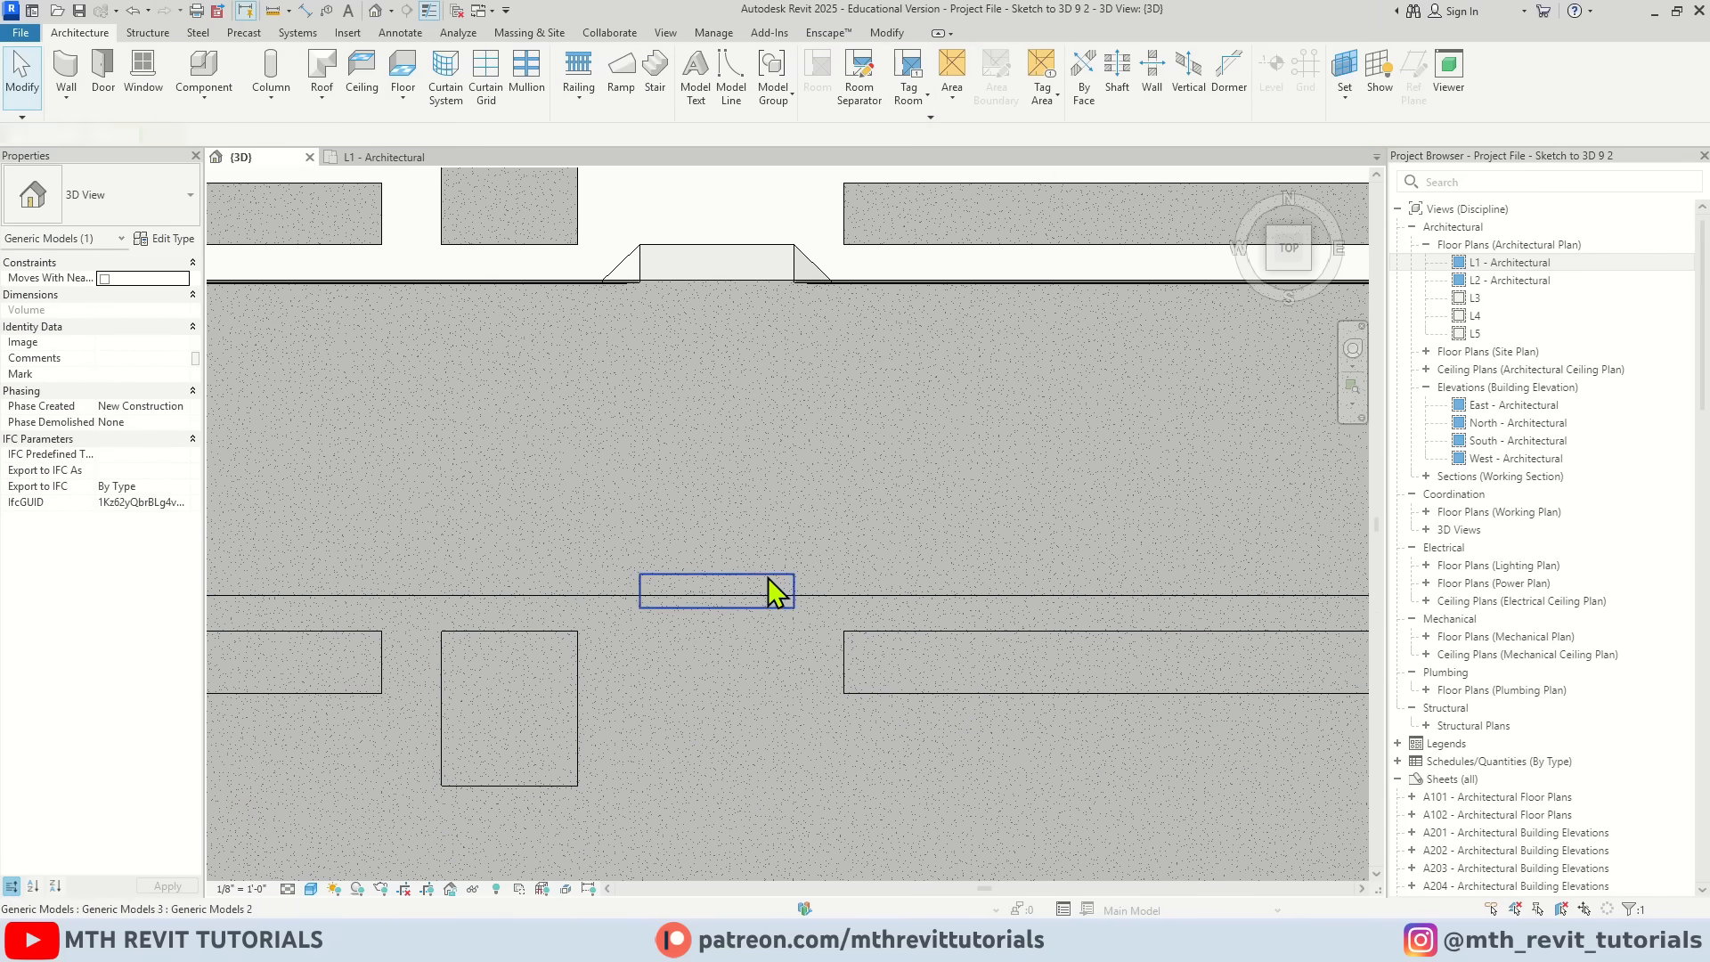
pyautogui.click(768, 587)
pyautogui.press('Delete')
pyautogui.scroll(-2, 764, 457)
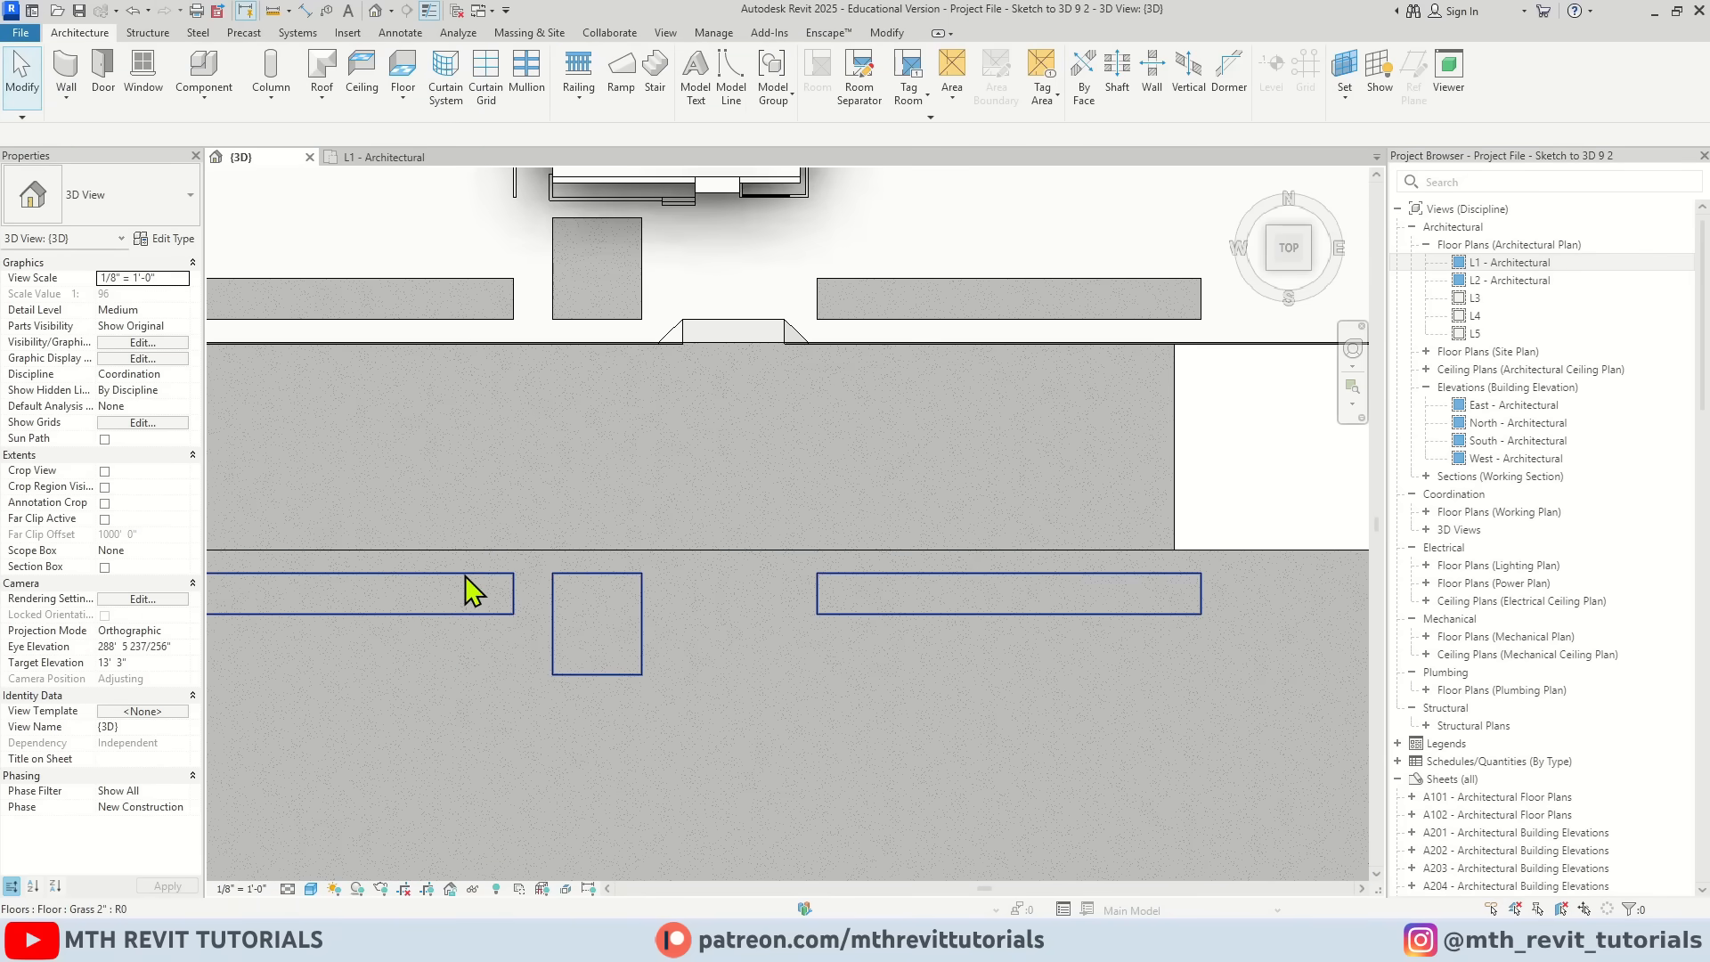
# Step: Edit the mirrored grass boundary: remove the square and the west strip, and stretch the east strip to the road's west end
pyautogui.doubleClick(618, 595)
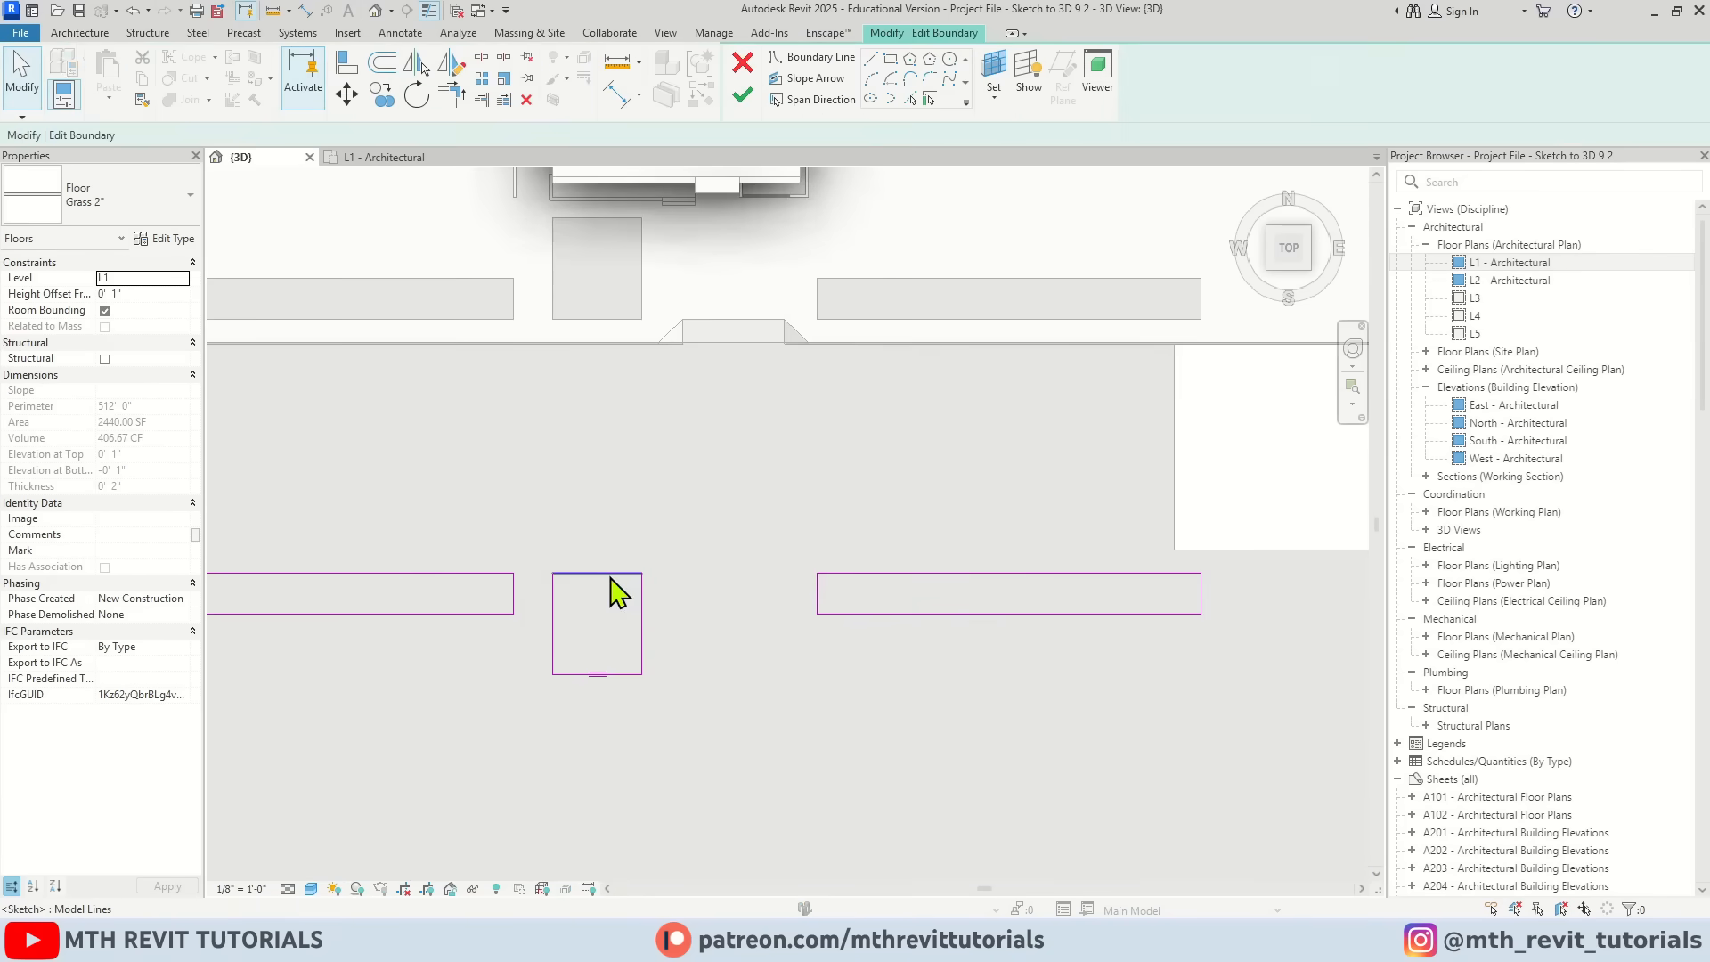
pyautogui.press('Delete')
pyautogui.scroll(-2, 610, 591)
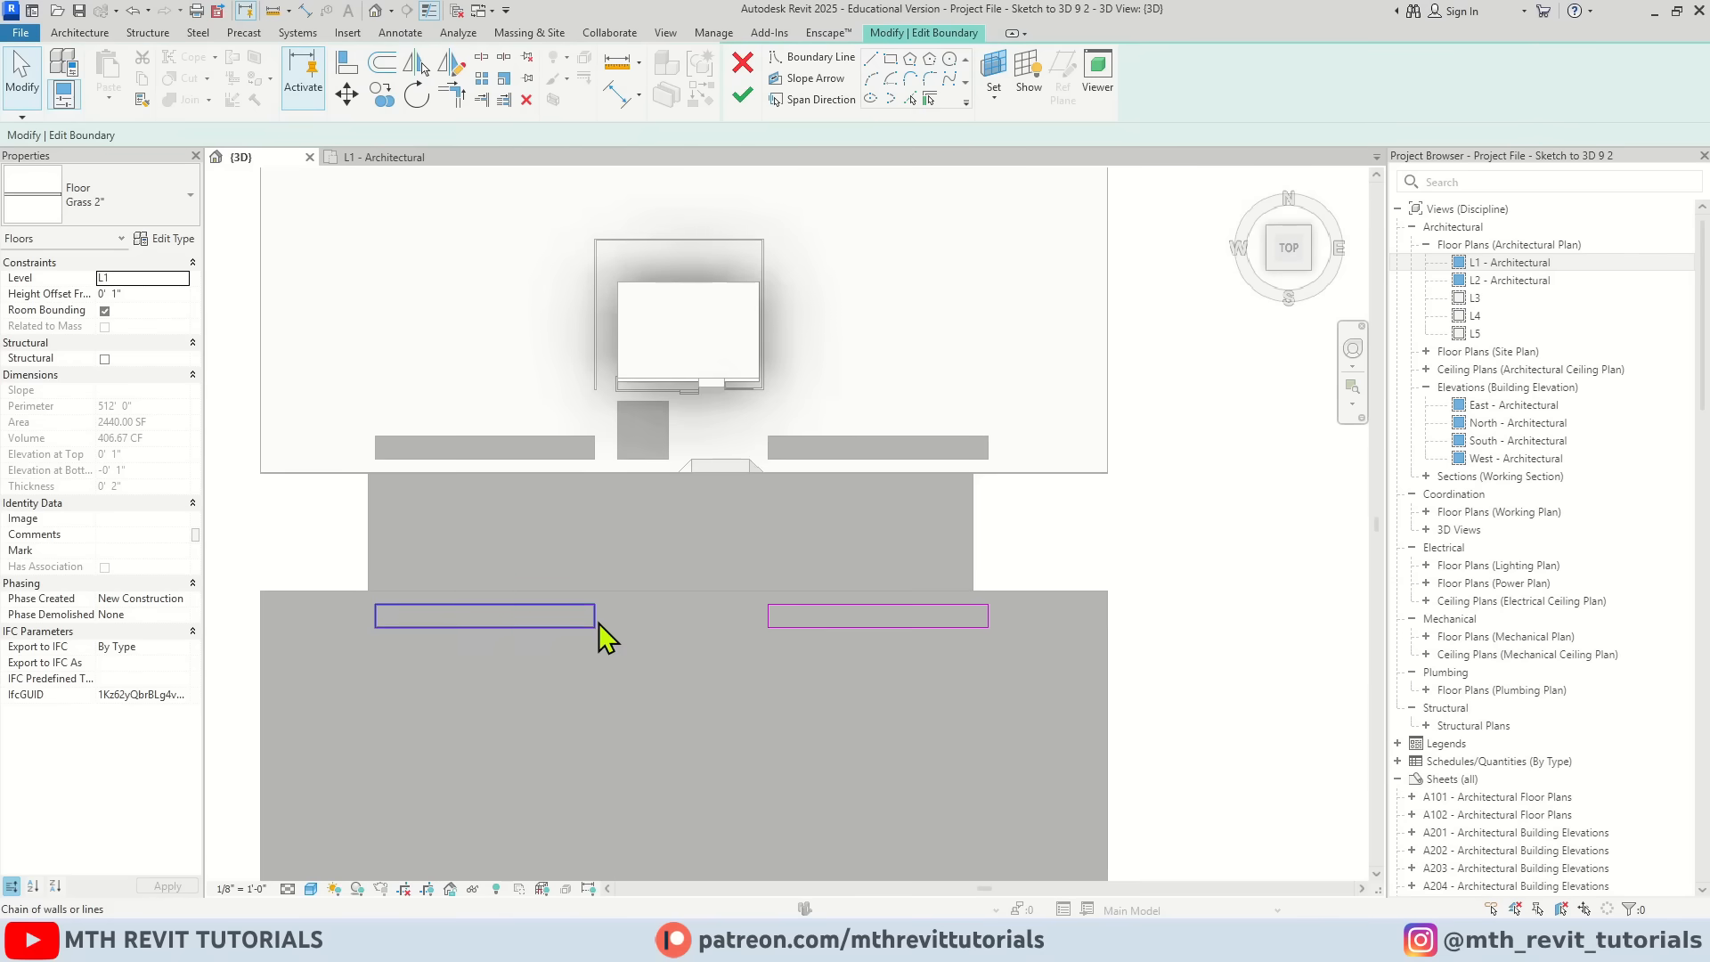
pyautogui.click(598, 623)
pyautogui.press('Delete')
pyautogui.moveTo(767, 628)
pyautogui.mouseDown()
pyautogui.moveTo(317, 618)
pyautogui.moveTo(317, 633)
pyautogui.mouseUp()
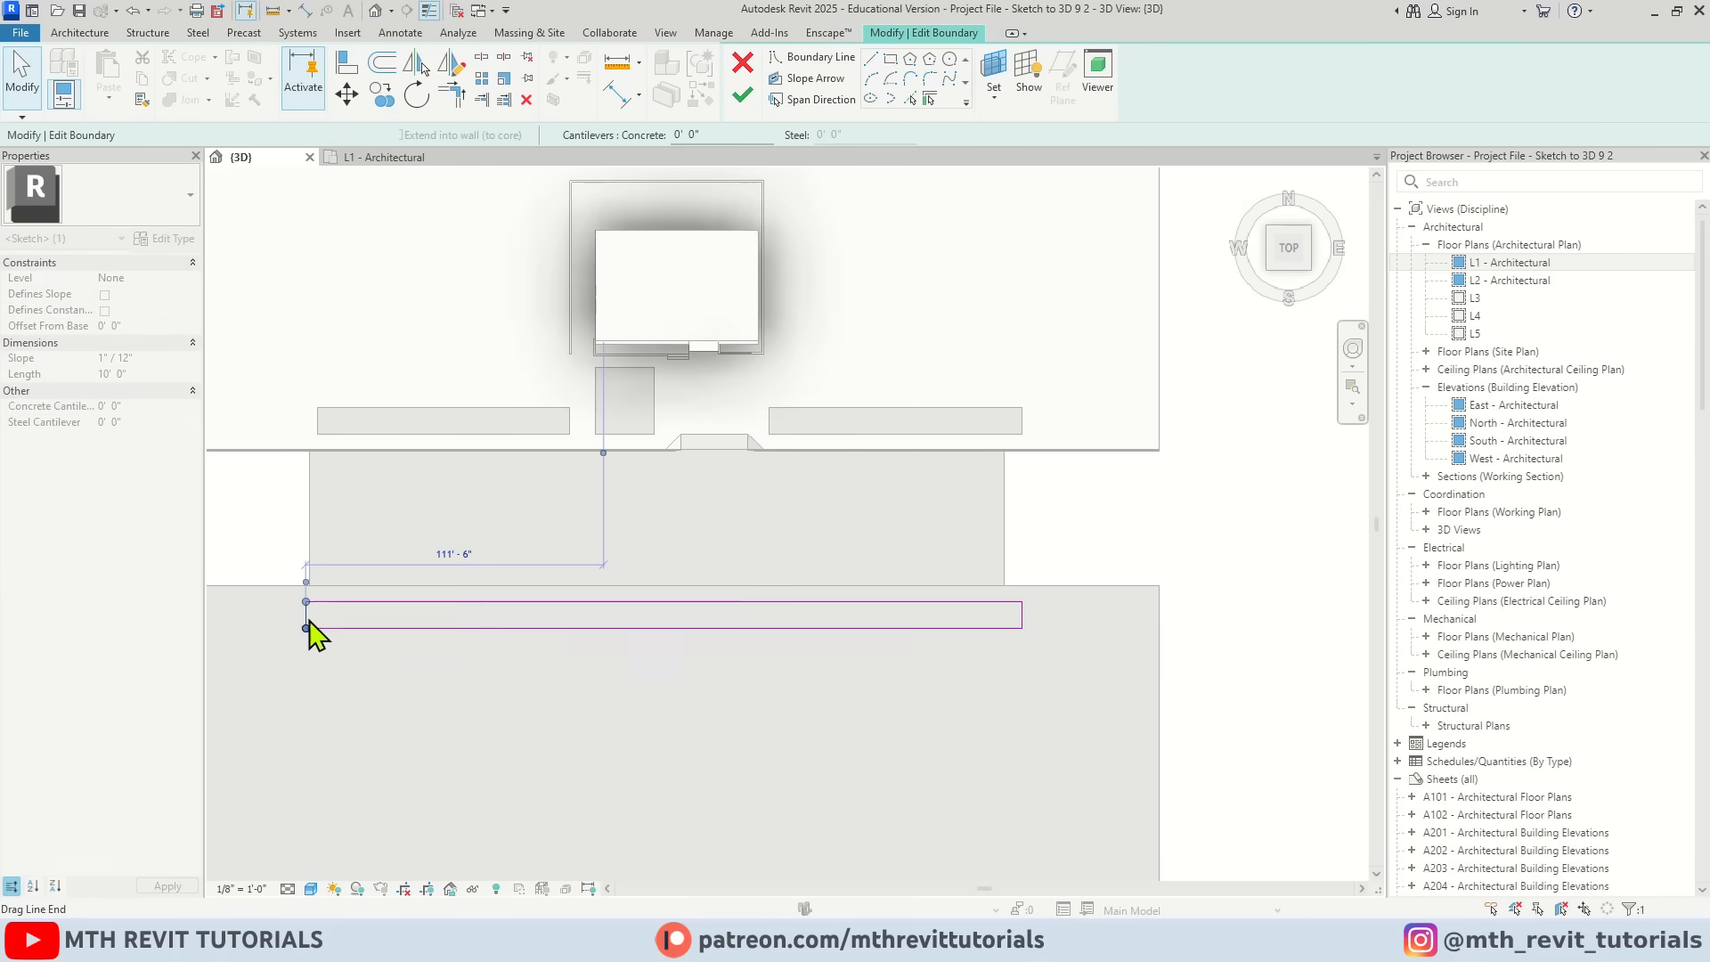
pyautogui.scroll(2, 668, 623)
pyautogui.click(742, 94)
# Step: Open the structure layer's material for the Concrete 18" wall at the house's front corner
pyautogui.moveTo(712, 535)
pyautogui.keyDown('shift'); pyautogui.mouseDown(button='middle')
pyautogui.moveTo(737, 572)
pyautogui.moveTo(616, 574)
pyautogui.mouseUp(button='middle'); pyautogui.keyUp('shift')
pyautogui.keyDown('shift'); pyautogui.moveTo(726, 512); pyautogui.dragTo(626, 636, button='middle'); pyautogui.keyUp('shift')
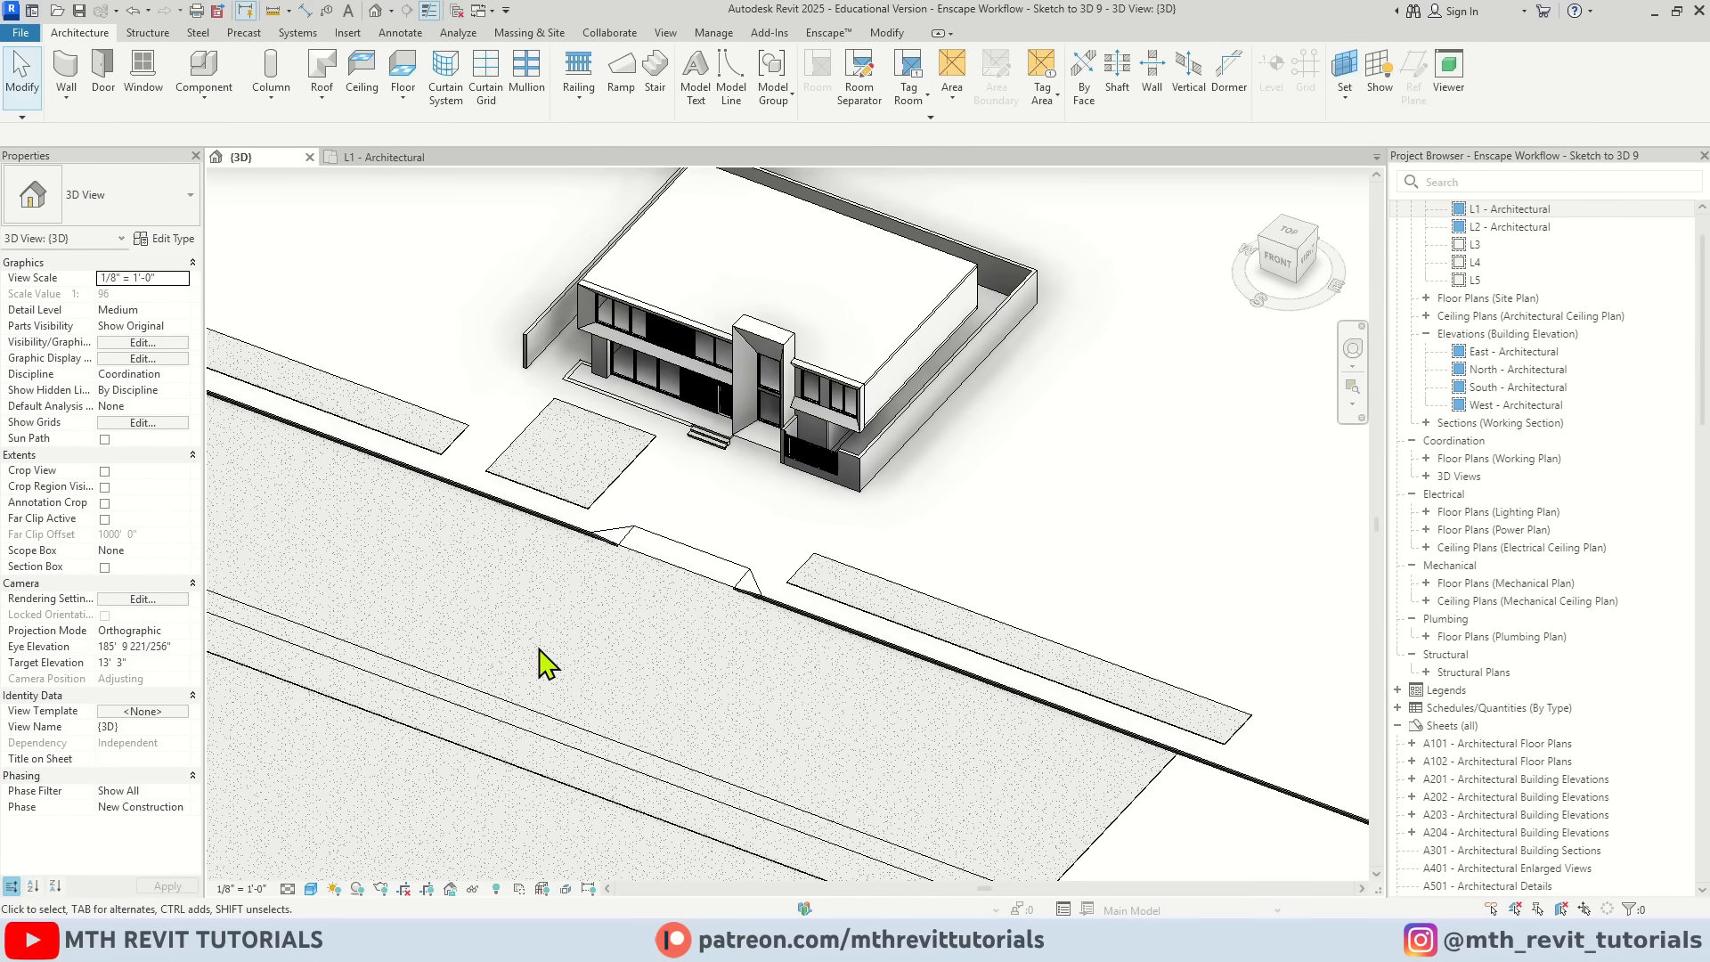
pyautogui.keyDown('shift'); pyautogui.moveTo(545, 660); pyautogui.dragTo(844, 610, button='middle'); pyautogui.keyUp('shift')
pyautogui.scroll(3, 921, 347)
pyautogui.moveTo(965, 462); pyautogui.dragTo(837, 554, button='middle')
pyautogui.scroll(2, 534, 574)
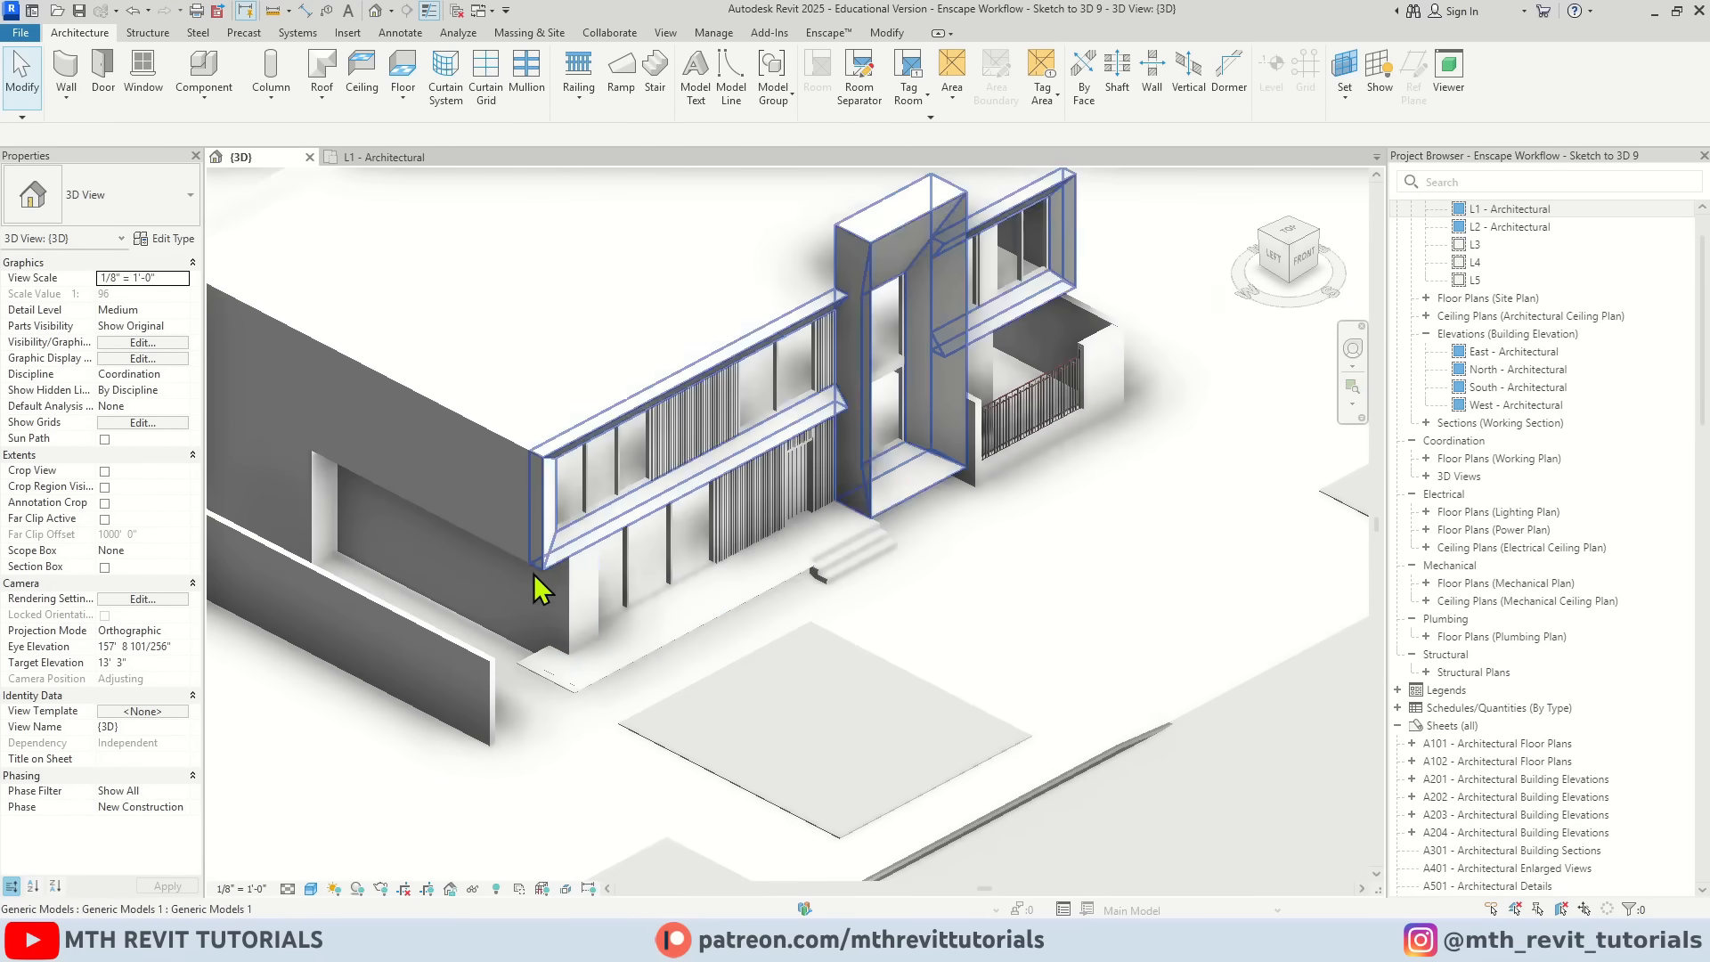
pyautogui.click(576, 598)
pyautogui.scroll(1, 577, 535)
pyautogui.scroll(-2, 579, 532)
pyautogui.click(168, 239)
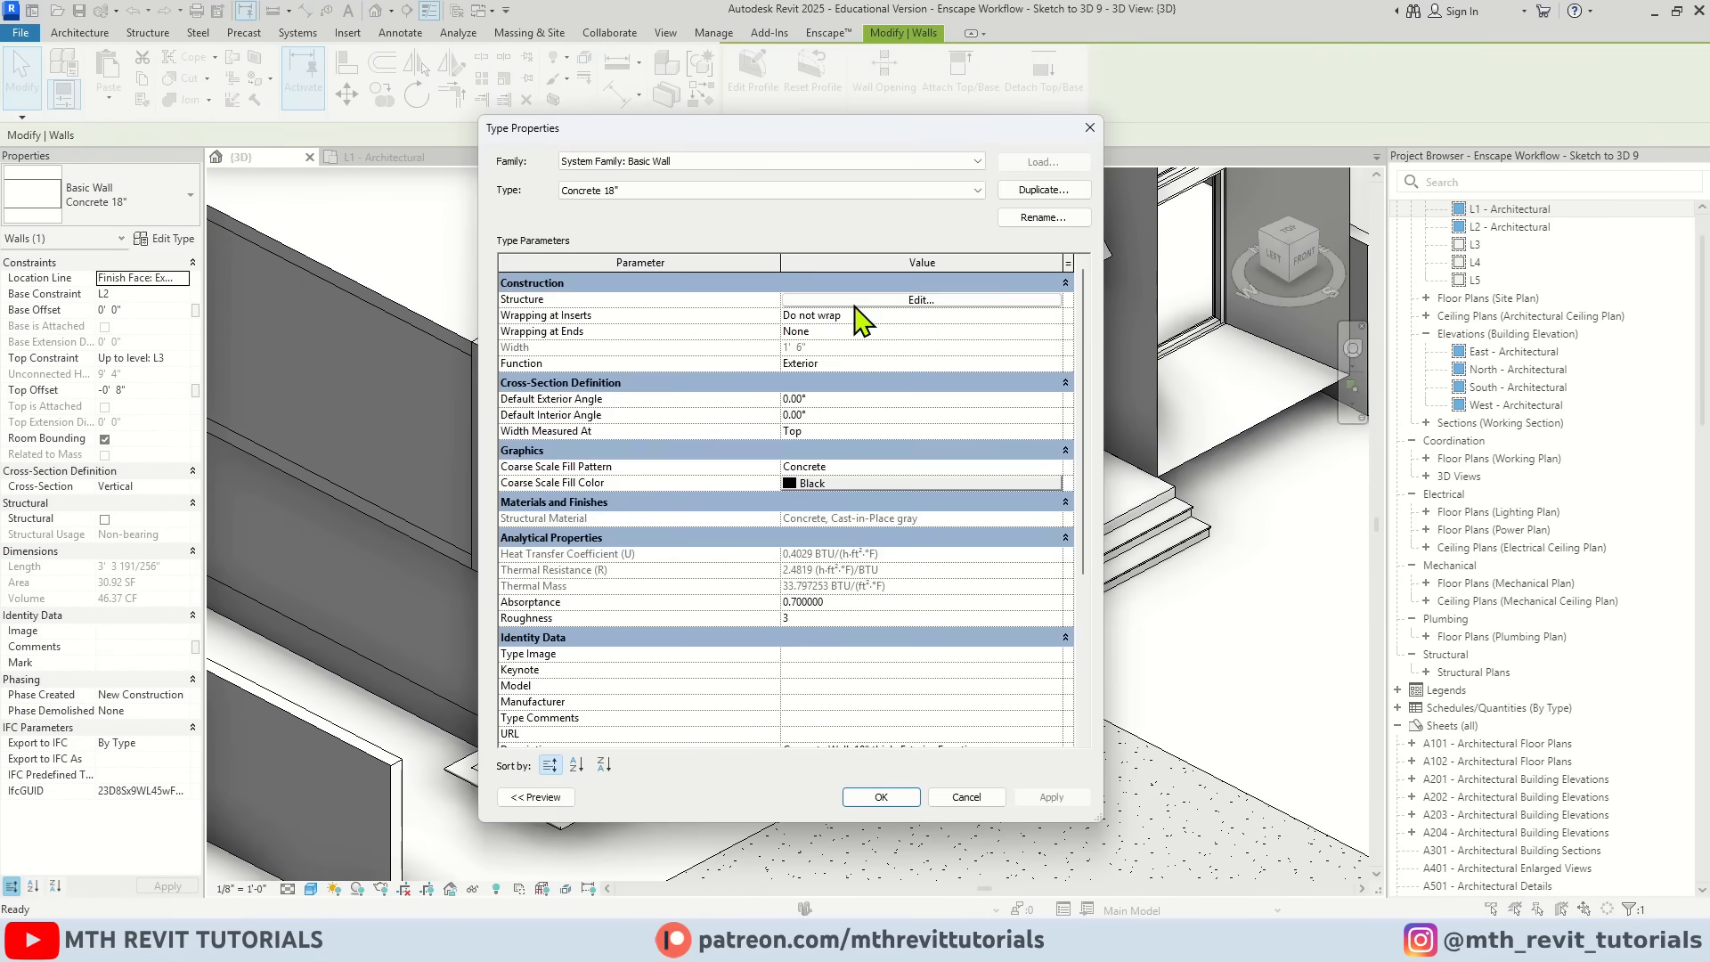
pyautogui.click(858, 317)
pyautogui.click(744, 298)
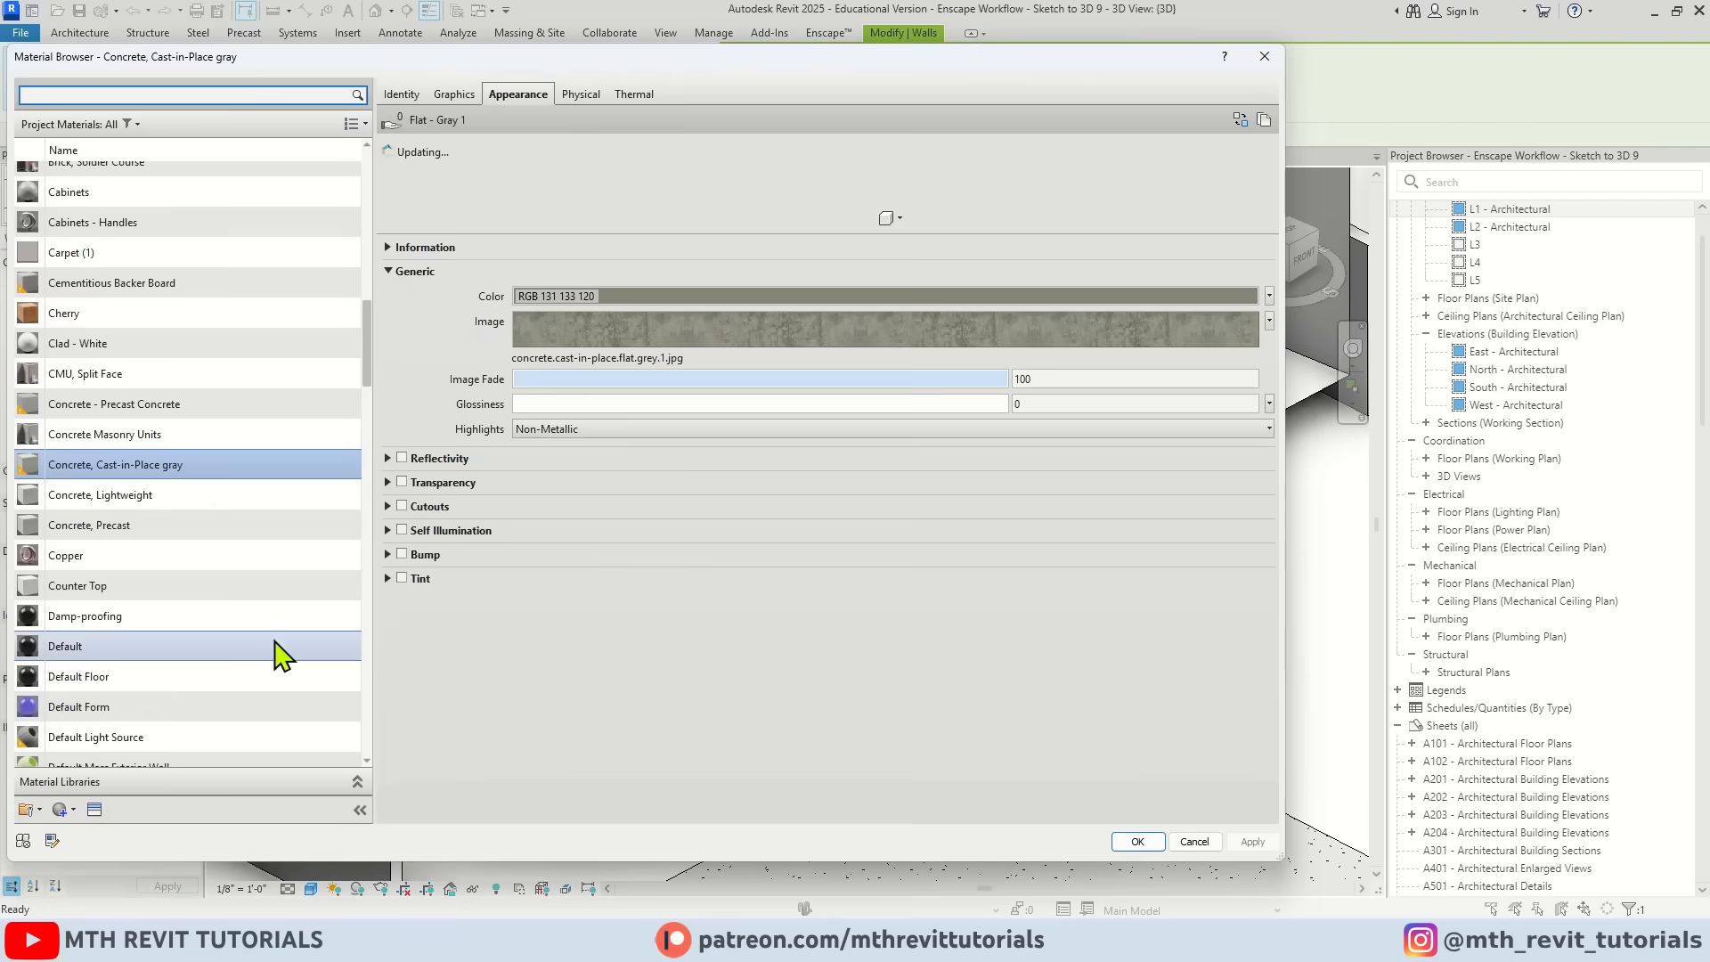
# Step: Create a new material named 00 - Wall and assign it to the Concrete 18" wall's structure layer
pyautogui.click(62, 808)
pyautogui.click(86, 828)
pyautogui.moveTo(221, 59); pyautogui.dragTo(440, 79)
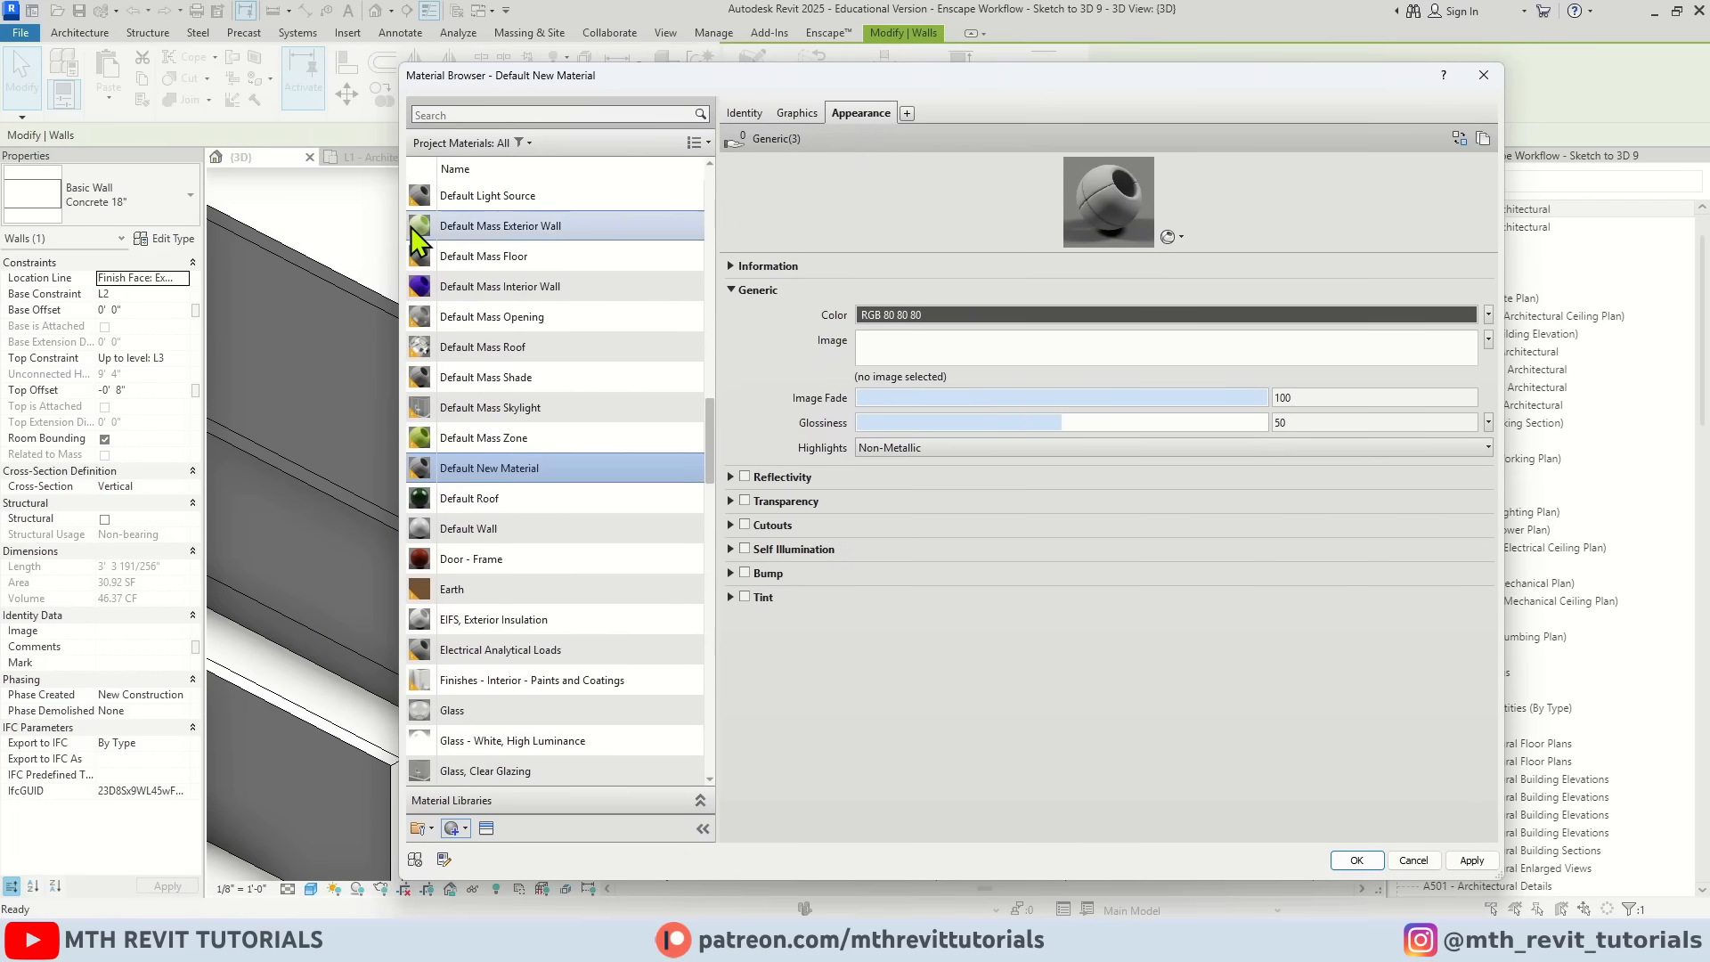
pyautogui.click(488, 469)
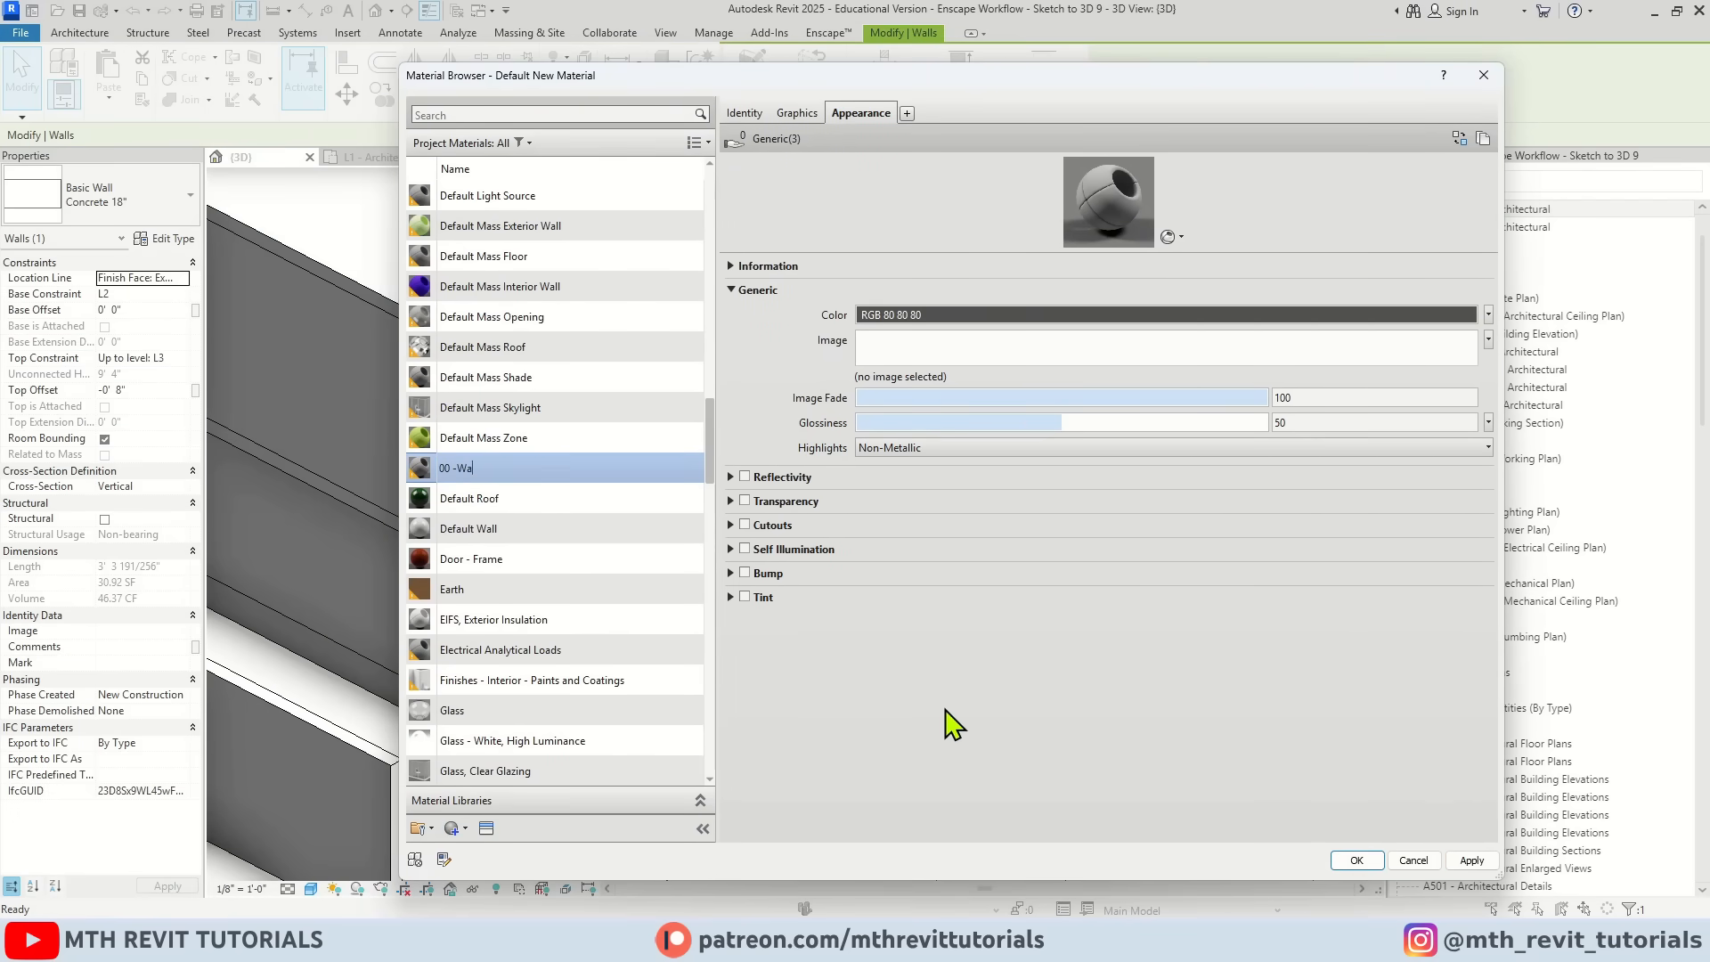
pyautogui.write('00 - Wall')
pyautogui.press('Return')
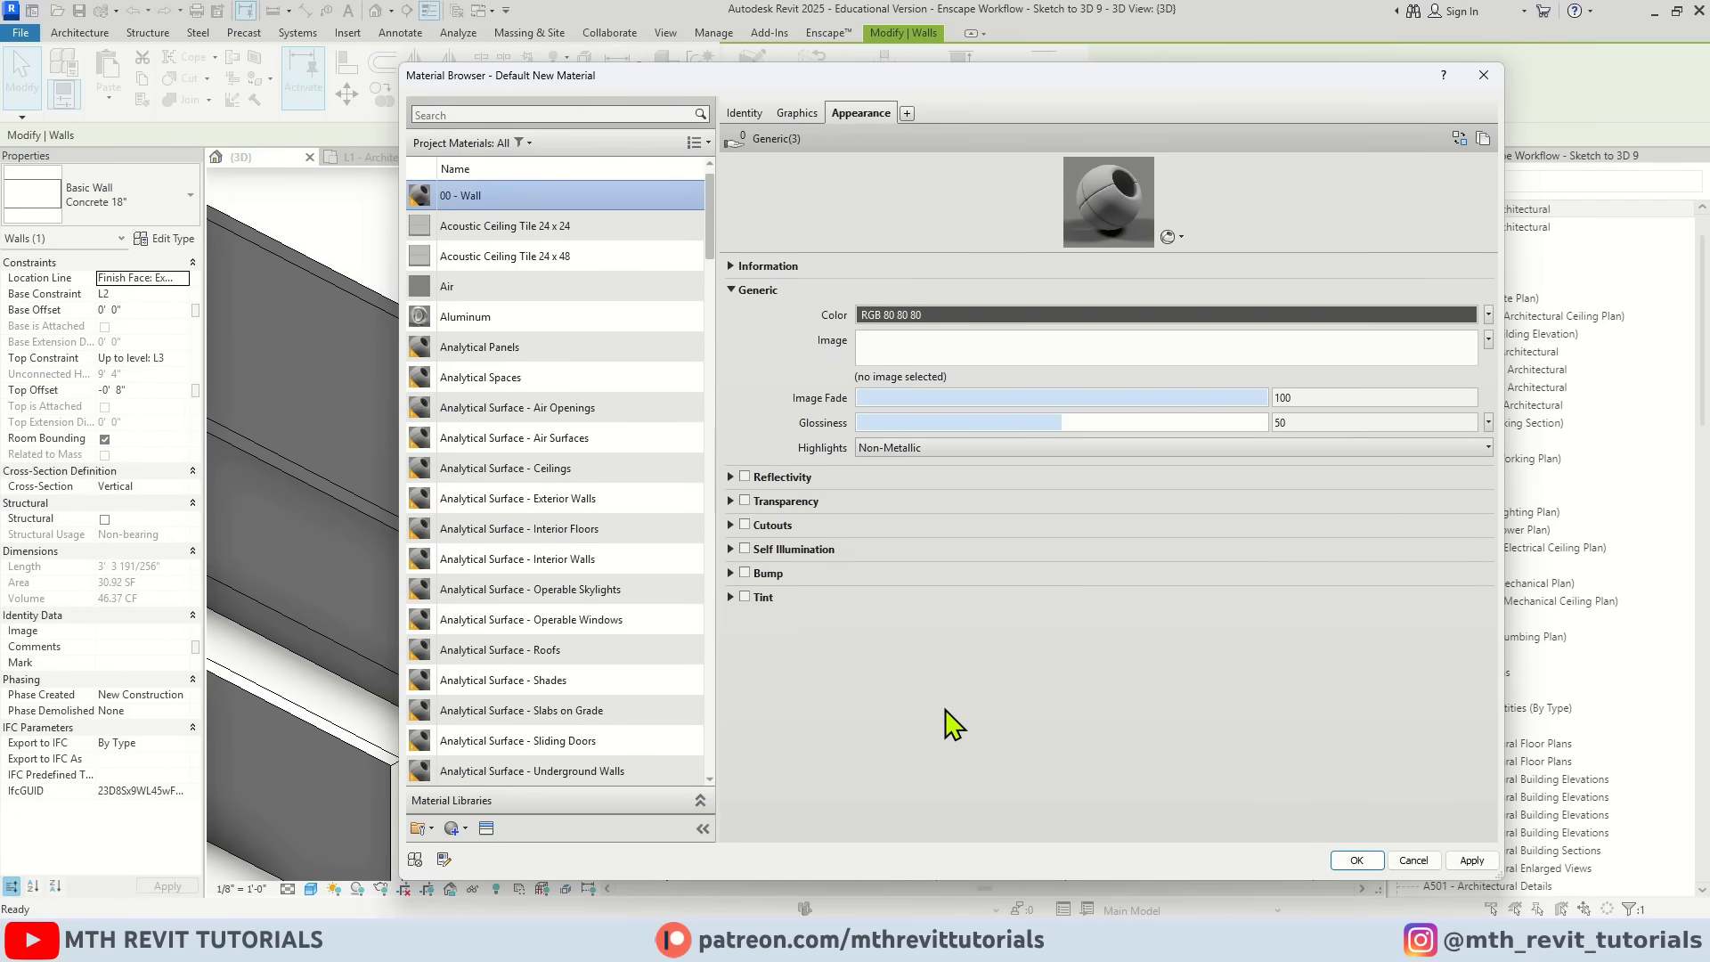
pyautogui.click(1355, 861)
pyautogui.click(877, 789)
# Step: Assign the 00 - Wall material to the structure layer of the Generic - 8" wall on the house's side
pyautogui.click(444, 694)
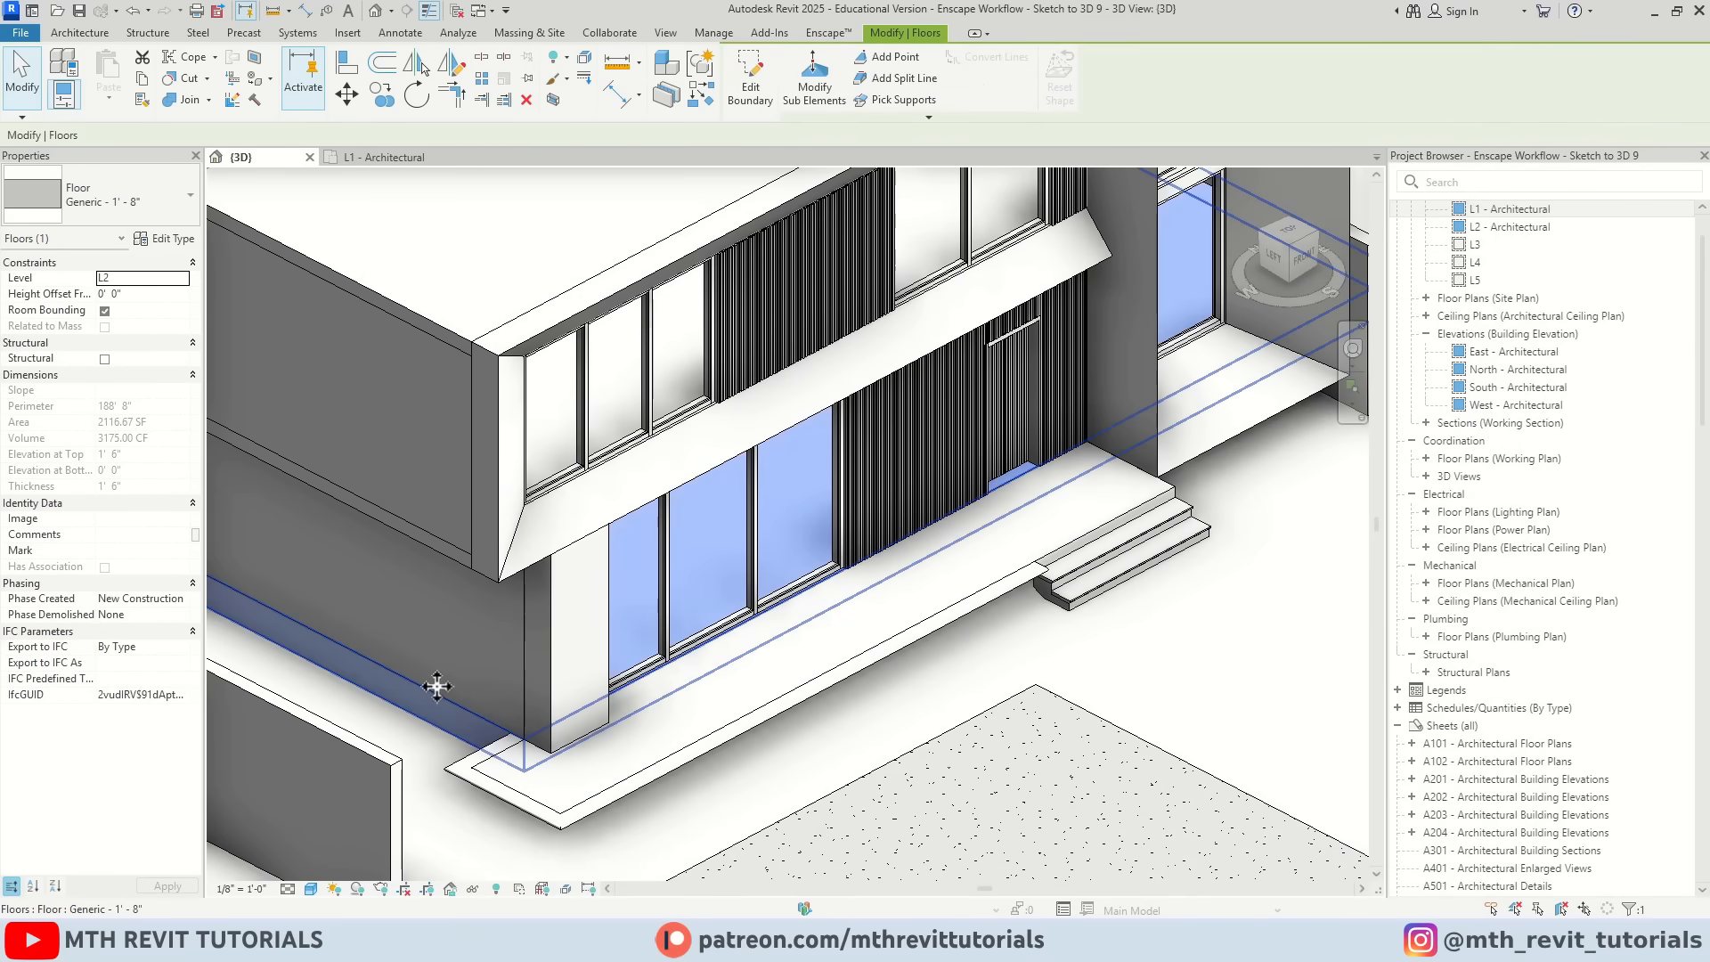
pyautogui.scroll(3, 493, 666)
pyautogui.click(556, 666)
pyautogui.click(188, 247)
pyautogui.click(805, 308)
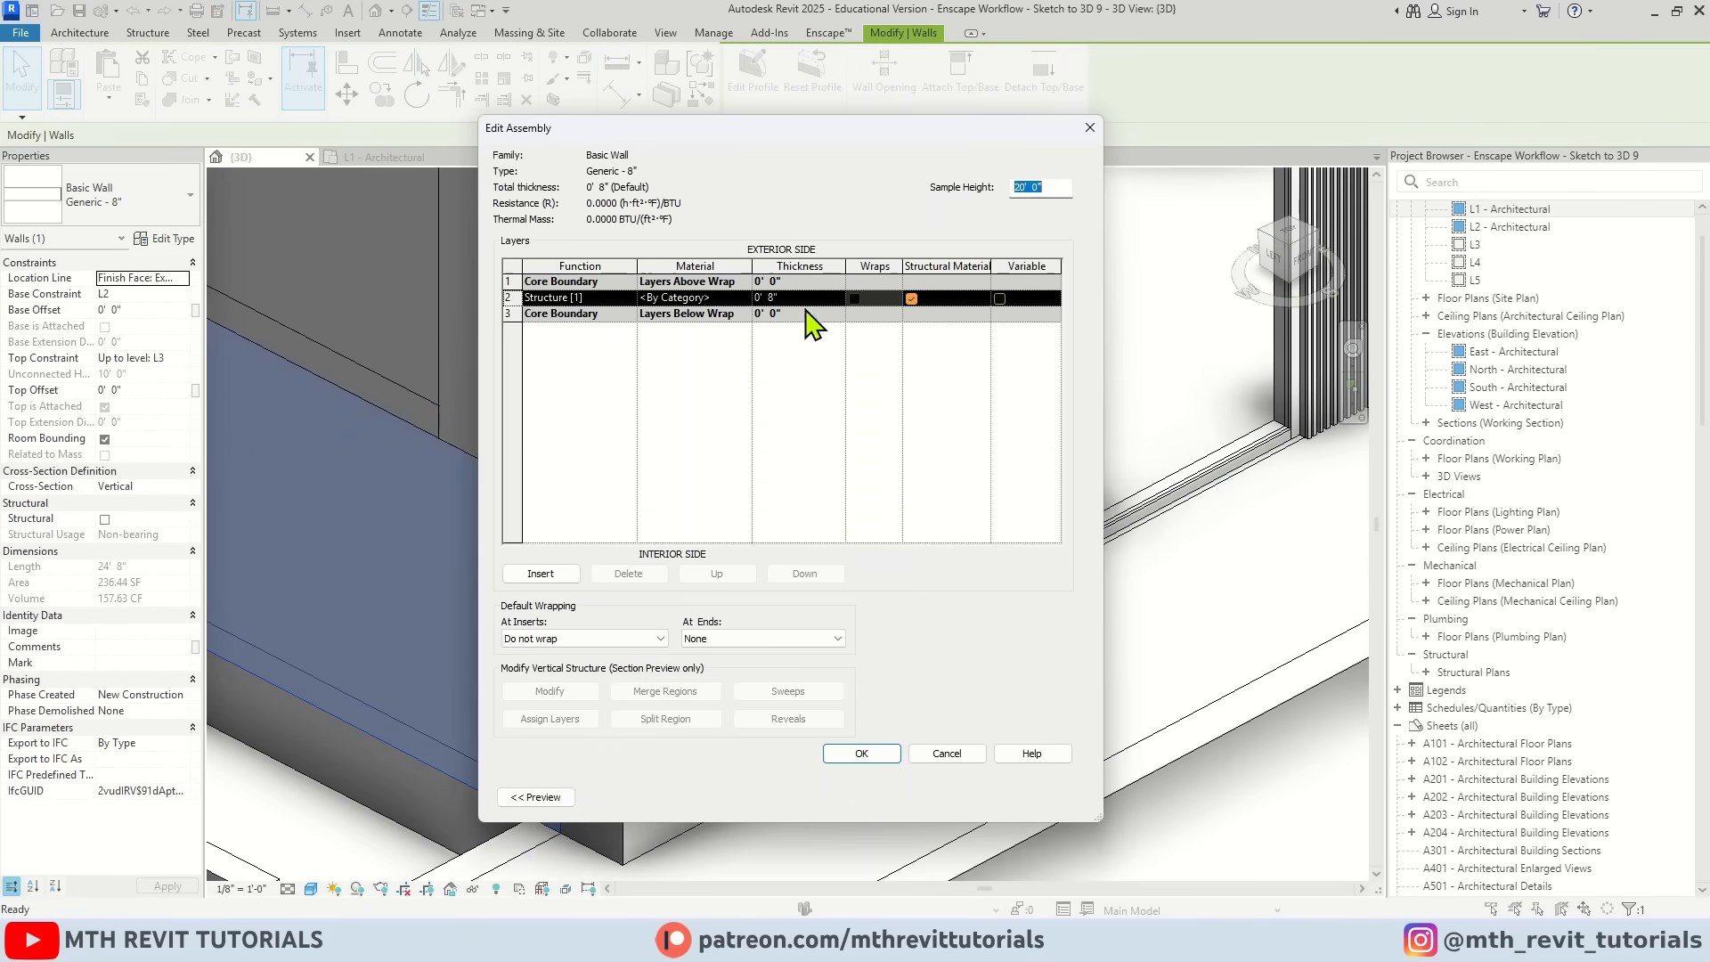
pyautogui.click(720, 297)
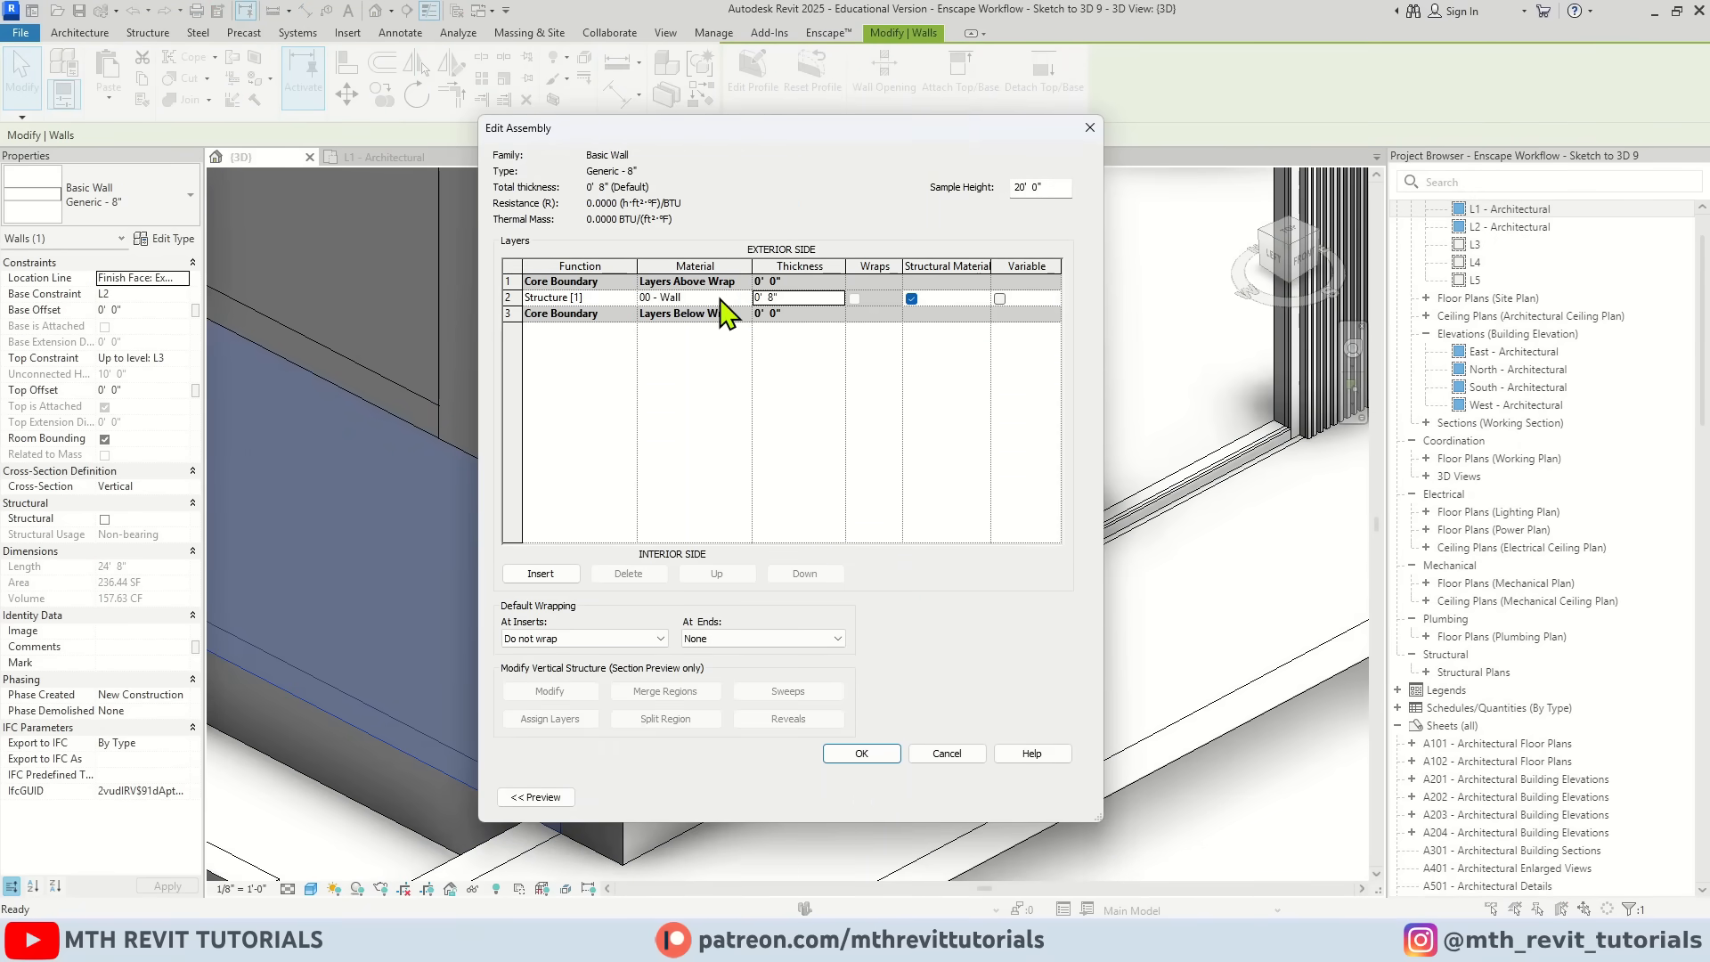
pyautogui.click(861, 753)
pyautogui.click(873, 790)
pyautogui.press('Escape')
# Step: Open the structure layer's material for the Concrete 6" floor of the front porch
pyautogui.scroll(-4, 710, 614)
pyautogui.moveTo(709, 615); pyautogui.dragTo(703, 548, button='middle')
pyautogui.scroll(2, 774, 655)
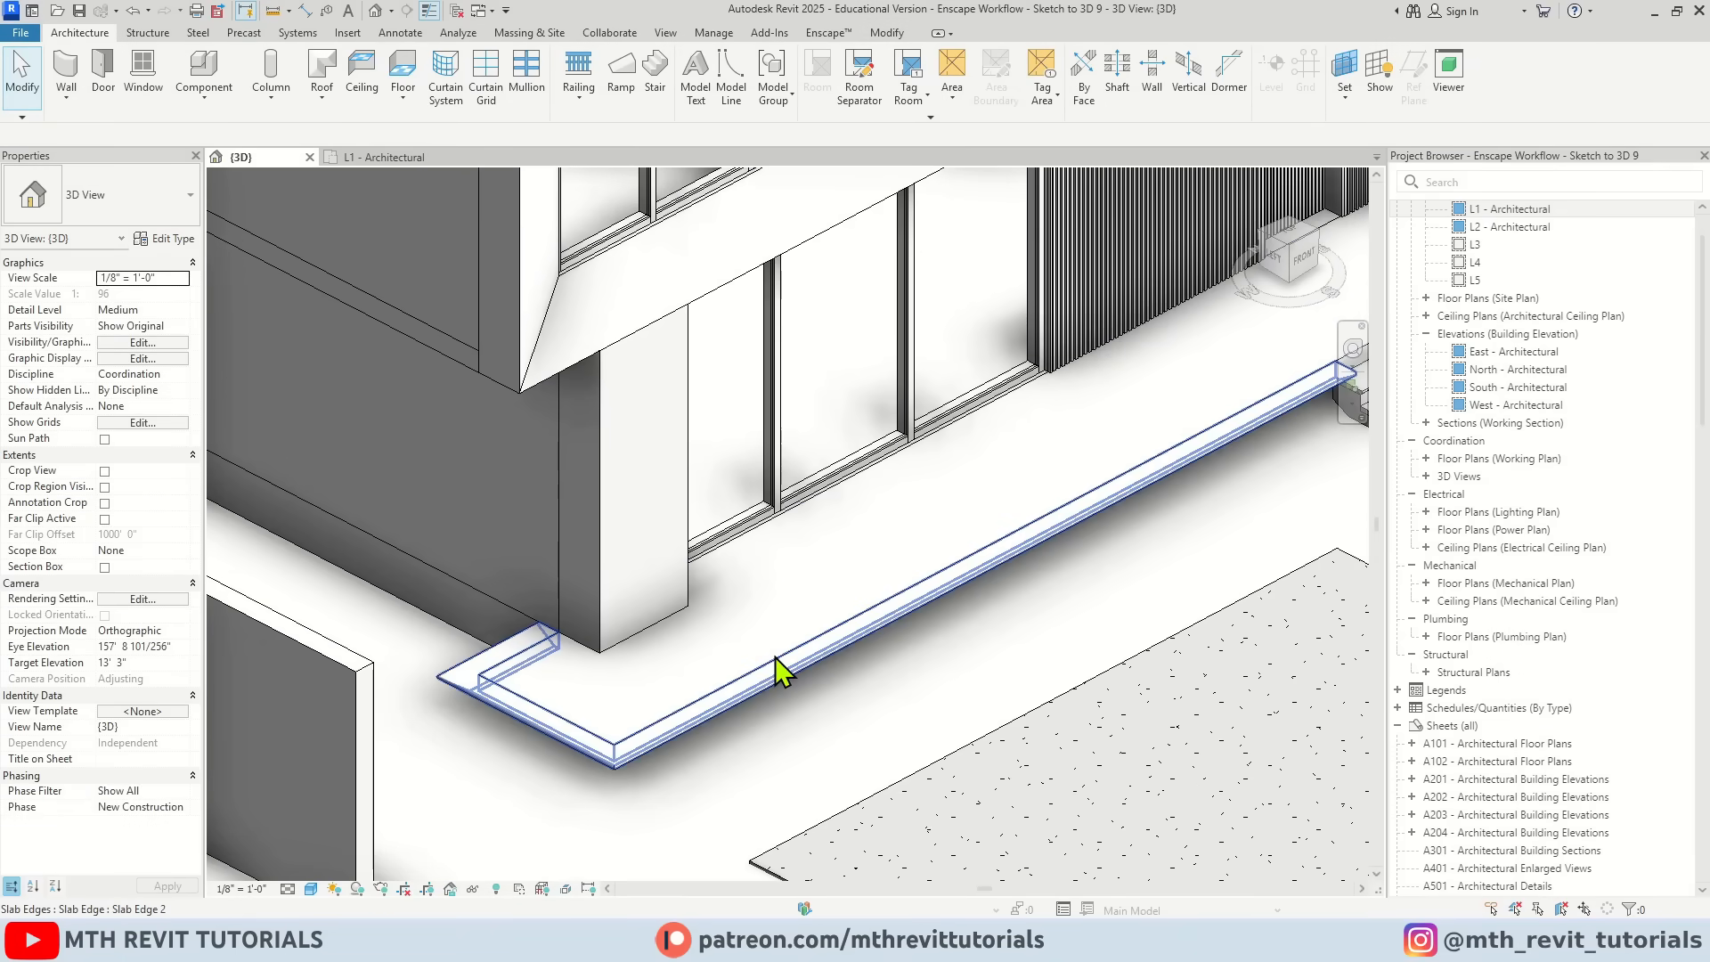
pyautogui.click(775, 656)
pyautogui.click(774, 655)
pyautogui.scroll(3, 621, 670)
pyautogui.press('Escape')
pyautogui.click(423, 733)
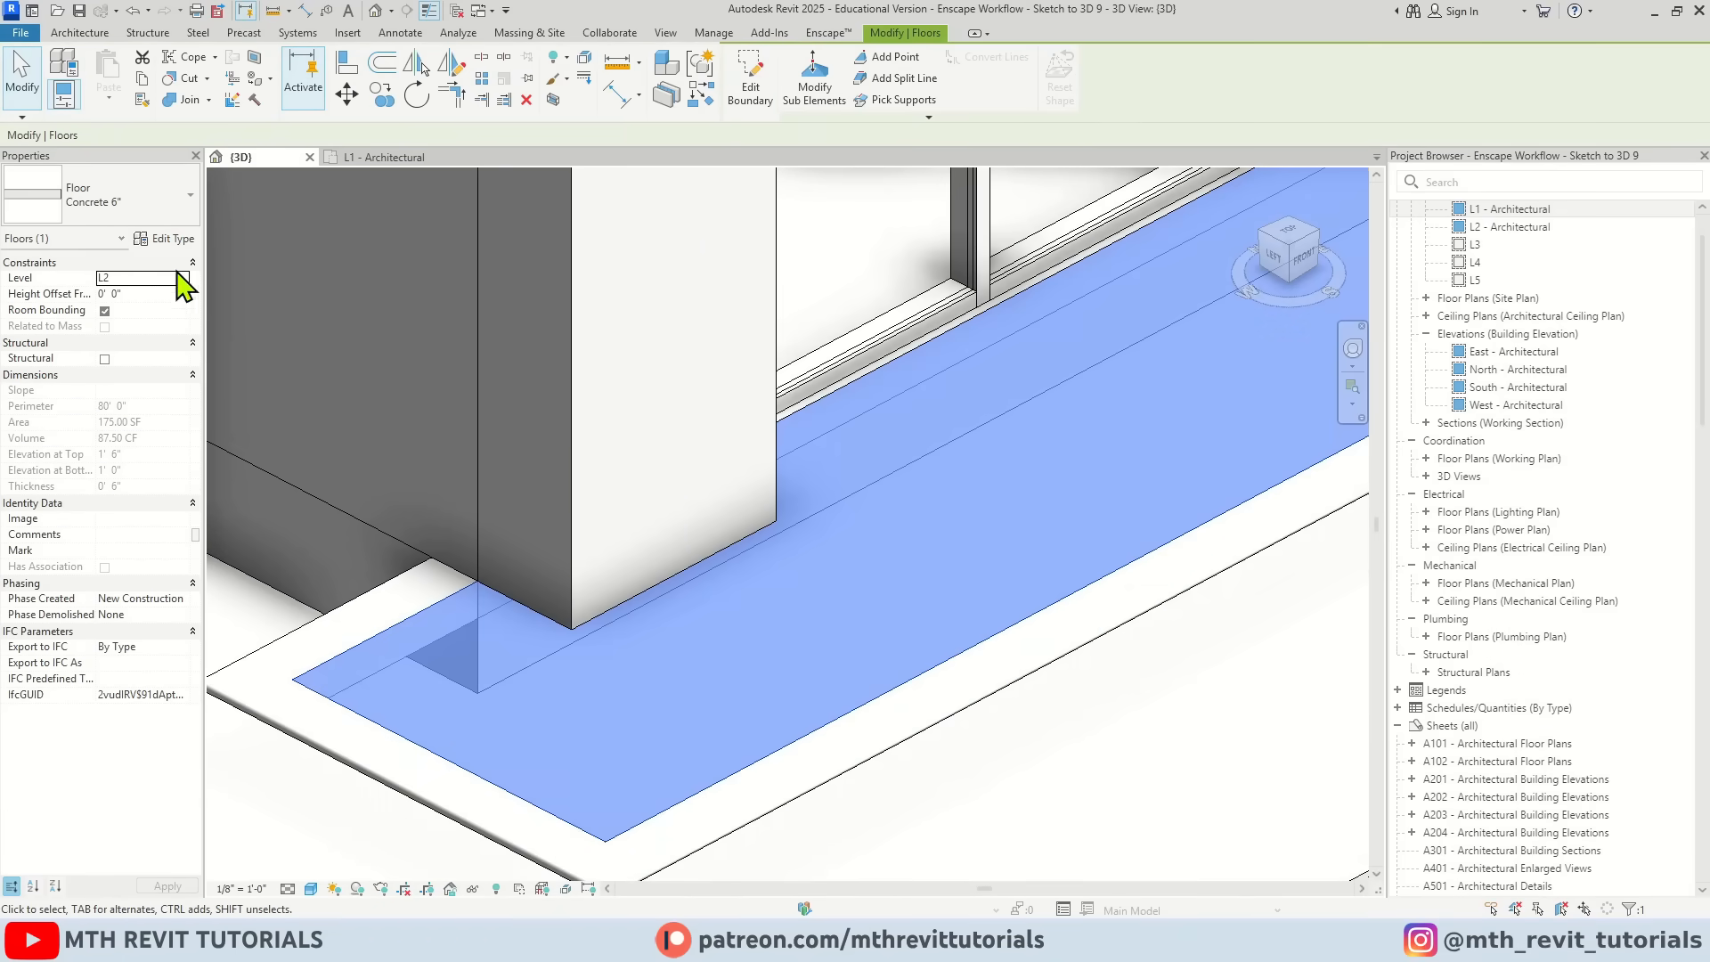
pyautogui.click(164, 239)
pyautogui.click(863, 335)
pyautogui.click(752, 312)
# Step: Create a new material named 00 - Floor - Marble and assign it to the Concrete 6" floor's structure layer
pyautogui.click(451, 828)
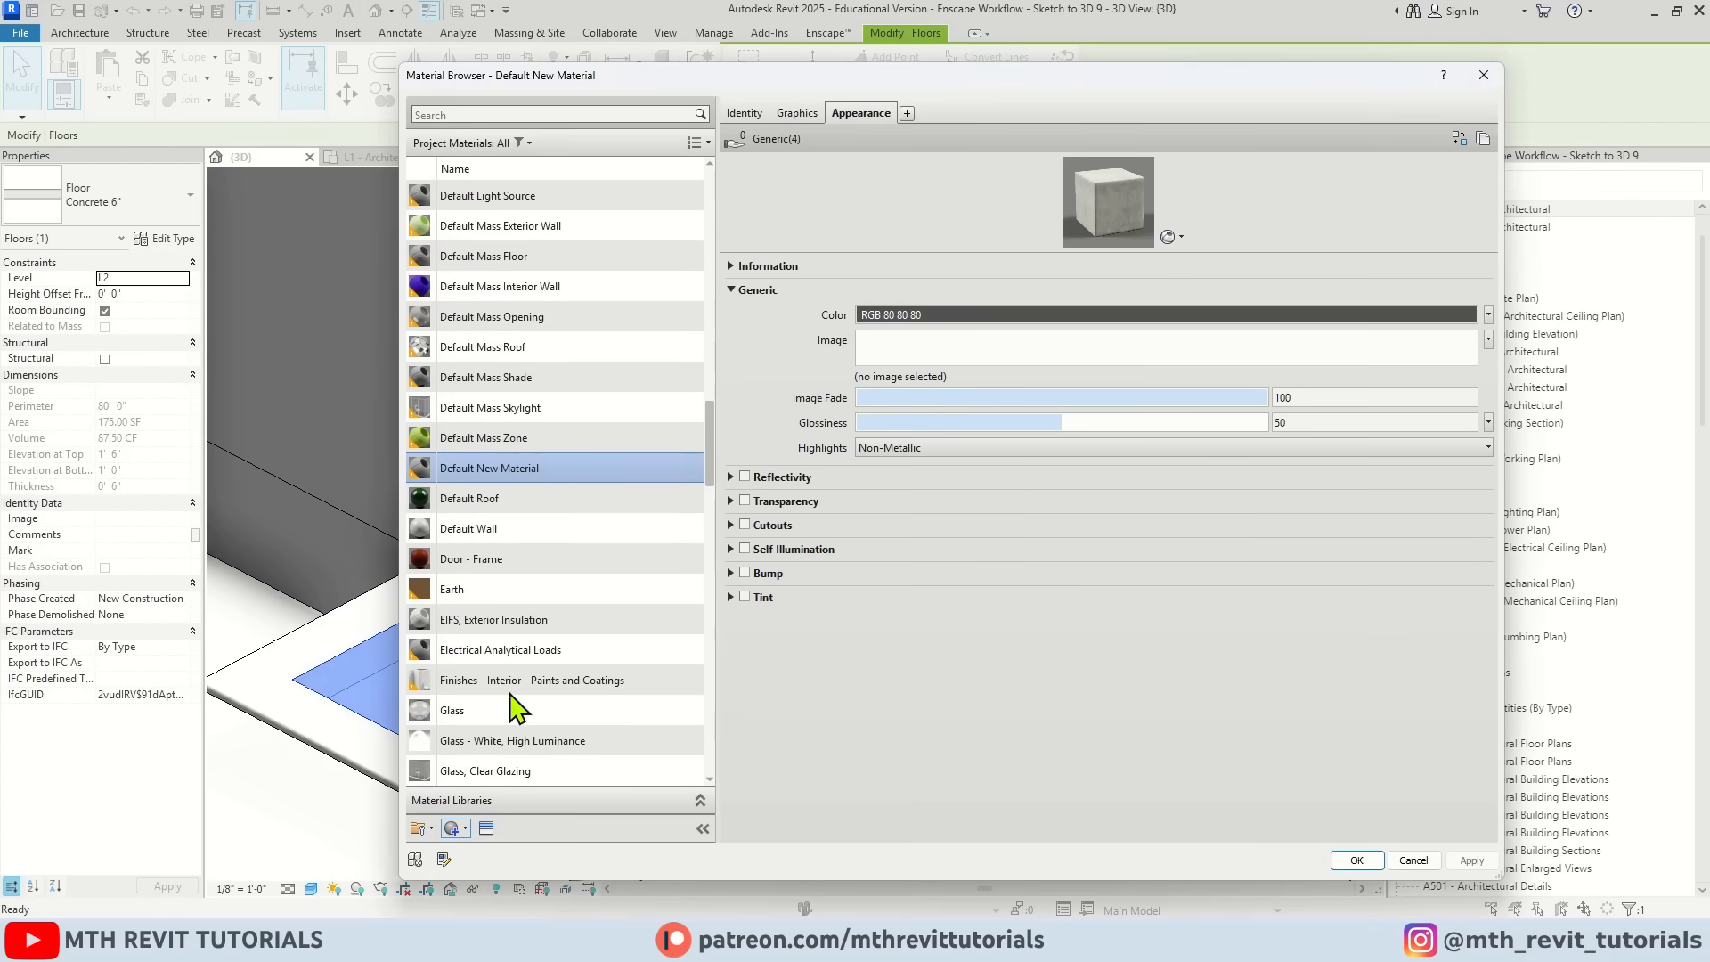
pyautogui.rightClick(554, 468)
pyautogui.click(574, 535)
pyautogui.write('00 - Floor - Marble')
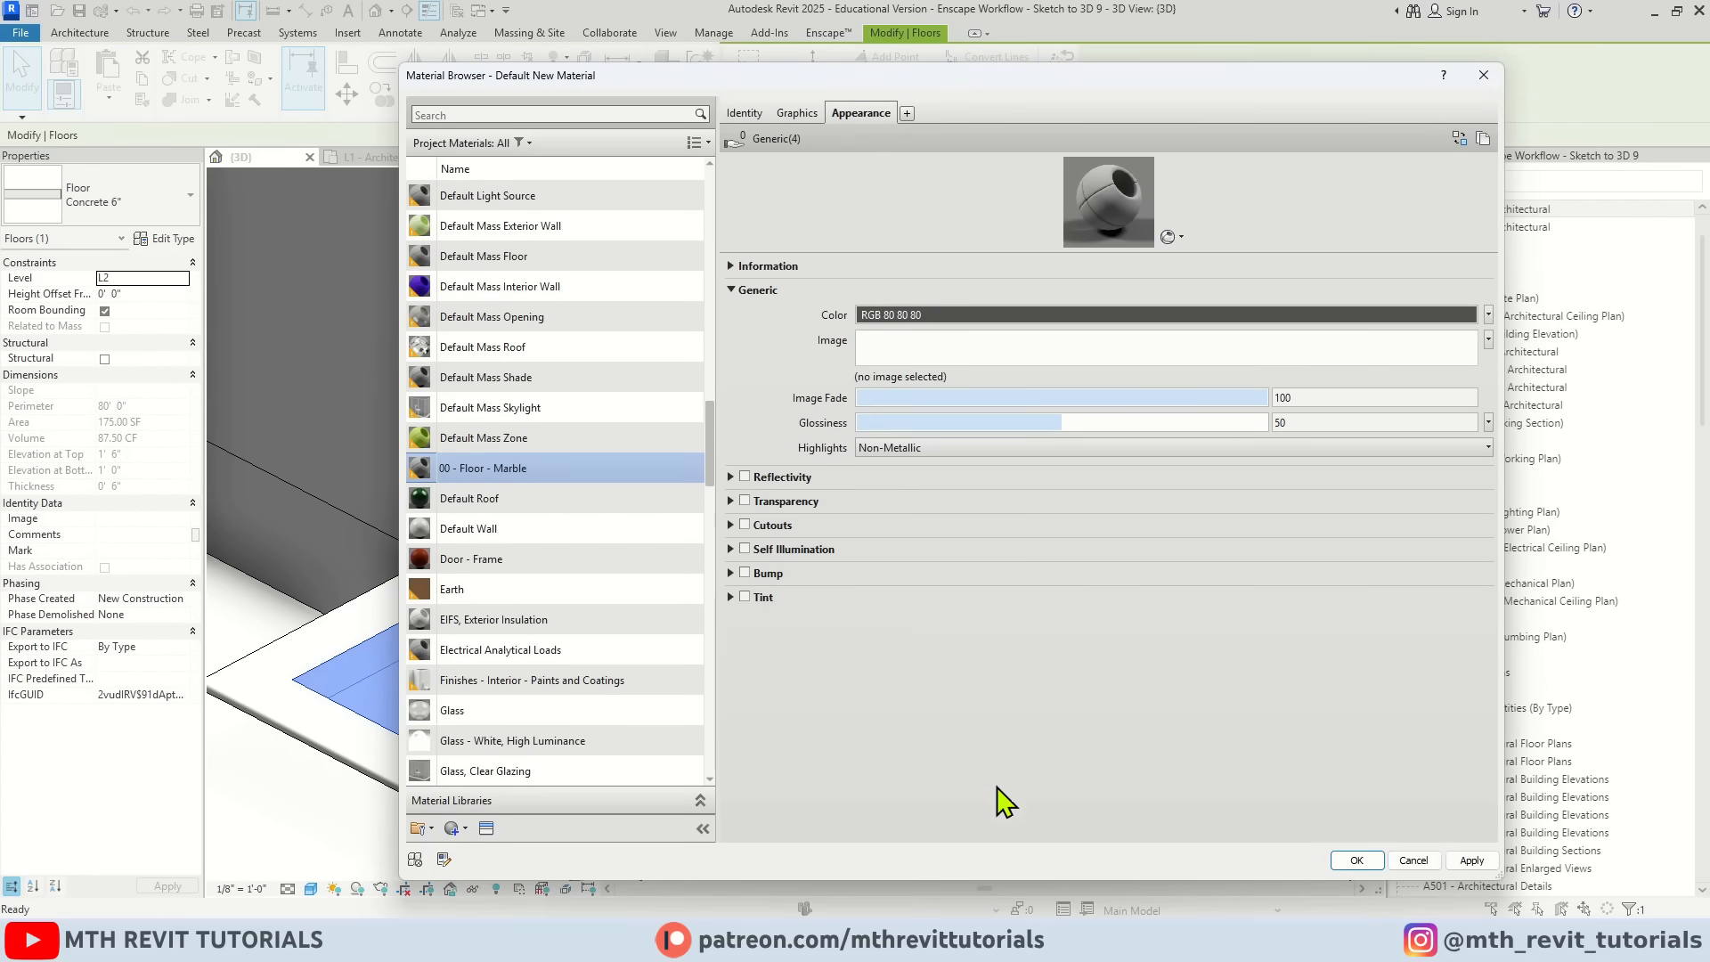
pyautogui.click(1339, 866)
pyautogui.click(852, 752)
pyautogui.click(985, 812)
pyautogui.press('Escape')
# Step: Set the monolithic material of the entrance stair's run type to 00 - Floor - Marble
pyautogui.scroll(-2, 570, 773)
pyautogui.moveTo(570, 772); pyautogui.dragTo(625, 644, button='middle')
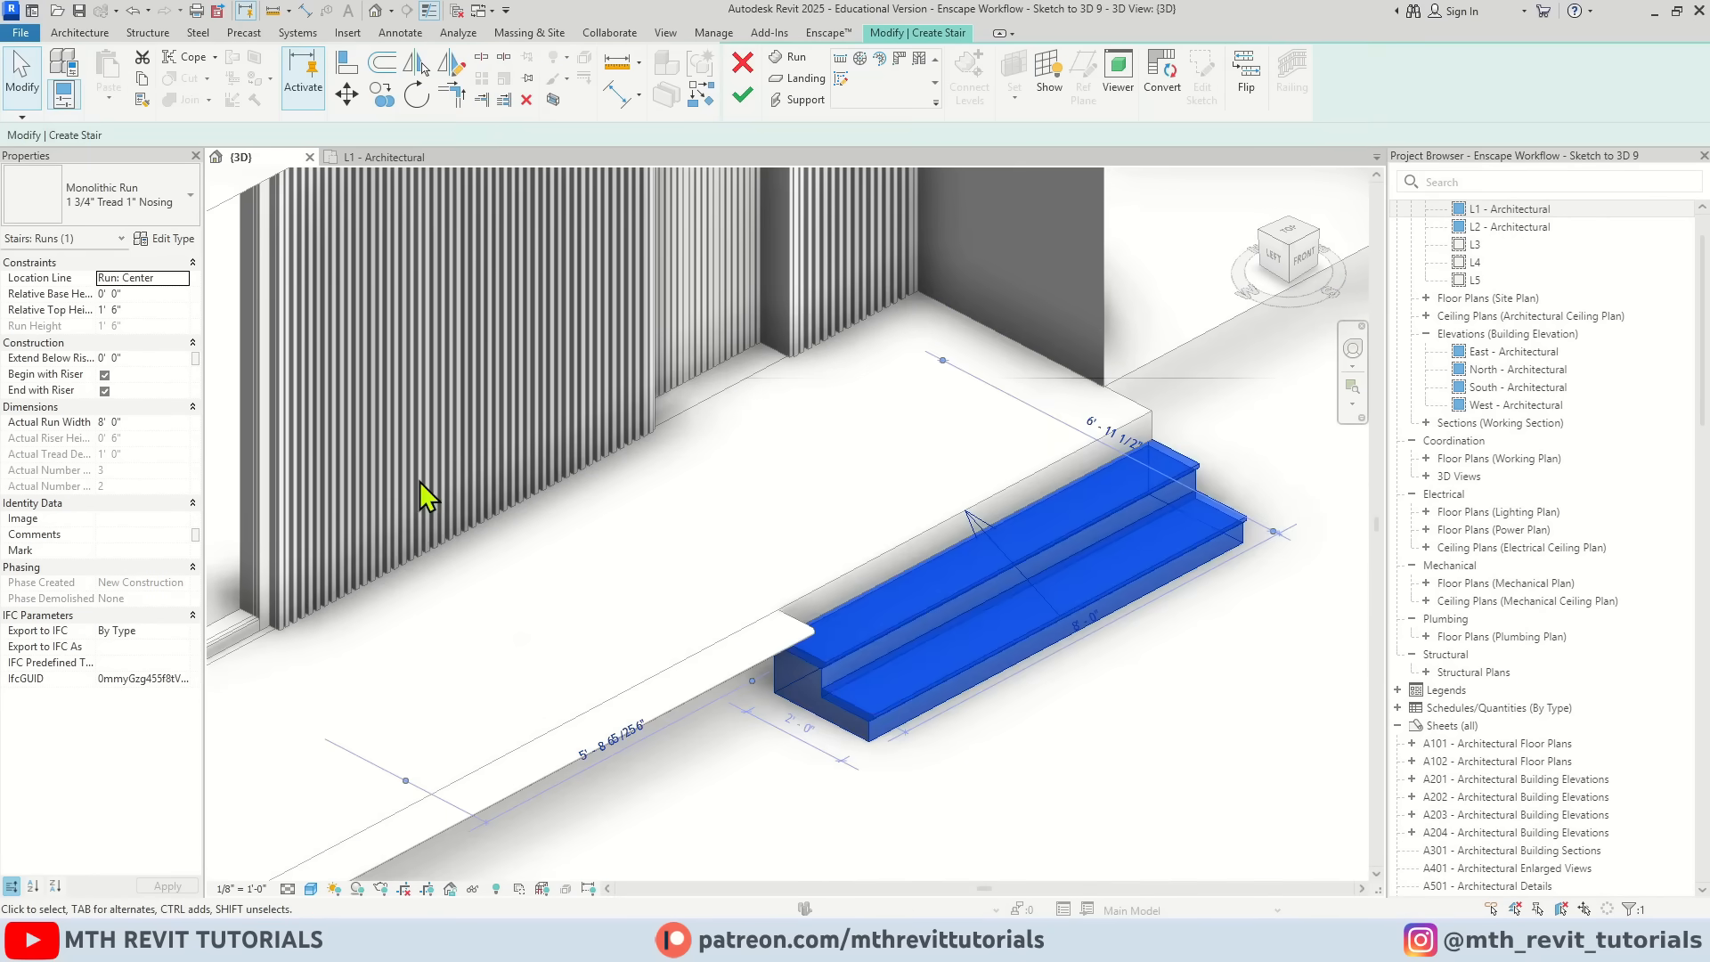
pyautogui.click(164, 239)
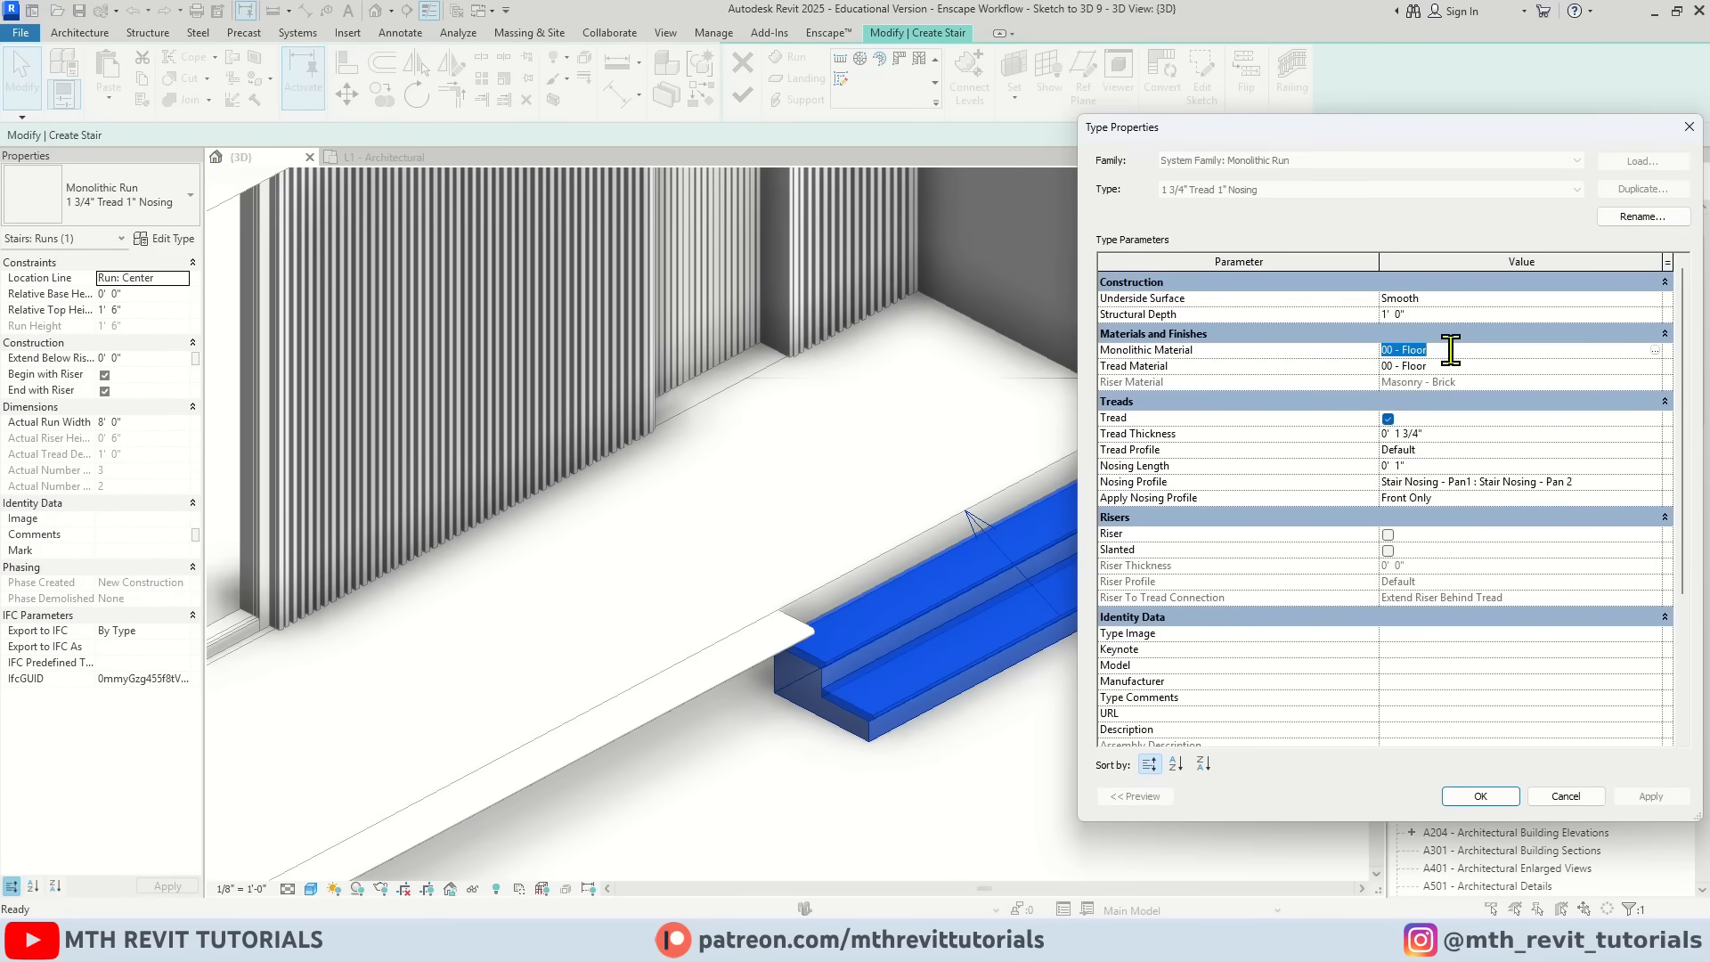
pyautogui.click(1604, 382)
pyautogui.click(967, 469)
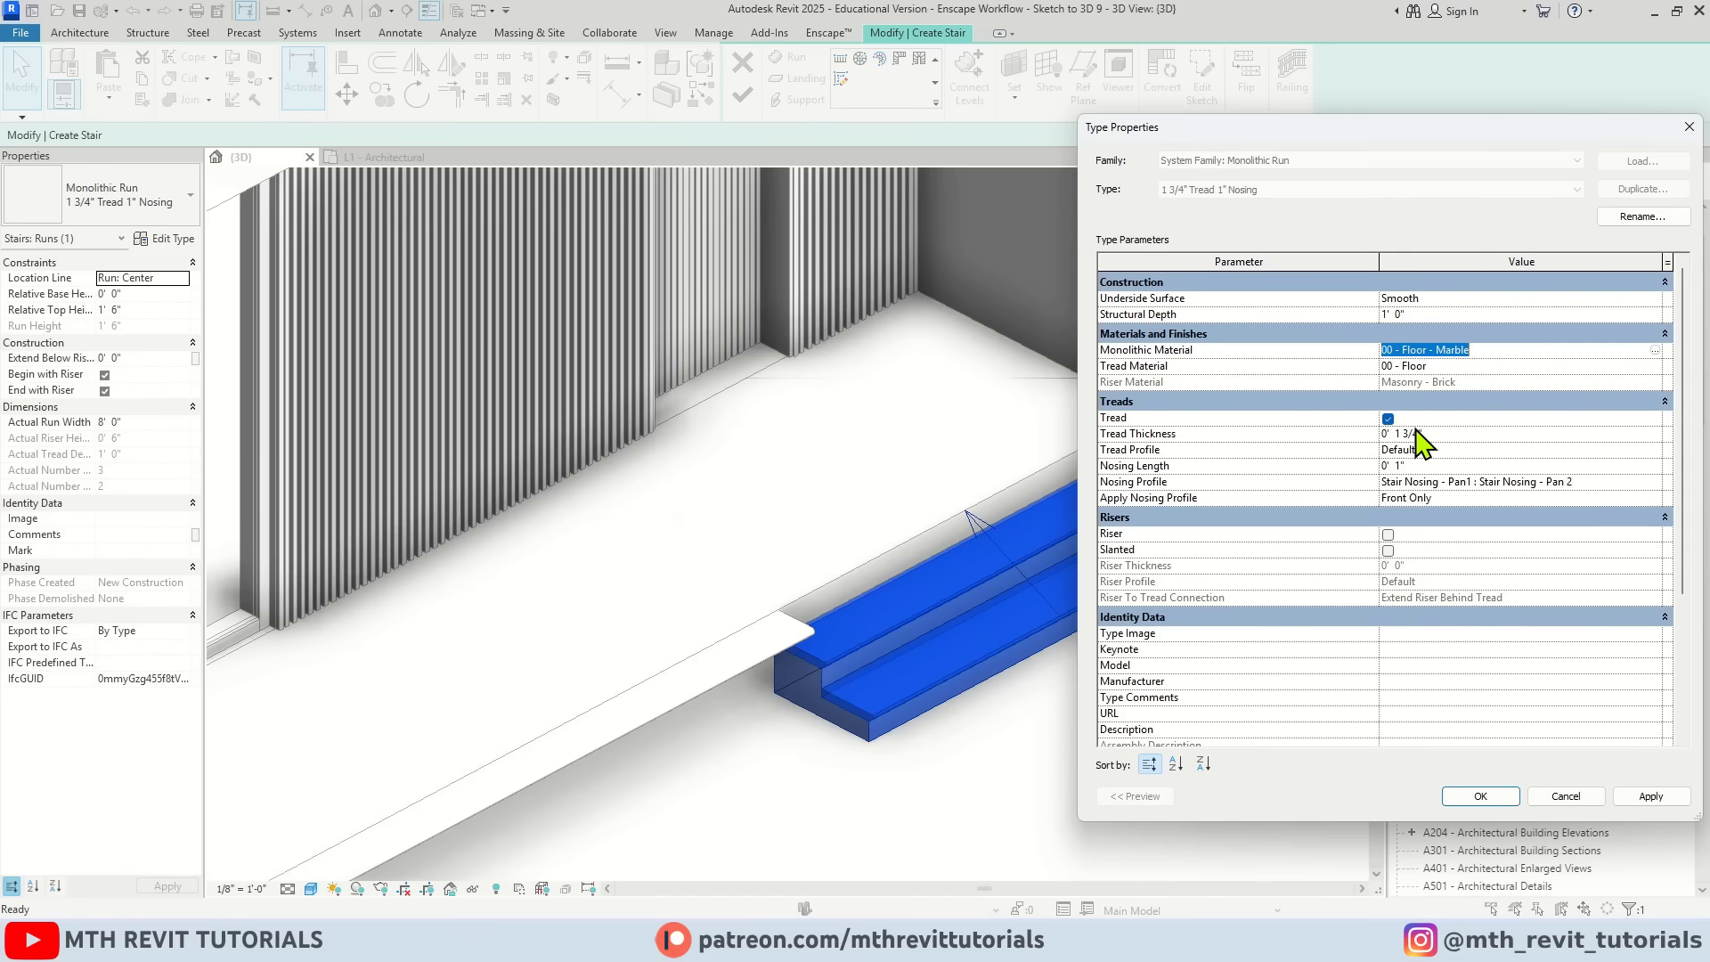
pyautogui.click(1480, 796)
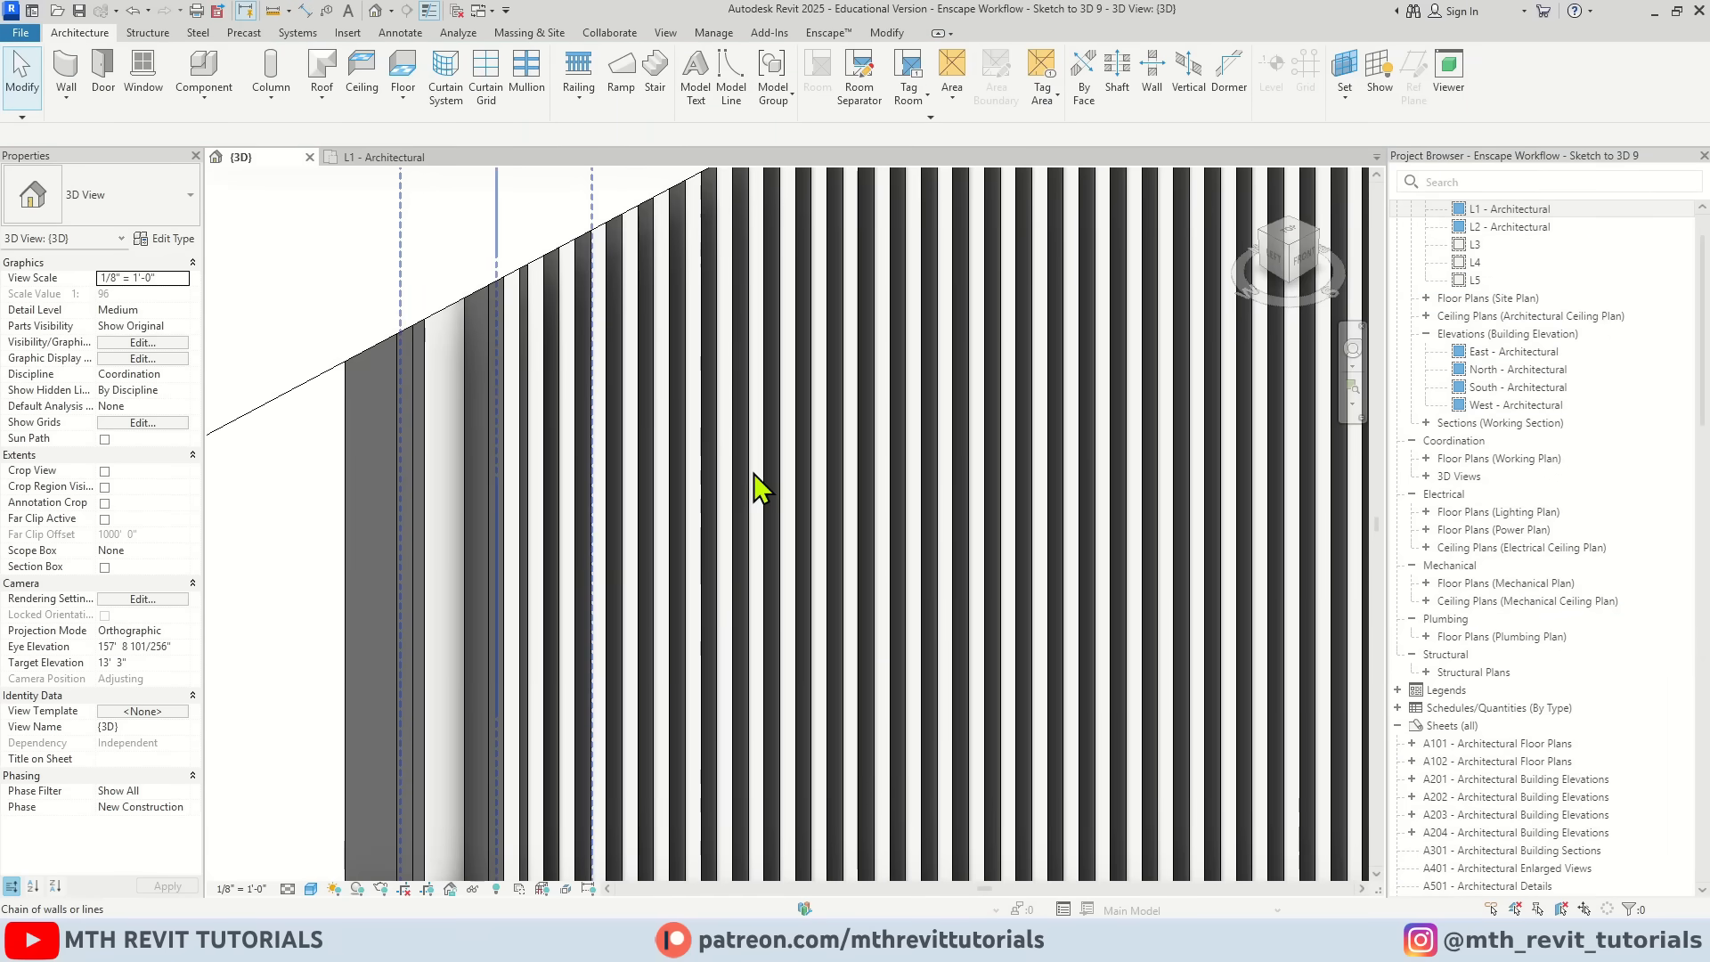
# Step: Create a new material named 00 - Wood and assign it to the Empty panel type of the slatted facade
pyautogui.click(753, 473)
pyautogui.click(164, 239)
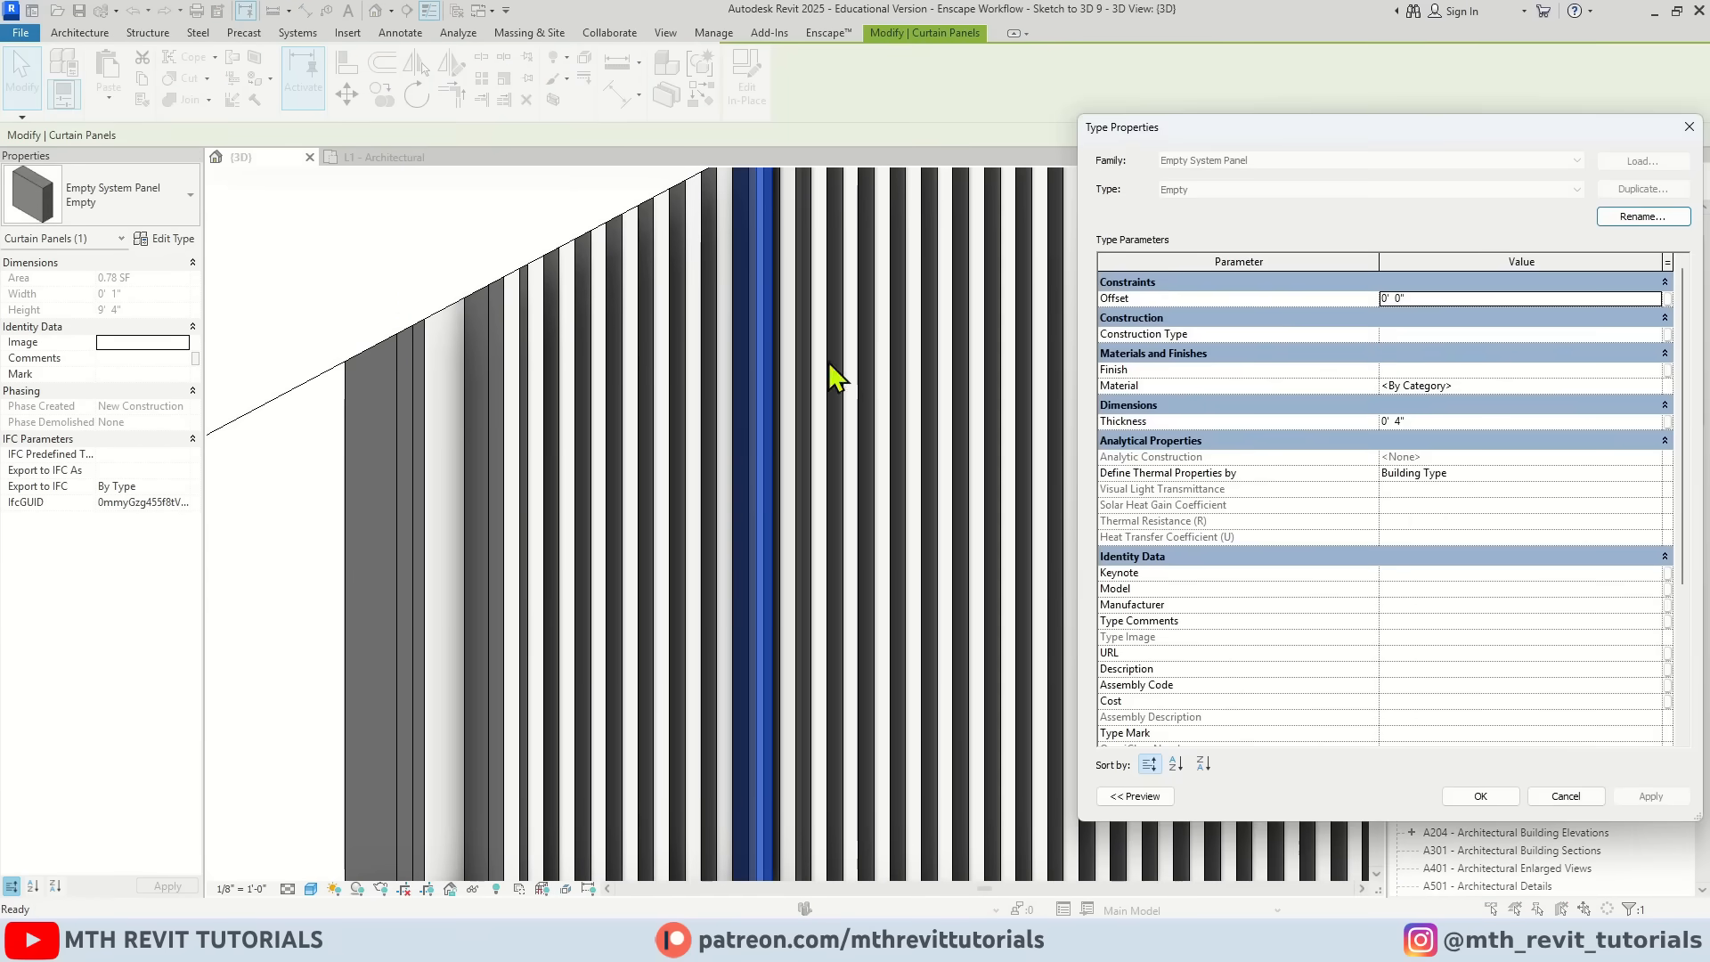
pyautogui.moveTo(1372, 149); pyautogui.dragTo(1033, 165)
pyautogui.click(1321, 404)
pyautogui.click(456, 828)
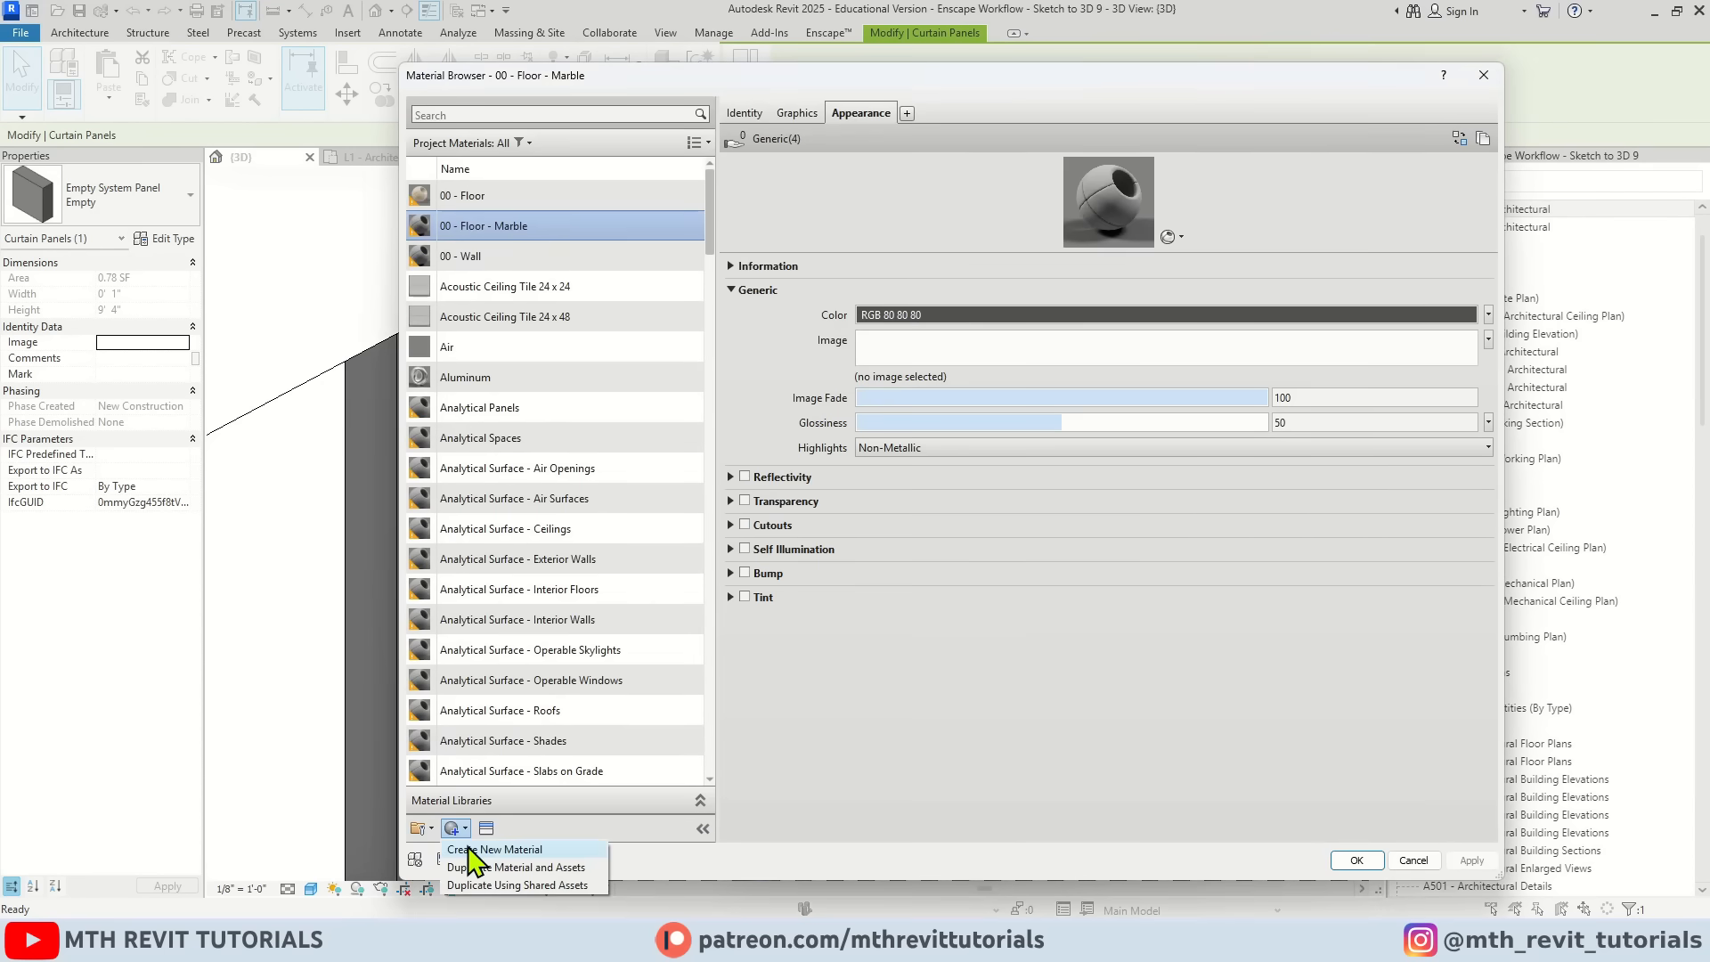
pyautogui.click(470, 849)
pyautogui.rightClick(489, 461)
pyautogui.click(564, 531)
pyautogui.write('00 - Wo')
pyautogui.press('Return')
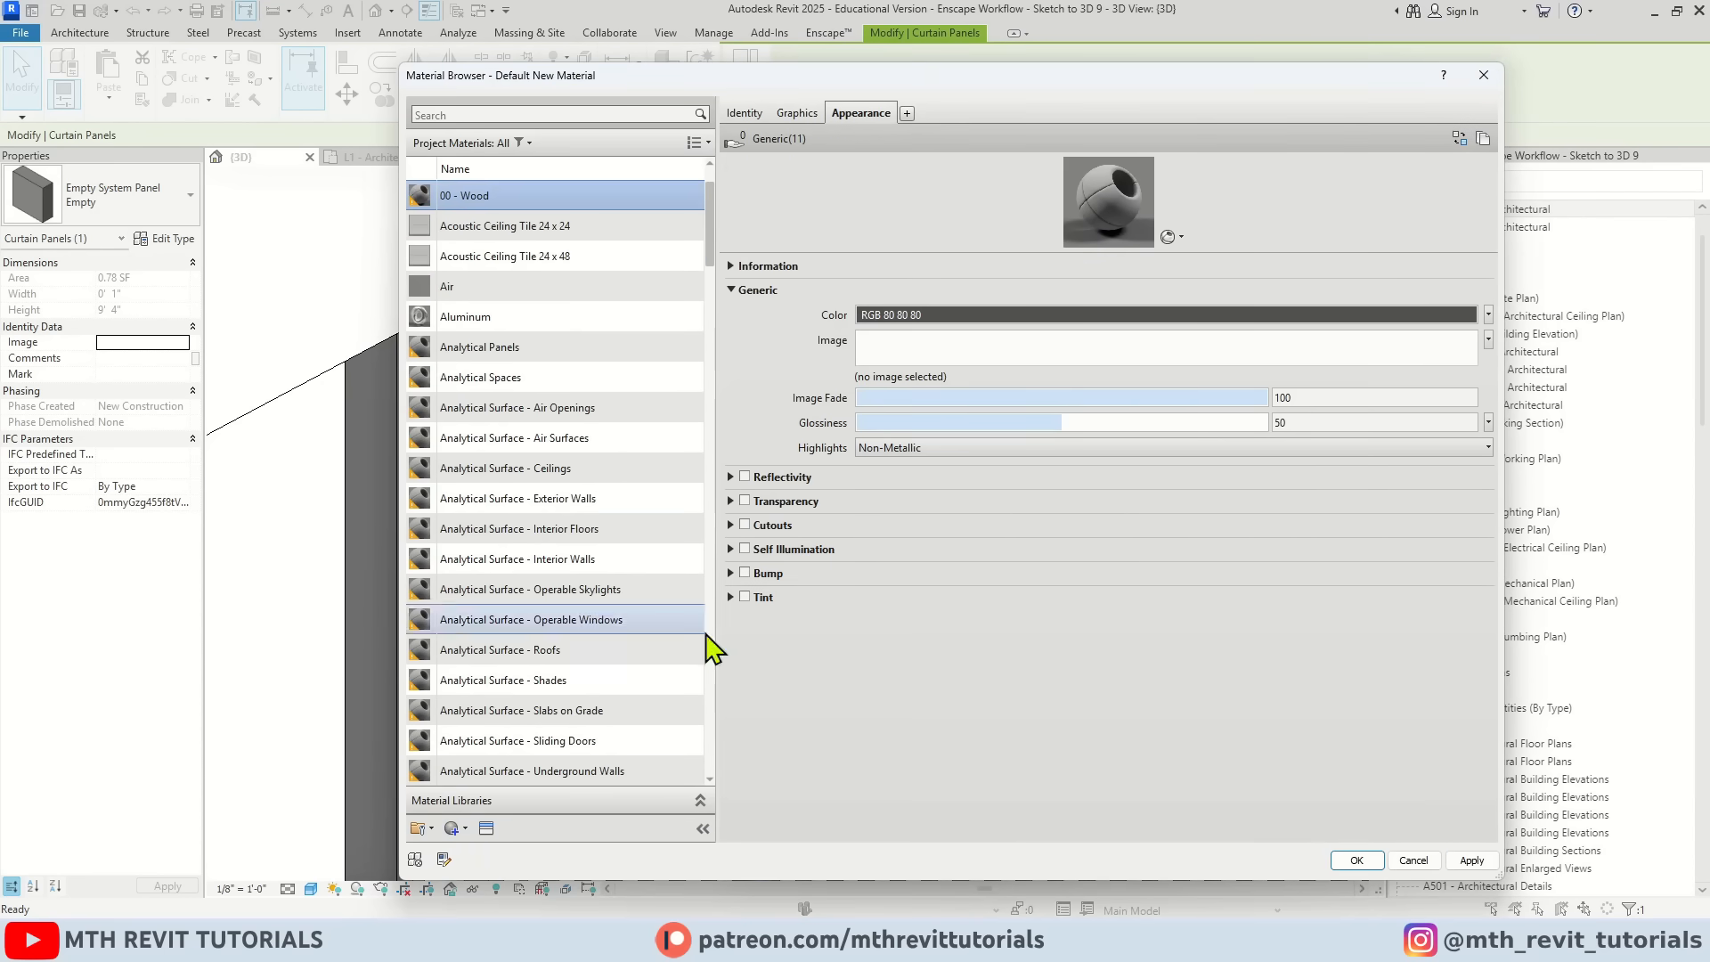
pyautogui.click(1356, 860)
pyautogui.click(1213, 810)
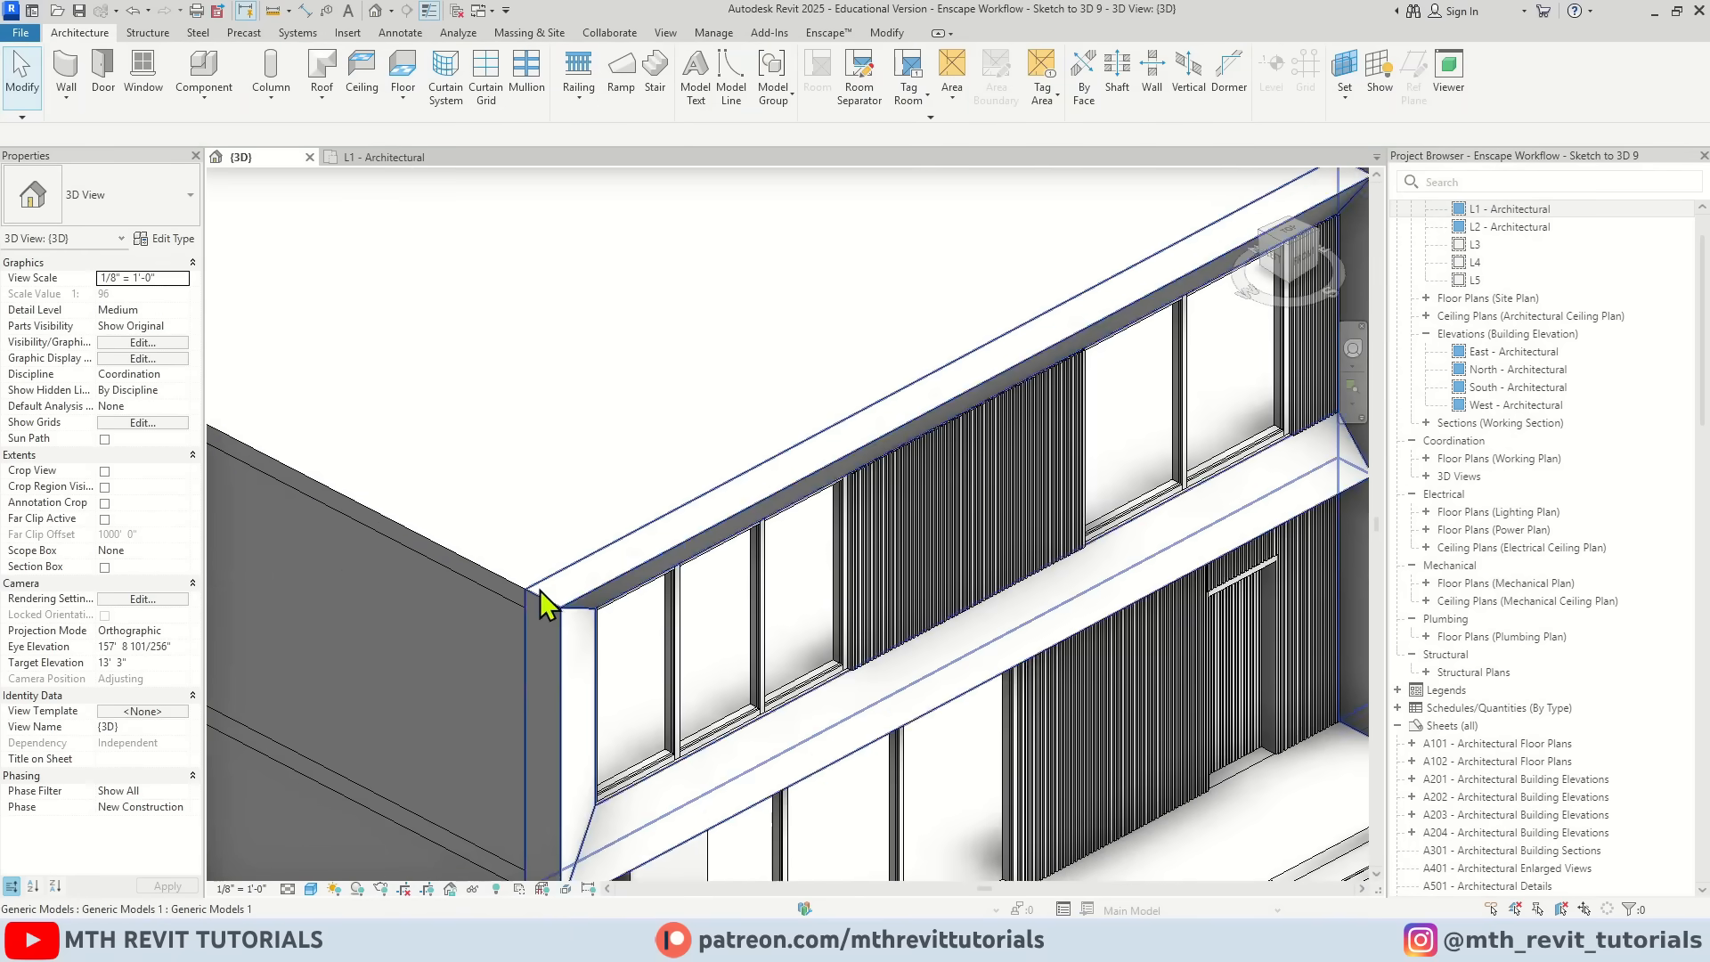
# Step: Assign one of the custom 00 materials to the generic model frame around the front facade's upper windows
pyautogui.click(553, 600)
pyautogui.click(164, 239)
pyautogui.click(1171, 319)
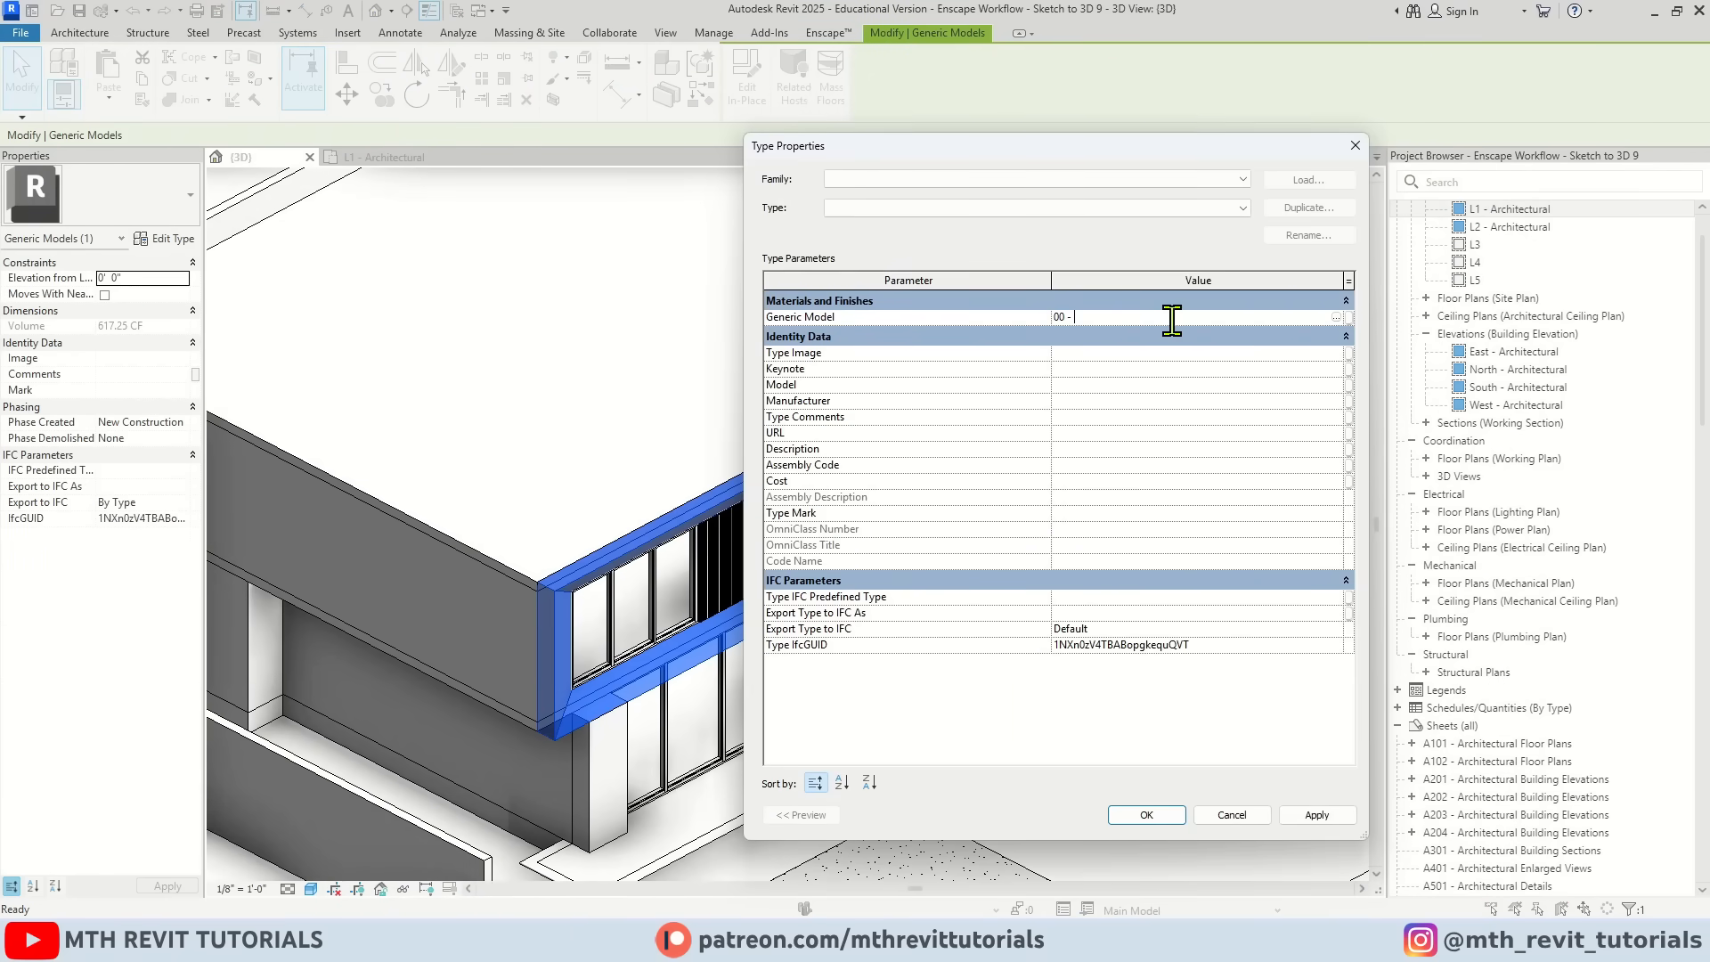
pyautogui.click(1146, 813)
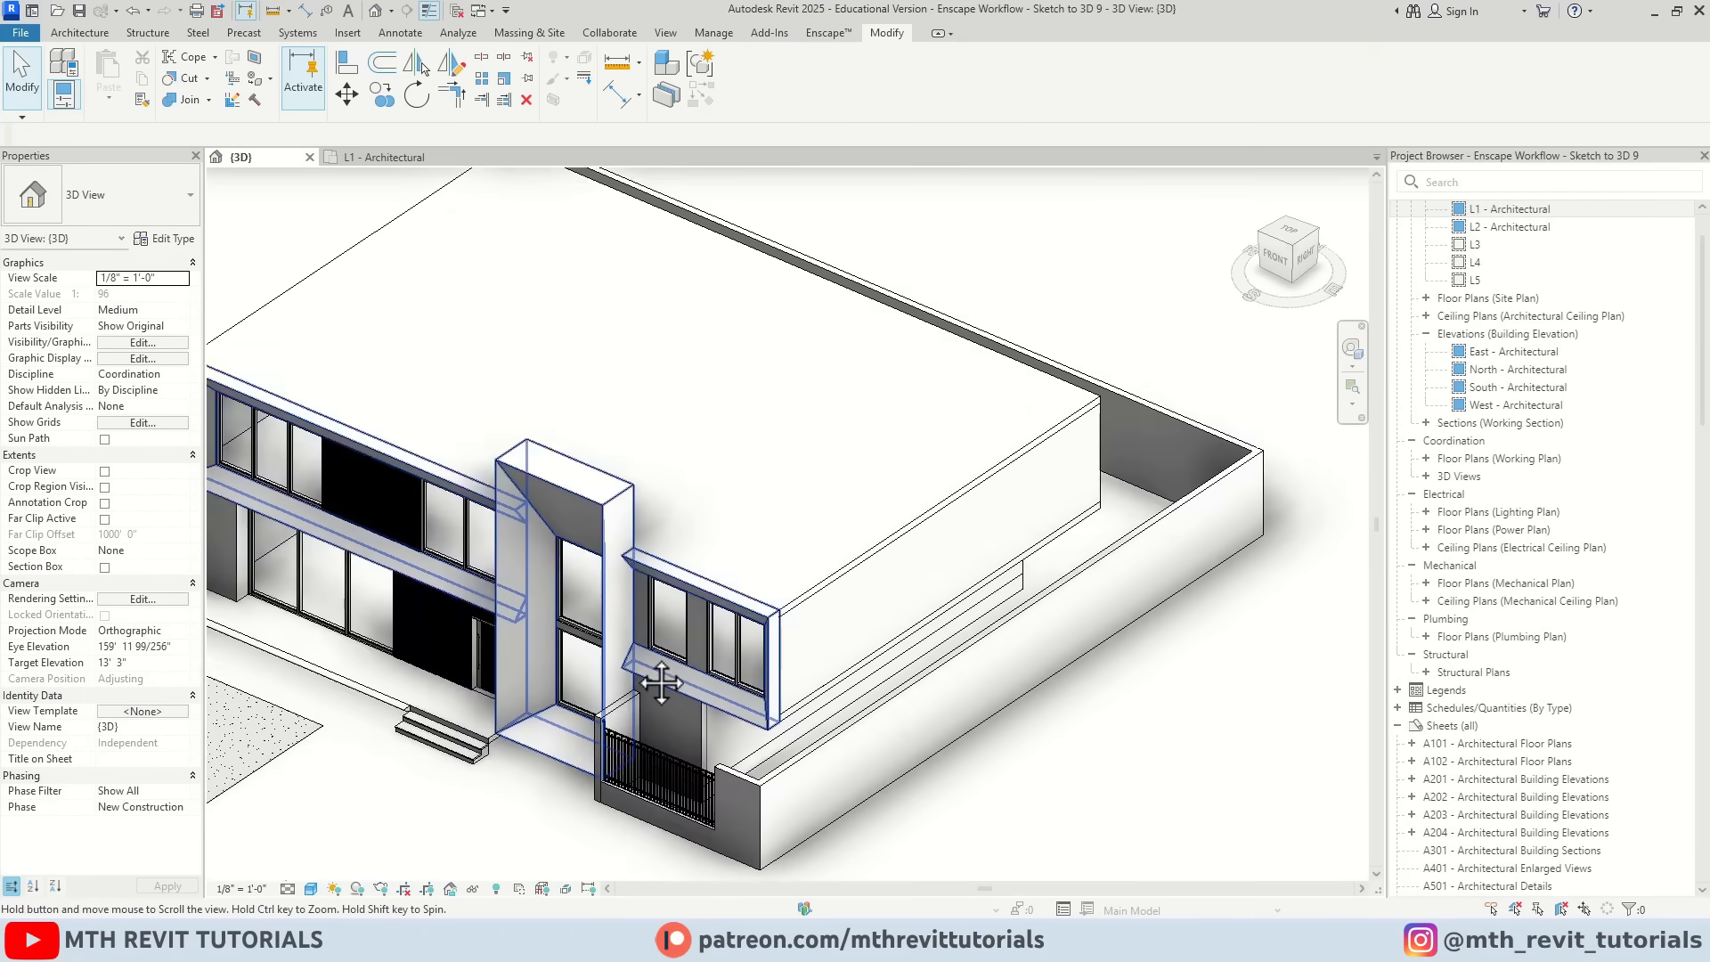
# Step: Find the Glazed system panel type, duplicate it and rename the copy Glazed - Ens
pyautogui.scroll(5, 669, 577)
pyautogui.scroll(3, 670, 573)
pyautogui.click(698, 611)
pyautogui.click(1536, 179)
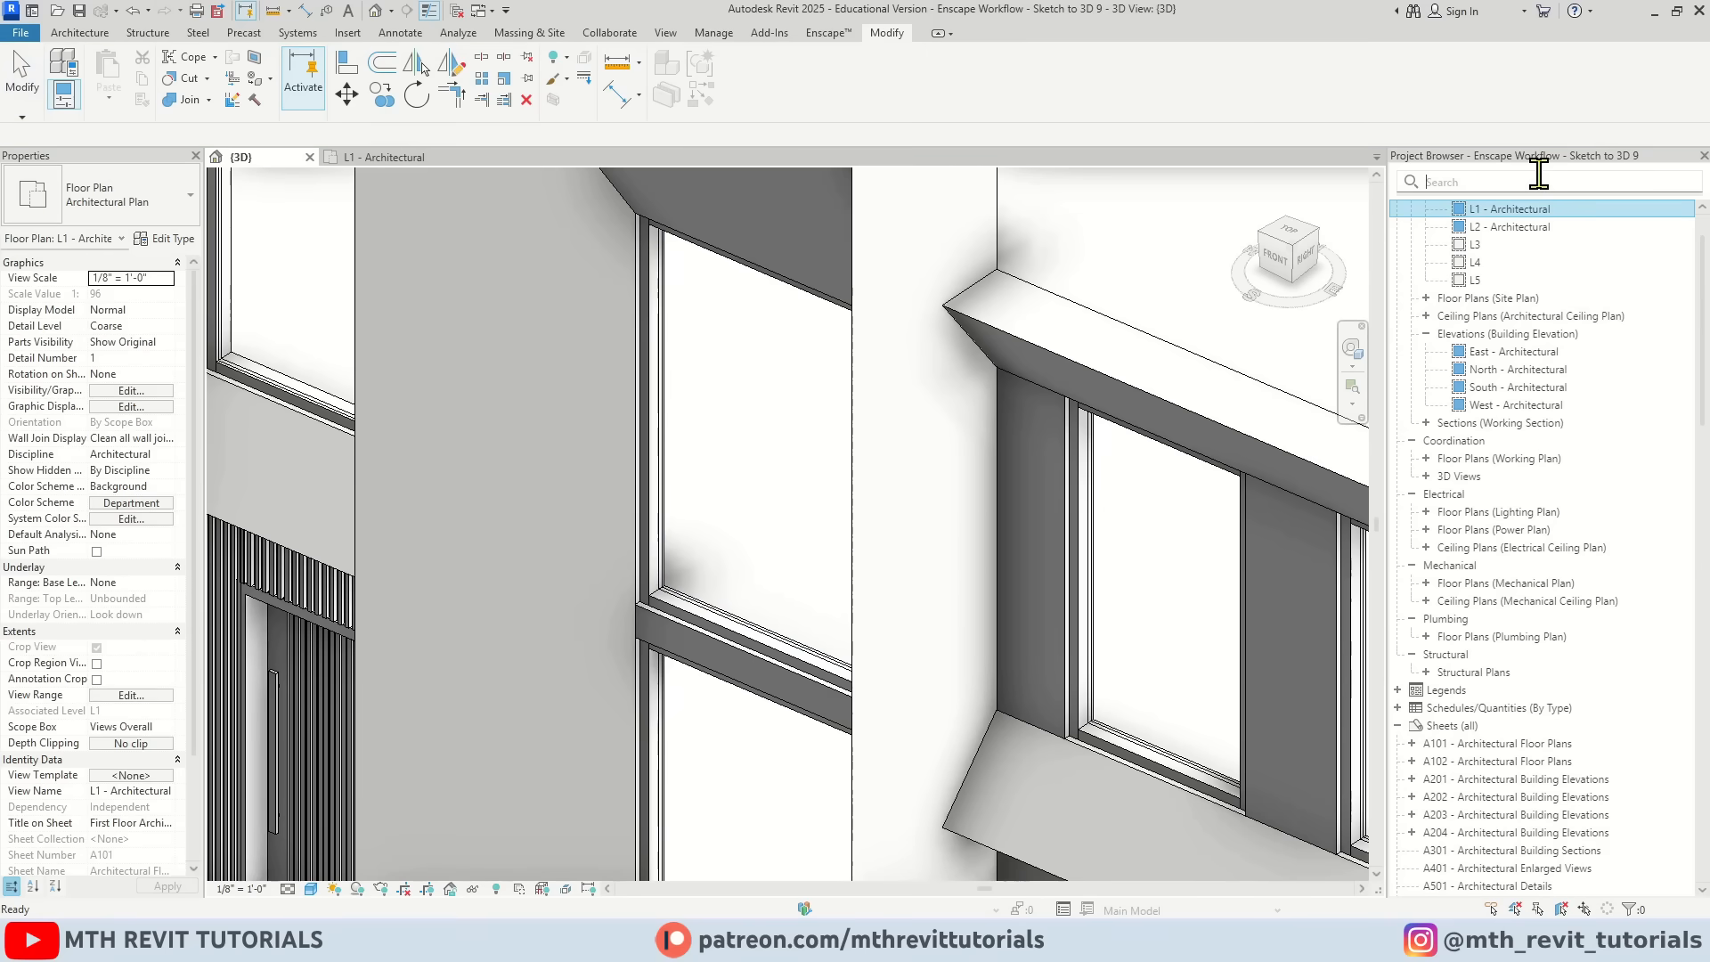
pyautogui.write('glazed')
pyautogui.rightClick(1467, 262)
pyautogui.click(1505, 294)
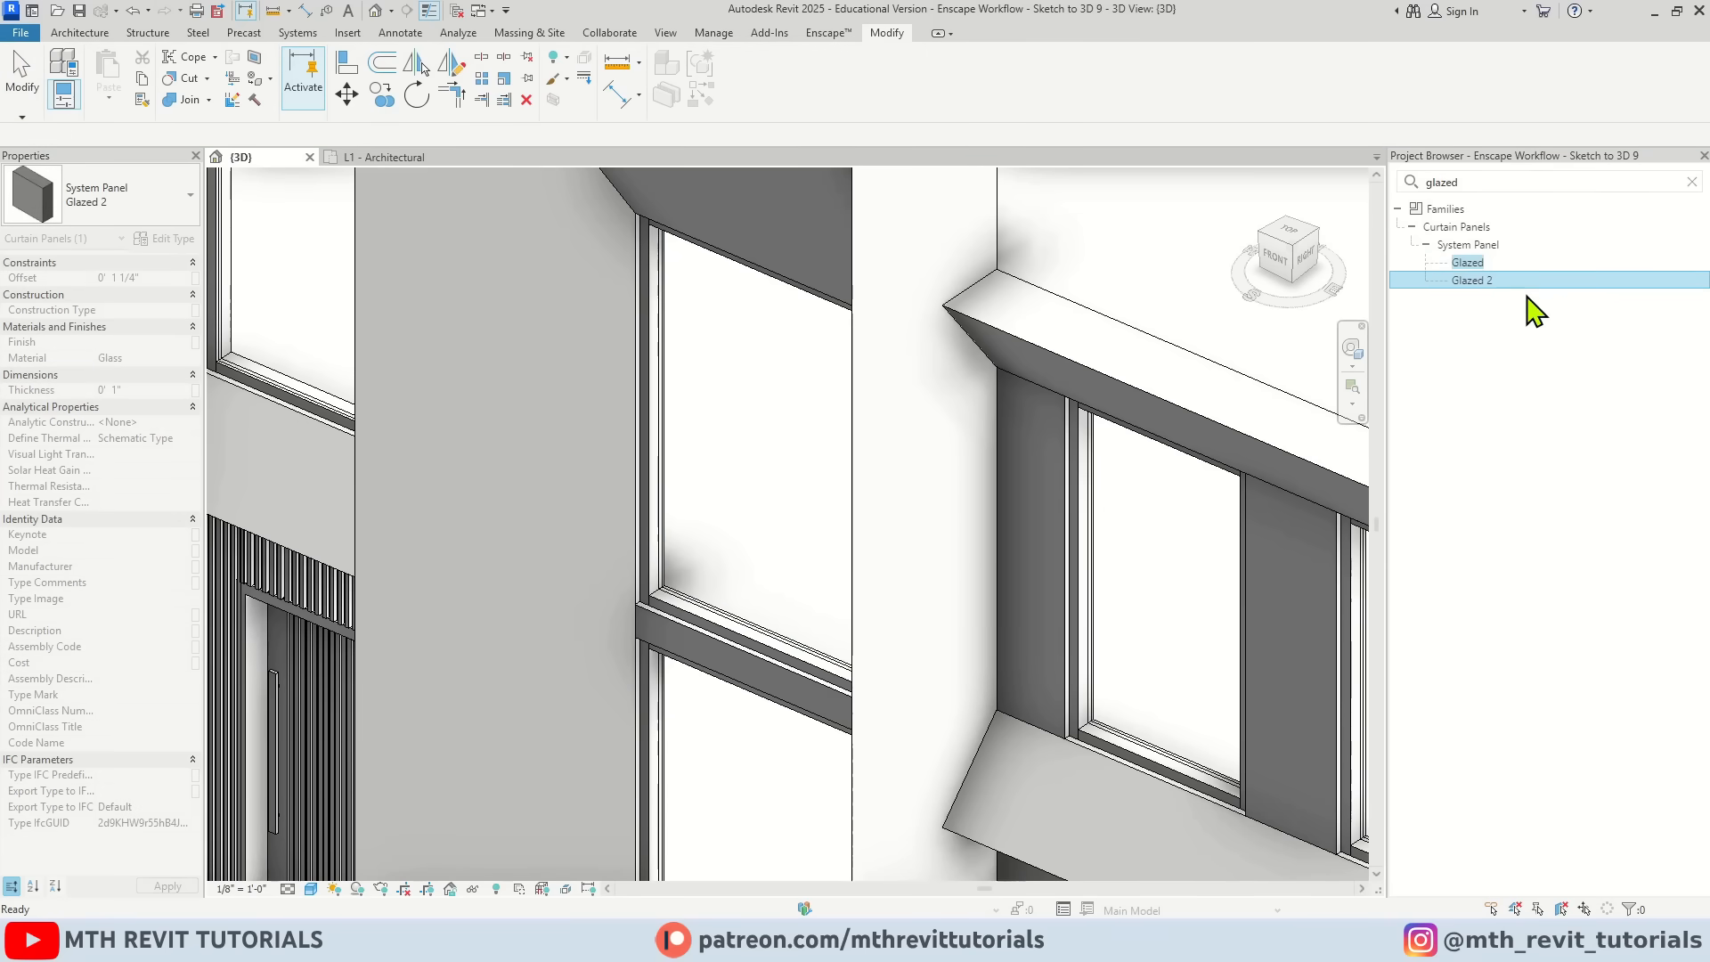
pyautogui.rightClick(1503, 283)
pyautogui.click(1520, 347)
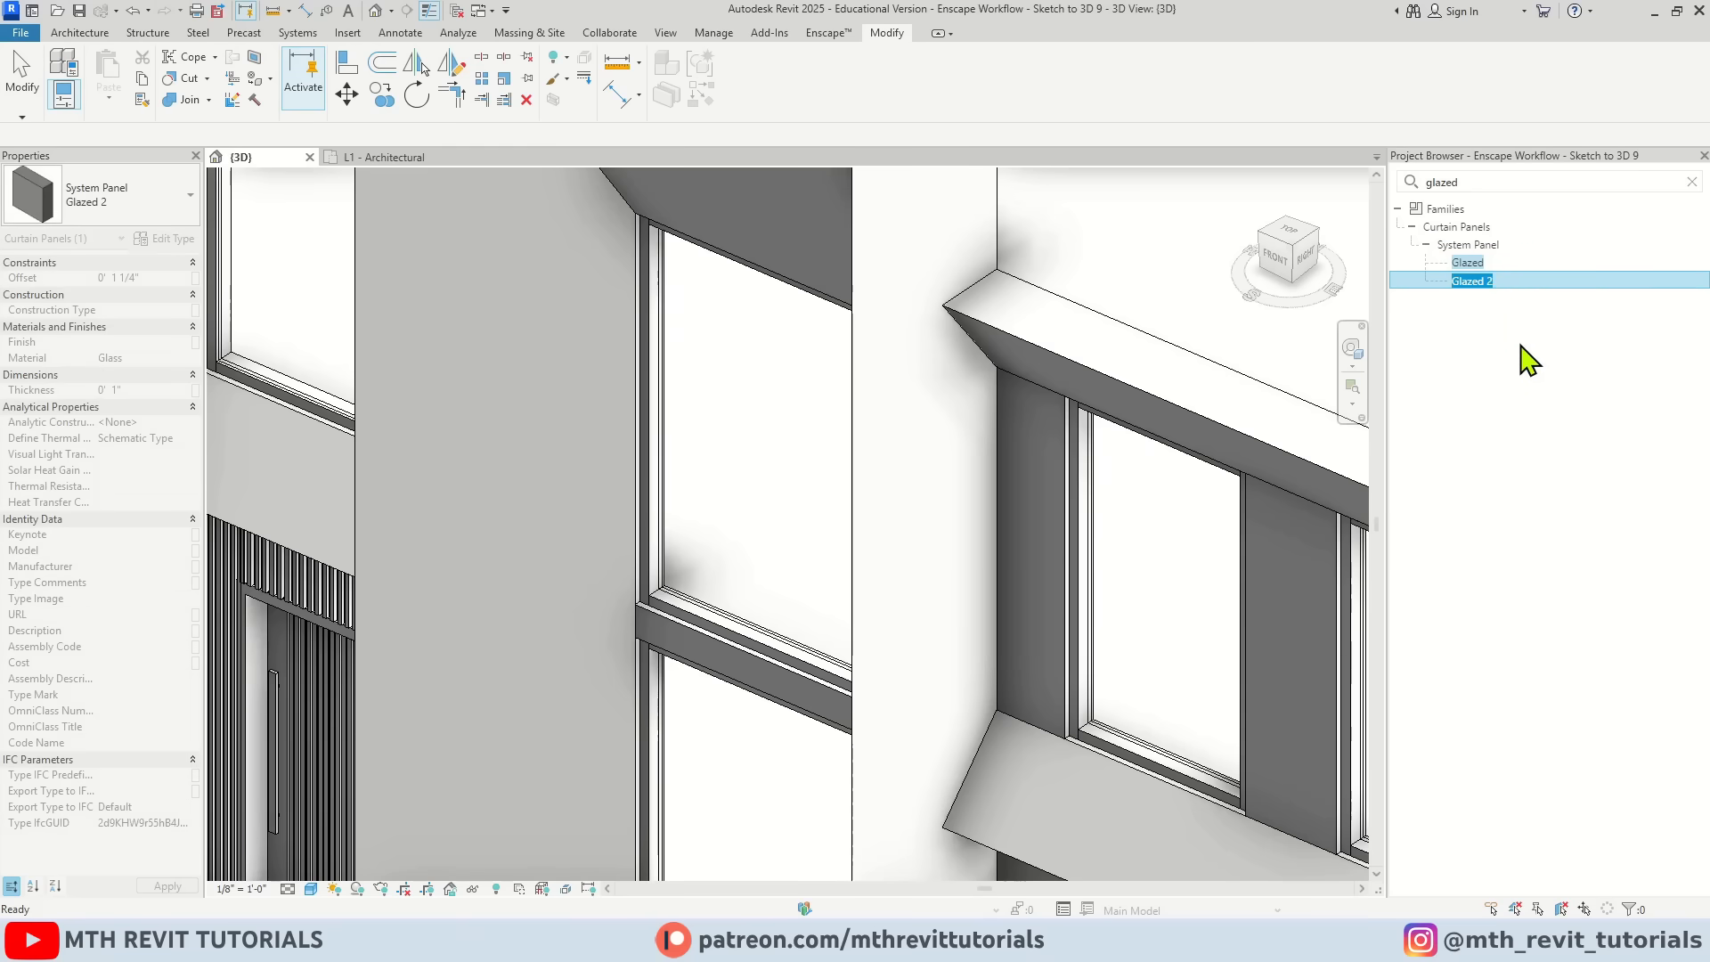
# Step: Create a new material named 00 - Glass and assign it to the Glazed - Ens panel type
pyautogui.doubleClick(1494, 282)
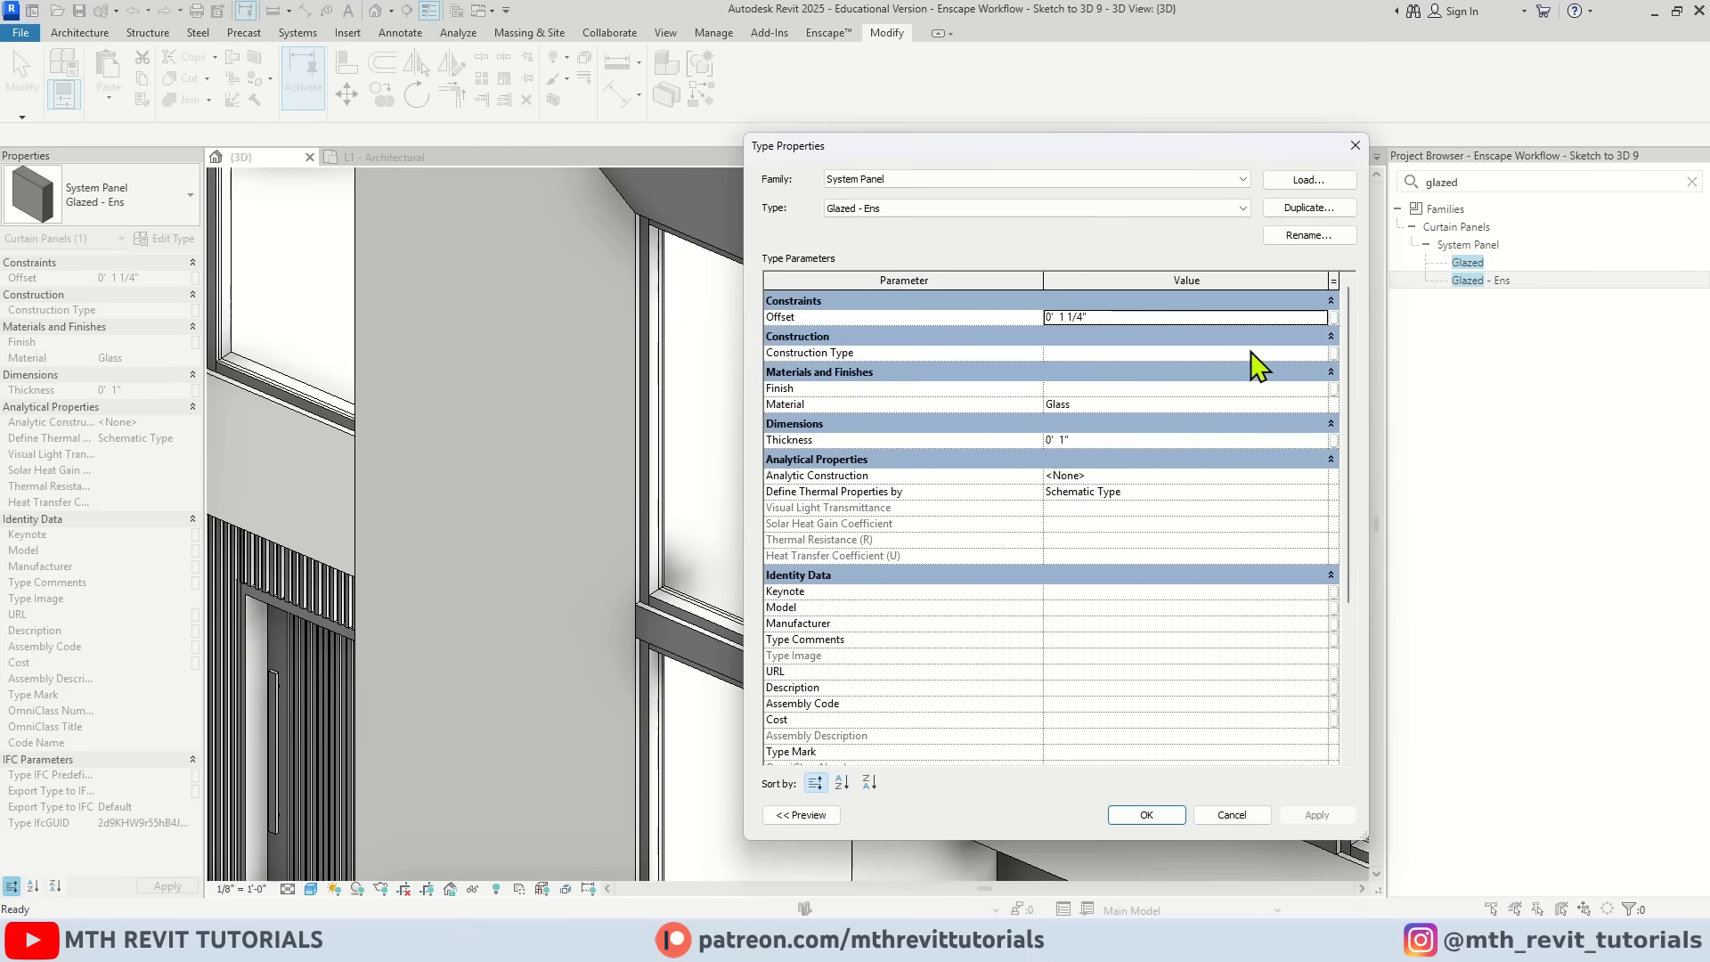
pyautogui.click(1327, 405)
pyautogui.click(414, 858)
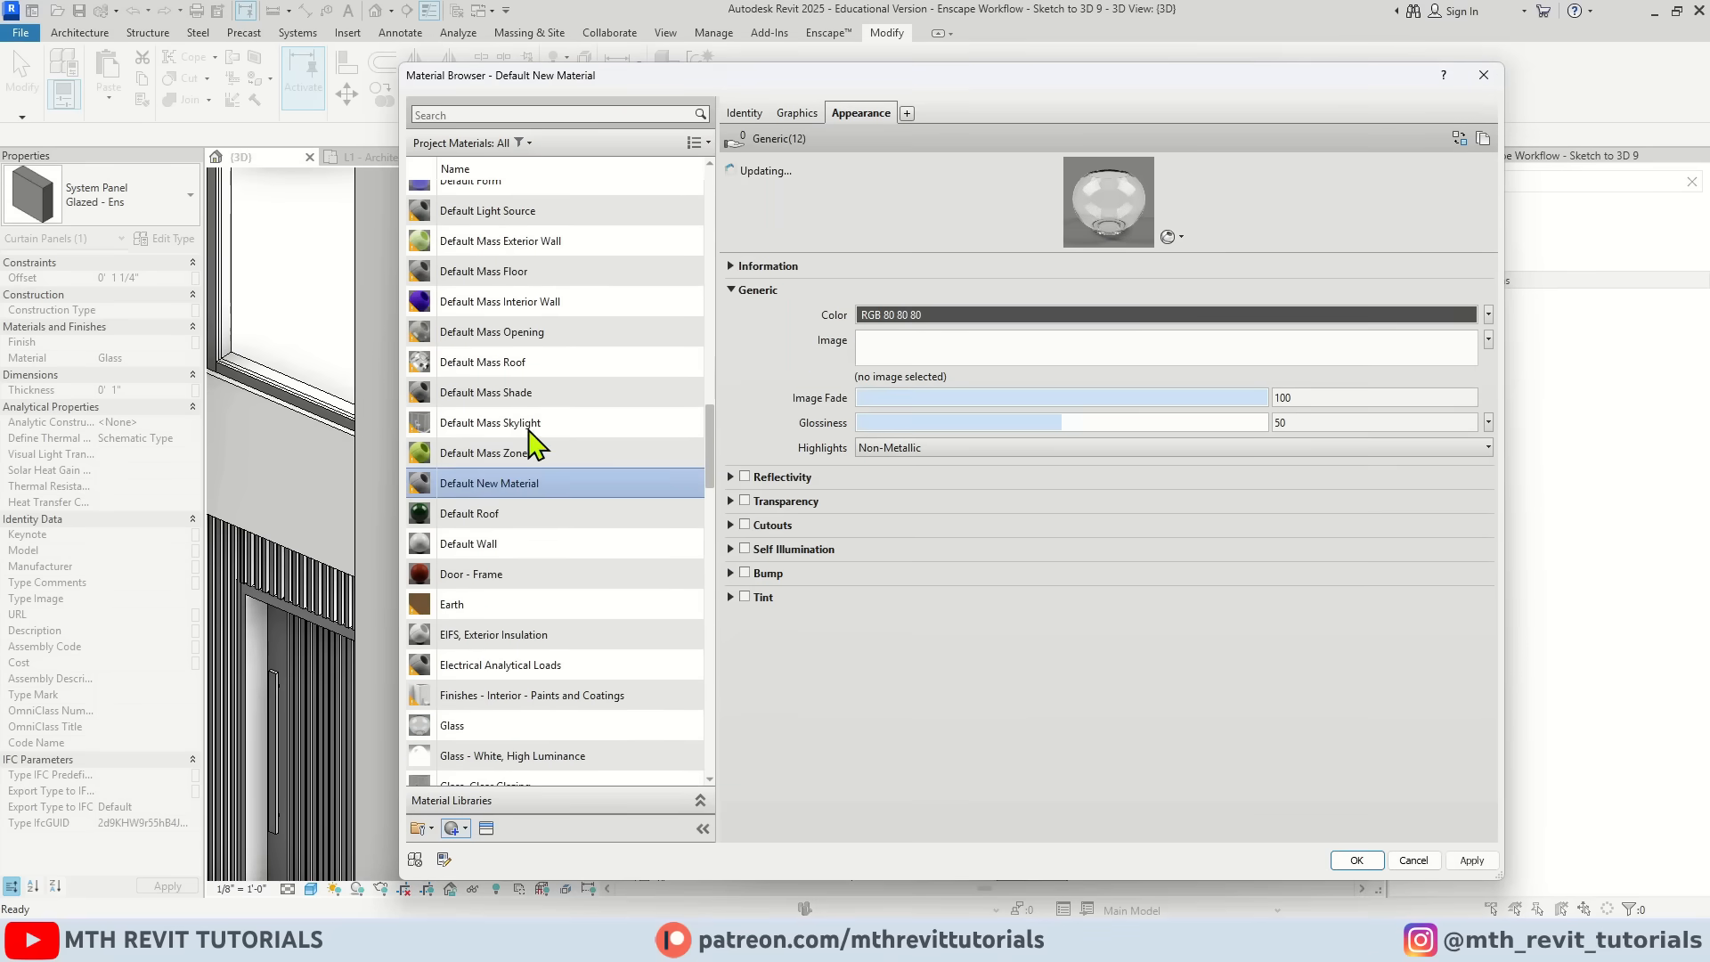
pyautogui.rightClick(525, 483)
pyautogui.click(567, 552)
pyautogui.write('00 - Glass')
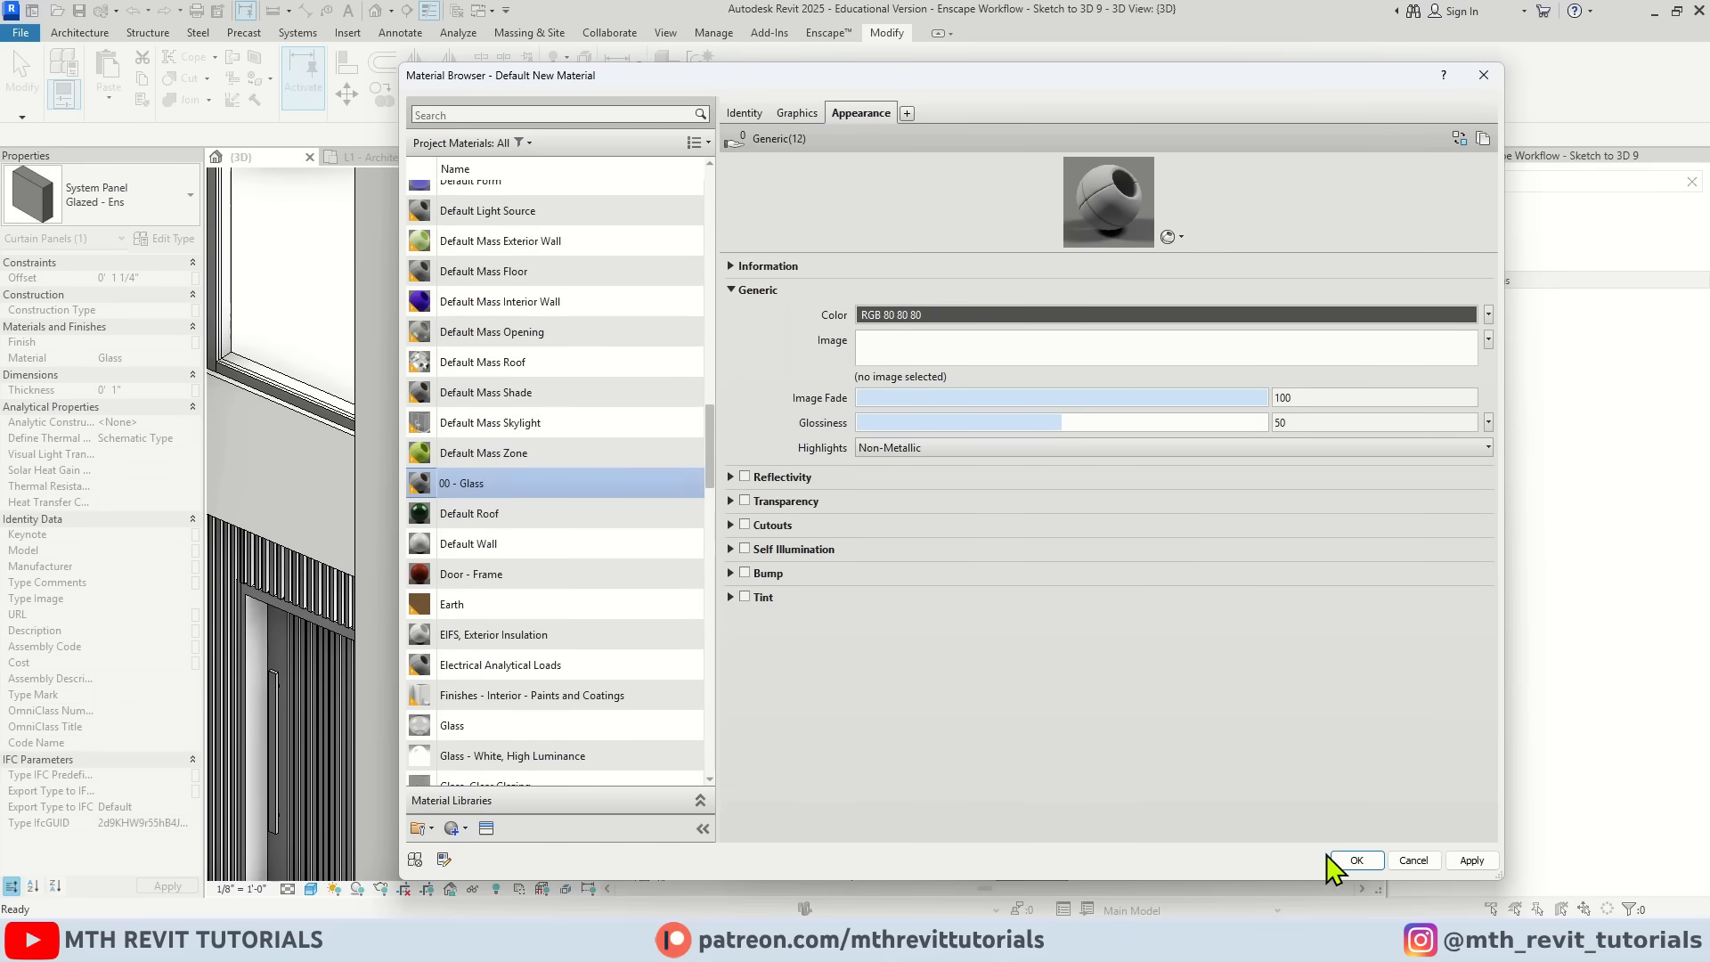
pyautogui.click(1354, 860)
pyautogui.click(1162, 815)
# Step: Set the curtain panel of the Storefront 2 curtain wall type to System Panel : Glazed - Ens
pyautogui.click(744, 611)
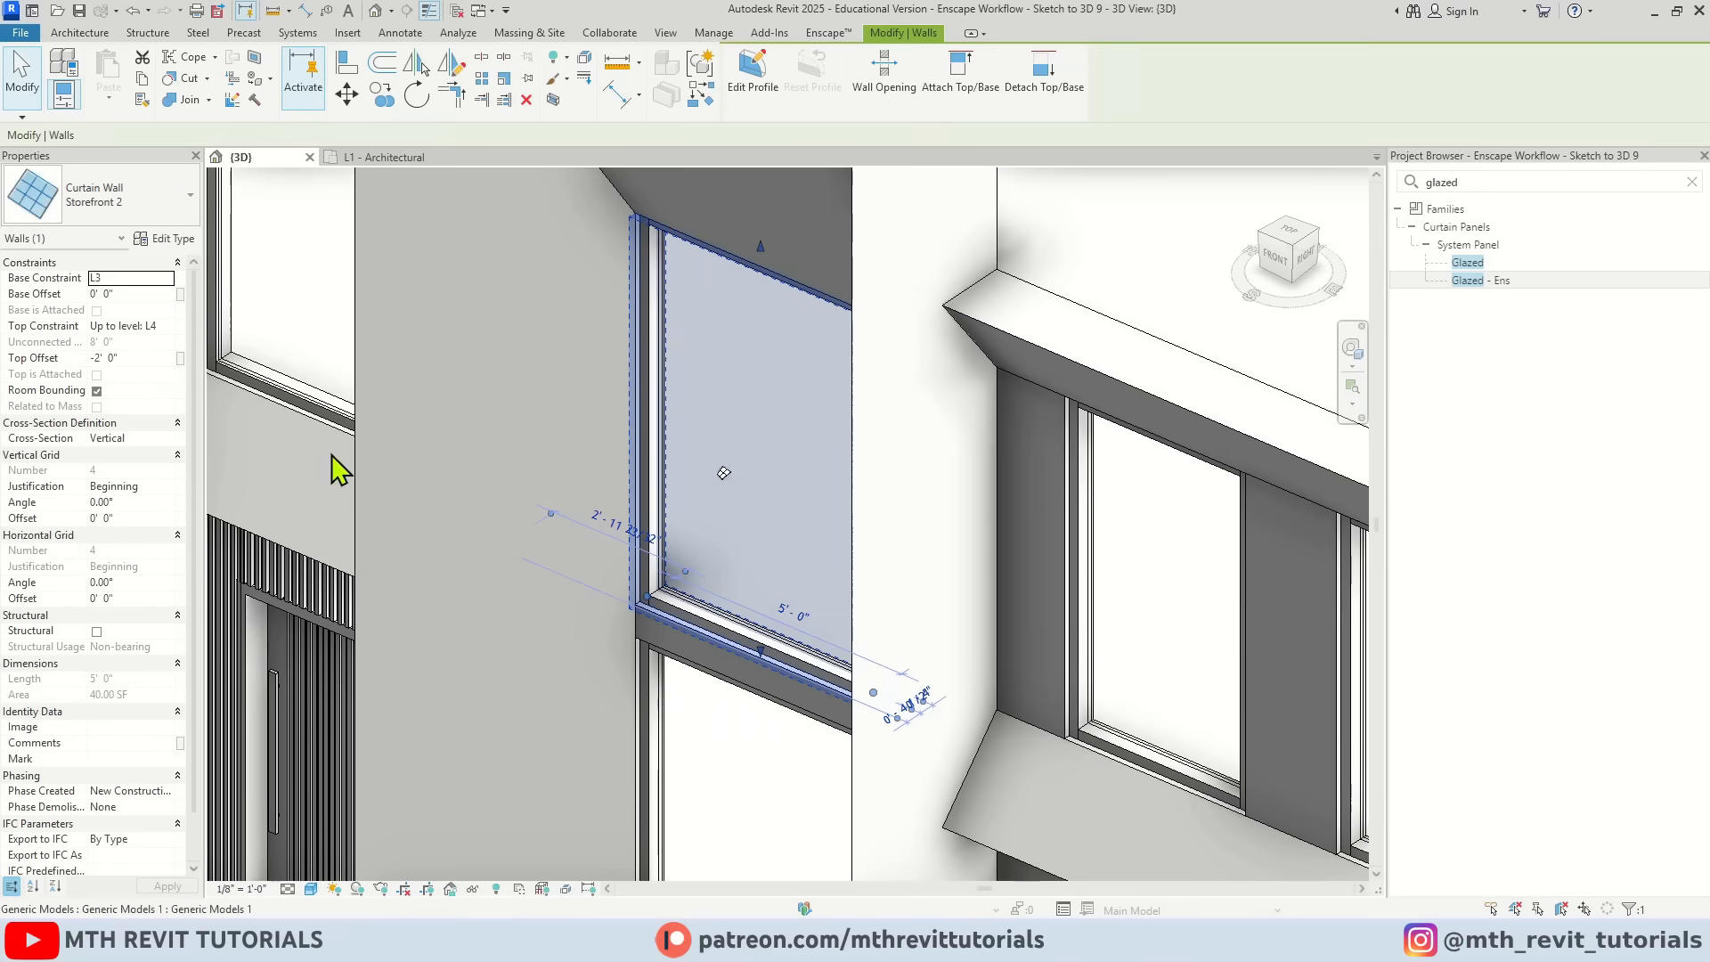
pyautogui.click(168, 238)
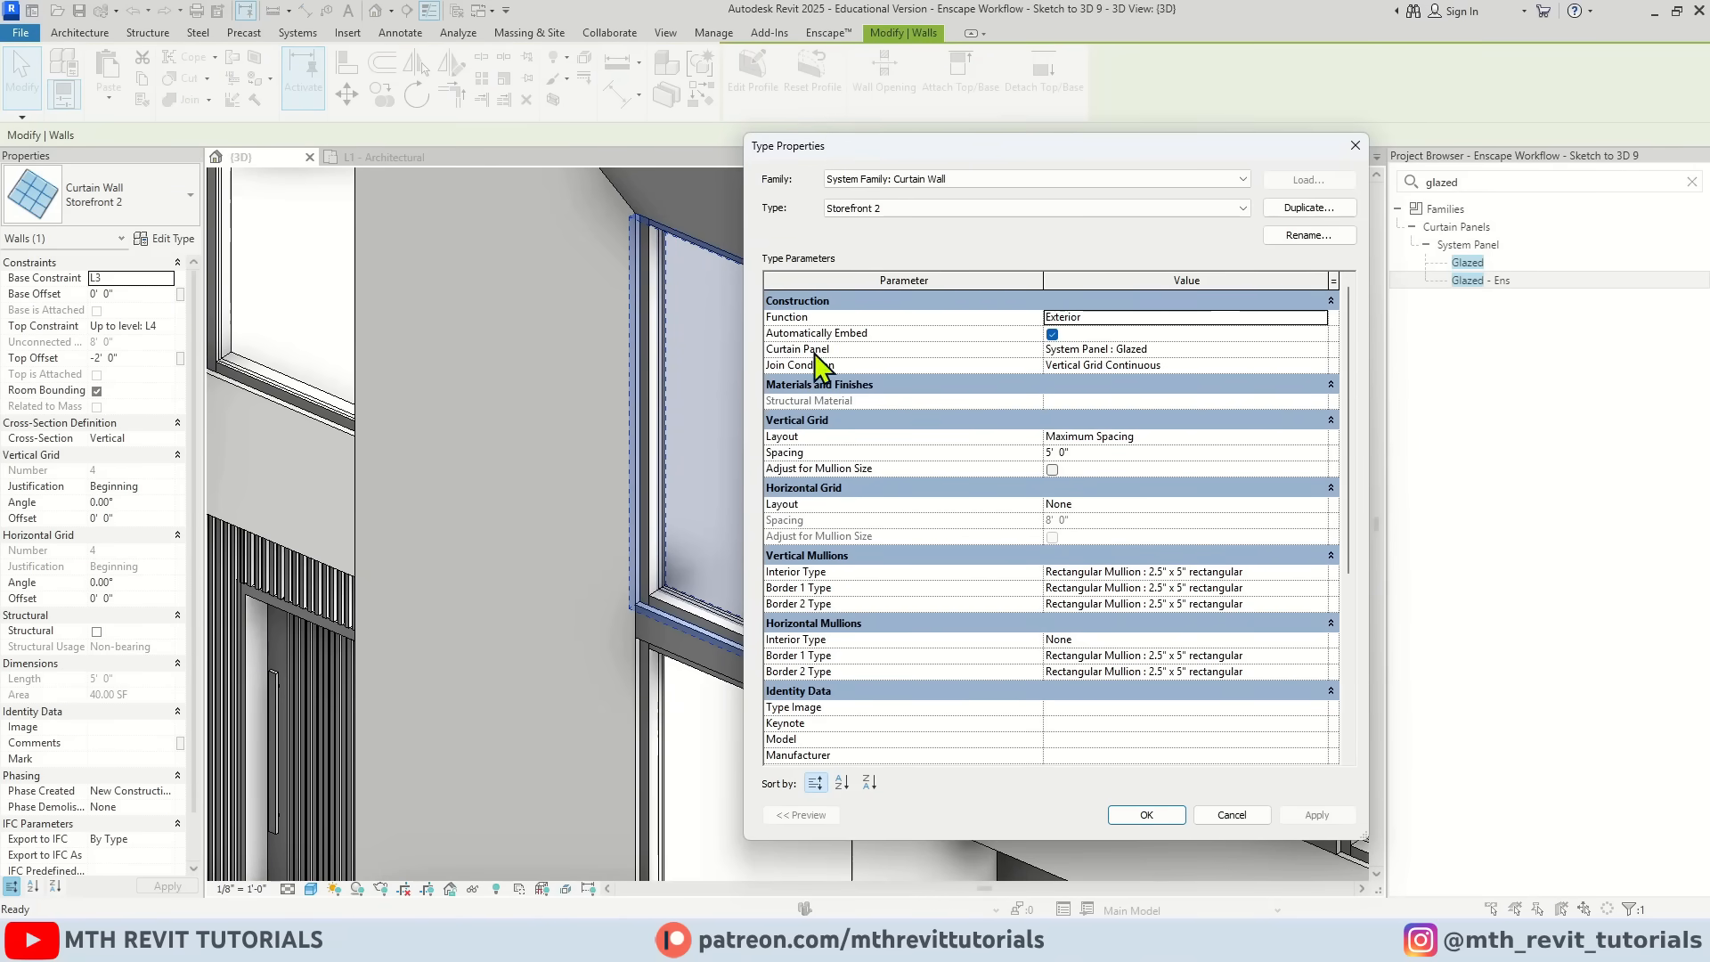
pyautogui.click(1314, 350)
pyautogui.click(1158, 425)
pyautogui.click(1146, 815)
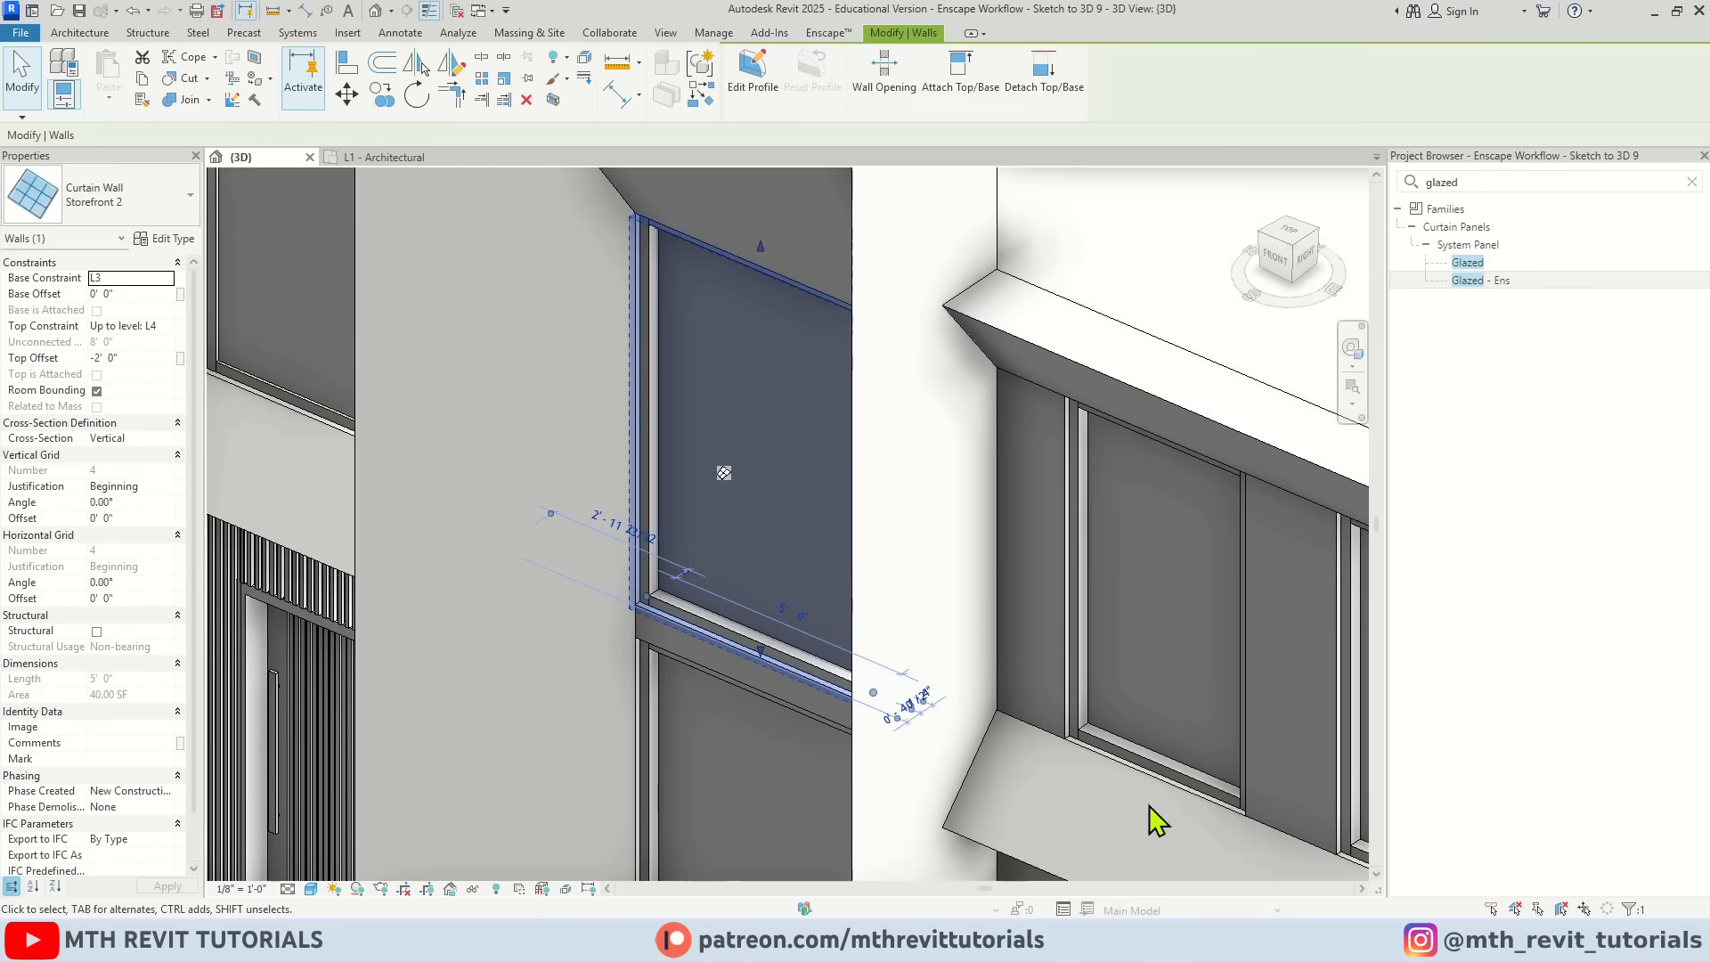
pyautogui.press('Escape')
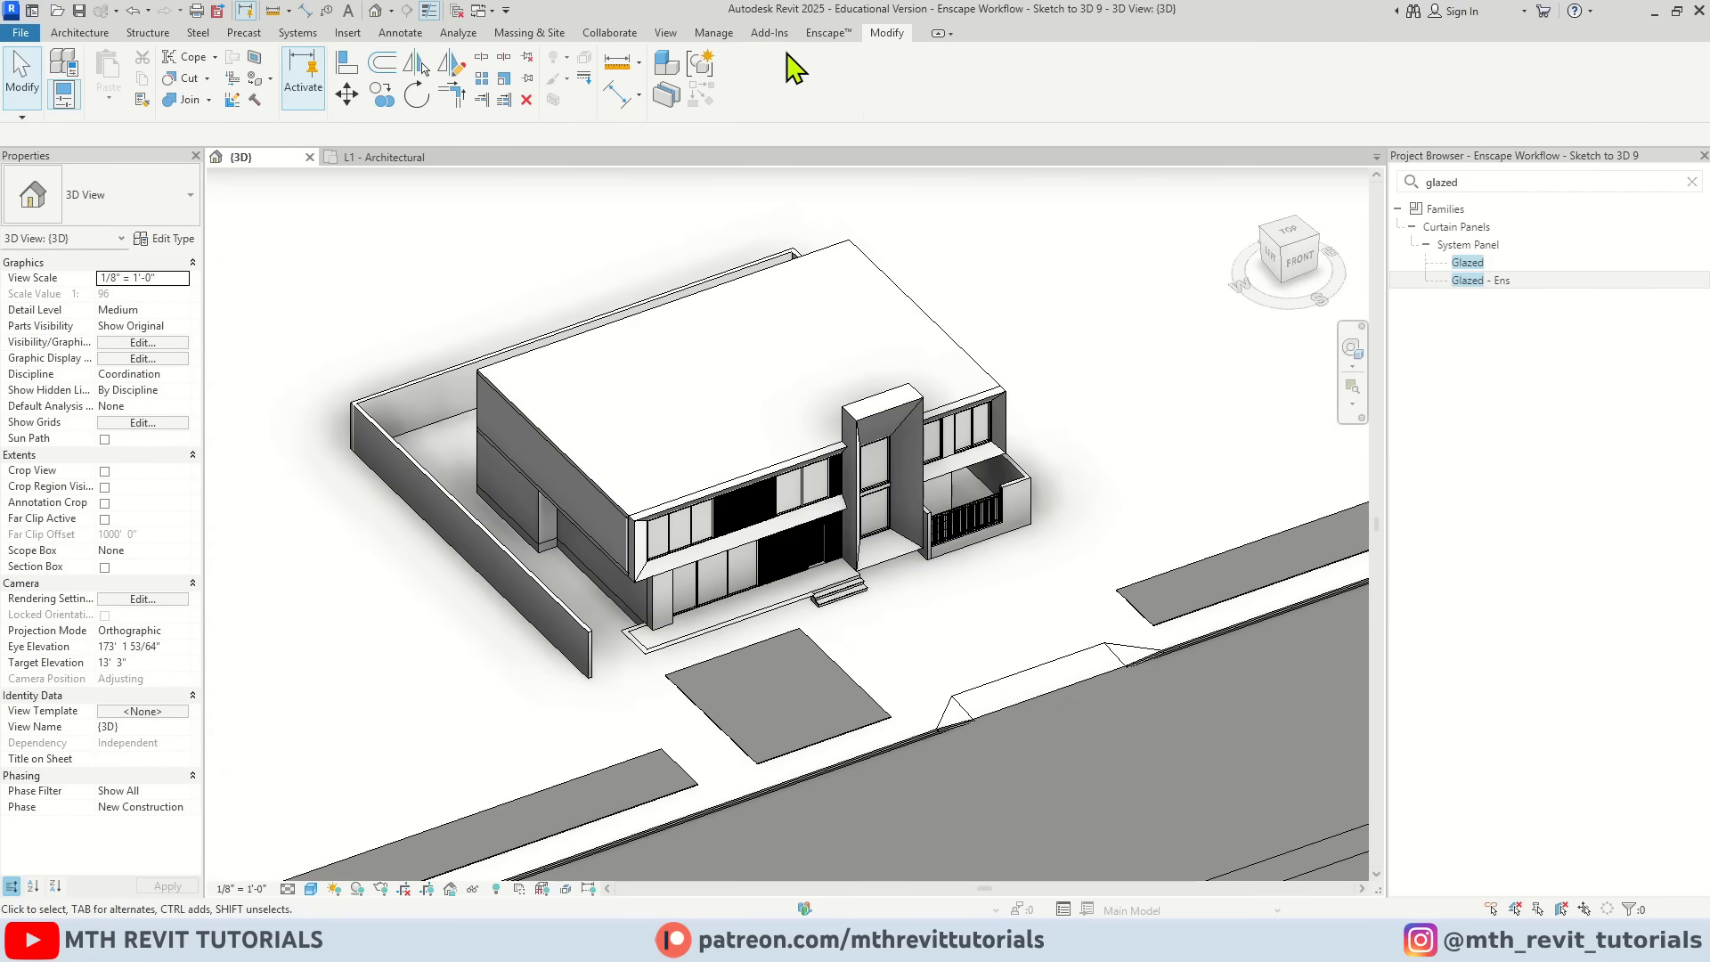
# Step: Start Enscape for the 3D view and move in close to the house's front
pyautogui.click(828, 33)
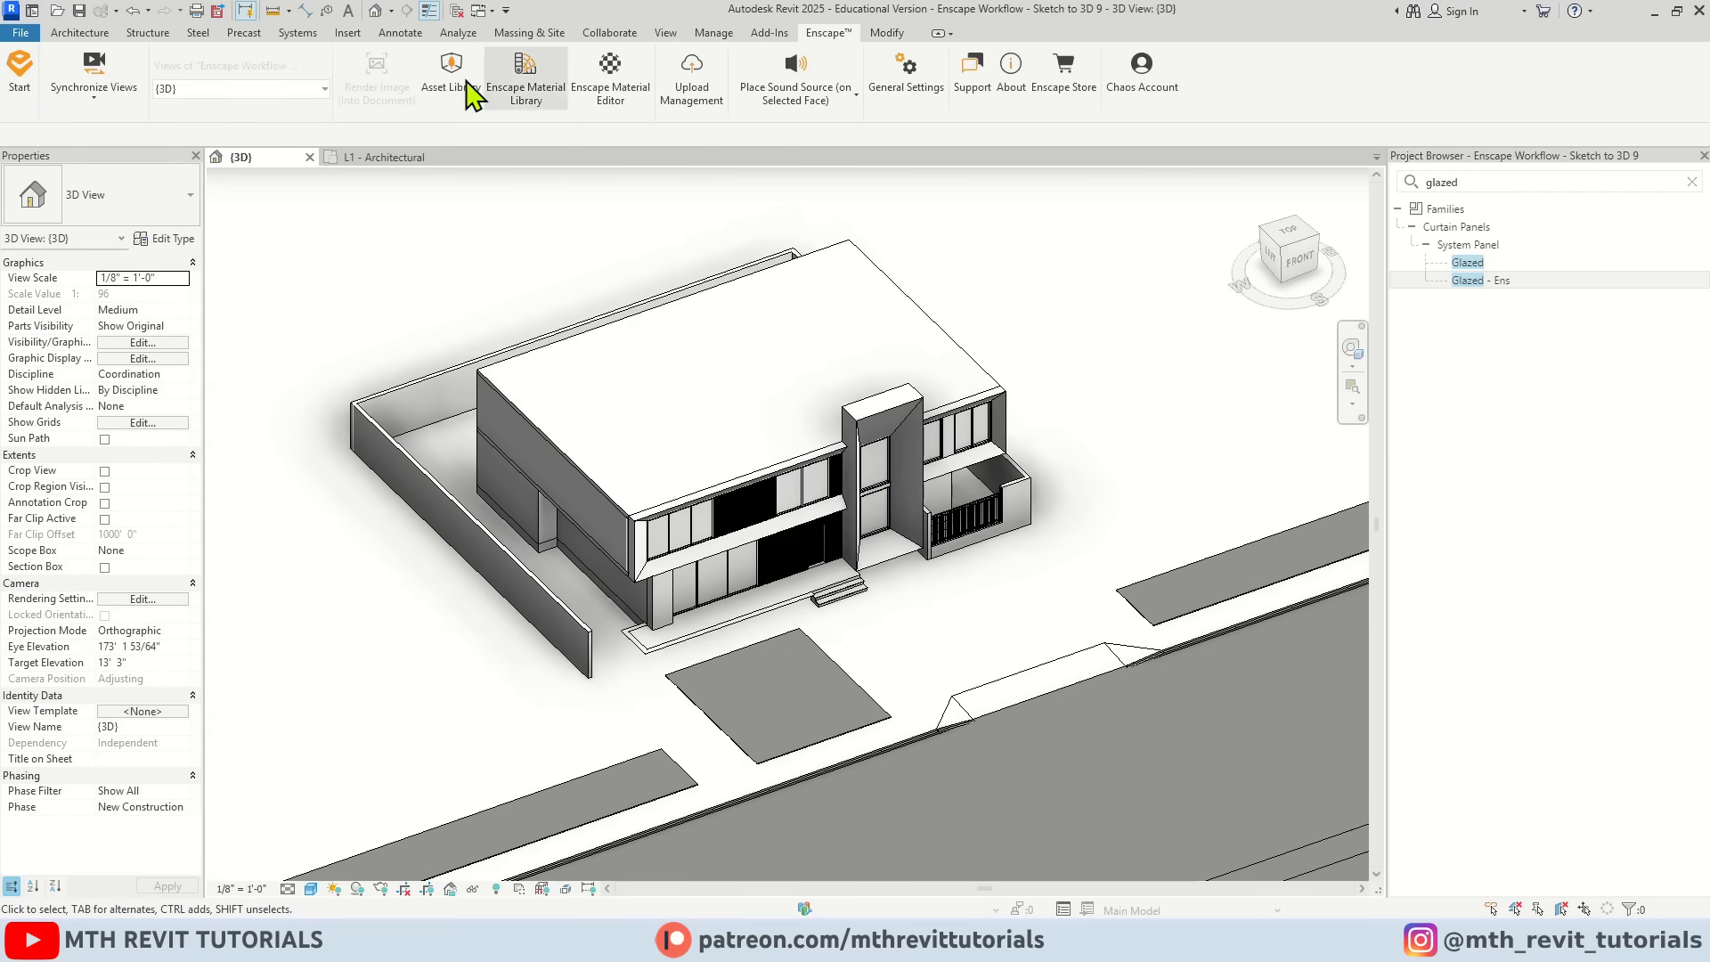
pyautogui.click(24, 87)
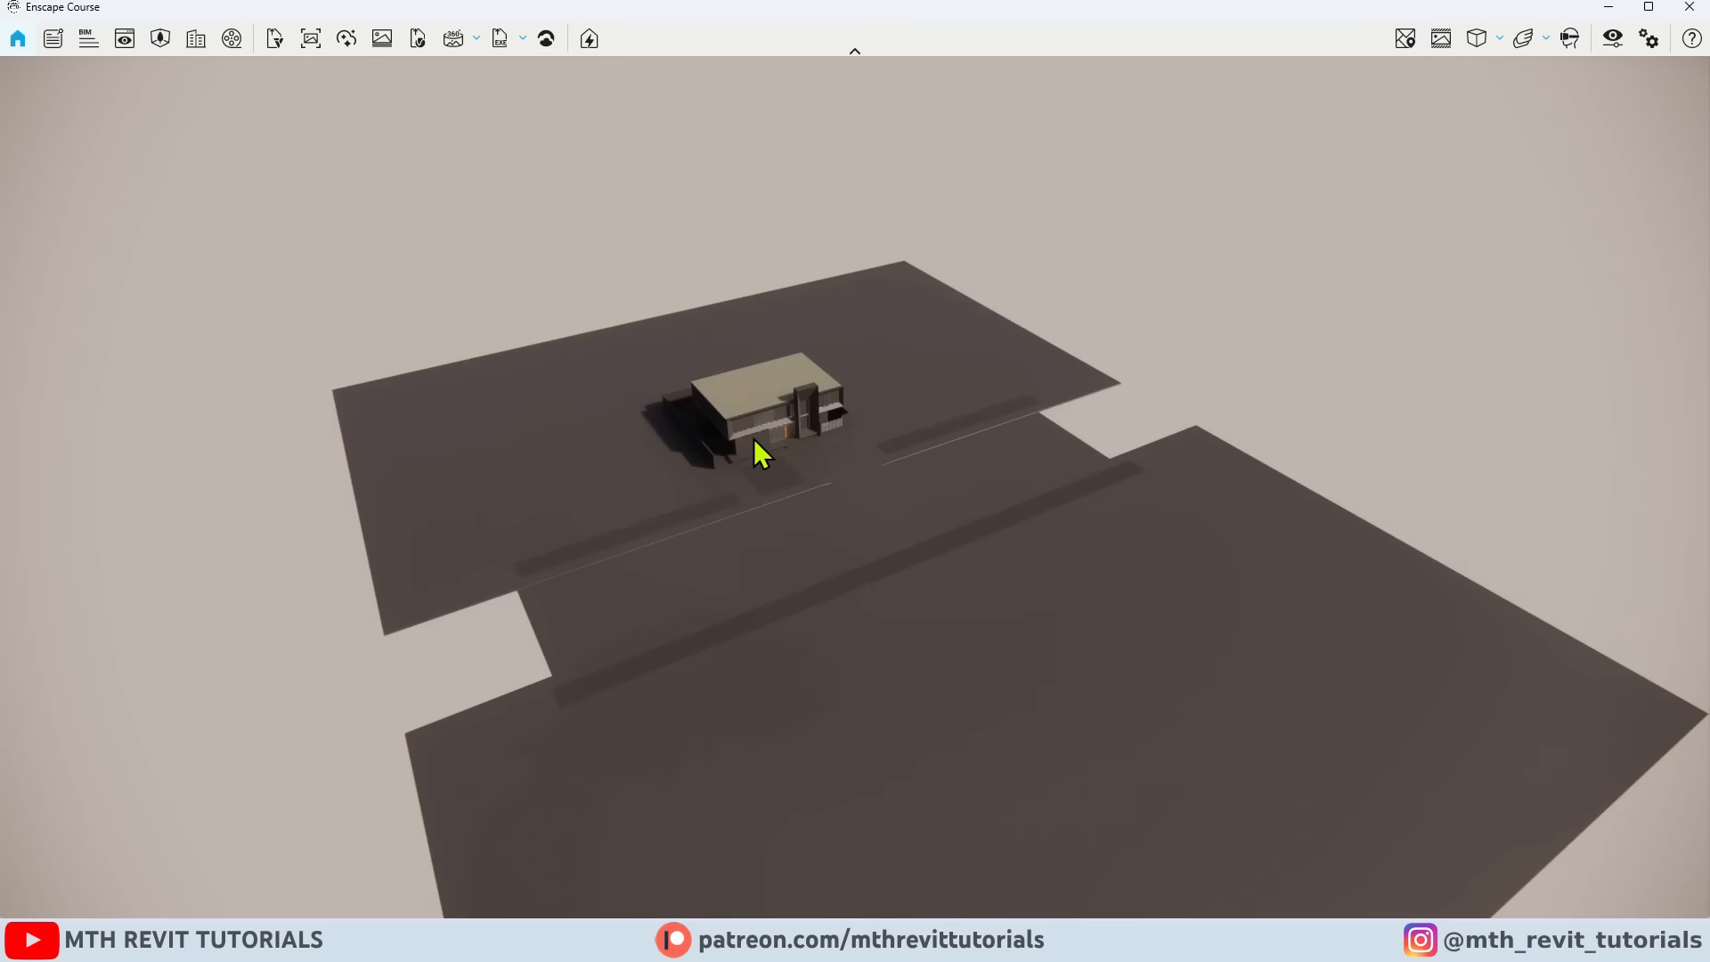
pyautogui.doubleClick(757, 438)
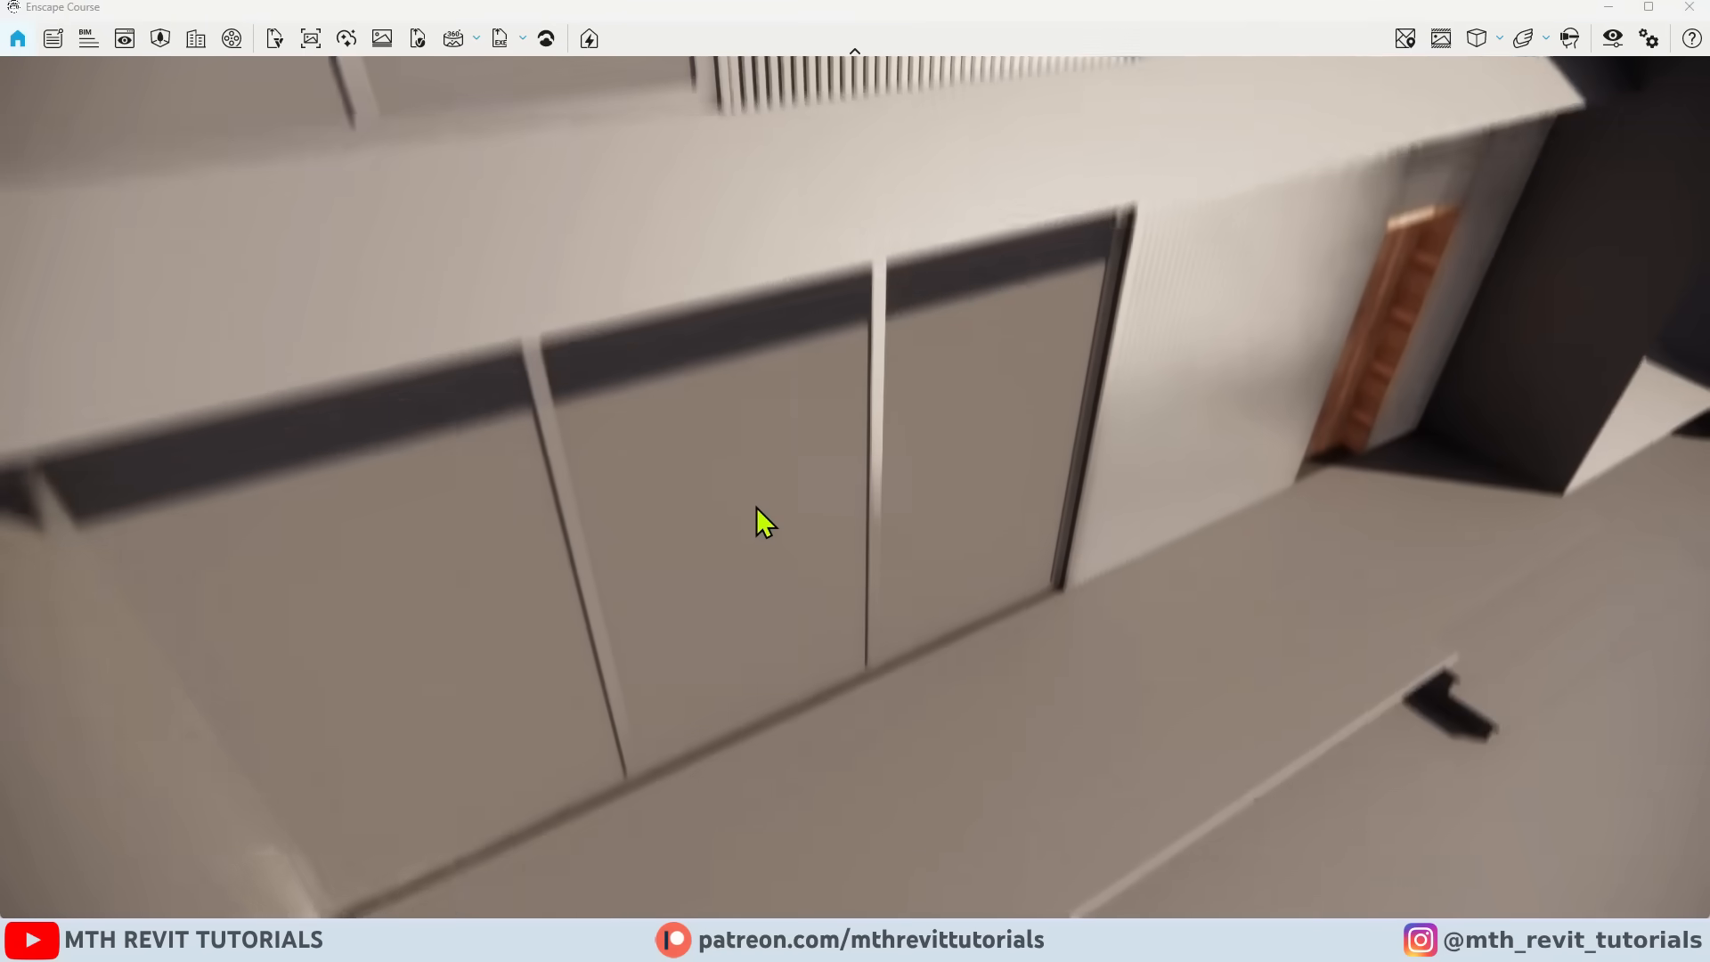
# Step: Examine the house's front and its surroundings from several viewpoints in Enscape, and return to Revit
pyautogui.moveTo(755, 506); pyautogui.dragTo(773, 533)
pyautogui.scroll(-8, 773, 533)
pyautogui.scroll(-10, 907, 532)
pyautogui.moveTo(906, 532); pyautogui.dragTo(559, 441)
pyautogui.scroll(-3, 881, 543)
pyautogui.scroll(4, 882, 543)
pyautogui.moveTo(615, 374); pyautogui.dragTo(1279, 377)
pyautogui.click(1608, 7)
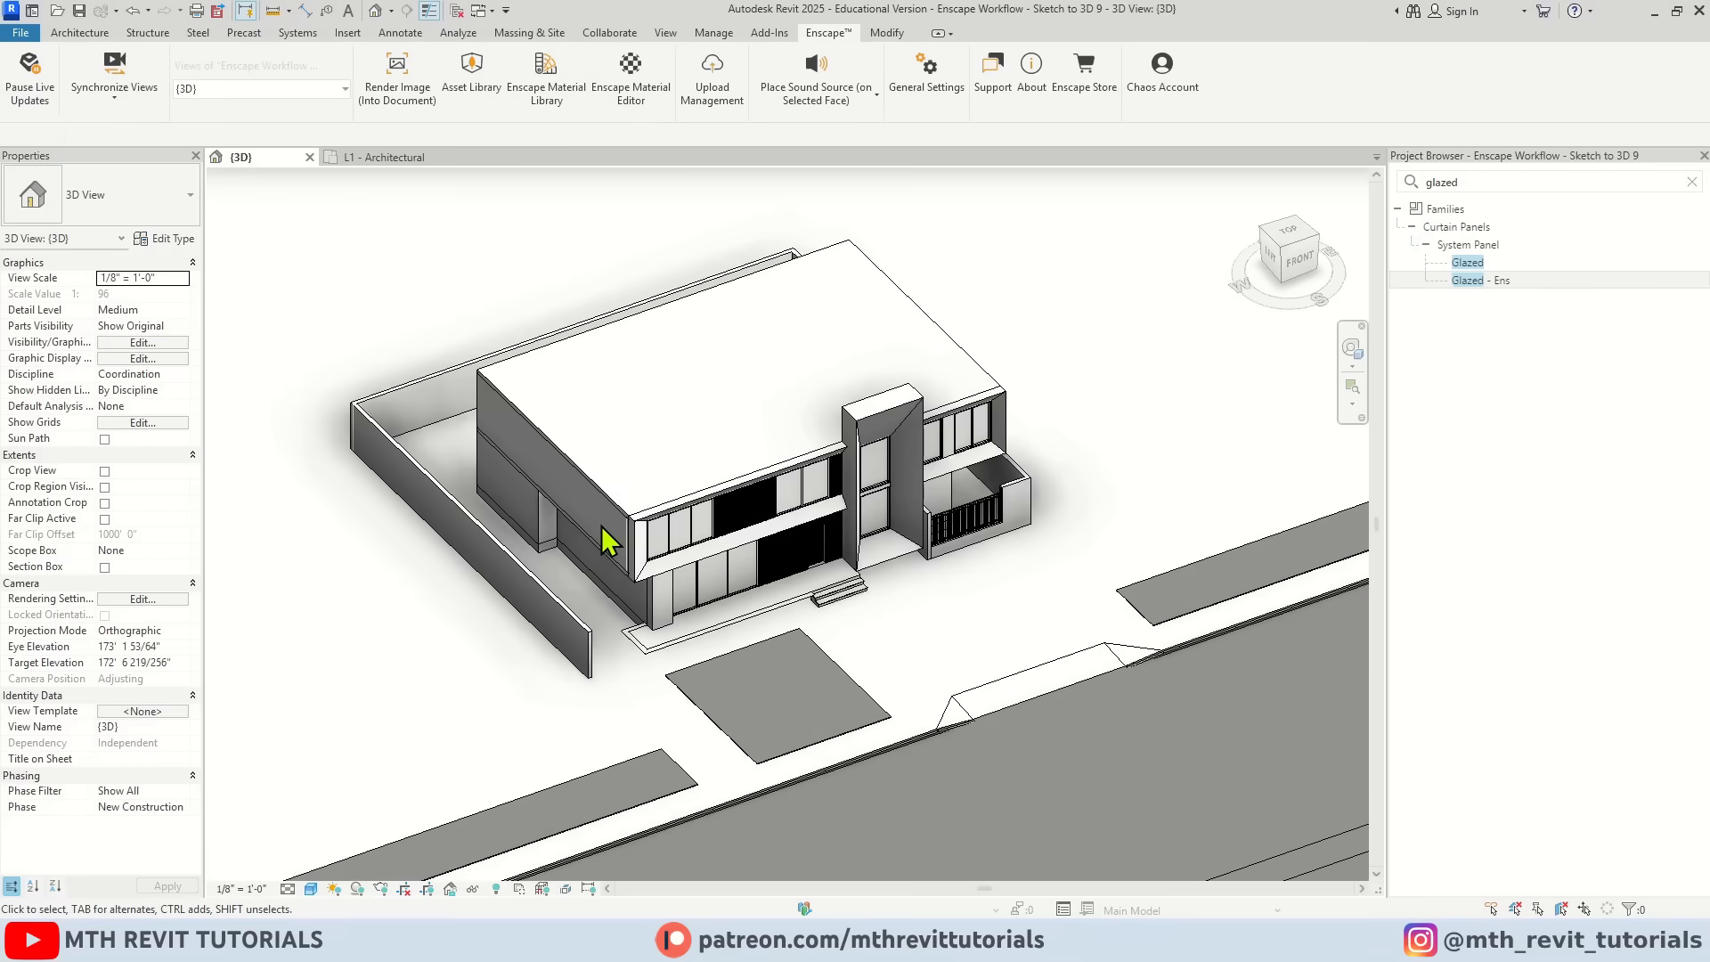
# Step: In the top view, move the far-side sidewalk slab and grass strip together to line up with the road's south edge
pyautogui.scroll(-4, 603, 530)
pyautogui.keyDown('shift'); pyautogui.moveTo(929, 613); pyautogui.dragTo(916, 694, button='middle'); pyautogui.keyUp('shift')
pyautogui.click(1302, 239)
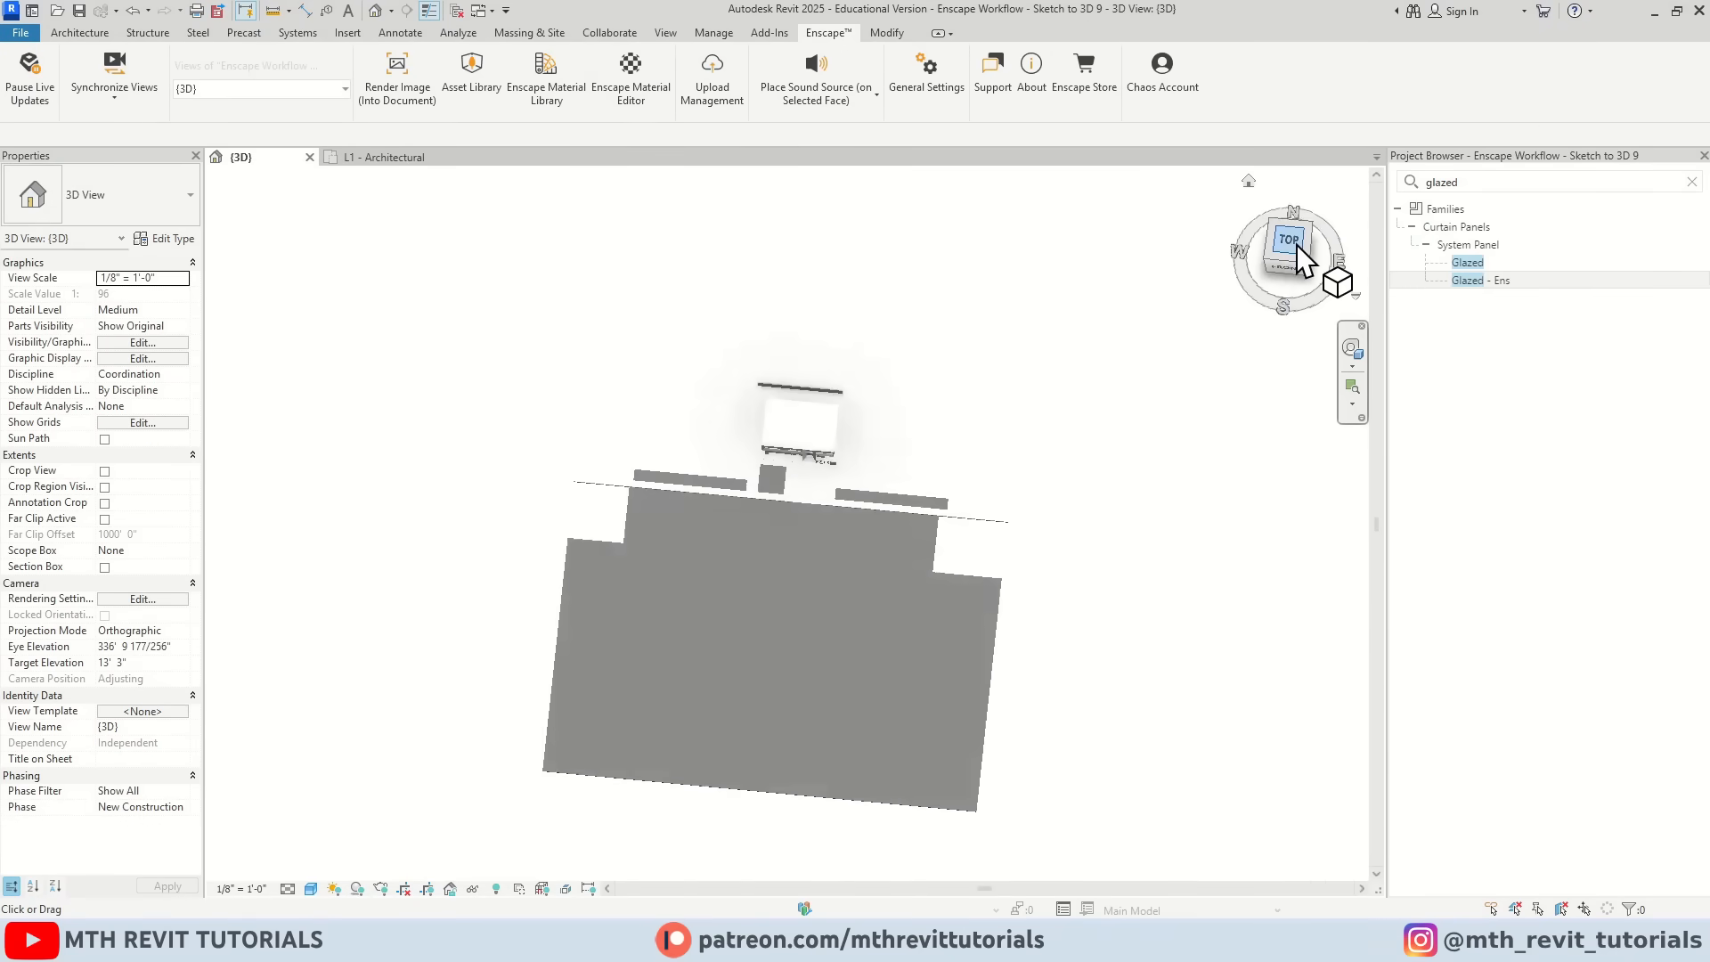
pyautogui.moveTo(258, 440); pyautogui.dragTo(864, 802)
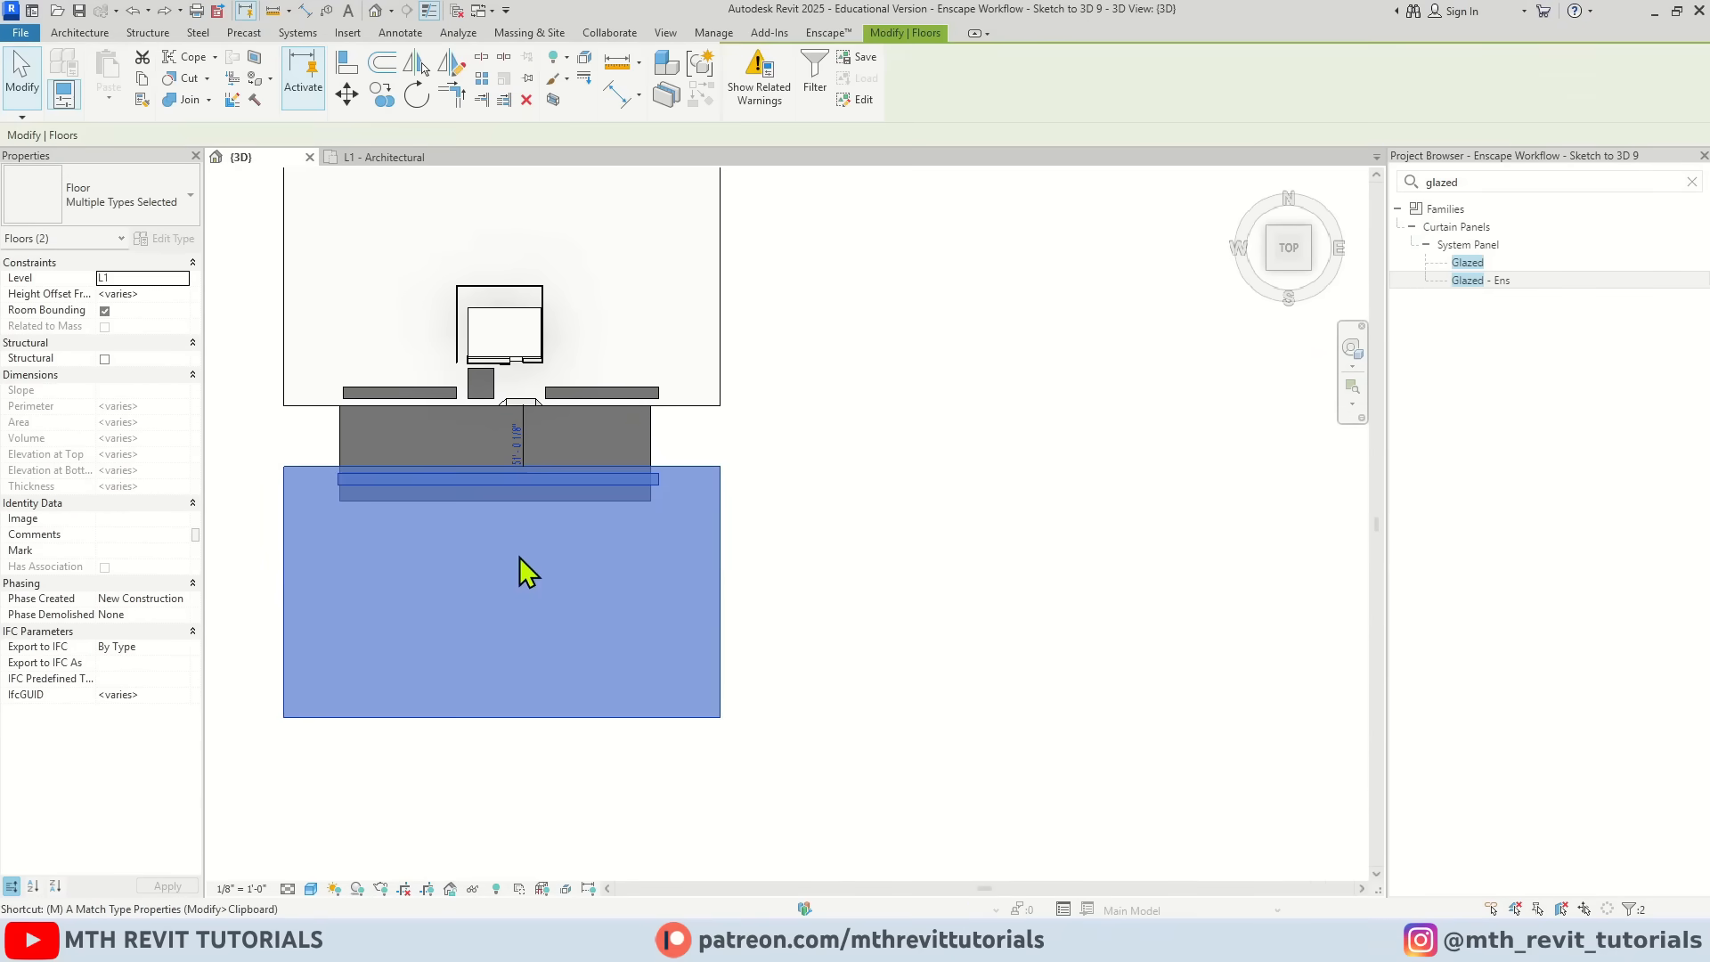
pyautogui.press('m')
pyautogui.press('v')
pyautogui.scroll(8, 499, 448)
pyautogui.click(515, 503)
pyautogui.press('Return')
pyautogui.press('Escape')
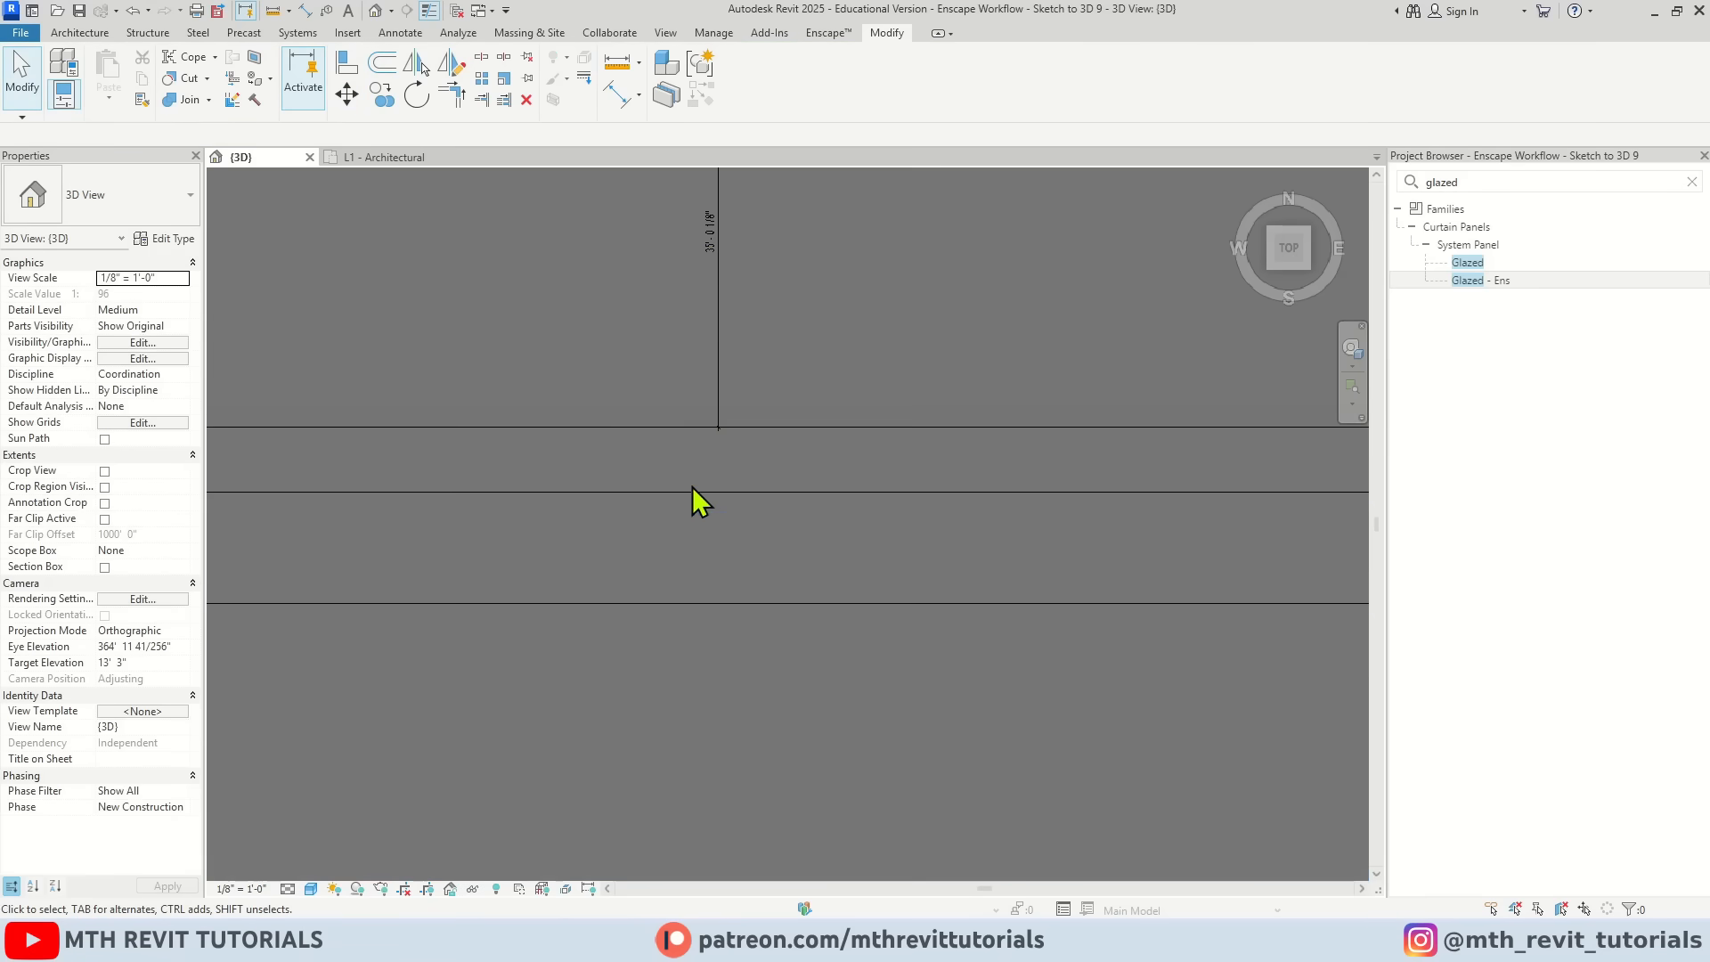
pyautogui.scroll(-5, 698, 504)
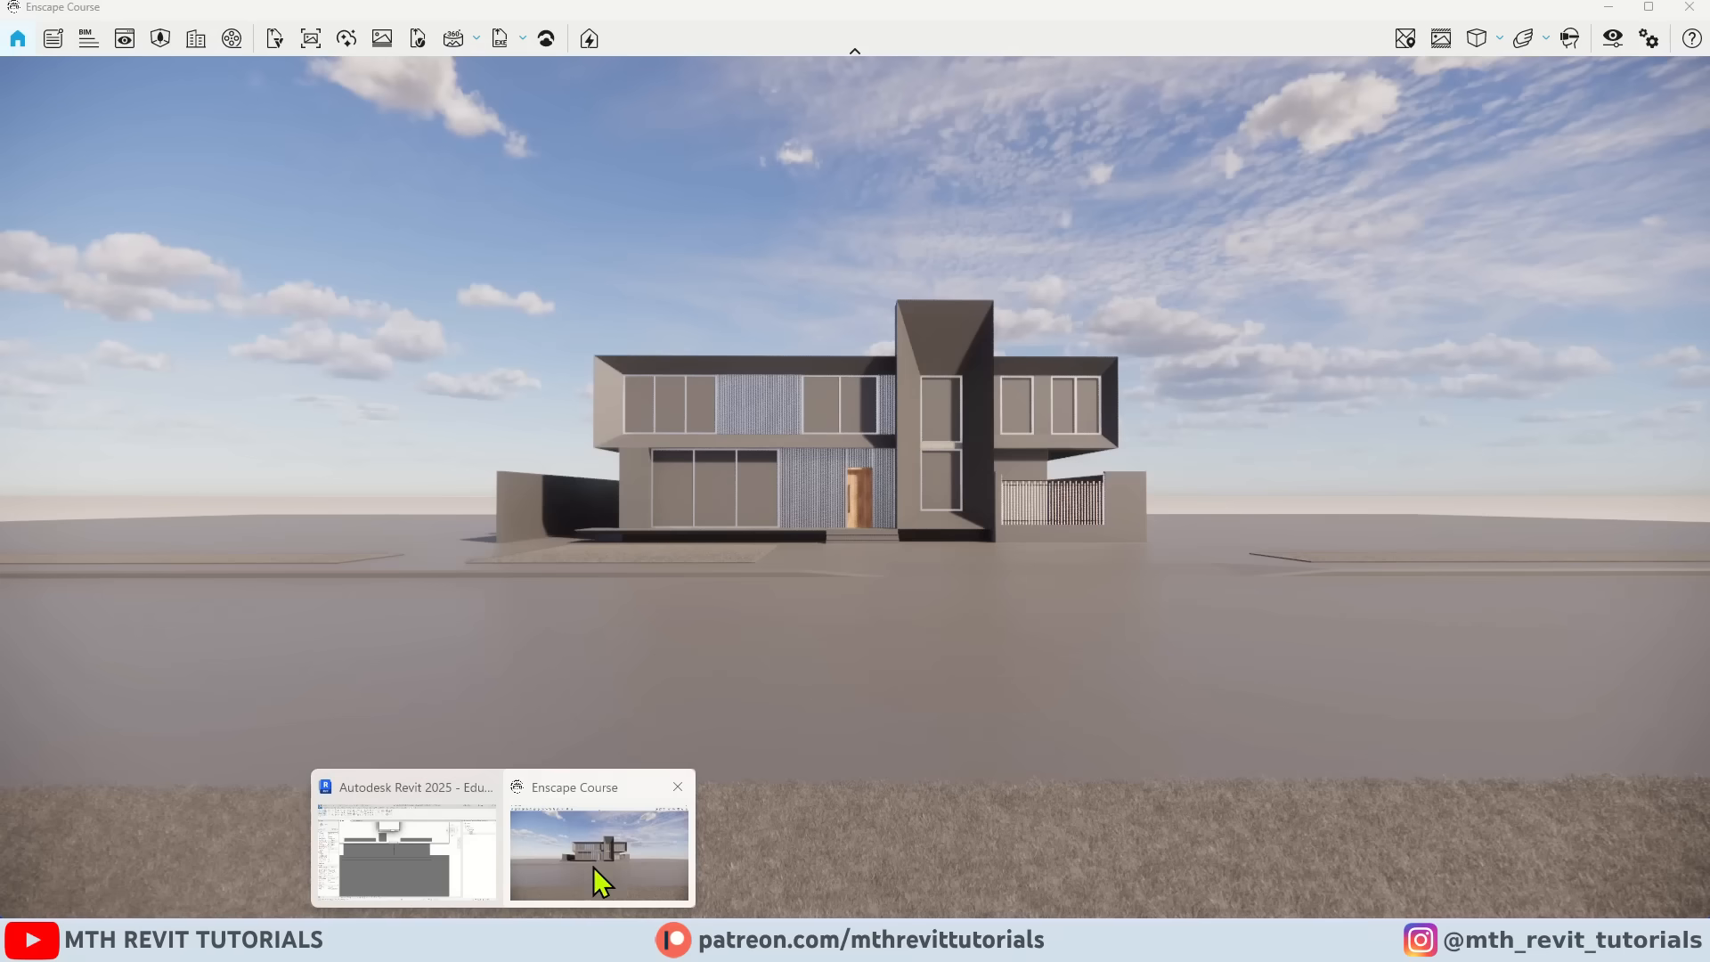
# Step: Switch to the Enscape window and rename the custom visual preset to V1 in the visual settings
pyautogui.click(595, 860)
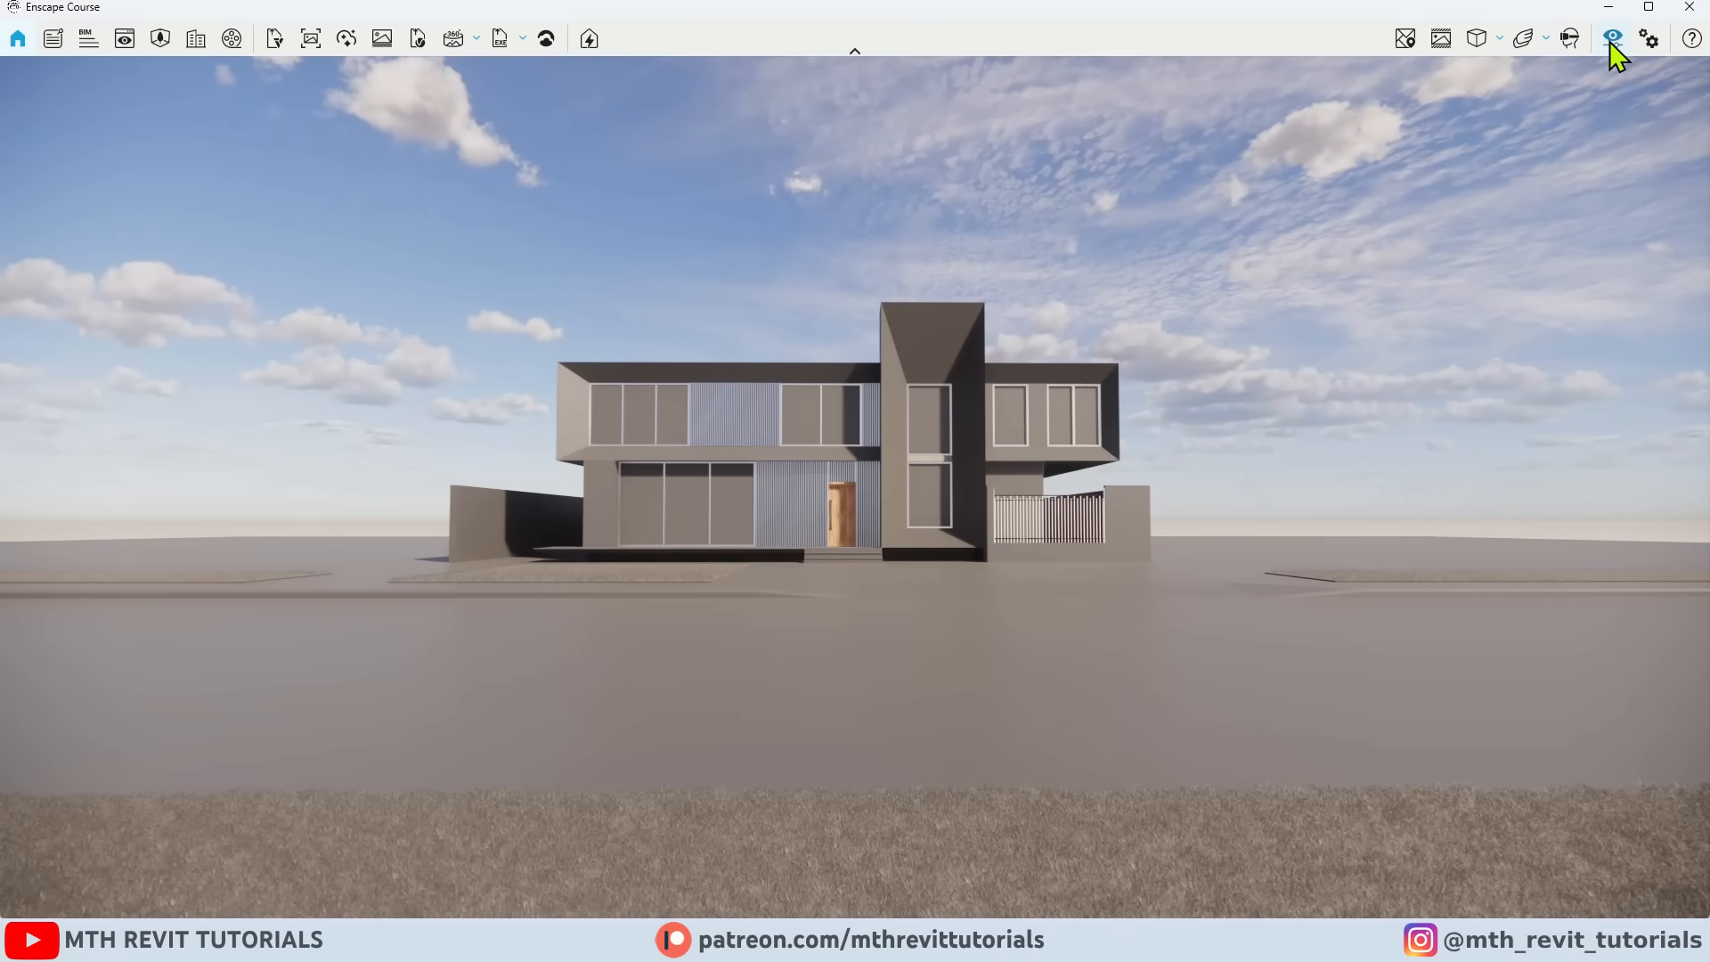
pyautogui.click(1612, 38)
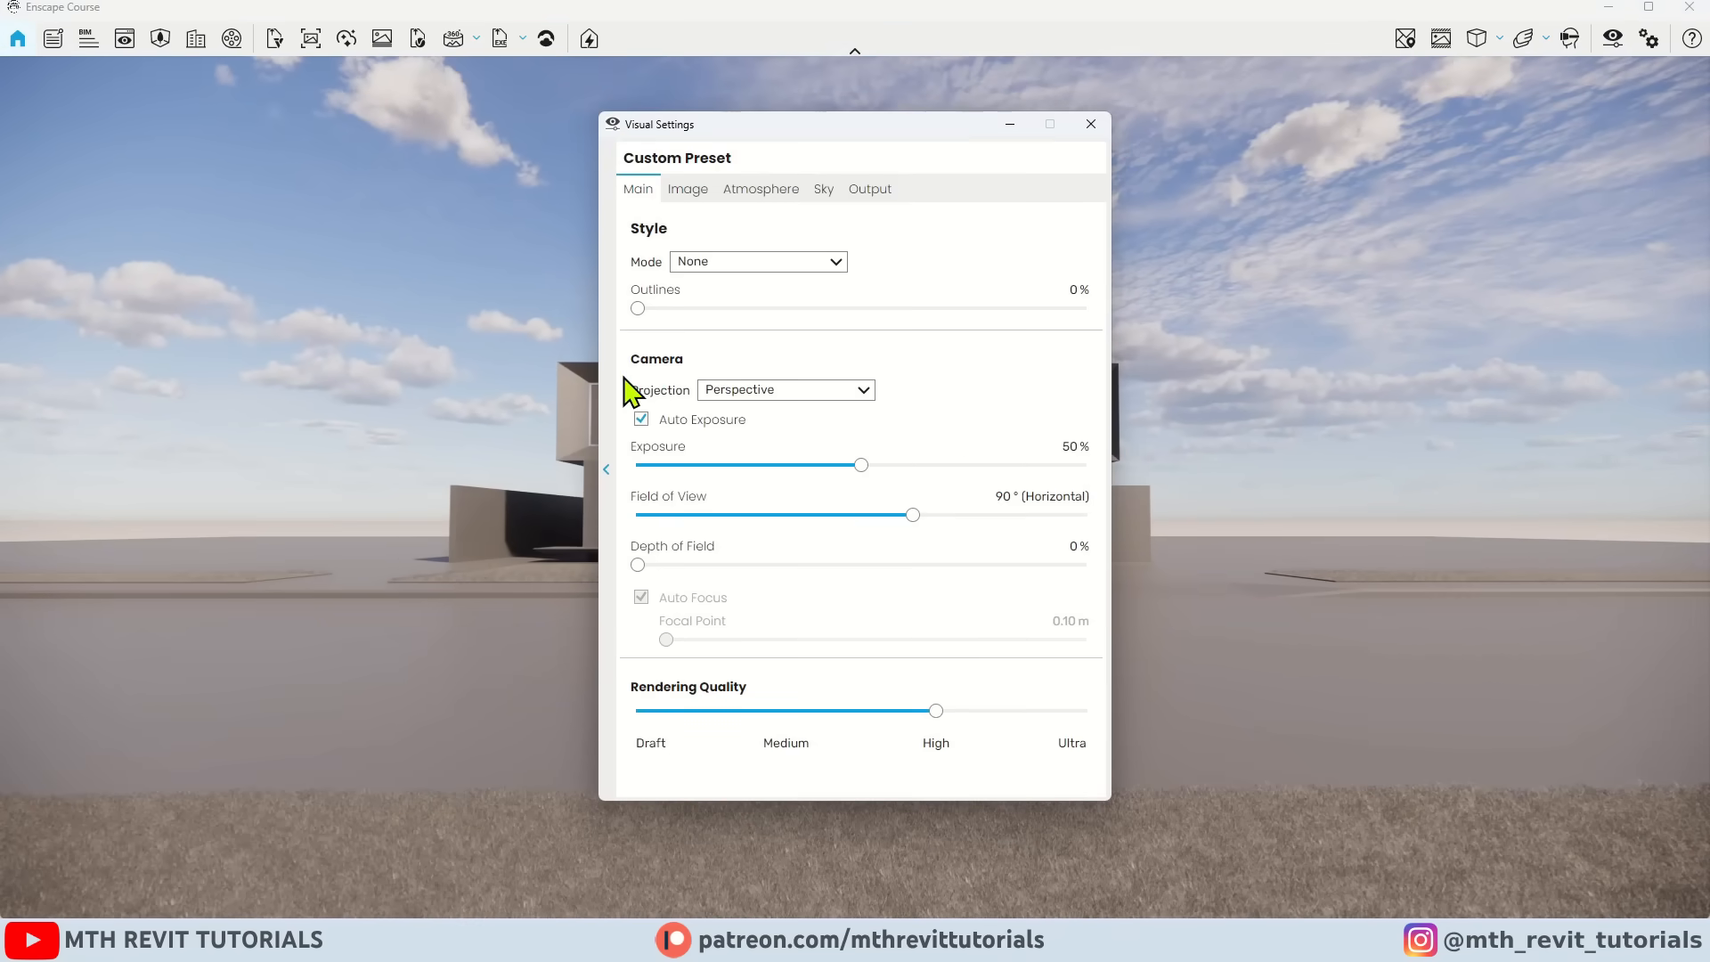
pyautogui.click(605, 469)
pyautogui.click(814, 259)
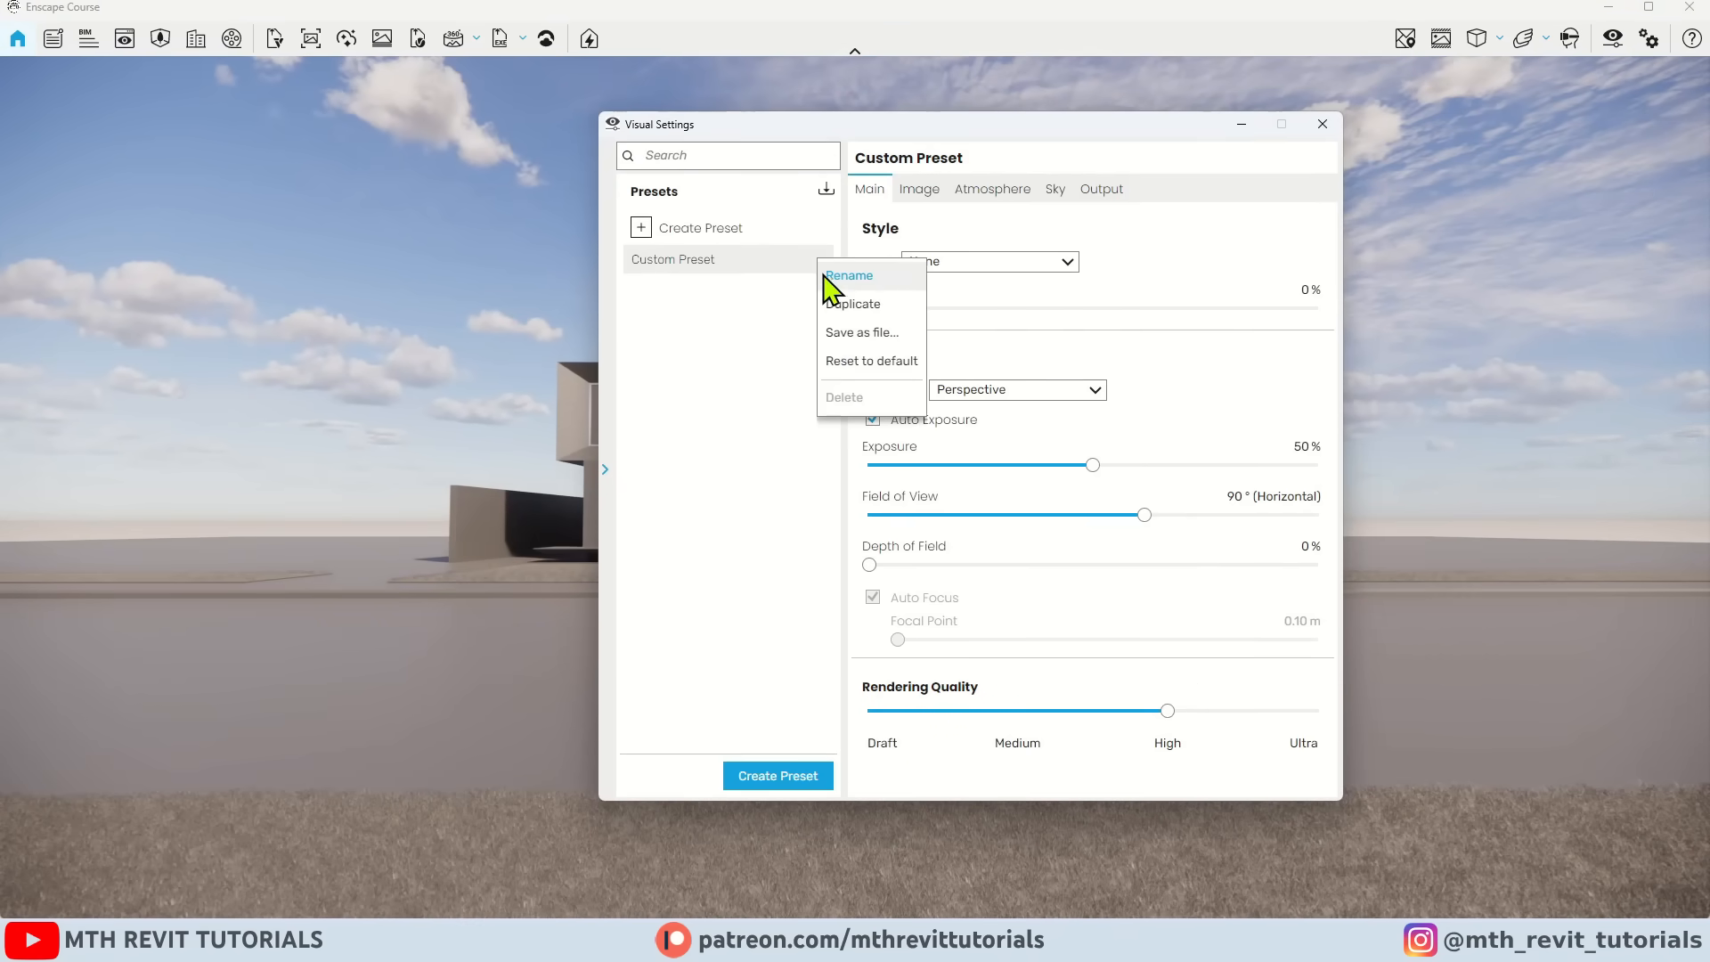
pyautogui.click(831, 278)
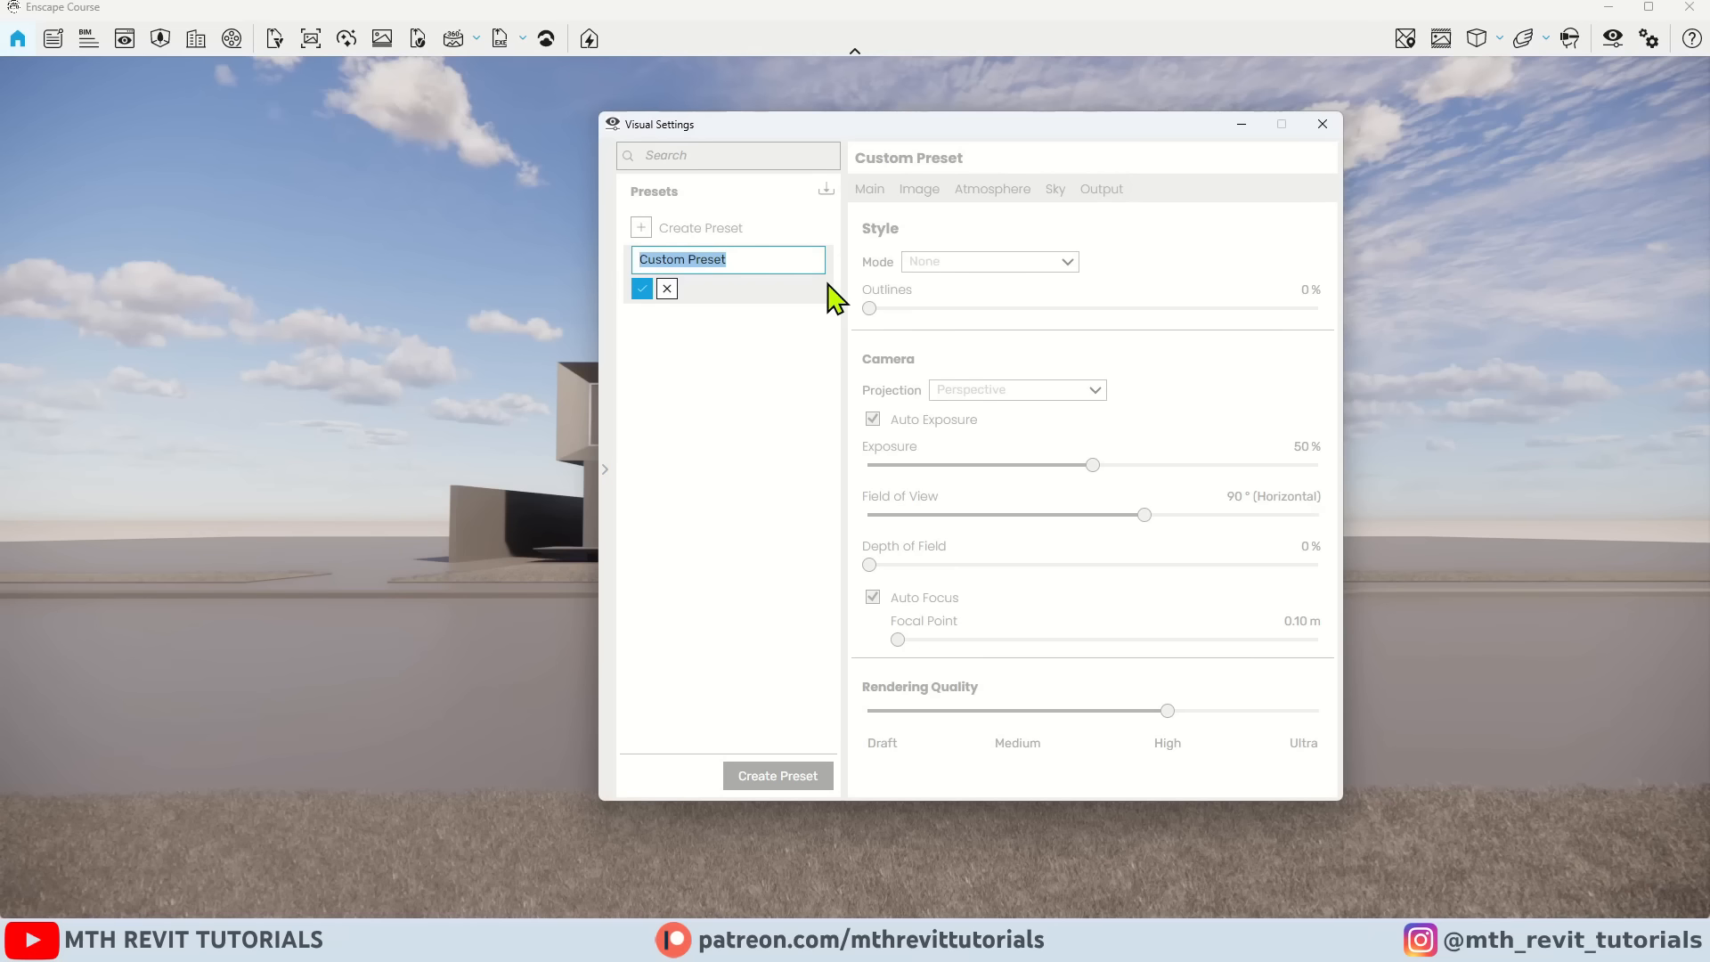
pyautogui.click(642, 289)
pyautogui.click(605, 469)
# Step: Set the camera's field of view to 60° and frame the whole house front from across the road
pyautogui.moveTo(802, 122); pyautogui.dragTo(237, 143)
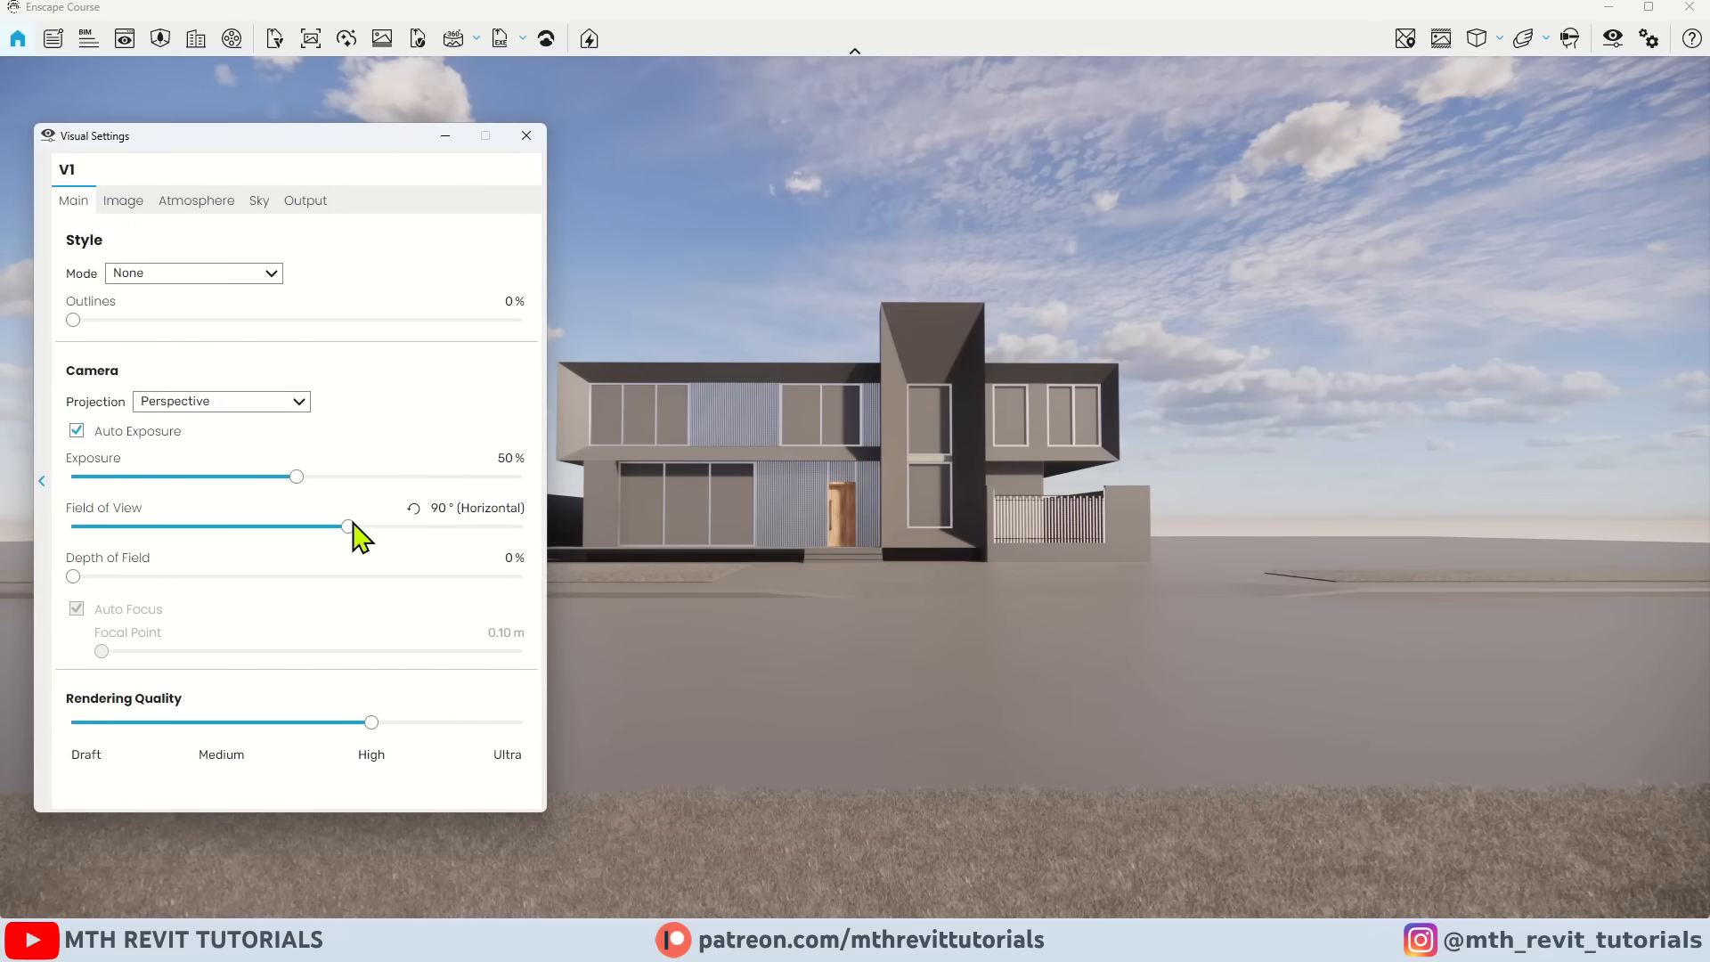
pyautogui.moveTo(350, 525); pyautogui.dragTo(225, 527)
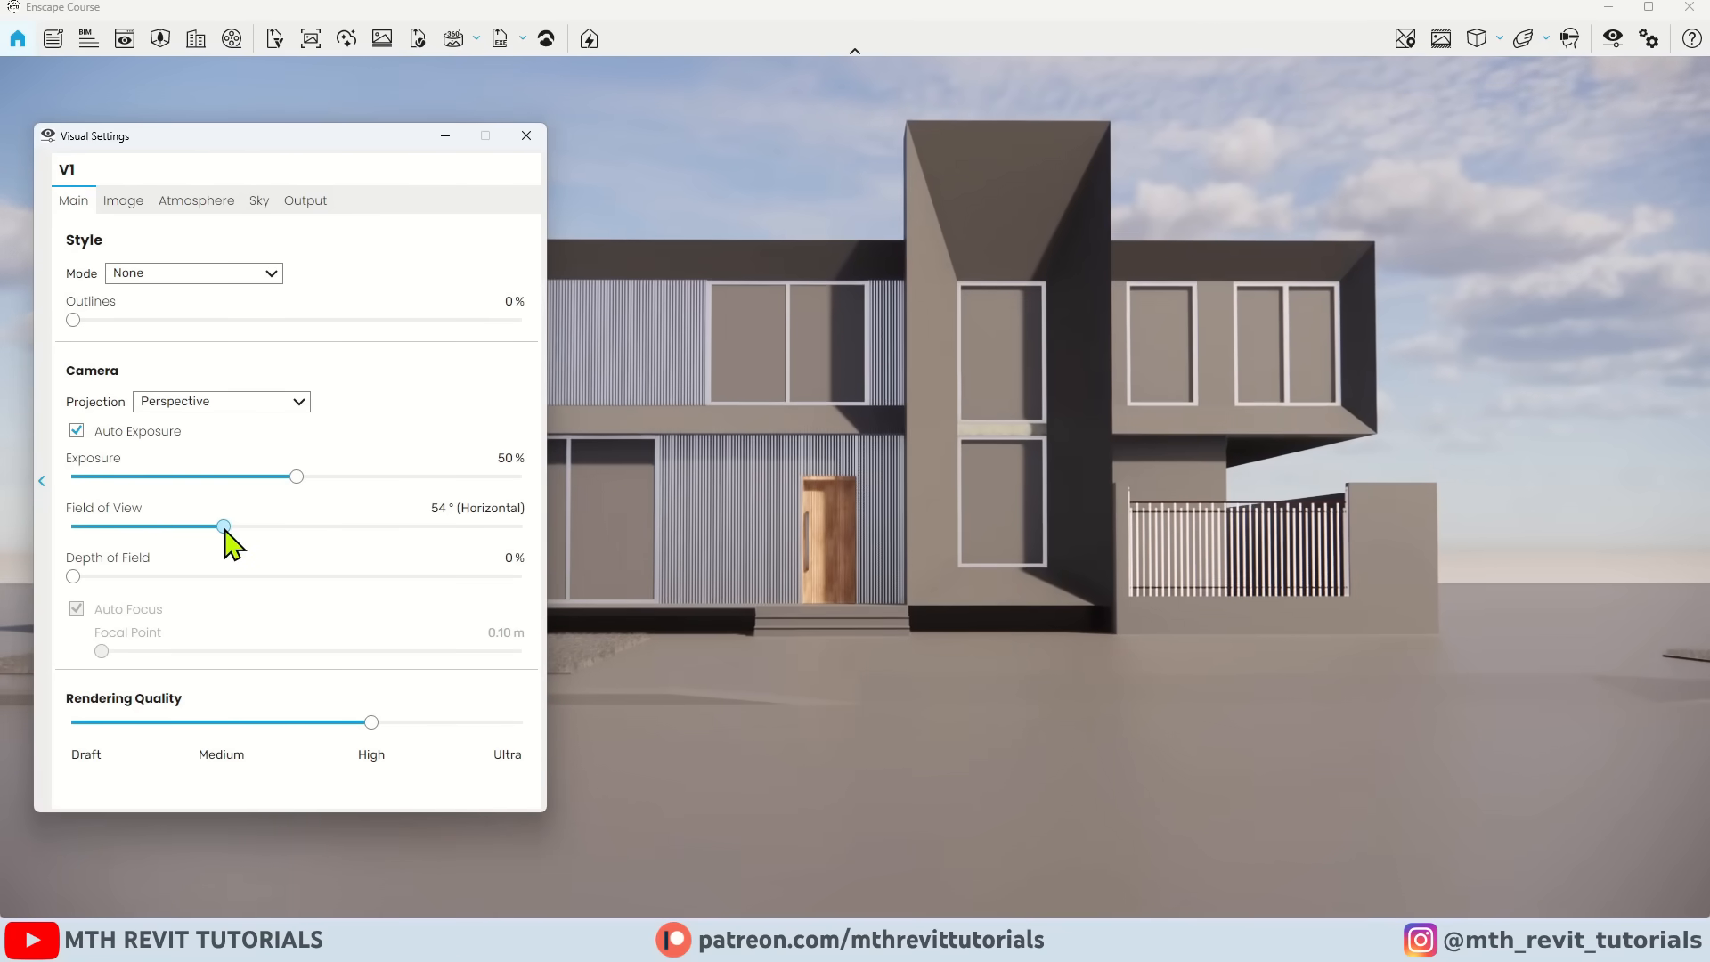
pyautogui.moveTo(779, 538)
pyautogui.mouseDown()
pyautogui.moveTo(787, 589)
pyautogui.moveTo(802, 556)
pyautogui.mouseUp()
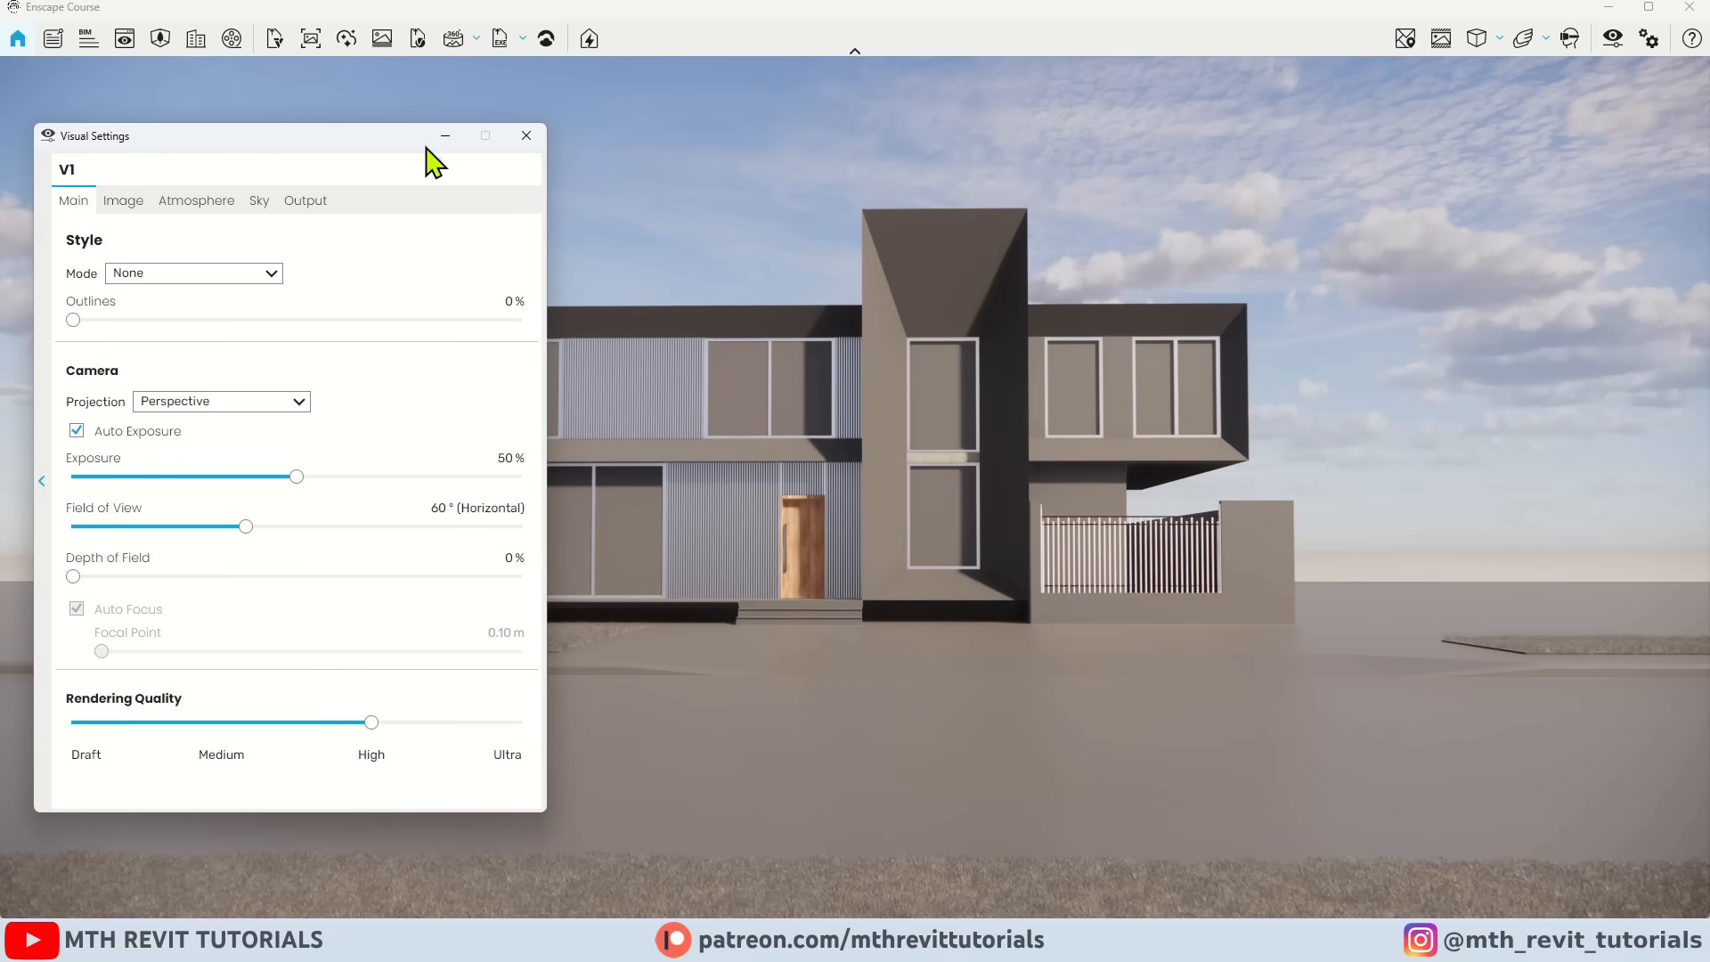
pyautogui.click(444, 136)
pyautogui.moveTo(568, 398); pyautogui.dragTo(567, 417)
pyautogui.press('s')
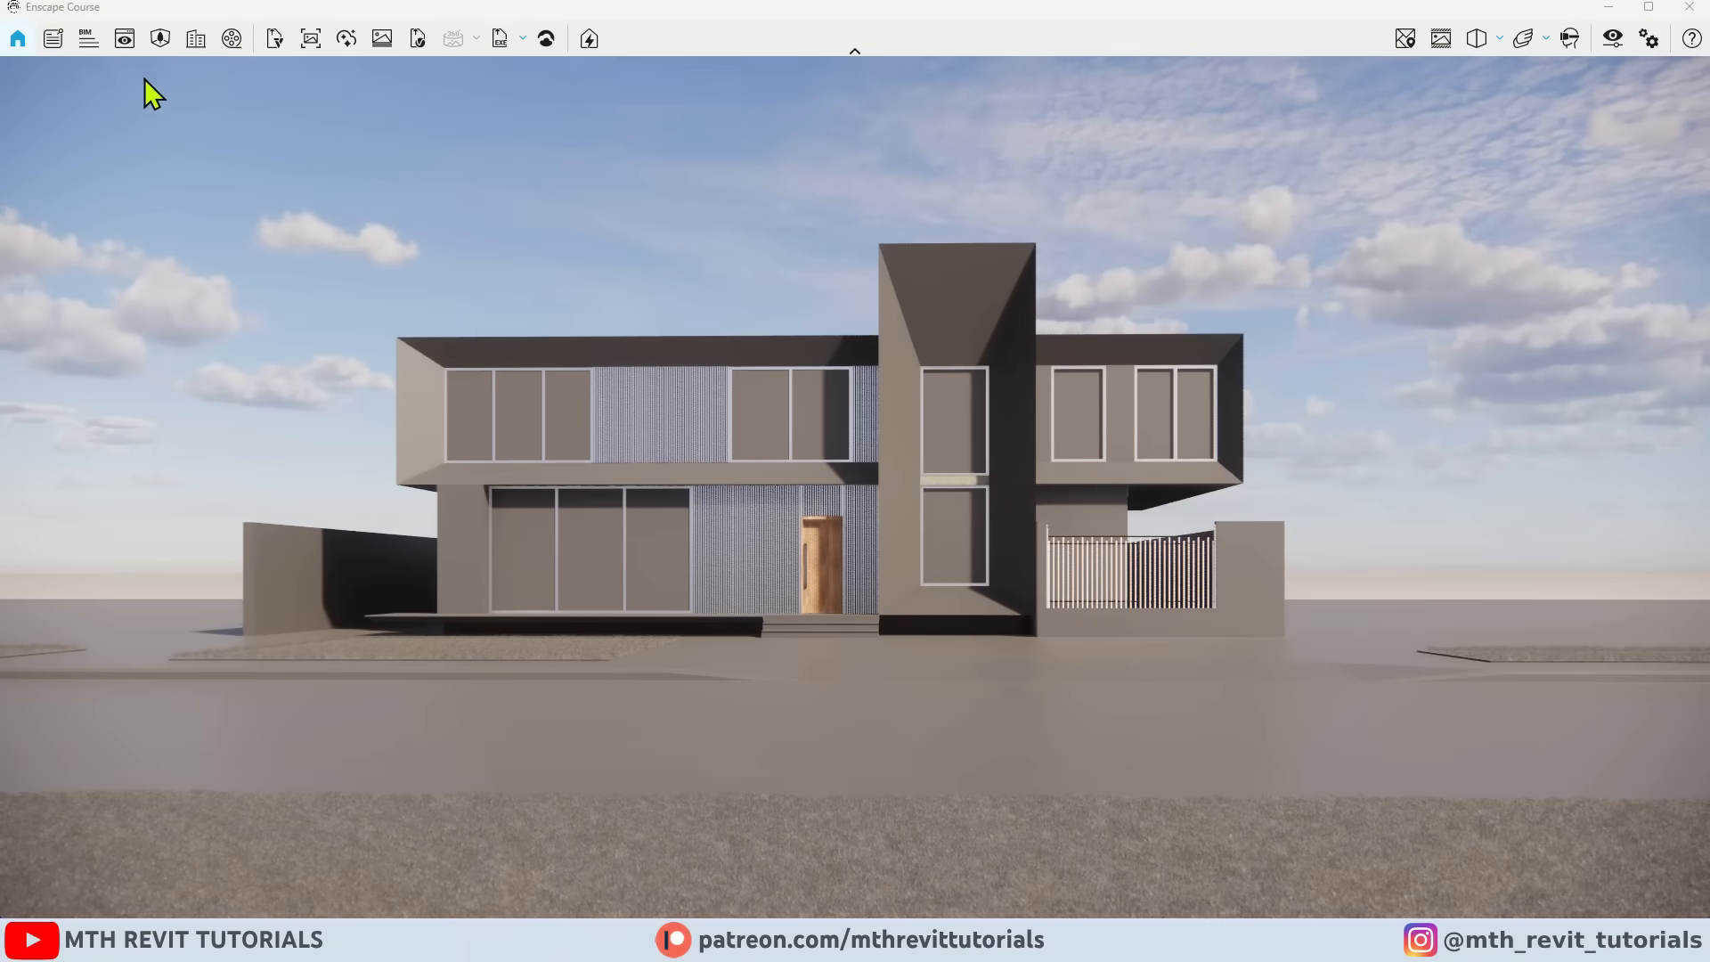
# Step: Create a saved view named V1 from the current camera, linked to the V1 visual preset
pyautogui.click(125, 39)
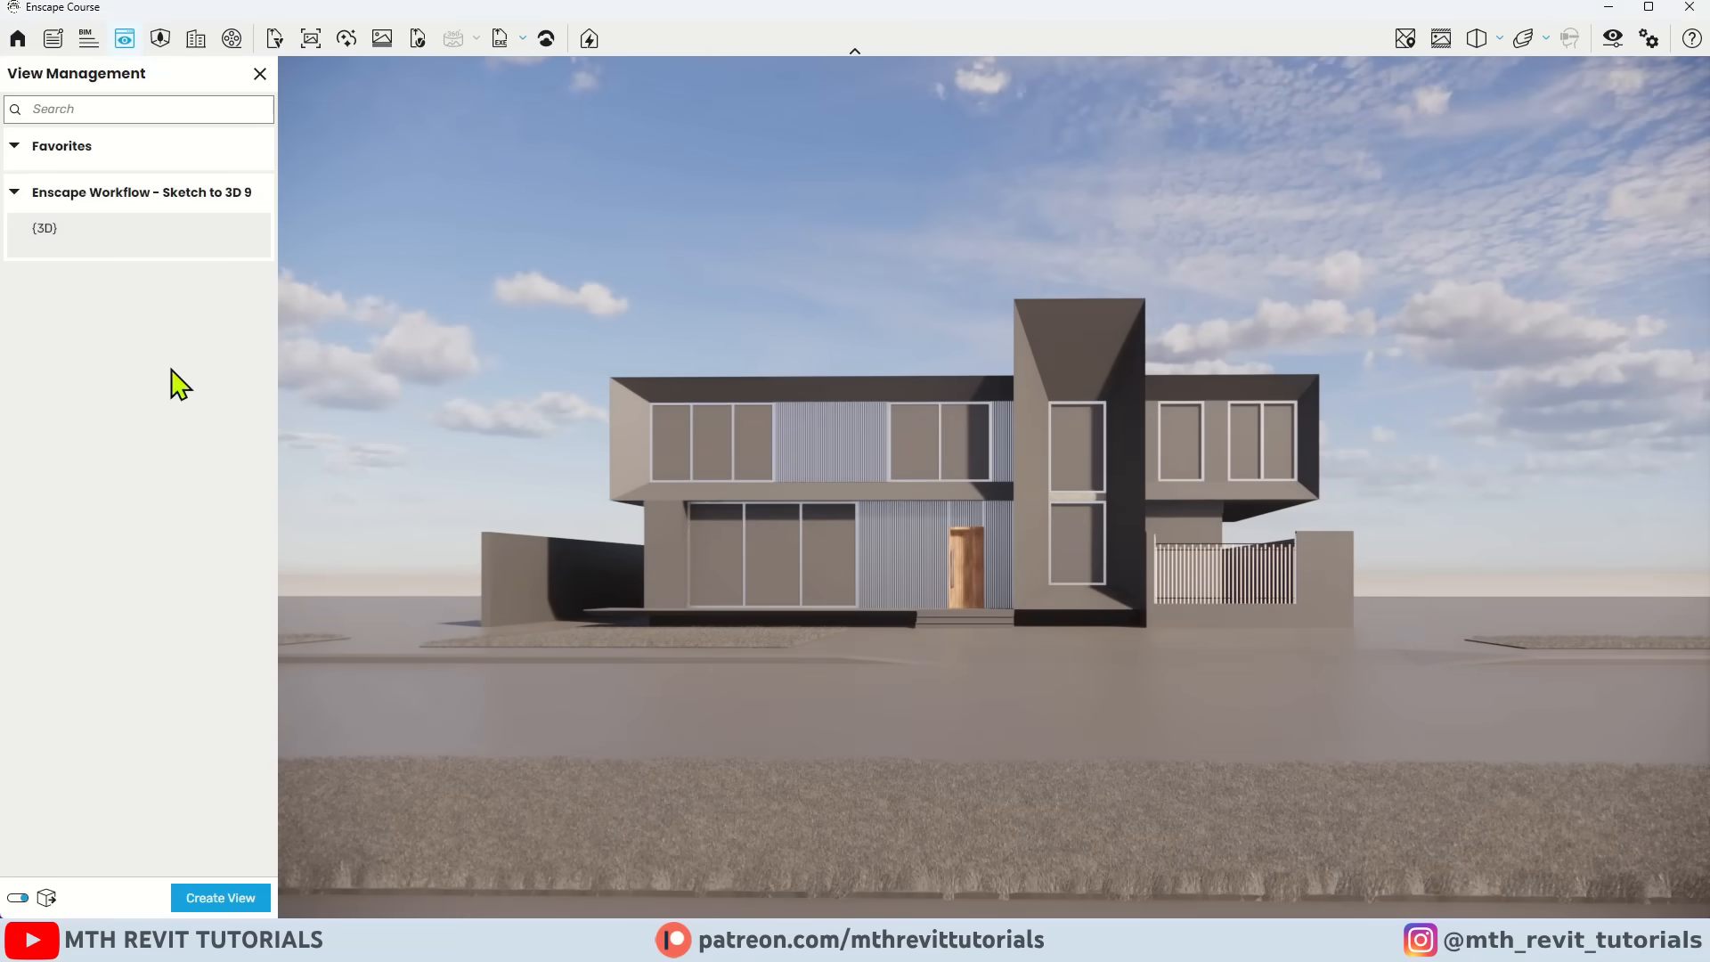
pyautogui.click(216, 898)
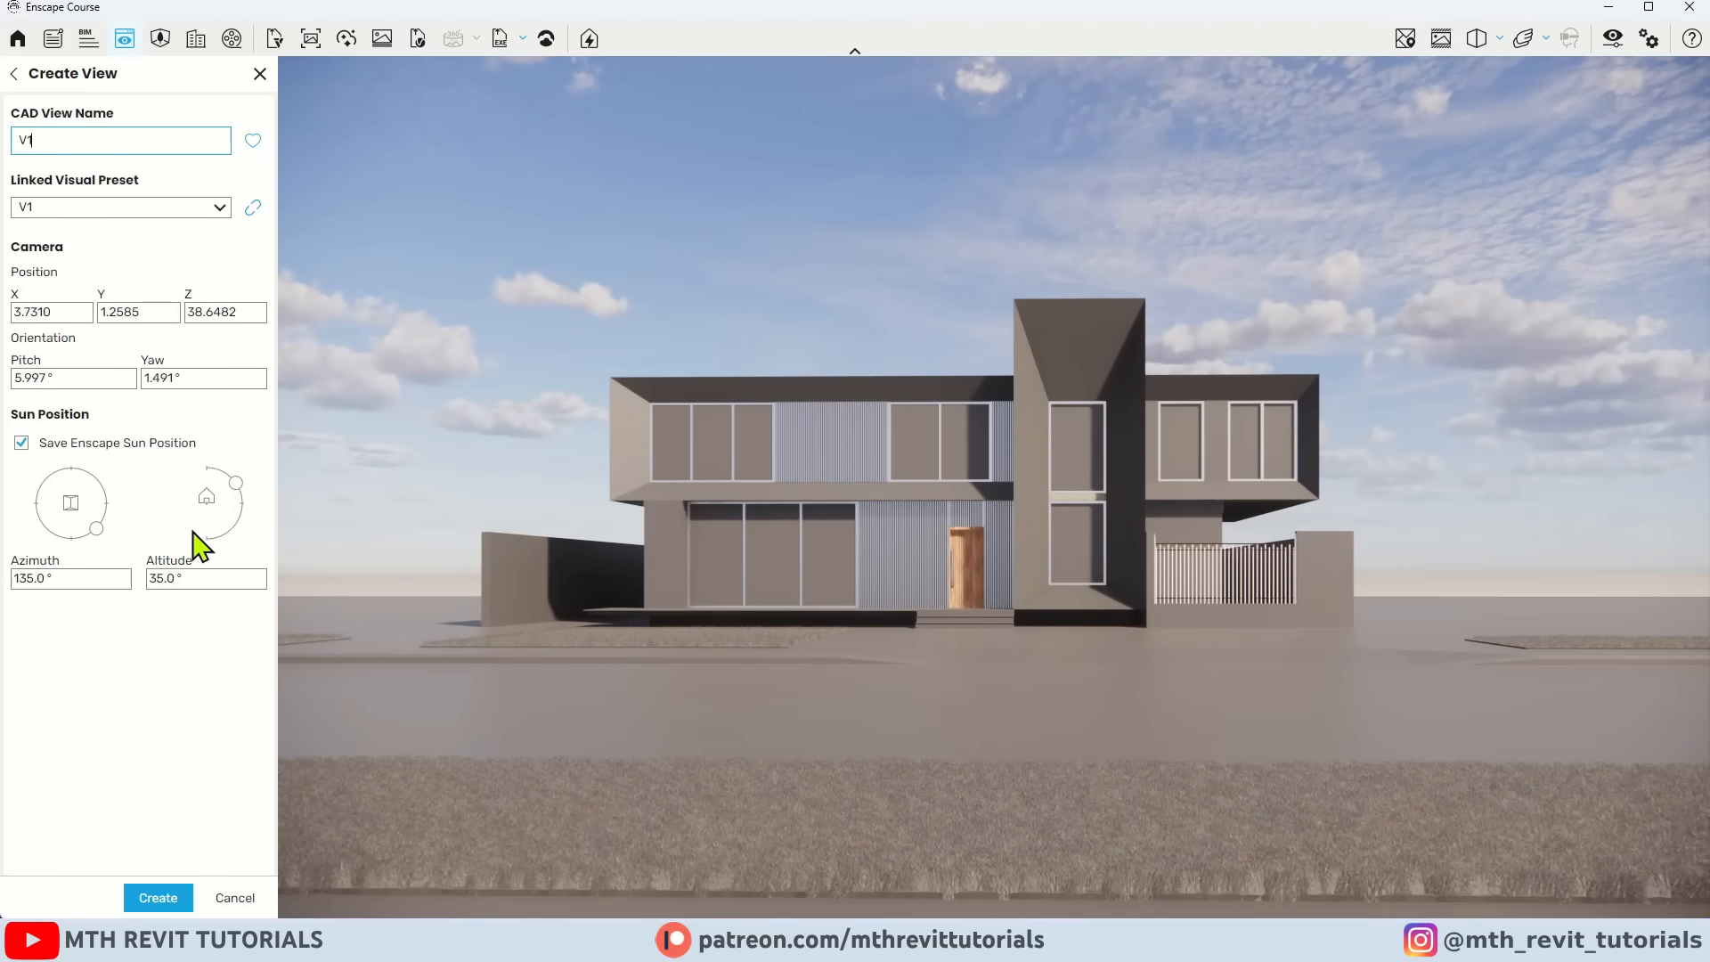
pyautogui.click(158, 898)
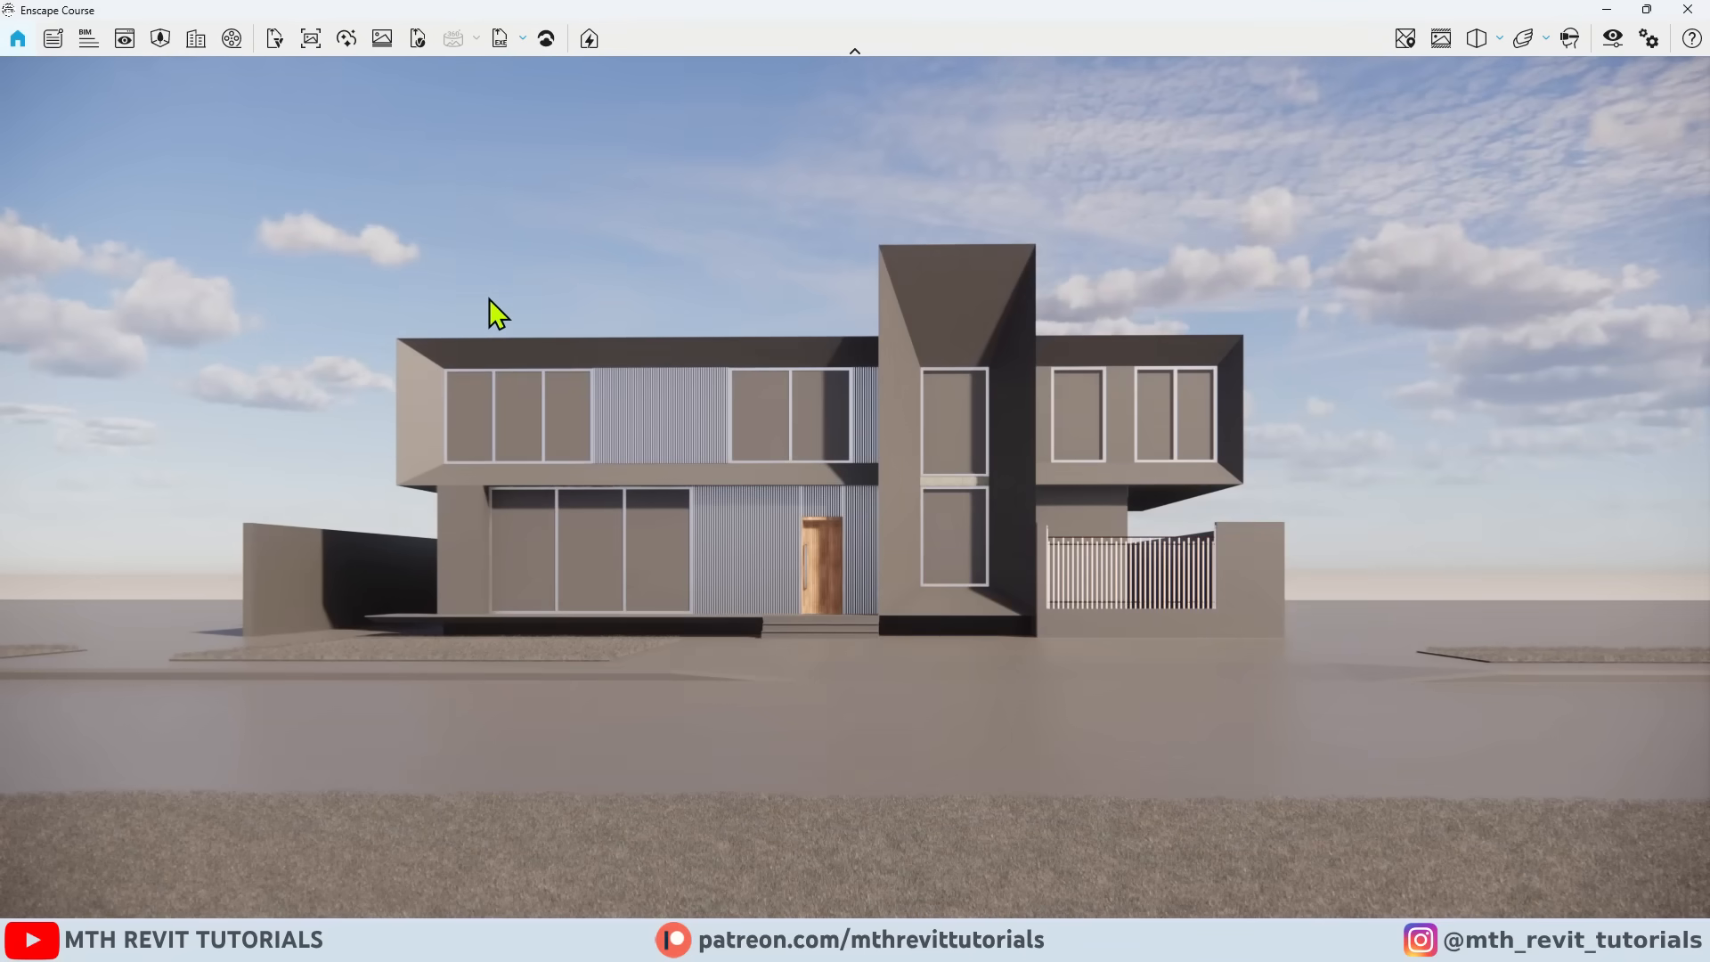
# Step: Arrange the Enscape and Revit windows side by side
pyautogui.press('super+Right')
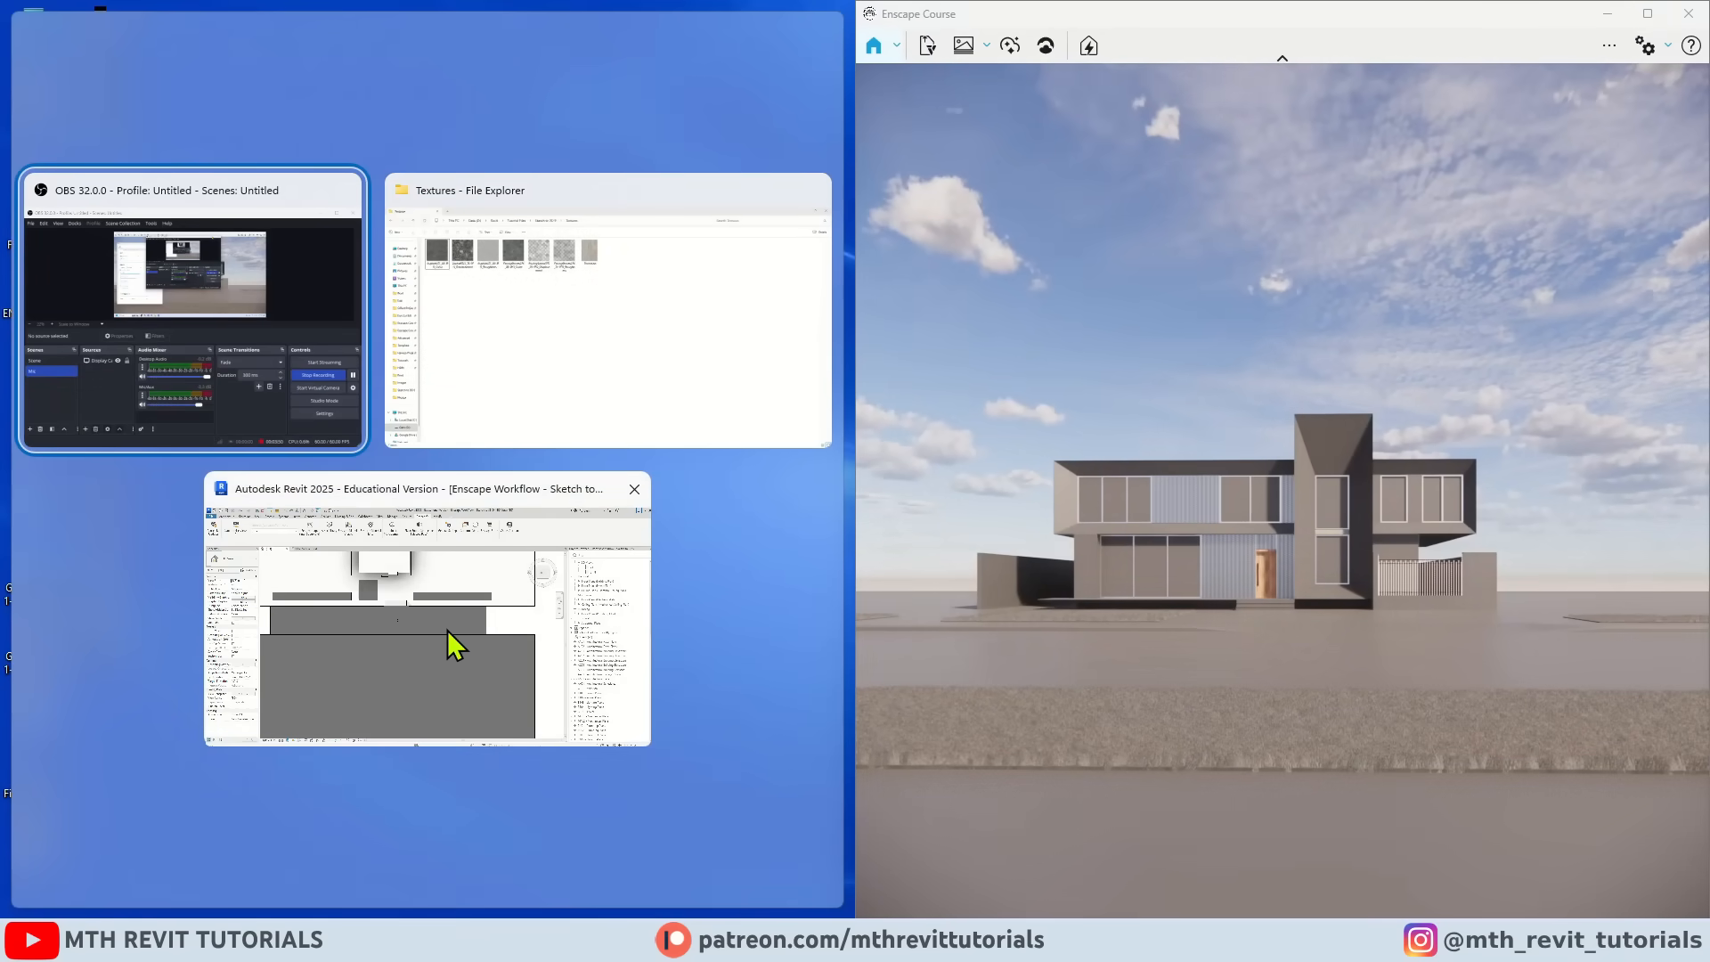
pyautogui.click(447, 623)
pyautogui.moveTo(1425, 570); pyautogui.dragTo(1298, 570, button='right')
pyautogui.scroll(5, 1410, 547)
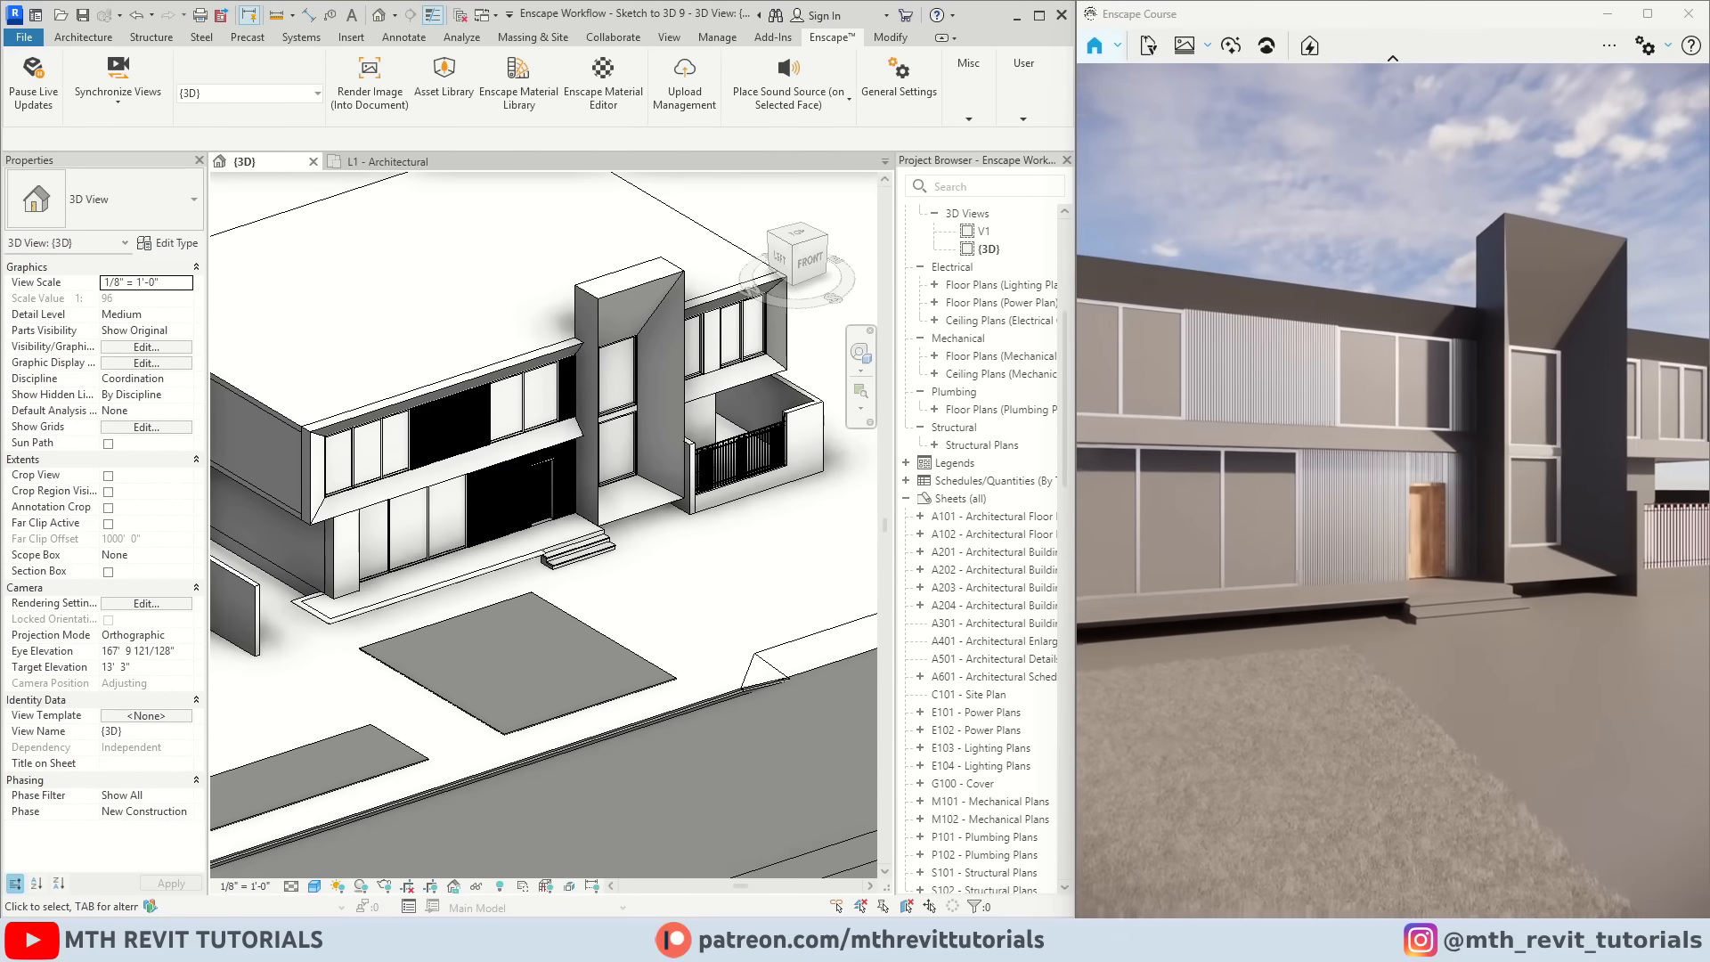
# Step: Open the Enscape Material Editor and load Travertine.jpg as the albedo texture of the 00 - Wall material
pyautogui.click(606, 93)
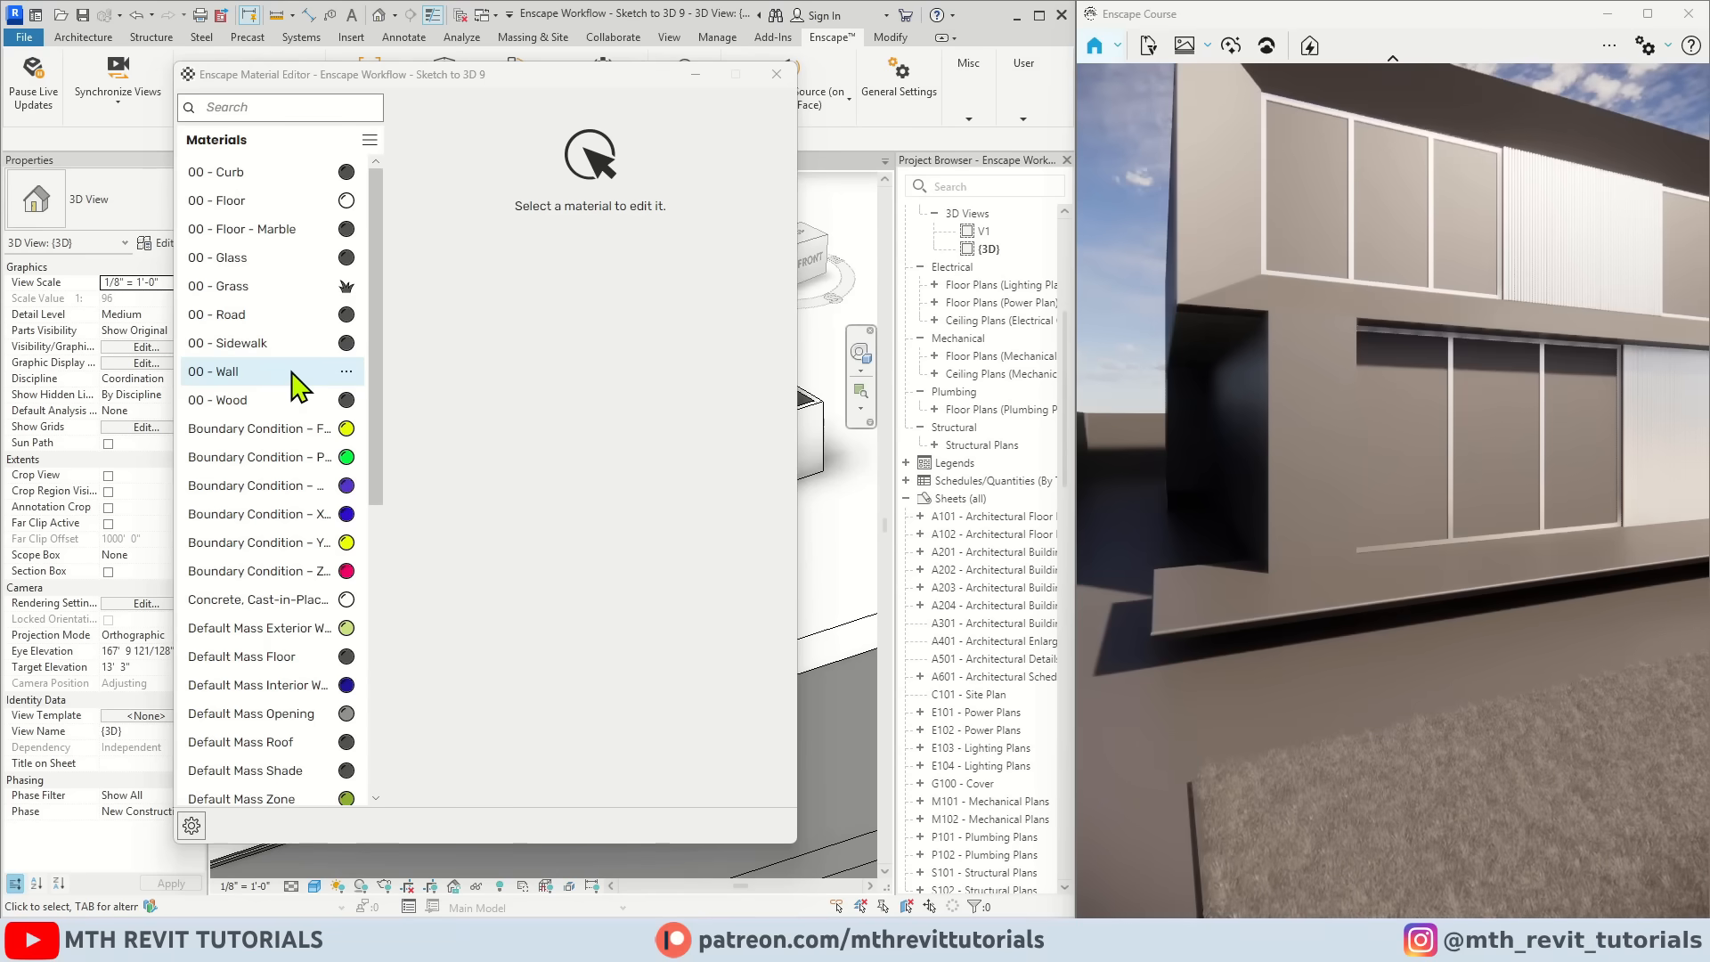
pyautogui.click(293, 373)
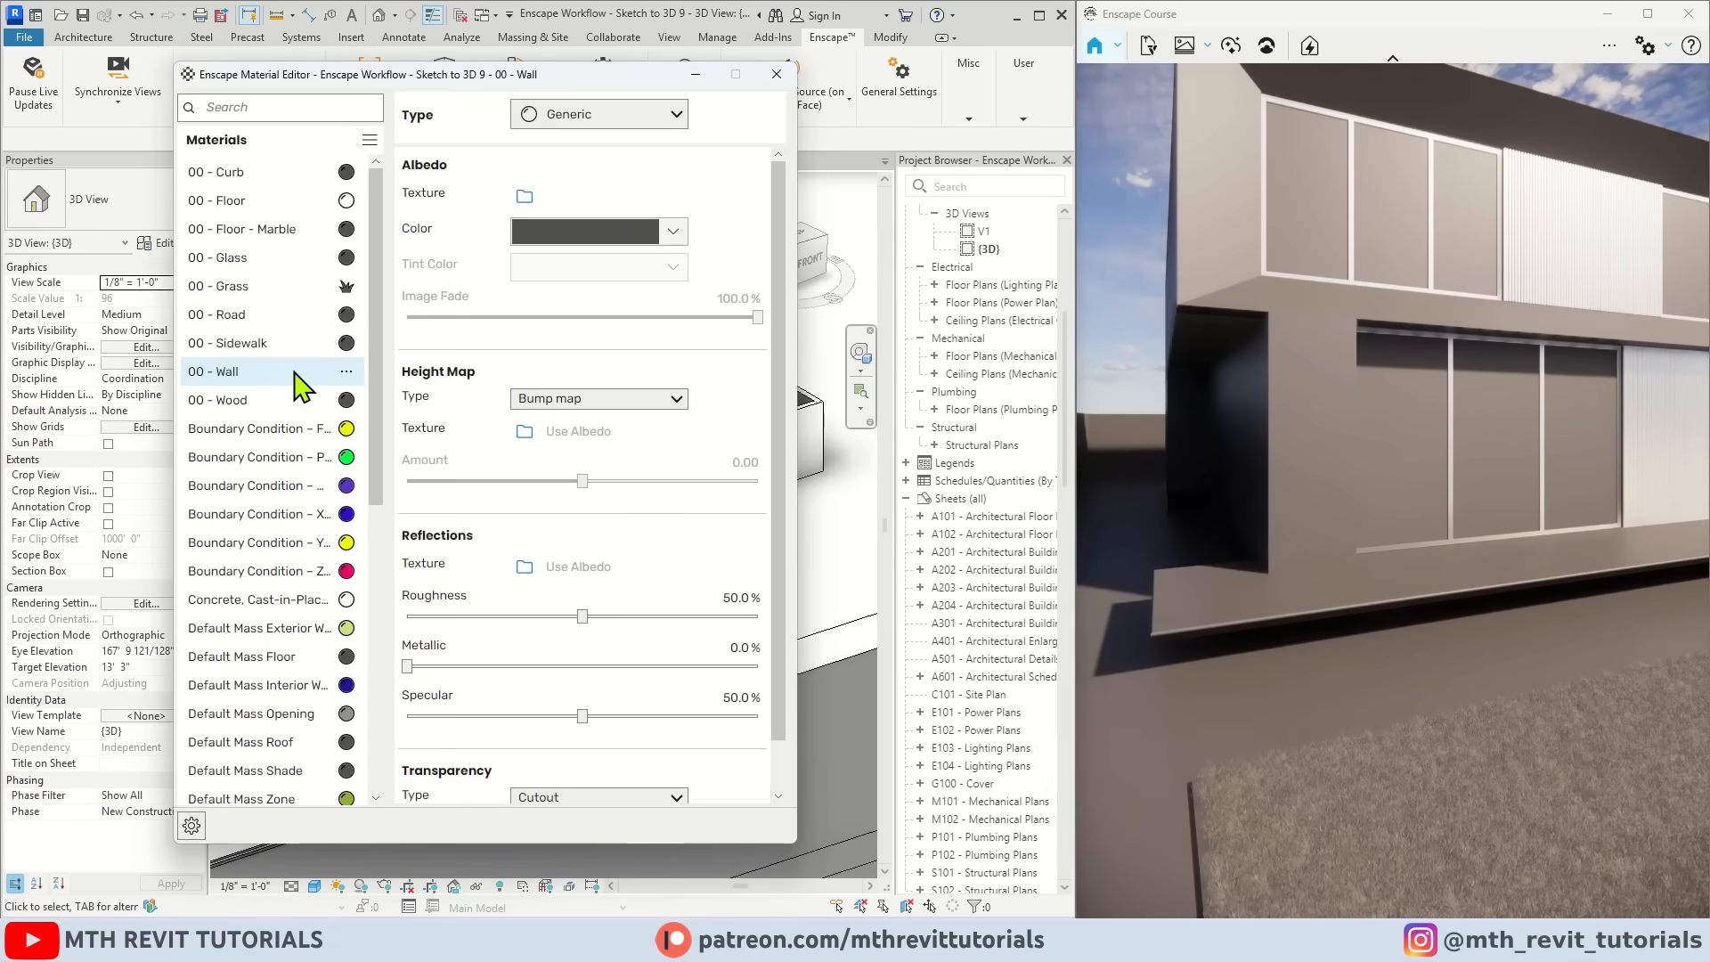
pyautogui.click(525, 197)
pyautogui.doubleClick(1038, 278)
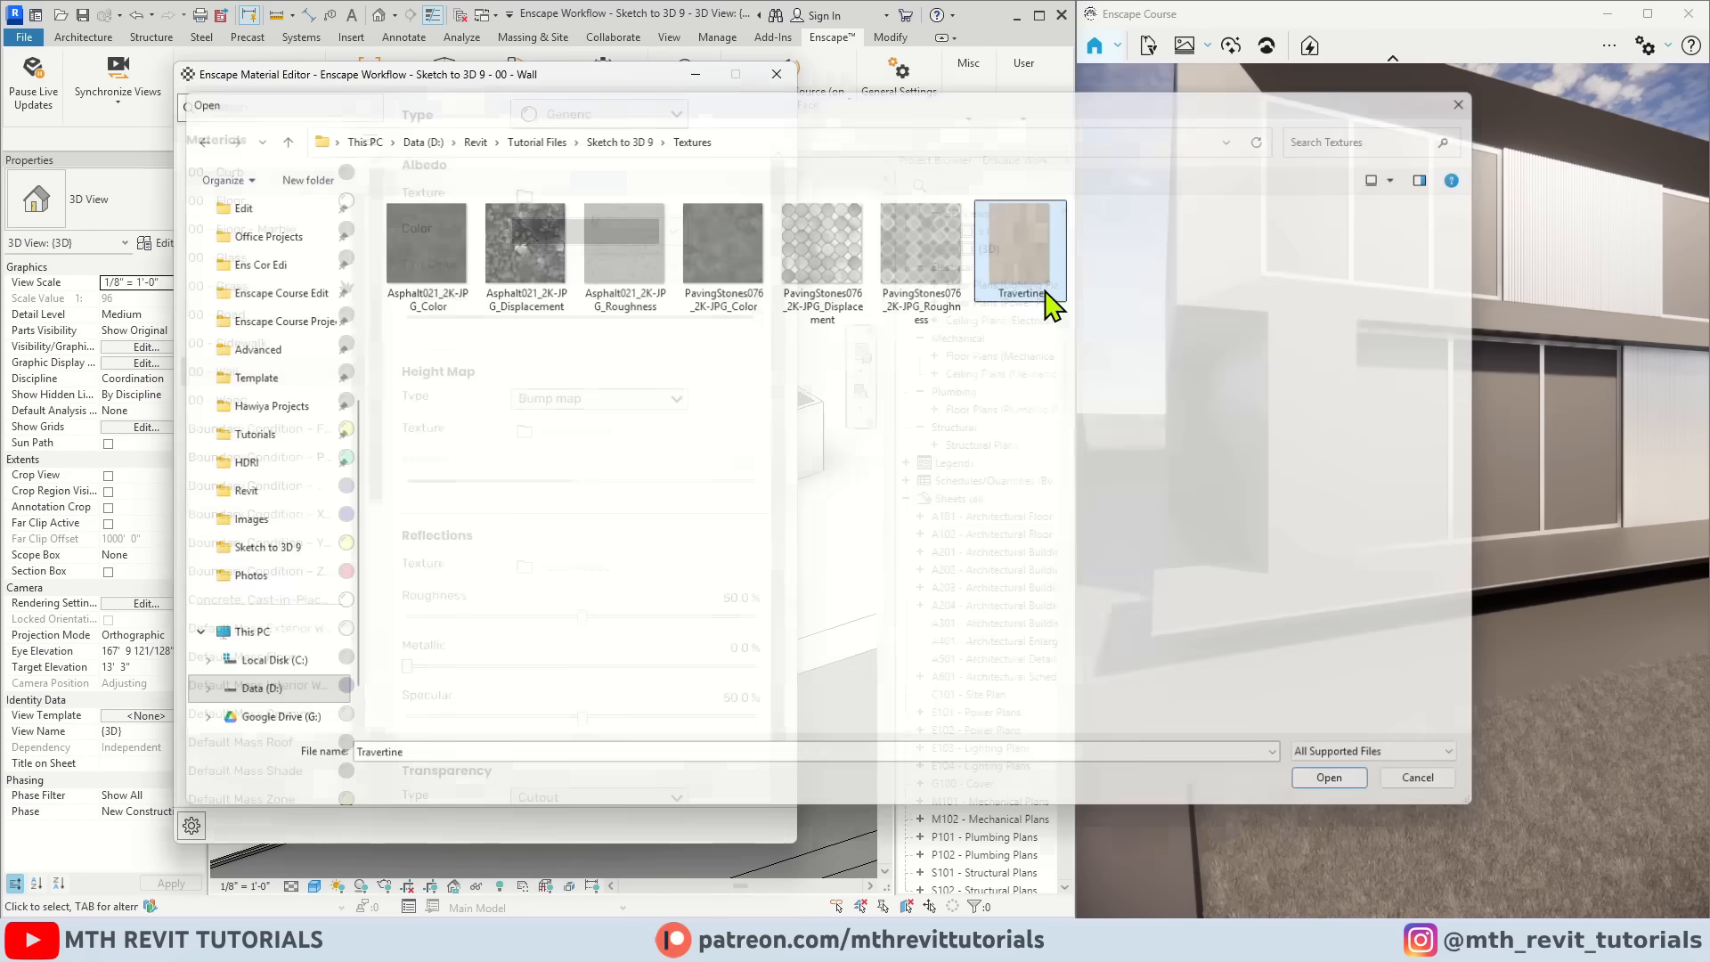
pyautogui.press('a')
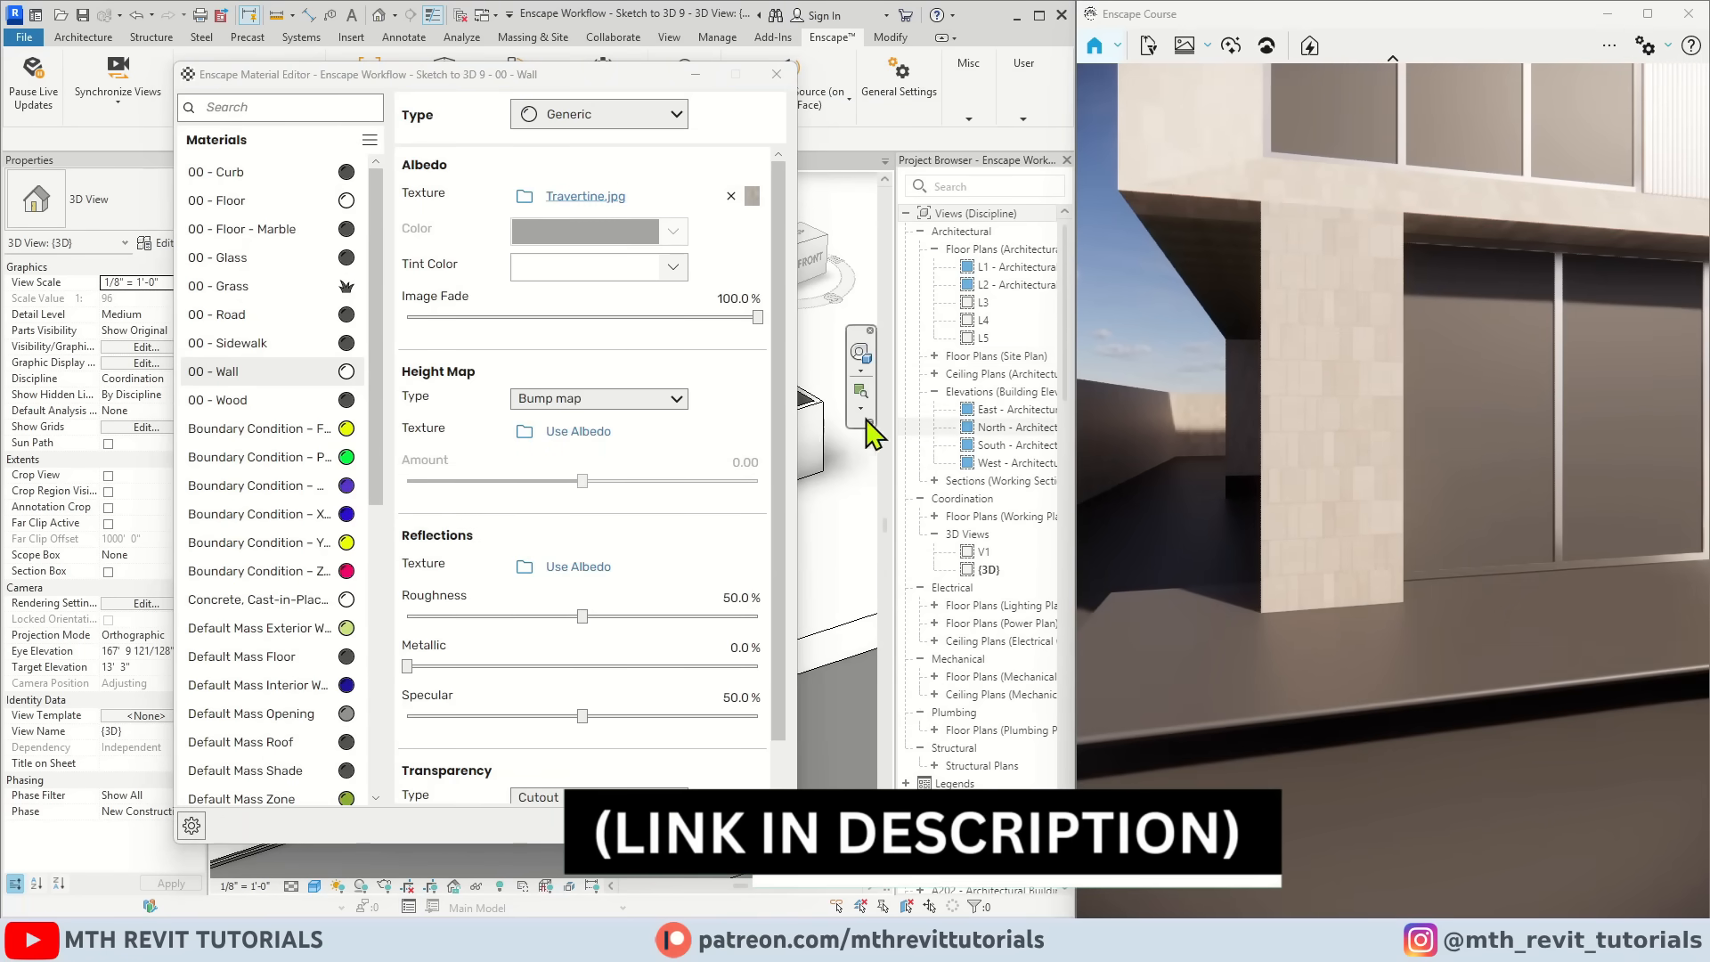
# Step: Set the travertine albedo texture's height to 1.500 m and its brightness to 96 %
pyautogui.click(585, 198)
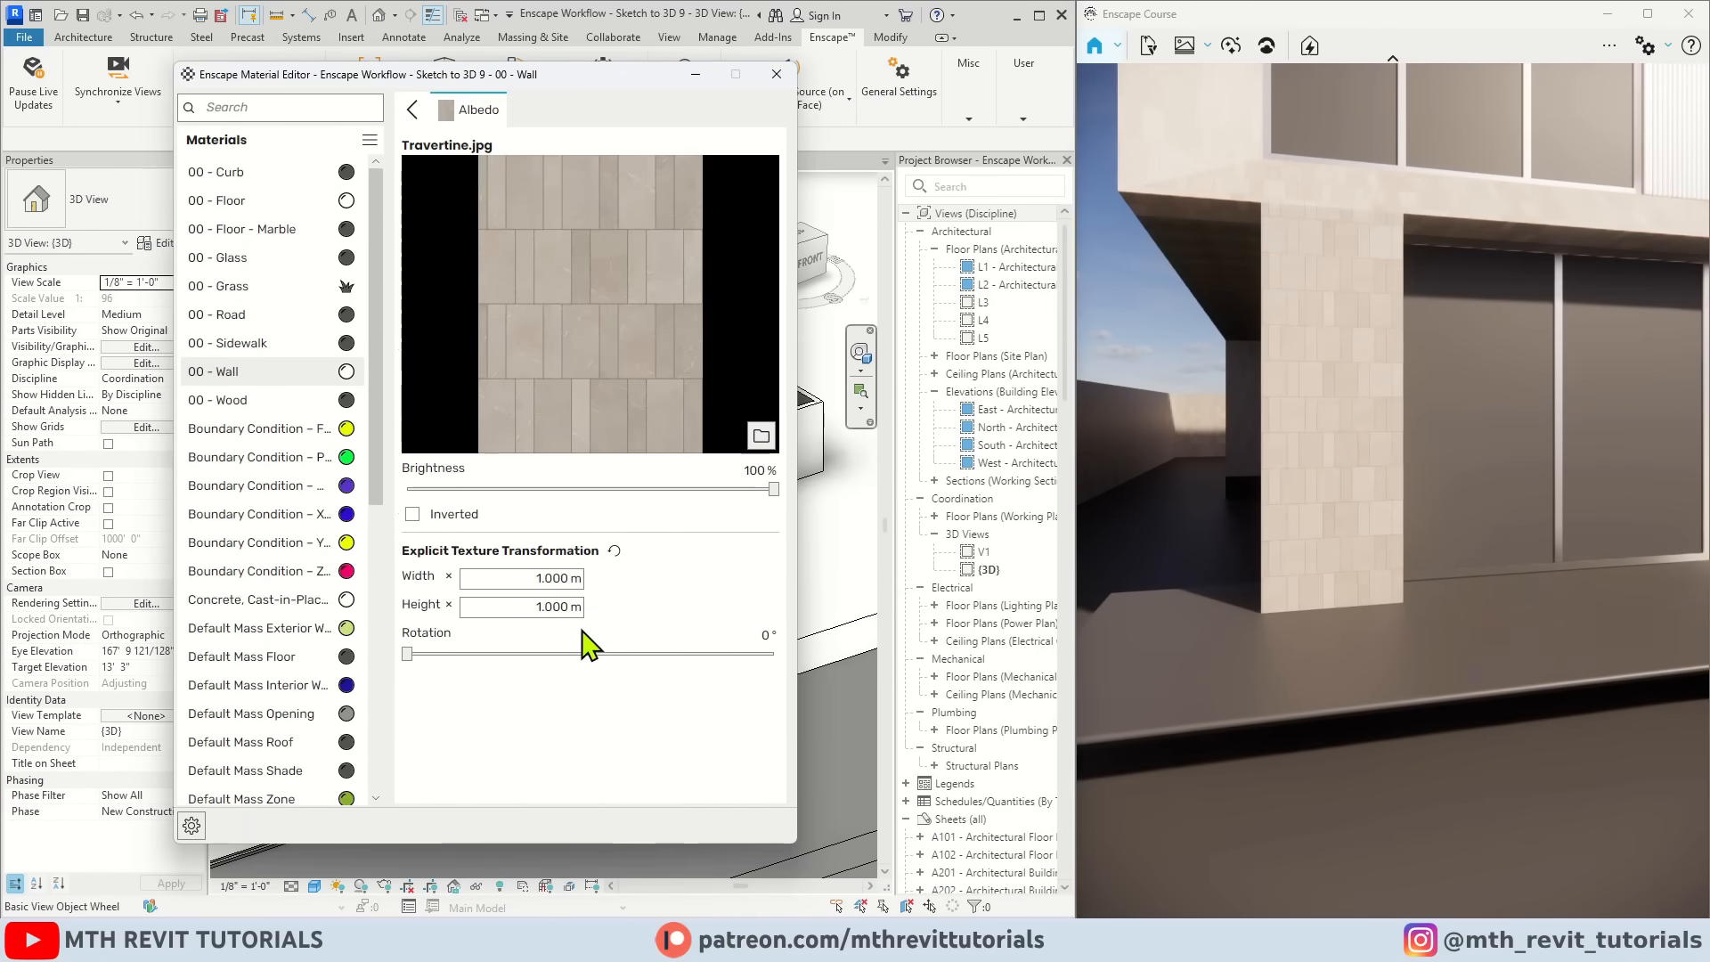
pyautogui.write('5')
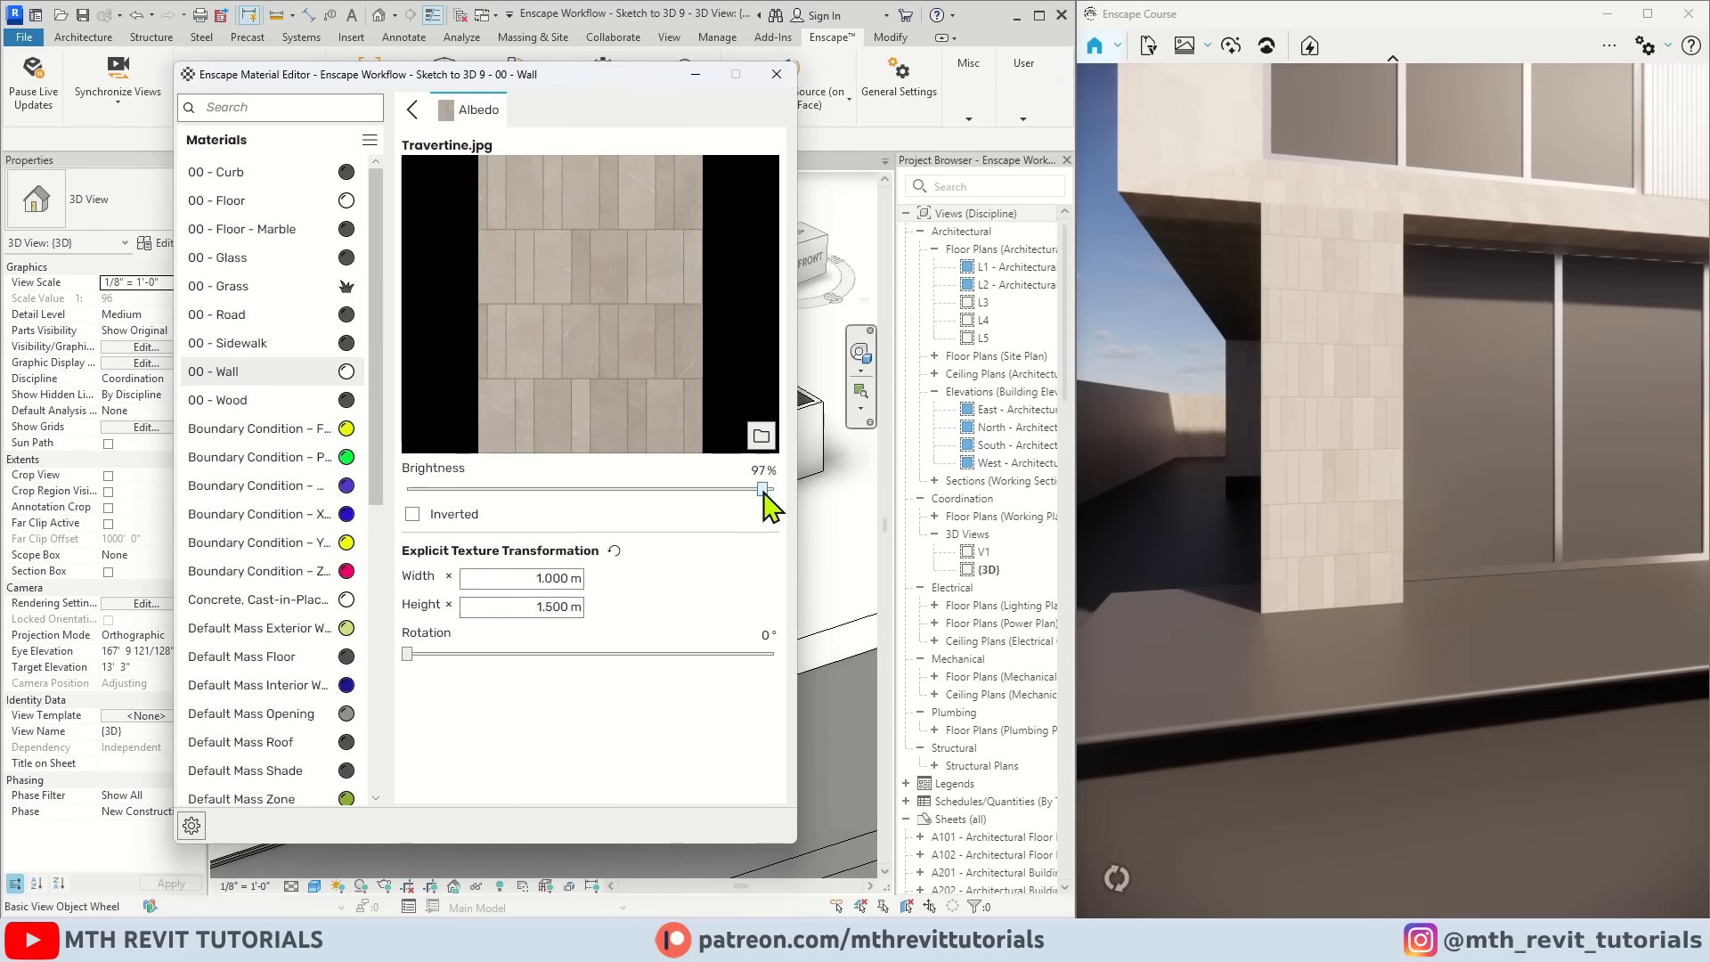
pyautogui.moveTo(763, 492); pyautogui.dragTo(759, 491)
pyautogui.moveTo(1366, 575); pyautogui.dragTo(1469, 574, button='right')
pyautogui.scroll(5, 1366, 575)
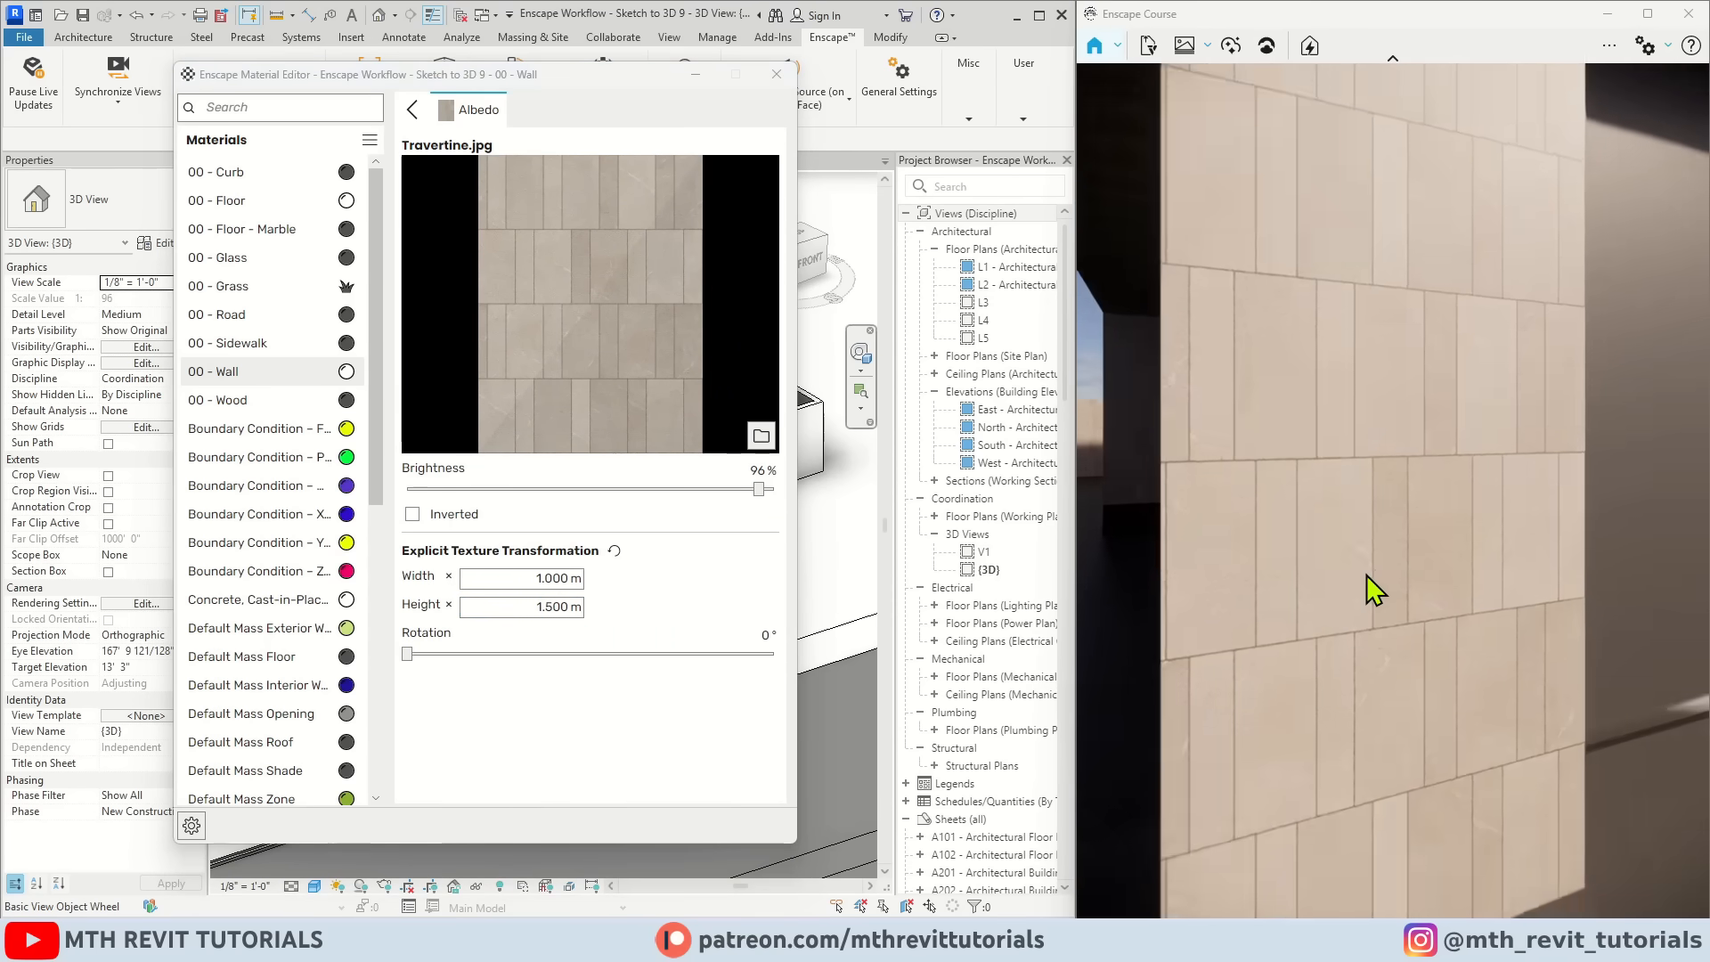
# Step: Reuse the albedo texture as the wall material's bump map with amount 4.09, and set roughness to 87.3 % and specular to 23.4 %
pyautogui.click(412, 111)
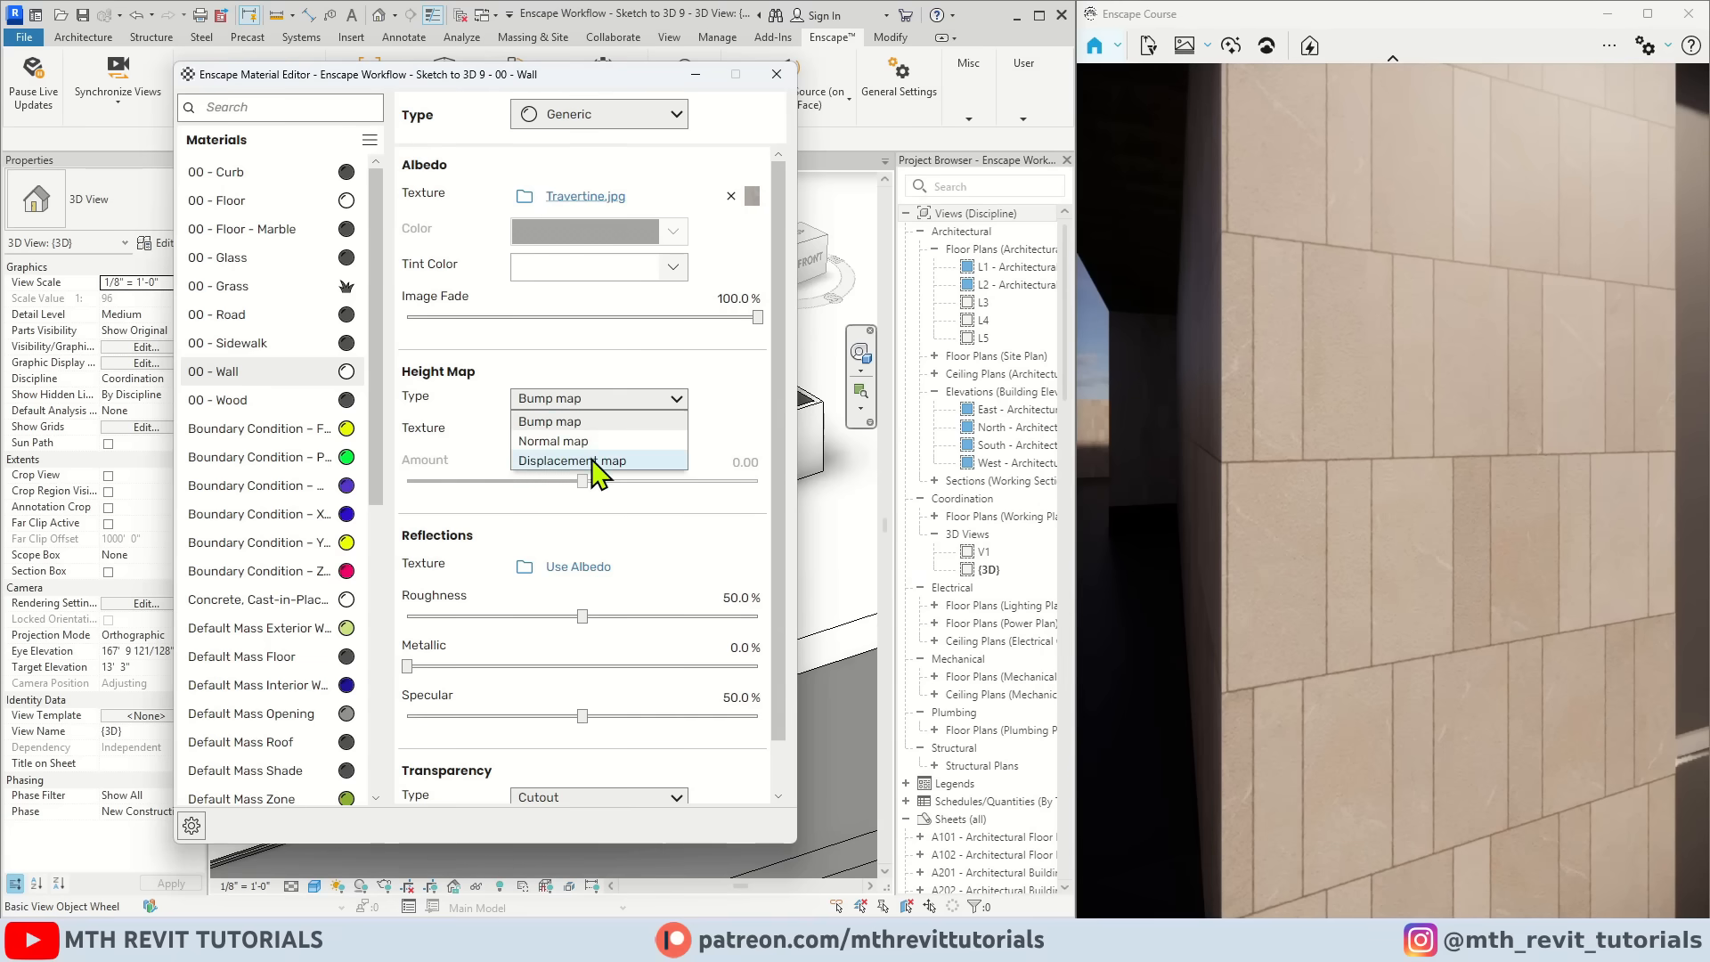
pyautogui.click(595, 461)
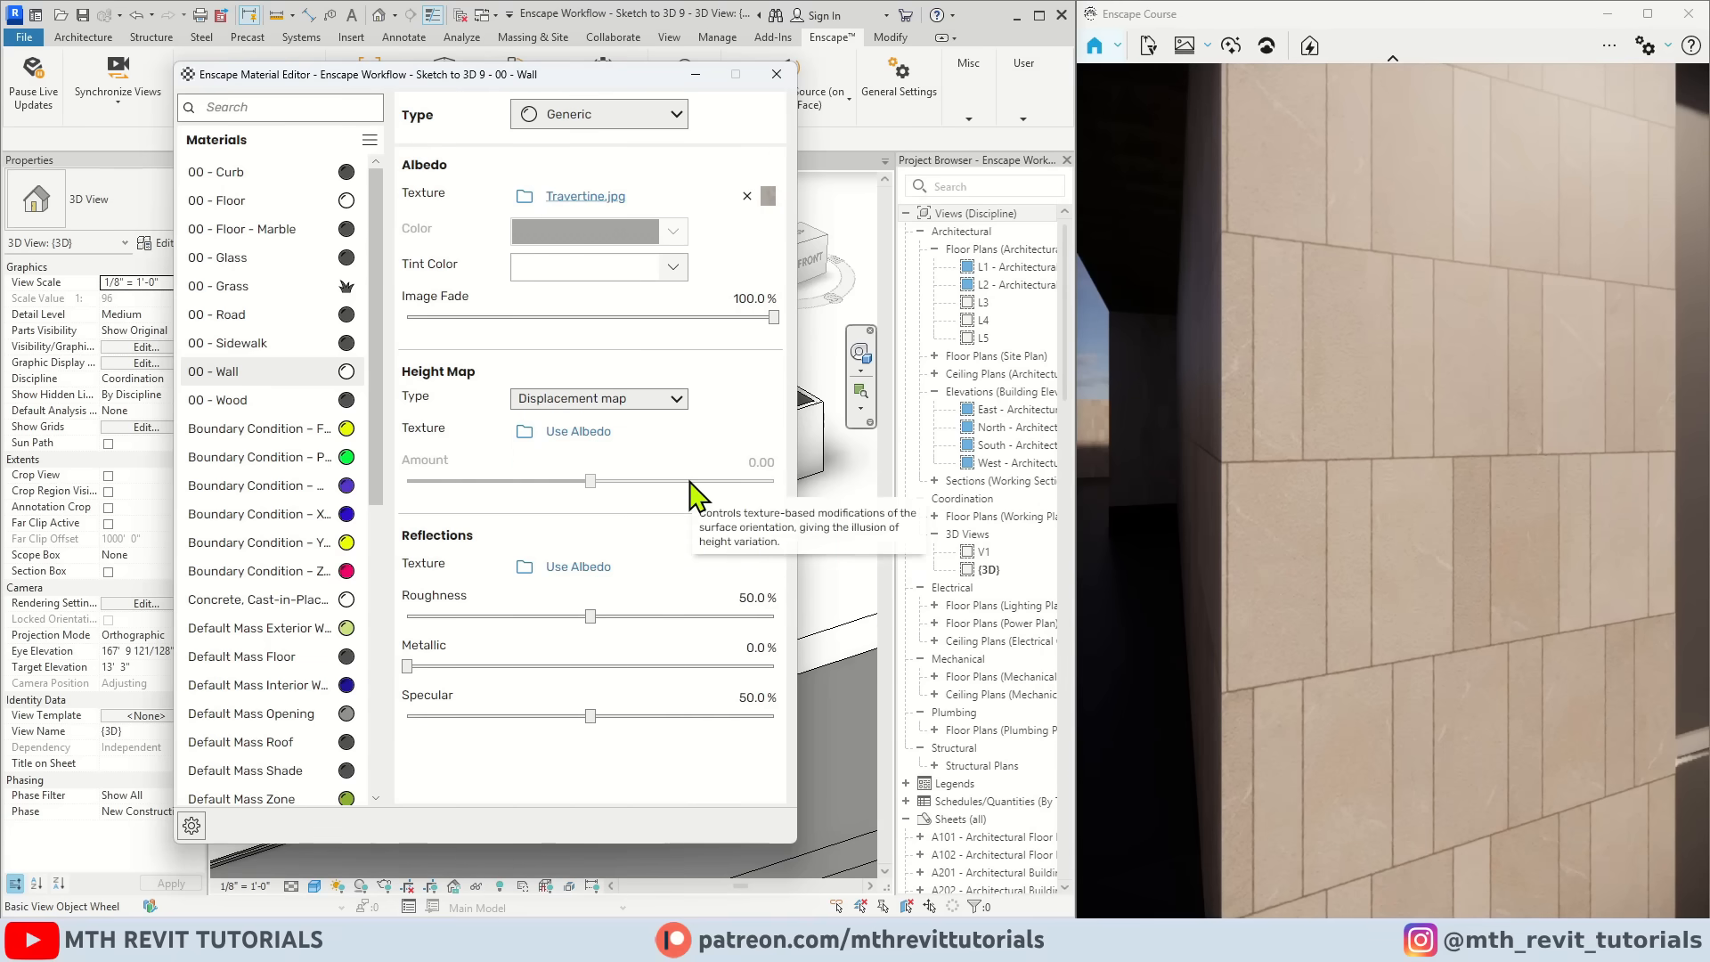
pyautogui.click(577, 433)
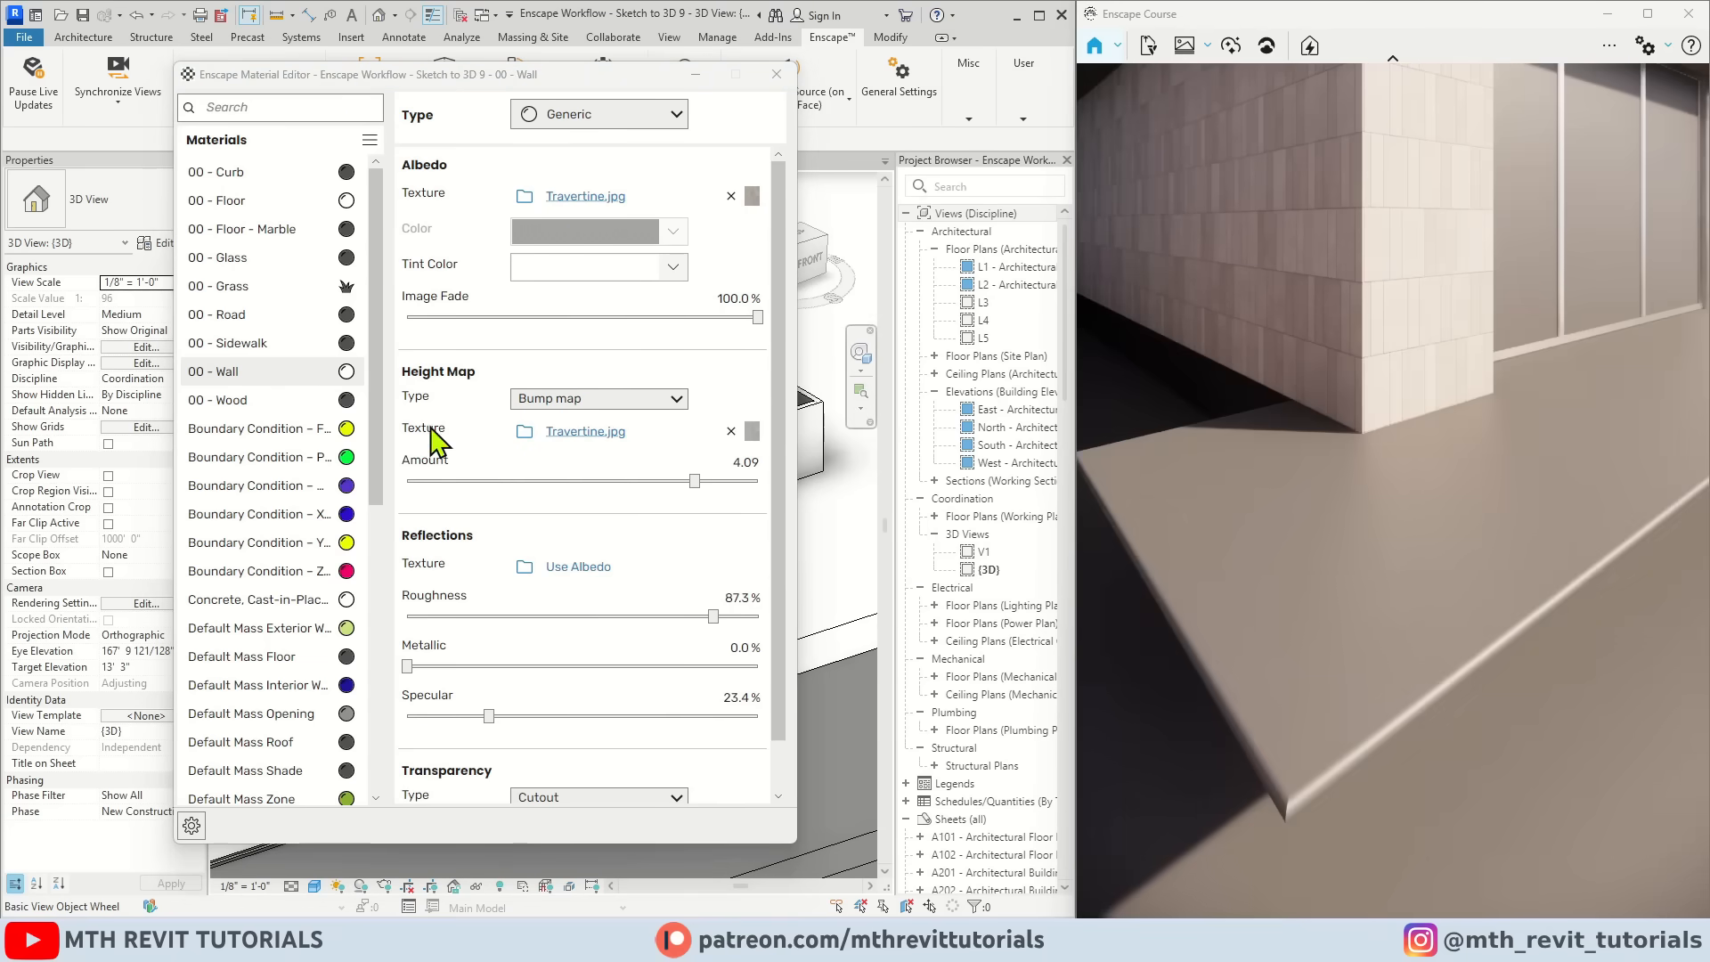
# Step: Search the Enscape material library for "marb" and replace the 00 - Floor - Marble material with Marble 04
pyautogui.rightClick(344, 203)
pyautogui.click(455, 280)
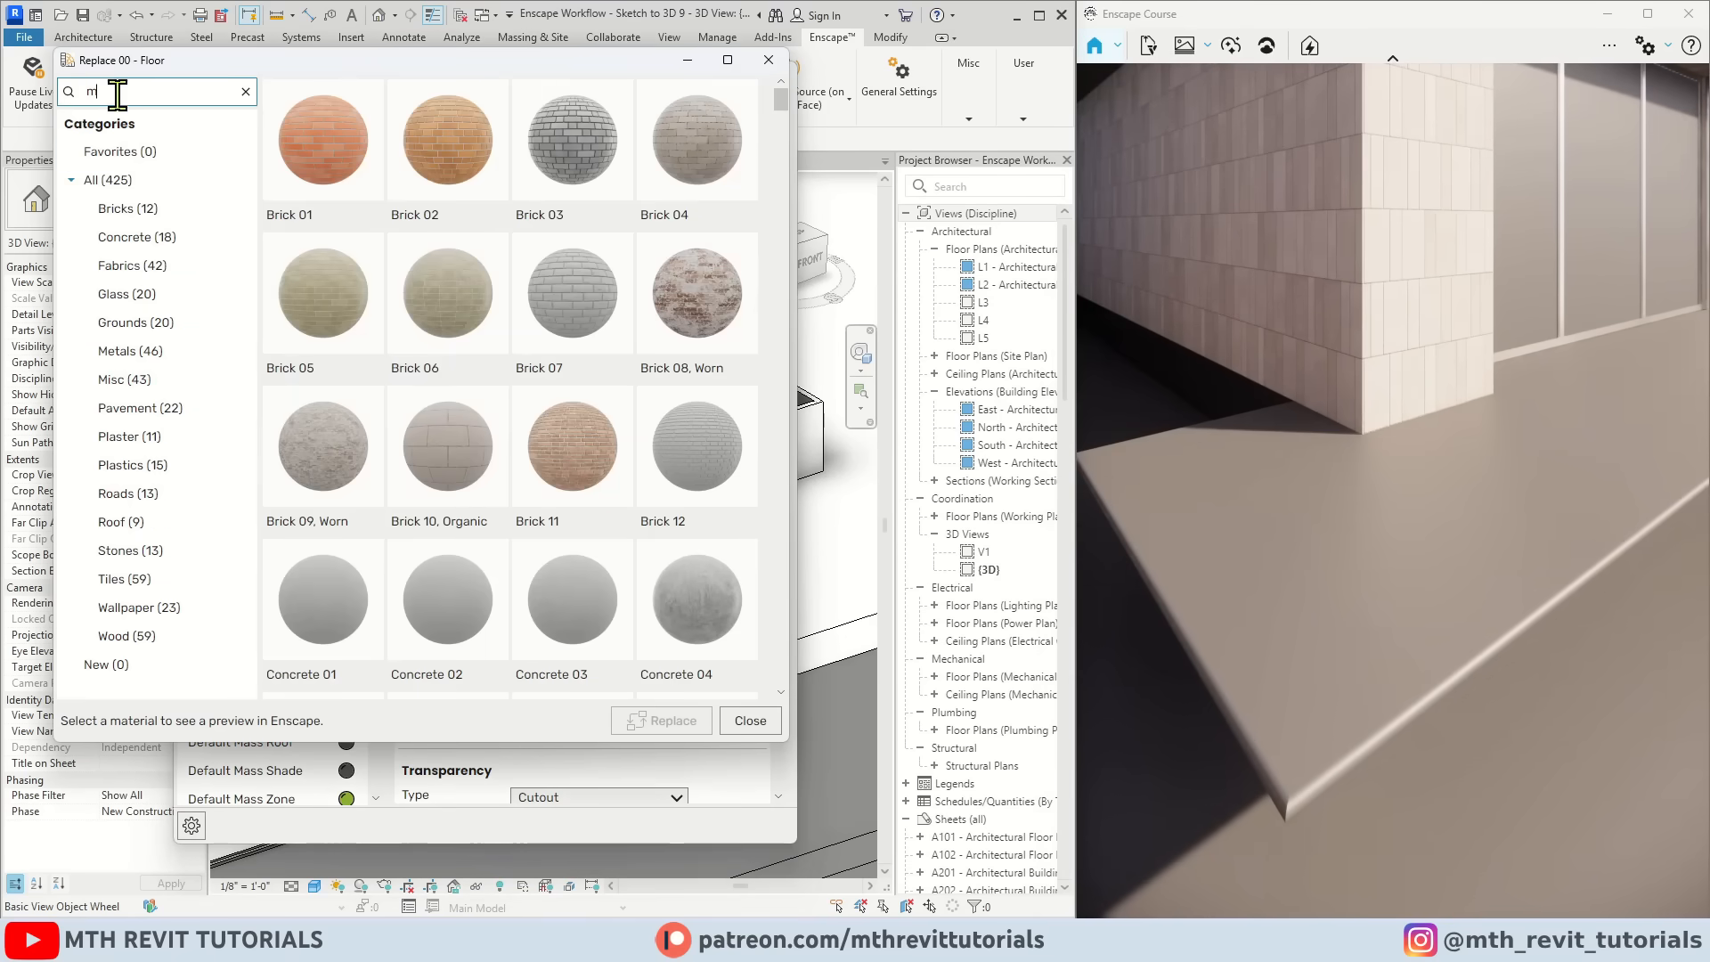
pyautogui.click(710, 179)
pyautogui.click(760, 813)
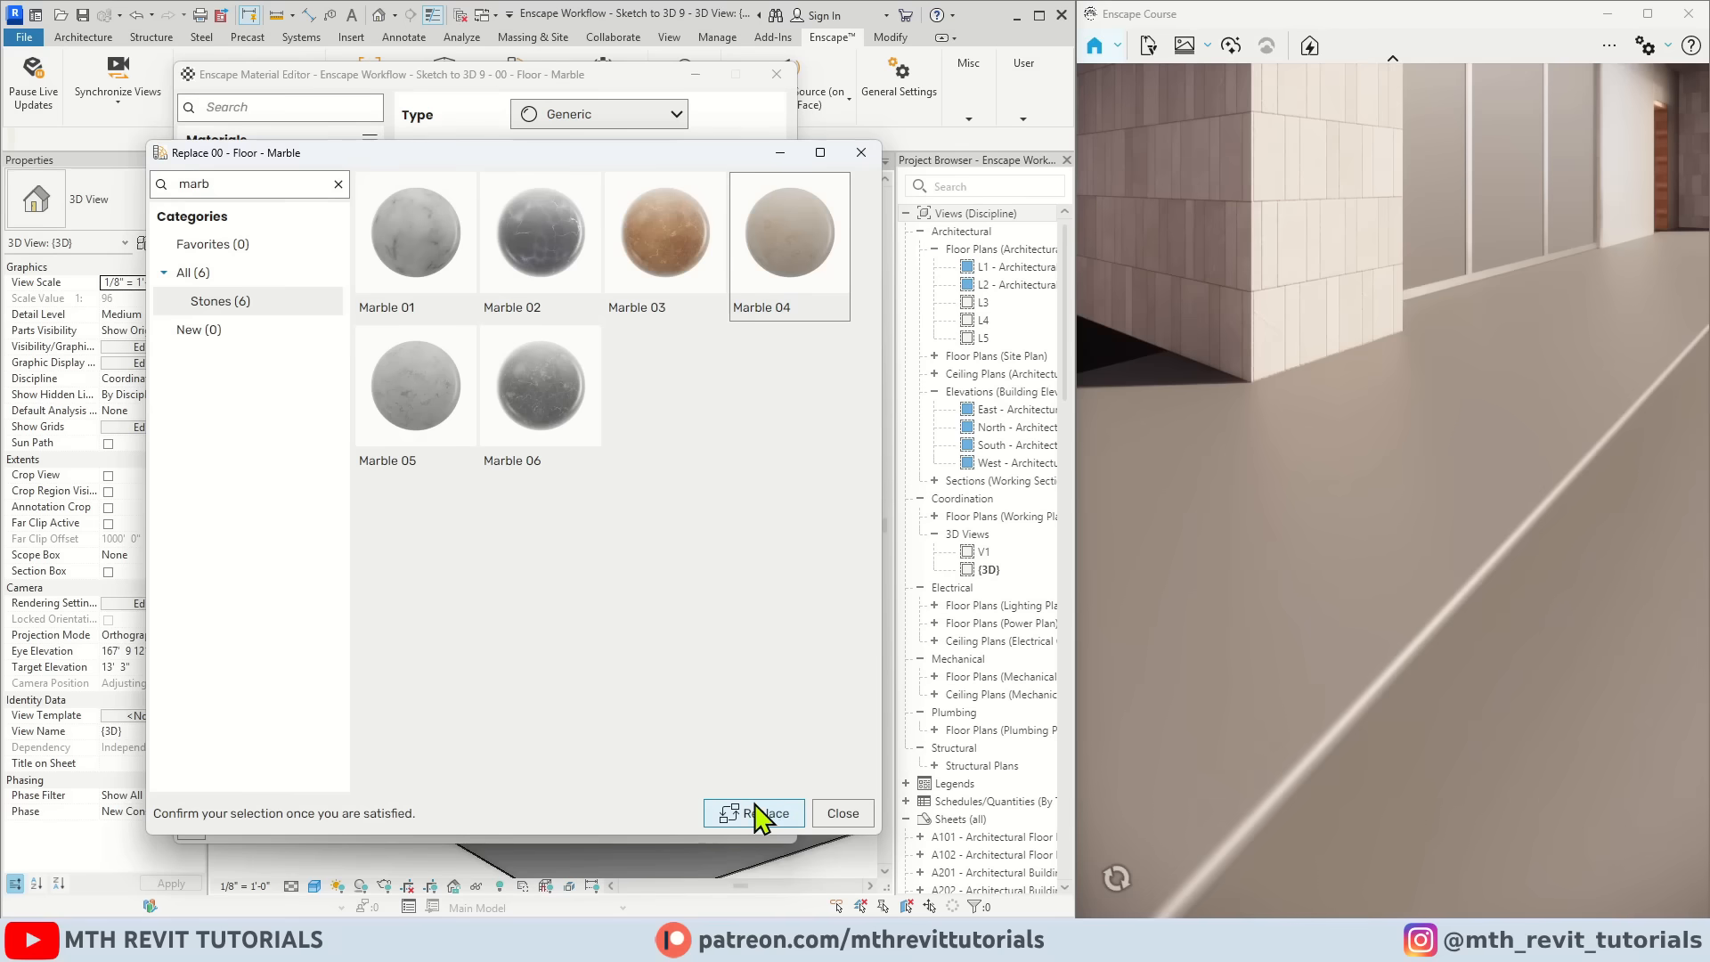
# Step: Reopen the Enscape Material Editor and select the 00 - Glass material, keeping its type as Generic
pyautogui.scroll(-3, 1331, 661)
pyautogui.moveTo(1336, 660); pyautogui.dragTo(1362, 623, button='right')
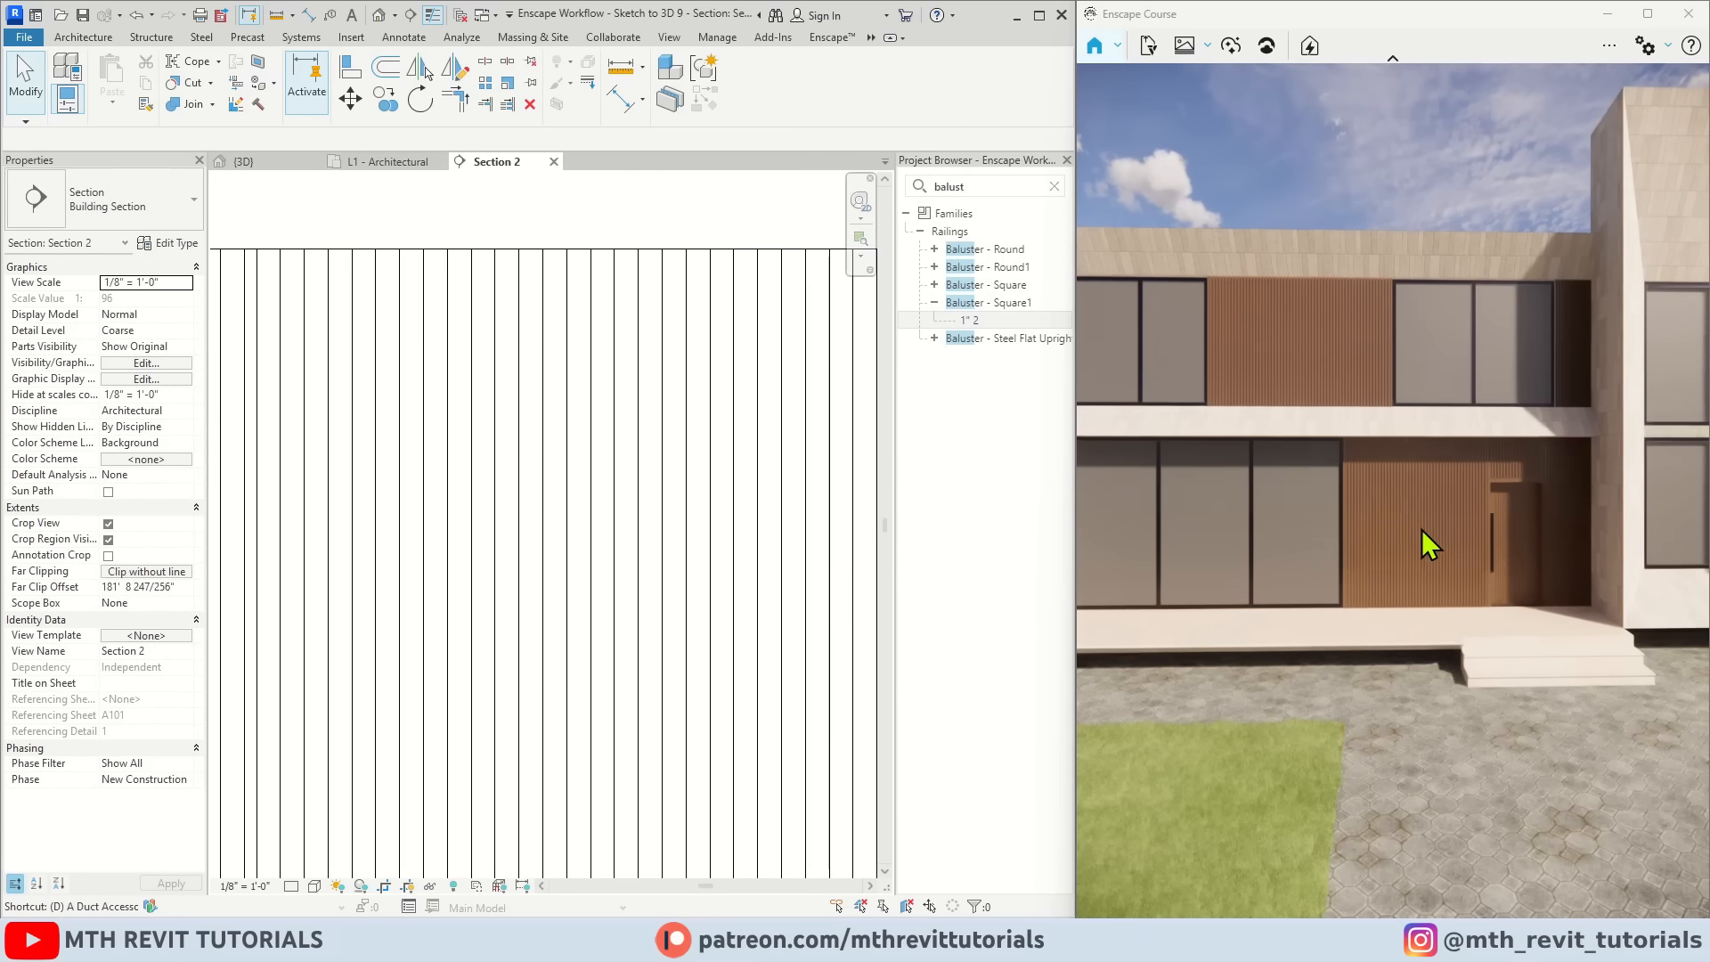
pyautogui.scroll(-2, 1403, 550)
pyautogui.moveTo(1535, 616); pyautogui.dragTo(1424, 596)
pyautogui.moveTo(1425, 596); pyautogui.dragTo(1389, 552, button='right')
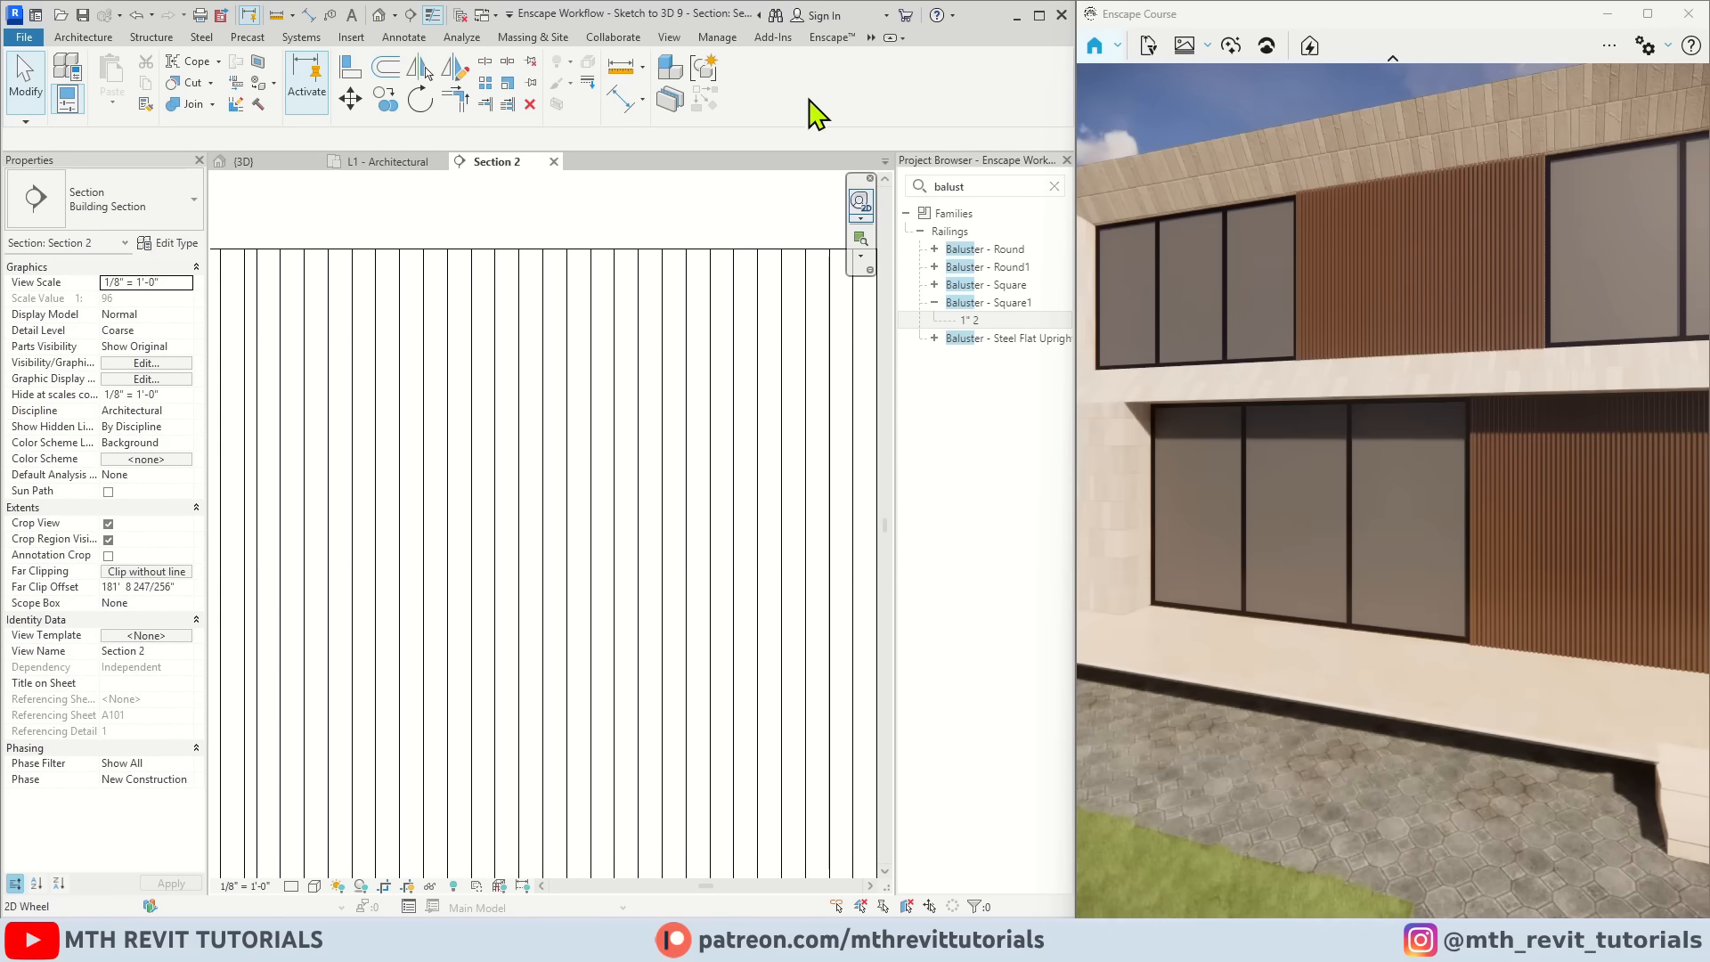
pyautogui.click(826, 39)
pyautogui.click(602, 80)
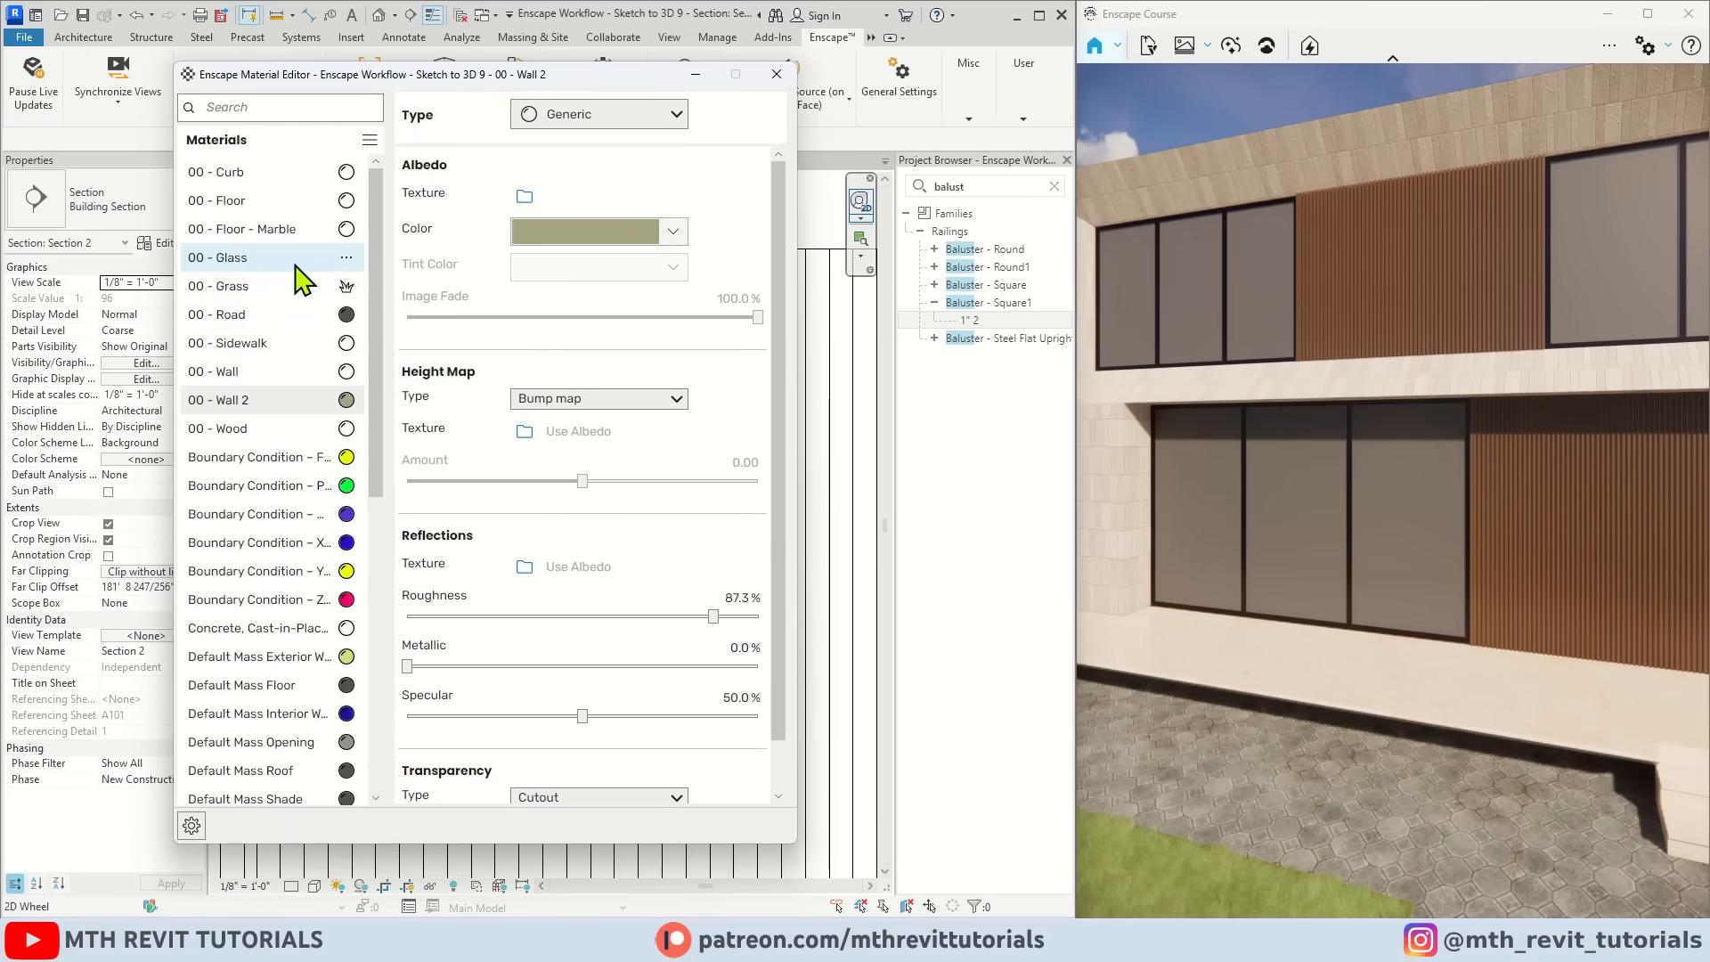
pyautogui.click(594, 117)
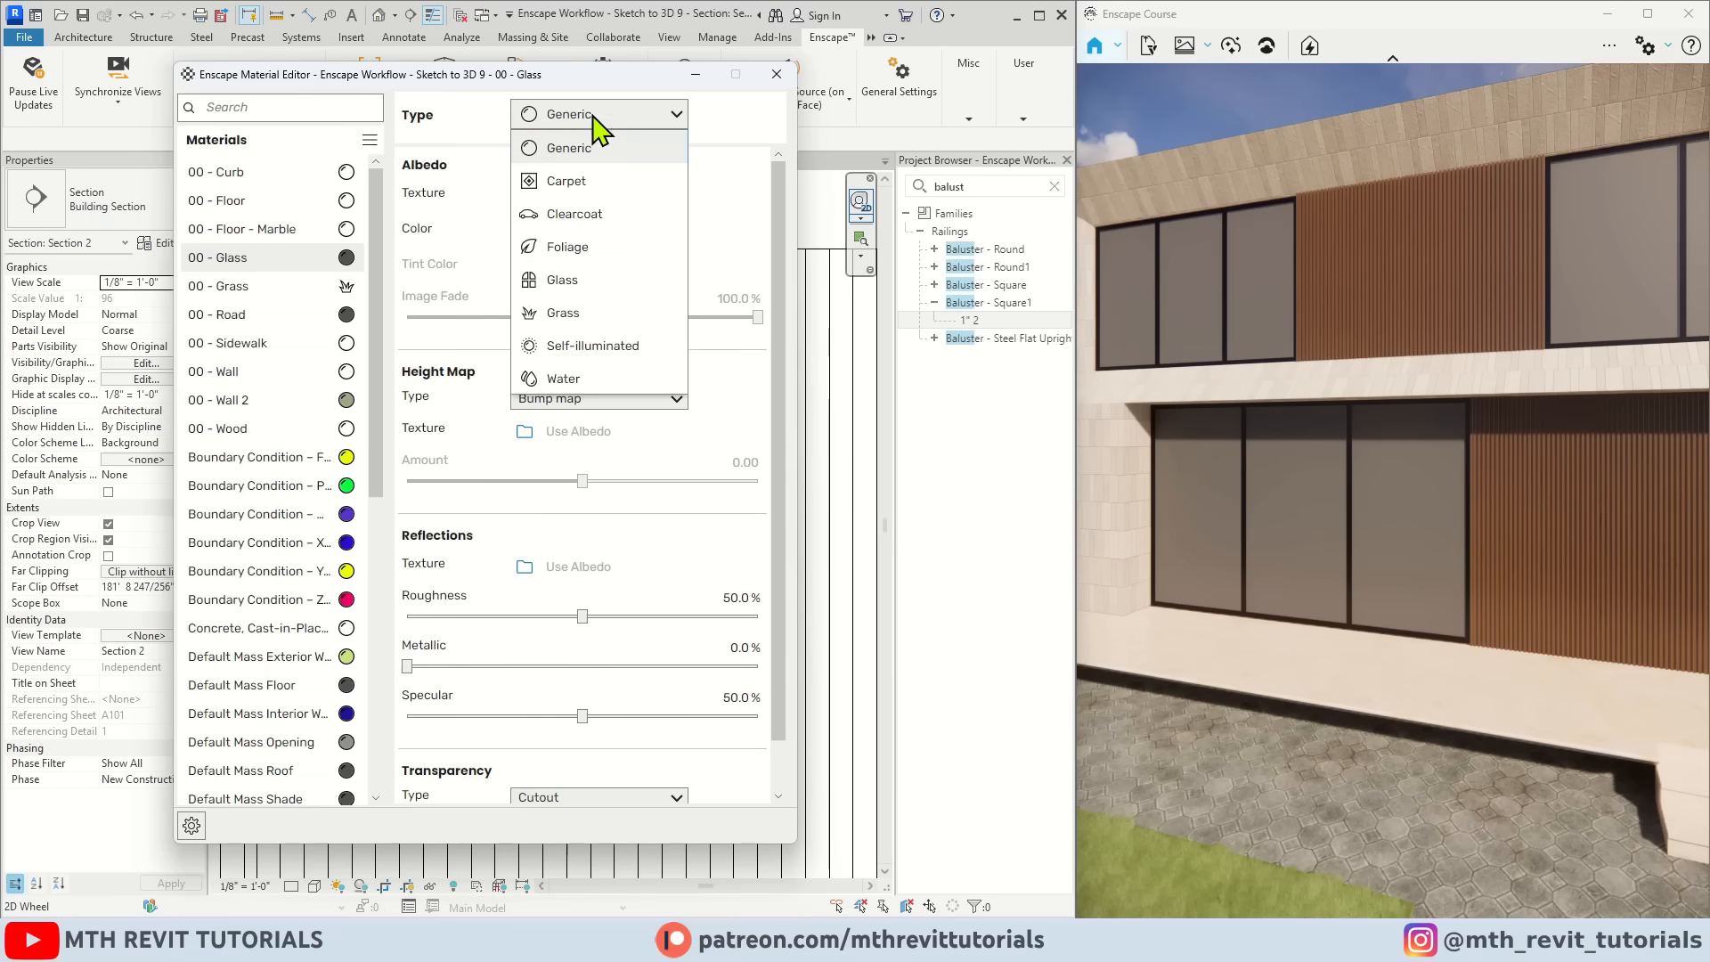
pyautogui.click(554, 148)
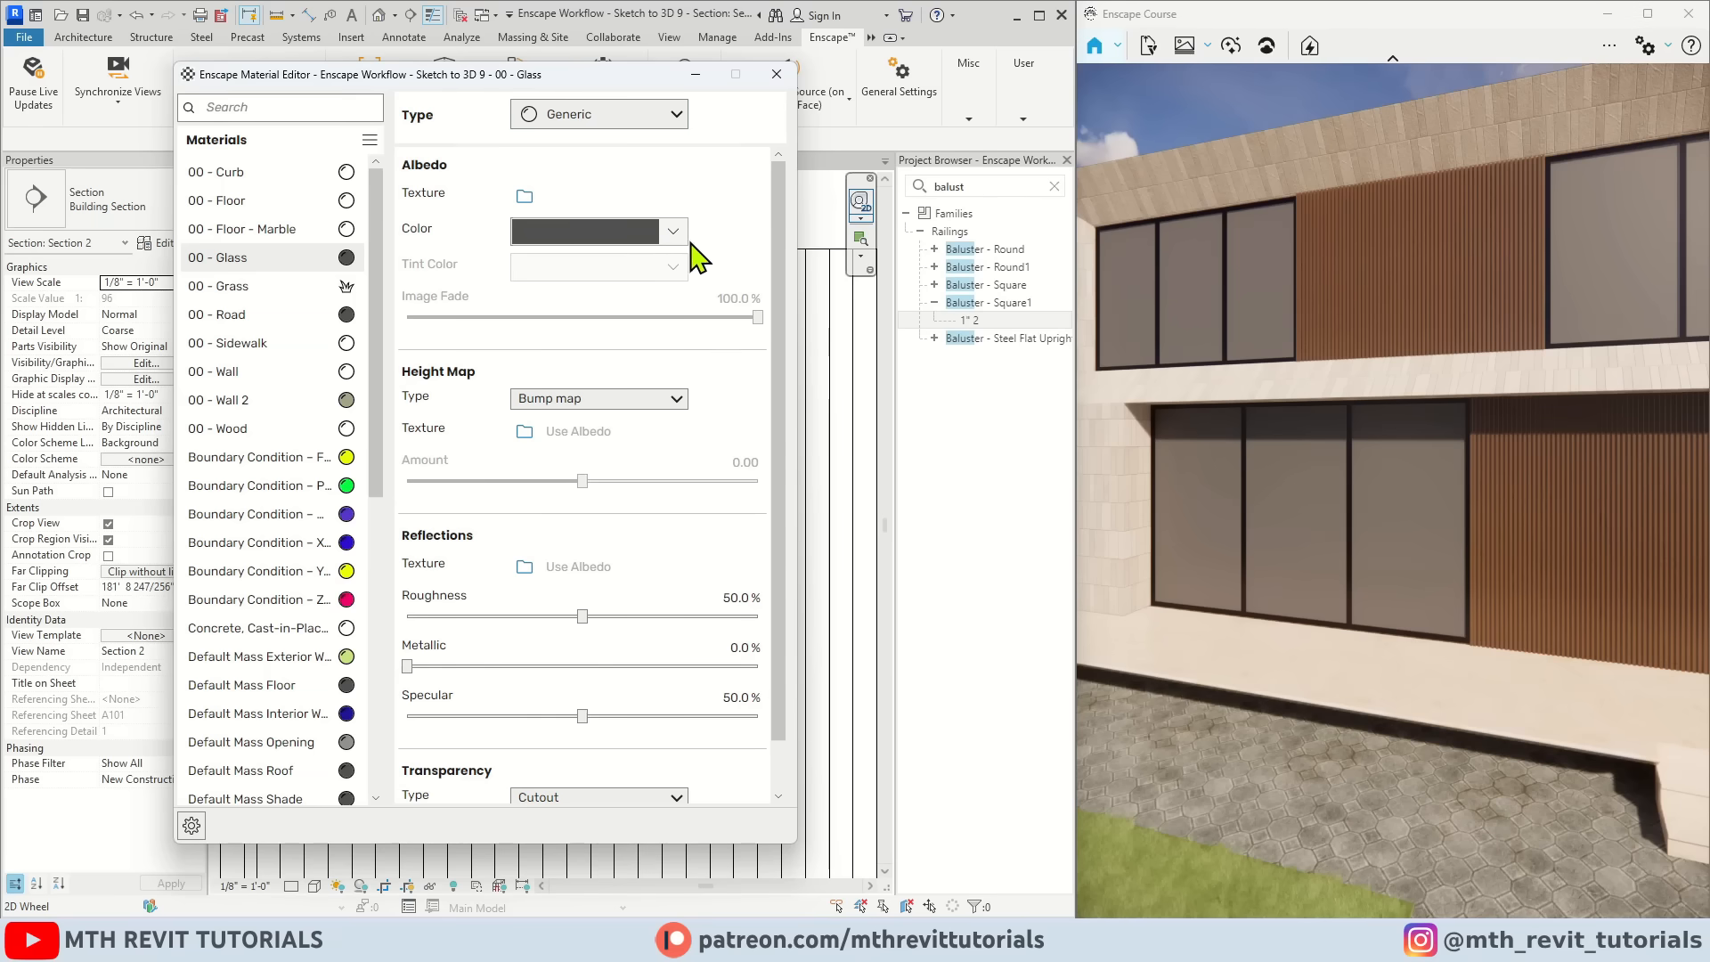
# Step: Set the albedo color of the 00 - Glass material to RGB 122, 255, 17
pyautogui.click(674, 234)
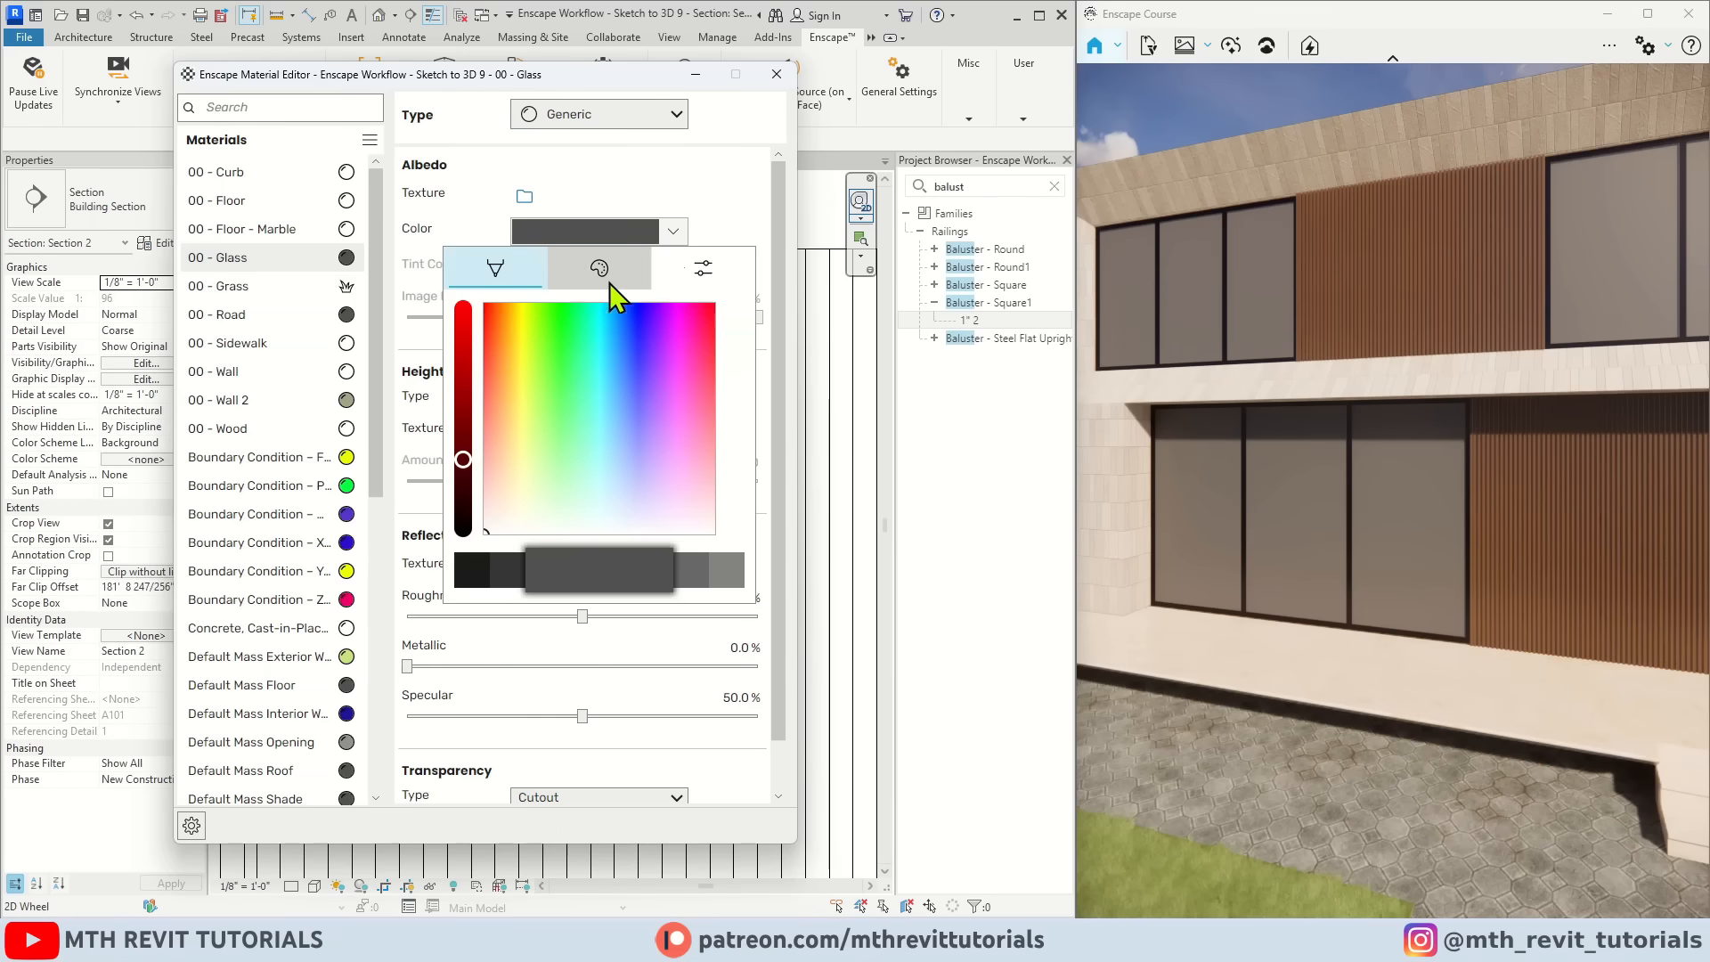
pyautogui.click(703, 268)
pyautogui.write('122')
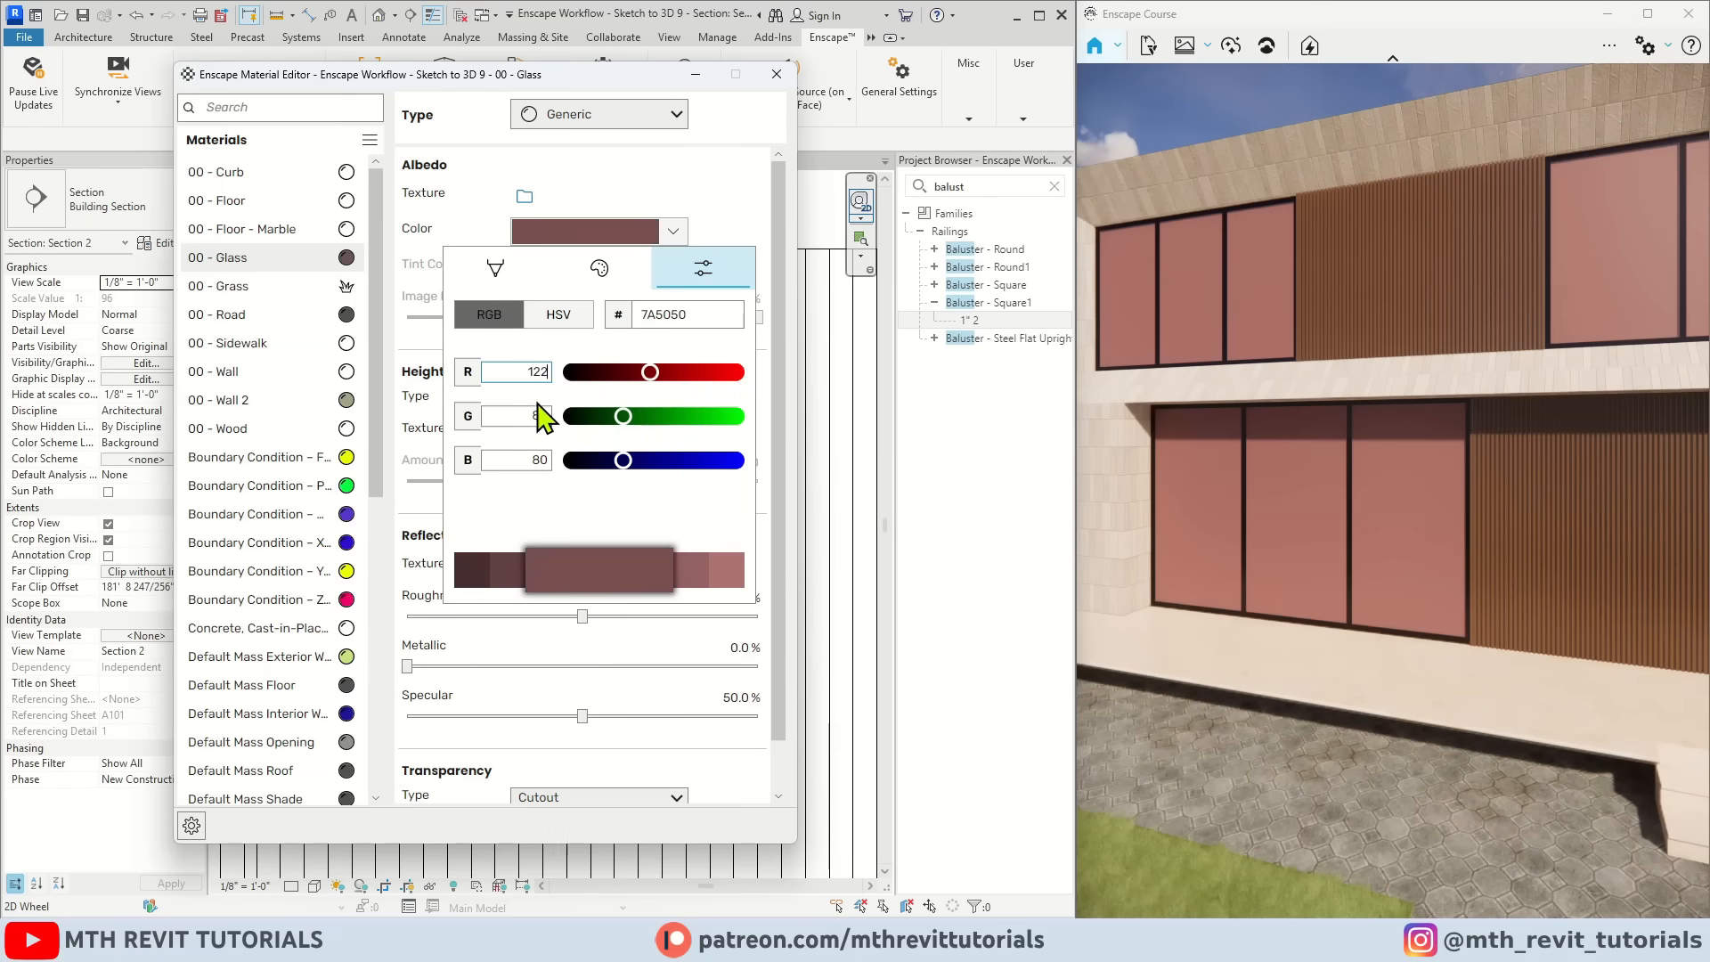
pyautogui.doubleClick(526, 415)
pyautogui.write('2')
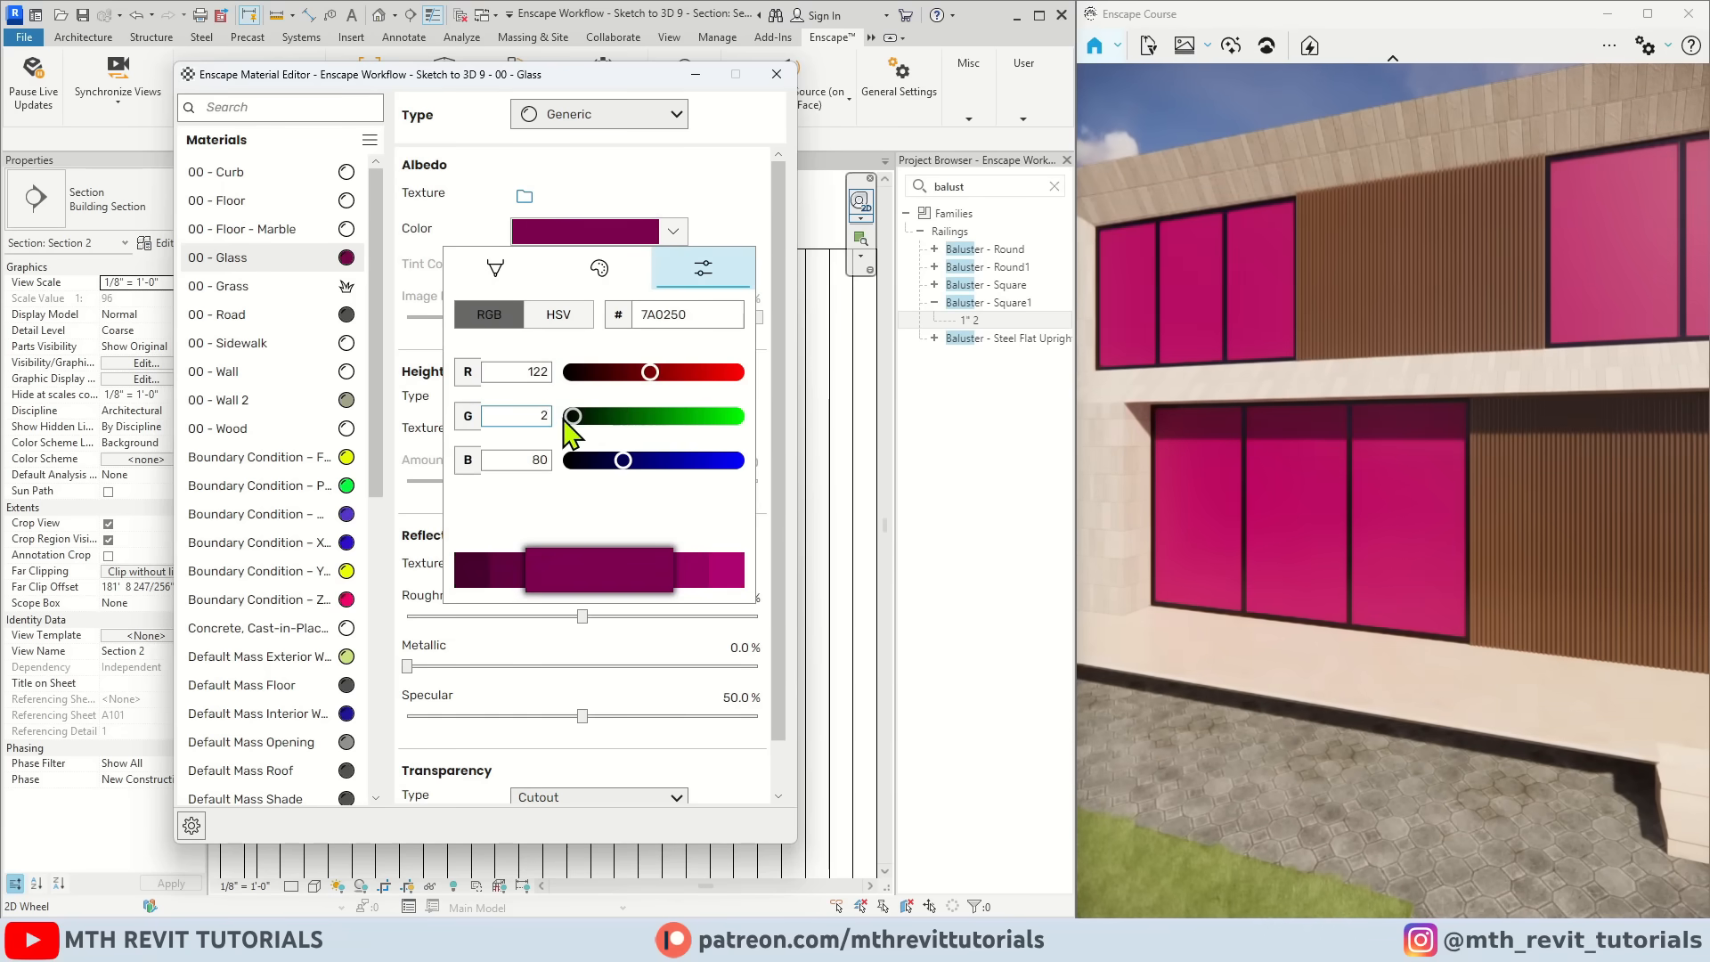
pyautogui.write('55')
pyautogui.doubleClick(525, 459)
pyautogui.write('17')
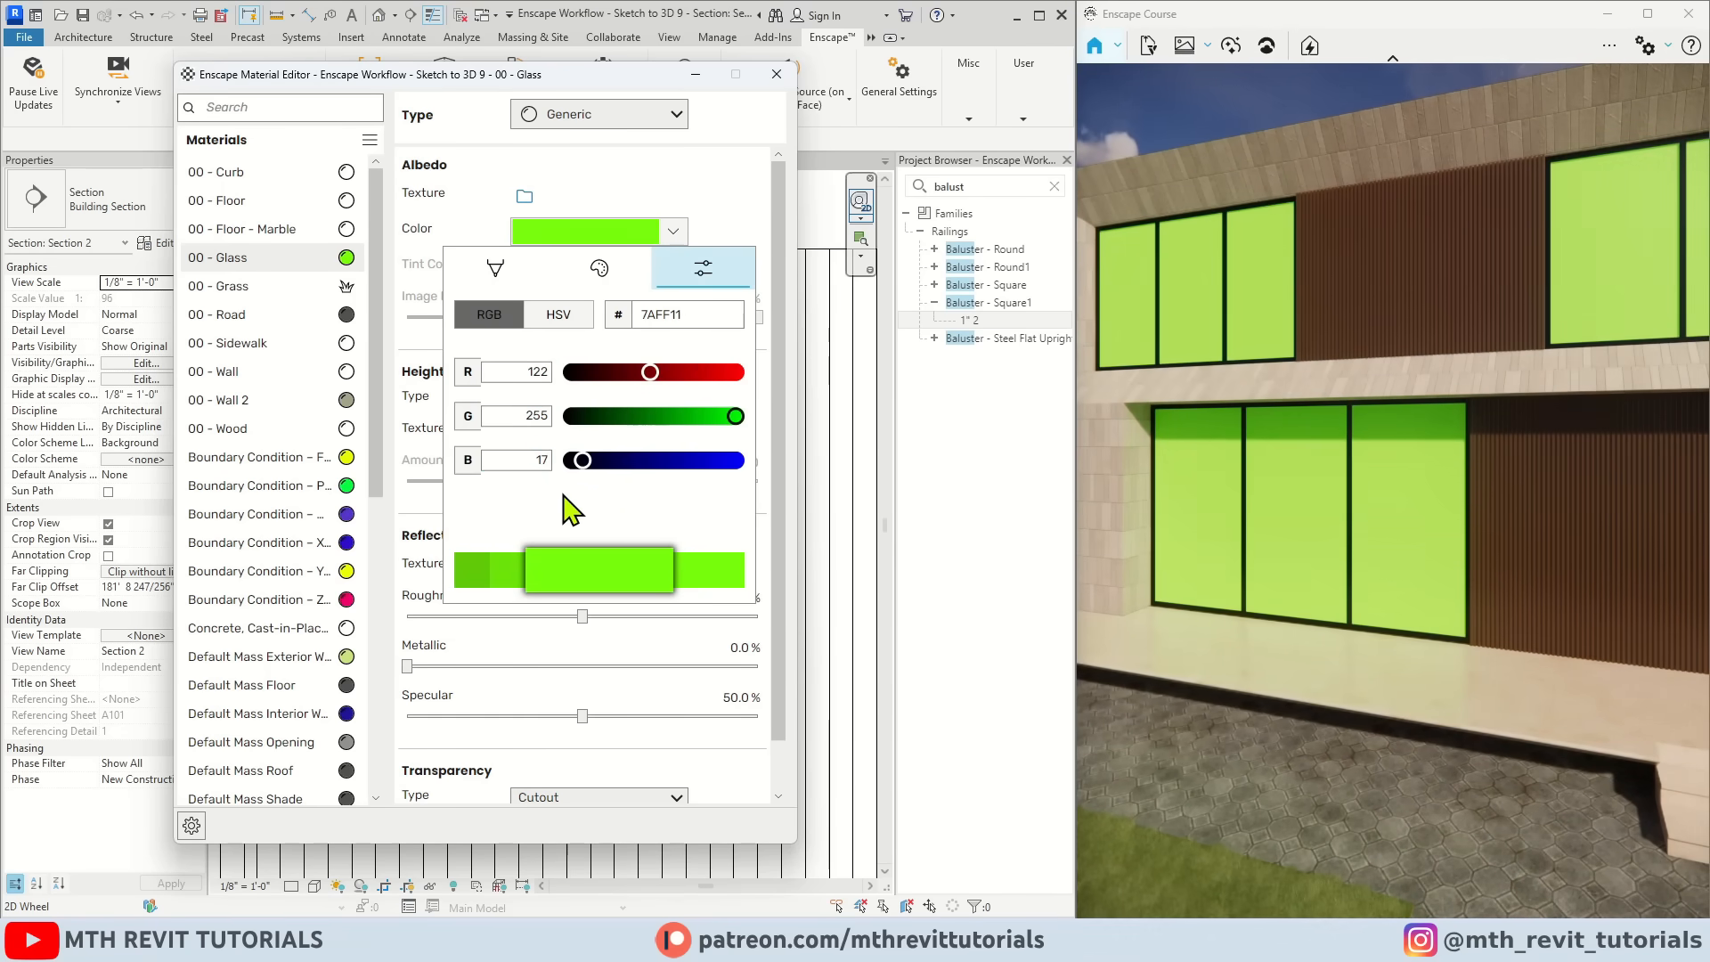
pyautogui.click(726, 218)
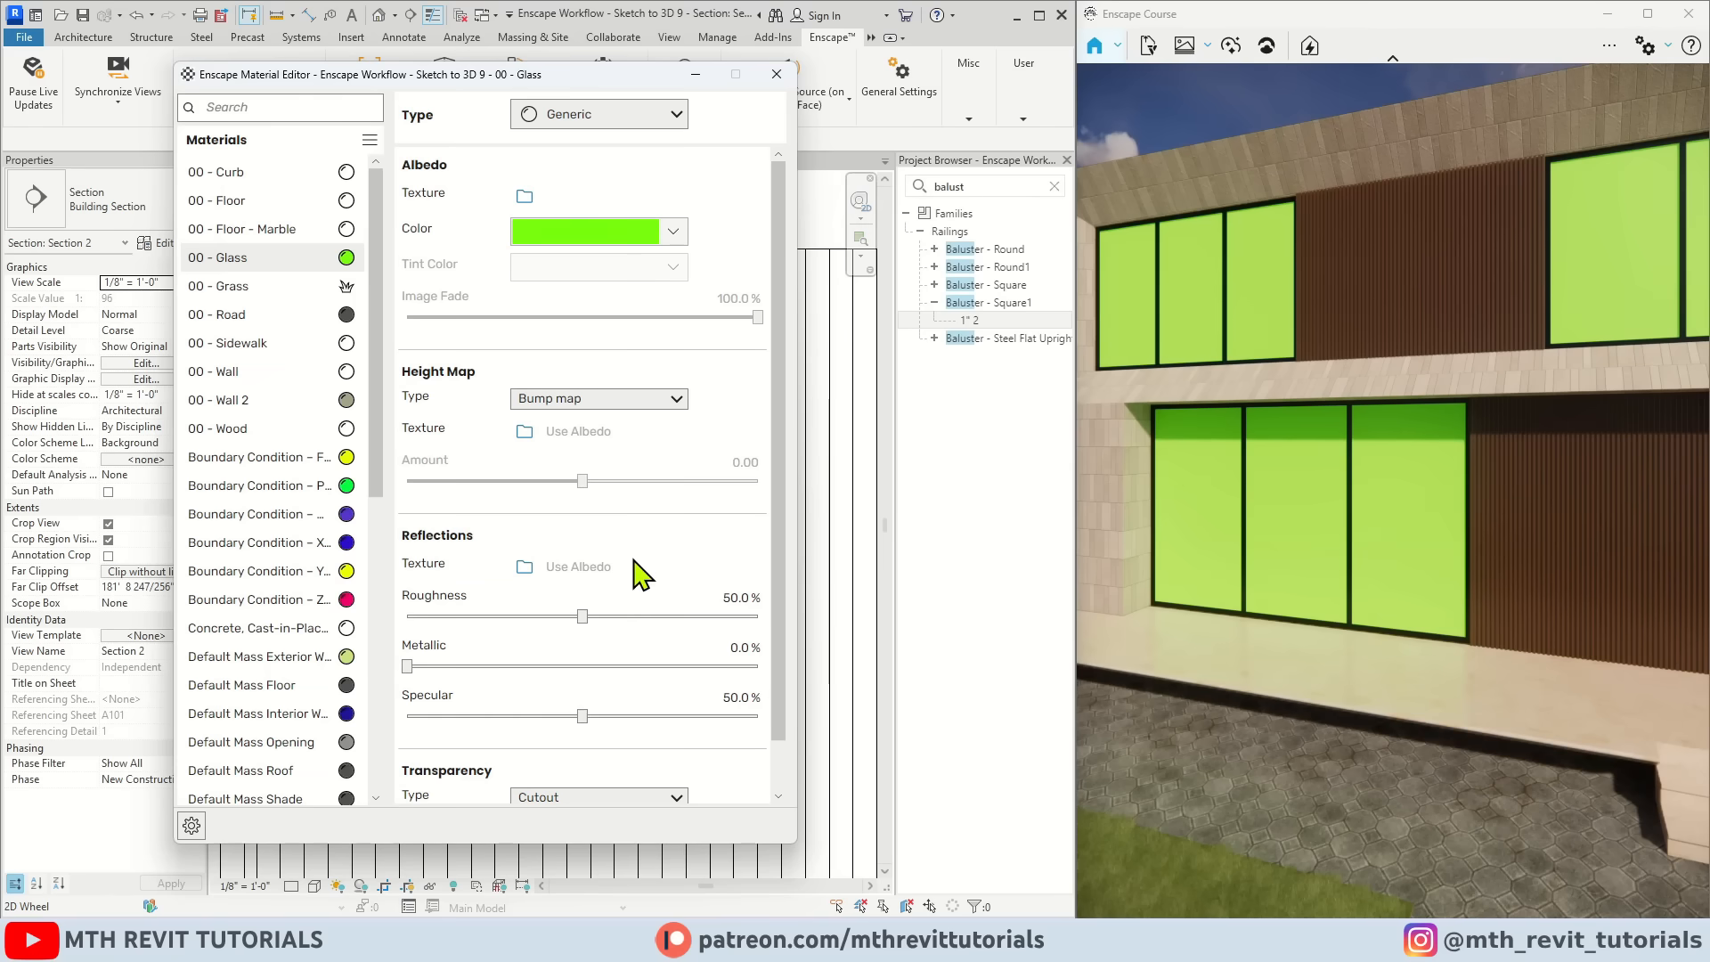
# Step: Change the 00 - Glass material's transparency type to Transmittance, with opacity 8.1 % and refractive index 2.50
pyautogui.scroll(-1, 640, 574)
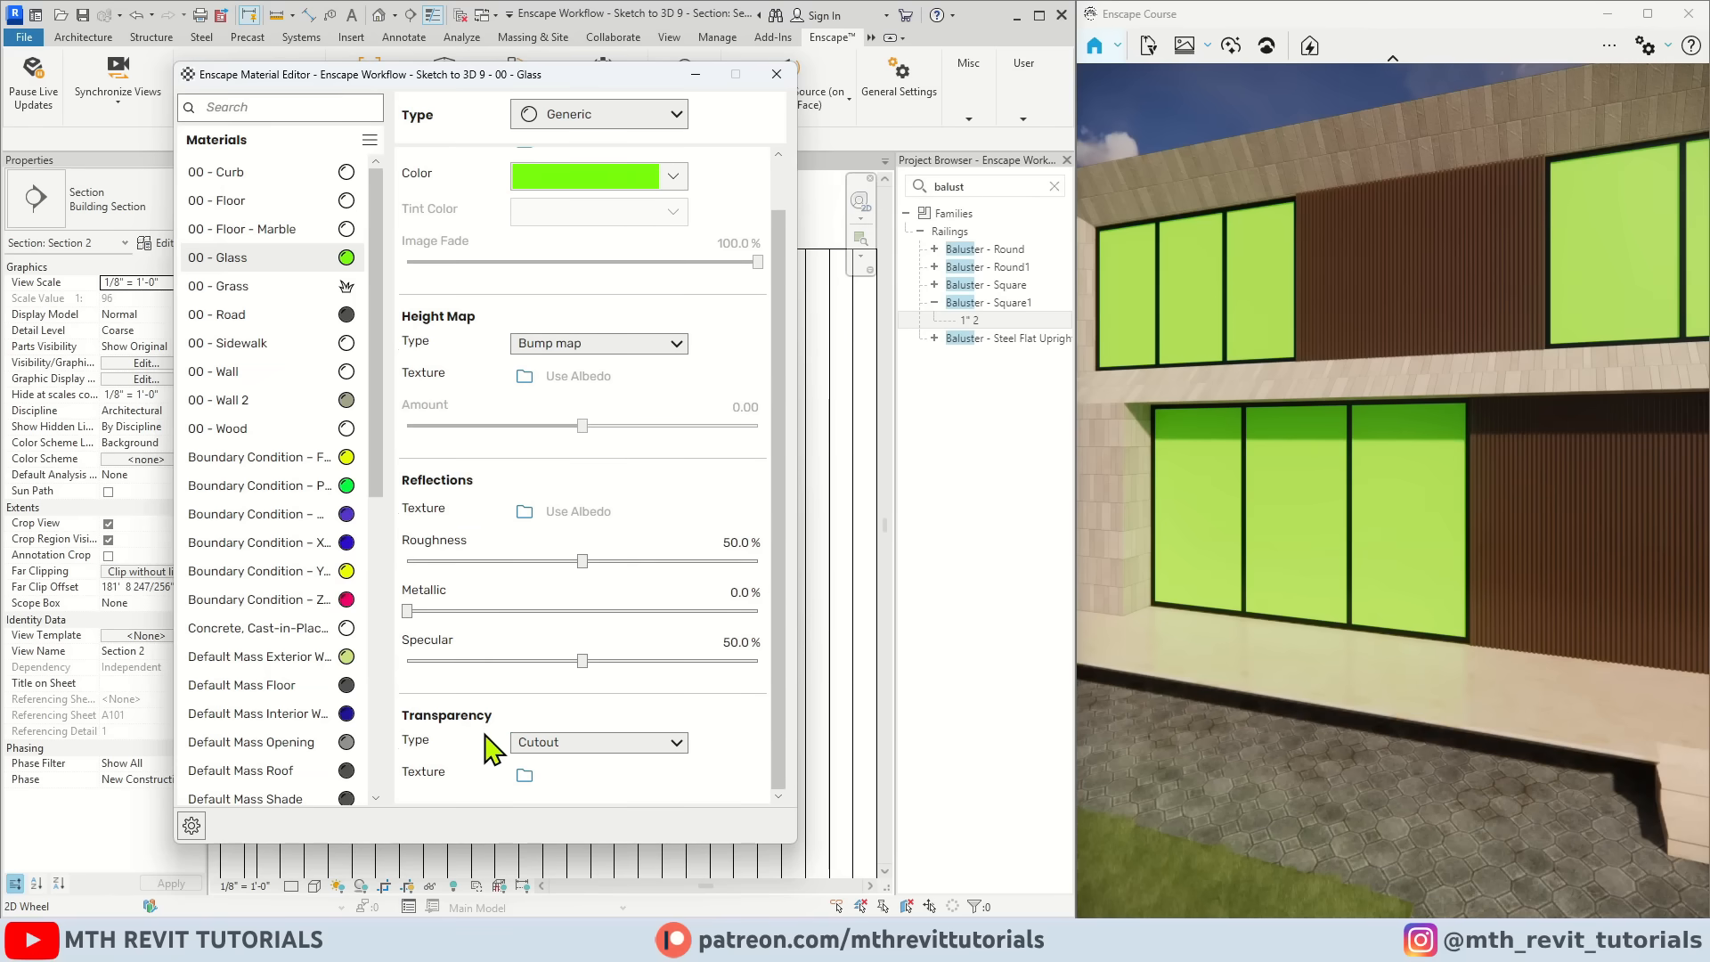
pyautogui.click(588, 785)
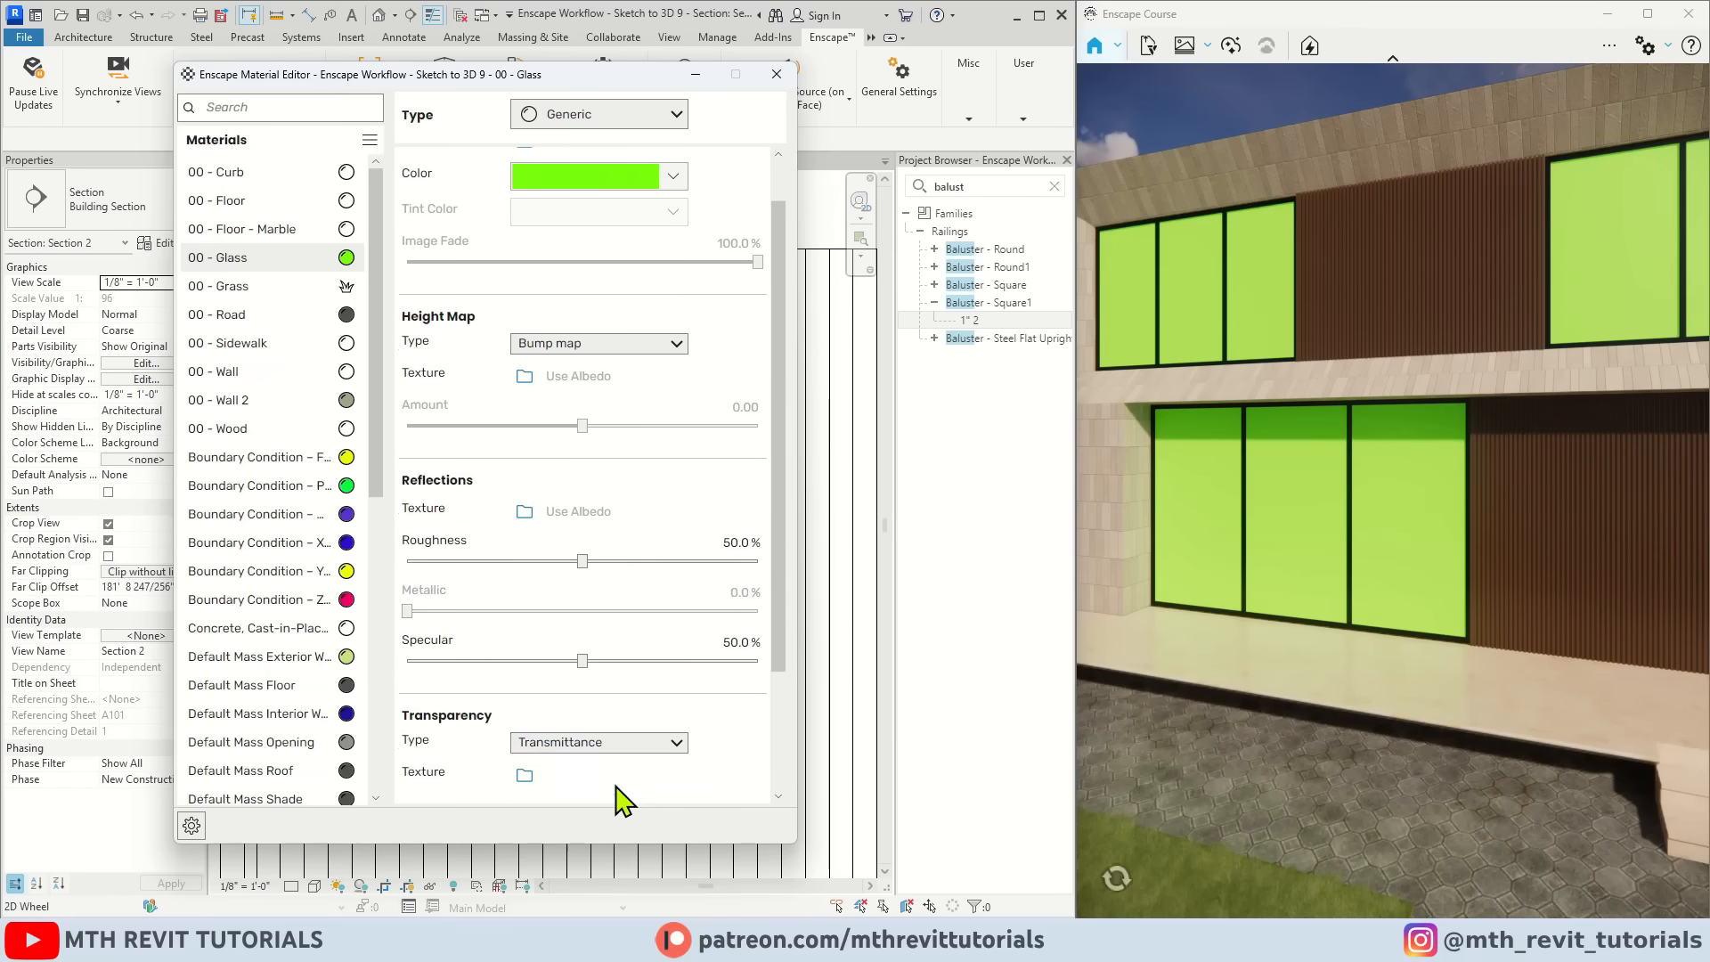
pyautogui.scroll(-3, 623, 818)
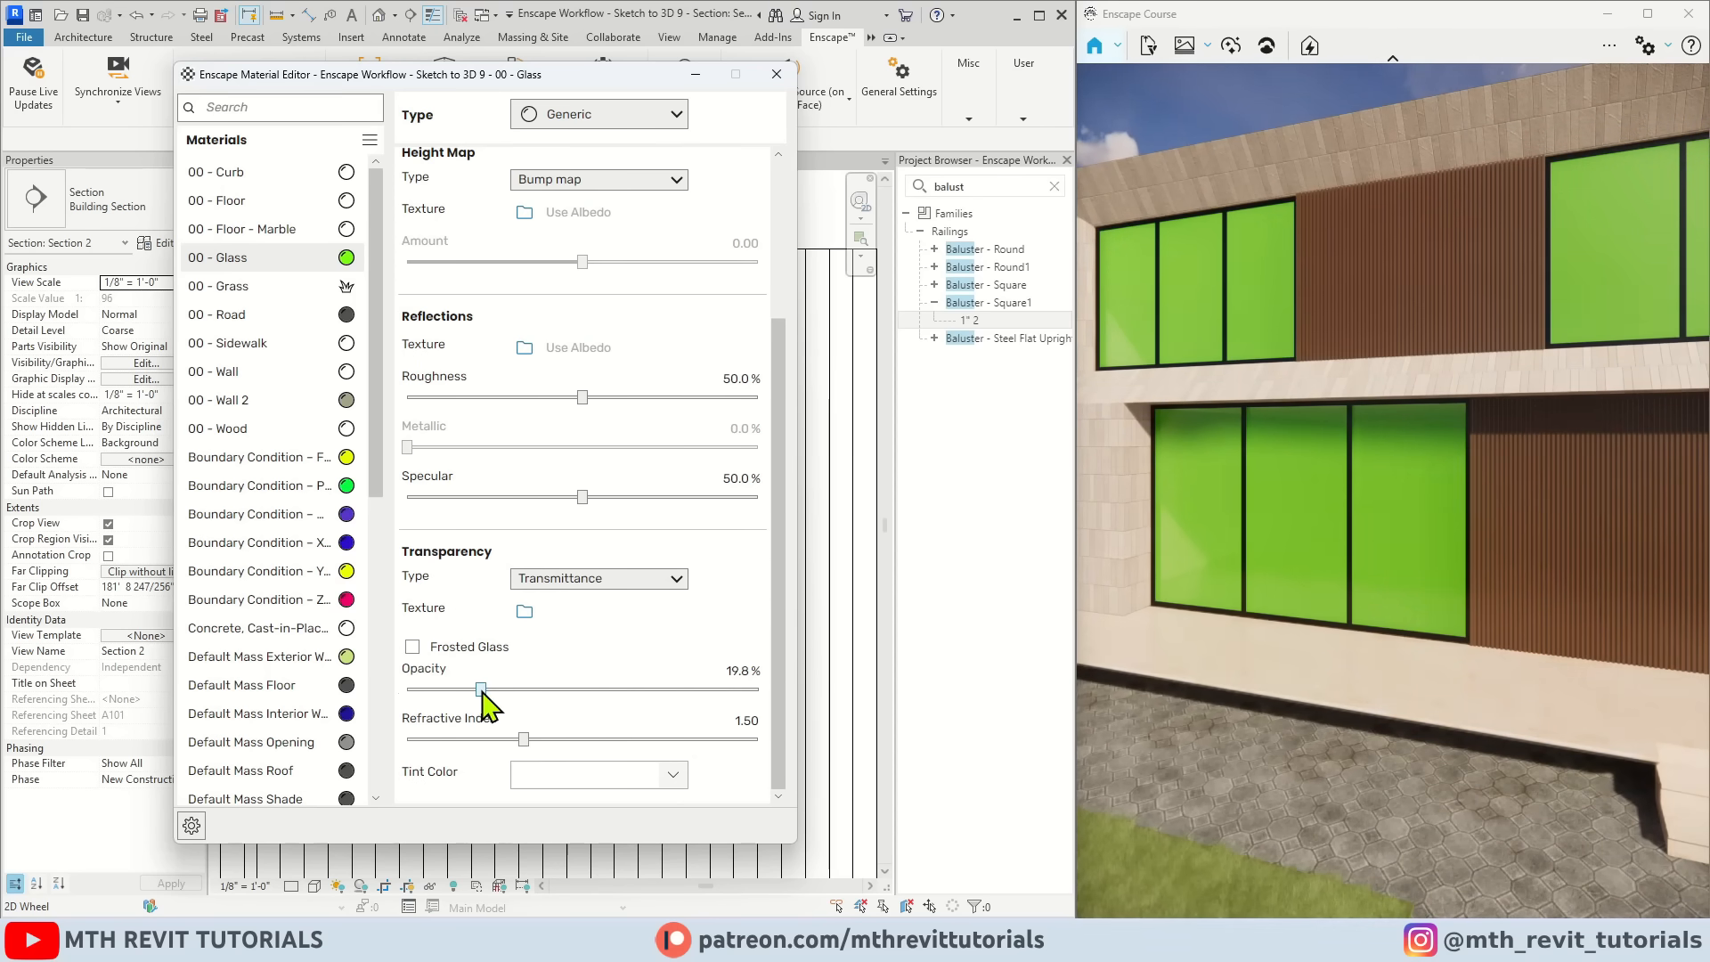
pyautogui.moveTo(482, 690); pyautogui.dragTo(438, 690)
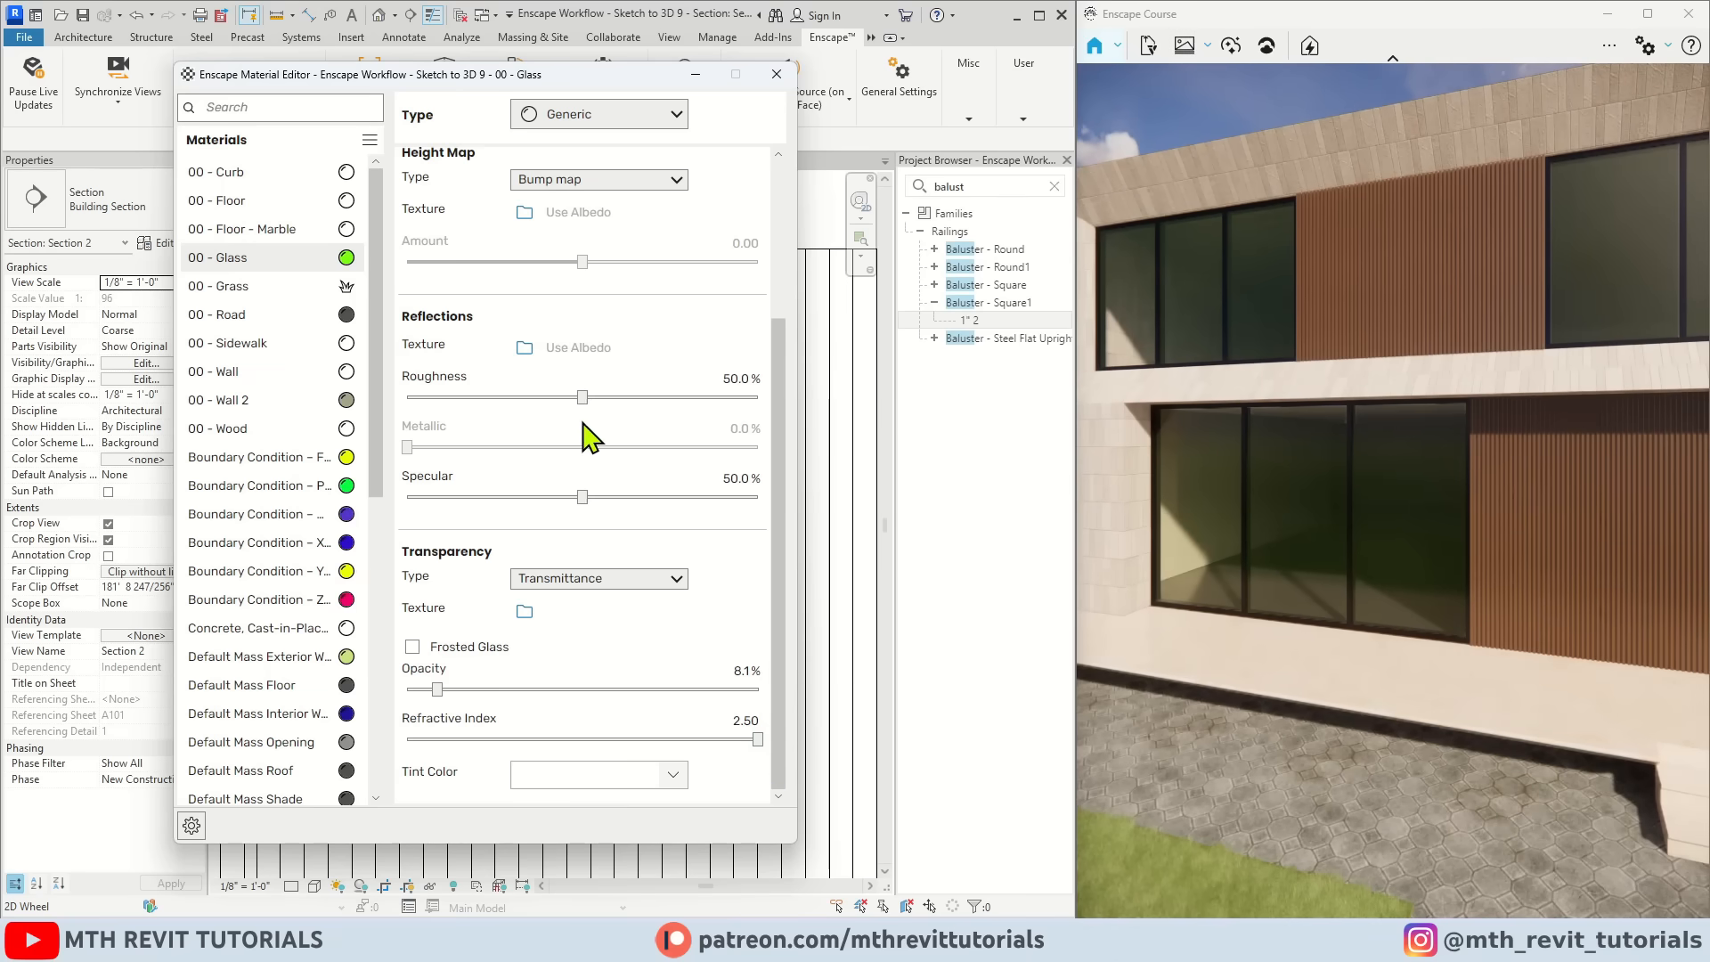
# Step: Set the glass material's roughness to 18.5 % and specular to 54.1 %
pyautogui.moveTo(583, 397); pyautogui.dragTo(474, 401)
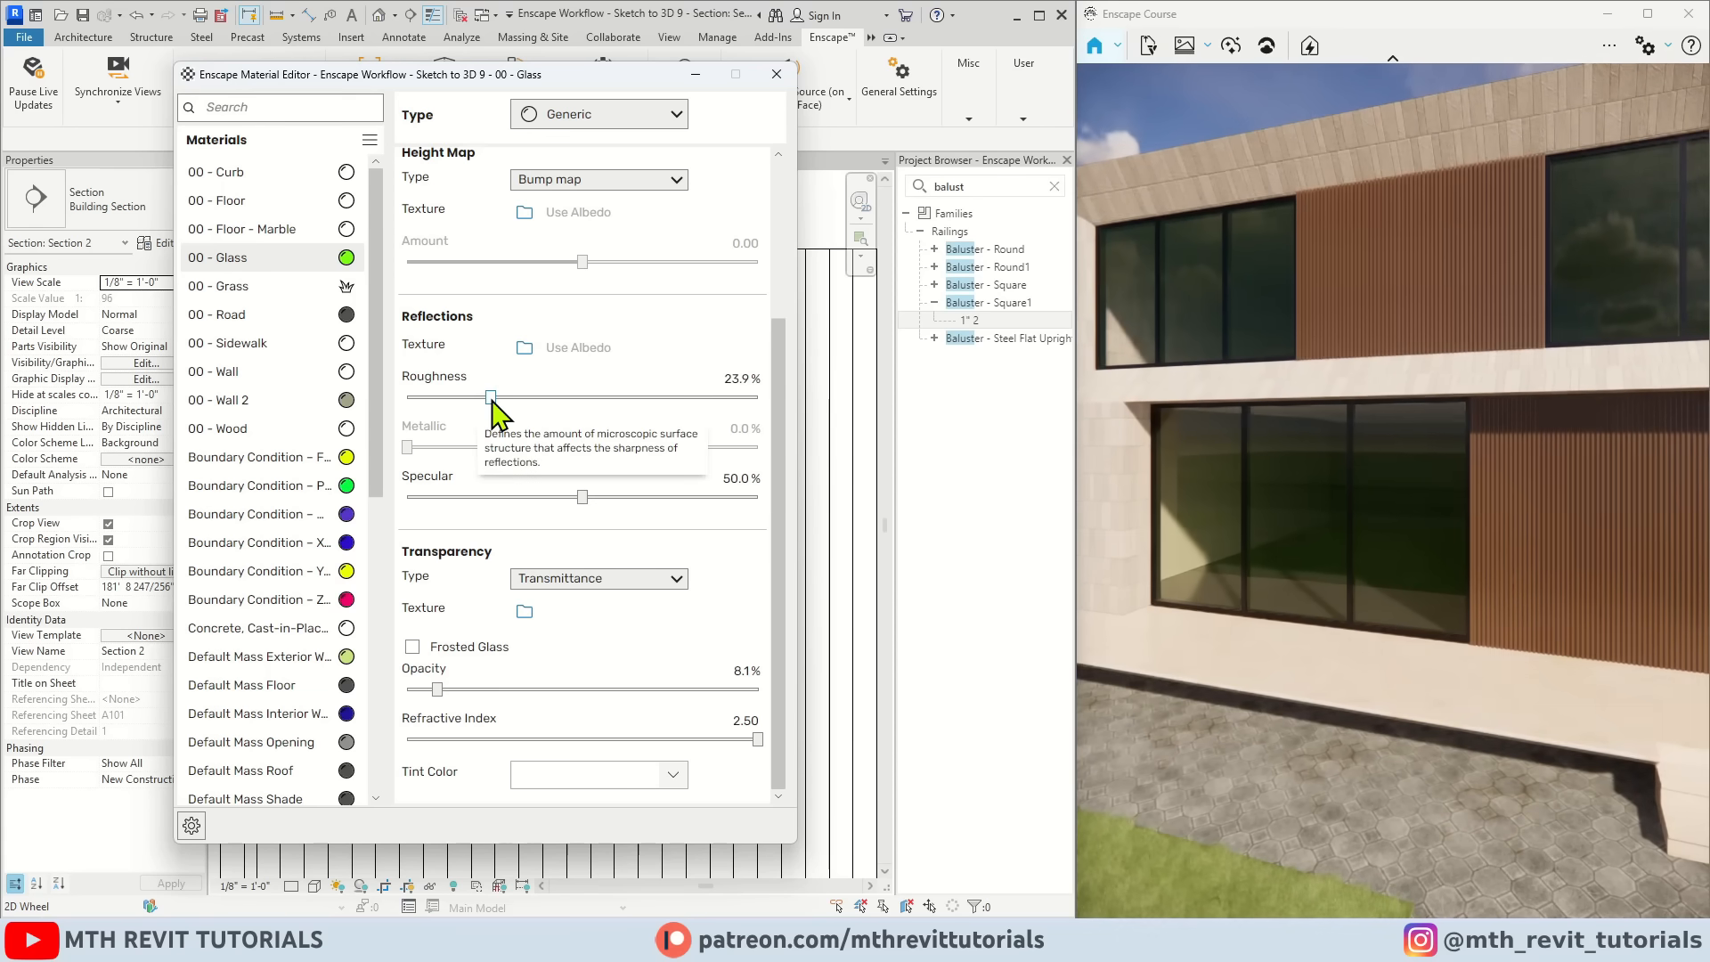
pyautogui.moveTo(486, 398); pyautogui.dragTo(483, 398)
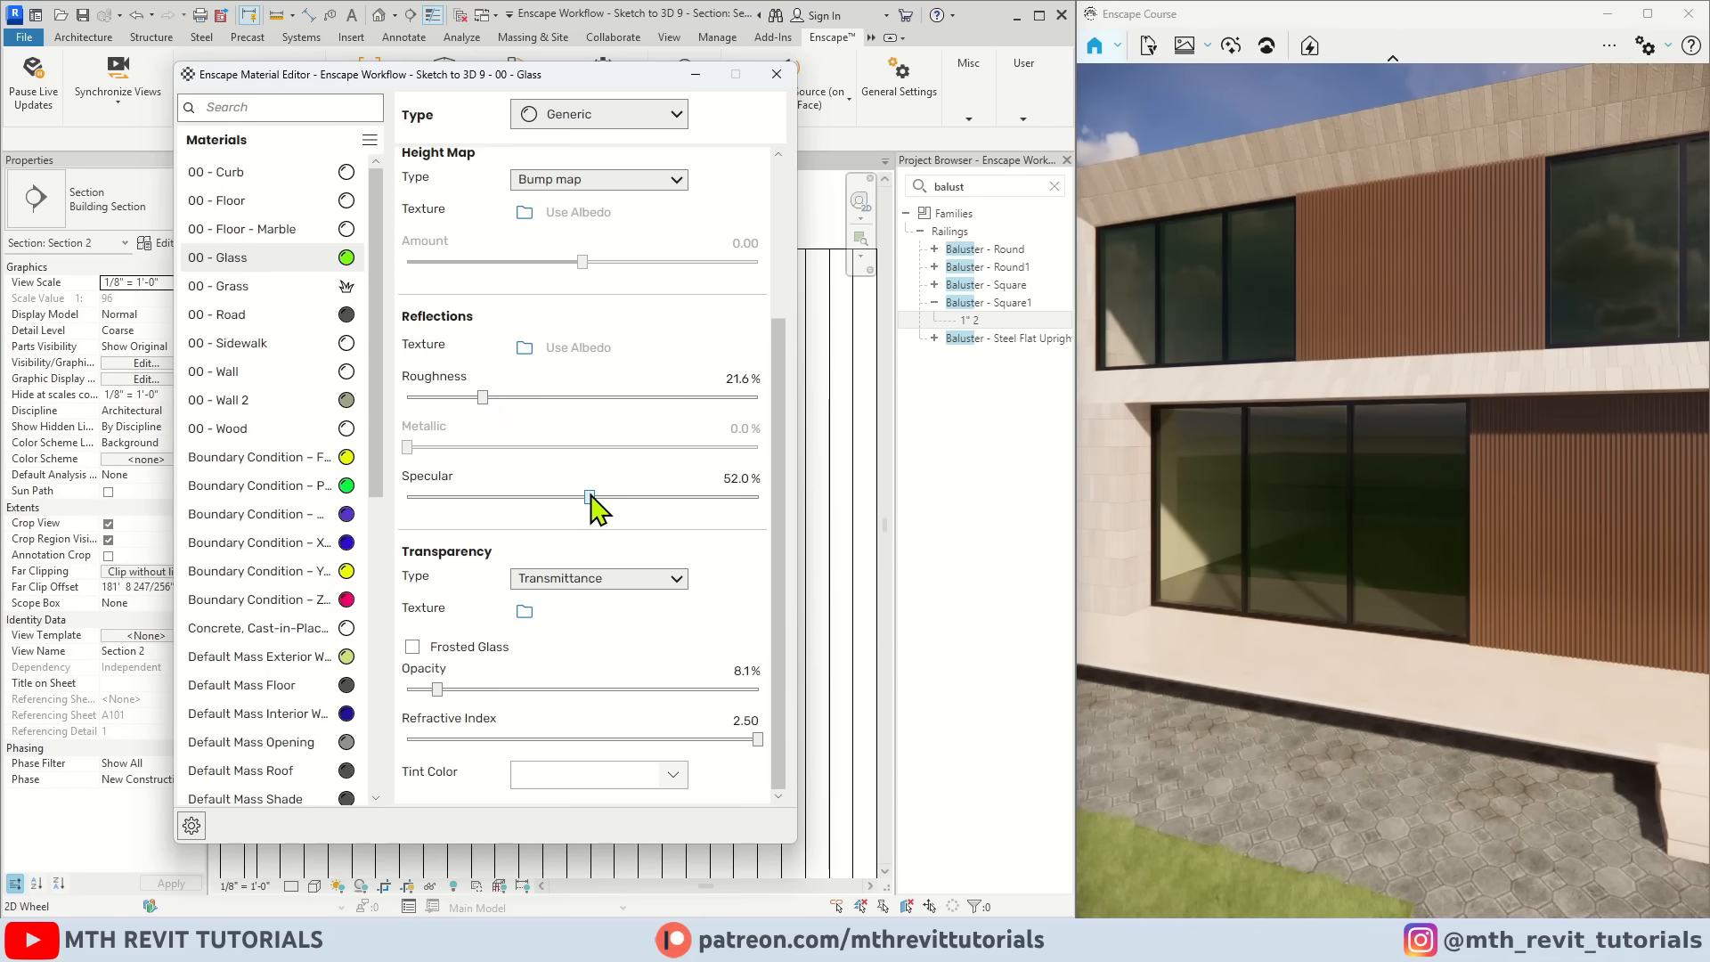
pyautogui.moveTo(586, 498); pyautogui.dragTo(596, 498)
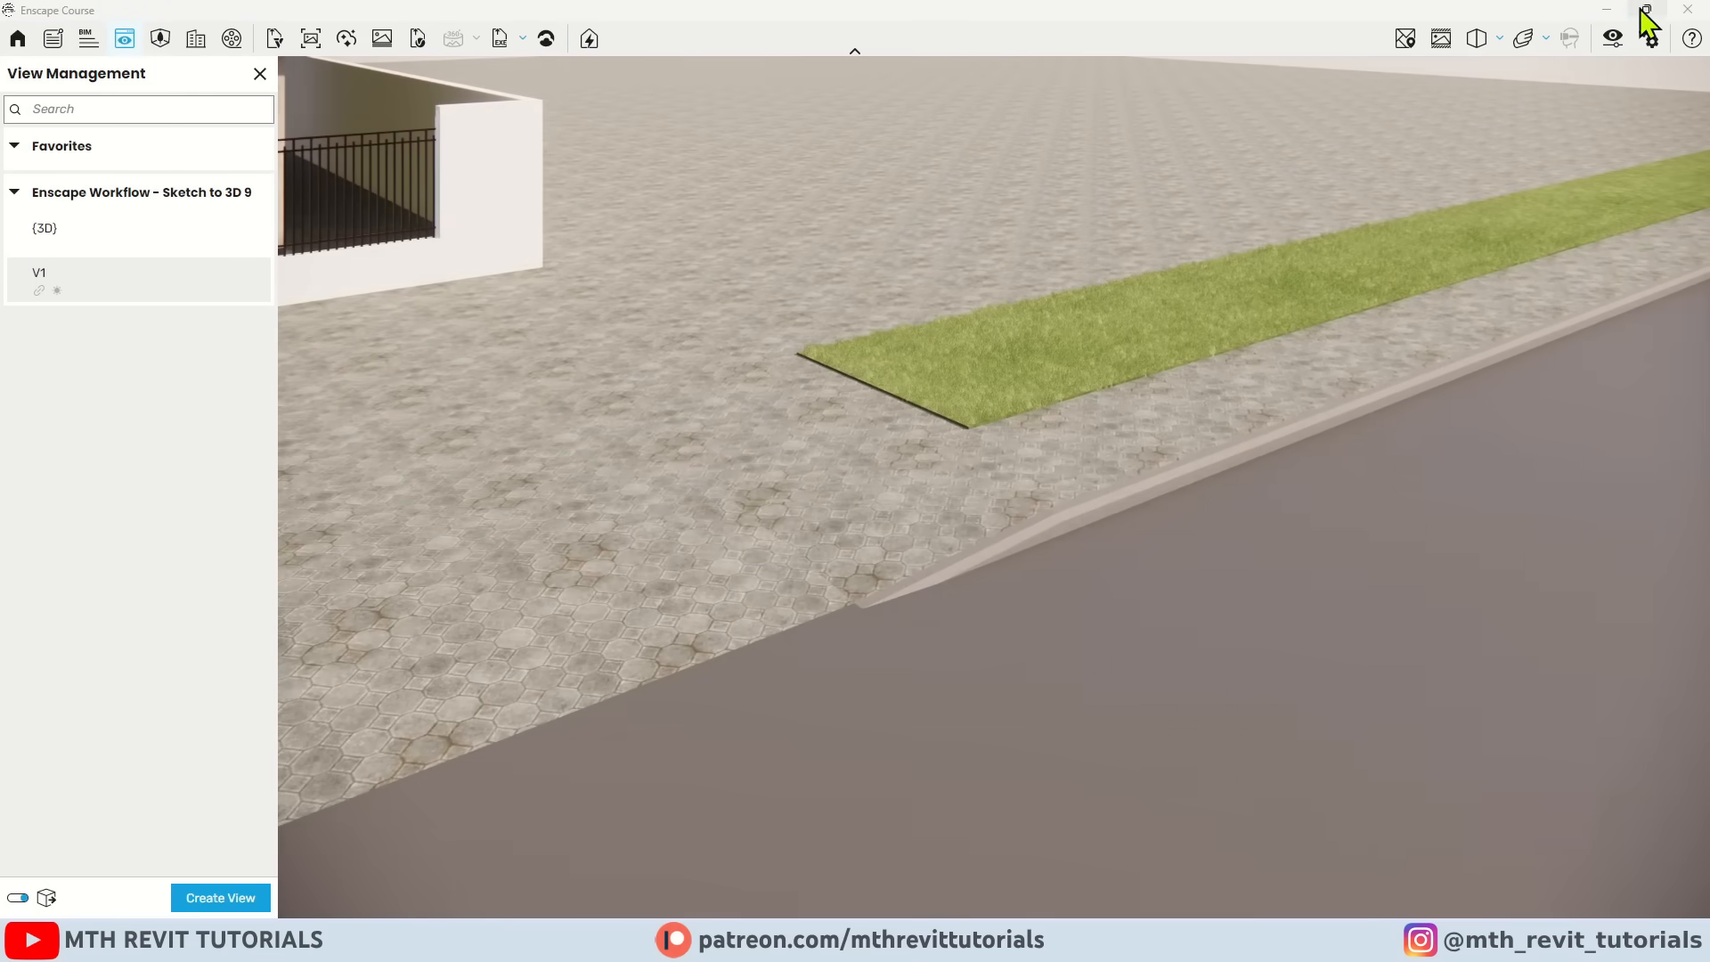
# Step: Reopen the Enscape Material Editor beside the render view, search for "road" and select the 00 - Road material
pyautogui.click(1645, 11)
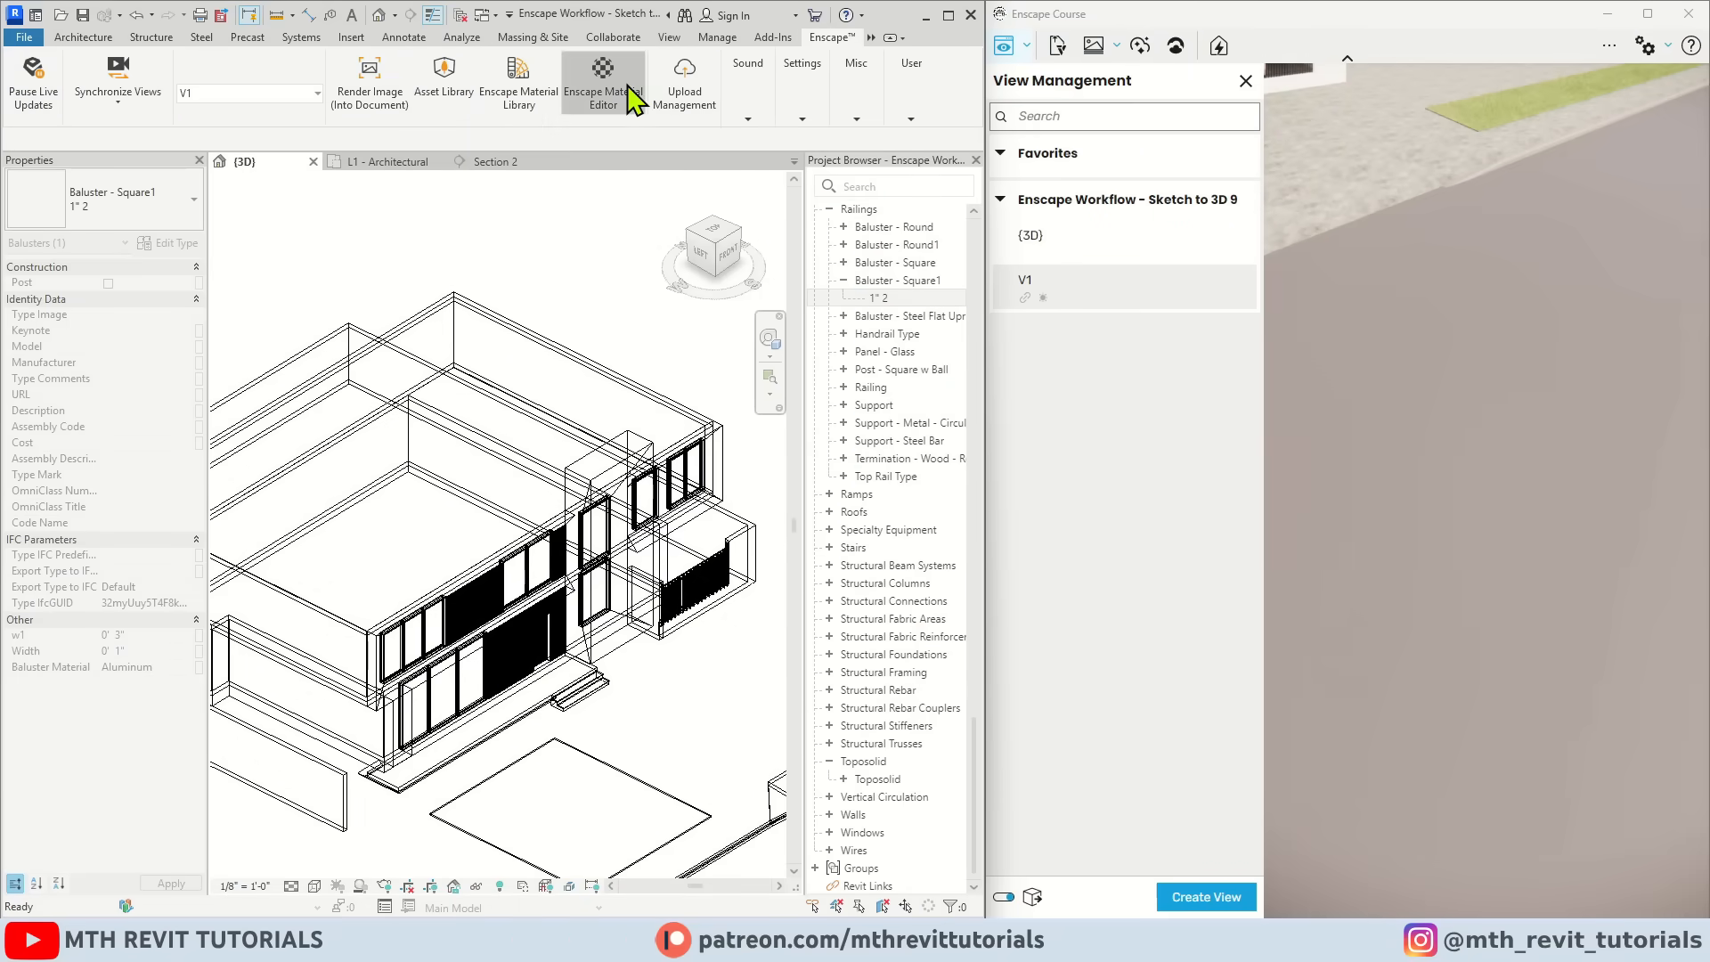
pyautogui.click(615, 85)
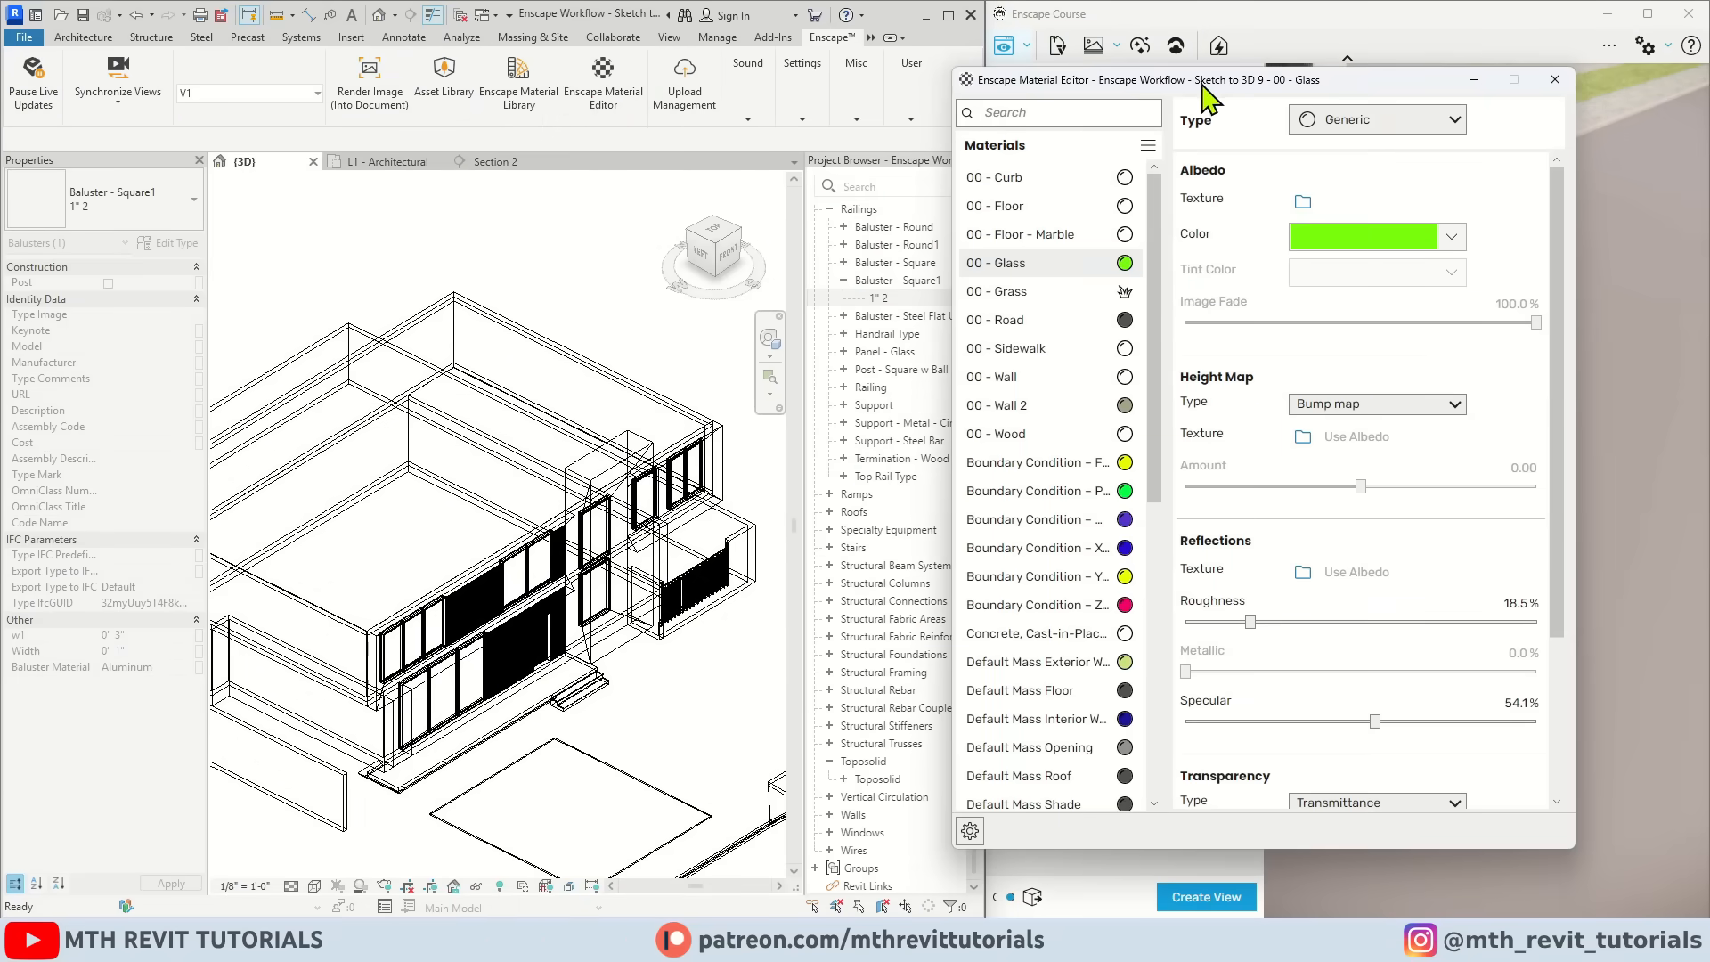
pyautogui.moveTo(1207, 89); pyautogui.dragTo(565, 120)
pyautogui.click(418, 146)
pyautogui.write('road')
pyautogui.click(385, 216)
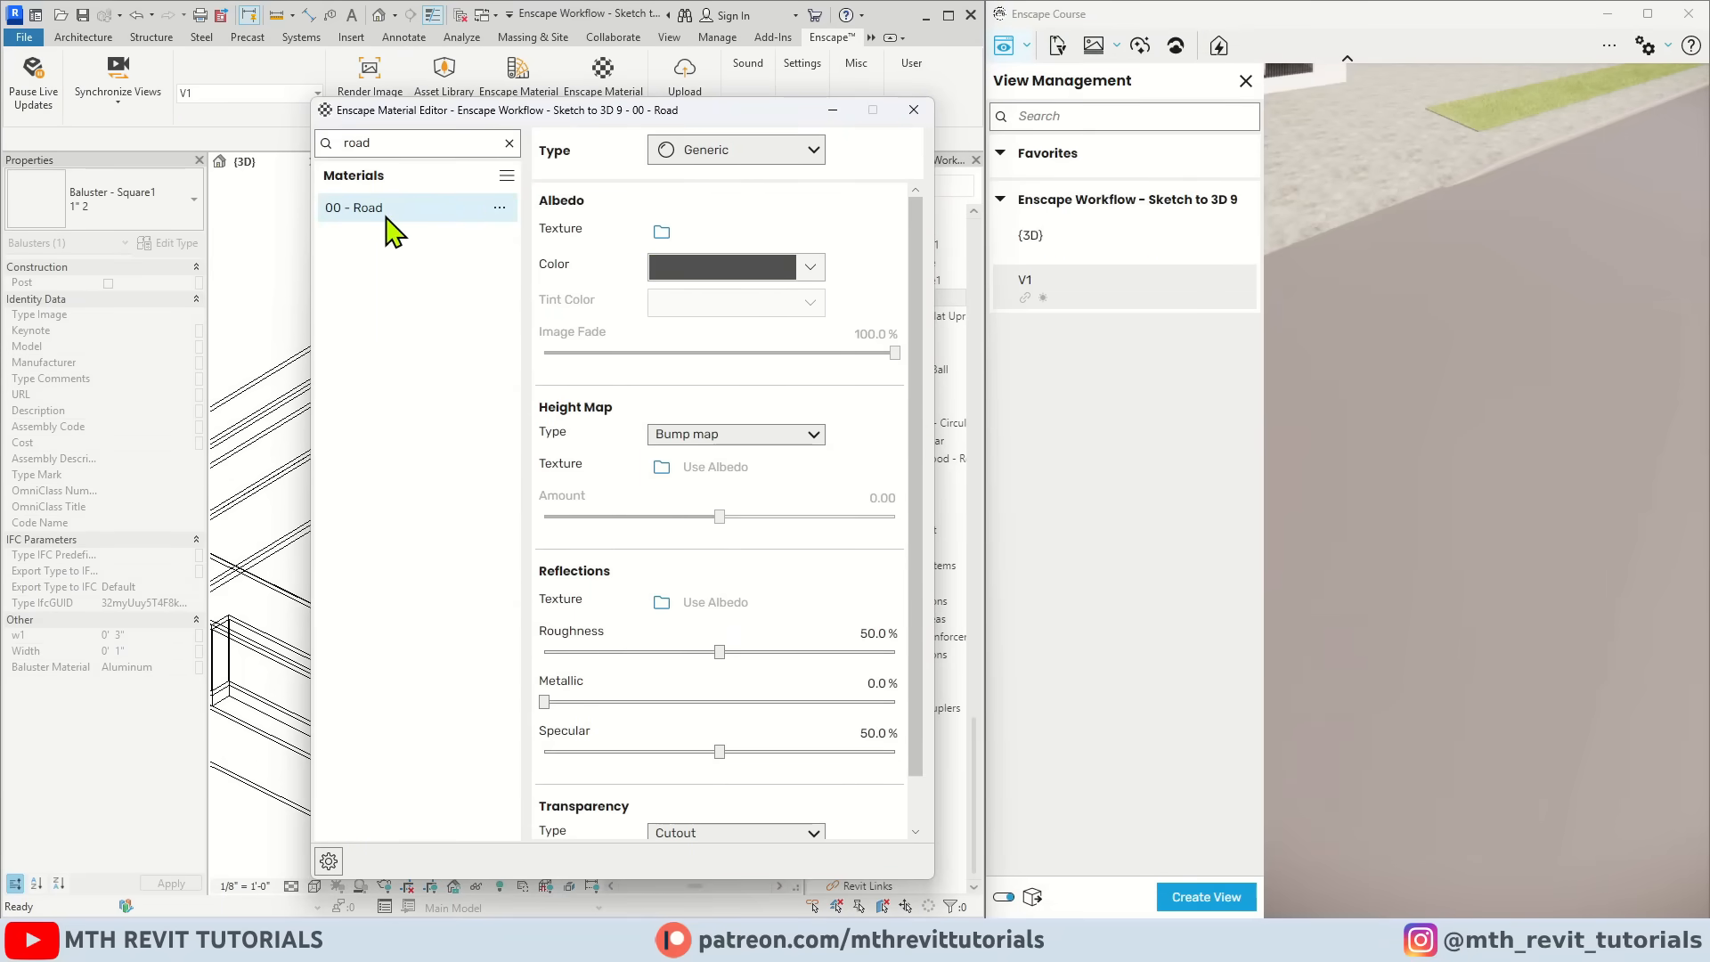
# Step: Load the Asphalt021_2K-JPG Color, Displacement and Roughness images as the road material's albedo, bump and reflection textures
pyautogui.click(660, 235)
pyautogui.doubleClick(559, 335)
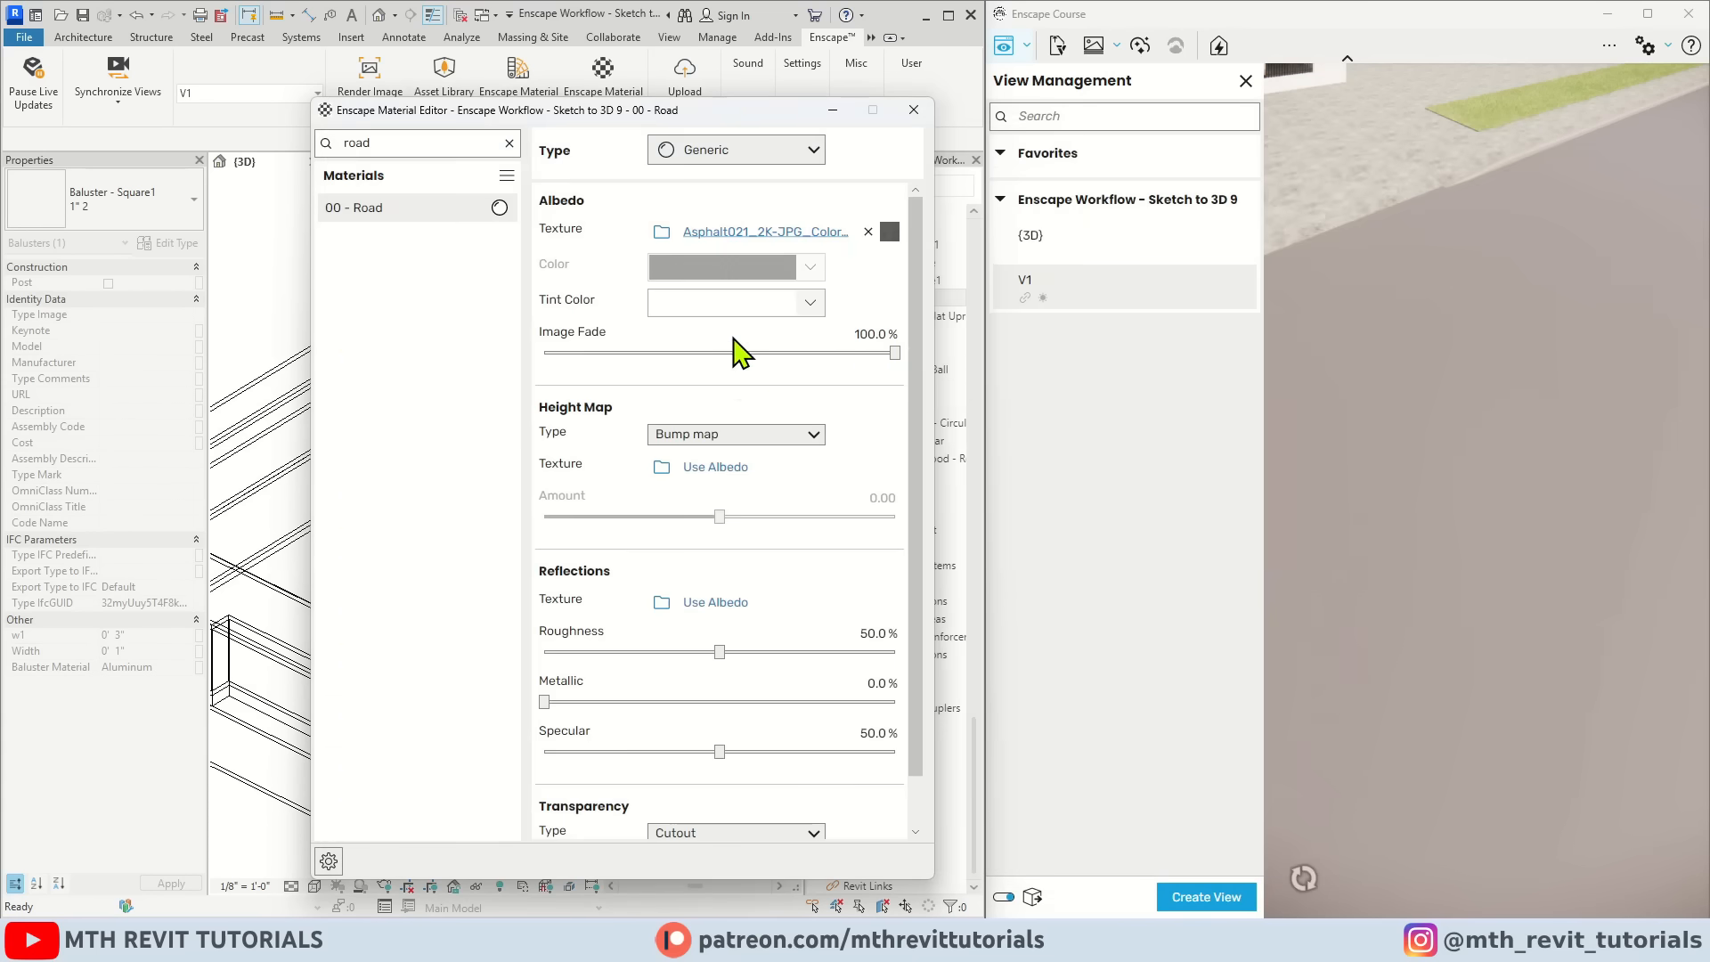
pyautogui.click(667, 479)
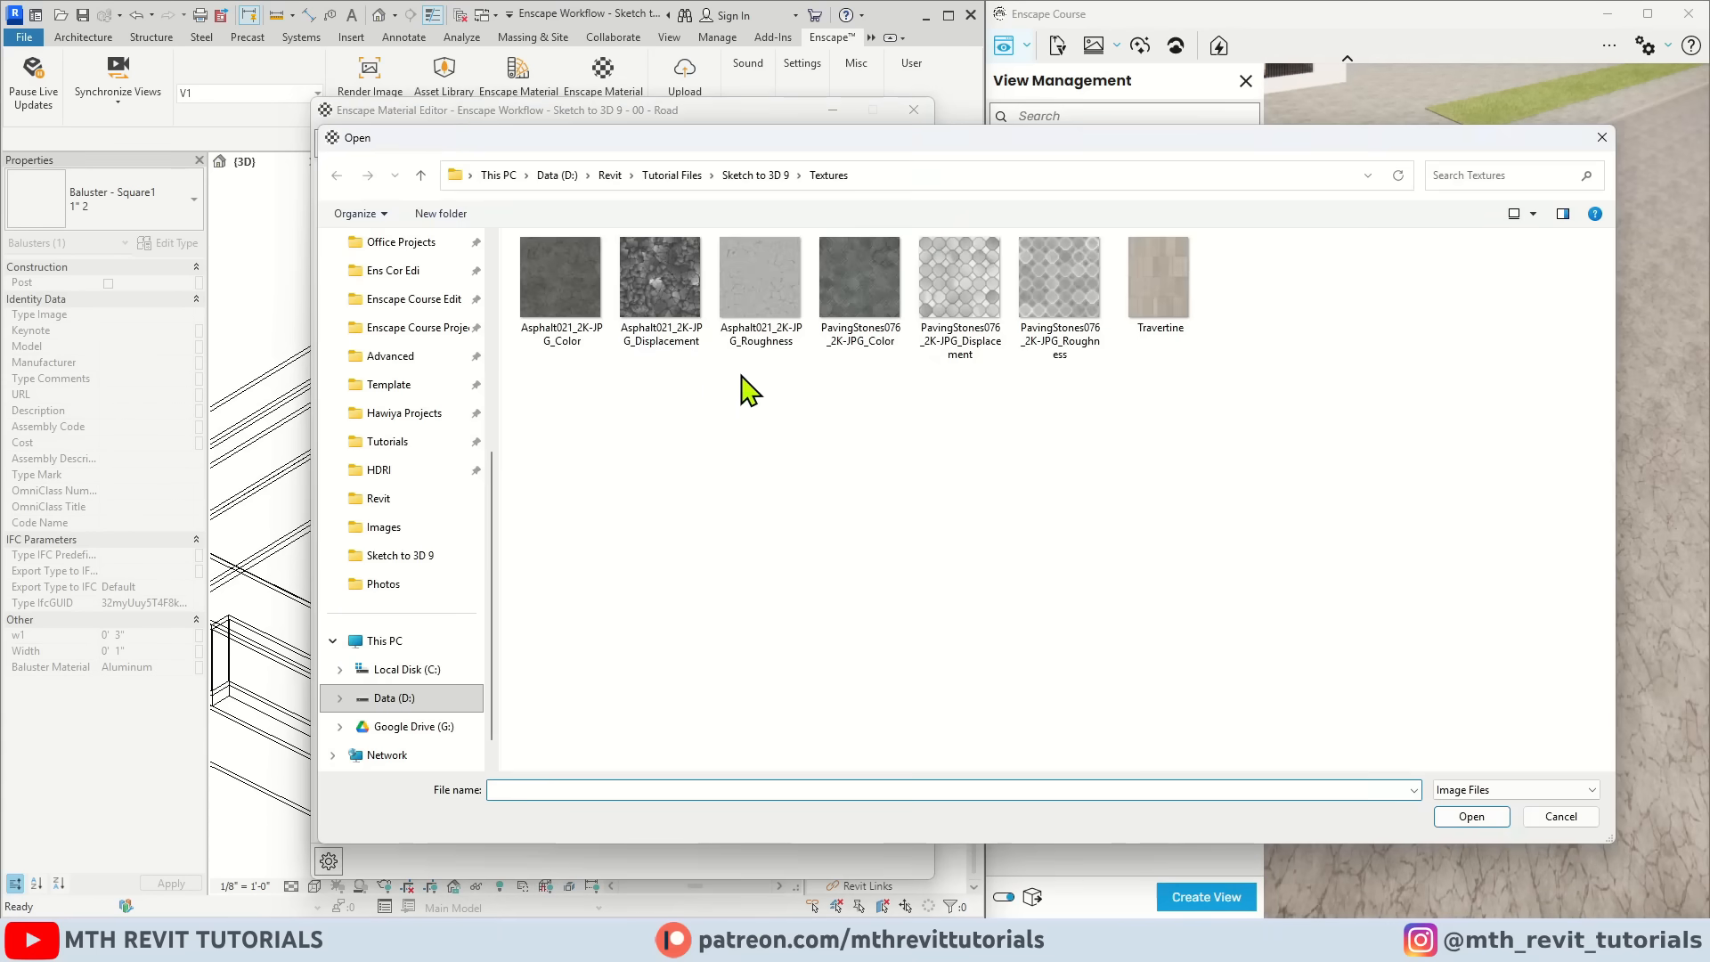
pyautogui.doubleClick(685, 342)
pyautogui.click(661, 603)
pyautogui.doubleClick(806, 338)
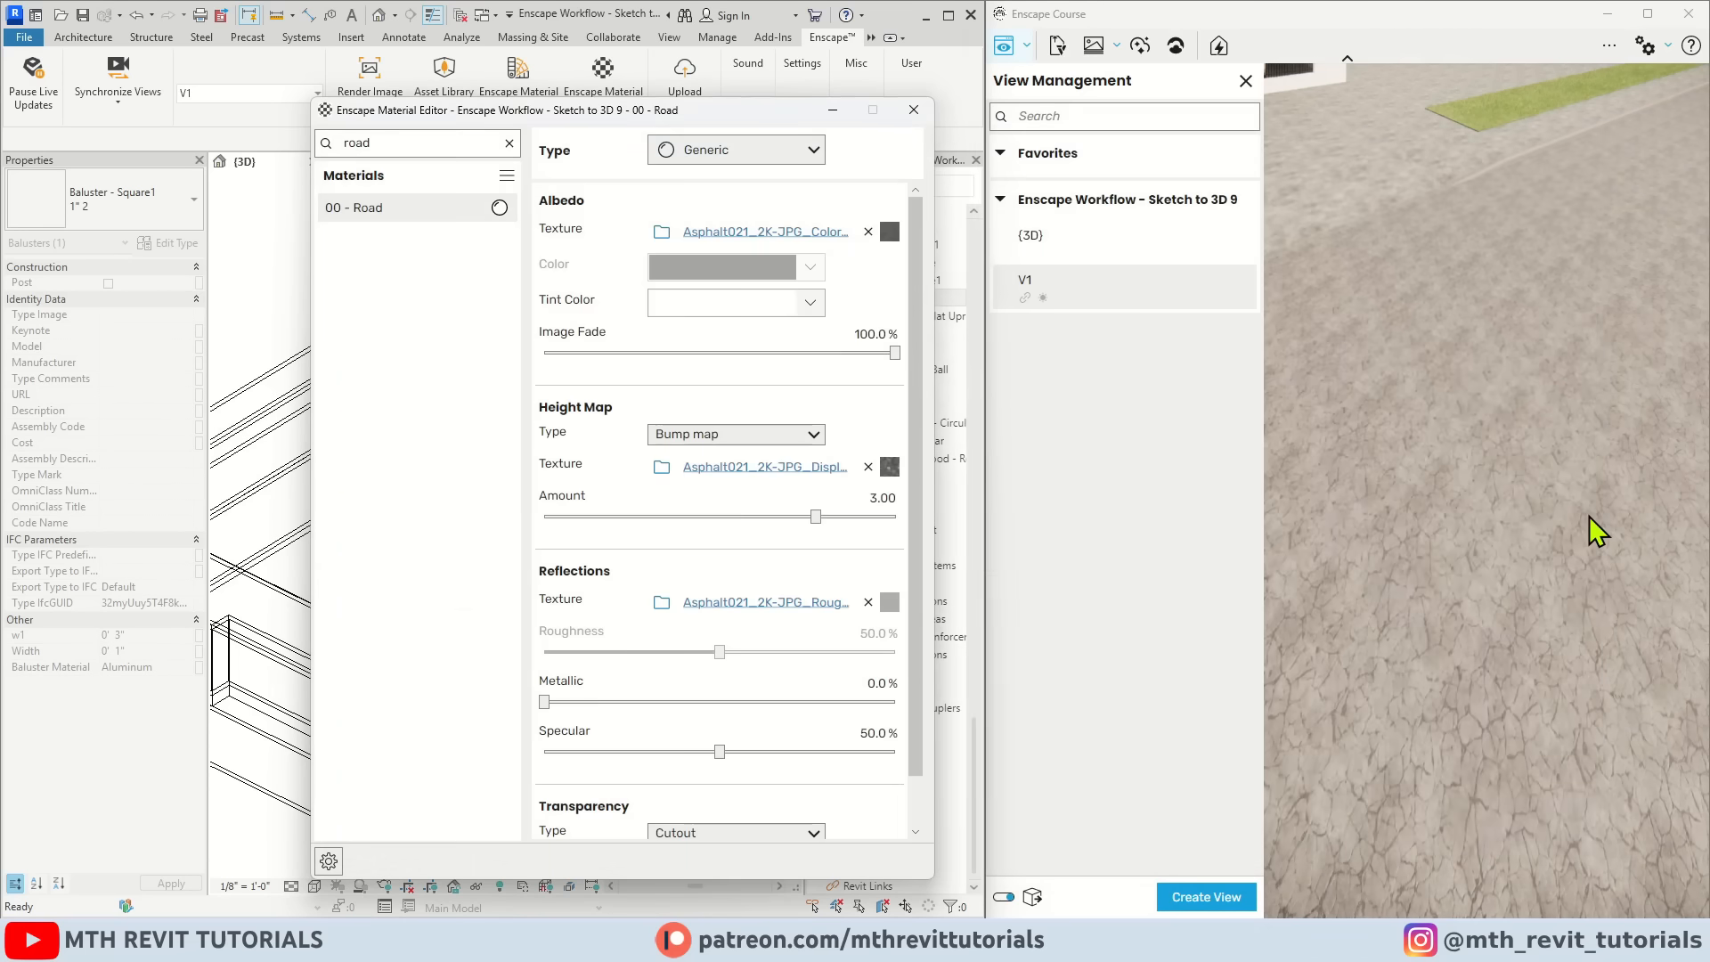
# Step: Close View Management, then set the road's albedo texture size to 3 m by 3 m and its brightness to about 70 %
pyautogui.moveTo(1442, 446); pyautogui.dragTo(1540, 516)
pyautogui.scroll(3, 1543, 523)
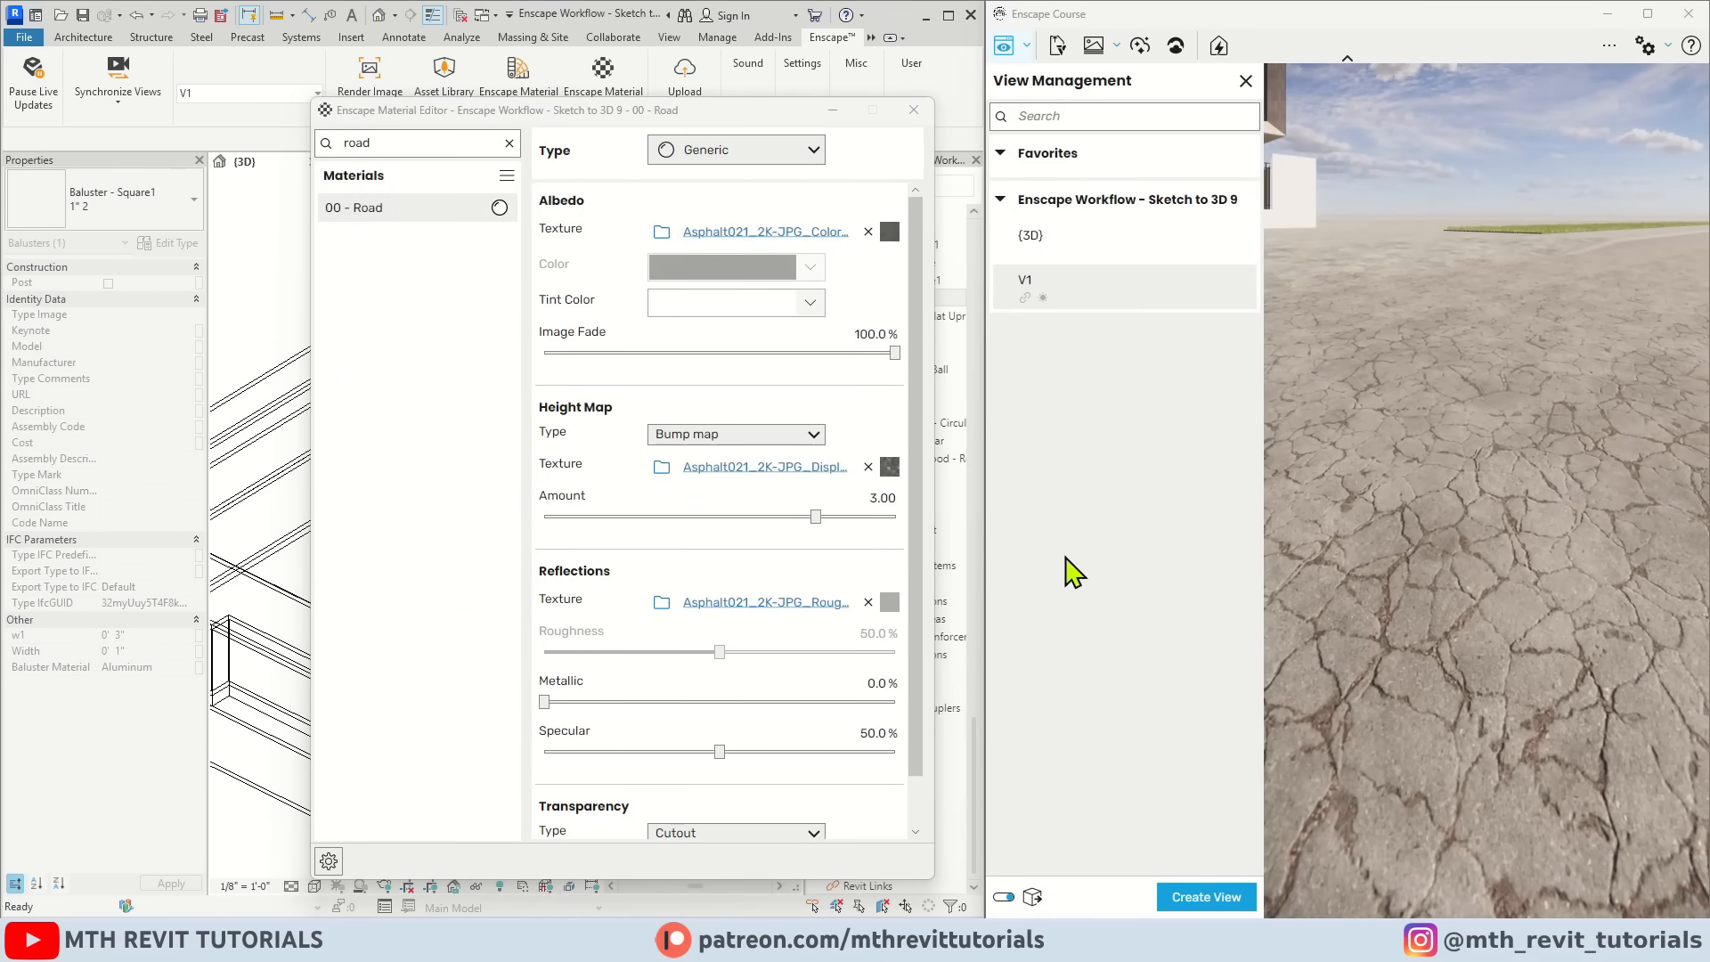
pyautogui.click(1250, 81)
pyautogui.moveTo(1349, 520)
pyautogui.mouseDown()
pyautogui.moveTo(1157, 488)
pyautogui.moveTo(1318, 516)
pyautogui.moveTo(1347, 495)
pyautogui.mouseUp()
pyautogui.click(757, 228)
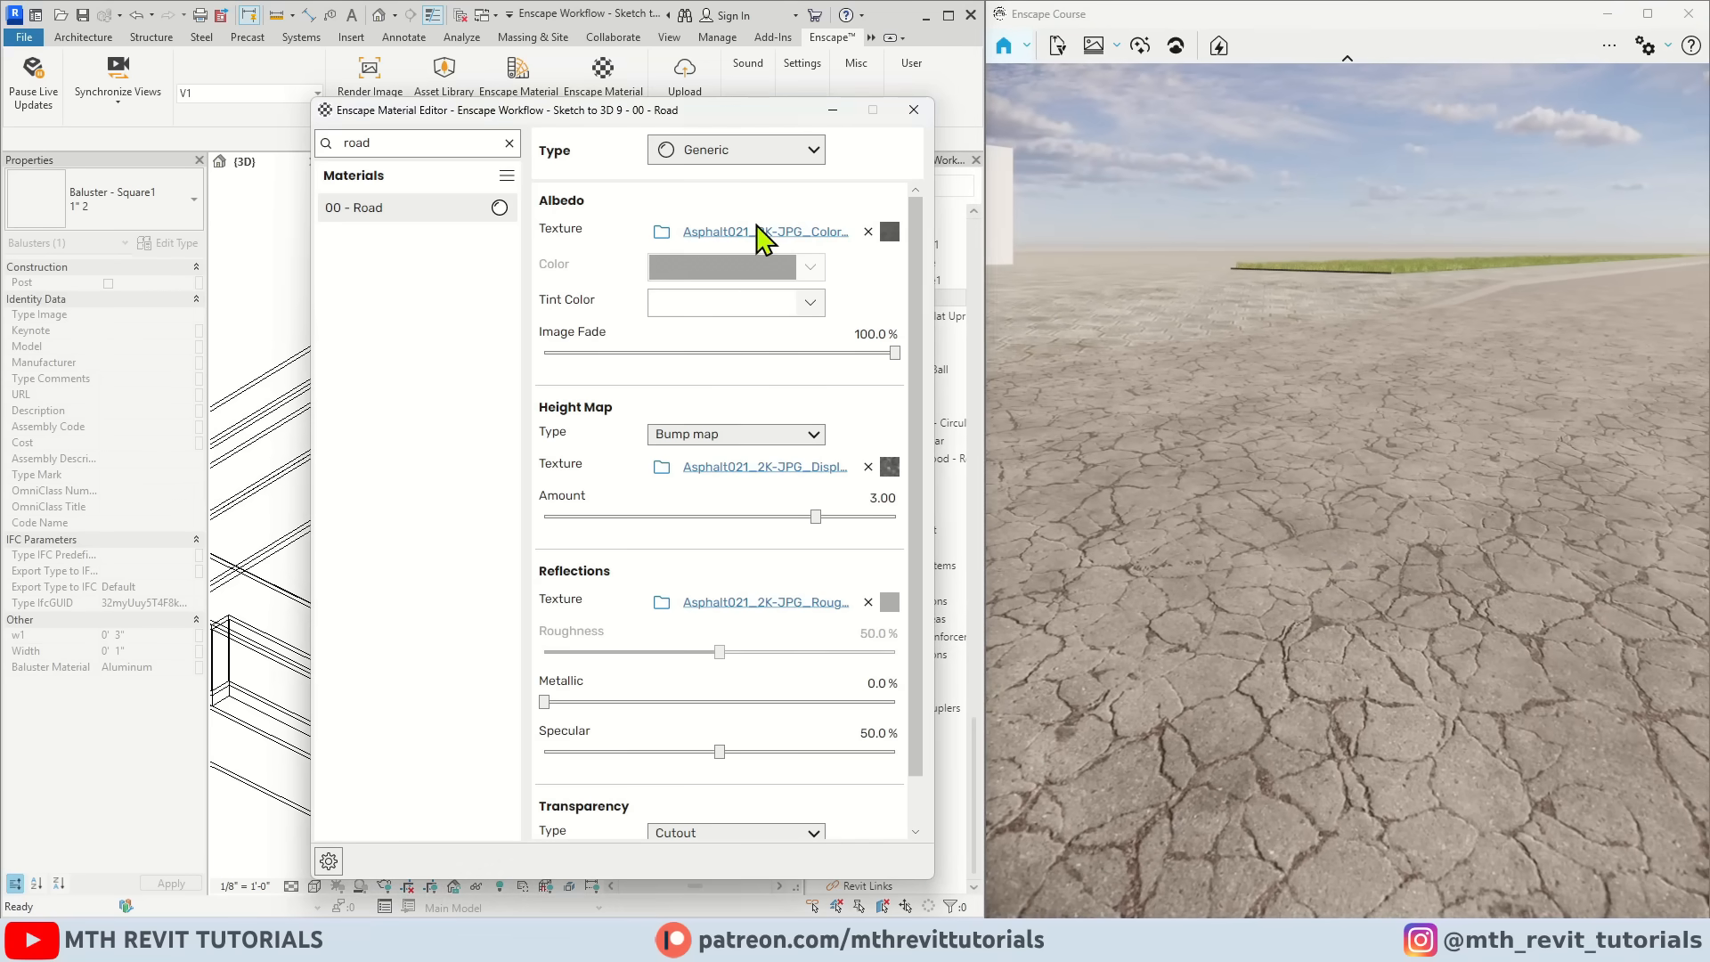
pyautogui.click(765, 233)
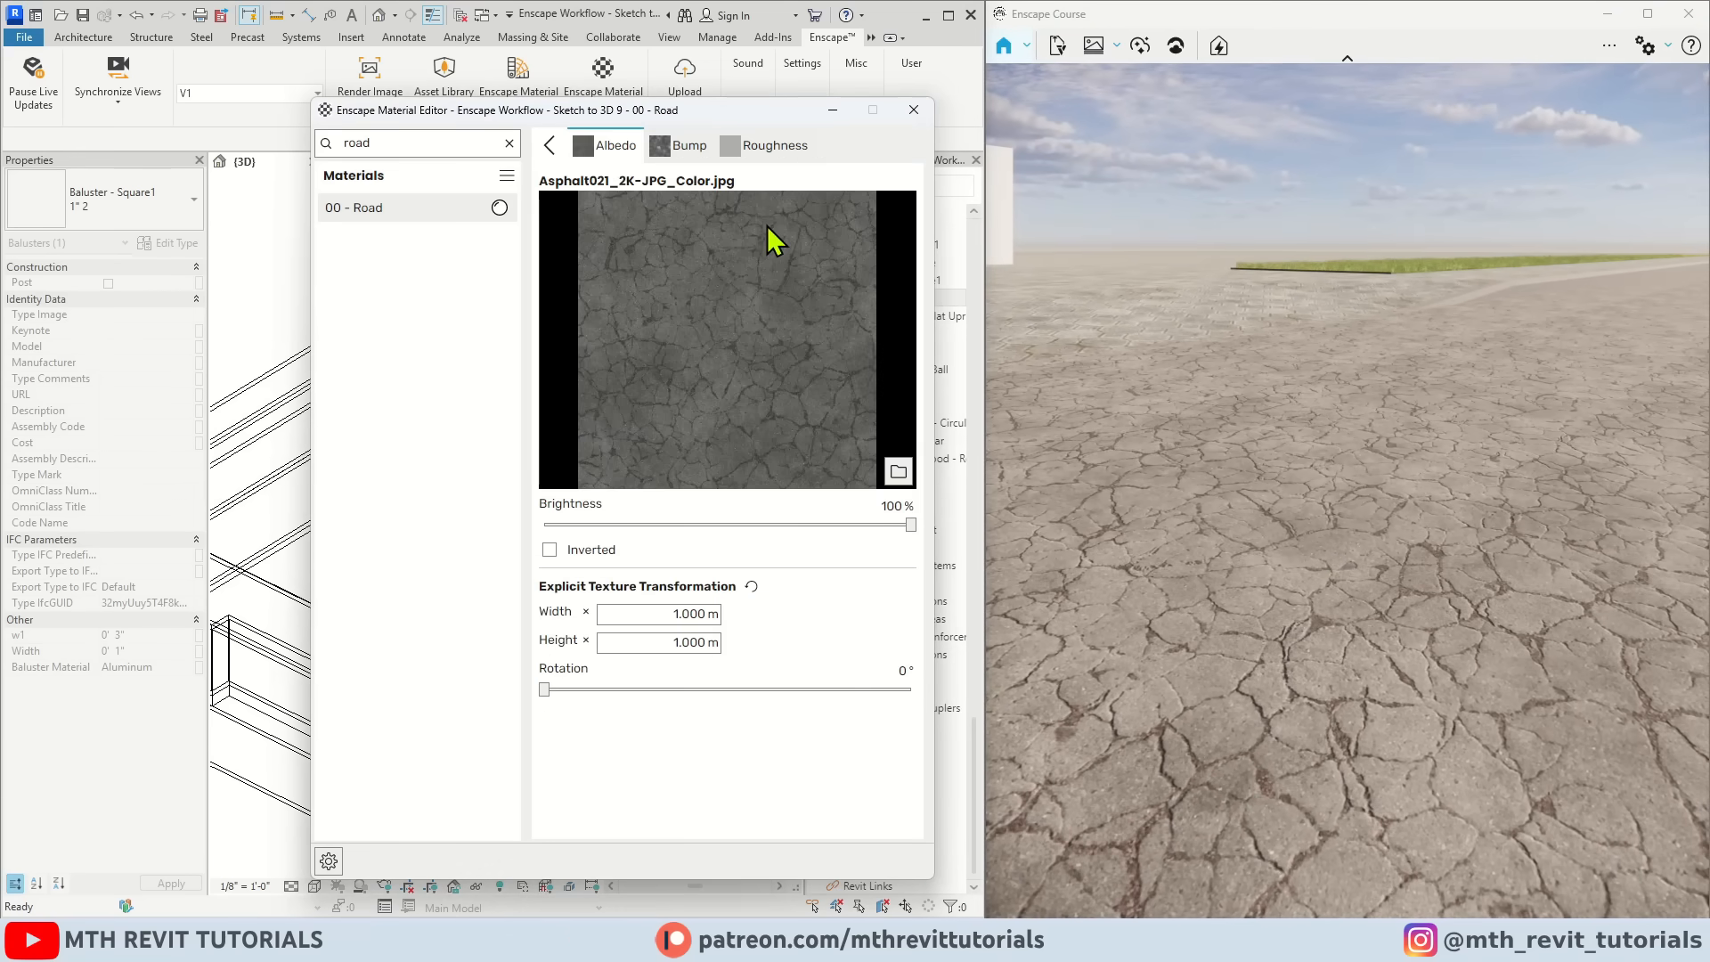
pyautogui.write('3')
pyautogui.press('Tab')
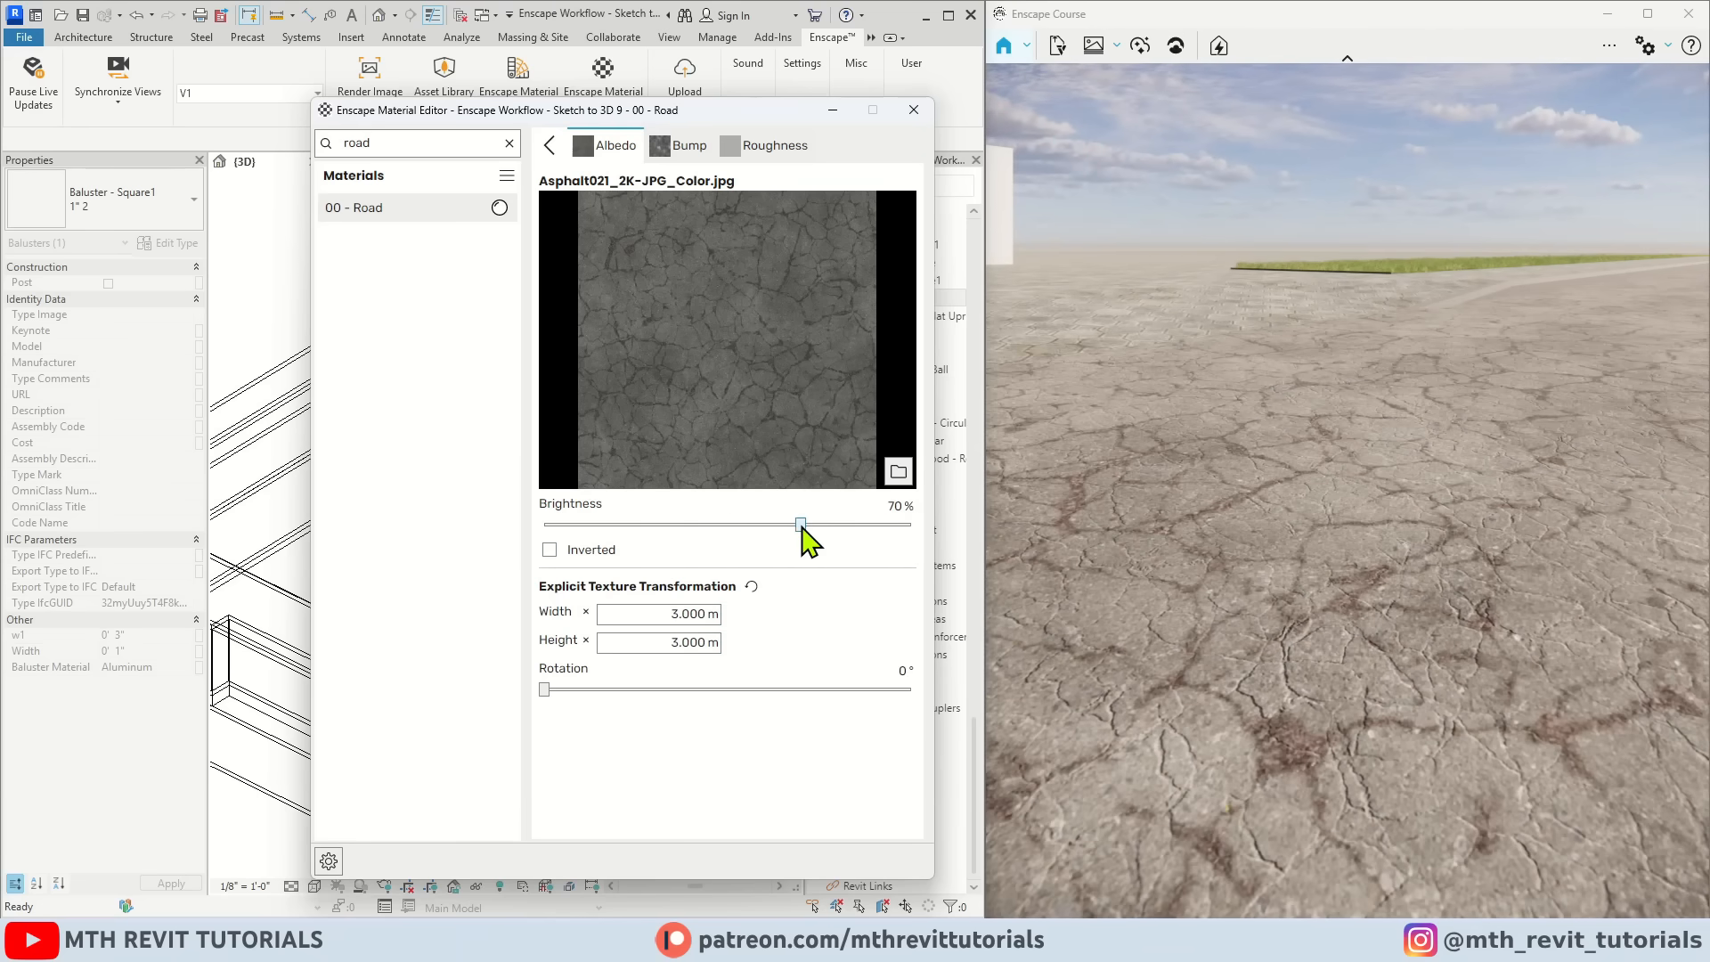
# Step: Change the road material's height map type to Displacement map and set its amount to 0.57
pyautogui.click(686, 145)
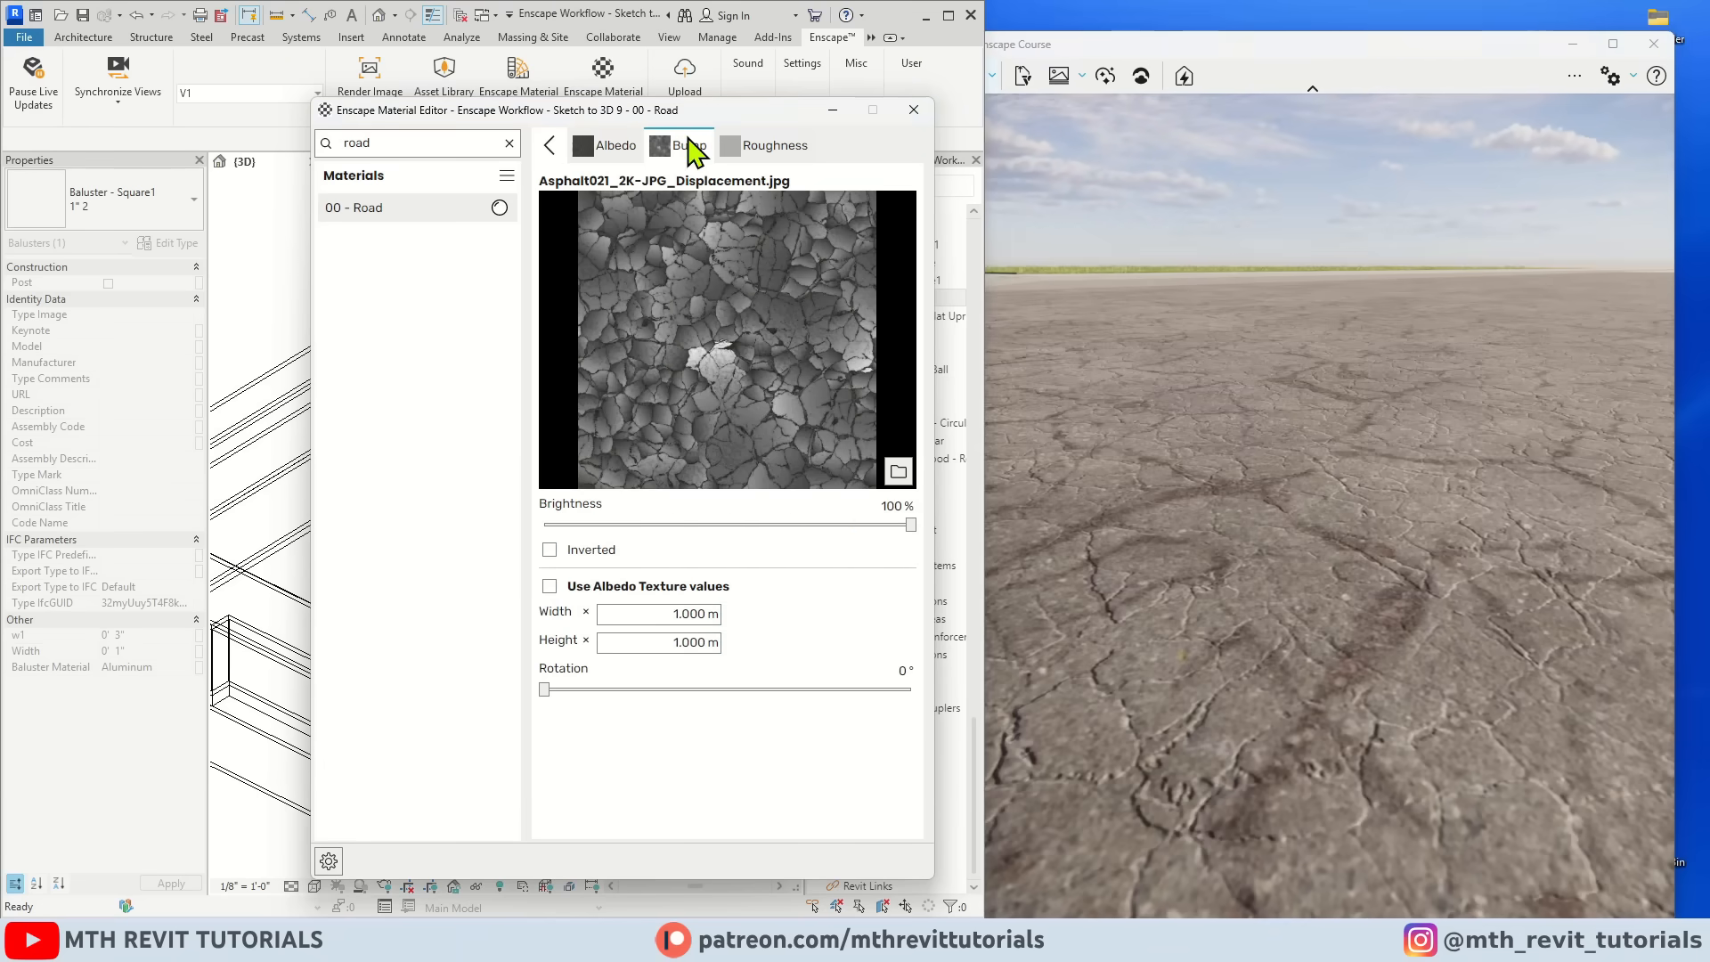
pyautogui.click(549, 145)
pyautogui.click(735, 436)
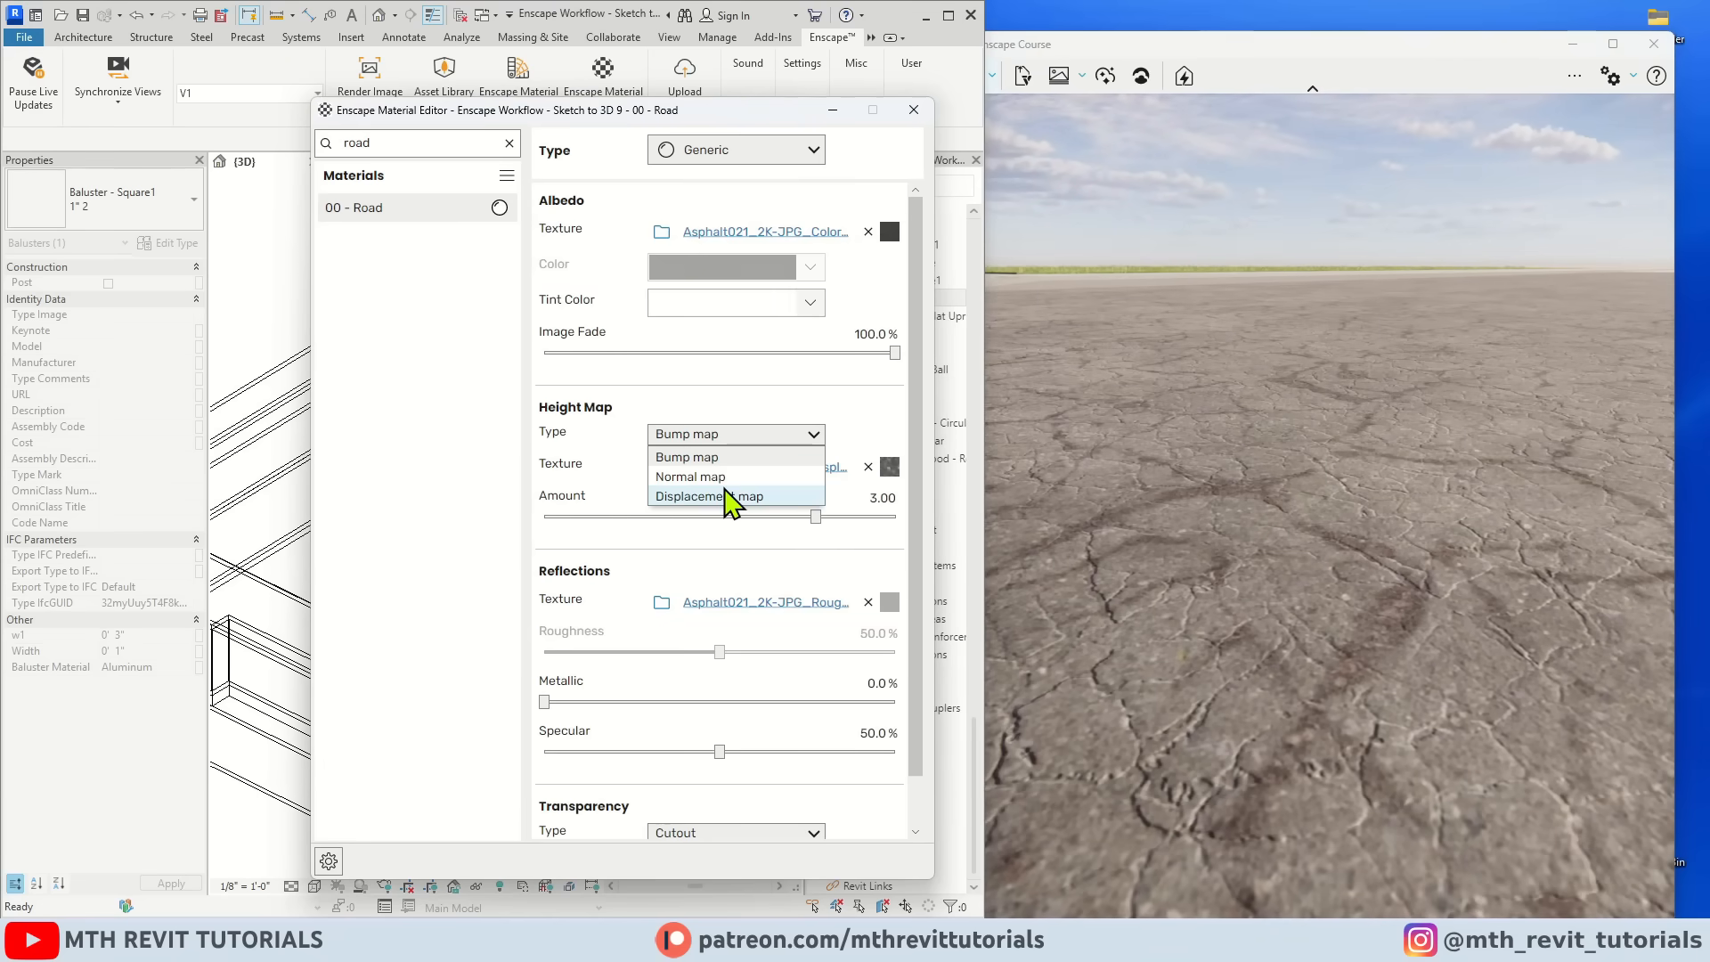
pyautogui.click(723, 496)
pyautogui.moveTo(811, 516); pyautogui.dragTo(772, 527)
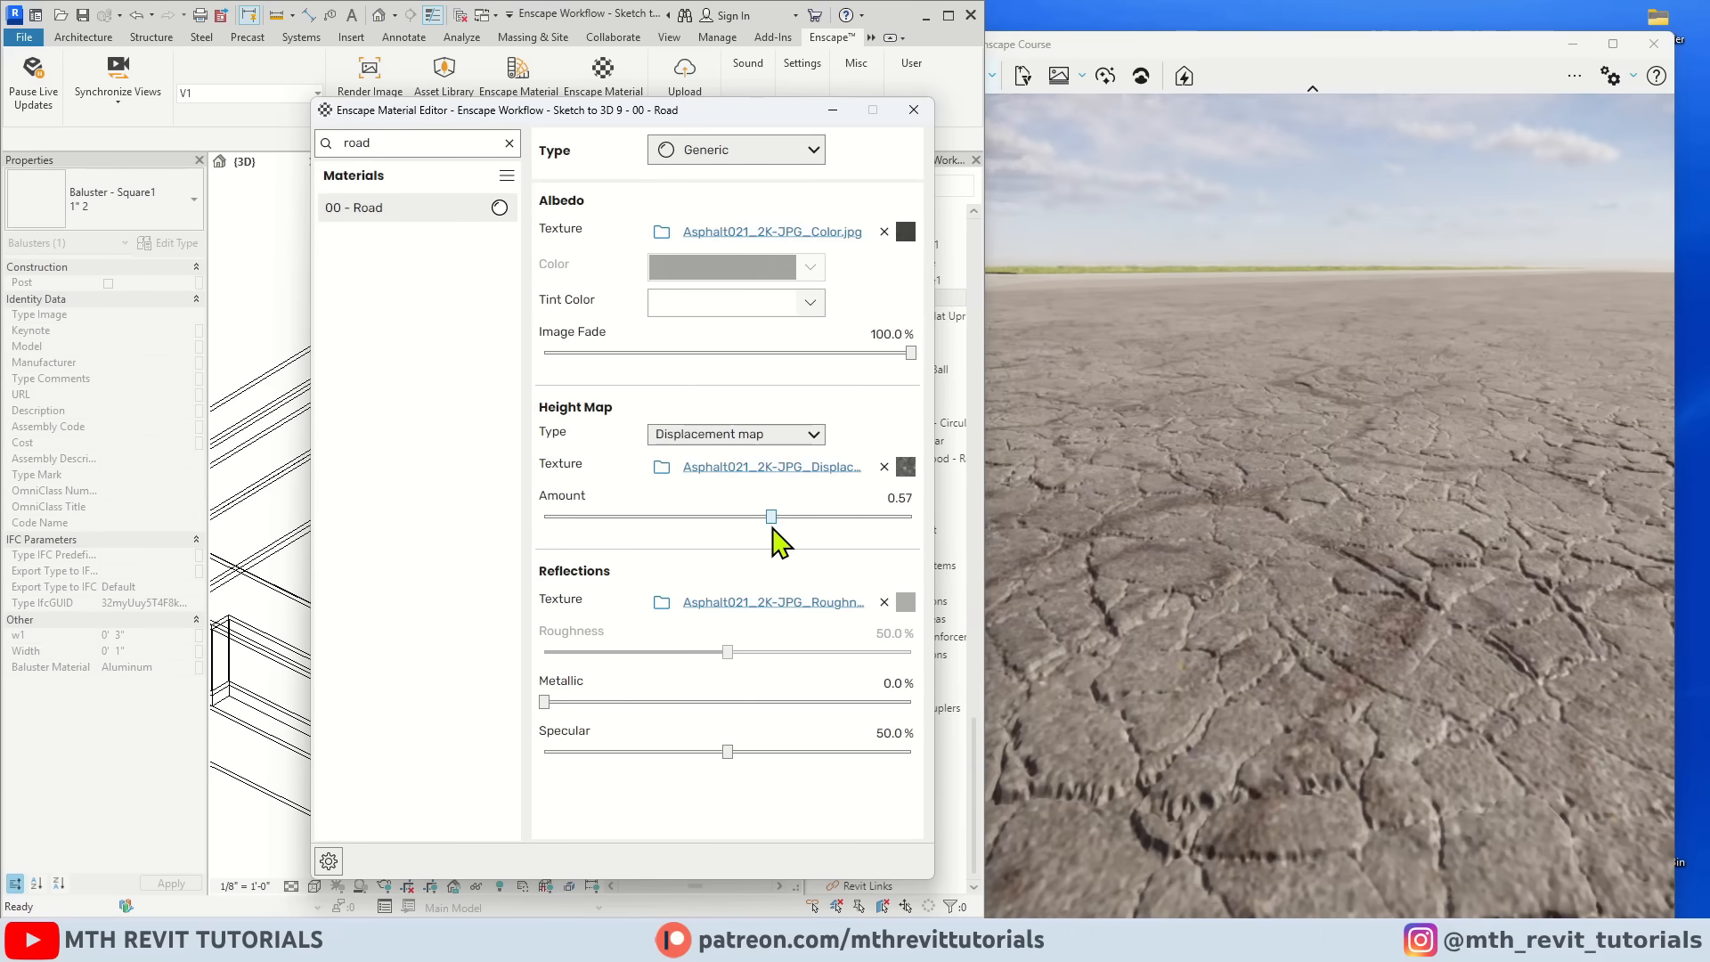
# Step: Size the displacement texture to 3 m by 3 m and make the displacement and roughness textures use the albedo texture values
pyautogui.click(759, 465)
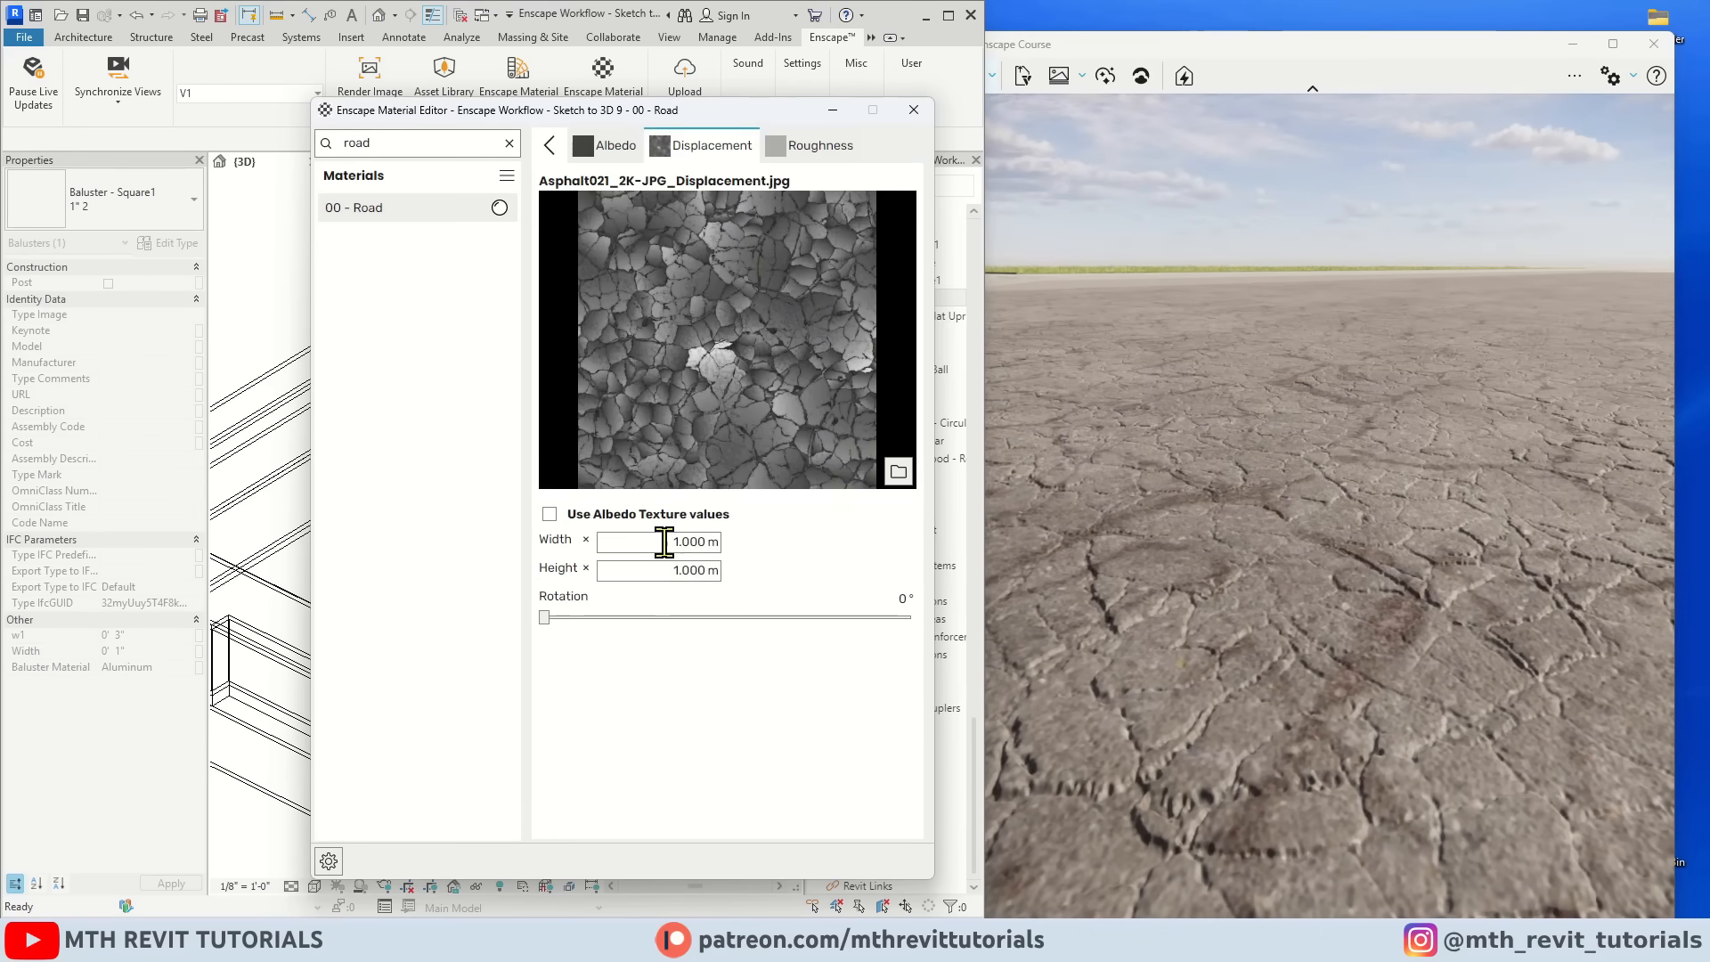
pyautogui.write('3')
pyautogui.moveTo(665, 542); pyautogui.dragTo(734, 572)
pyautogui.write('3')
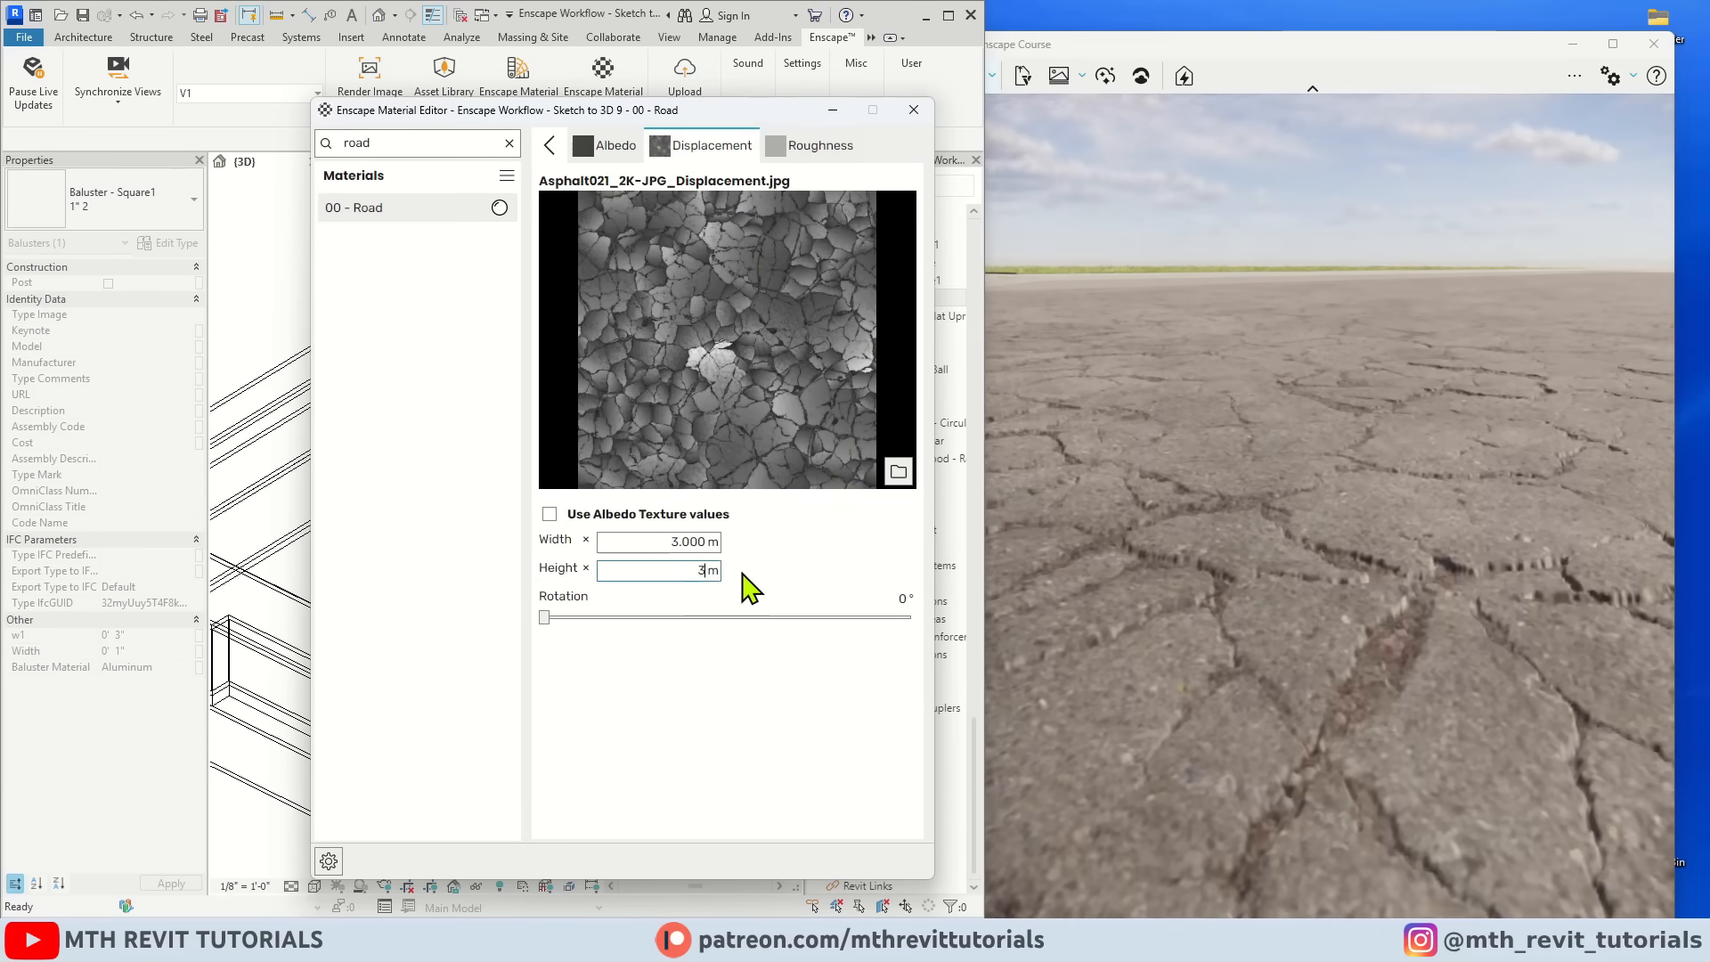
pyautogui.click(549, 515)
pyautogui.click(808, 147)
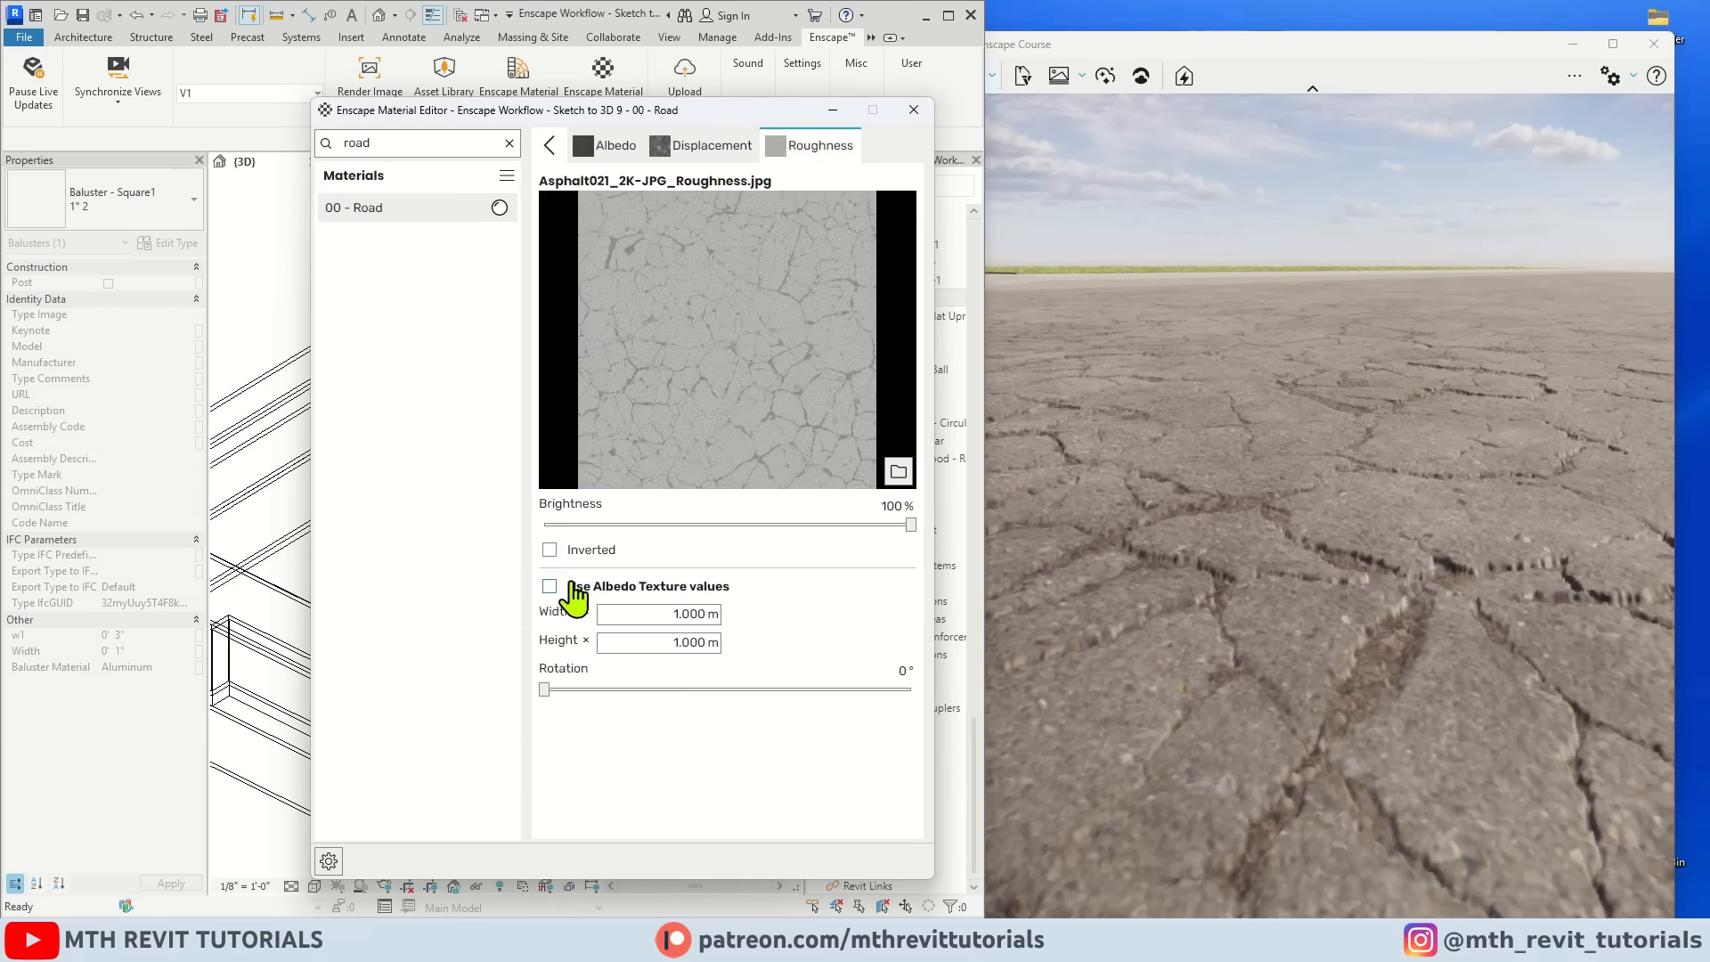
pyautogui.click(549, 586)
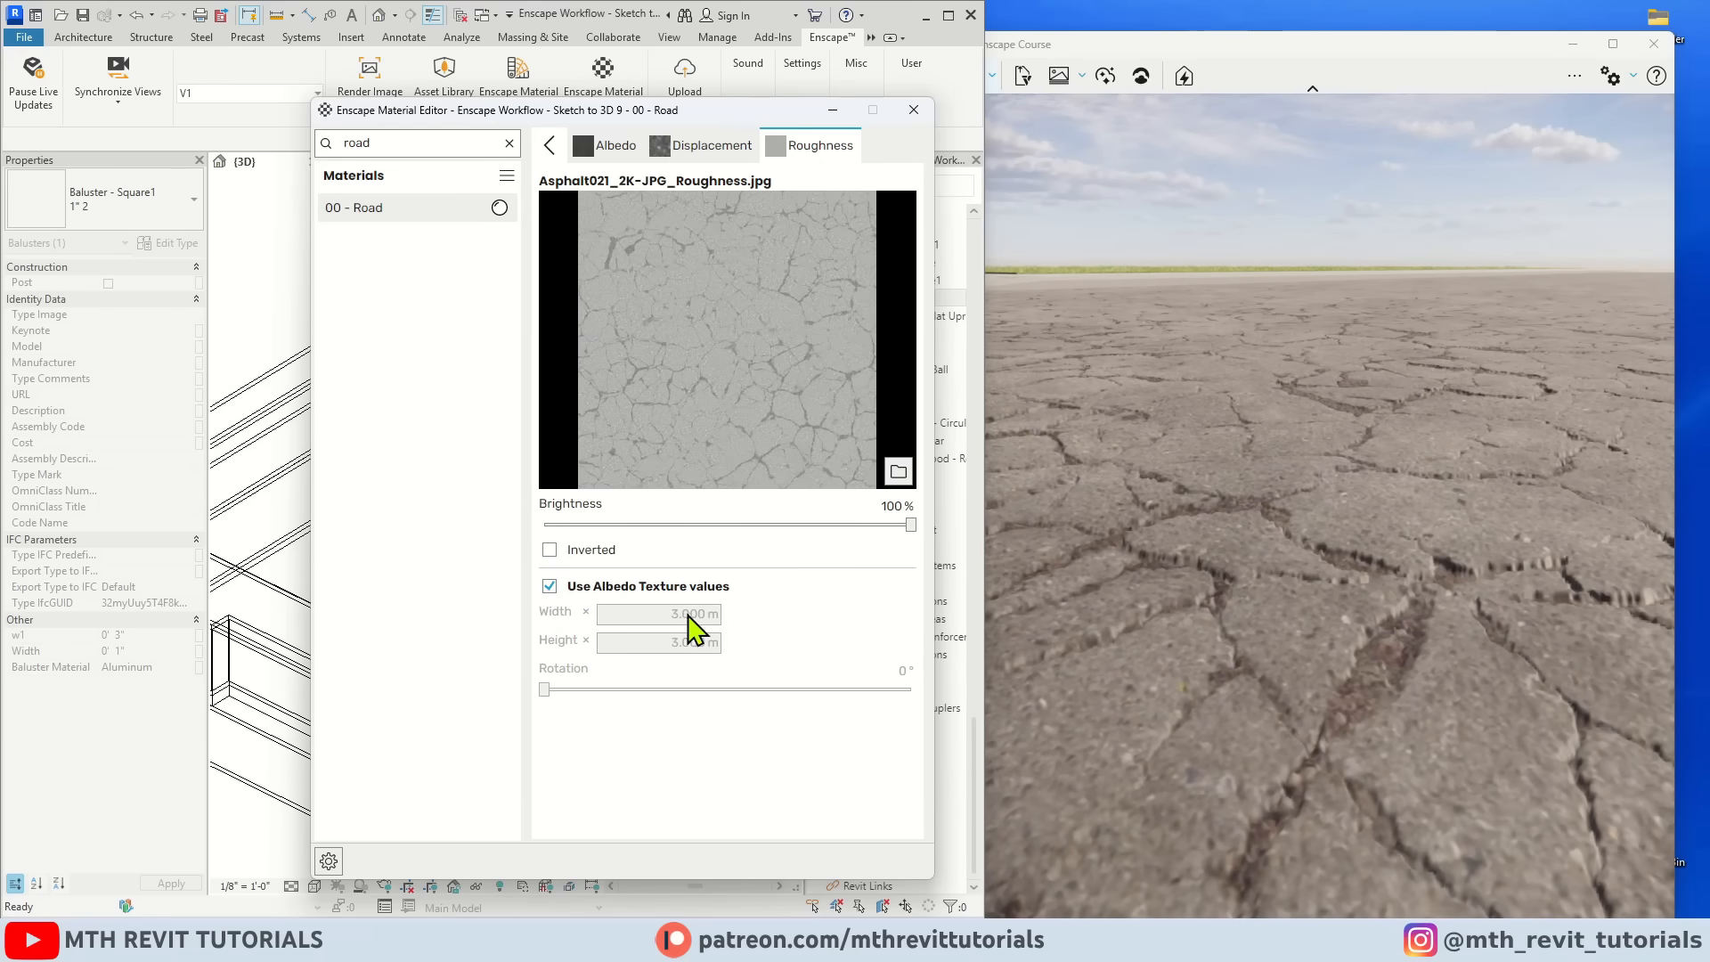
pyautogui.click(676, 147)
# Step: Lower the road's displacement amount to 0.27 and maximize the Enscape render window to view the house
pyautogui.click(549, 145)
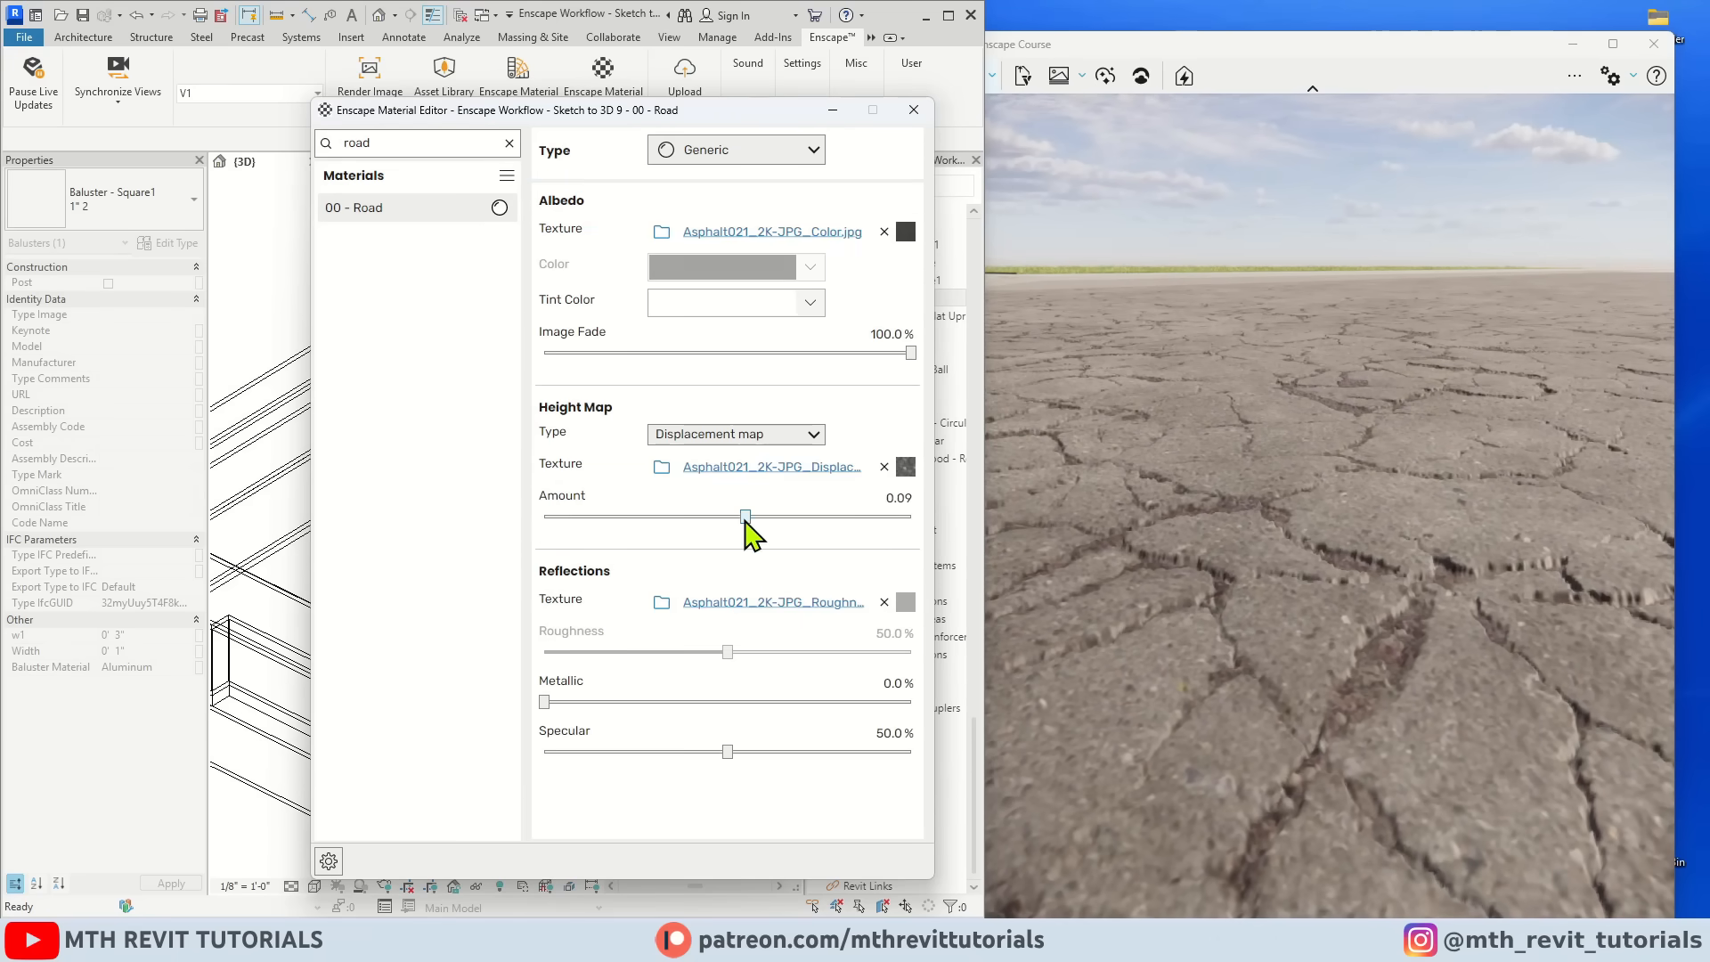
pyautogui.moveTo(746, 519)
pyautogui.mouseDown()
pyautogui.moveTo(724, 521)
pyautogui.moveTo(764, 519)
pyautogui.mouseUp()
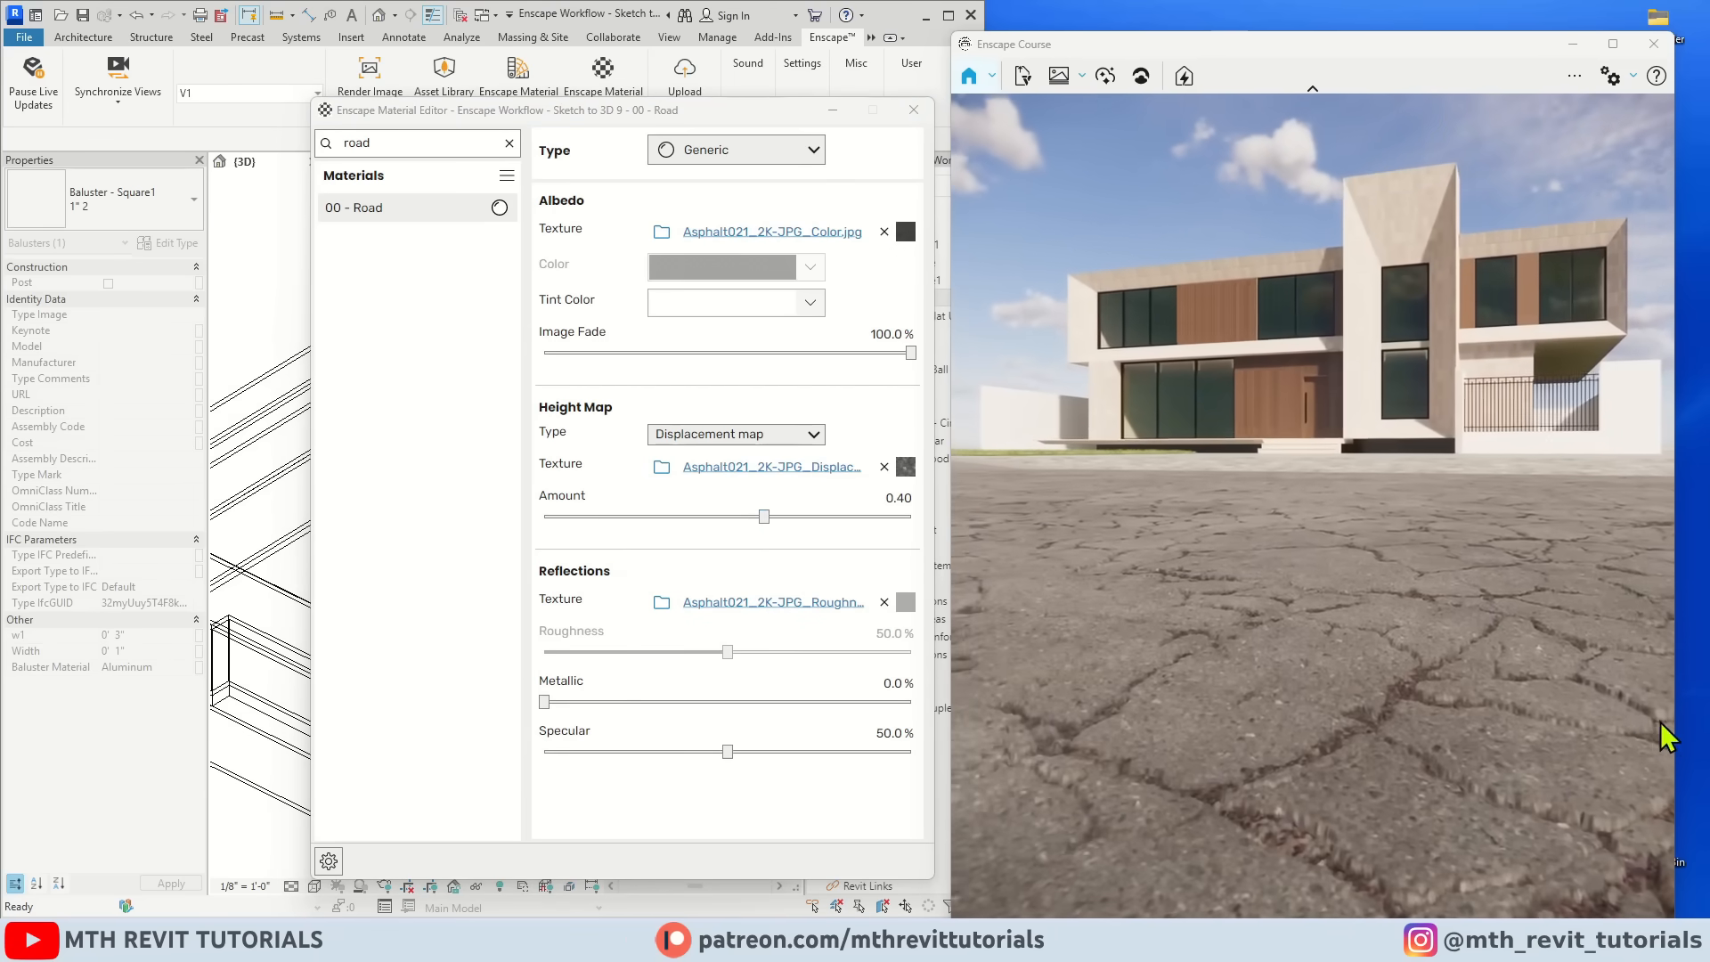
pyautogui.click(1613, 43)
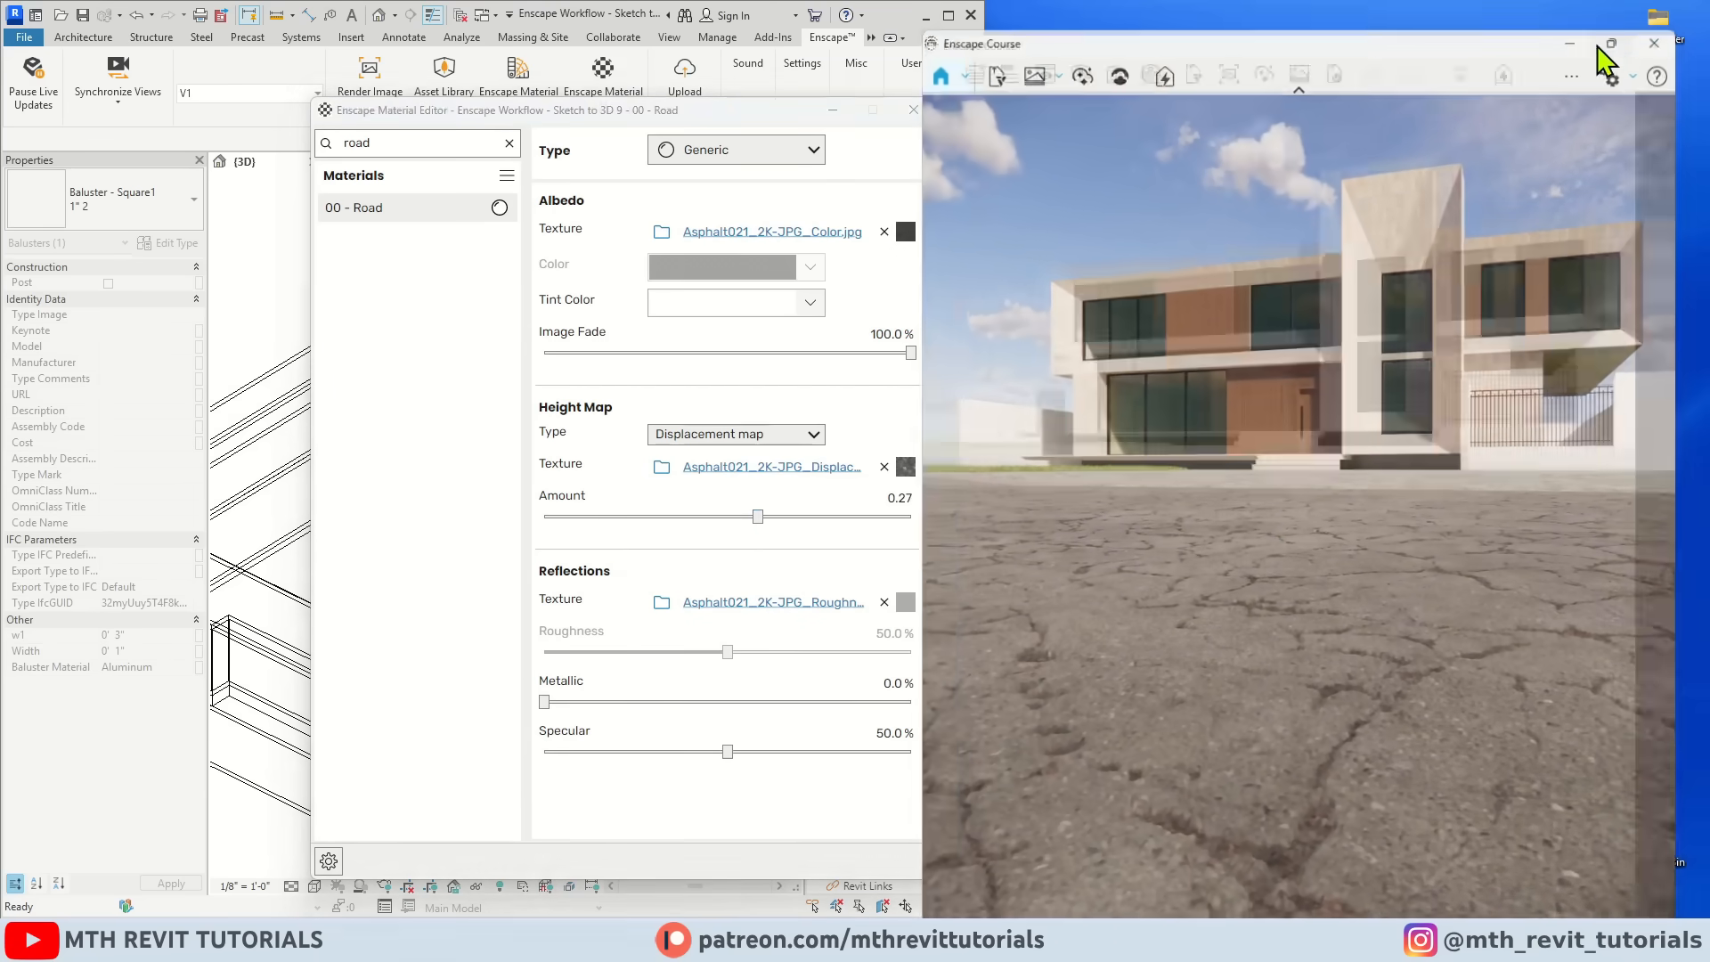
pyautogui.scroll(-5, 959, 525)
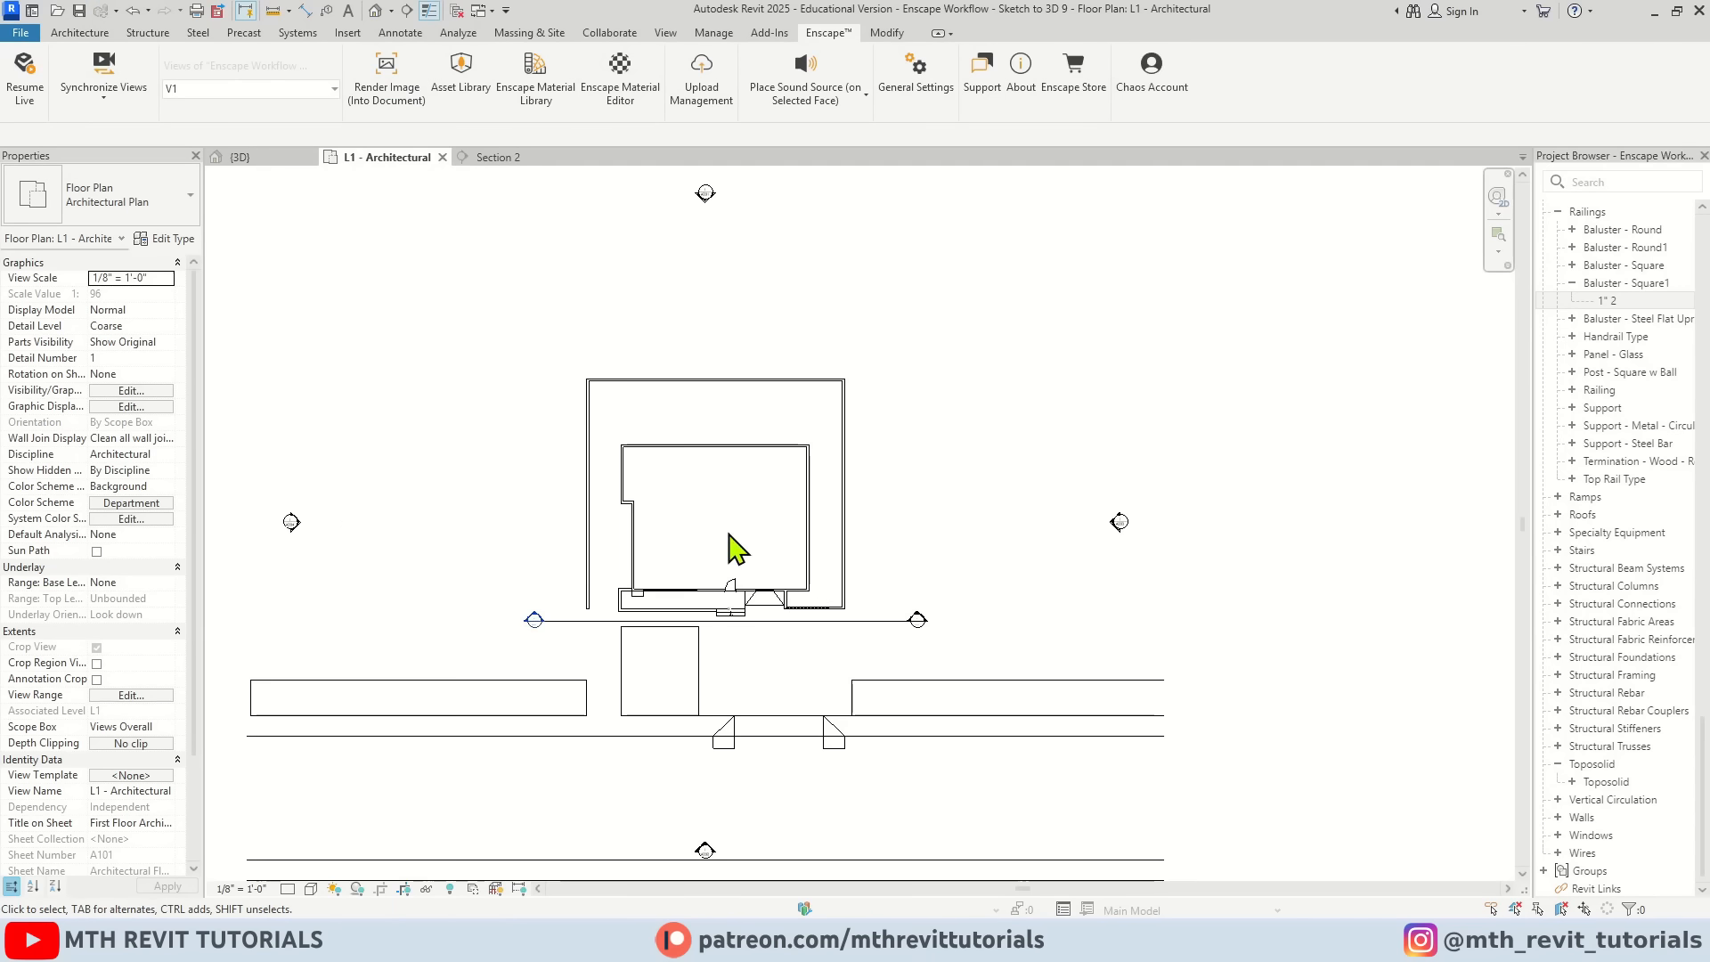
# Step: From the L1 - Architectural floor plan in Revit, open the Enscape Asset Library and search for "stone"
pyautogui.scroll(1, 730, 549)
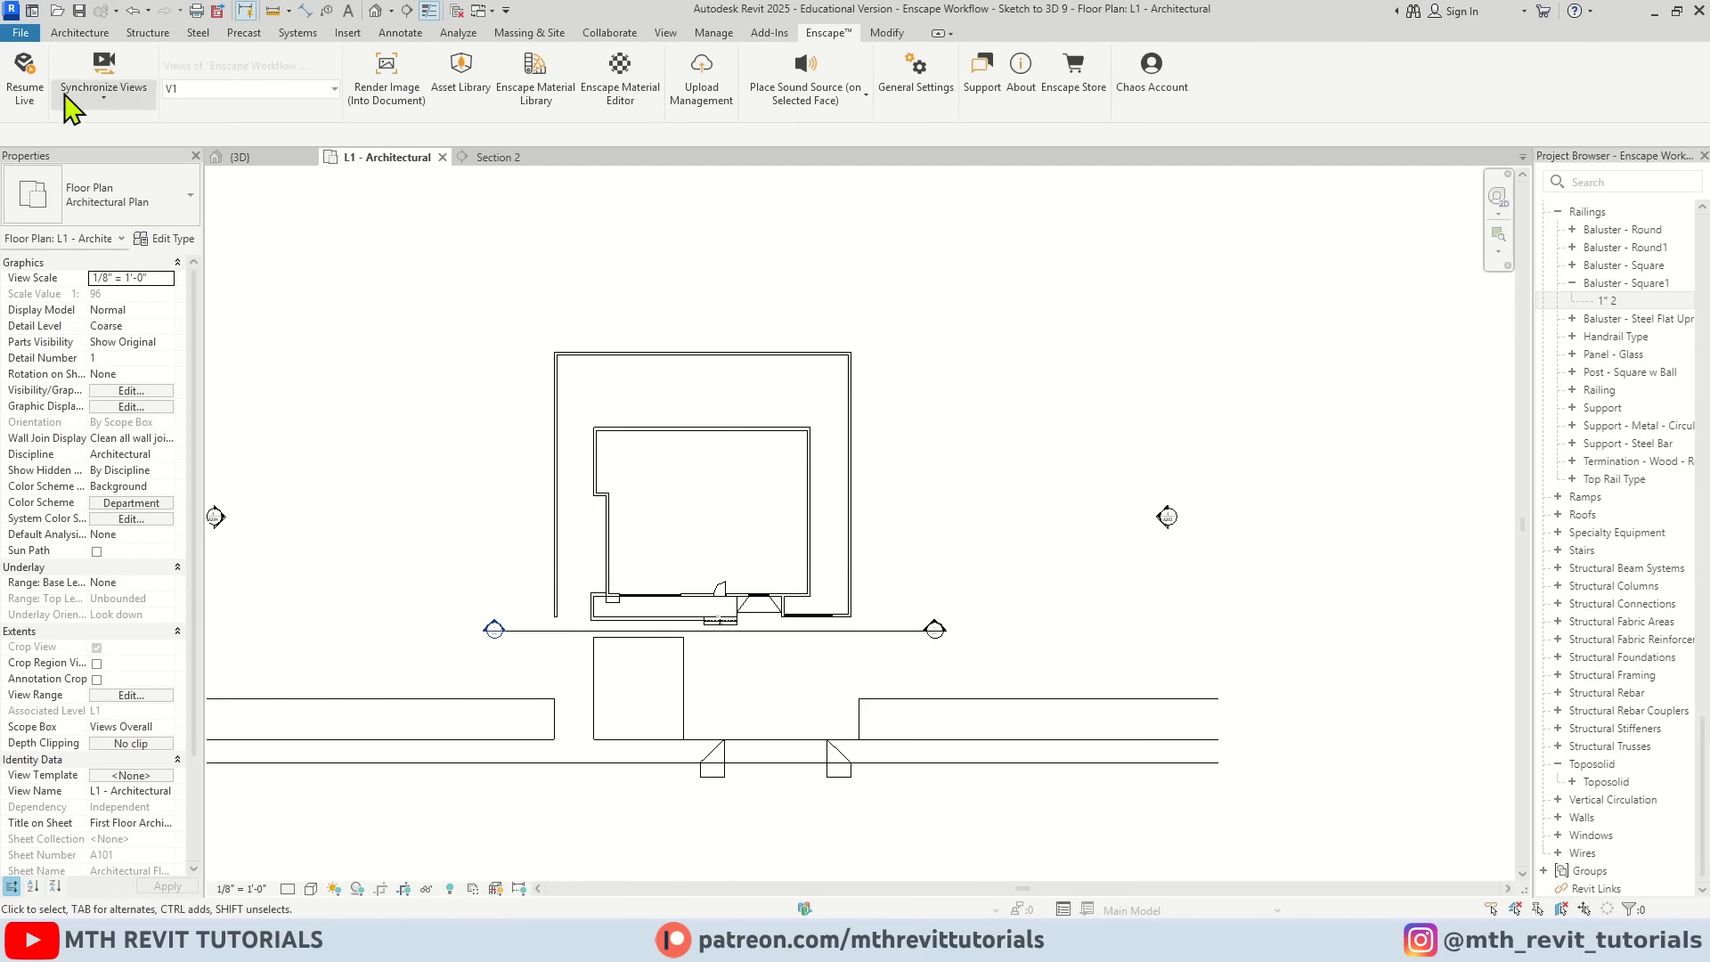
pyautogui.click(457, 97)
pyautogui.click(1304, 24)
pyautogui.click(453, 96)
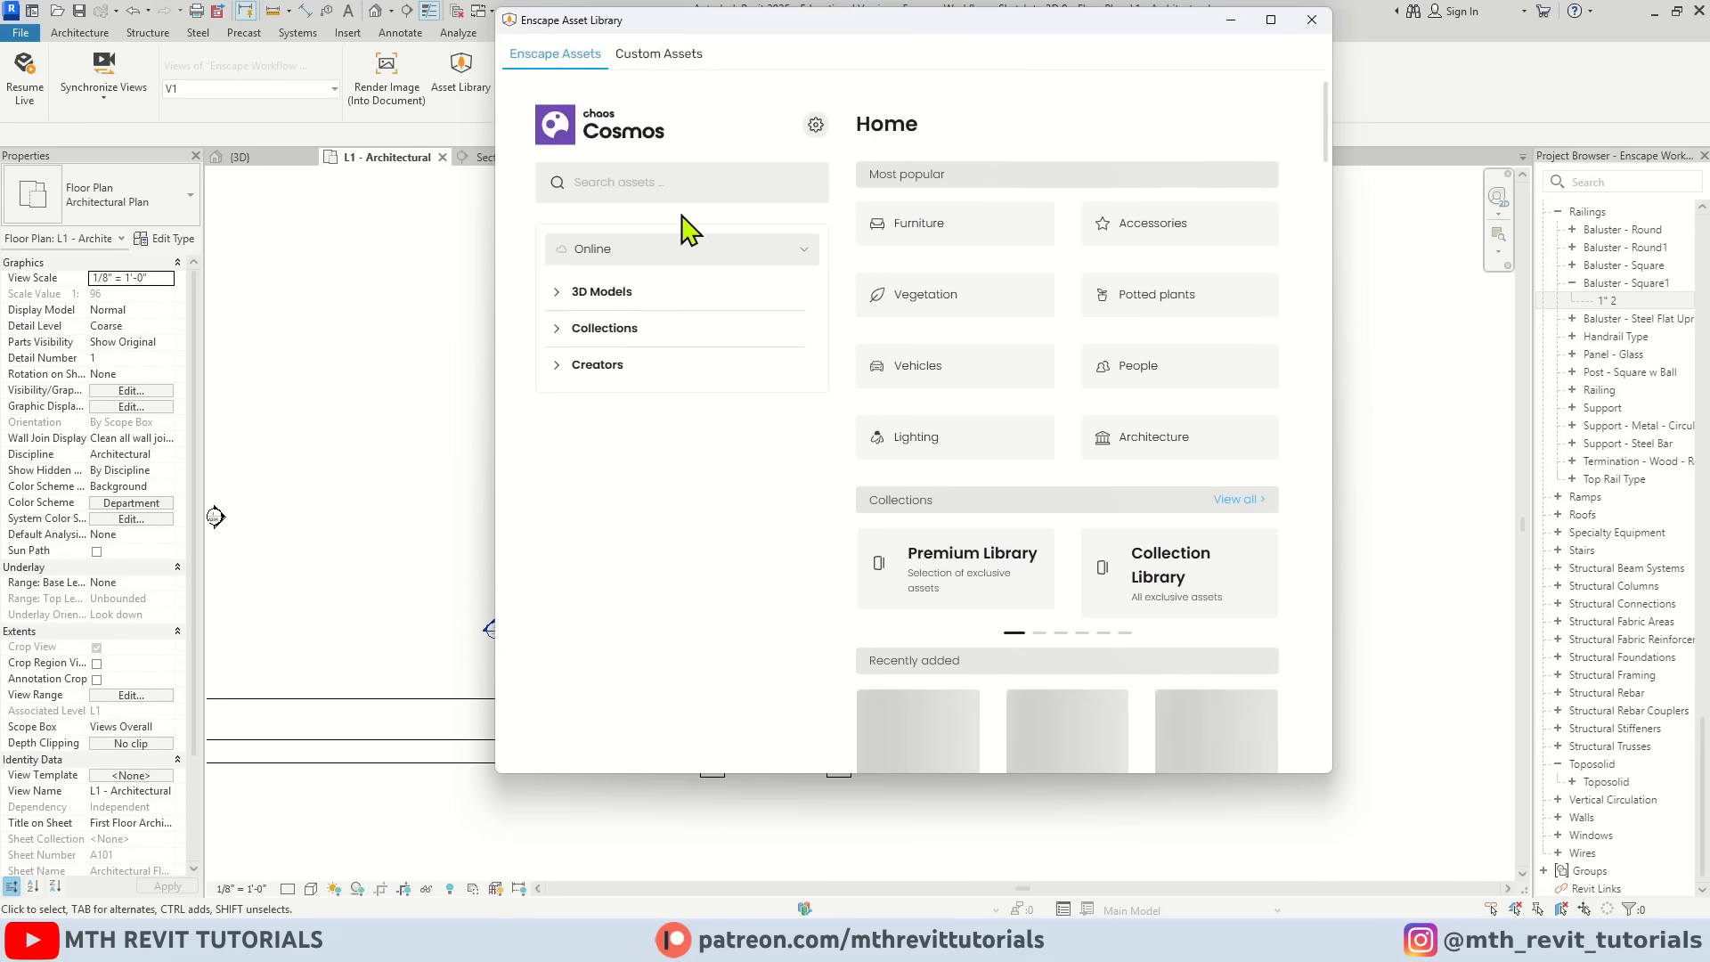
pyautogui.click(708, 184)
pyautogui.write('stone')
pyautogui.press('Return')
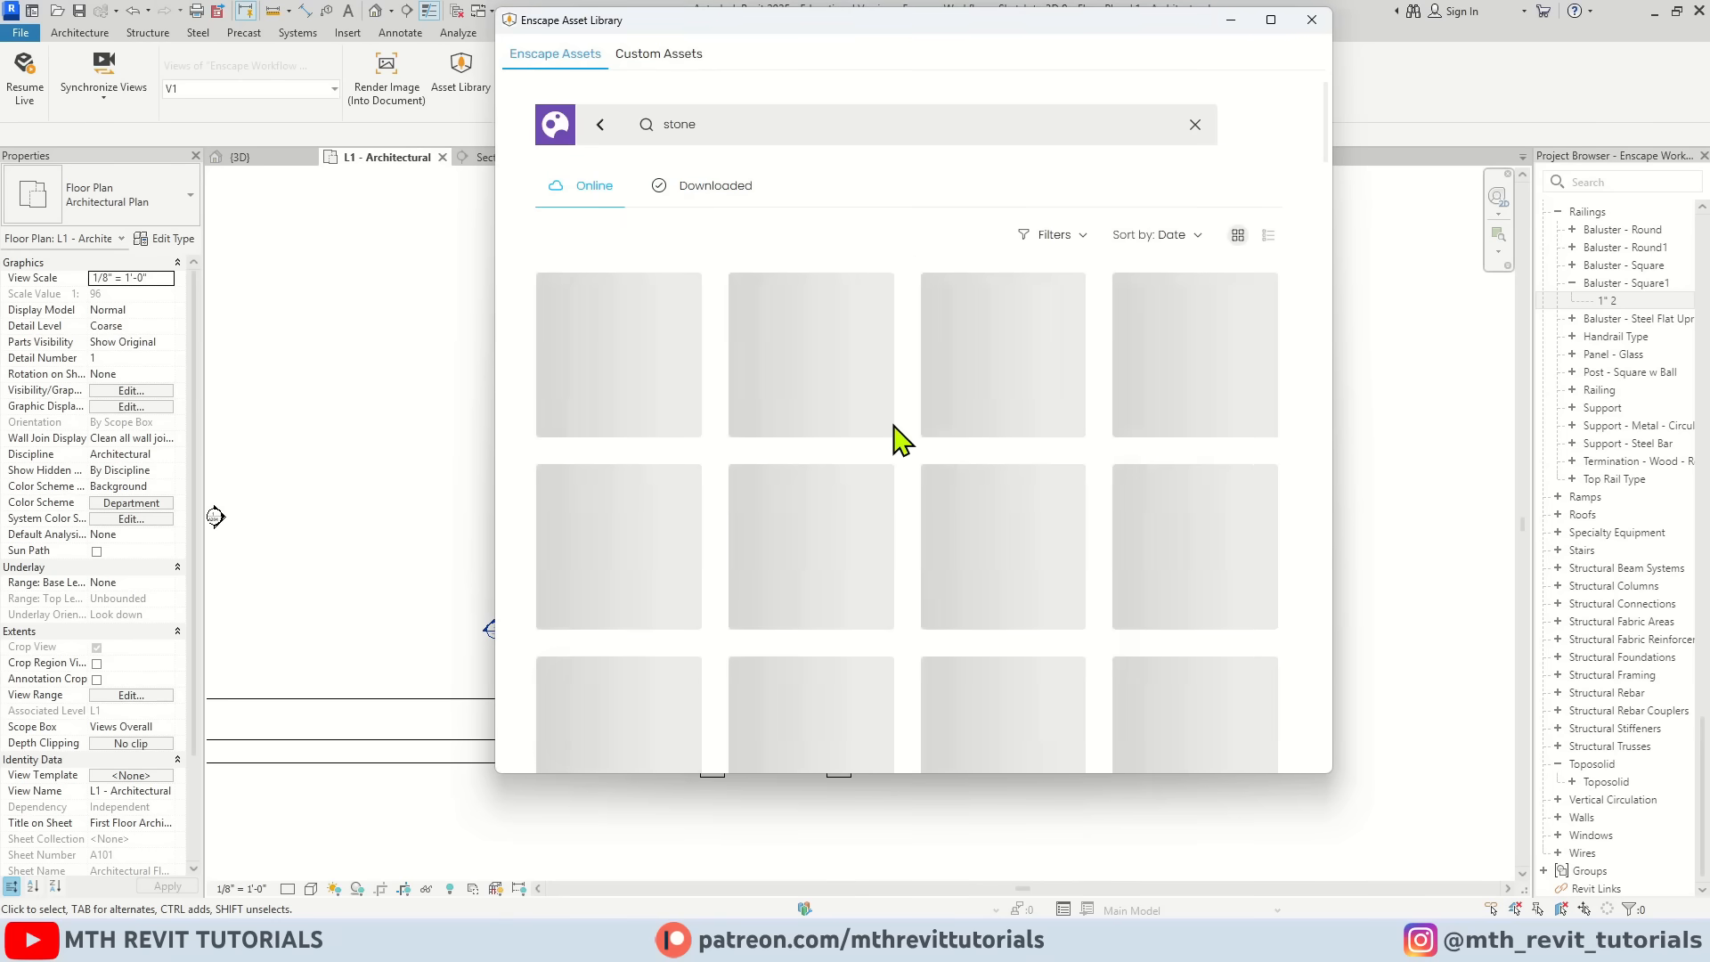
# Step: Place the Stone 009: Group asset on the rectangular lawn in front of the house and minimize the asset library
pyautogui.scroll(-2, 1011, 519)
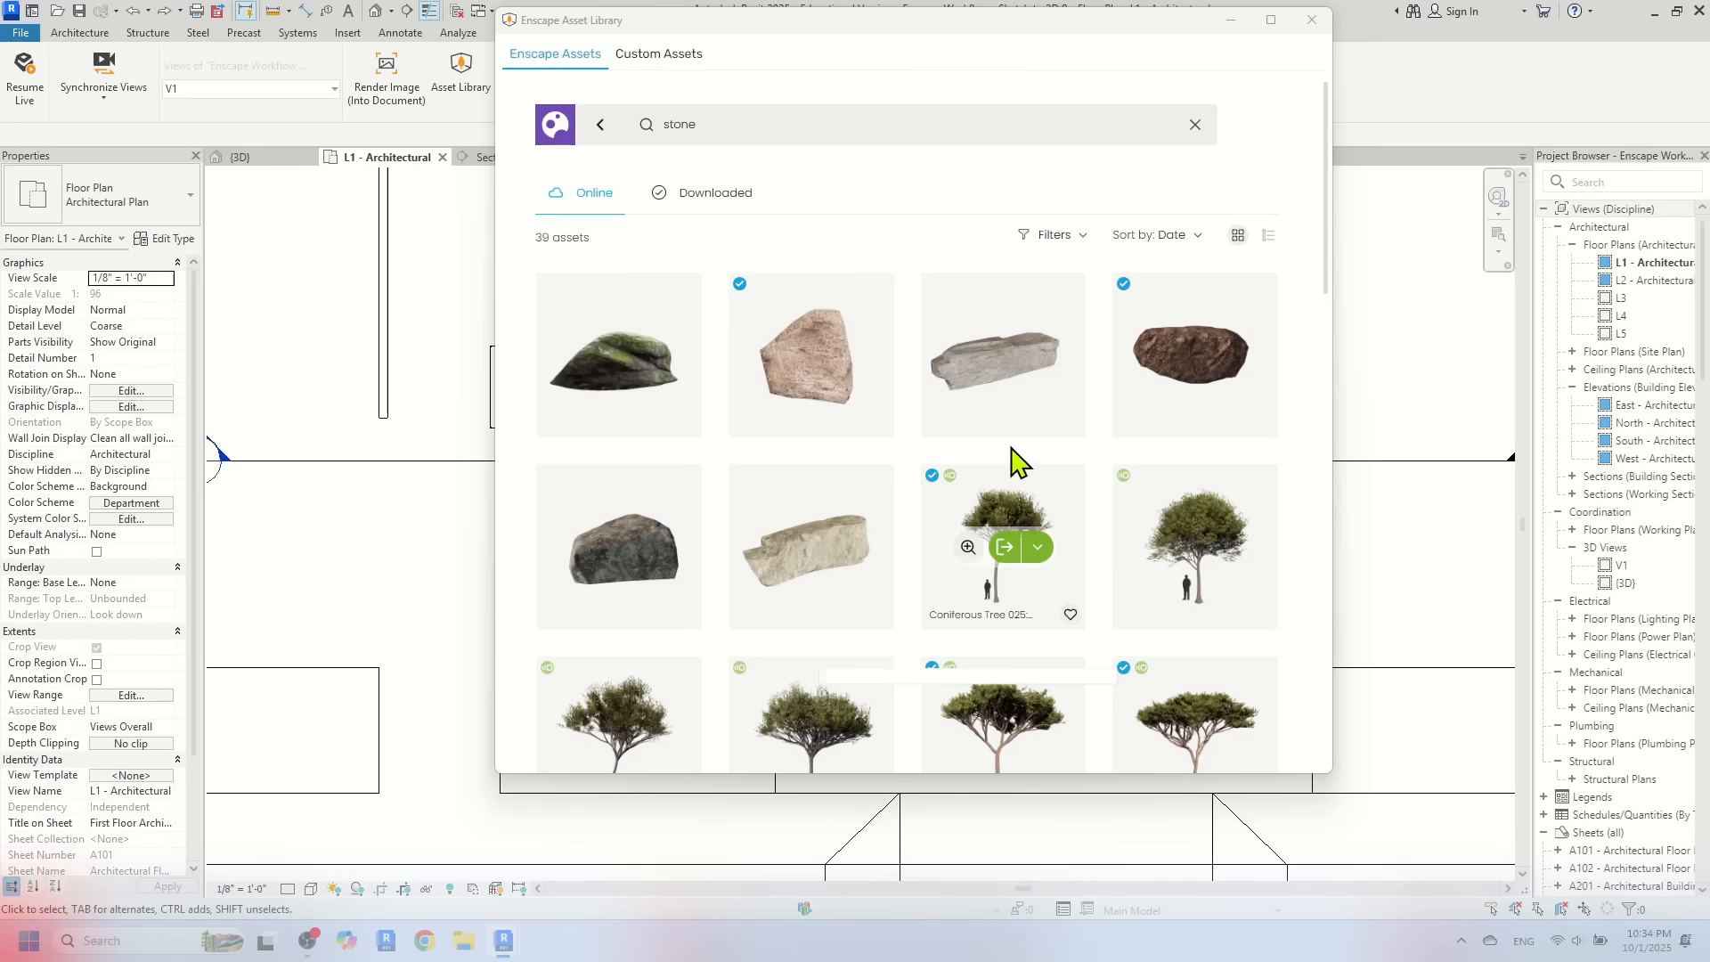
pyautogui.scroll(-8, 1015, 458)
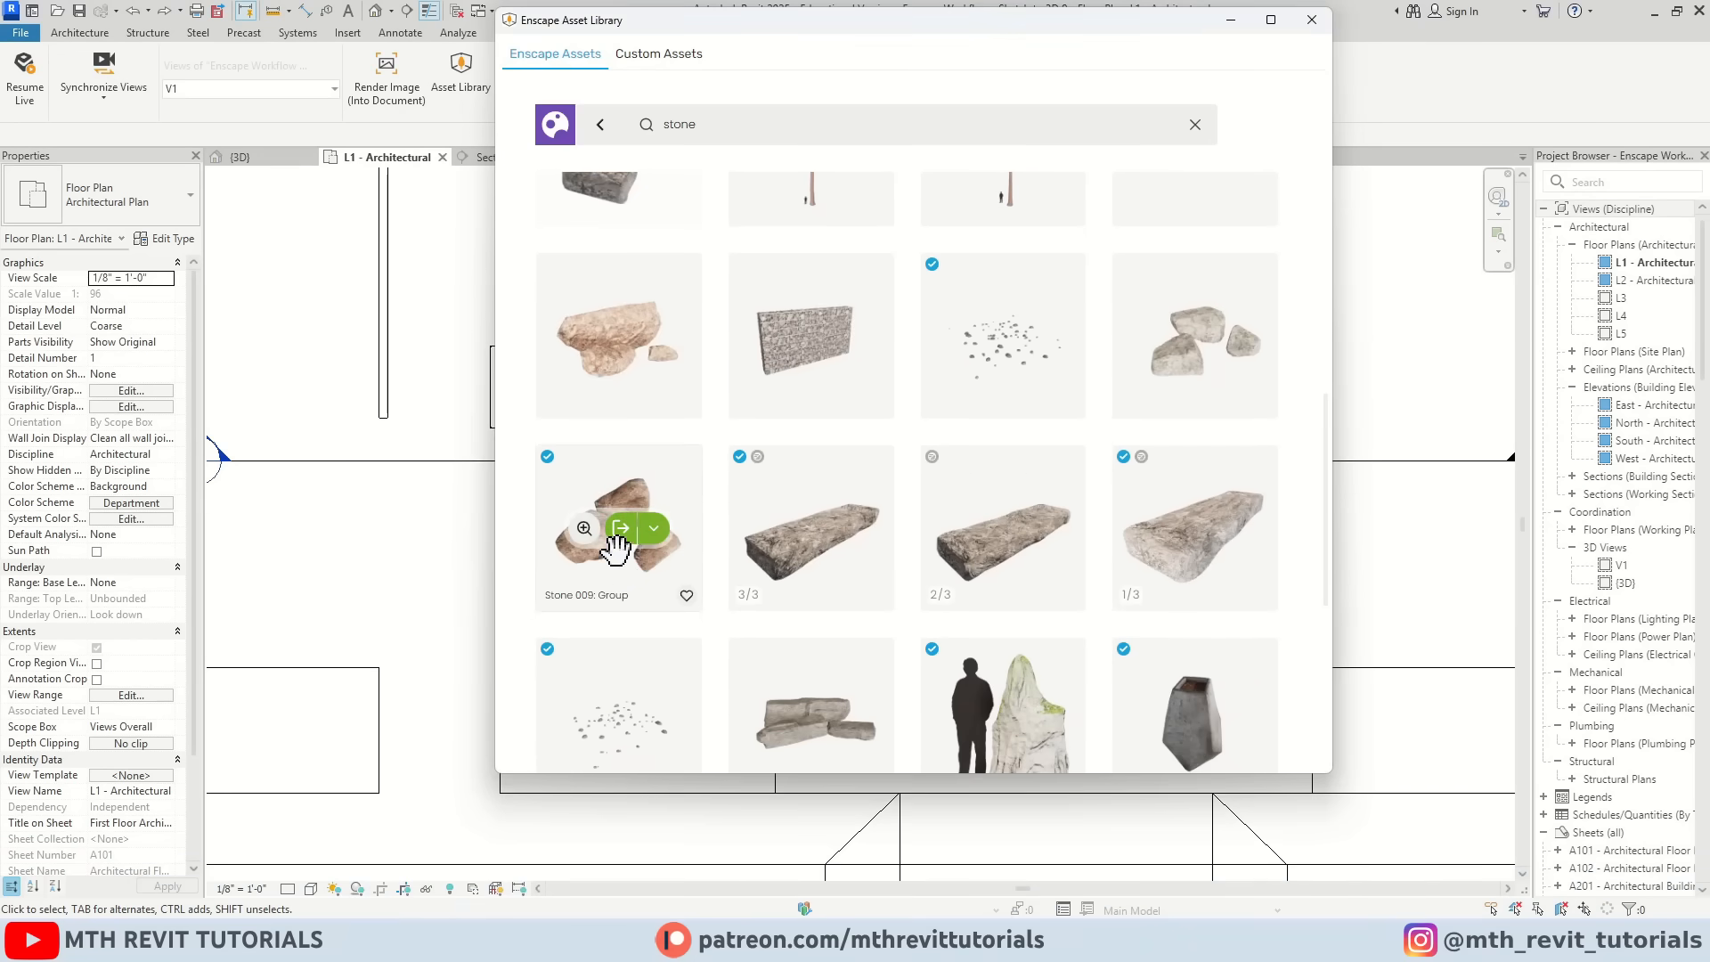
pyautogui.click(621, 528)
pyautogui.click(632, 614)
pyautogui.click(1231, 25)
# Step: Set the type height of the Stone 009 Group placed on the lawn to 6'
pyautogui.scroll(3, 723, 616)
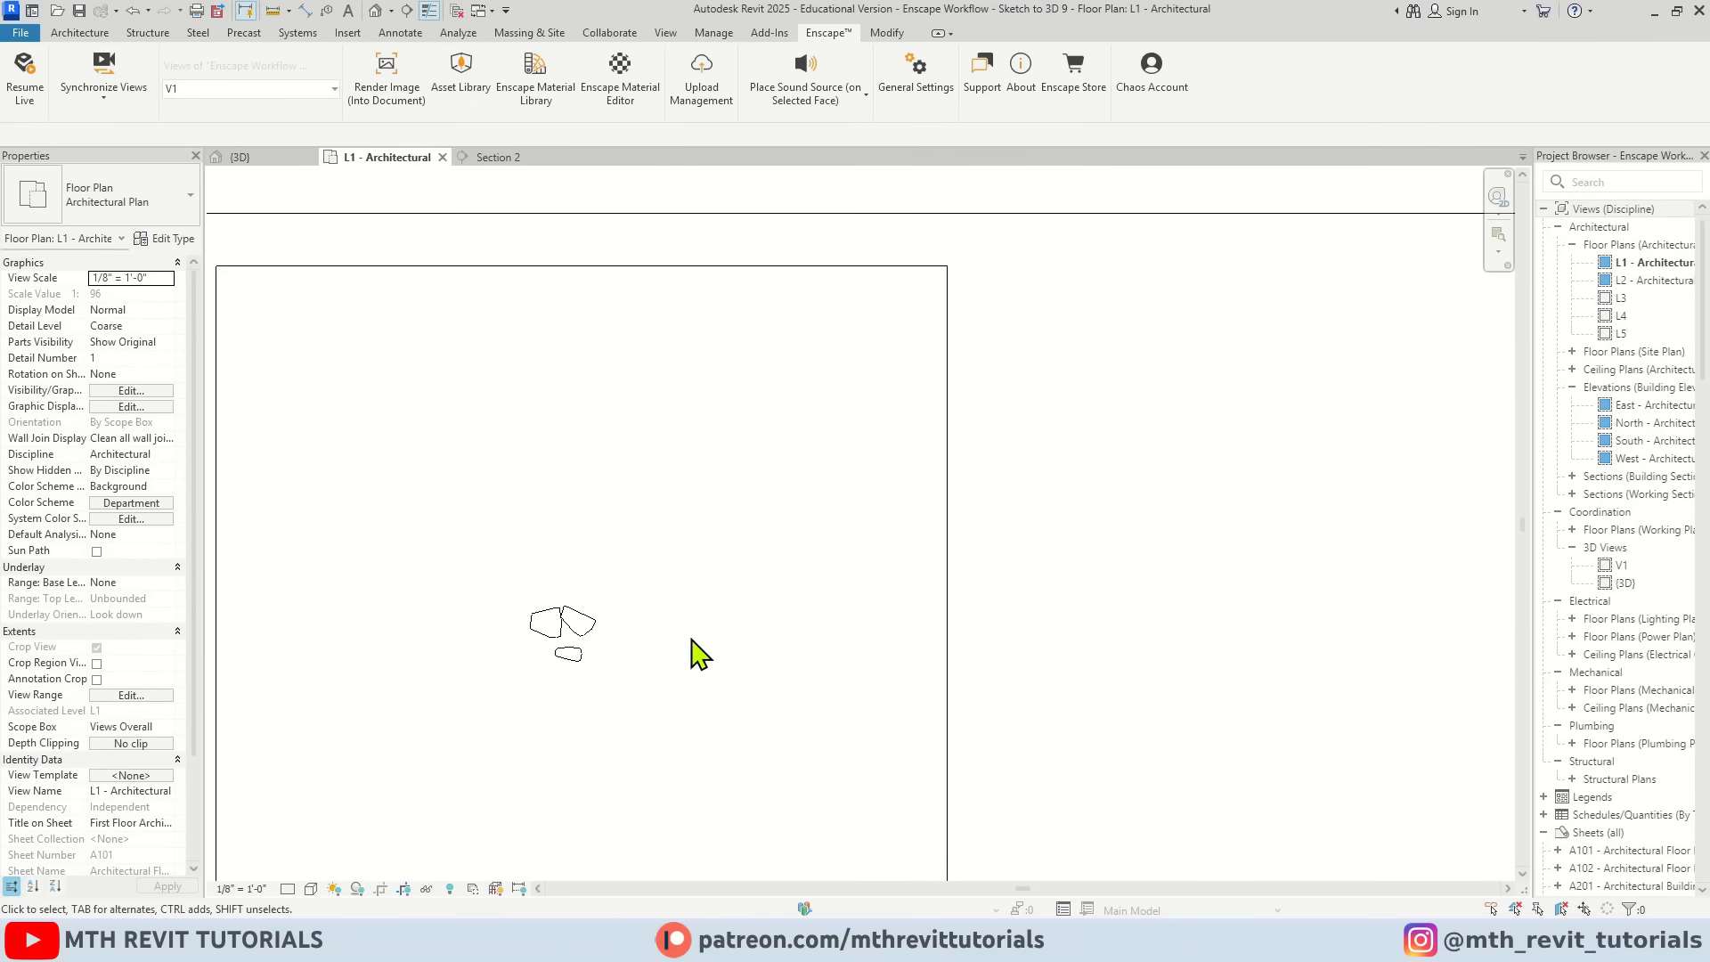
pyautogui.click(582, 627)
pyautogui.click(165, 239)
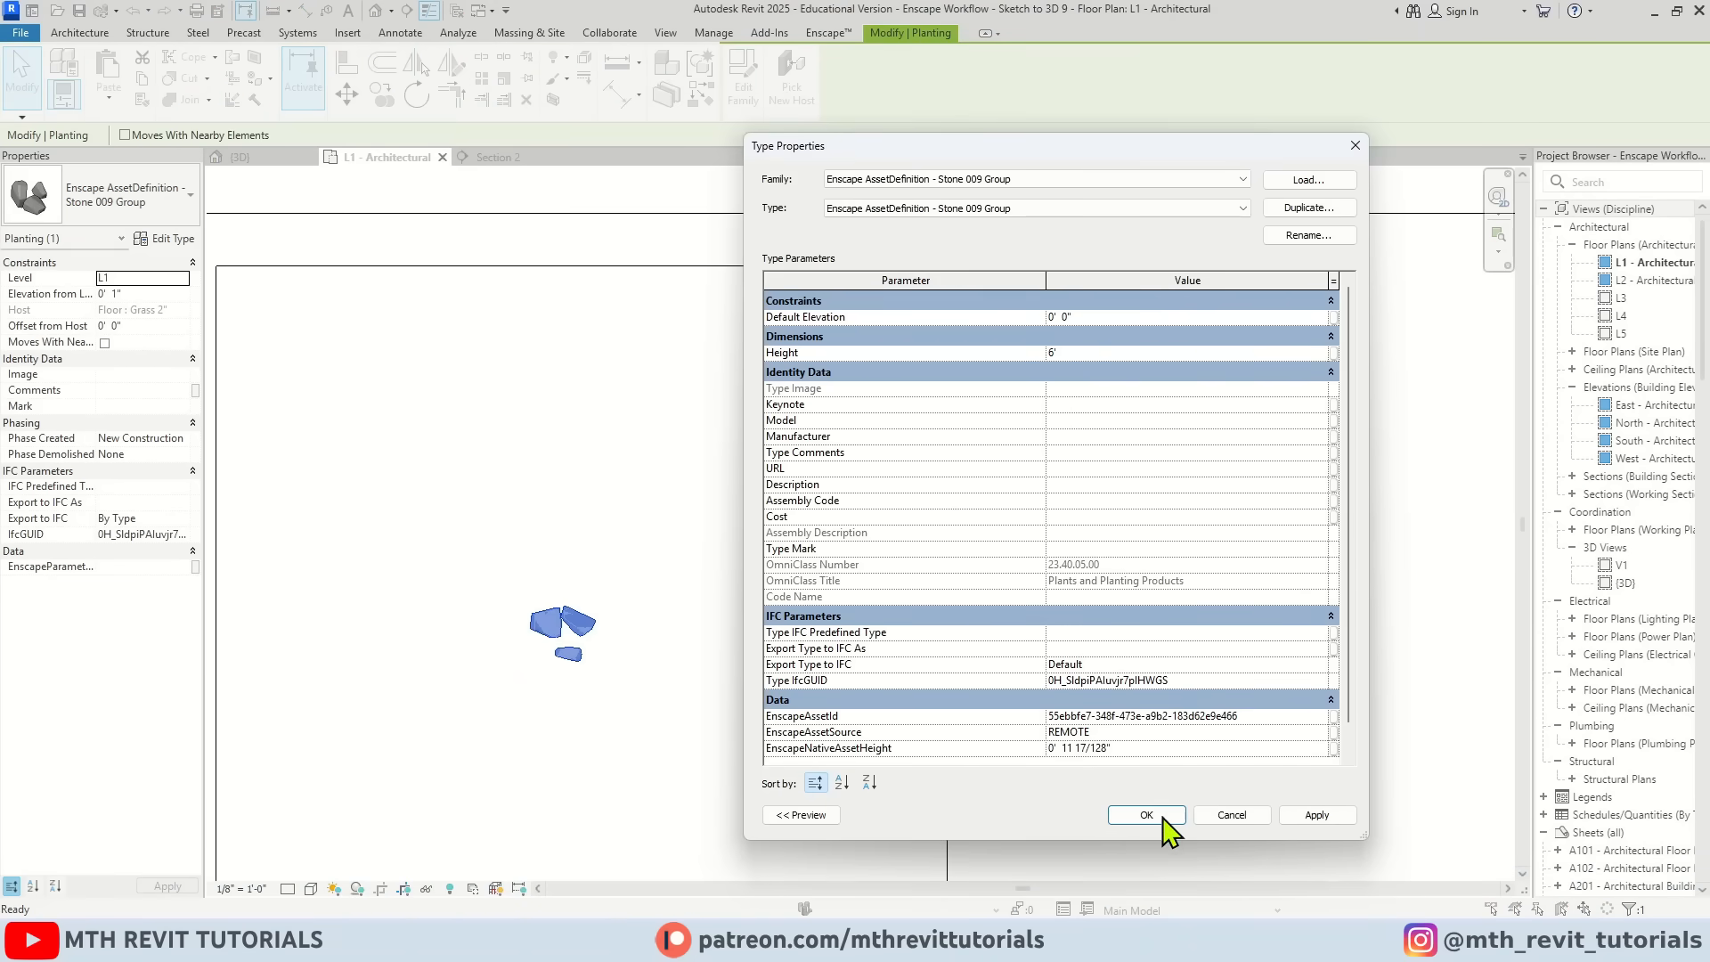
pyautogui.click(1161, 815)
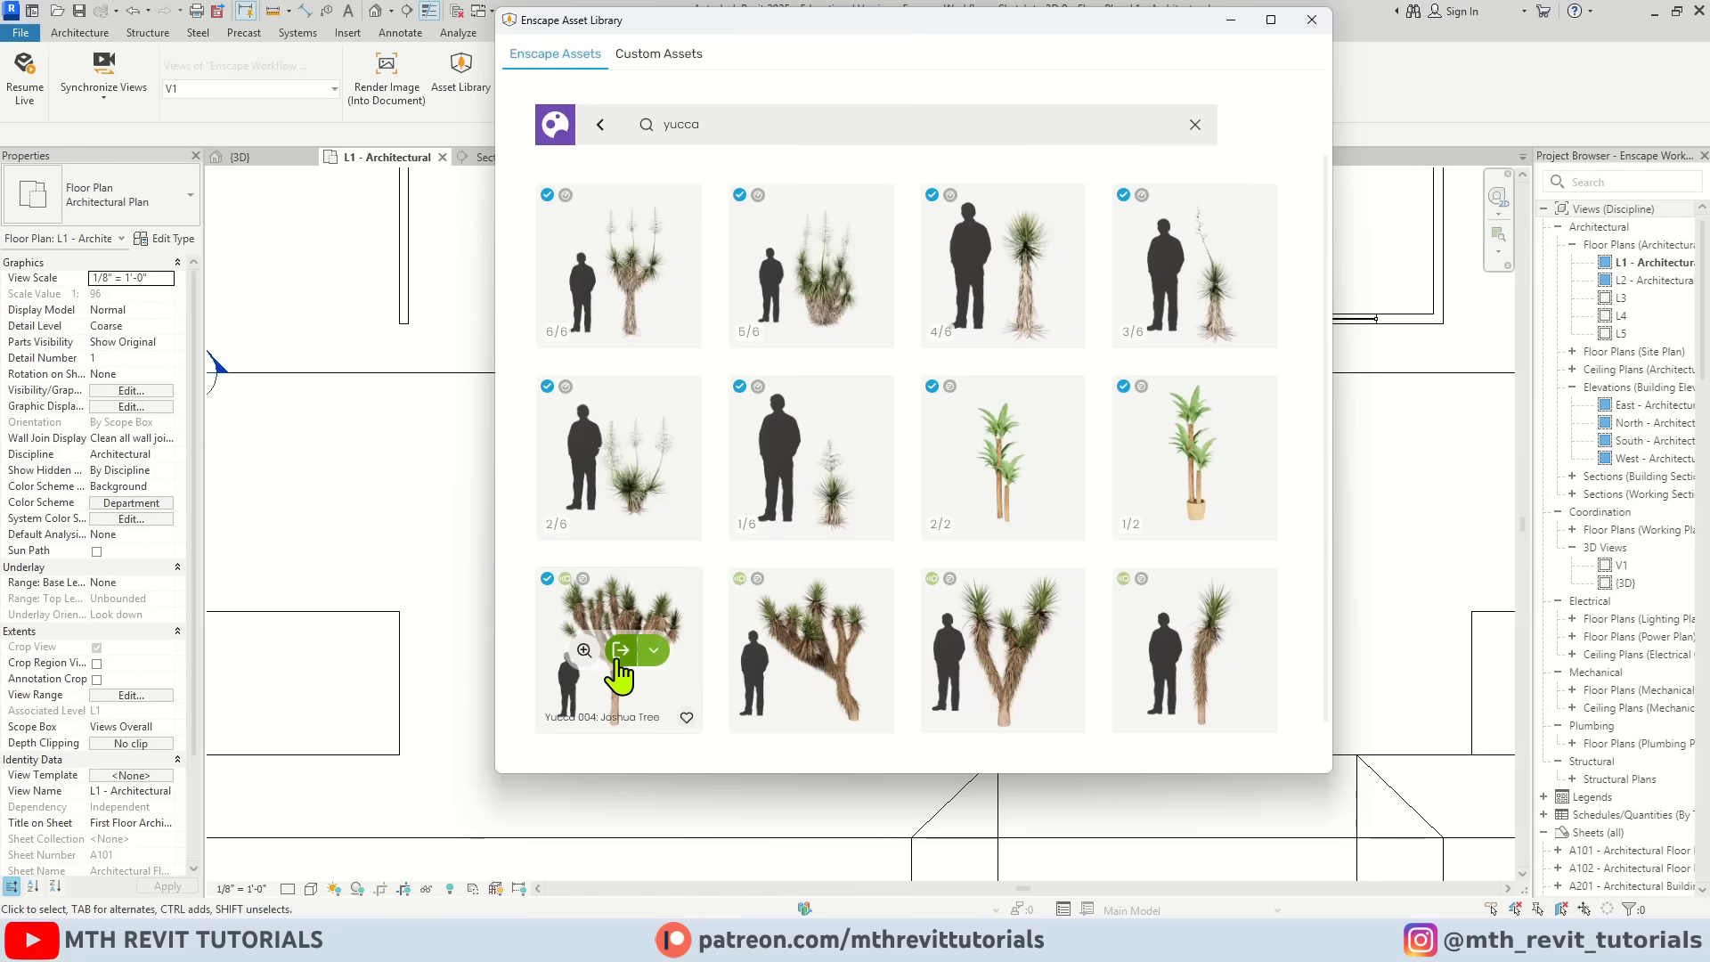
# Step: Import the Yucca 004: Joshua Tree asset for the front lawn and browse the Cars category of the asset library
pyautogui.click(620, 650)
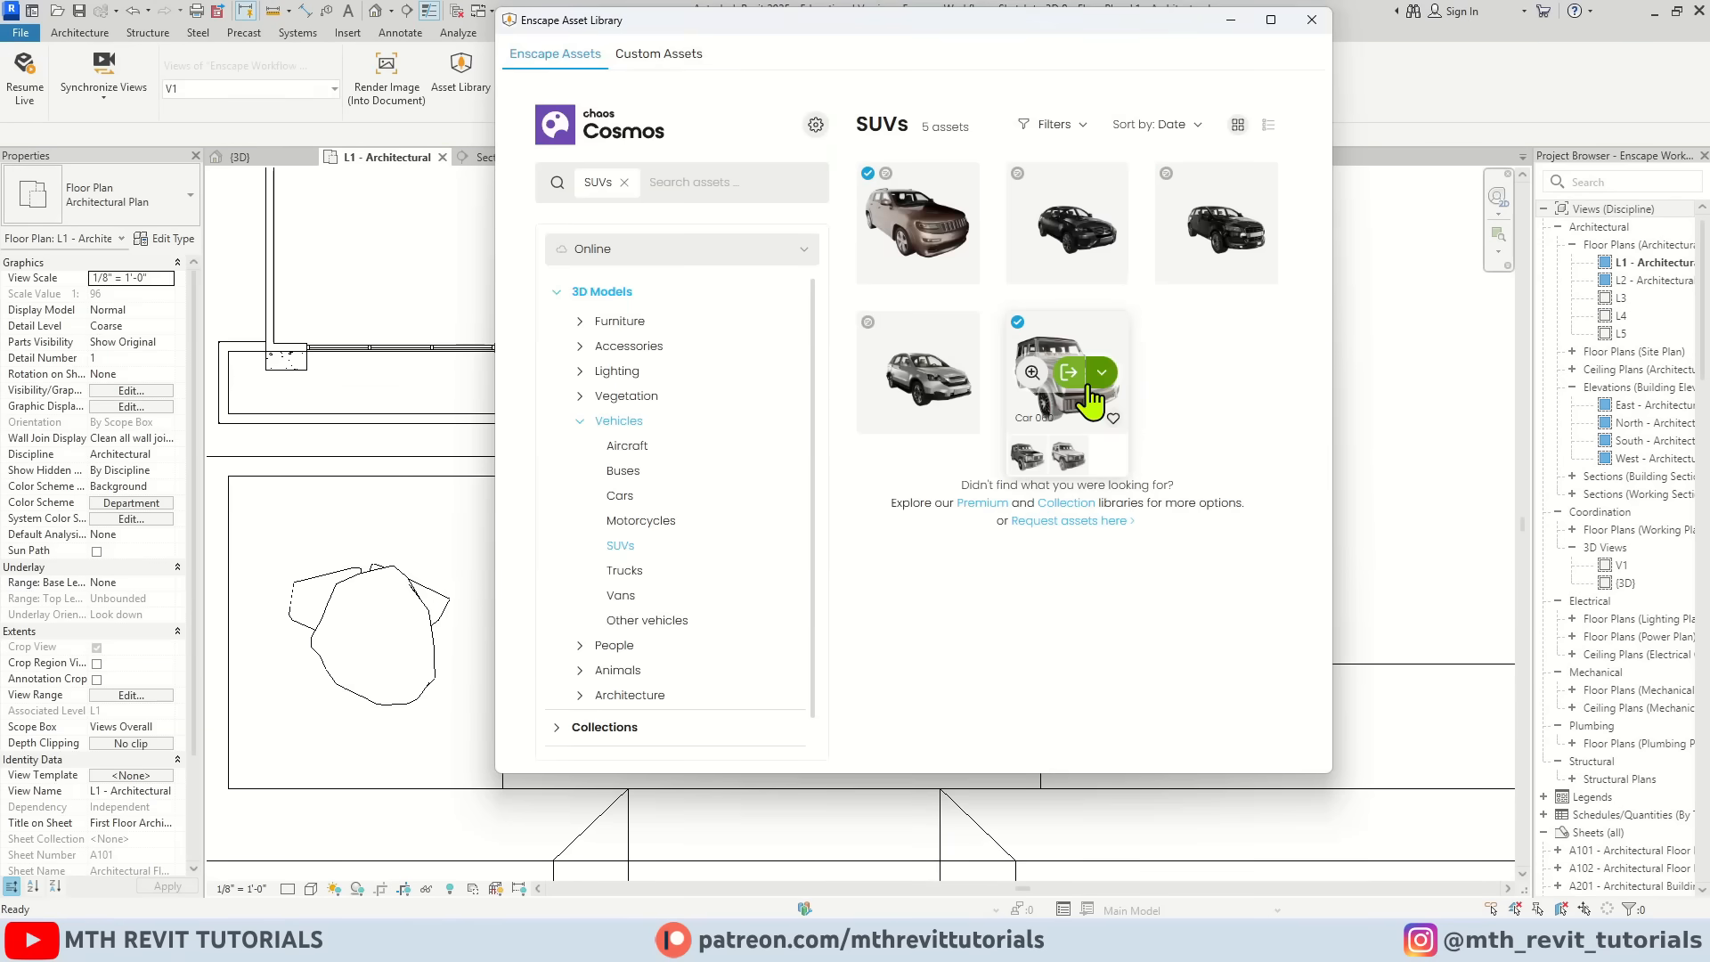
pyautogui.click(621, 496)
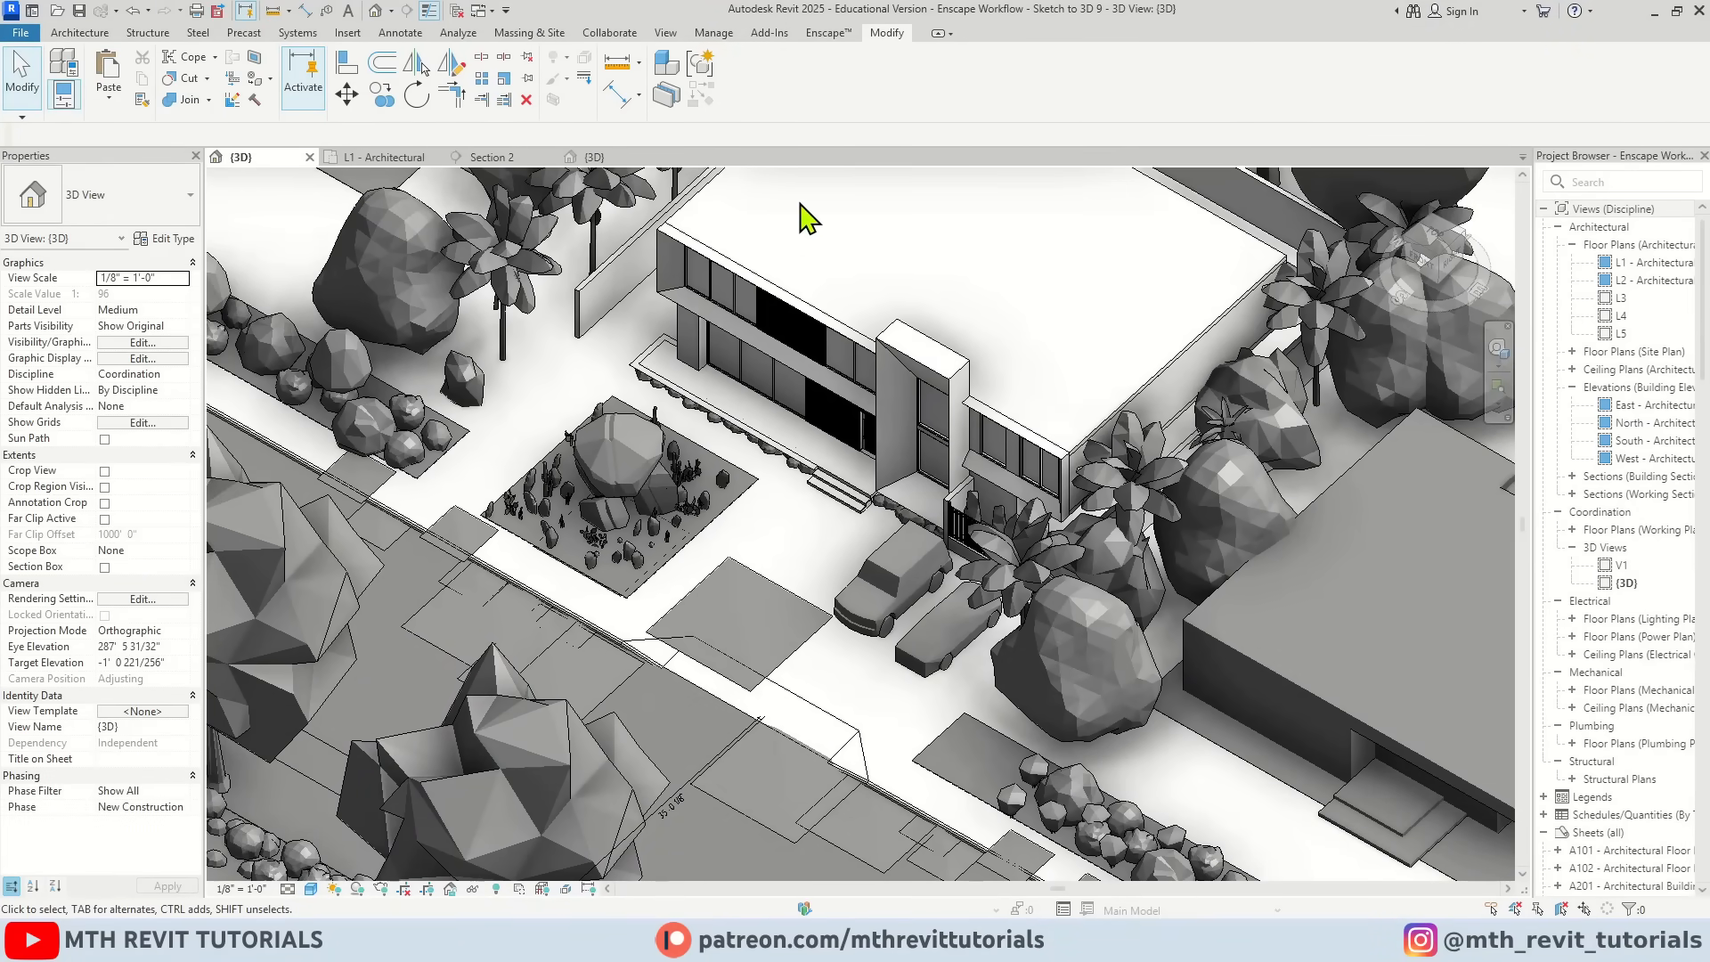
# Step: Resume the live Enscape rendering from the 3D view and compare the rendered house and landscaping with the Revit model
pyautogui.click(828, 33)
pyautogui.click(24, 88)
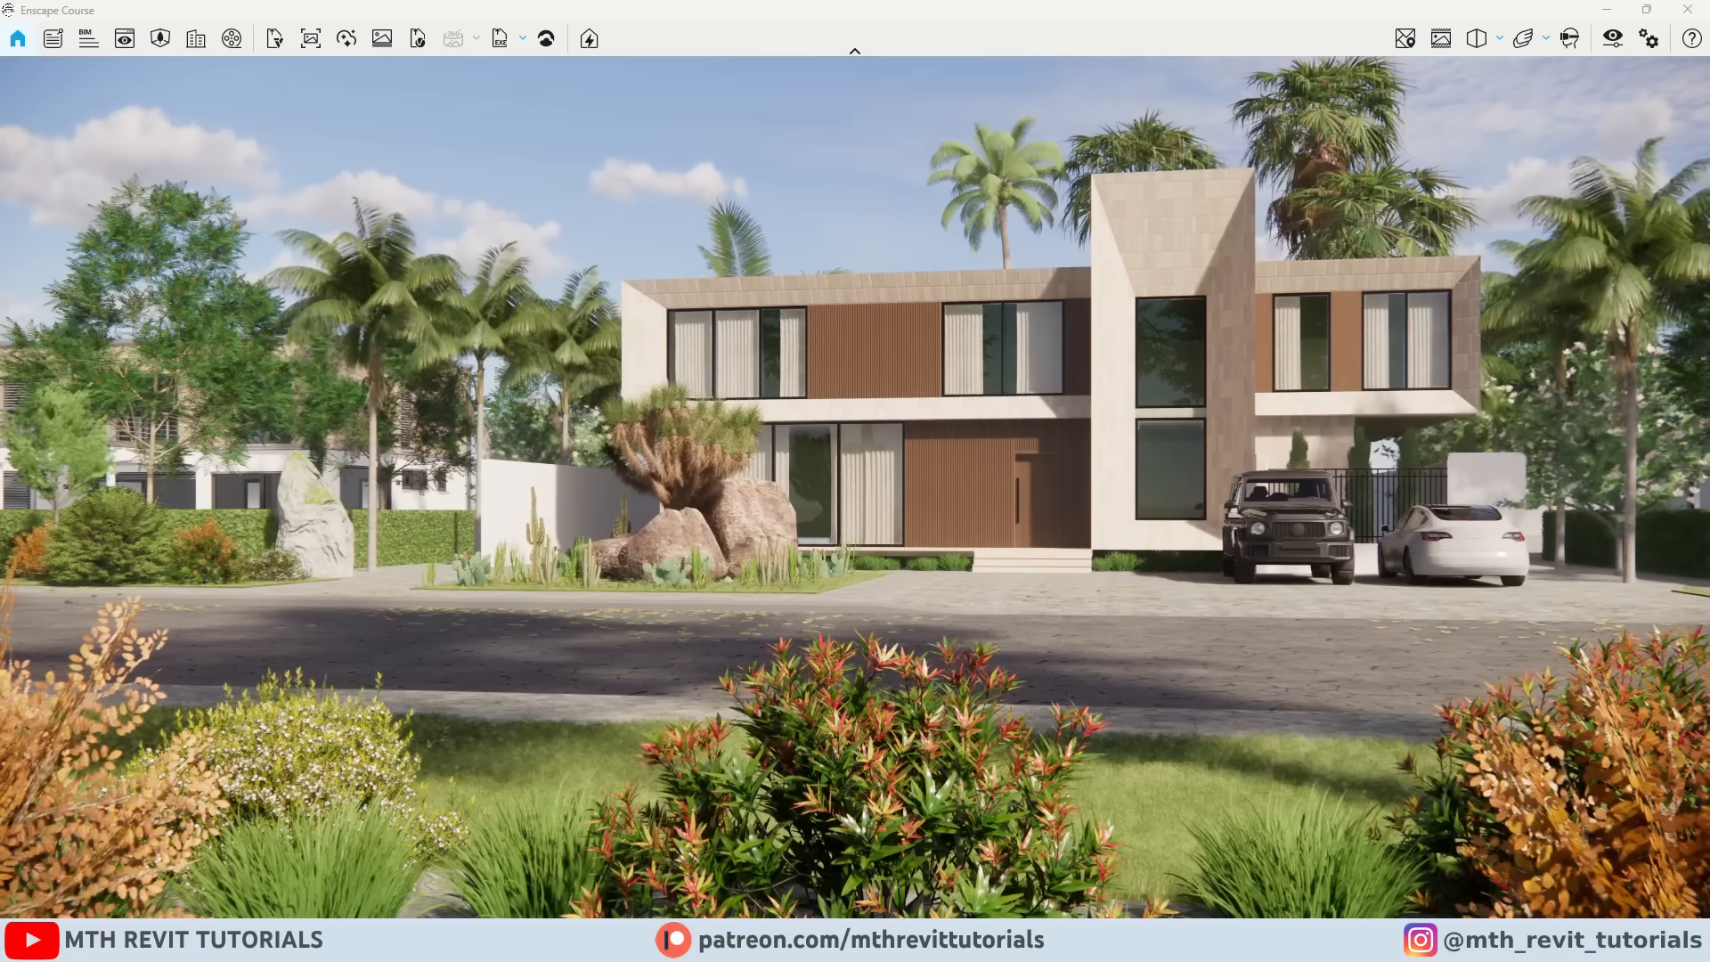
pyautogui.moveTo(503, 945)
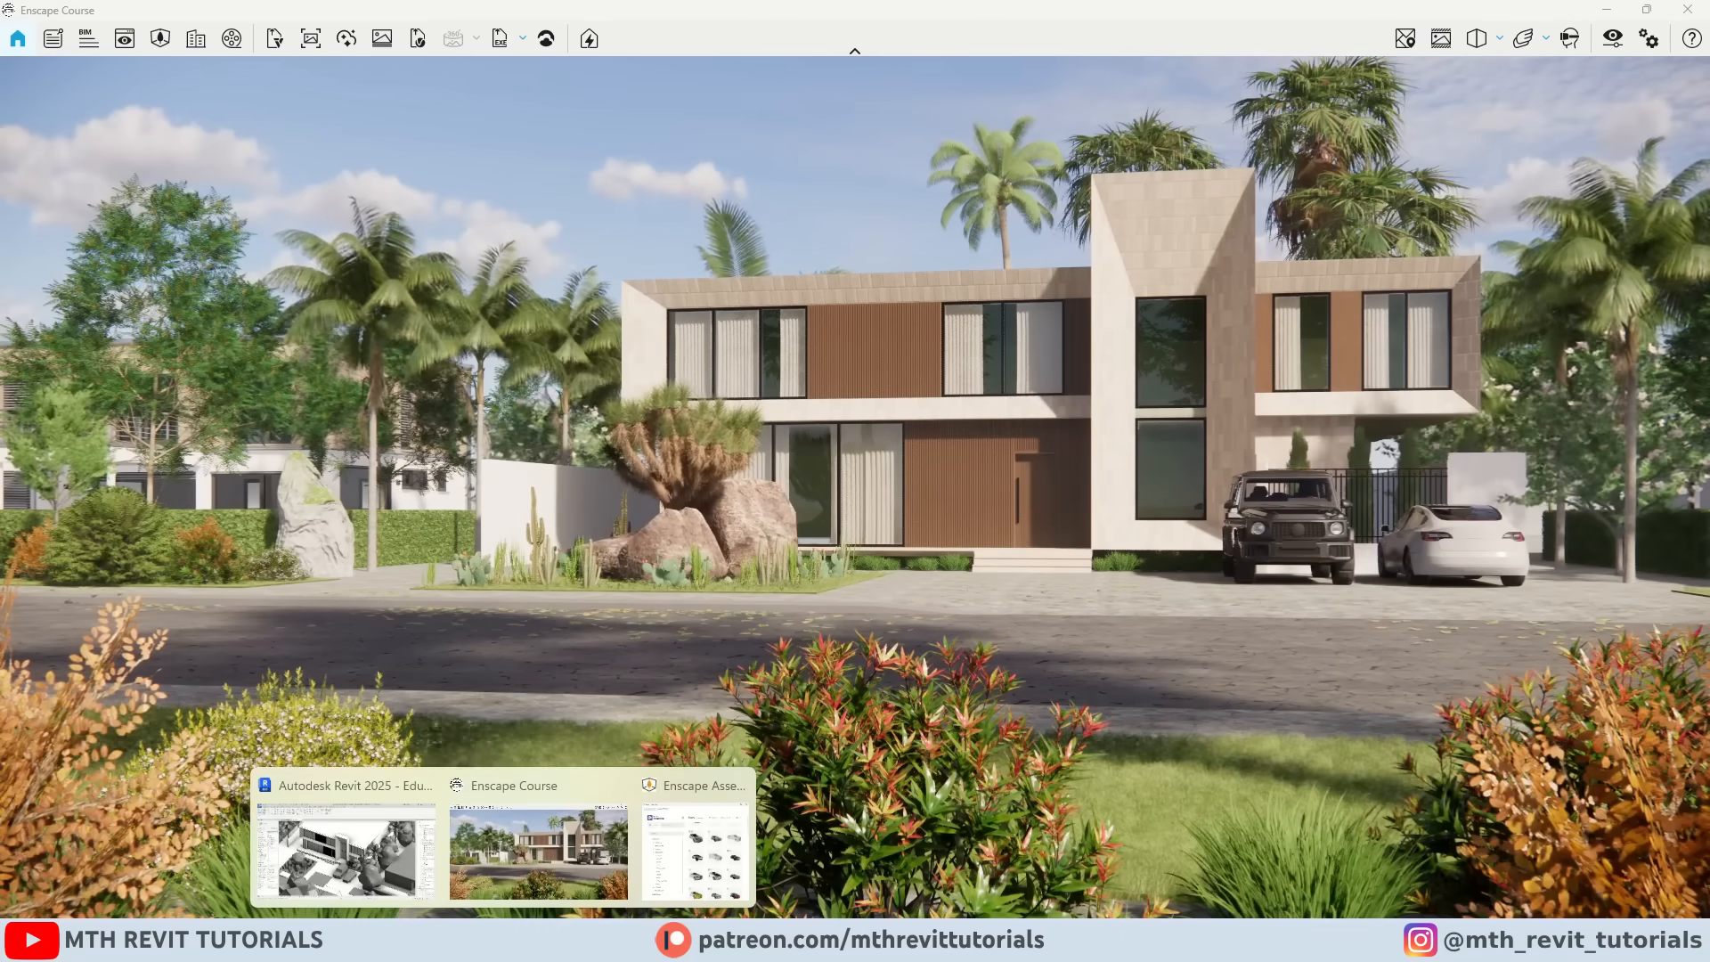
pyautogui.click(348, 846)
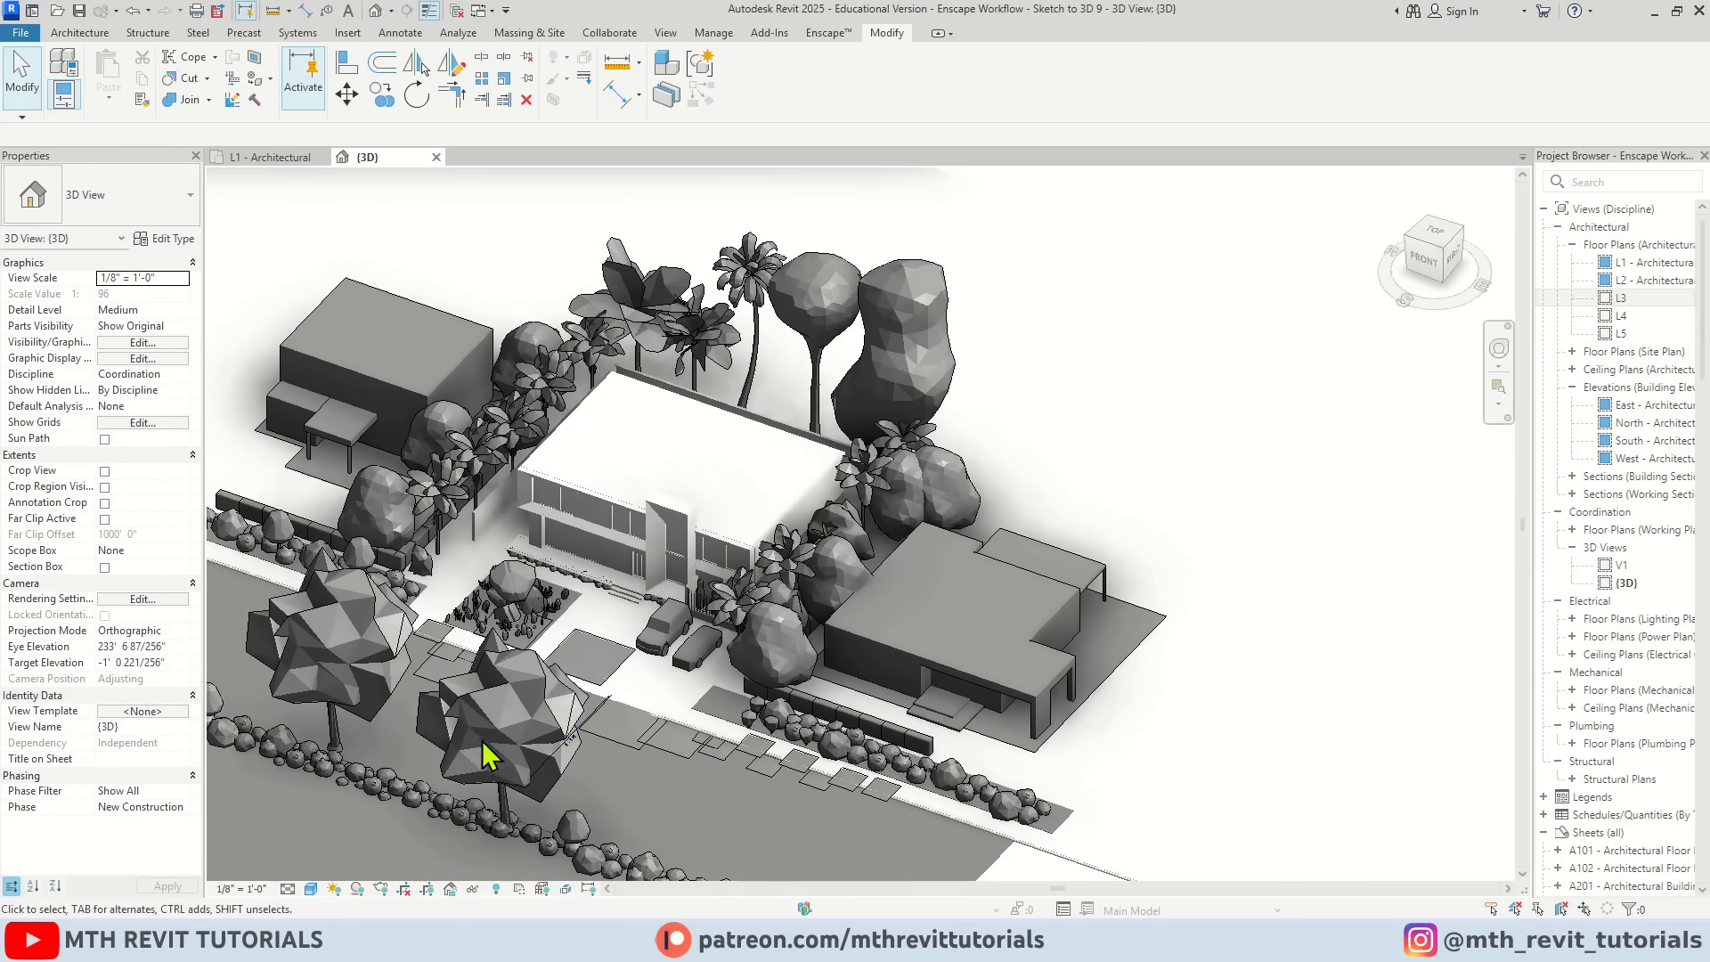
pyautogui.scroll(1, 599, 699)
pyautogui.scroll(4, 622, 699)
pyautogui.moveTo(563, 944)
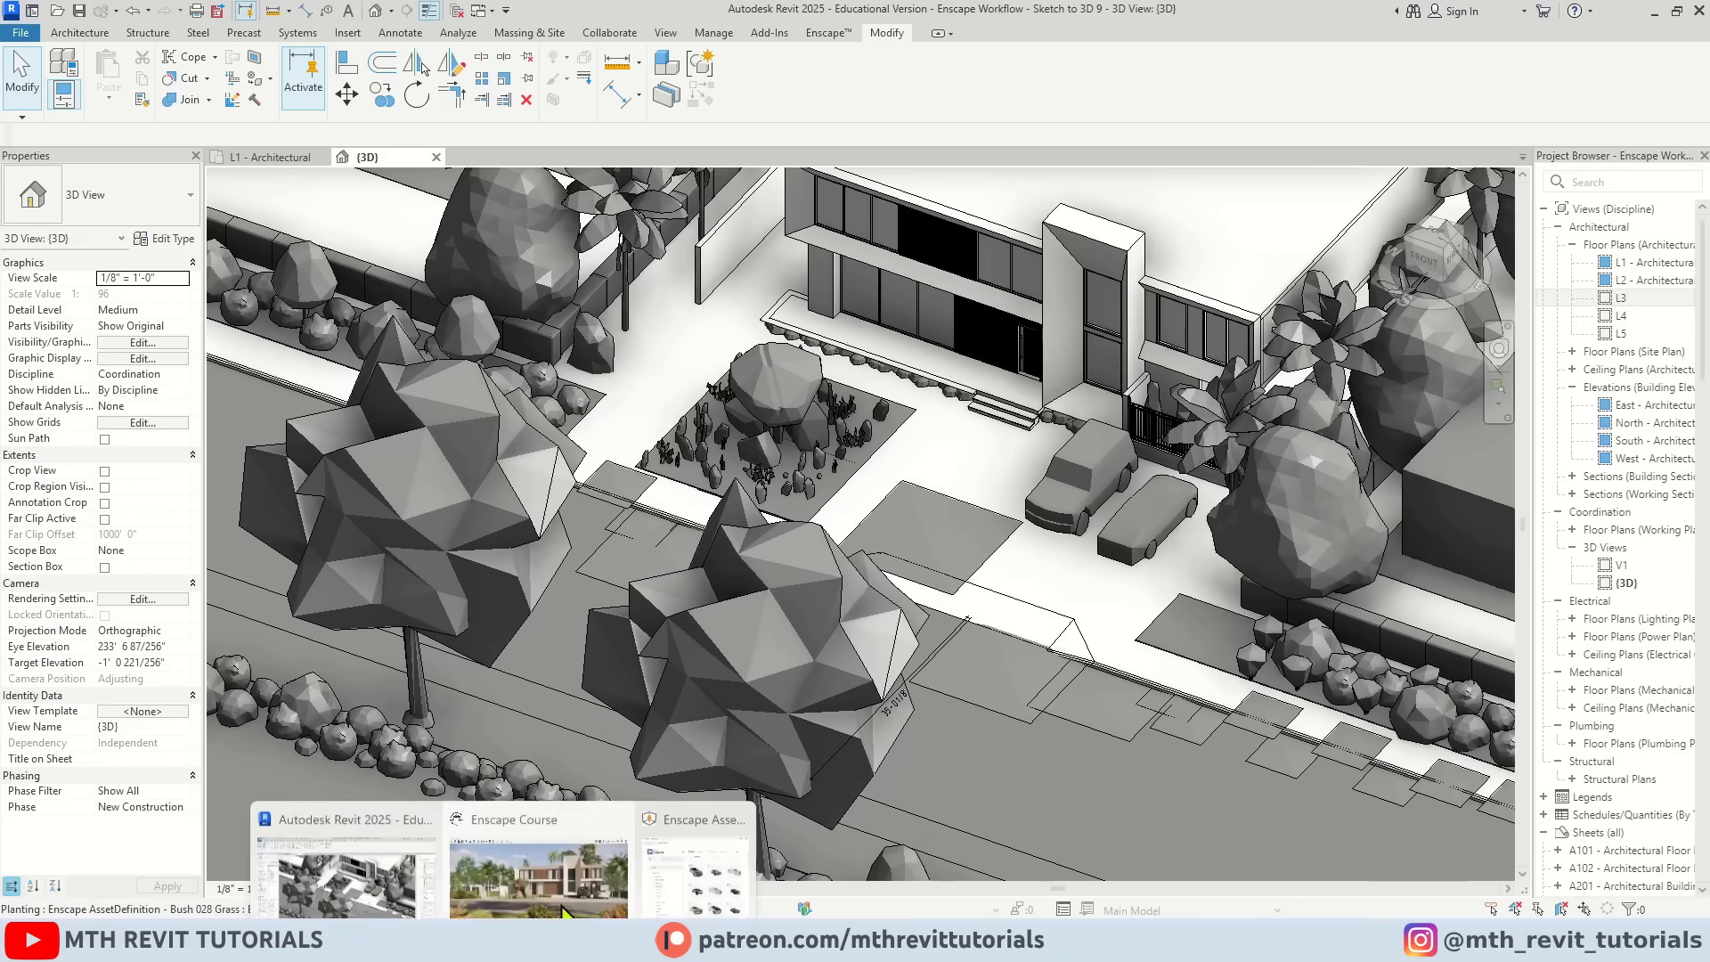
pyautogui.click(563, 908)
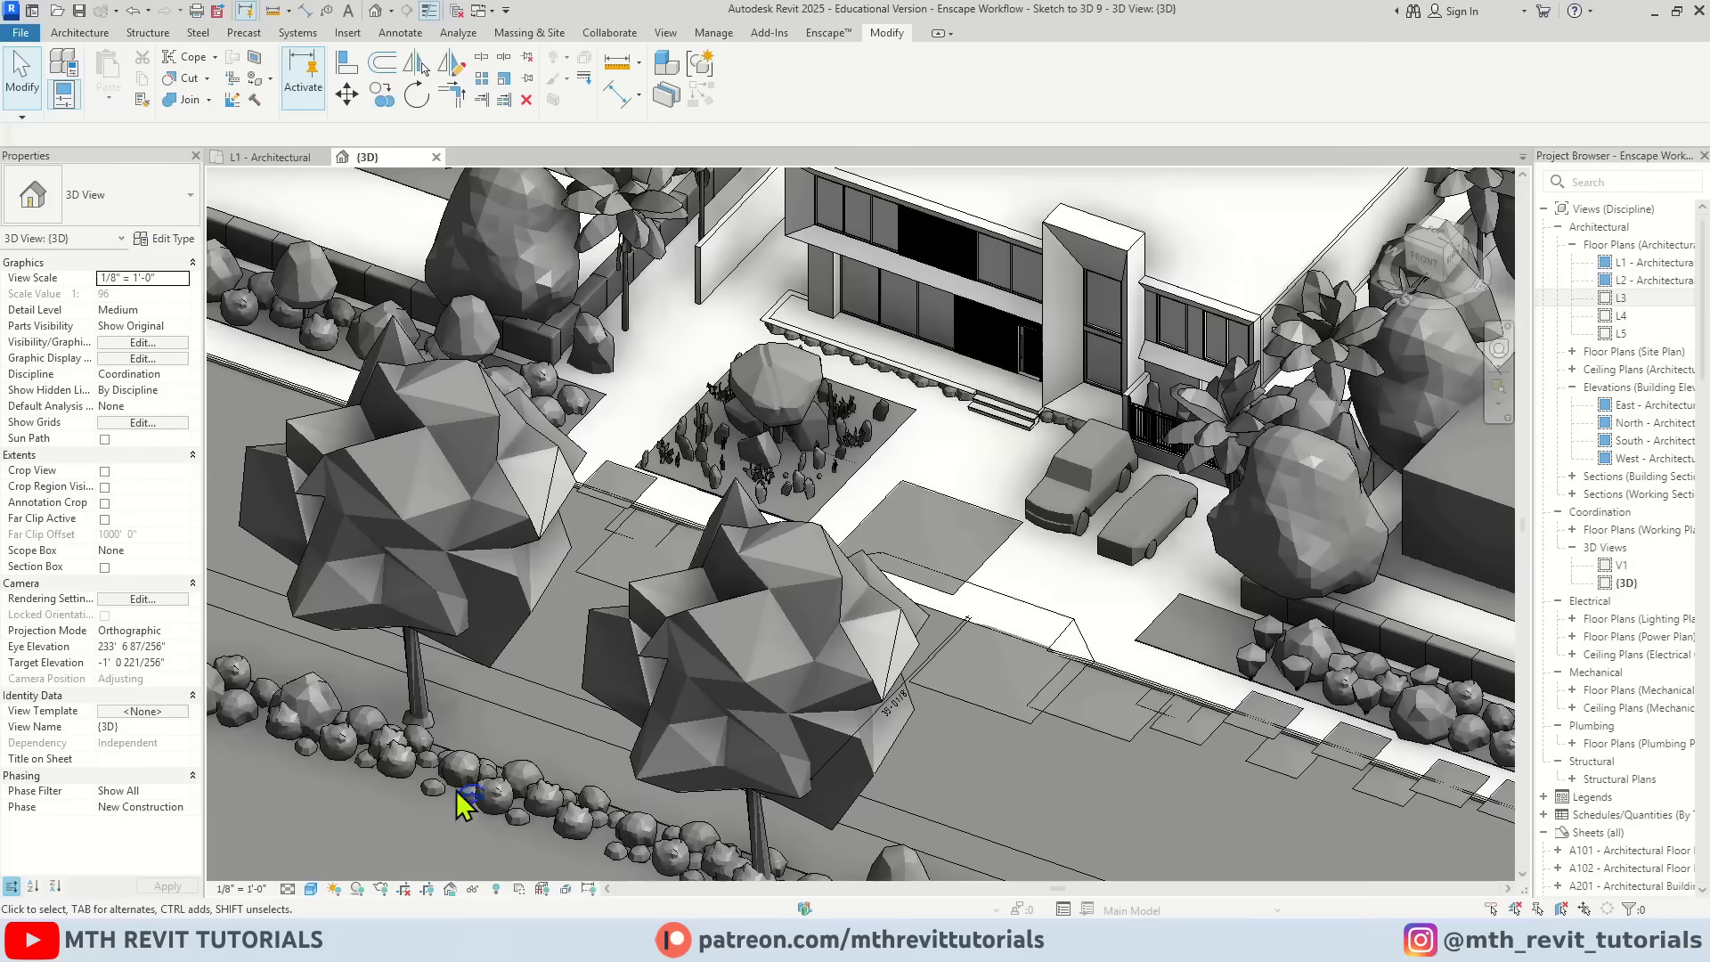
# Step: Select the two parked cars on the driveway in the Revit 3D view to inspect them
pyautogui.scroll(-2, 926, 573)
pyautogui.scroll(3, 926, 573)
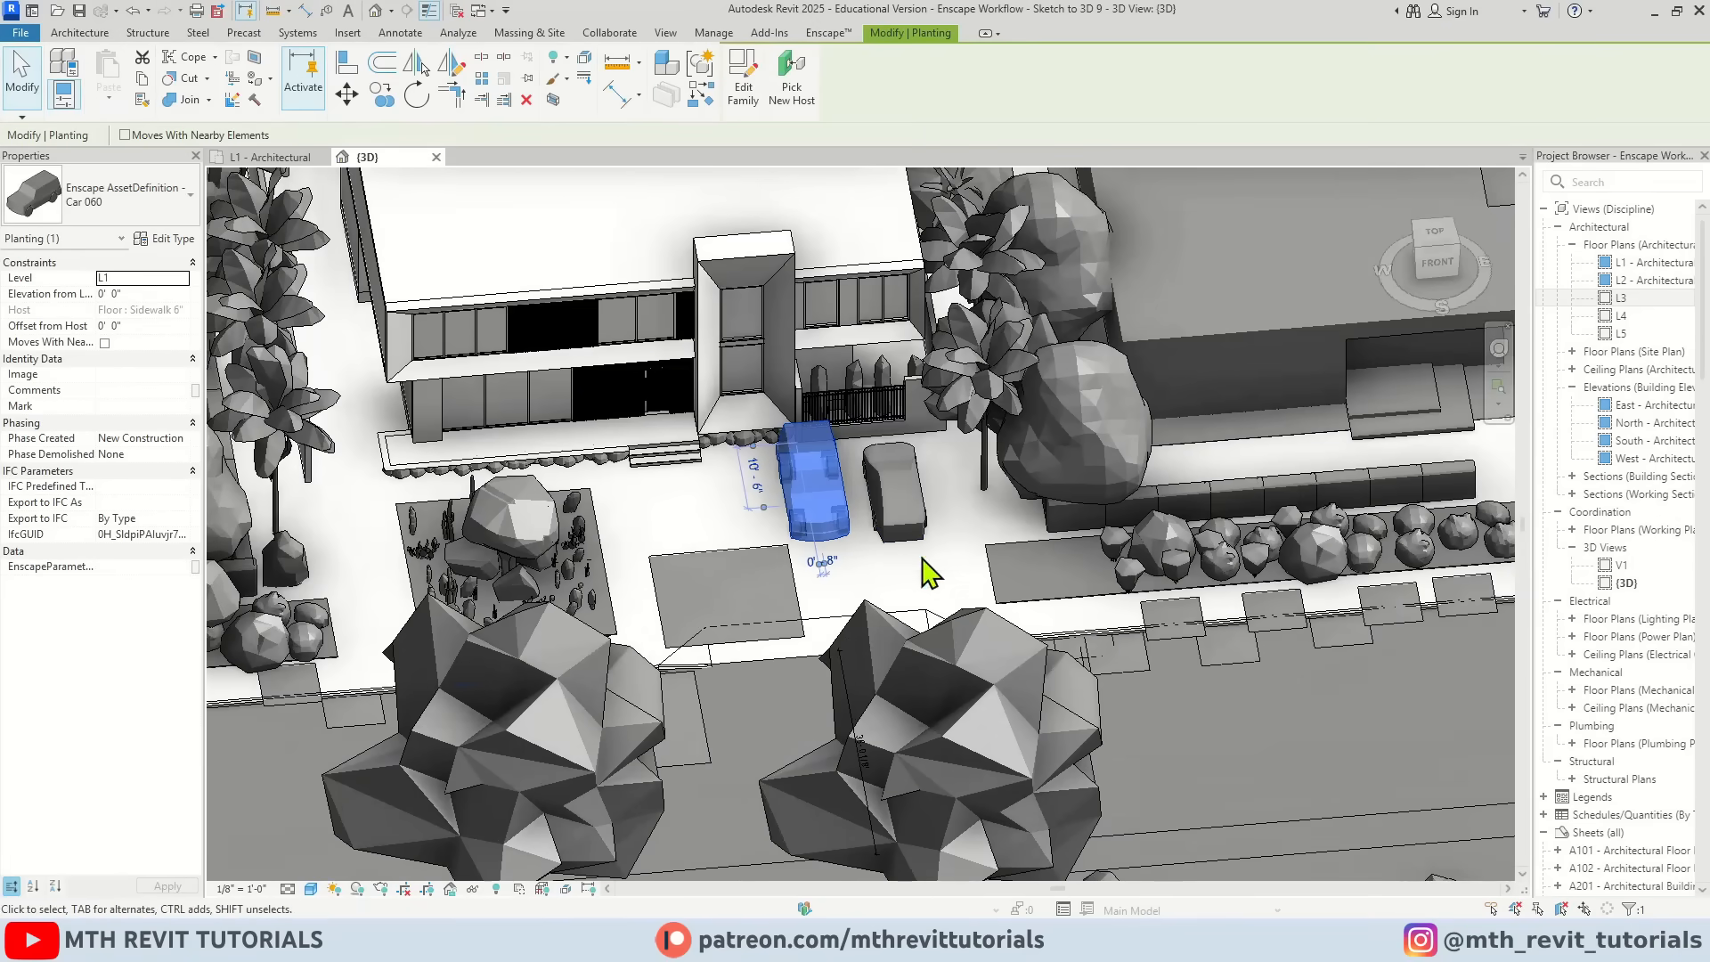
pyautogui.scroll(4, 944, 587)
pyautogui.keyDown('ctrl'); pyautogui.click(960, 488); pyautogui.keyUp('ctrl')
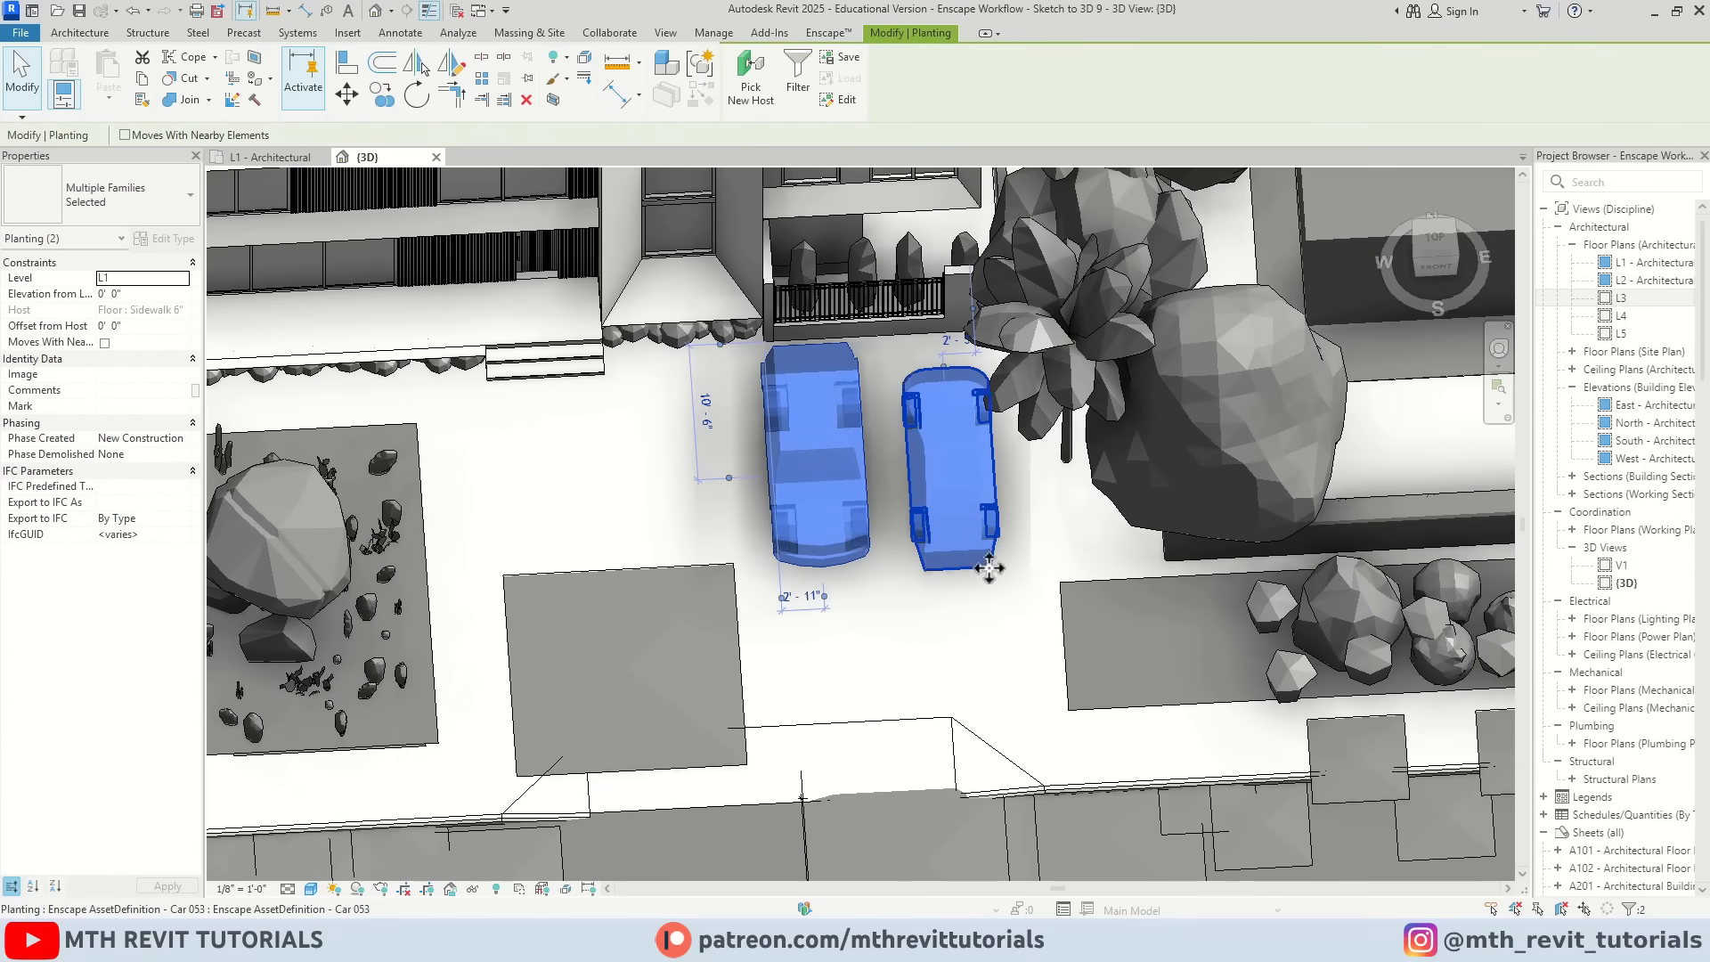
pyautogui.click(989, 568)
pyautogui.click(1023, 611)
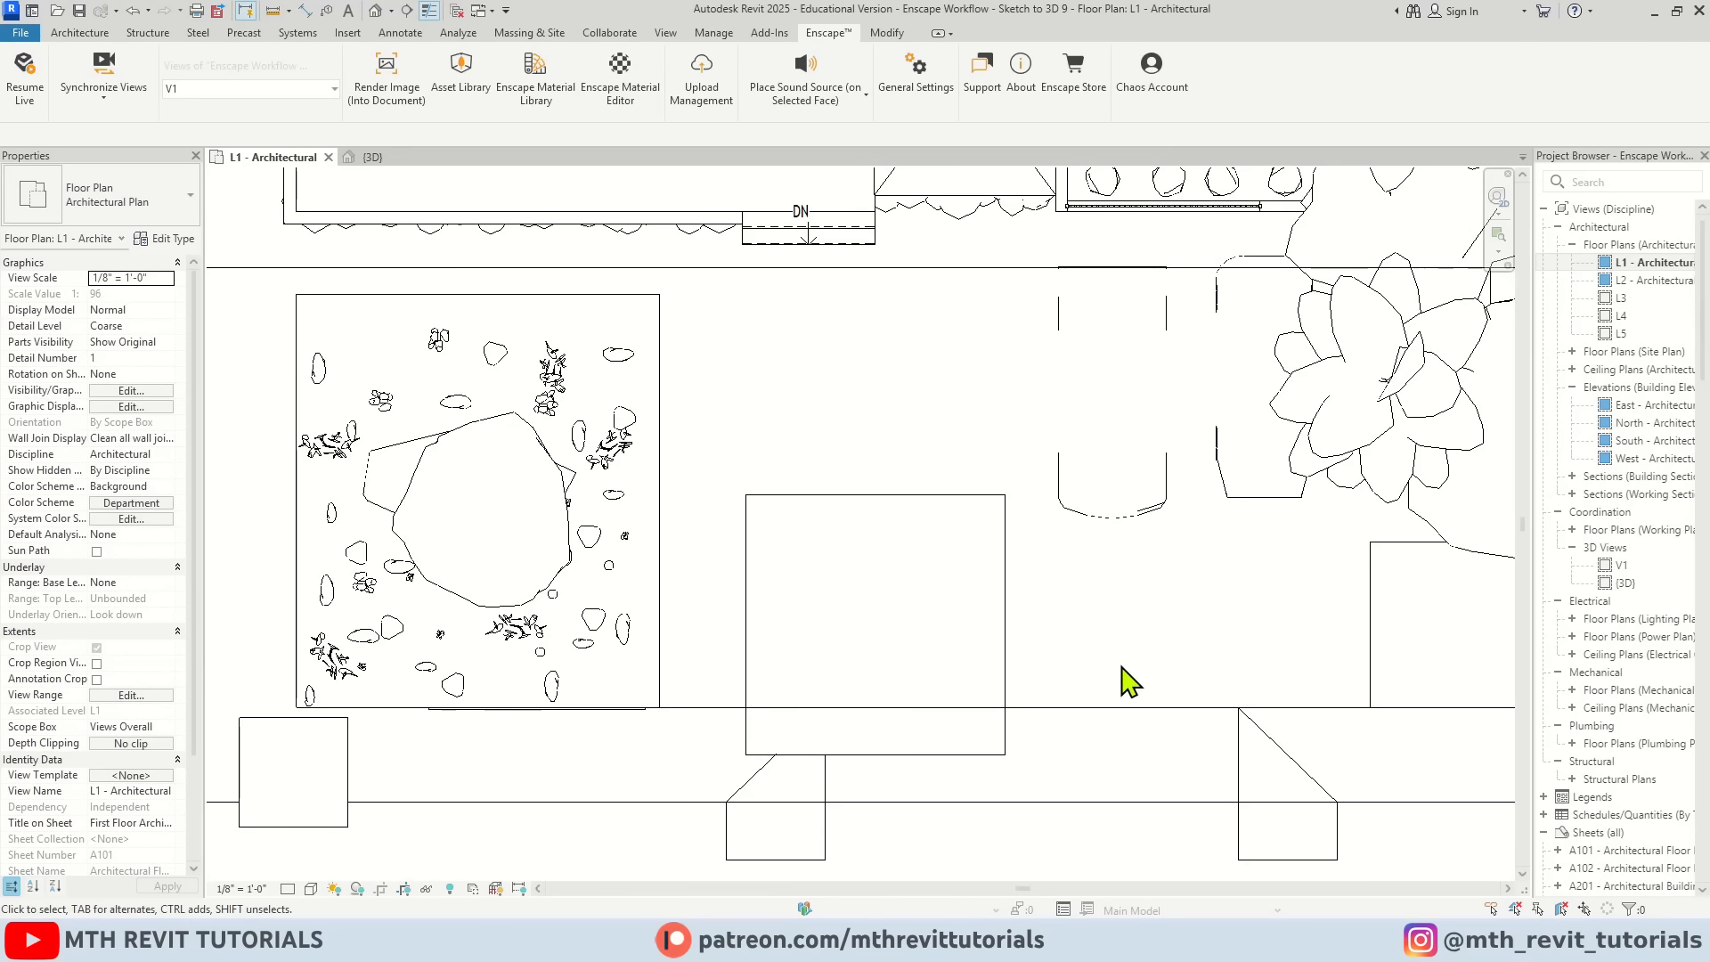
# Step: From the L1 - Architectural floor plan, open the Blocks add-in and search its collections for "lighting"
pyautogui.click(770, 33)
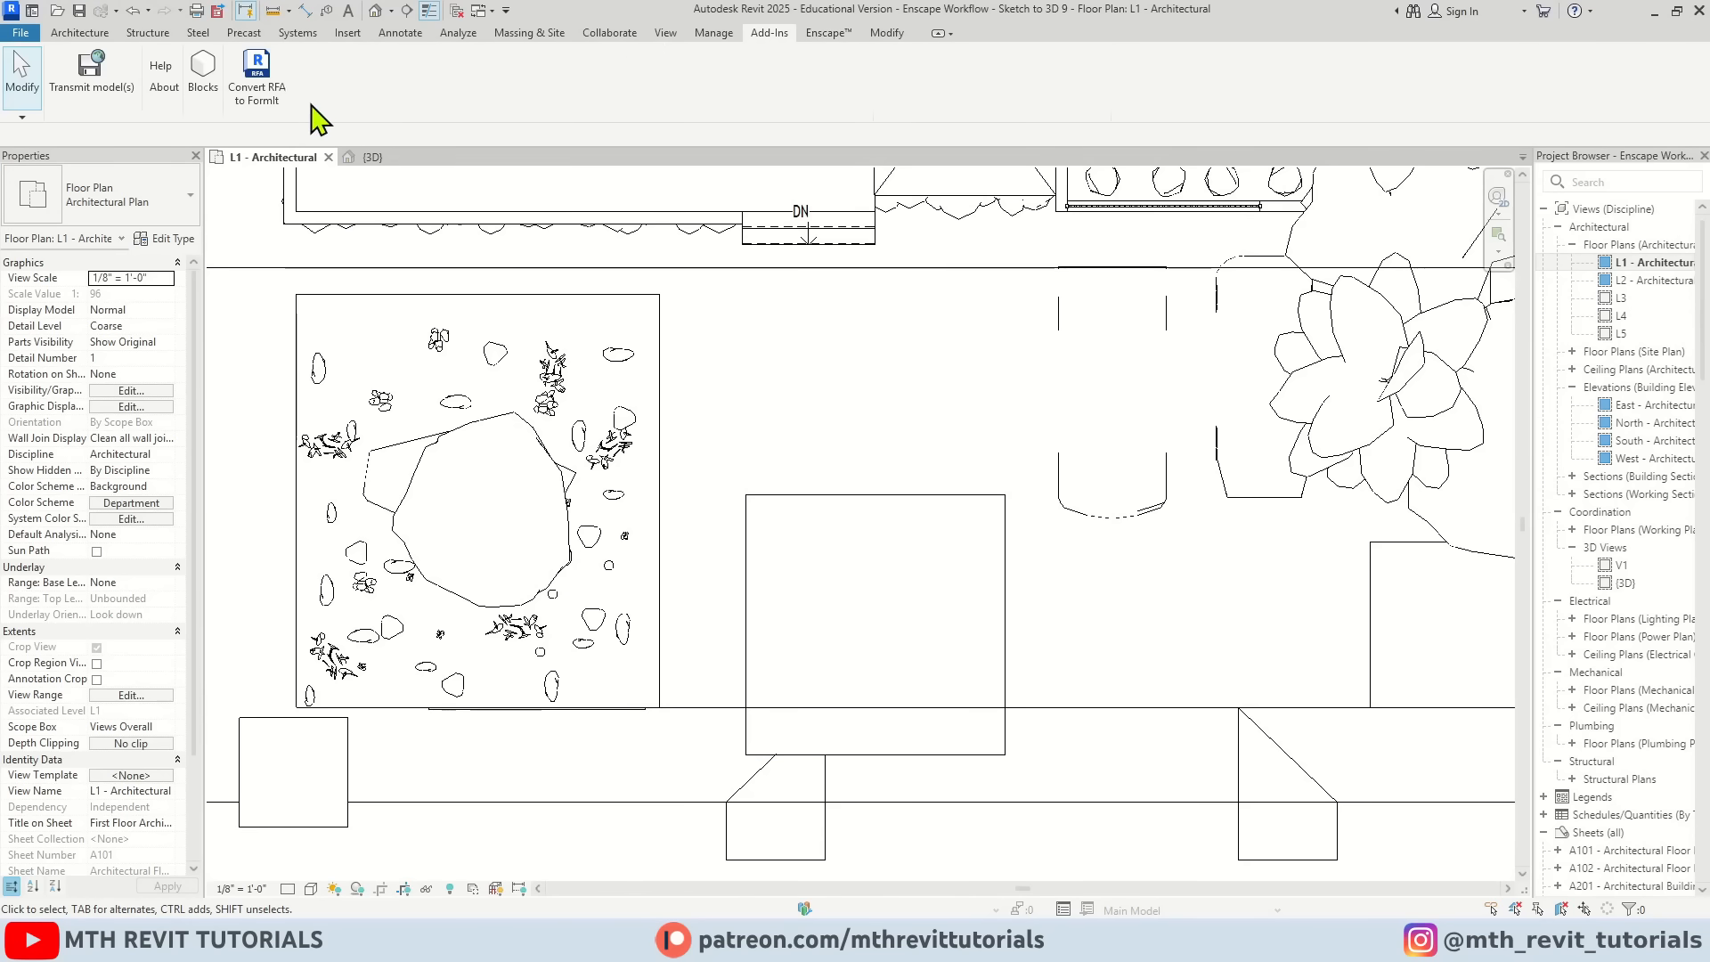
pyautogui.click(203, 66)
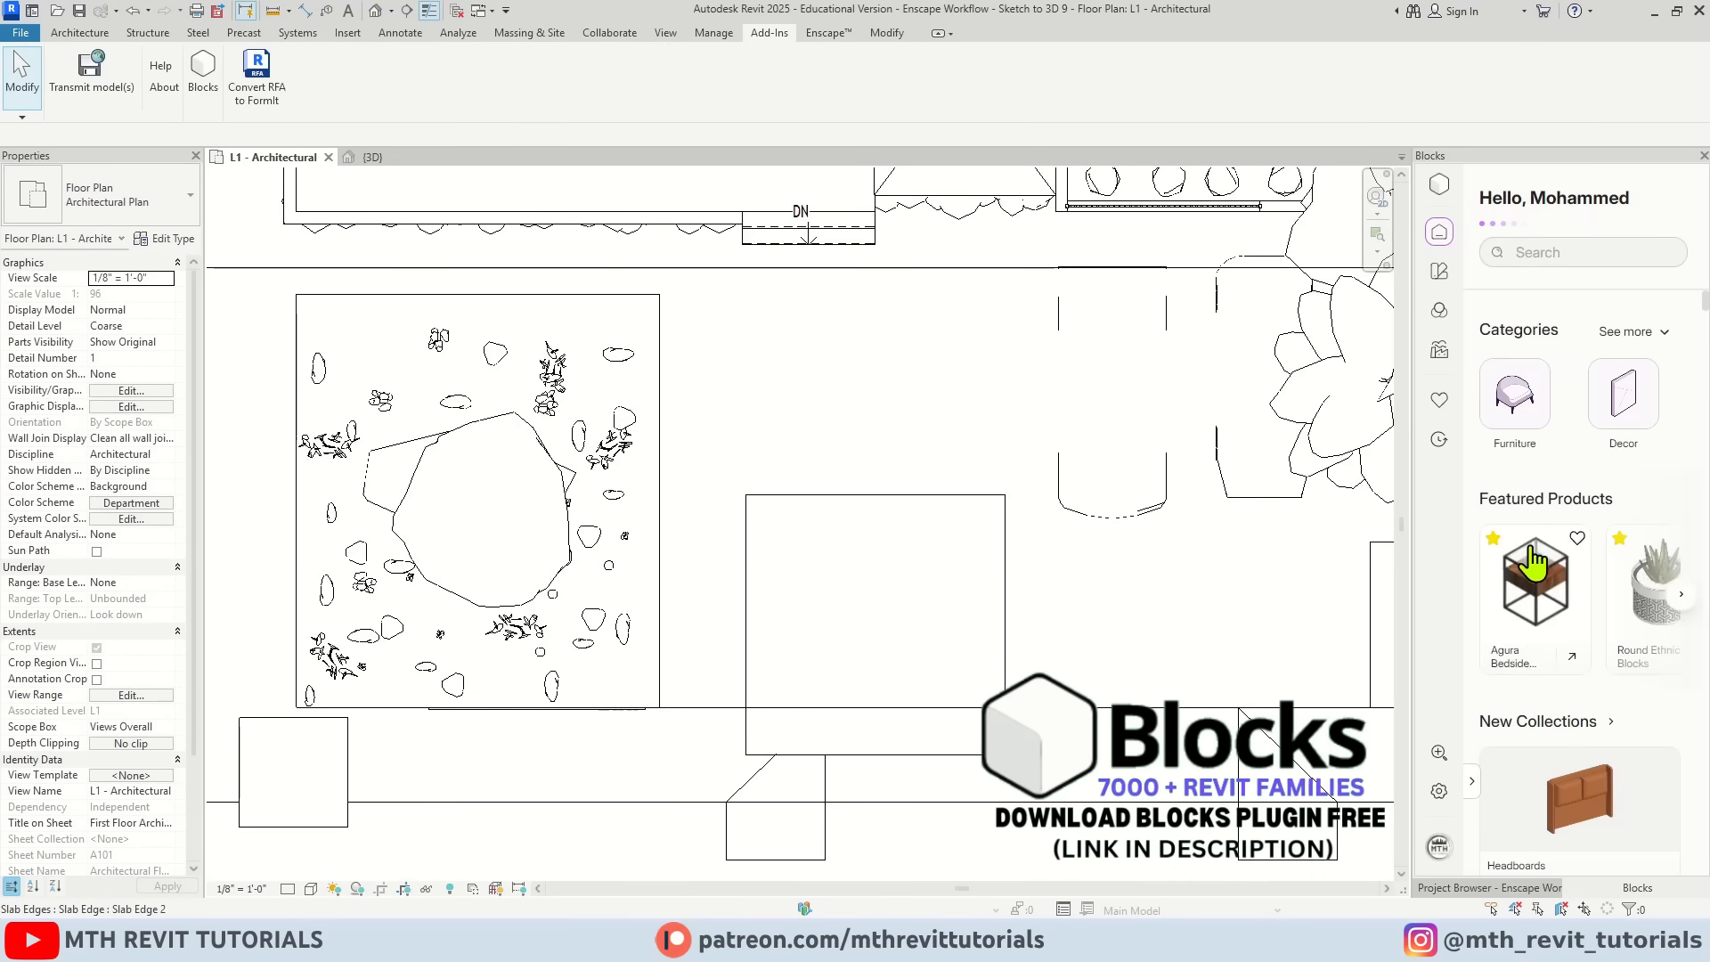
pyautogui.scroll(-4, 1533, 561)
pyautogui.scroll(4, 1513, 552)
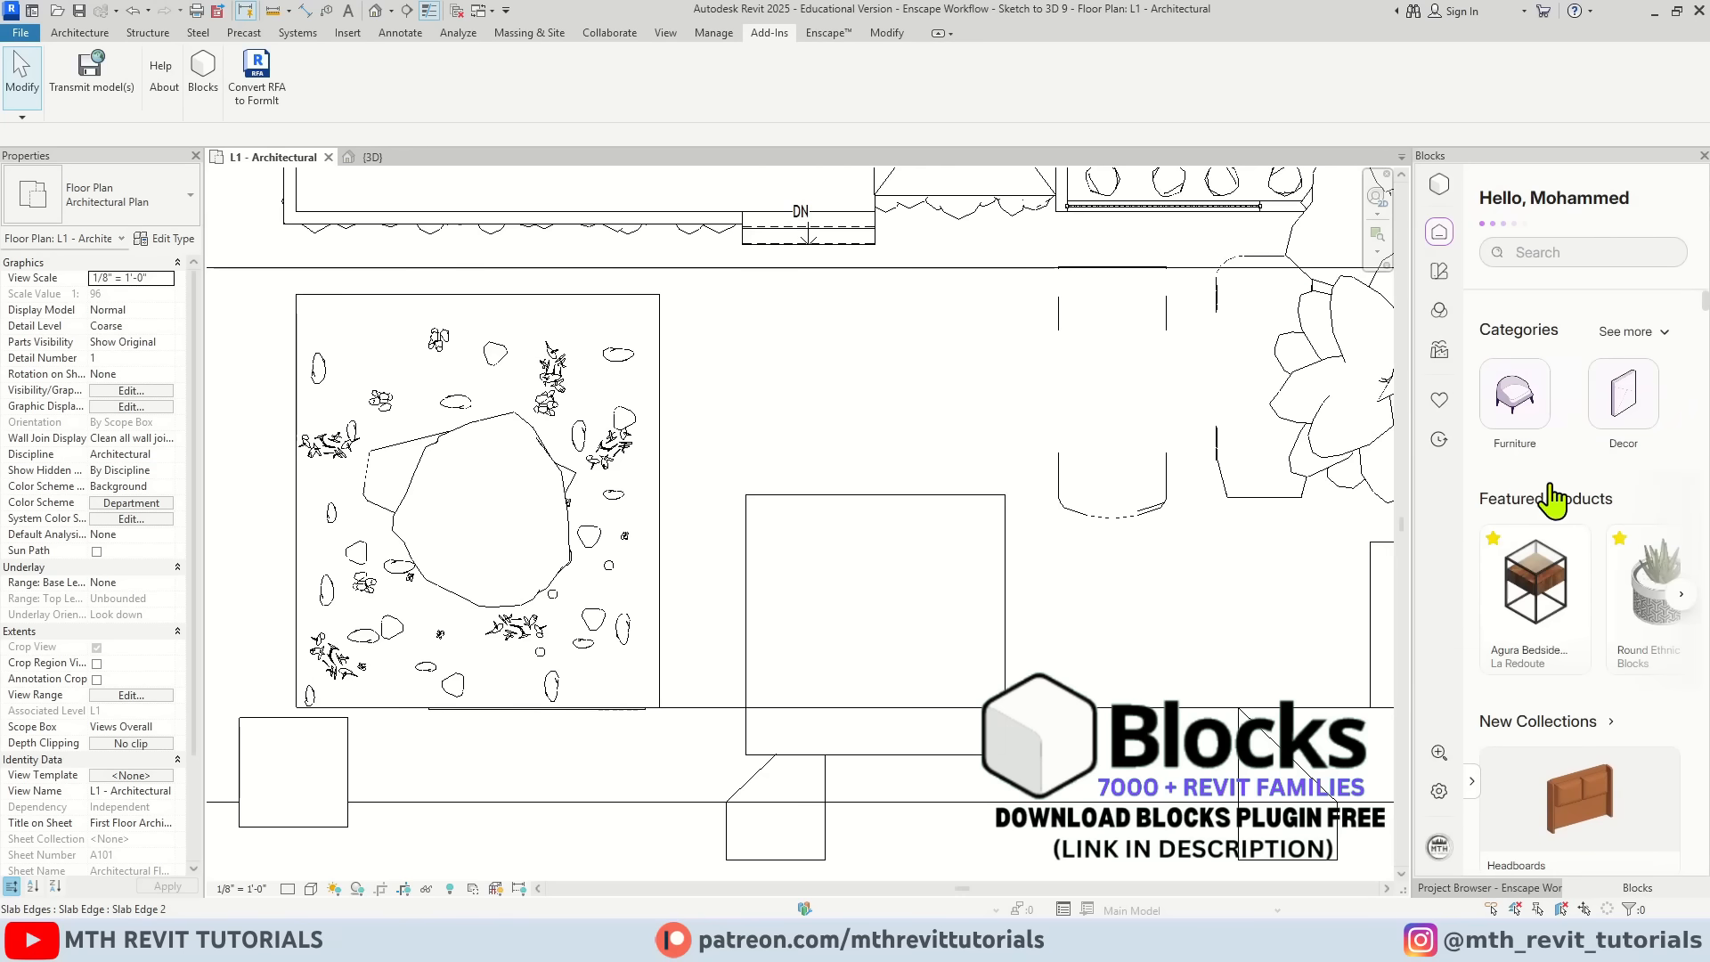
pyautogui.click(1439, 271)
pyautogui.write('lighting')
pyautogui.press('Return')
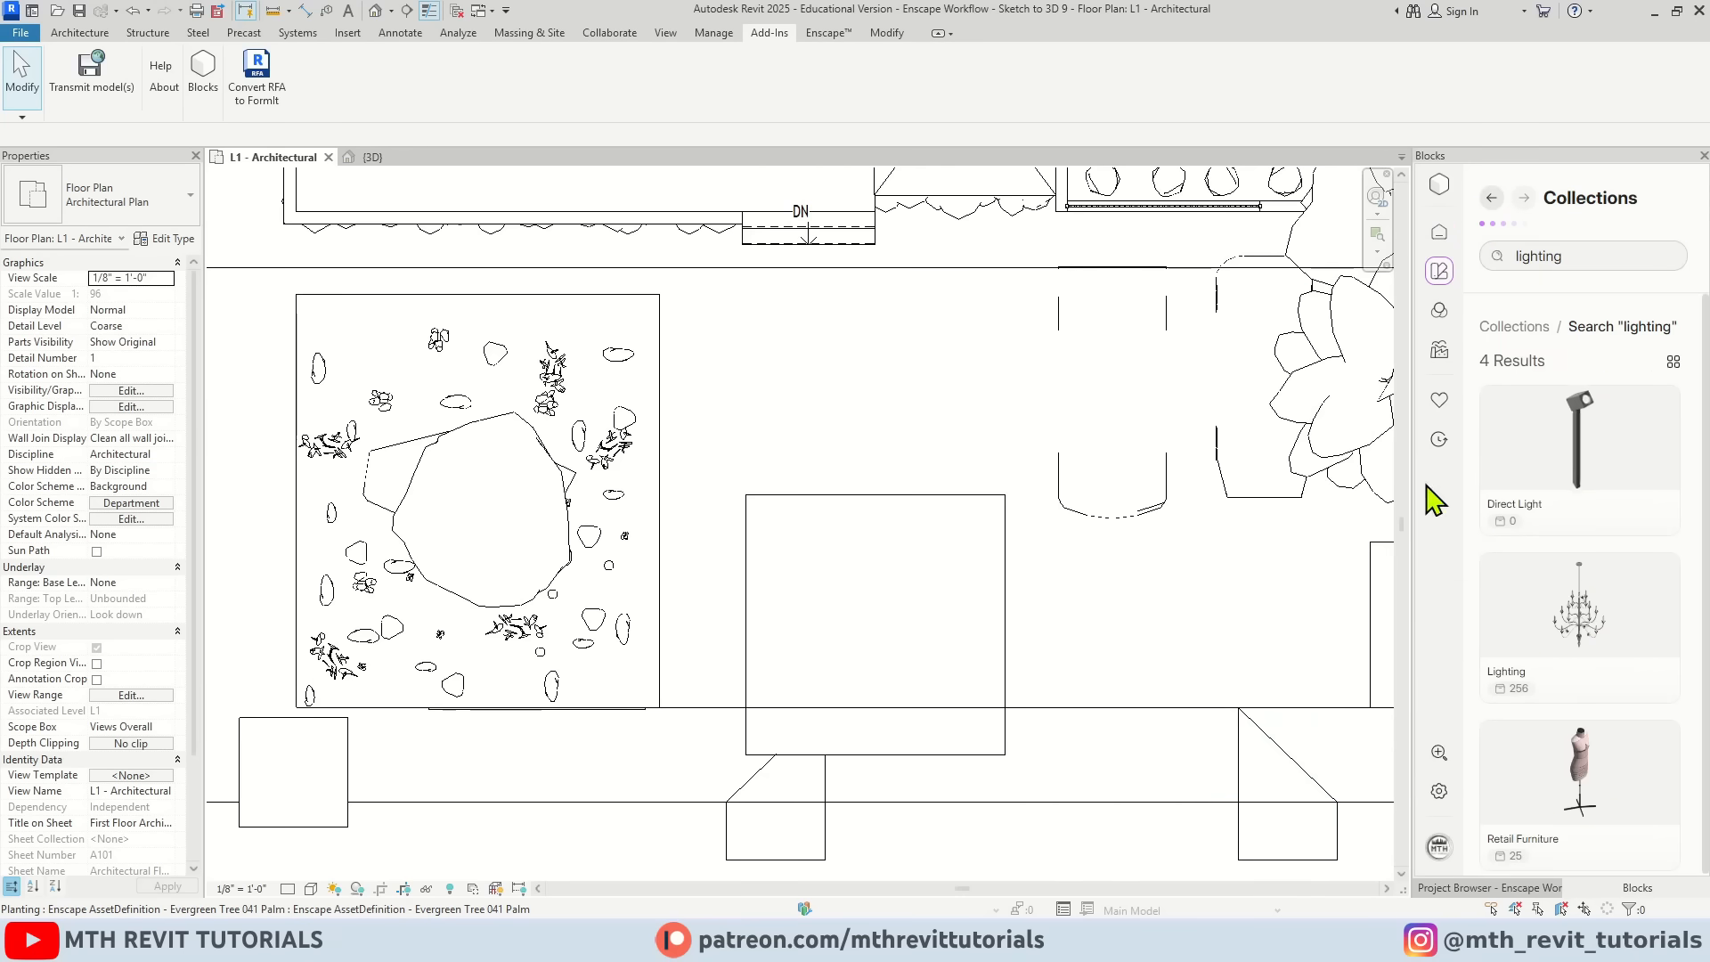
# Step: Place a Matera Bollard from the Lighting collection at the lawn's lower-right corner, about 8" and 1' 2" from the edges
pyautogui.moveTo(1410, 483); pyautogui.dragTo(1359, 485)
pyautogui.click(1629, 469)
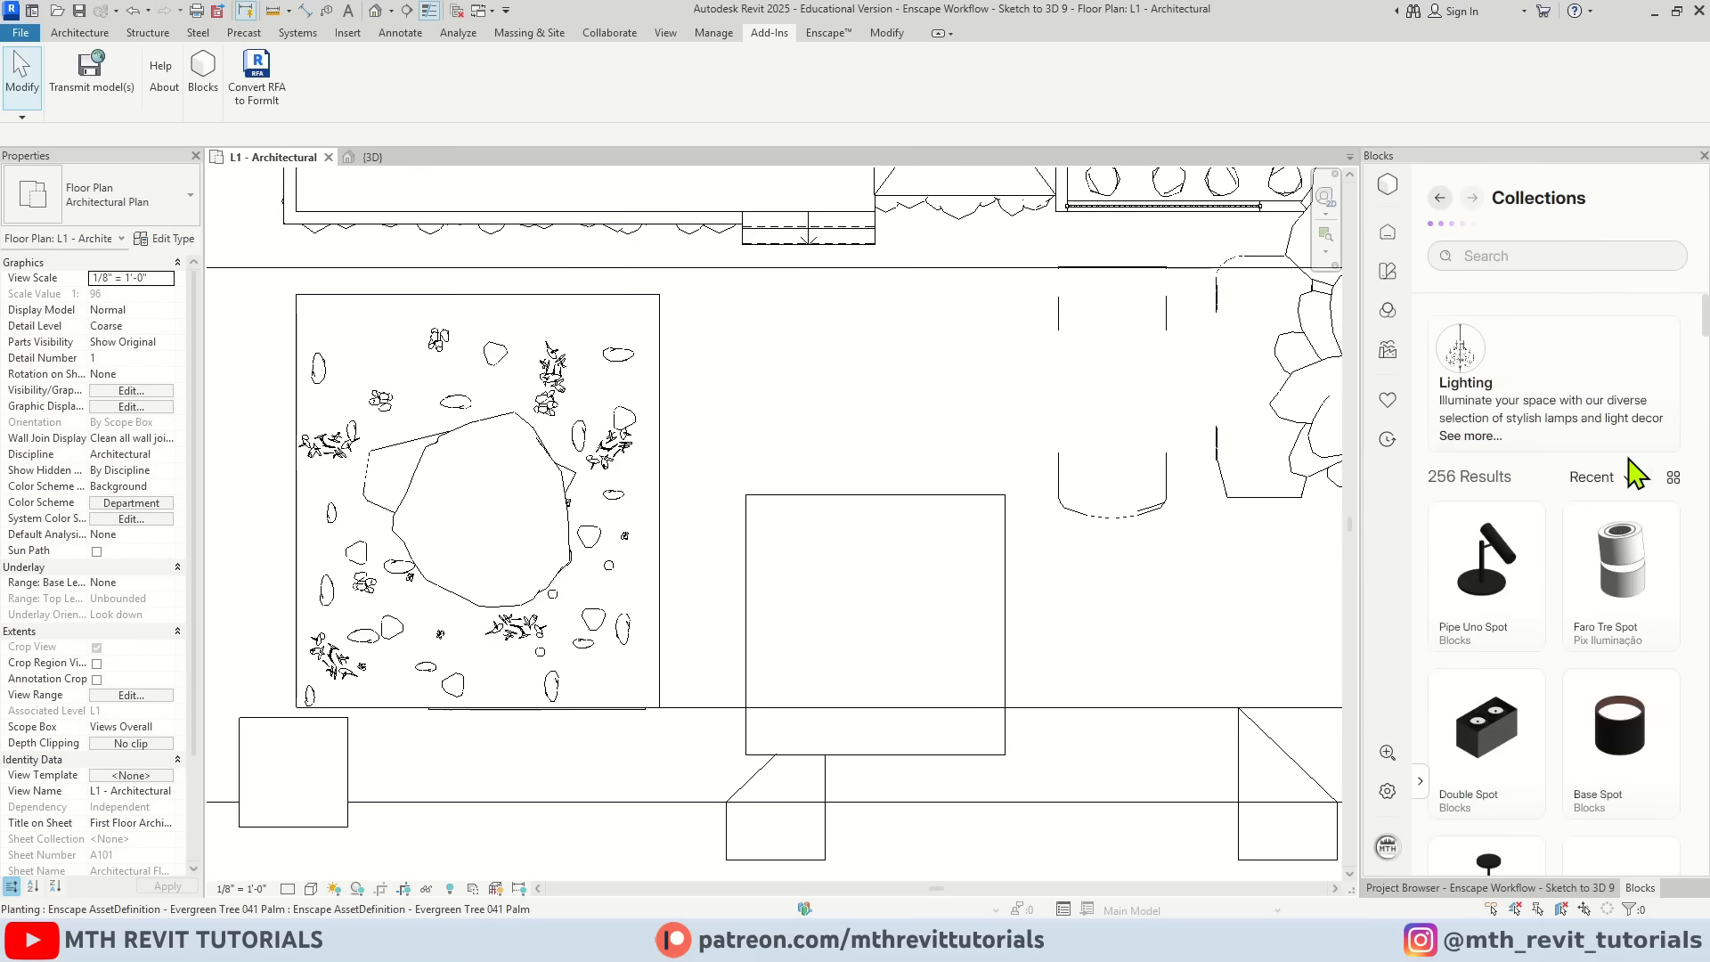
pyautogui.scroll(-5, 1511, 736)
pyautogui.click(1480, 662)
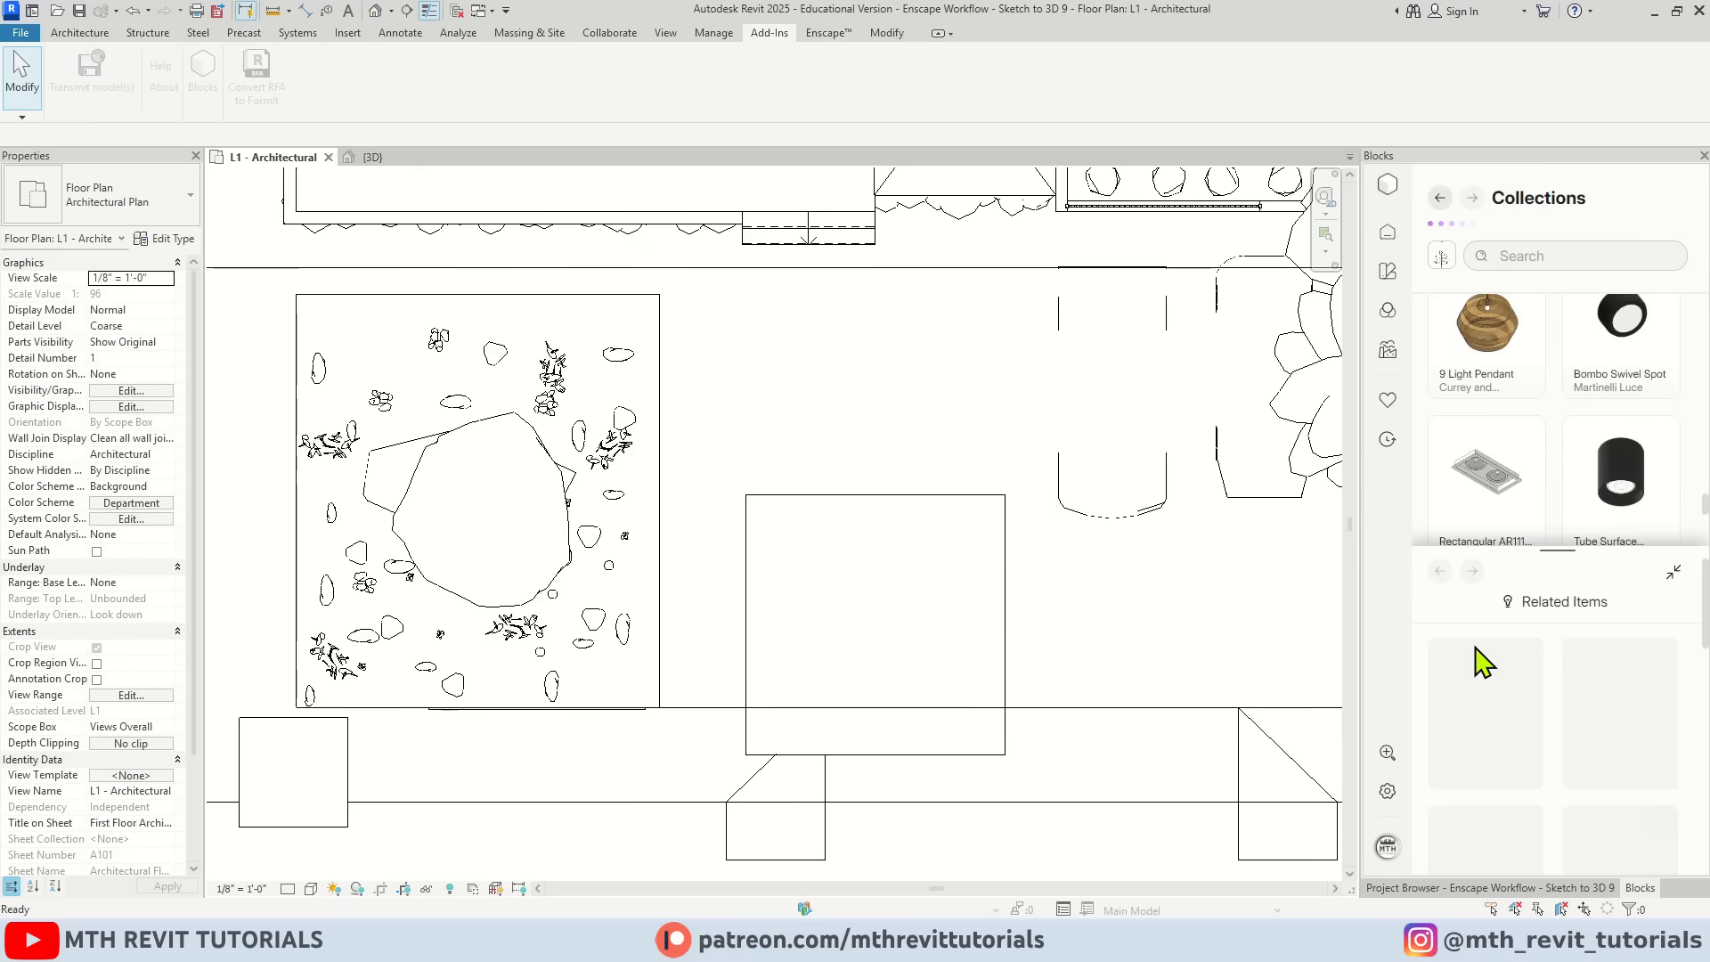
pyautogui.scroll(5, 611, 686)
pyautogui.click(741, 686)
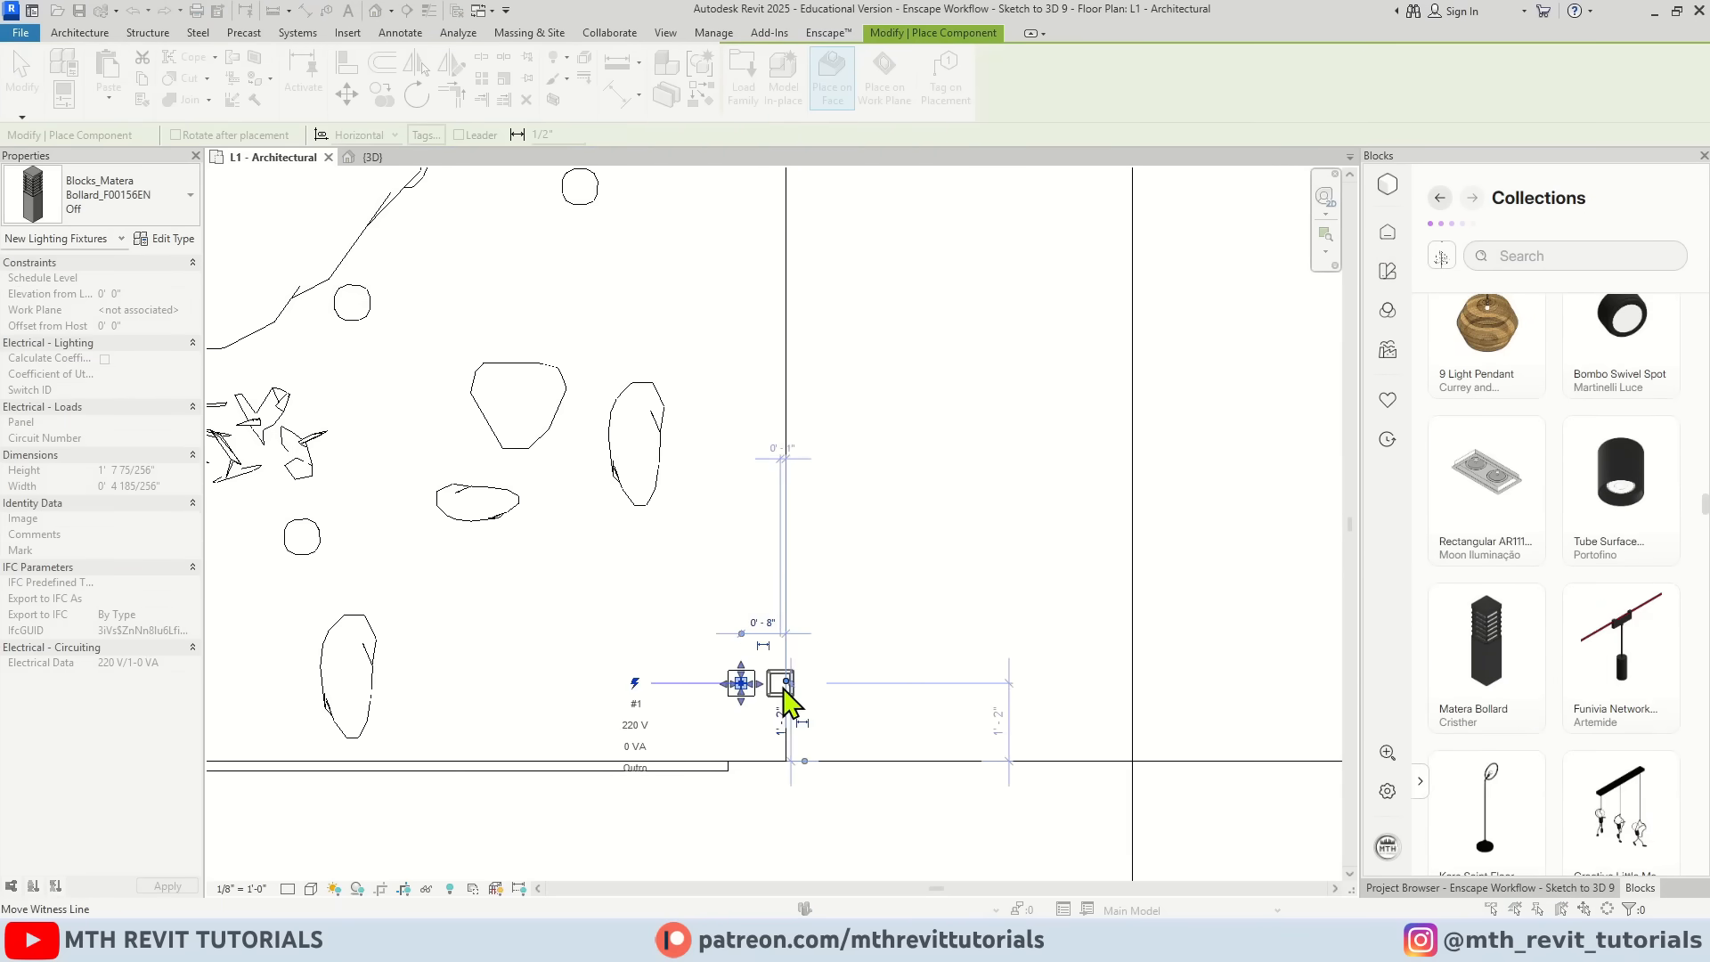
# Step: Array the bollard along the lawn's right edge up to its upper corner, with 5 items
pyautogui.press('a')
pyautogui.press('r')
pyautogui.click(741, 686)
pyautogui.scroll(-5, 755, 685)
pyautogui.scroll(1, 757, 393)
pyautogui.click(752, 366)
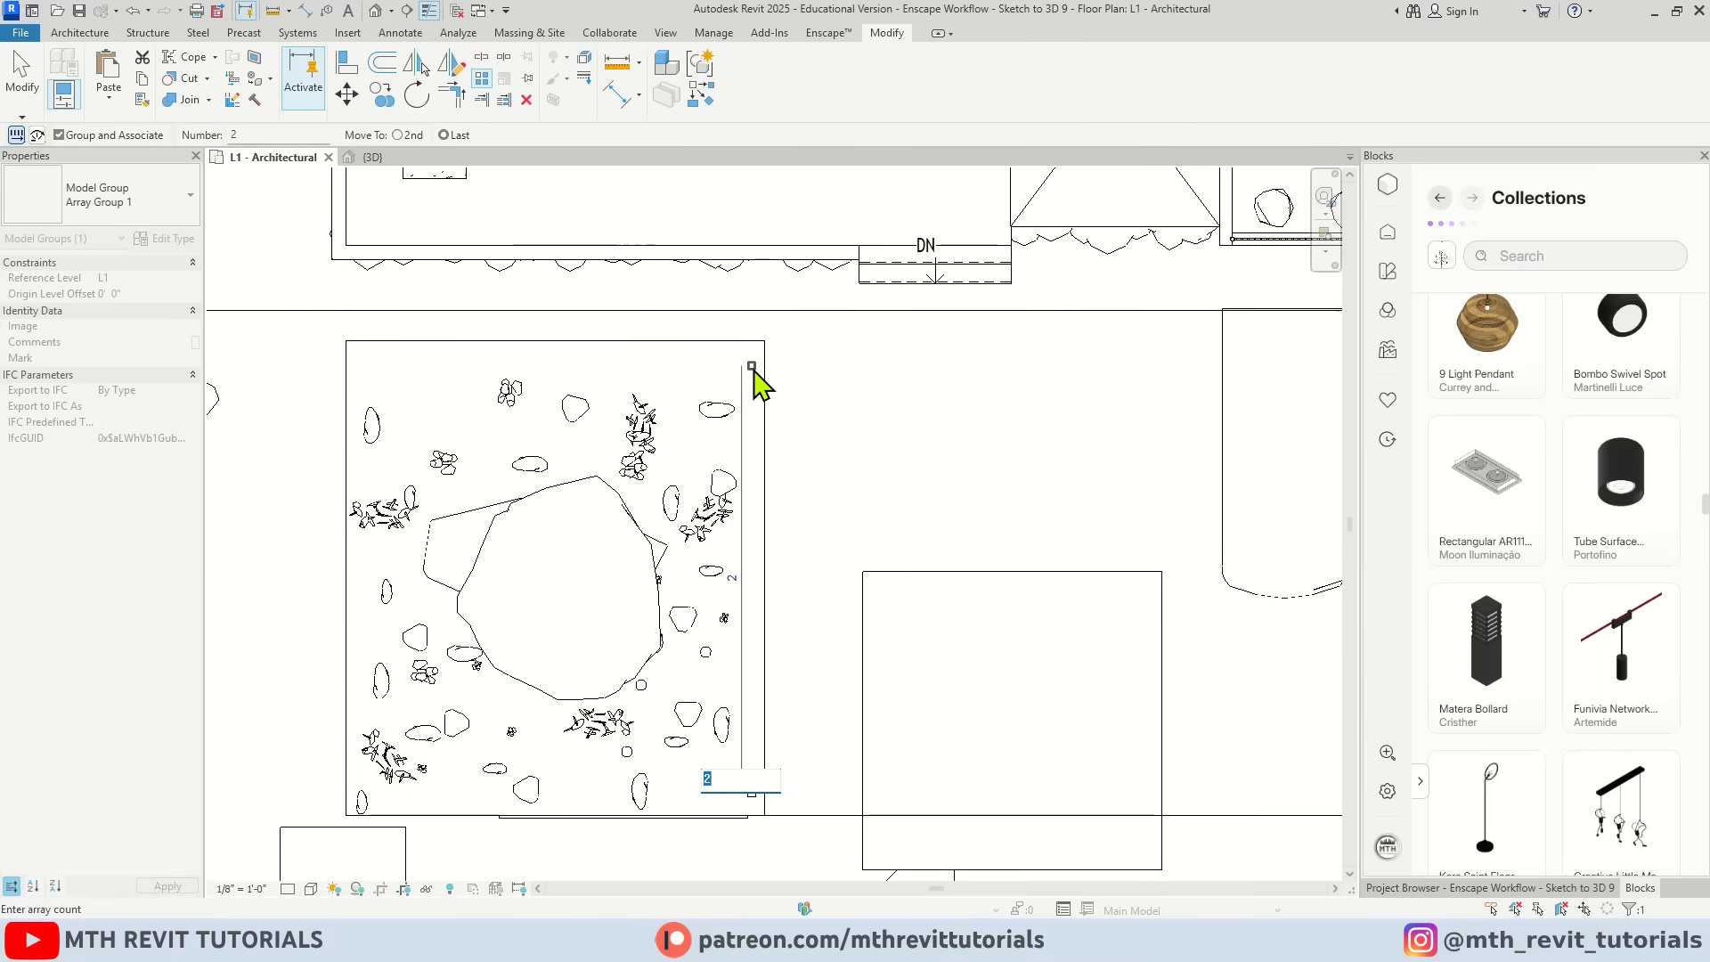
pyautogui.write('5')
pyautogui.press('Return')
# Step: Mirror the bollards to the opposite side about an axis through the lawn's midpoint and check both rows in 3D
pyautogui.click(741, 732)
pyautogui.press('d')
pyautogui.press('m')
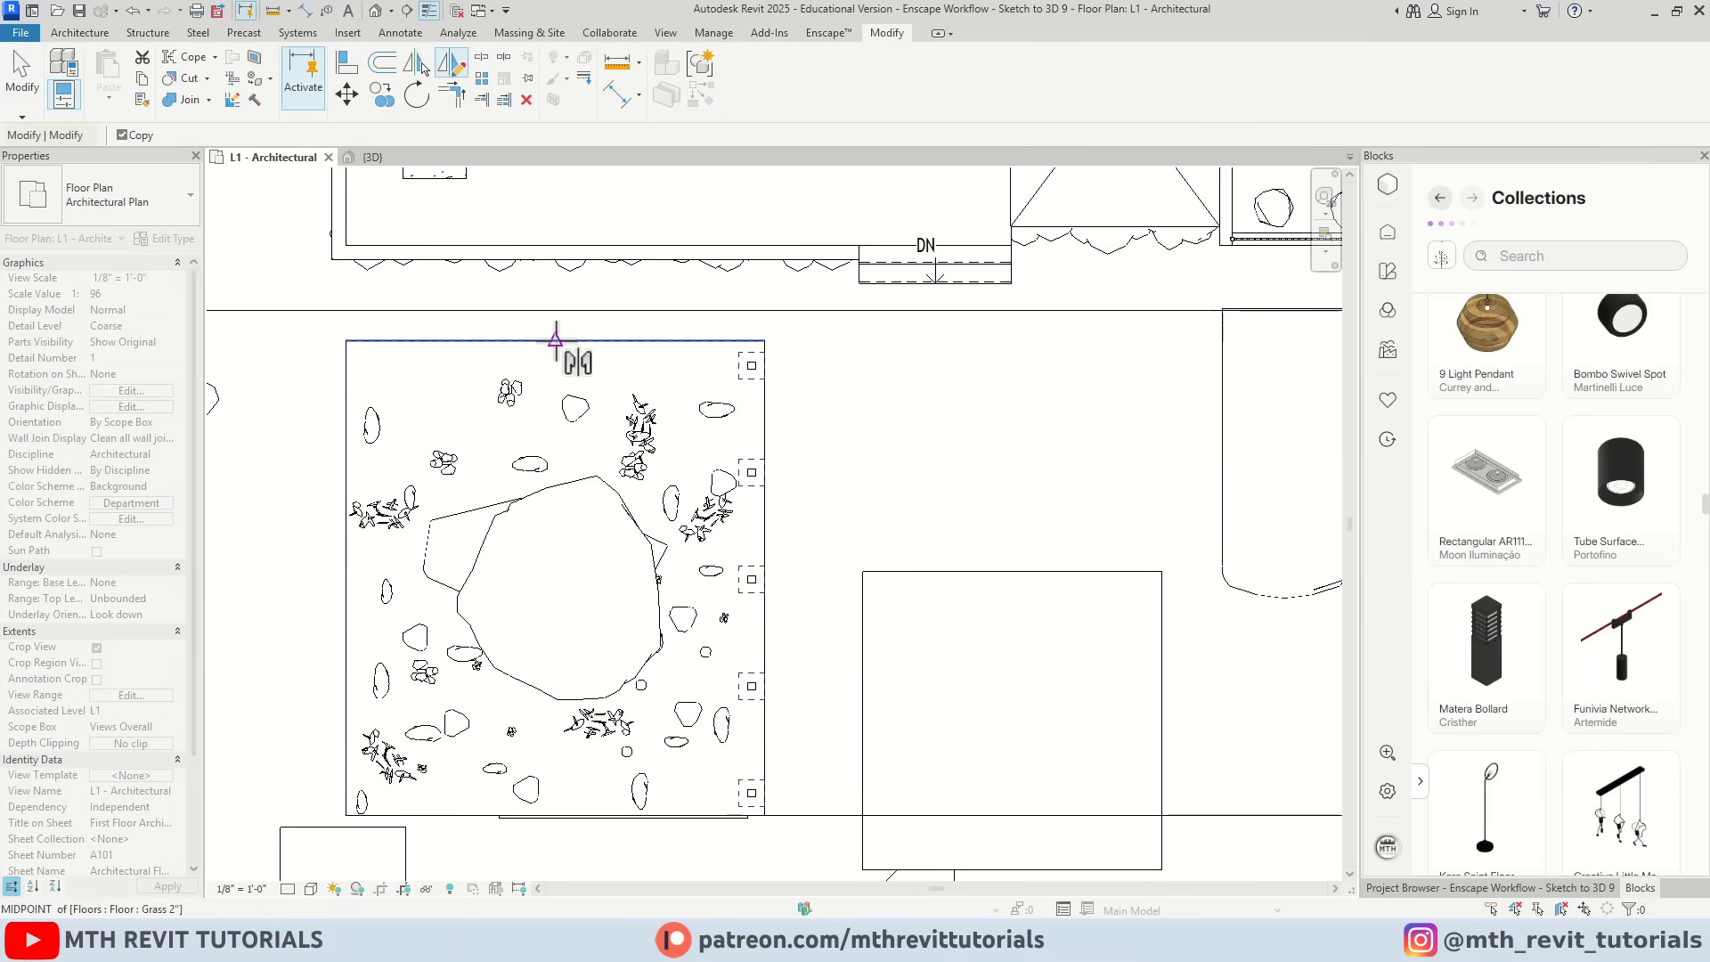
pyautogui.click(556, 340)
pyautogui.click(555, 445)
pyautogui.click(893, 471)
pyautogui.click(372, 158)
pyautogui.keyDown('shift'); pyautogui.moveTo(854, 712); pyautogui.dragTo(854, 603, button='middle'); pyautogui.keyUp('shift')
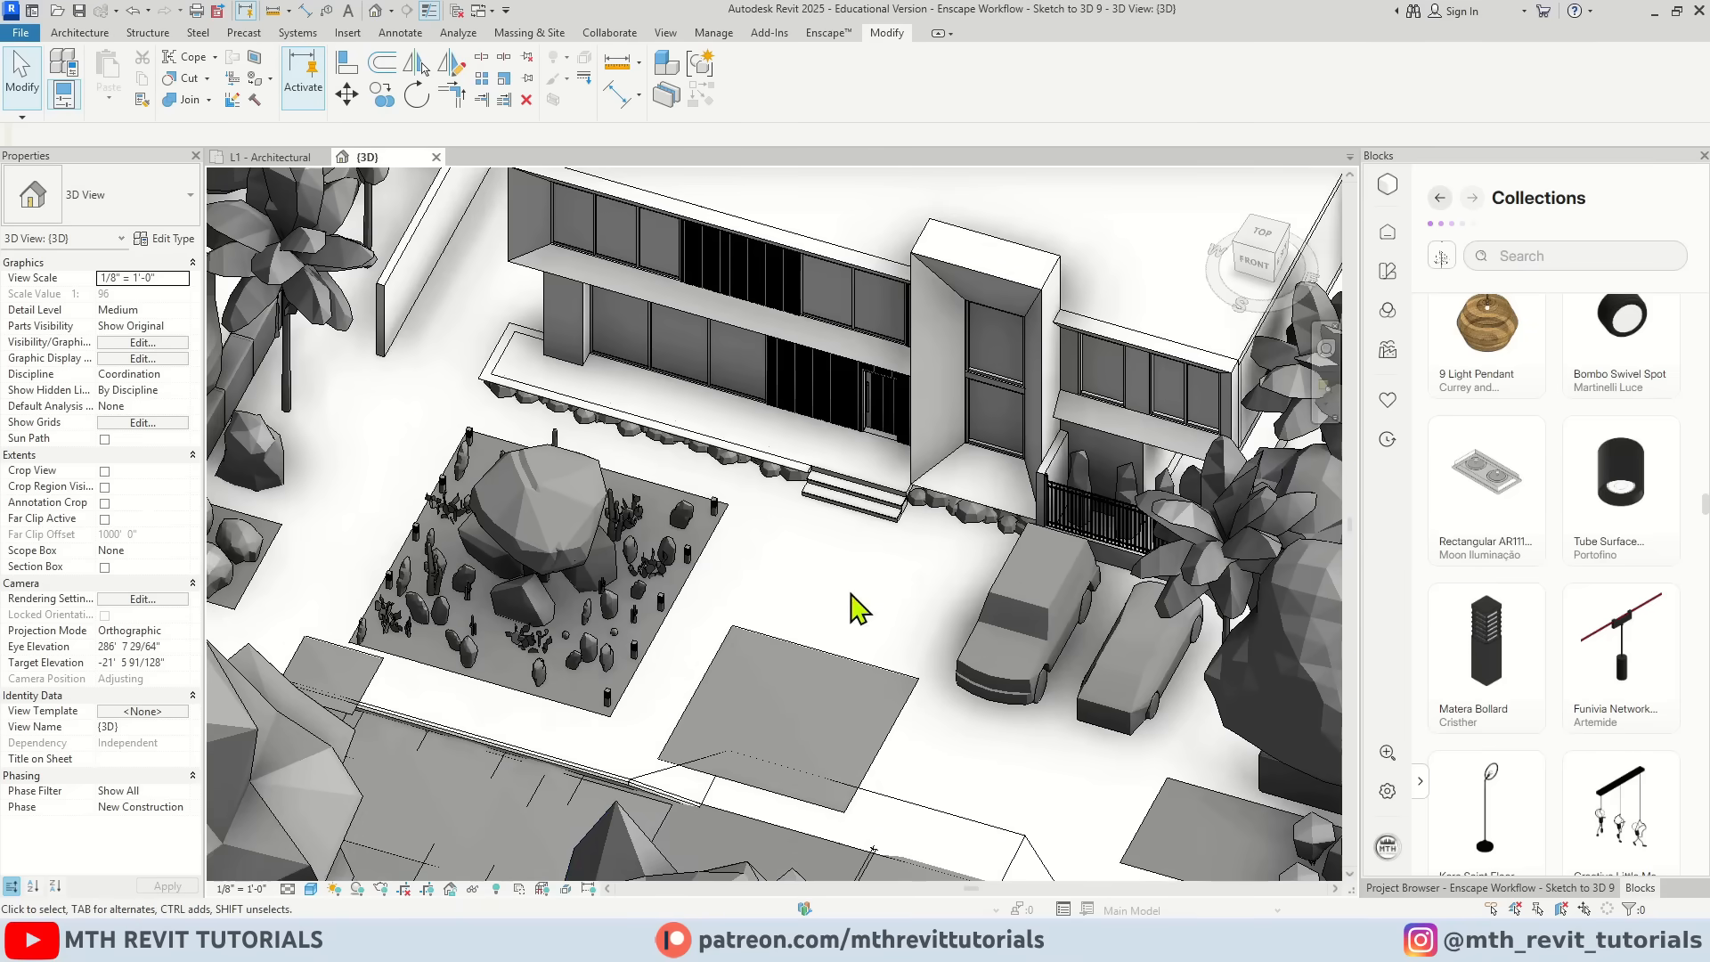
pyautogui.scroll(3, 899, 517)
# Step: Open the L1 - Architectural ceiling plan and then the L2 - Architectural ceiling plan
pyautogui.click(1481, 888)
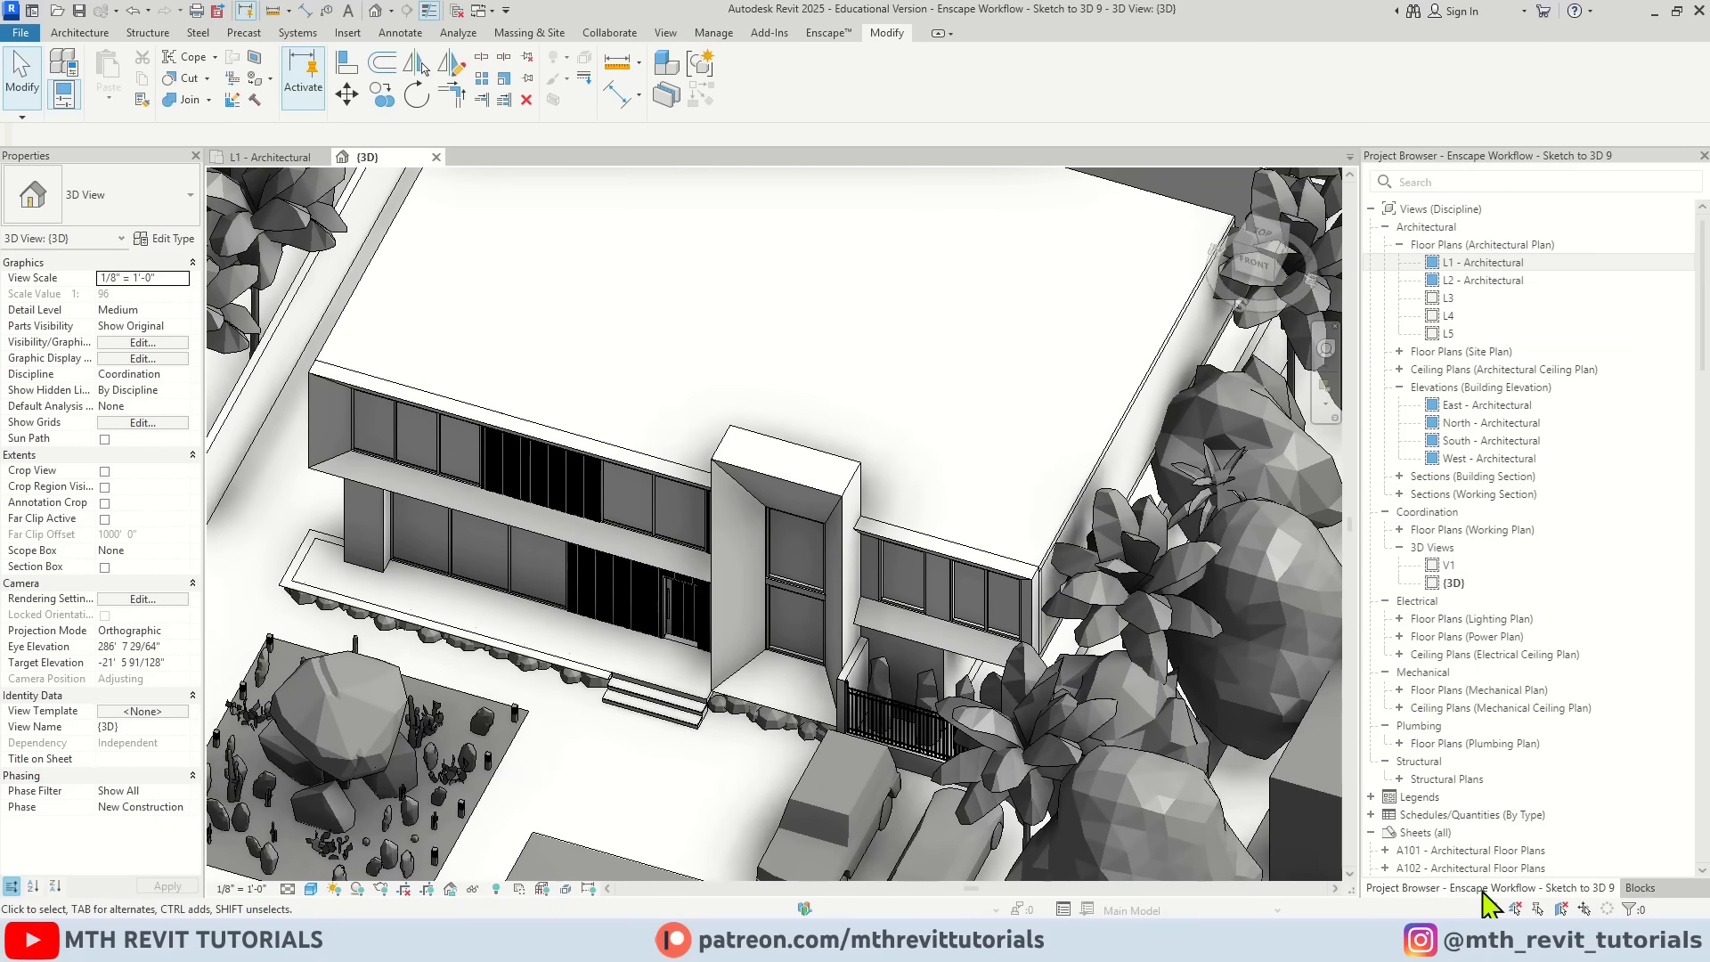
pyautogui.click(1399, 370)
pyautogui.doubleClick(1491, 388)
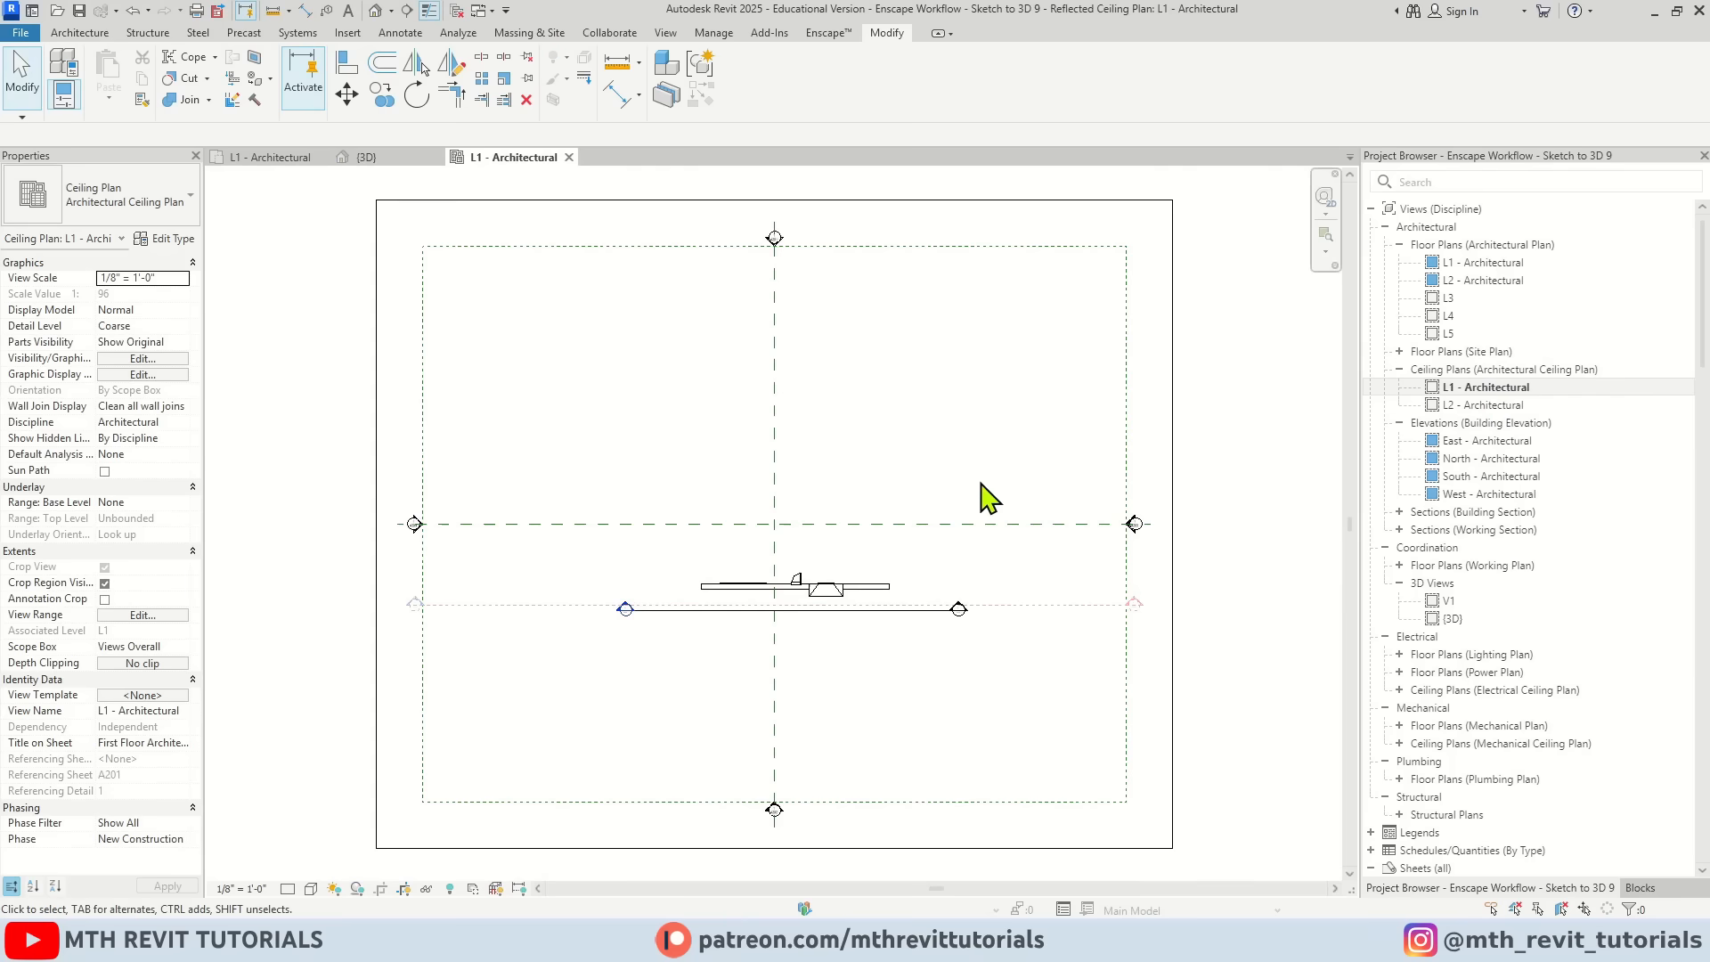
pyautogui.scroll(-2, 859, 572)
pyautogui.scroll(2, 858, 572)
pyautogui.doubleClick(1486, 405)
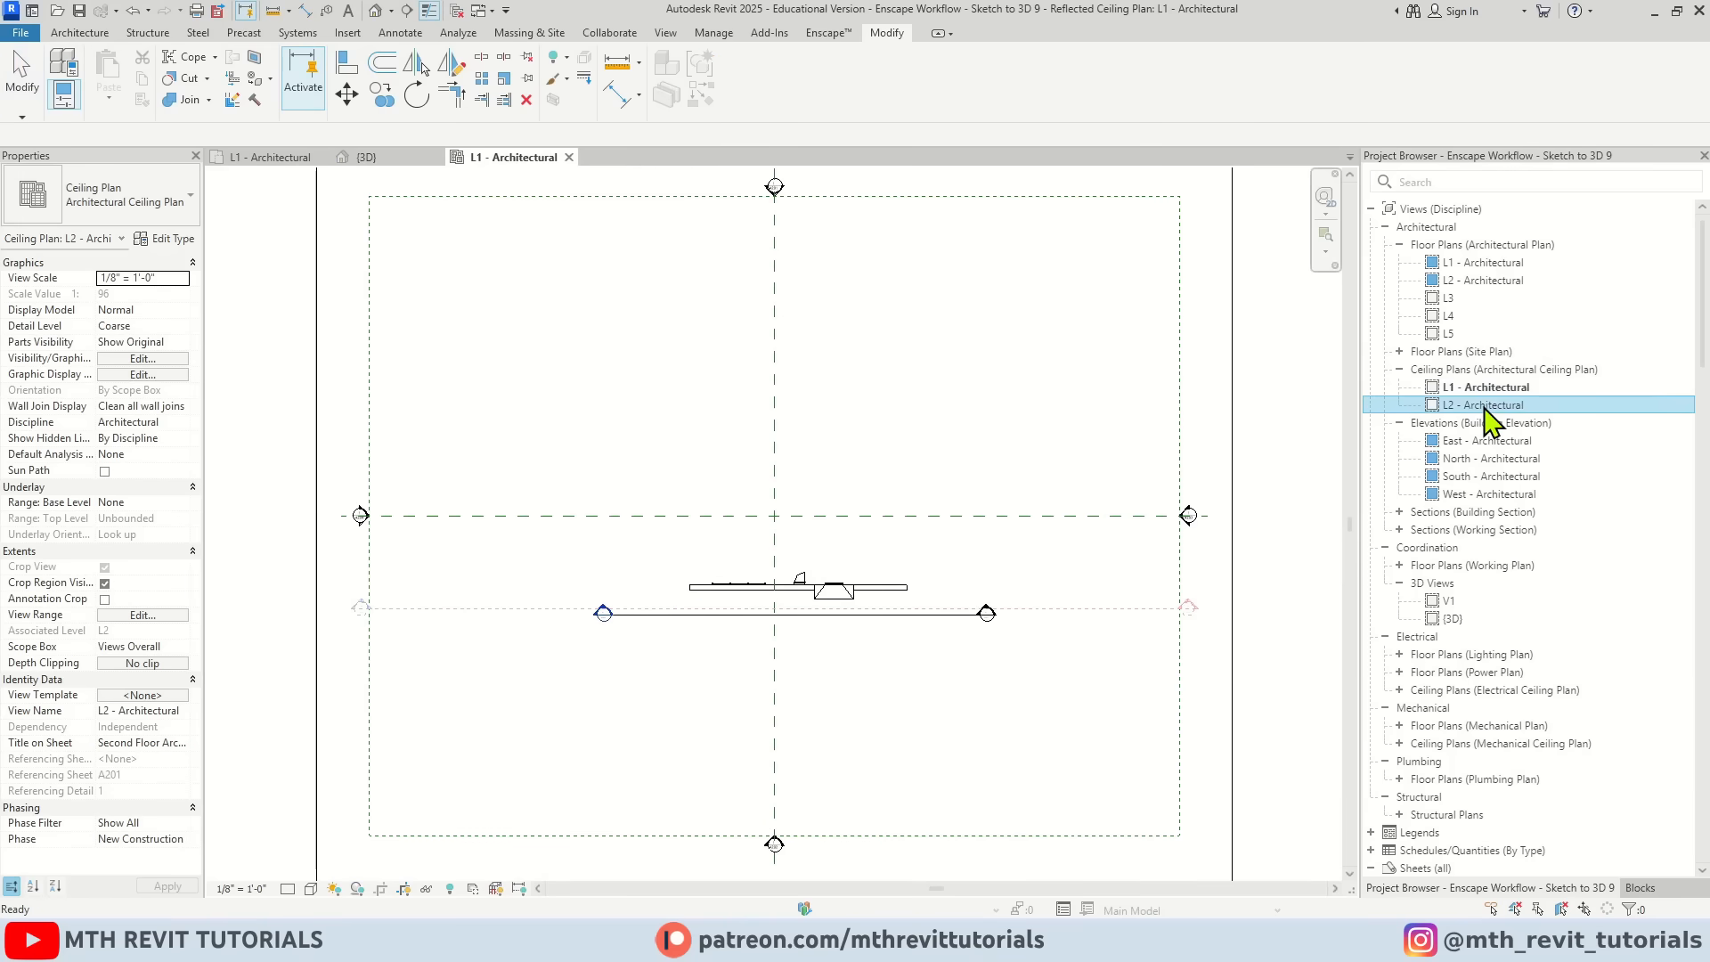
pyautogui.scroll(2, 830, 521)
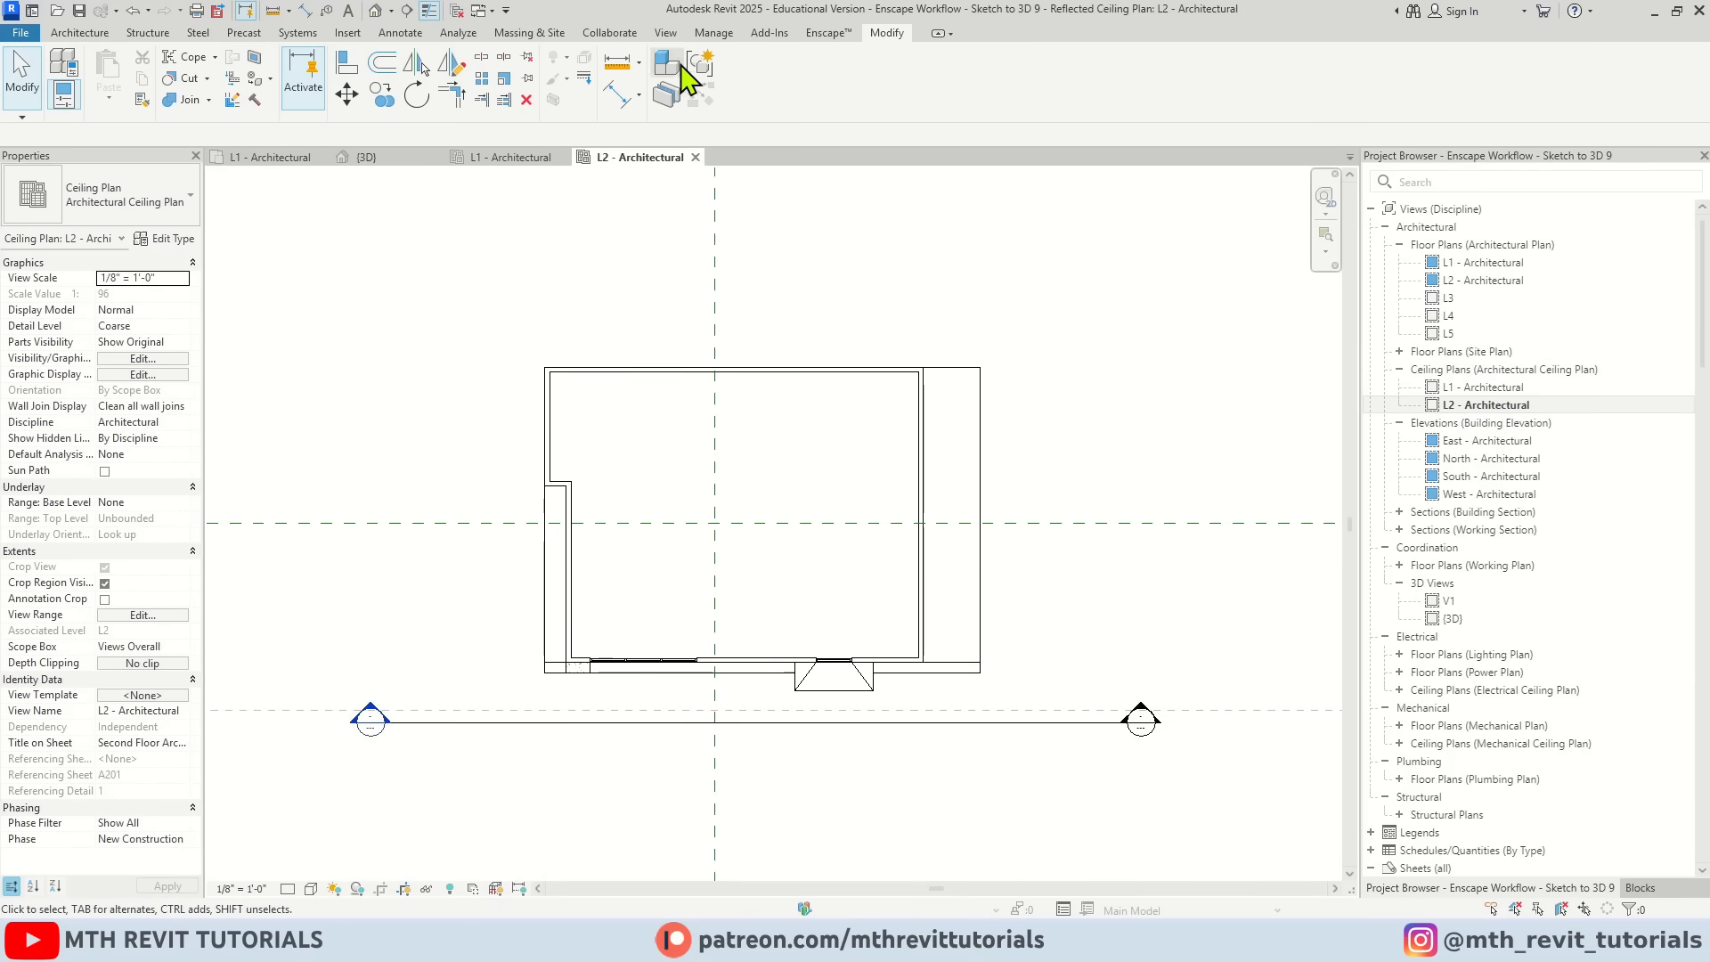
# Step: Create an automatic 2' x 2' ACT System ceiling inside the enclosed area of the L2 ceiling plan
pyautogui.click(665, 33)
pyautogui.scroll(3, 737, 499)
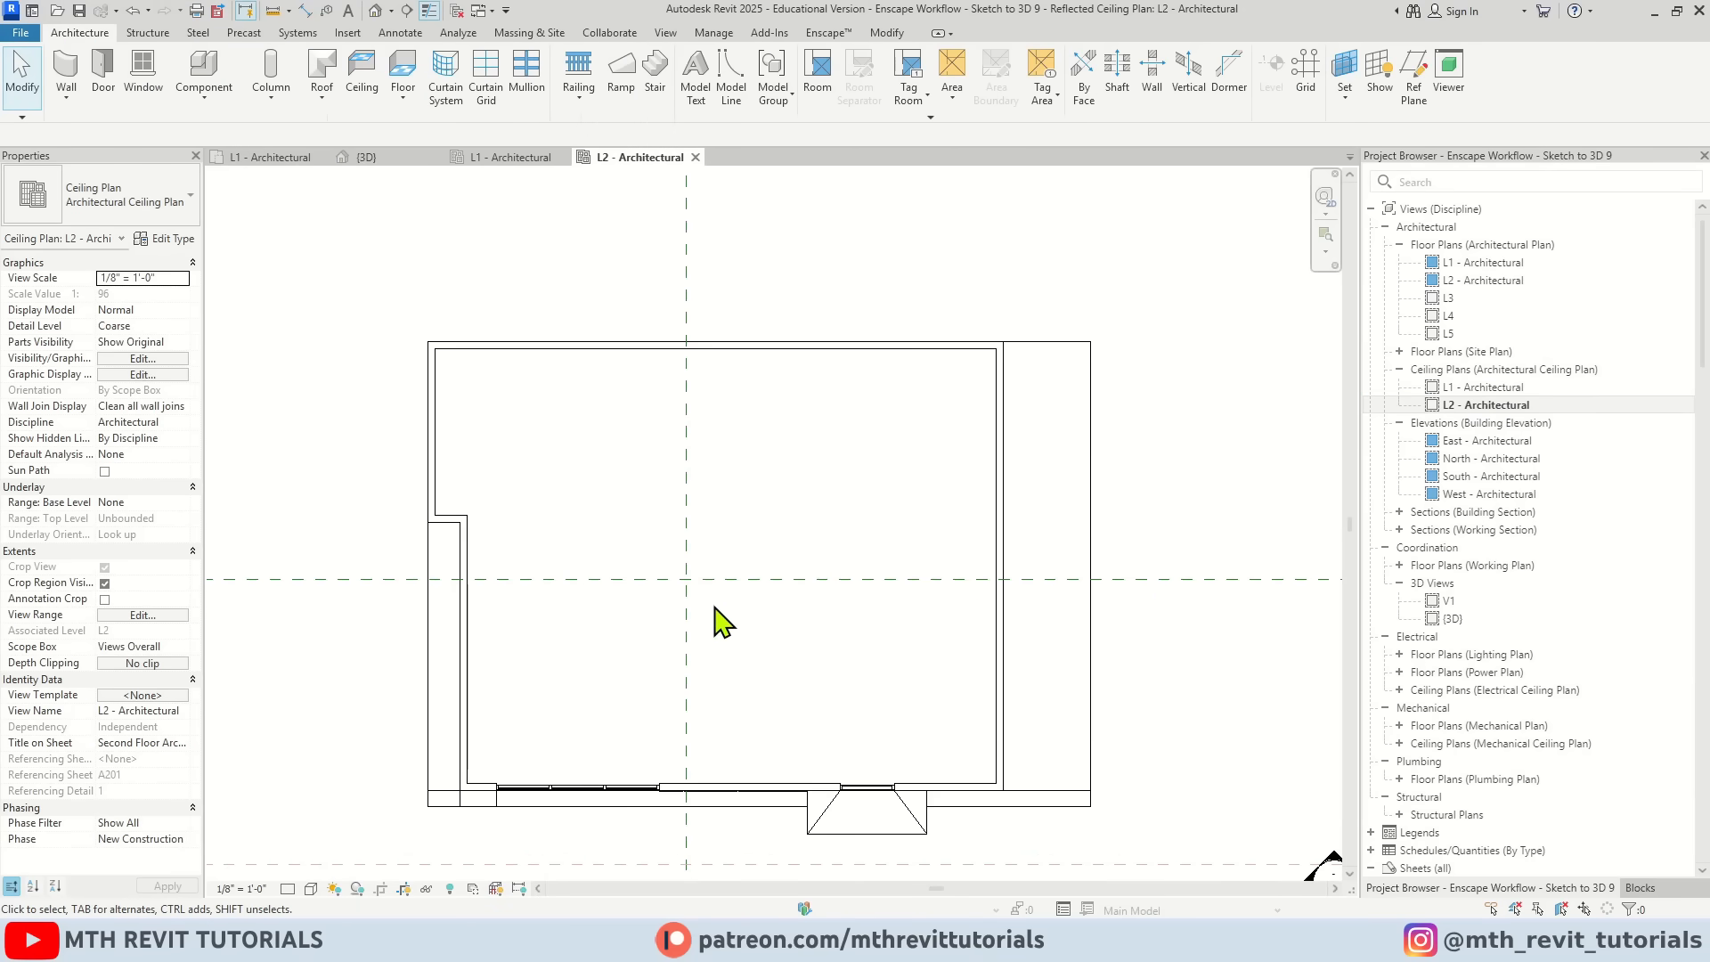
pyautogui.click(364, 94)
pyautogui.click(758, 517)
pyautogui.moveTo(782, 565); pyautogui.dragTo(807, 448, button='middle')
pyautogui.scroll(1, 806, 454)
pyautogui.press('Escape')
# Step: Delete the Acoustic Ceiling Tile finish layer from the ceiling type's structure, keeping only the Default structure layer
pyautogui.click(763, 575)
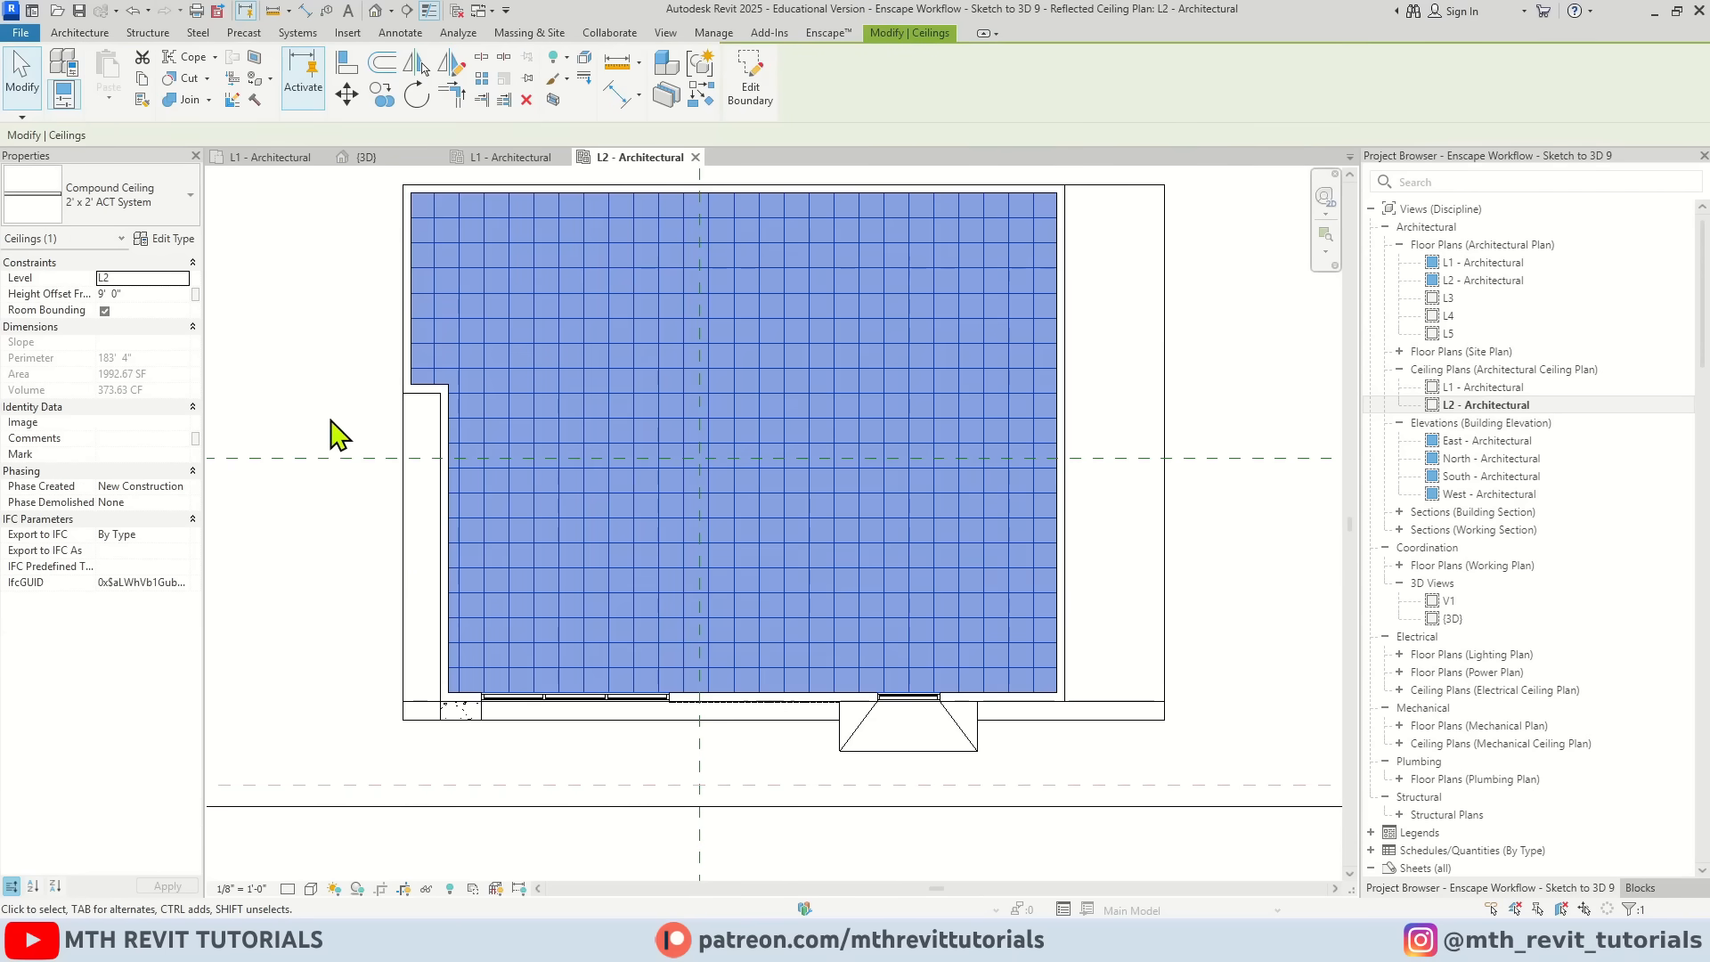
pyautogui.click(174, 241)
pyautogui.click(1102, 334)
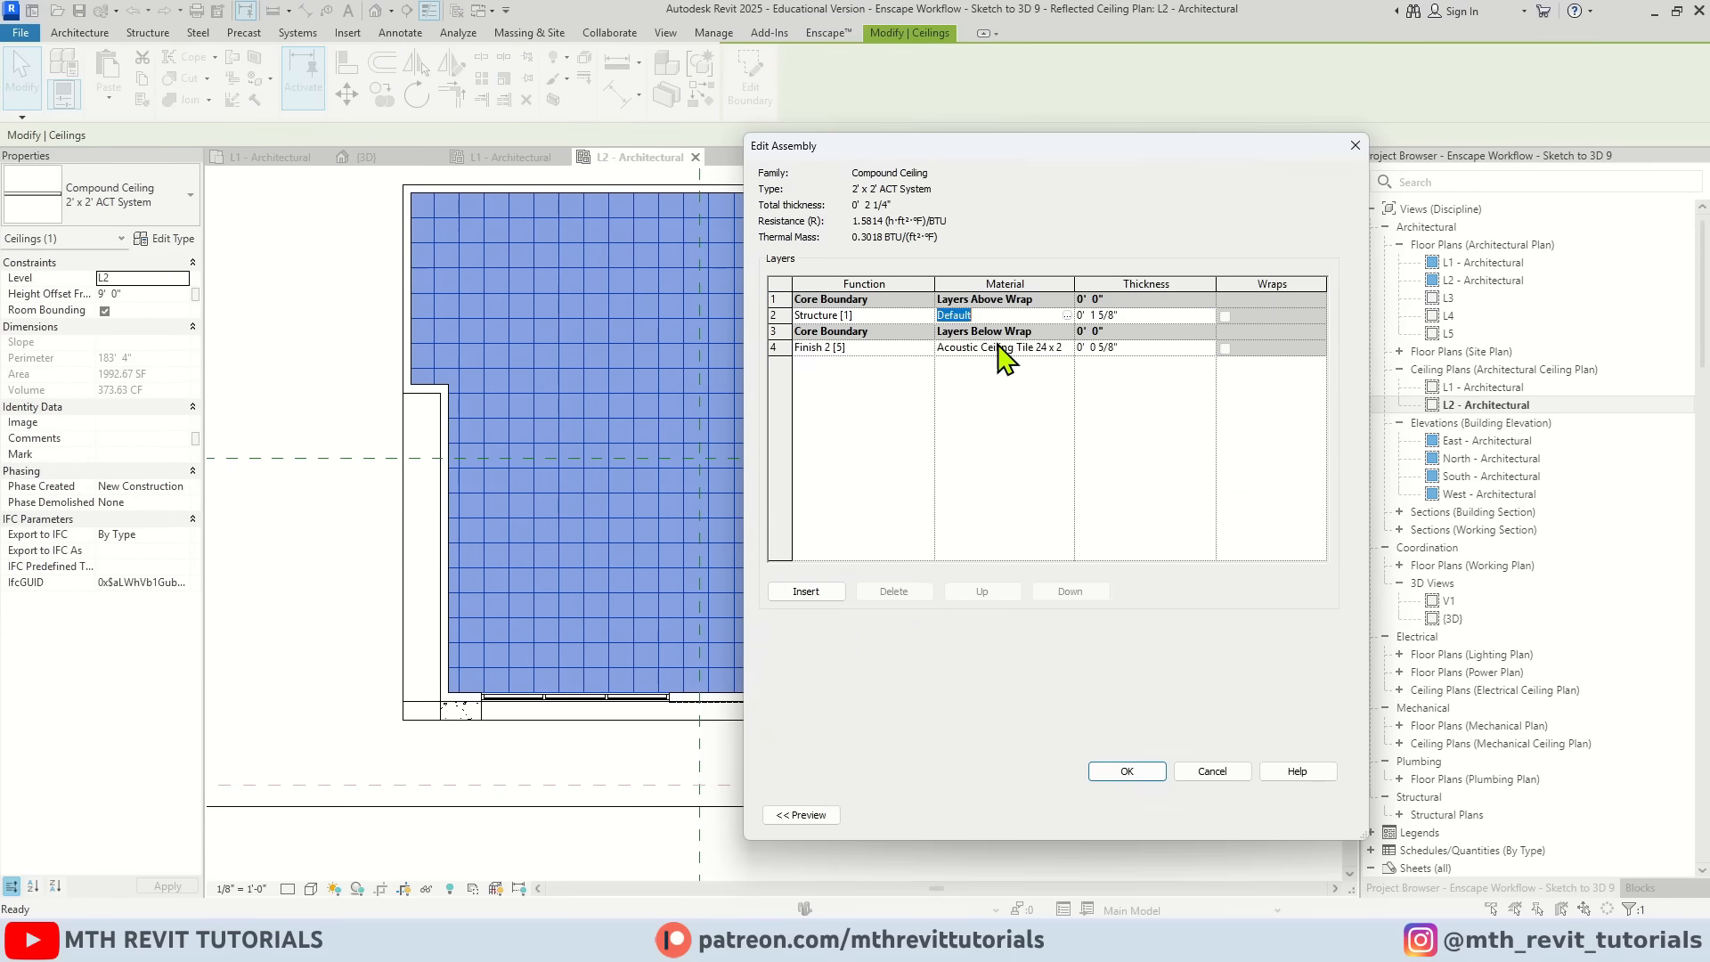
pyautogui.click(917, 594)
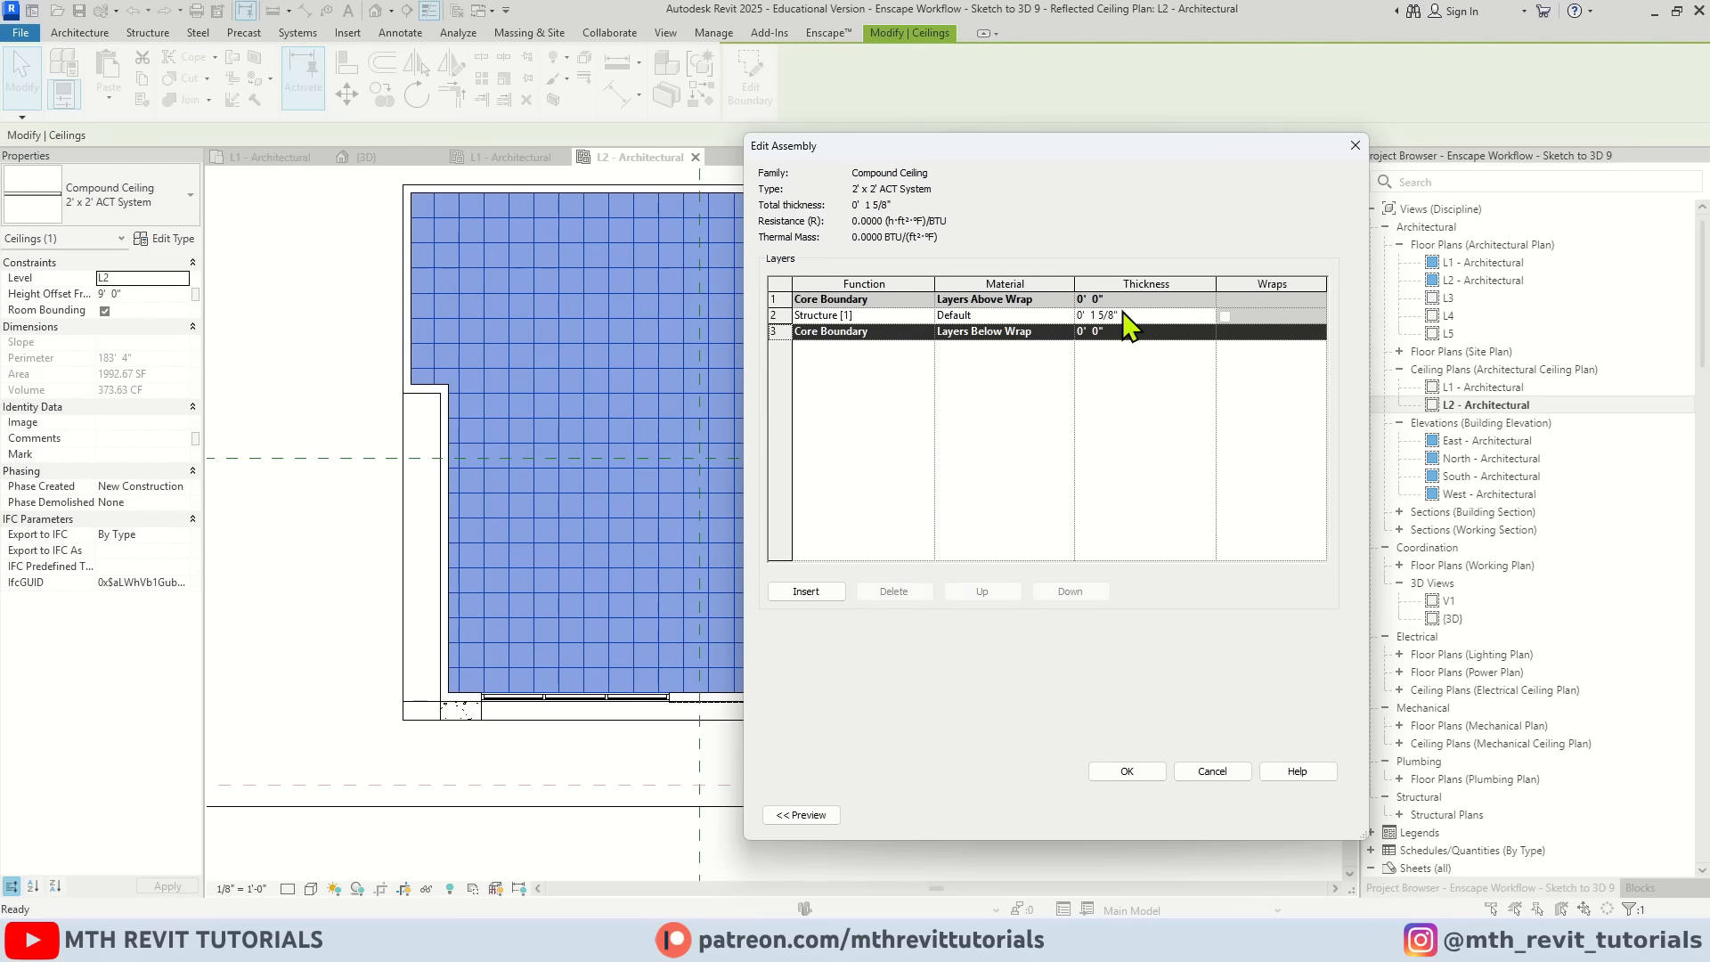
pyautogui.click(1126, 771)
# Step: Place one Recessed Ceiling Light from Blocks near the room's lower-left corner, about 17' 1" from the vertical reference plane
pyautogui.scroll(2, 770, 534)
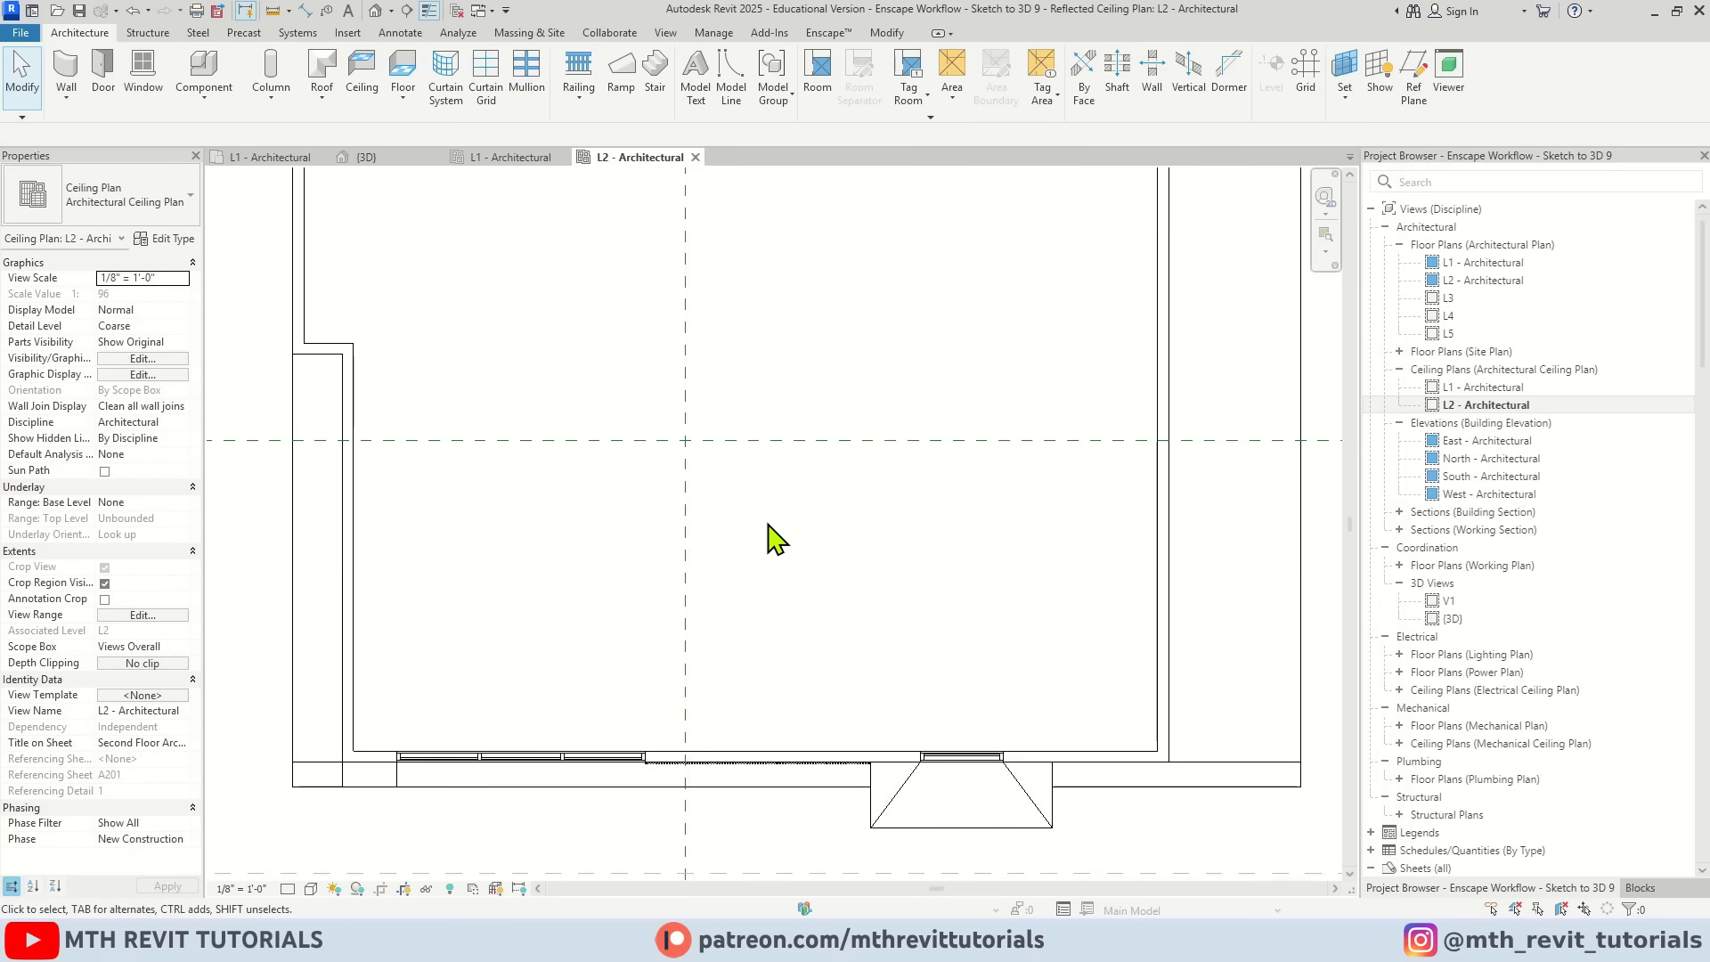
pyautogui.click(1639, 888)
pyautogui.scroll(-6, 1603, 503)
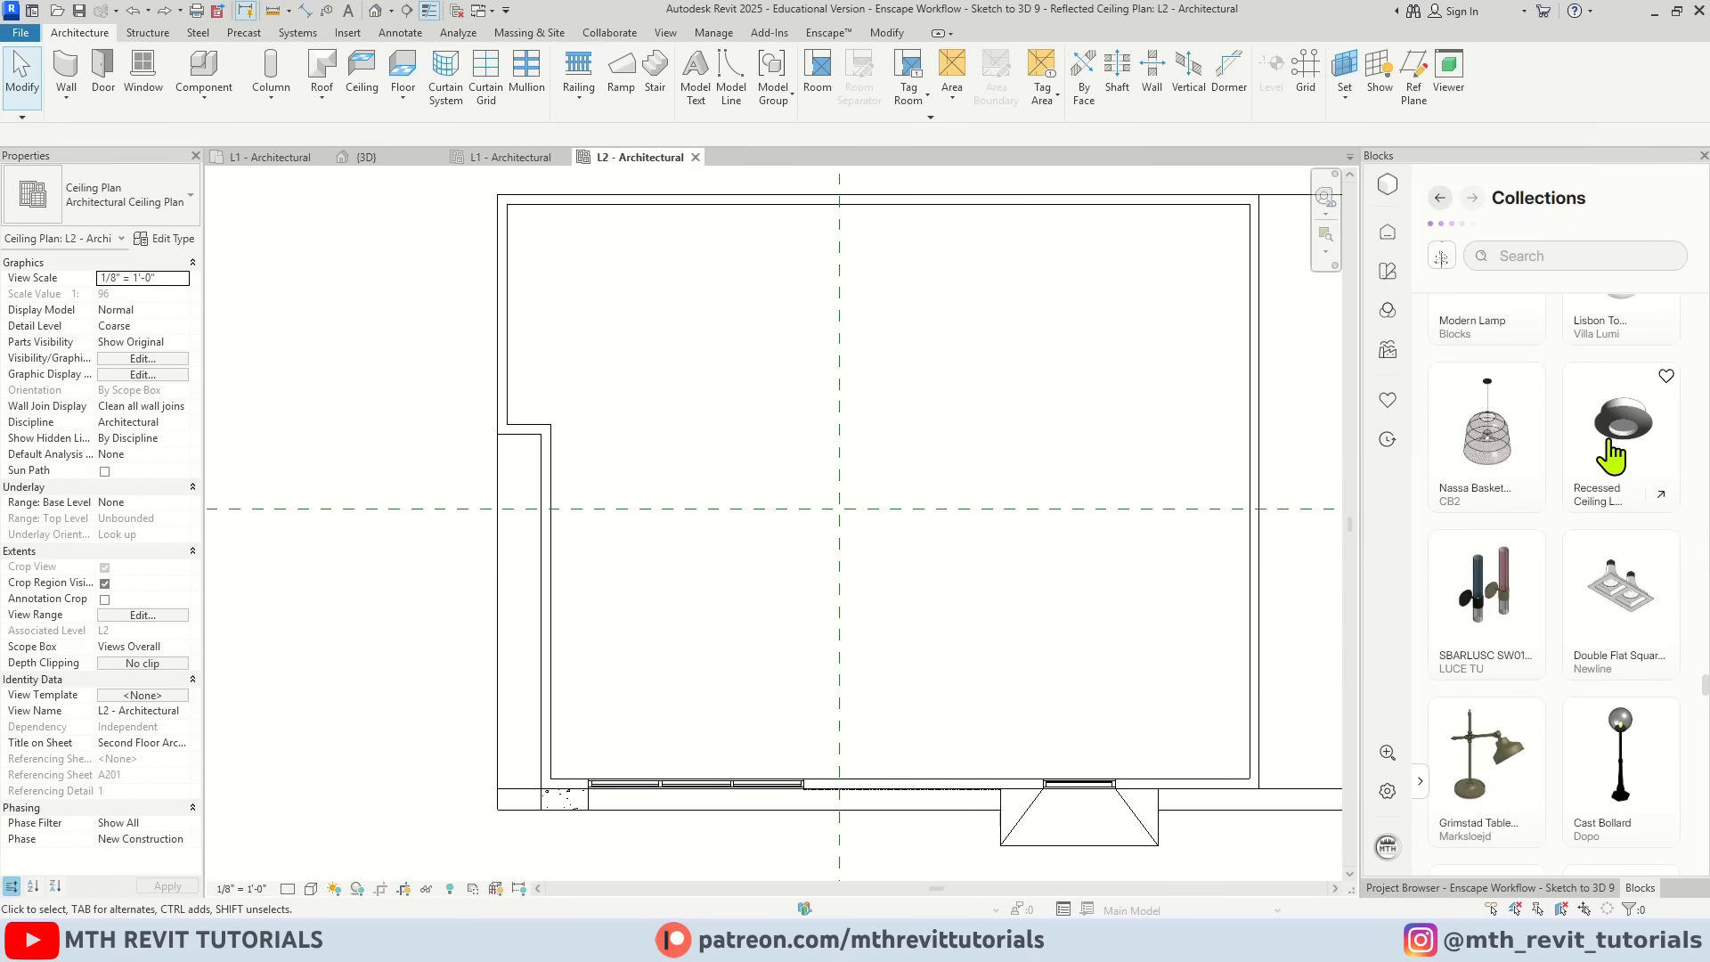
pyautogui.click(1612, 456)
pyautogui.scroll(3, 599, 709)
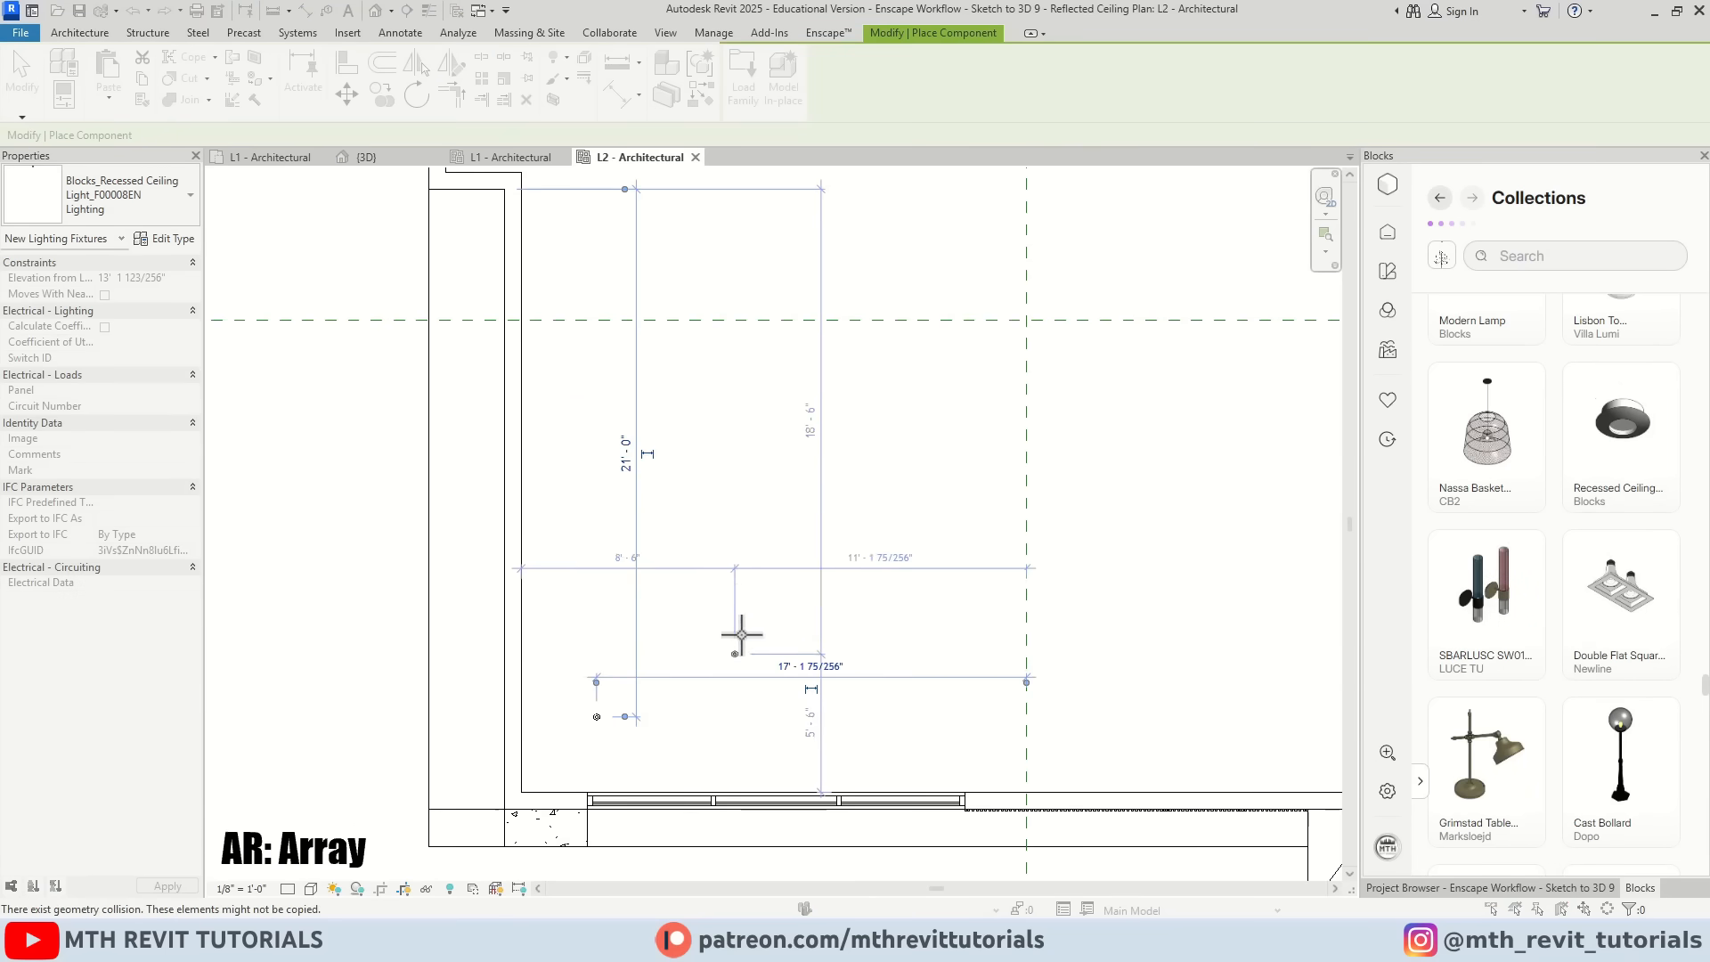
pyautogui.rightClick(784, 563)
pyautogui.click(806, 572)
# Step: Array the recessed ceiling light horizontally along the L2 room's lower wall, with 10 lights ending near the right wall
pyautogui.click(597, 717)
pyautogui.press('a')
pyautogui.press('r')
pyautogui.scroll(-3, 588, 725)
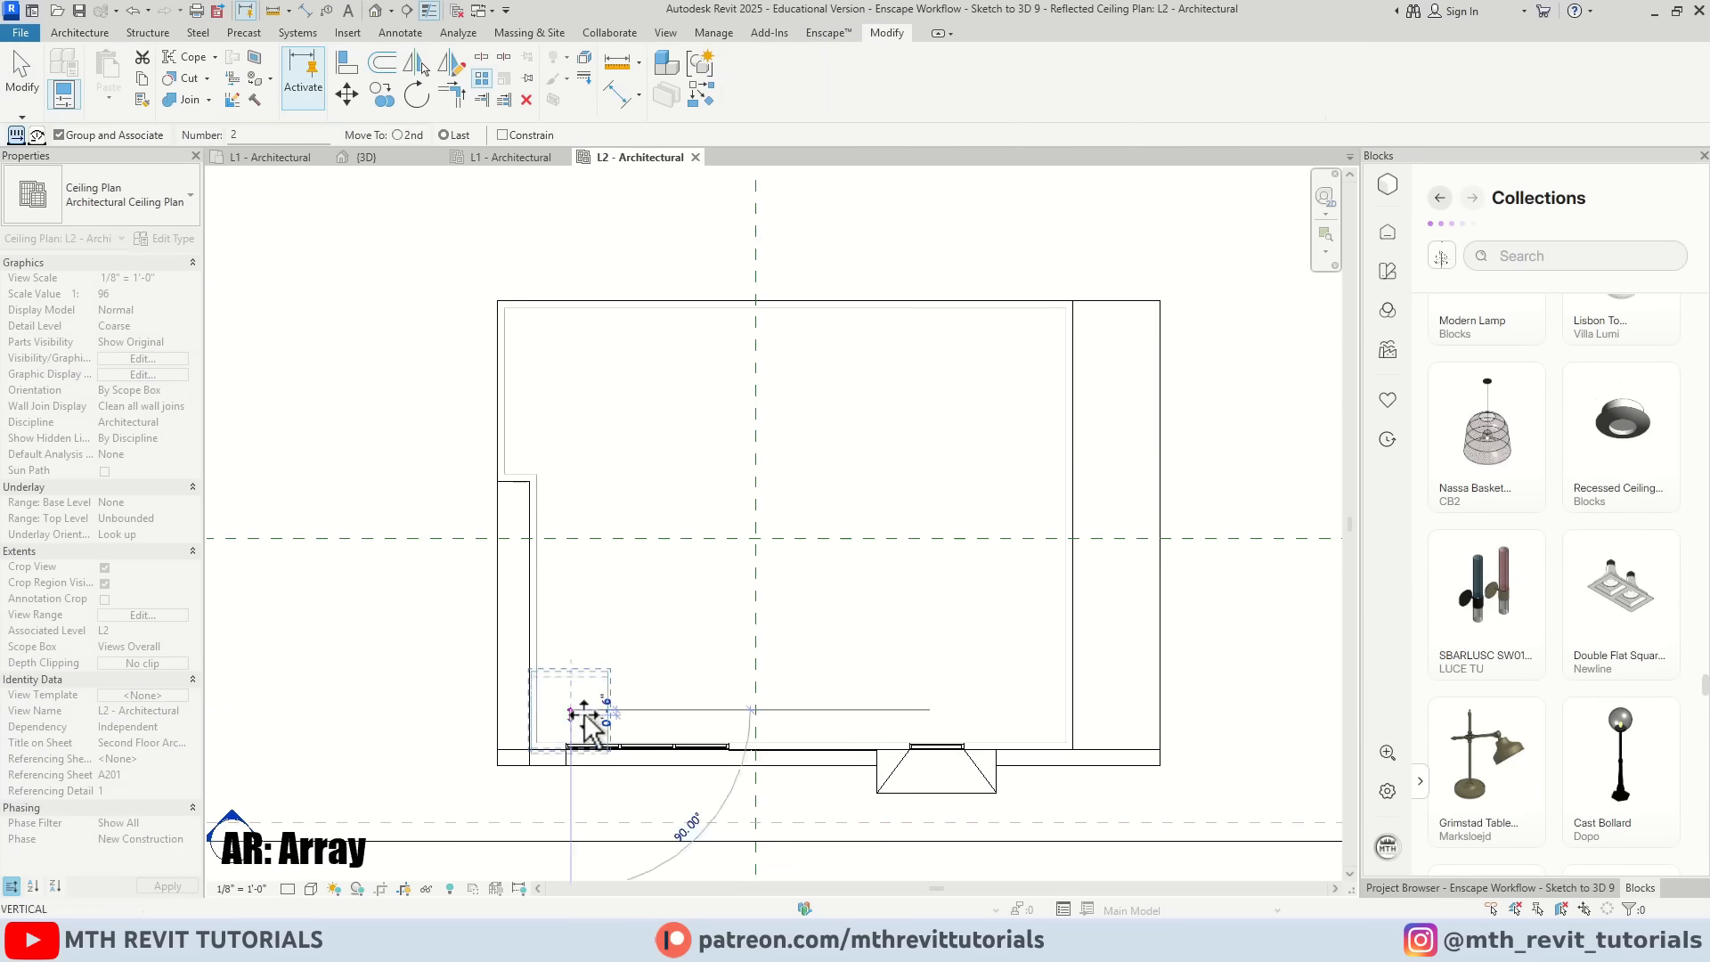
pyautogui.scroll(2, 1034, 711)
pyautogui.moveTo(1034, 712); pyautogui.dragTo(1210, 724, button='middle')
pyautogui.click(1211, 725)
pyautogui.write('10')
pyautogui.press('Return')
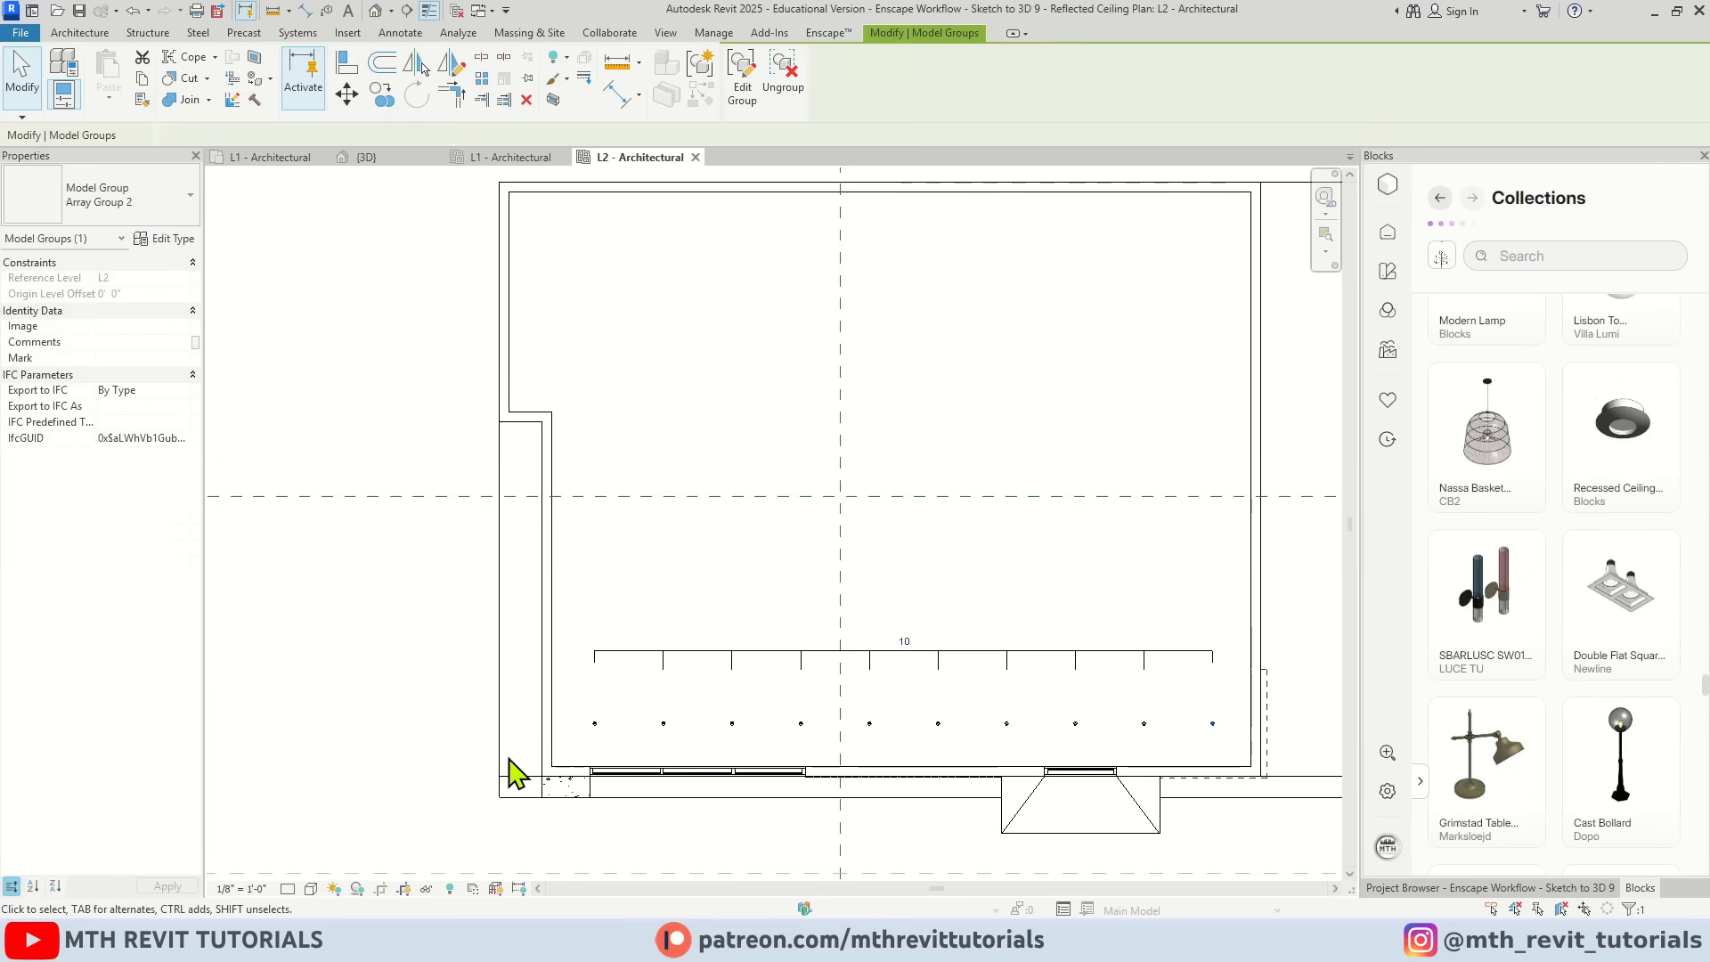
# Step: Array the row of lights vertically up to the room's upper wall, with a count of 10 rows
pyautogui.moveTo(414, 668); pyautogui.dragTo(1226, 741)
pyautogui.press('a')
pyautogui.press('r')
pyautogui.click(1215, 723)
pyautogui.scroll(-3, 1215, 723)
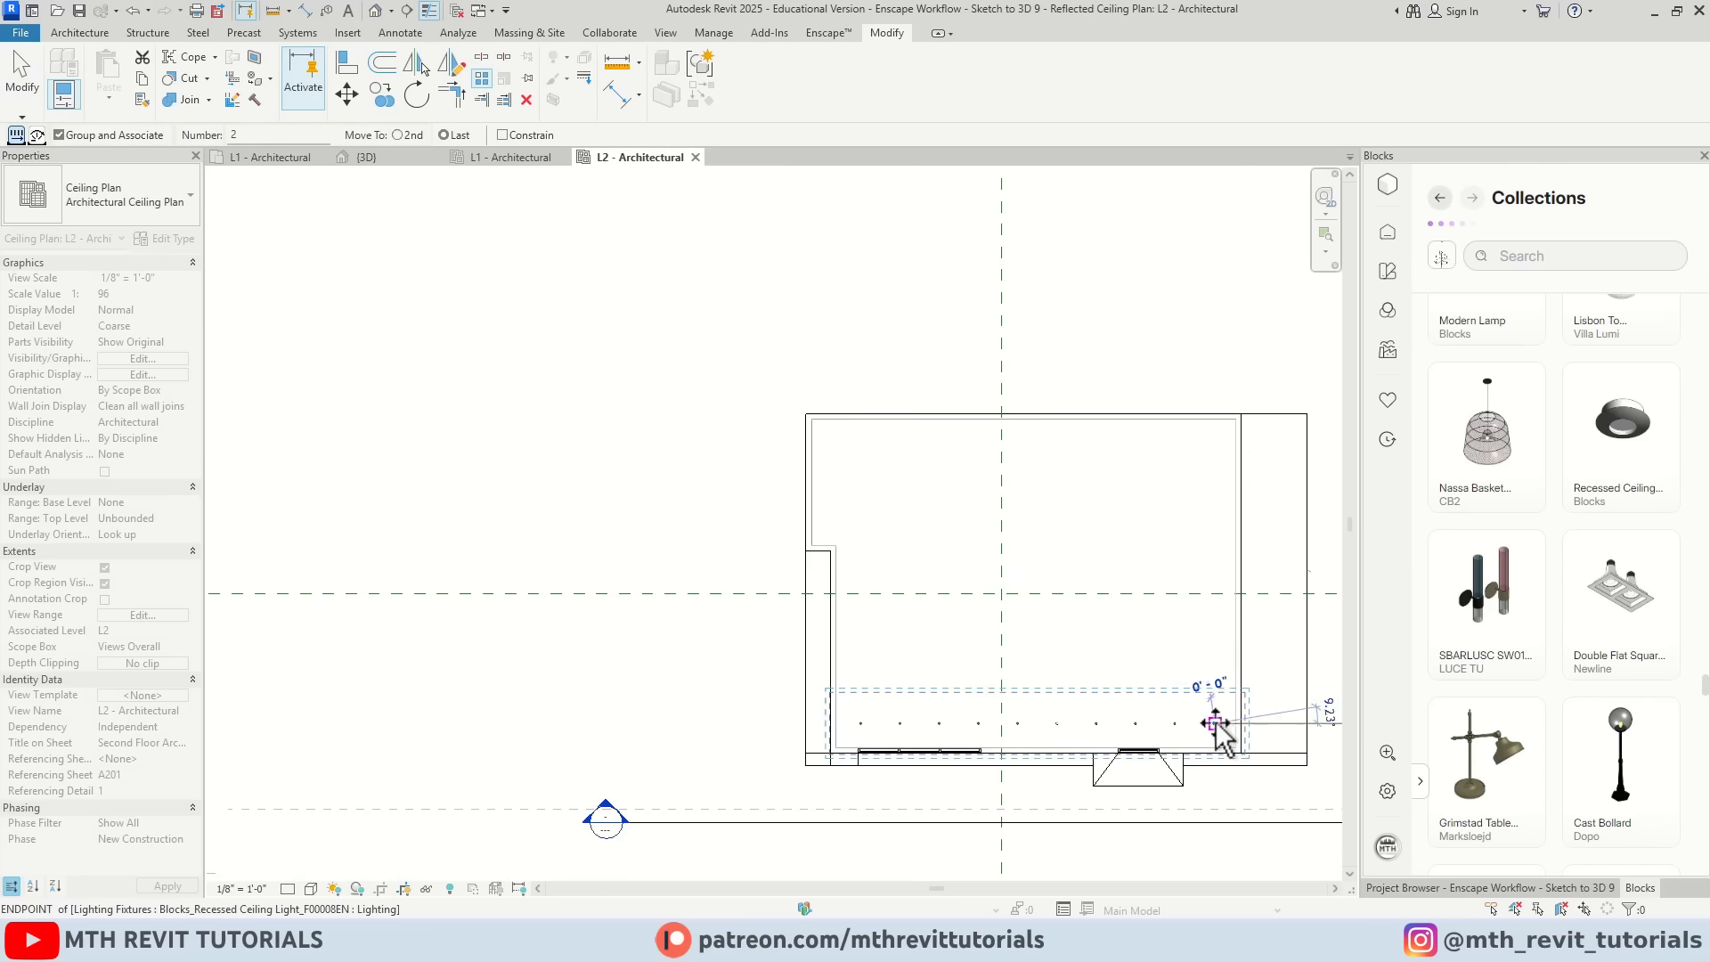
pyautogui.click(1216, 443)
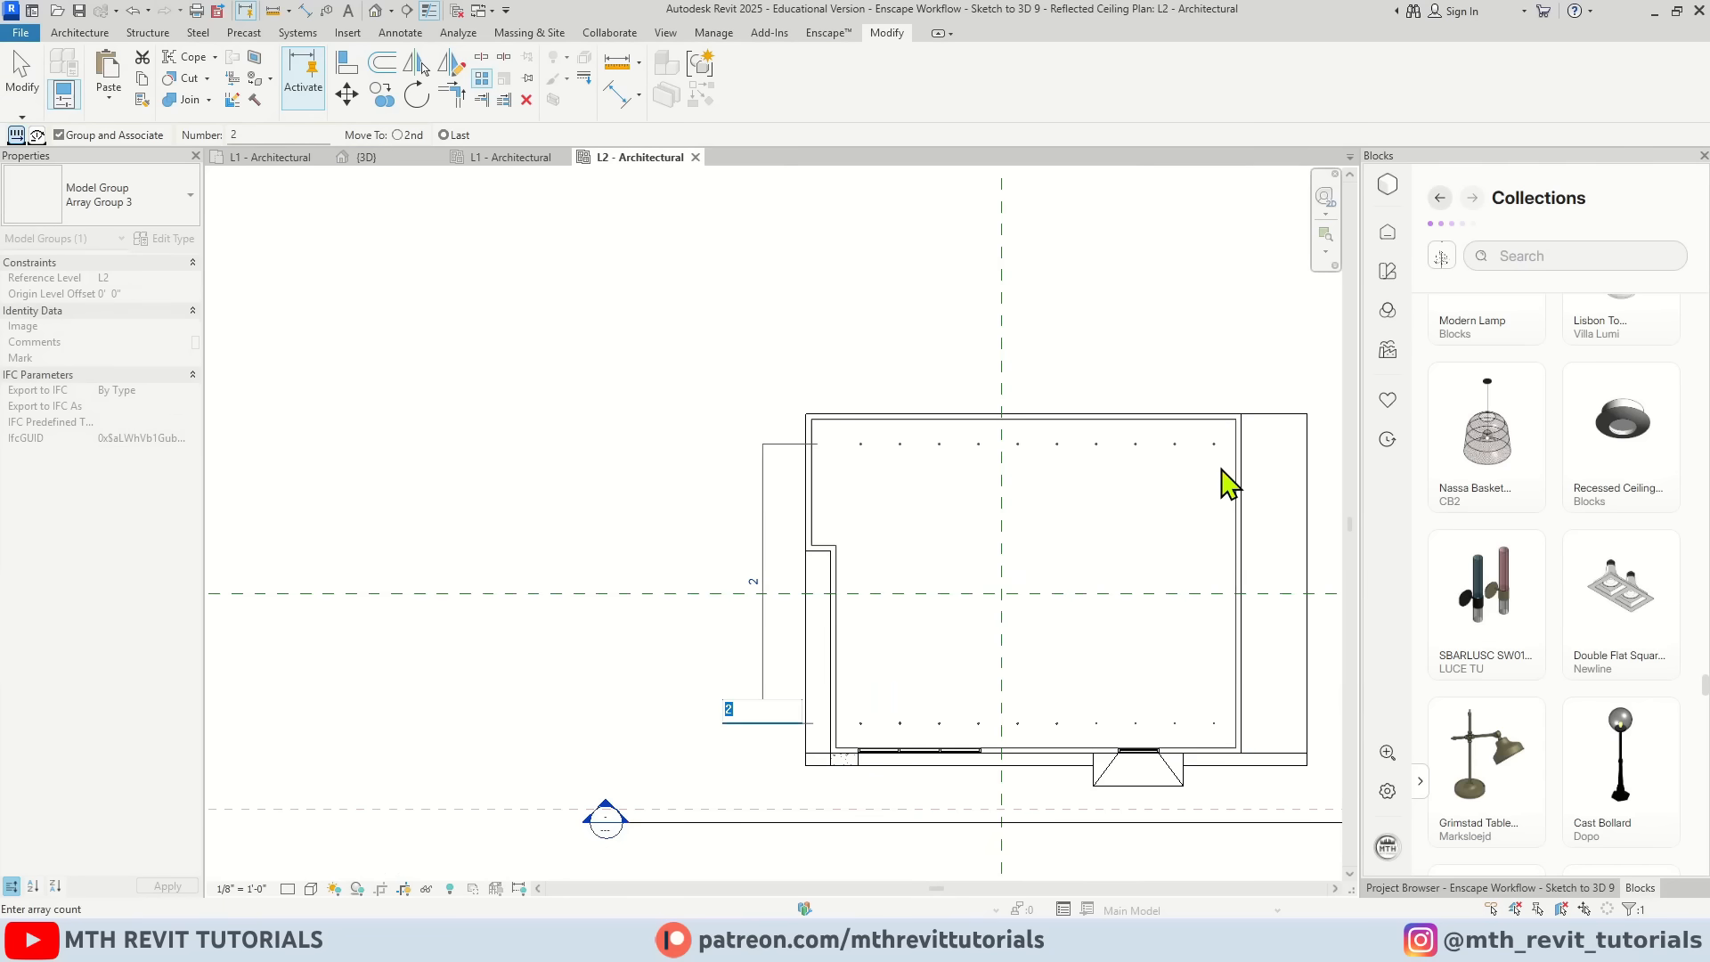
pyautogui.write("1'-0")
pyautogui.press('Return')
pyautogui.scroll(2, 1232, 765)
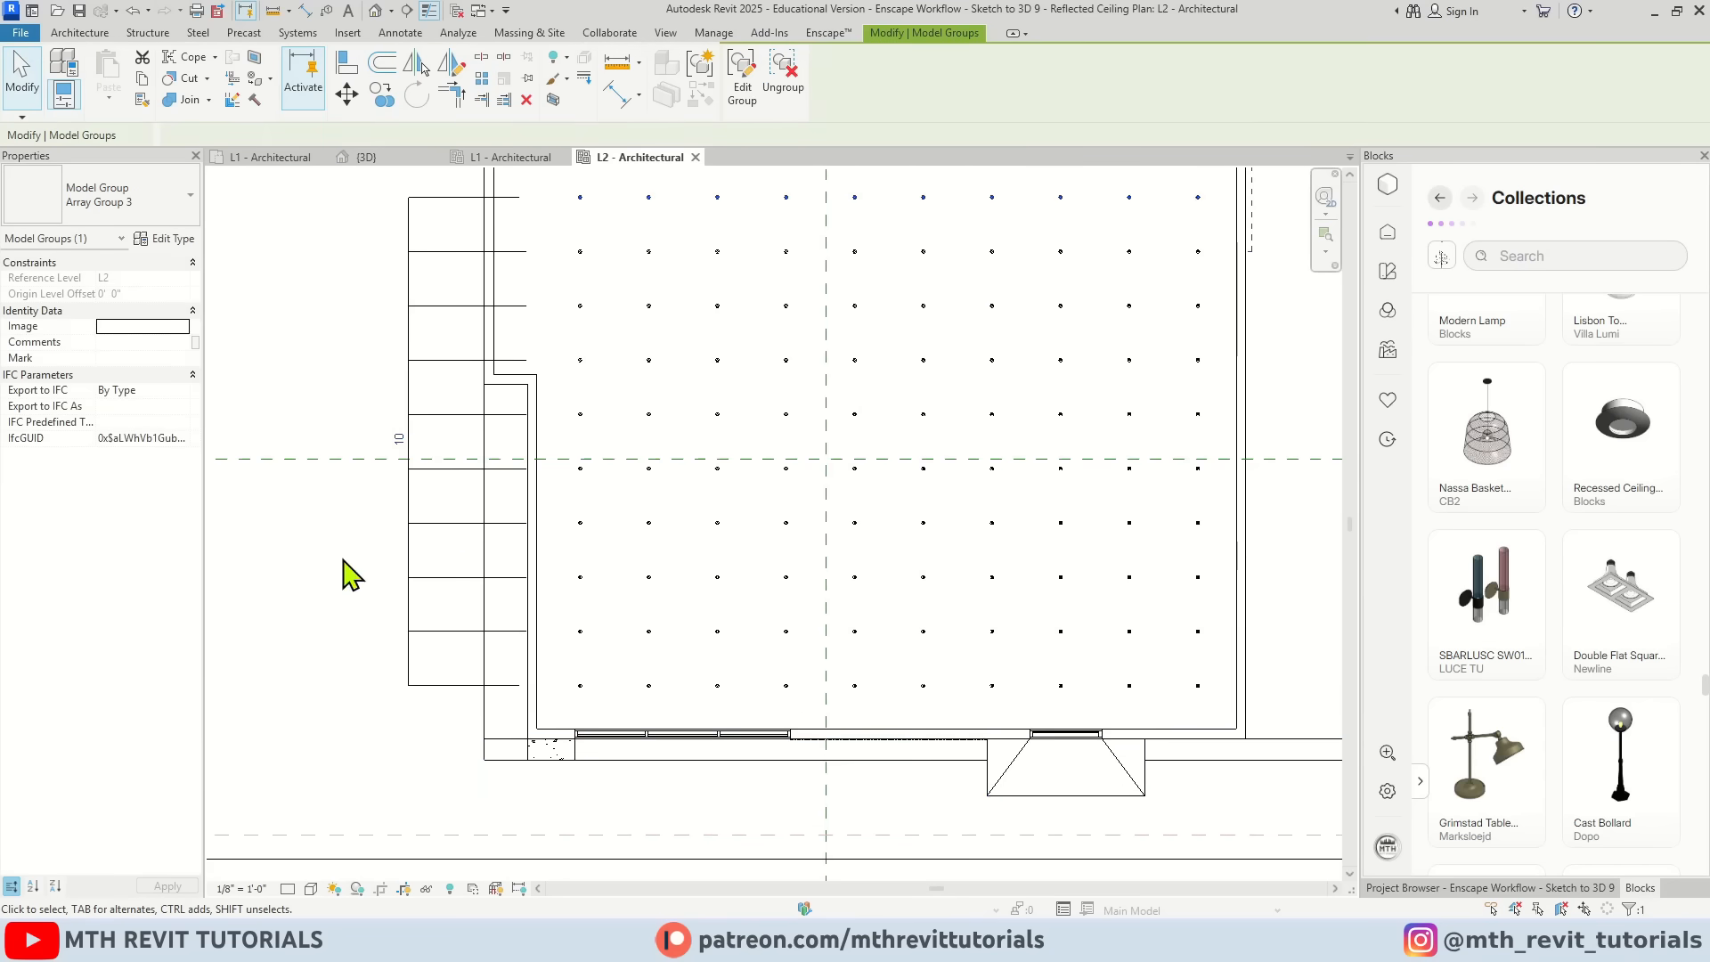
pyautogui.click(344, 563)
pyautogui.scroll(-3, 571, 623)
pyautogui.scroll(2, 595, 657)
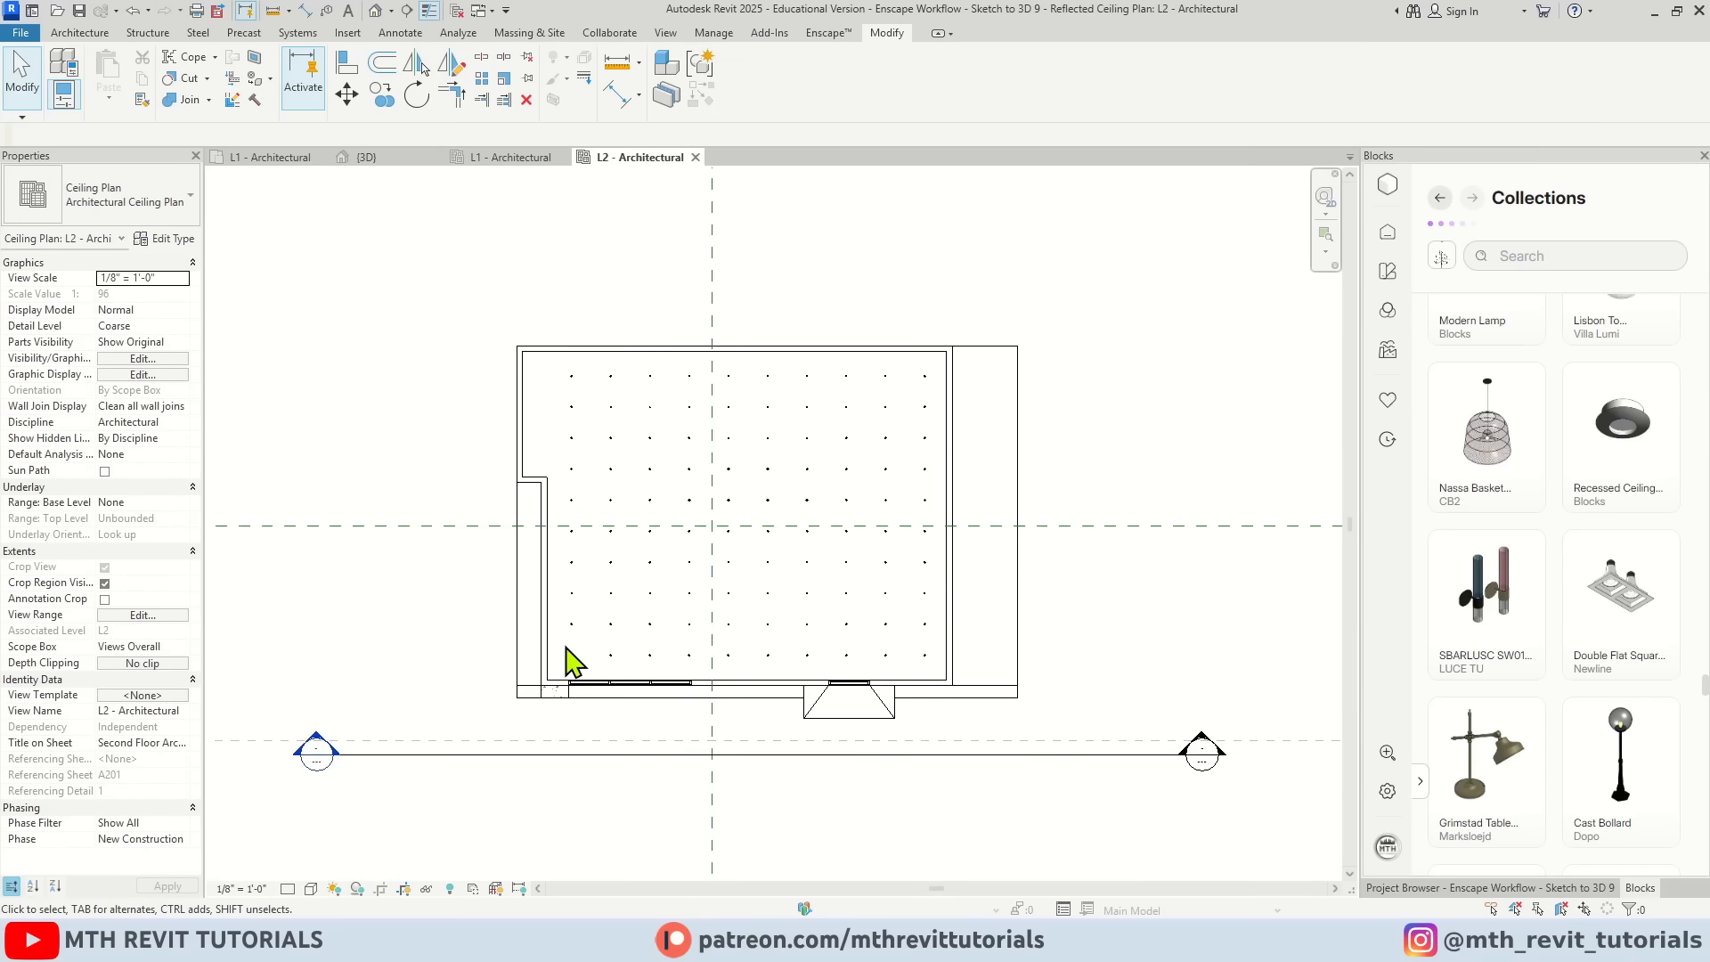
# Step: Select all the light row groups visible in the view together with the ceiling and copy them to the clipboard
pyautogui.scroll(2, 569, 512)
pyautogui.click(581, 431)
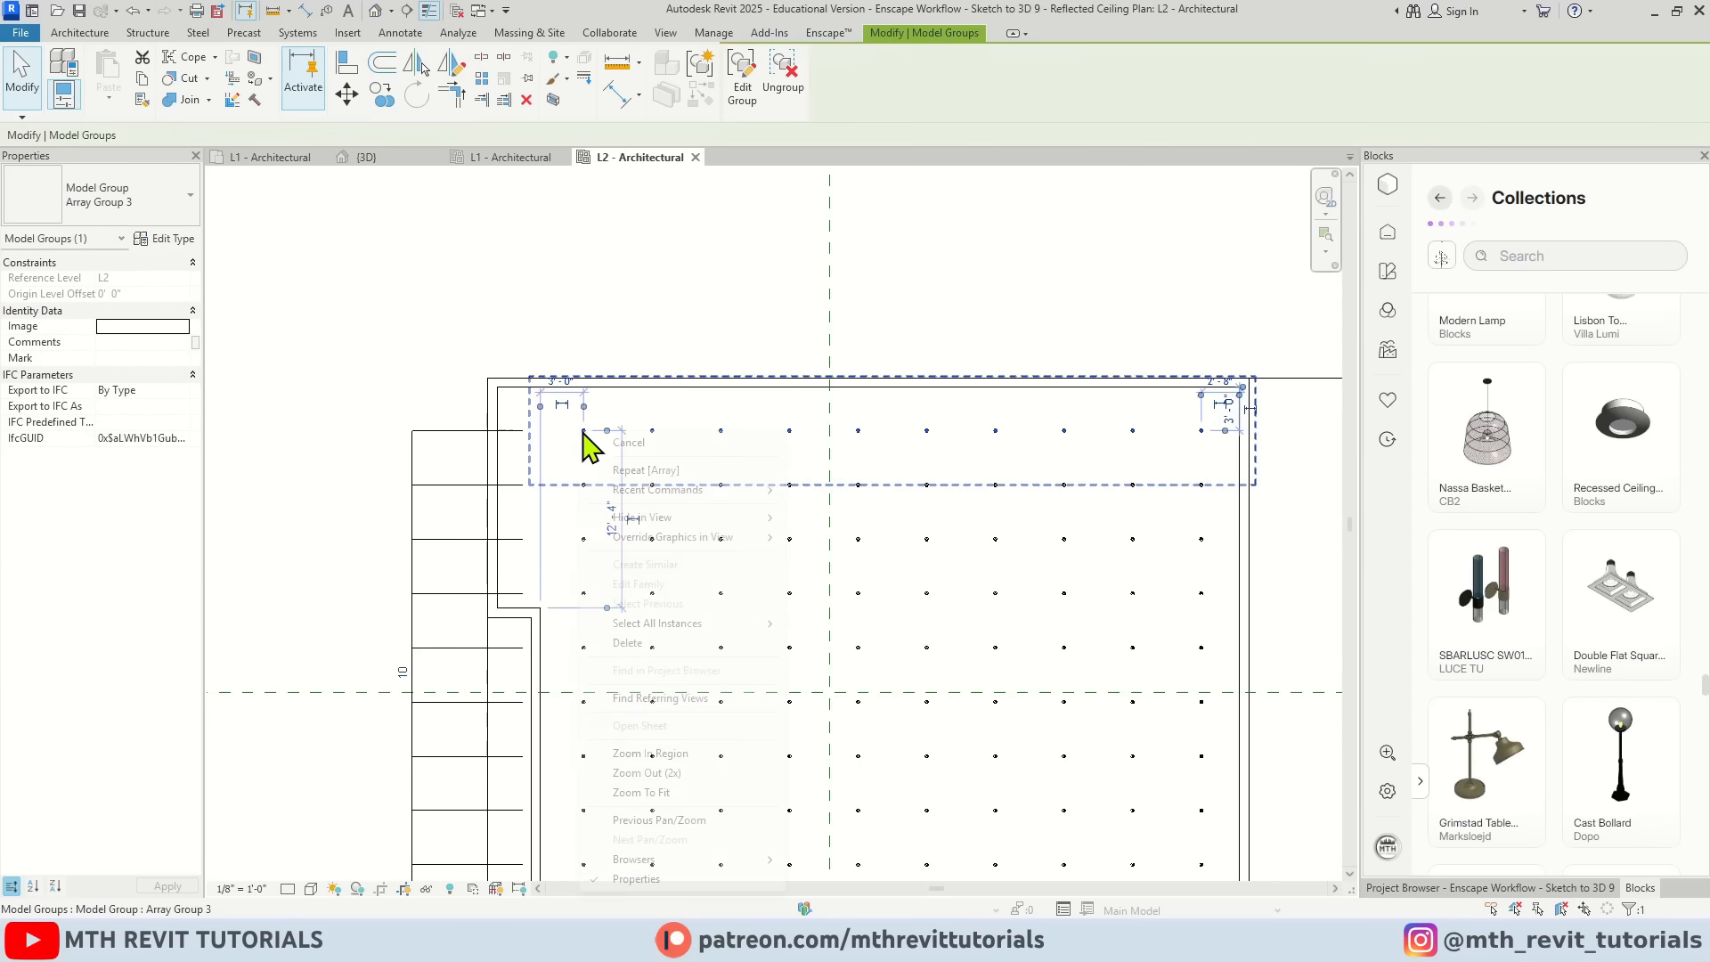
pyautogui.rightClick(582, 433)
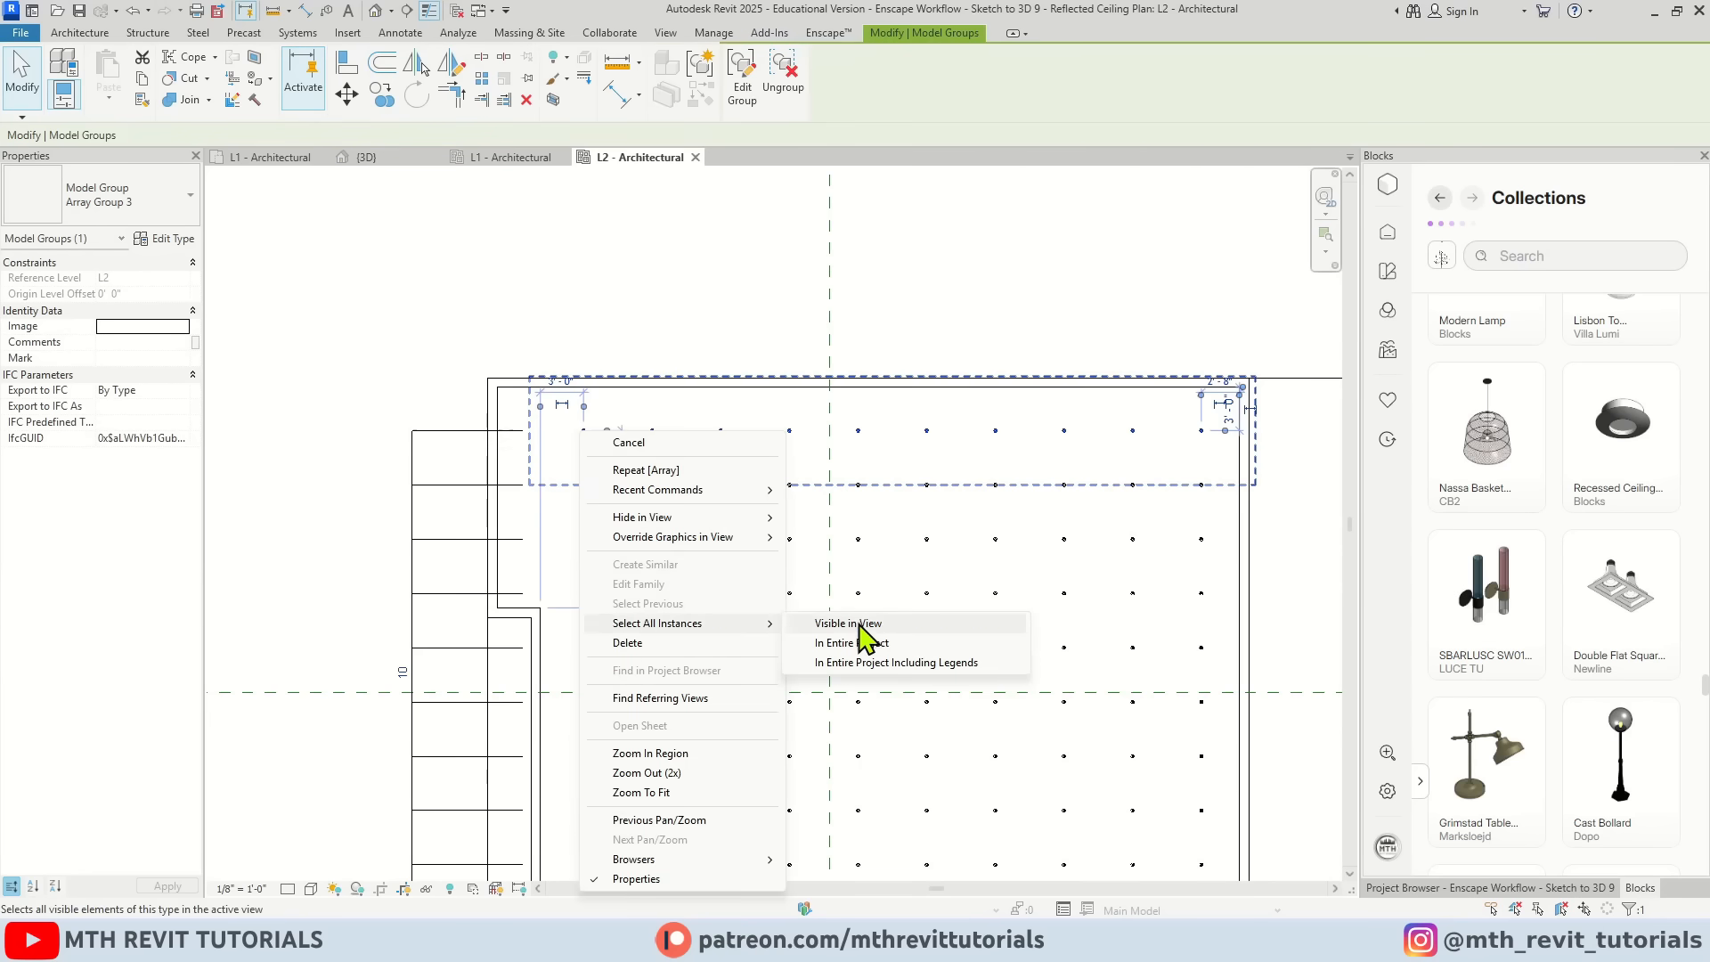
pyautogui.click(846, 623)
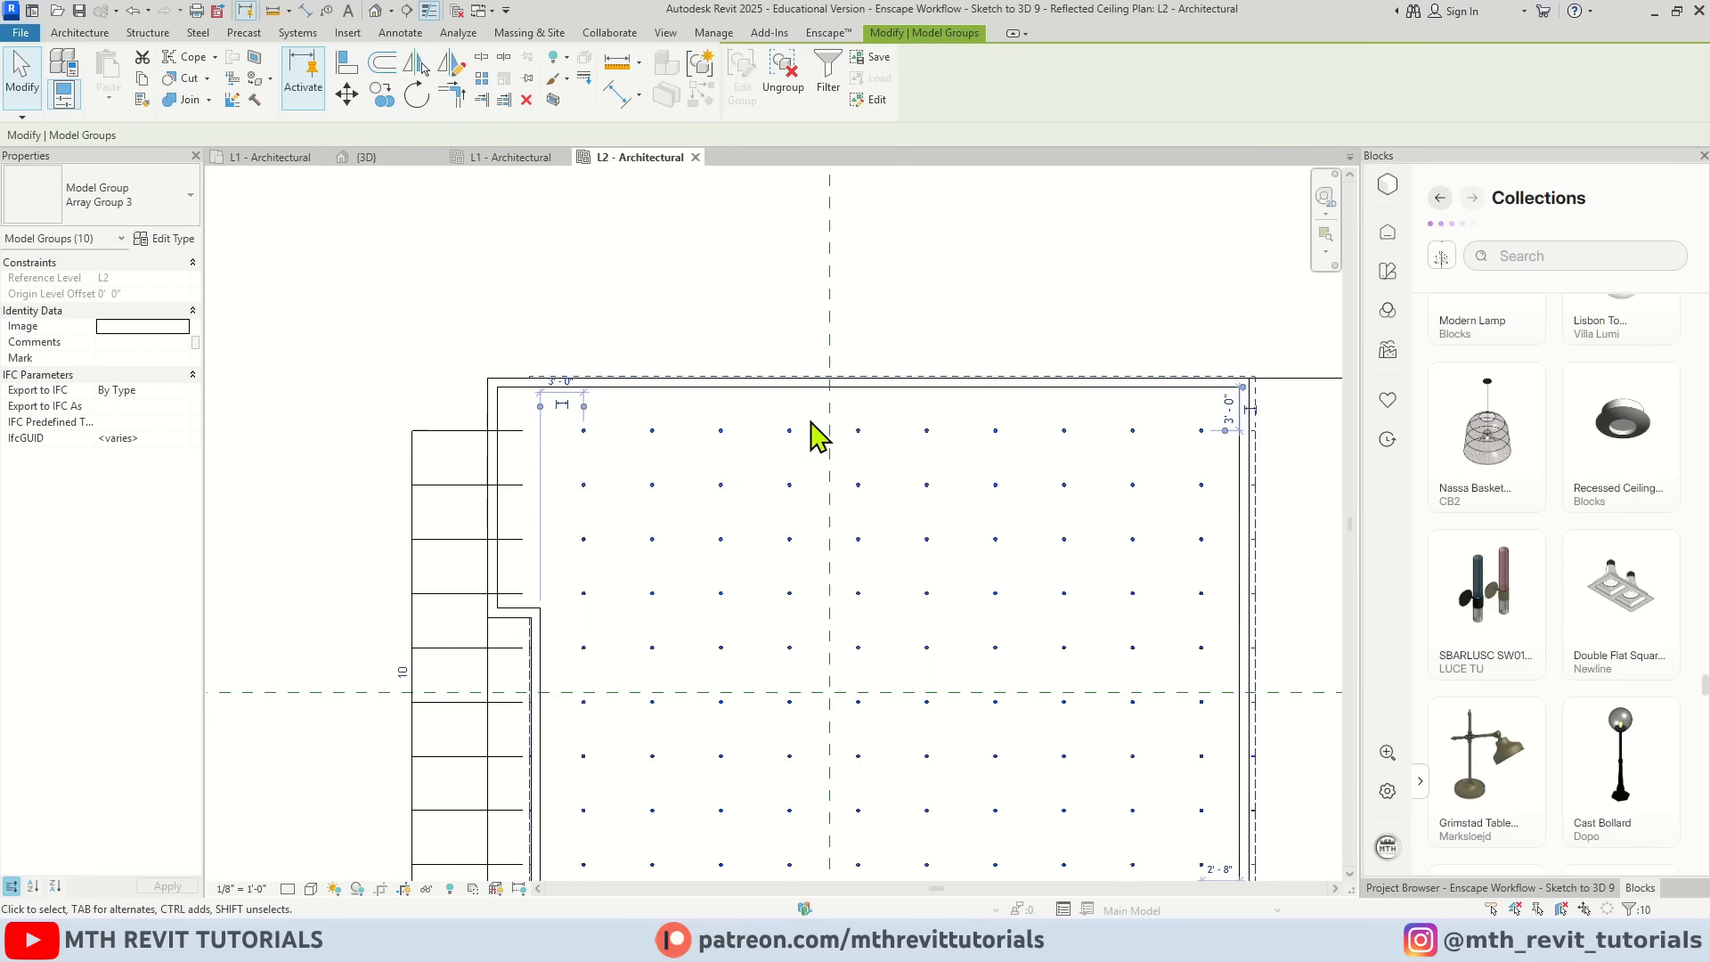
pyautogui.keyDown('ctrl'); pyautogui.click(642, 386); pyautogui.keyUp('ctrl')
pyautogui.hotkey('ctrl', 'c')
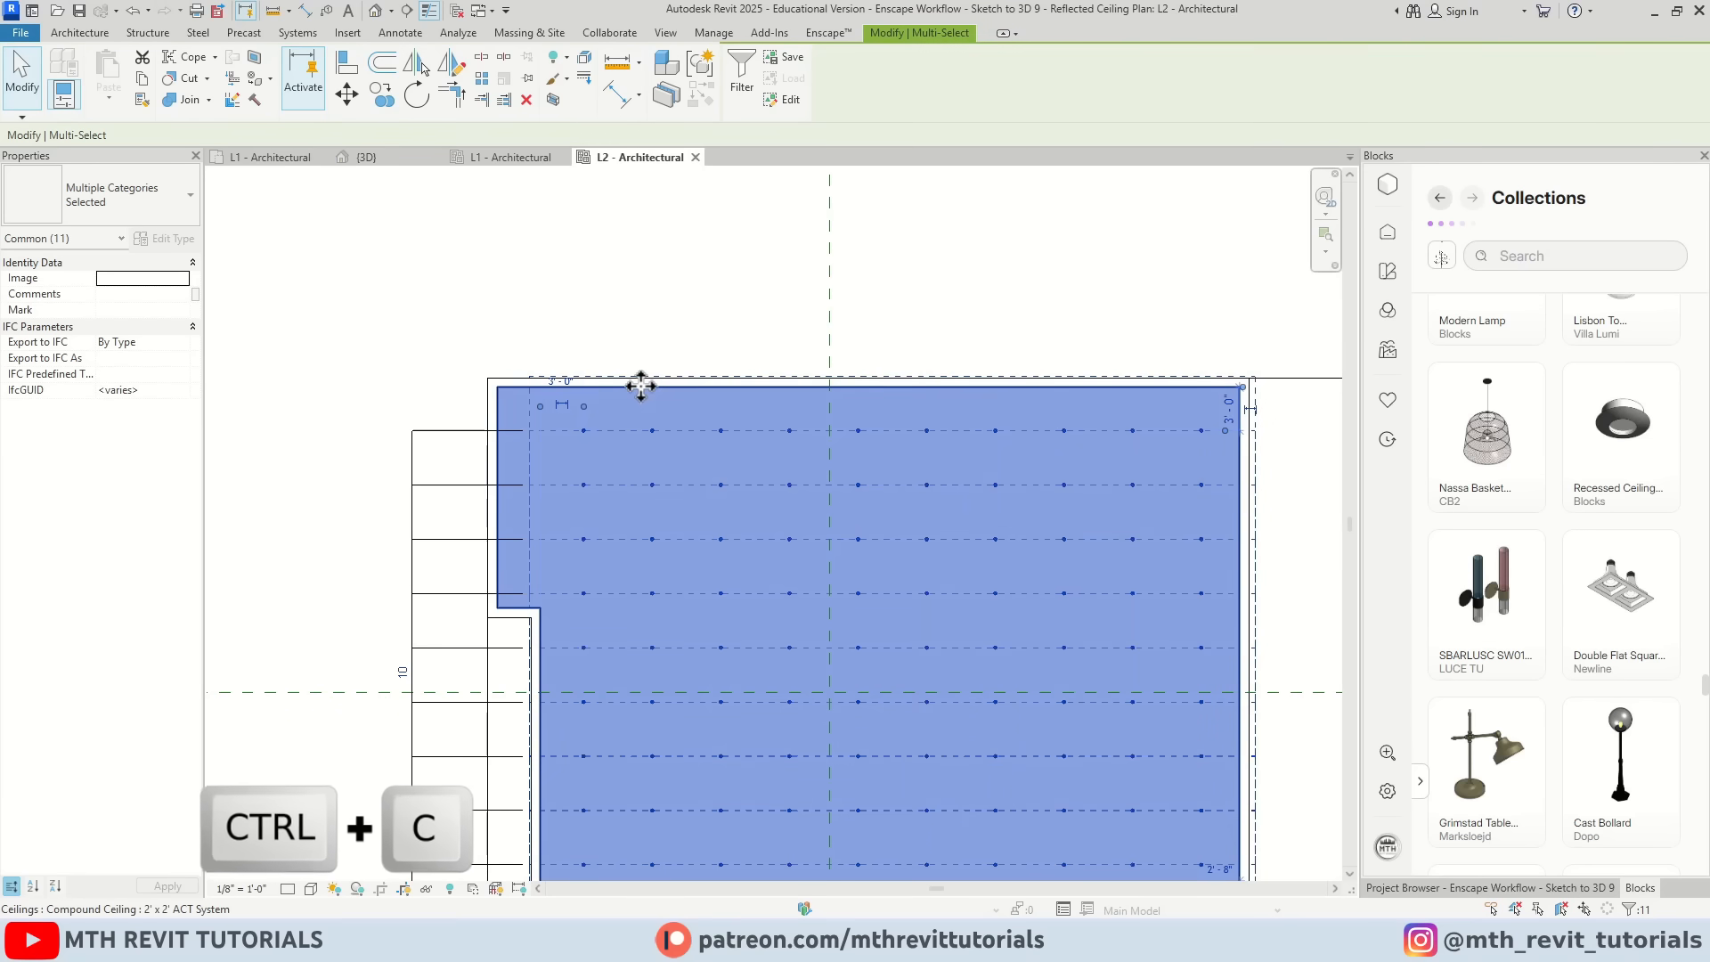
# Step: Create new reflected ceiling plans for levels L3, L4 and L5 using the Architectural Ceiling Plan type
pyautogui.click(1424, 886)
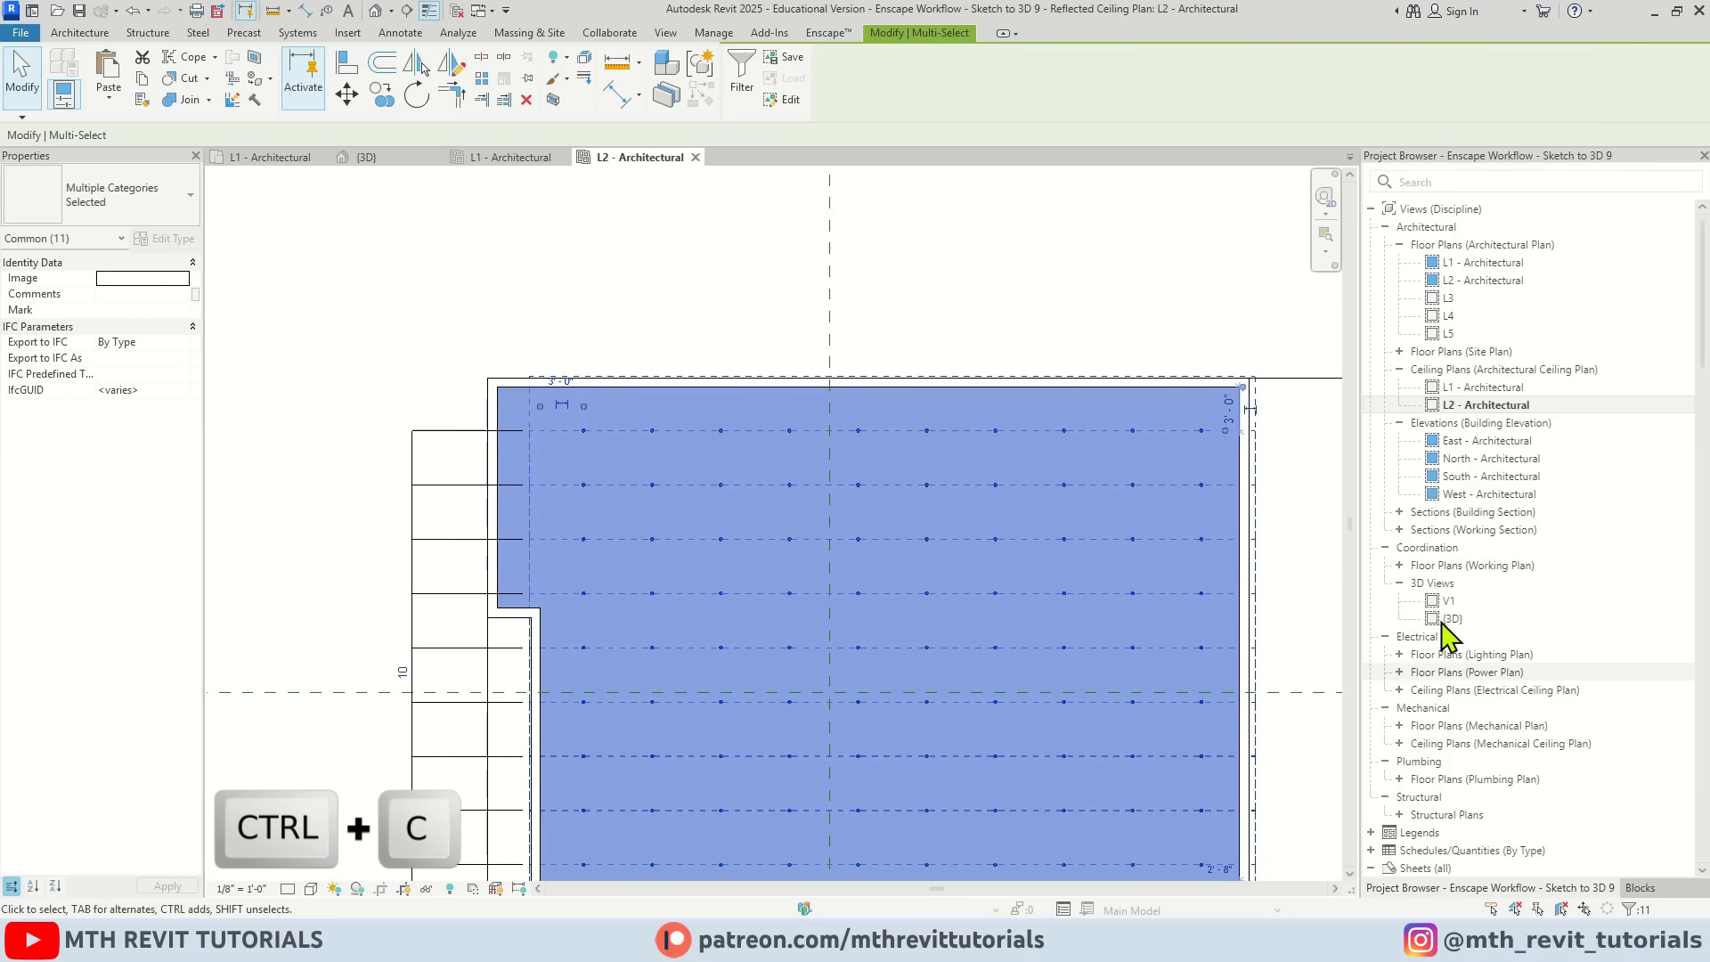
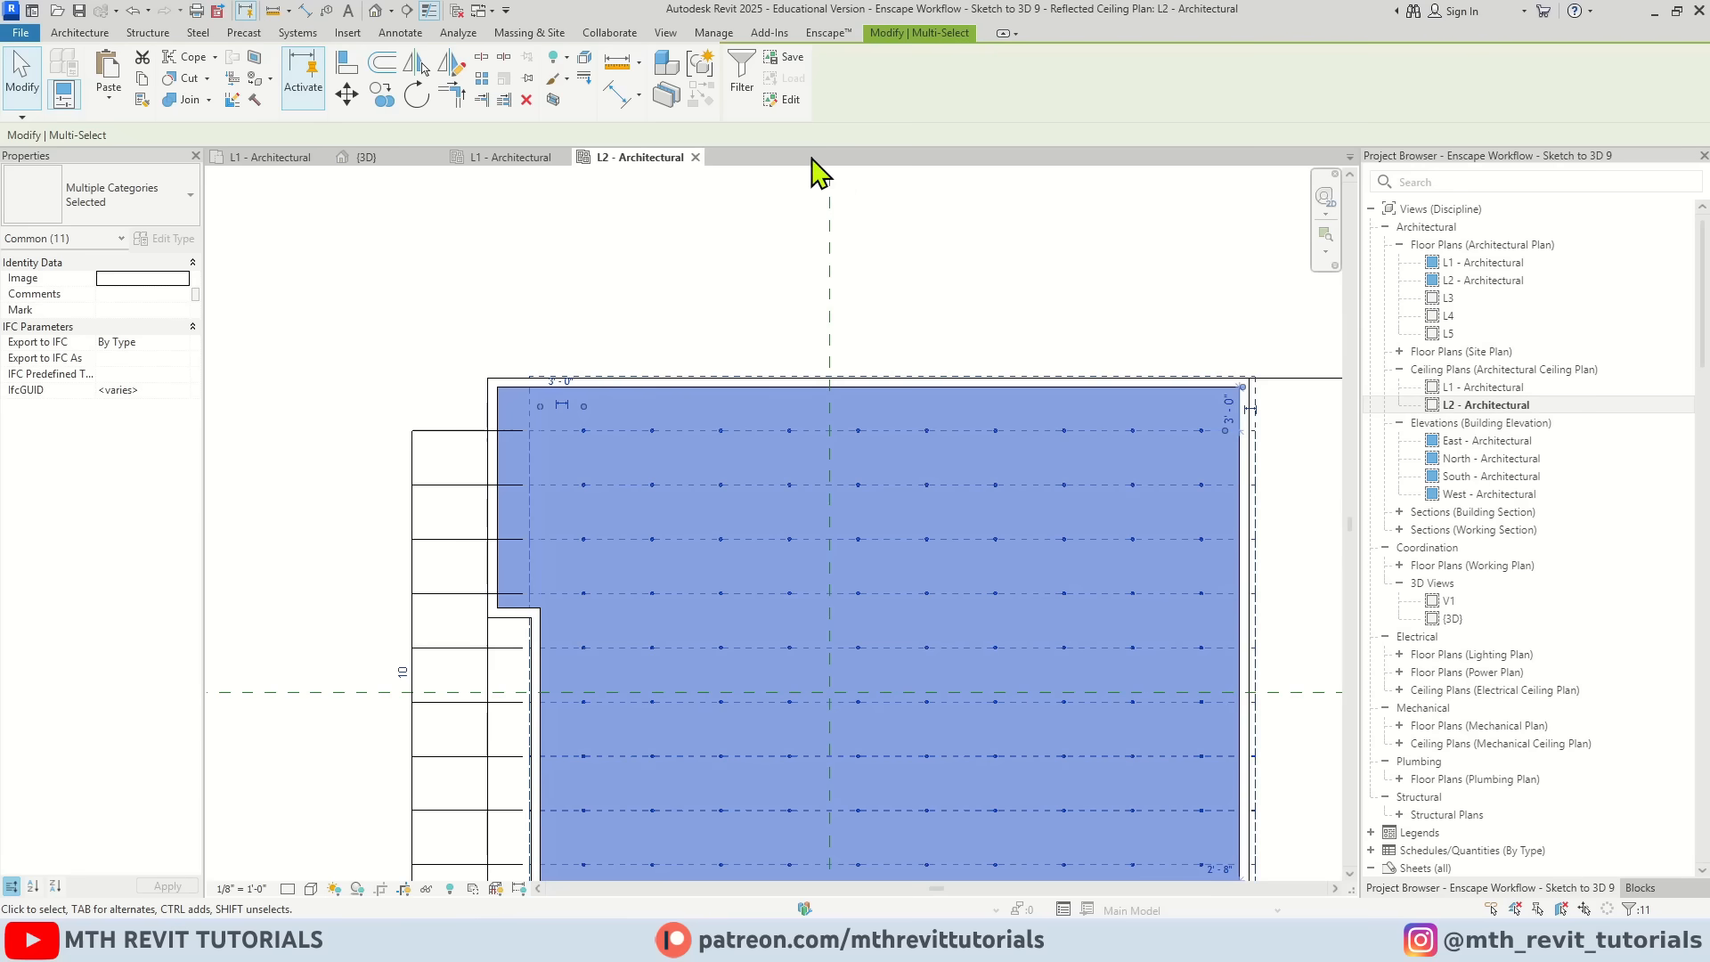
pyautogui.click(666, 32)
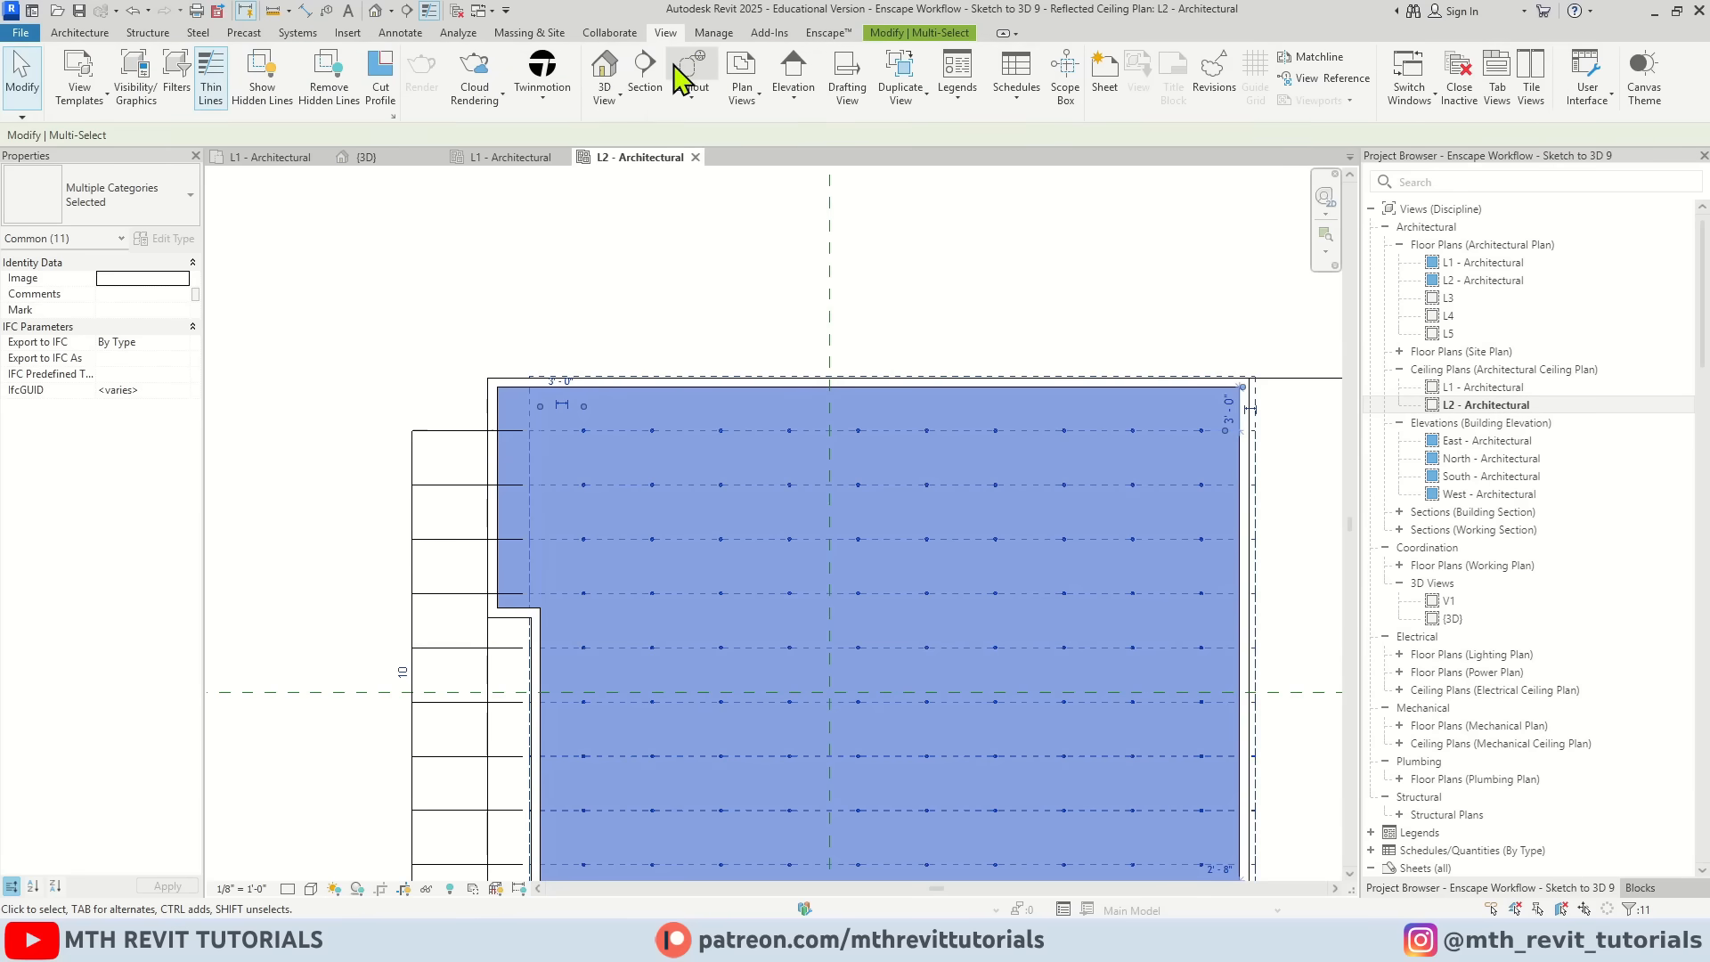
pyautogui.click(738, 100)
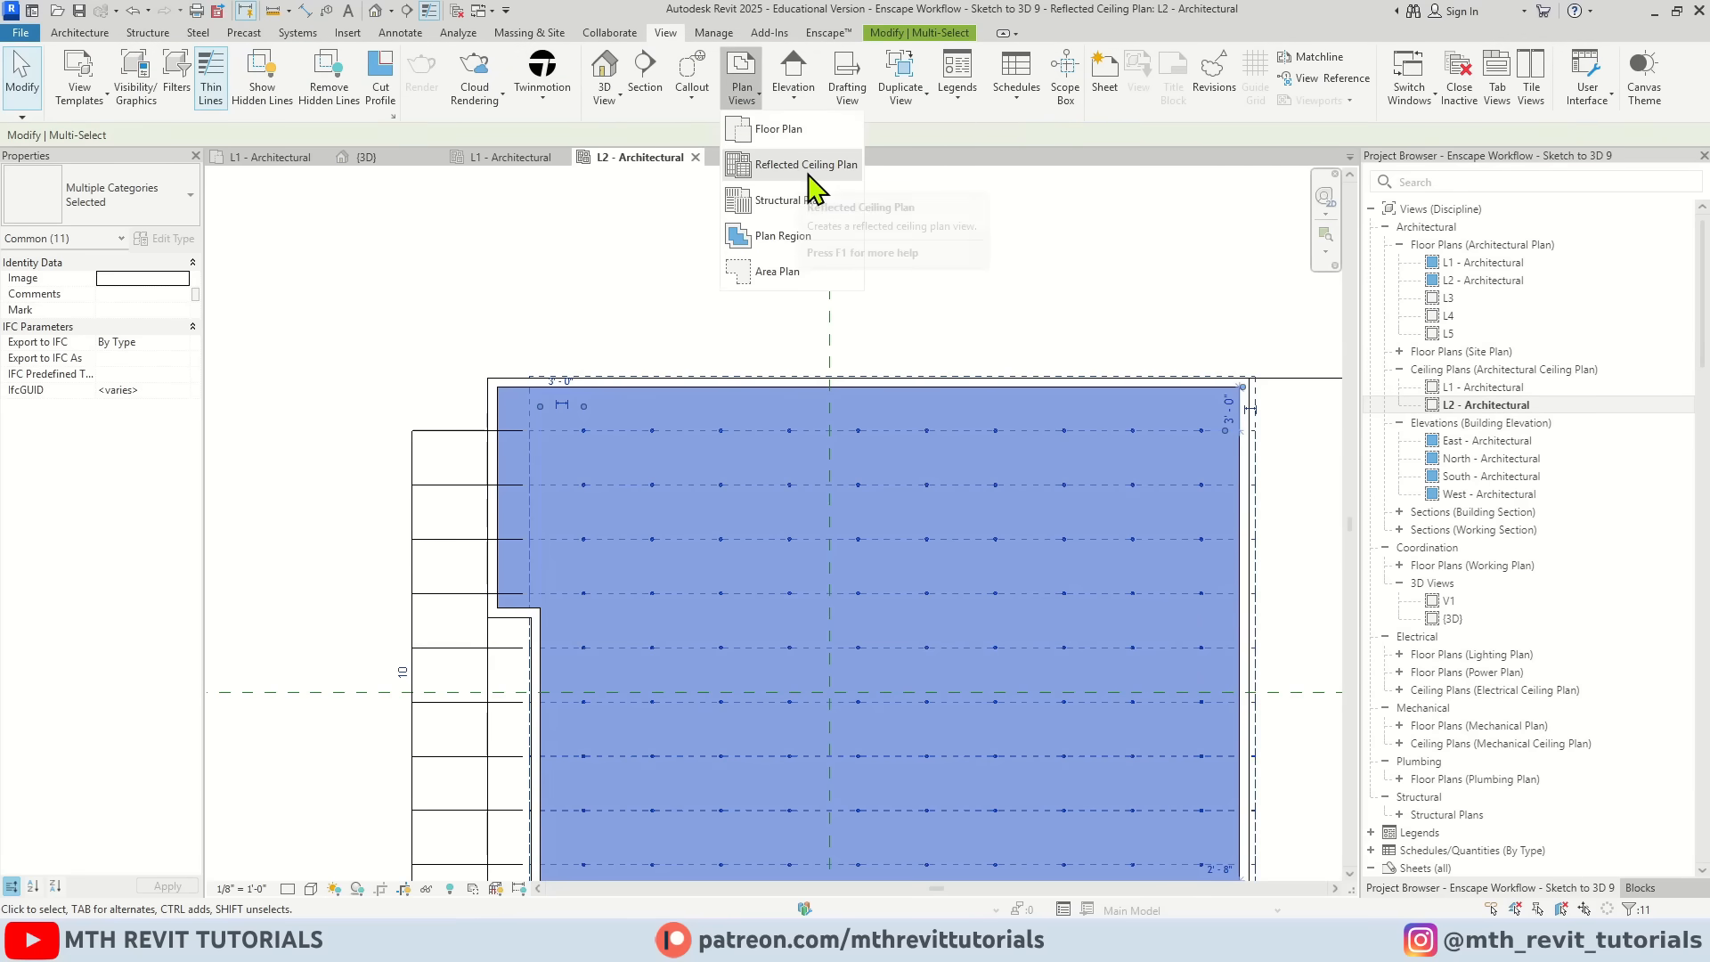
pyautogui.click(806, 166)
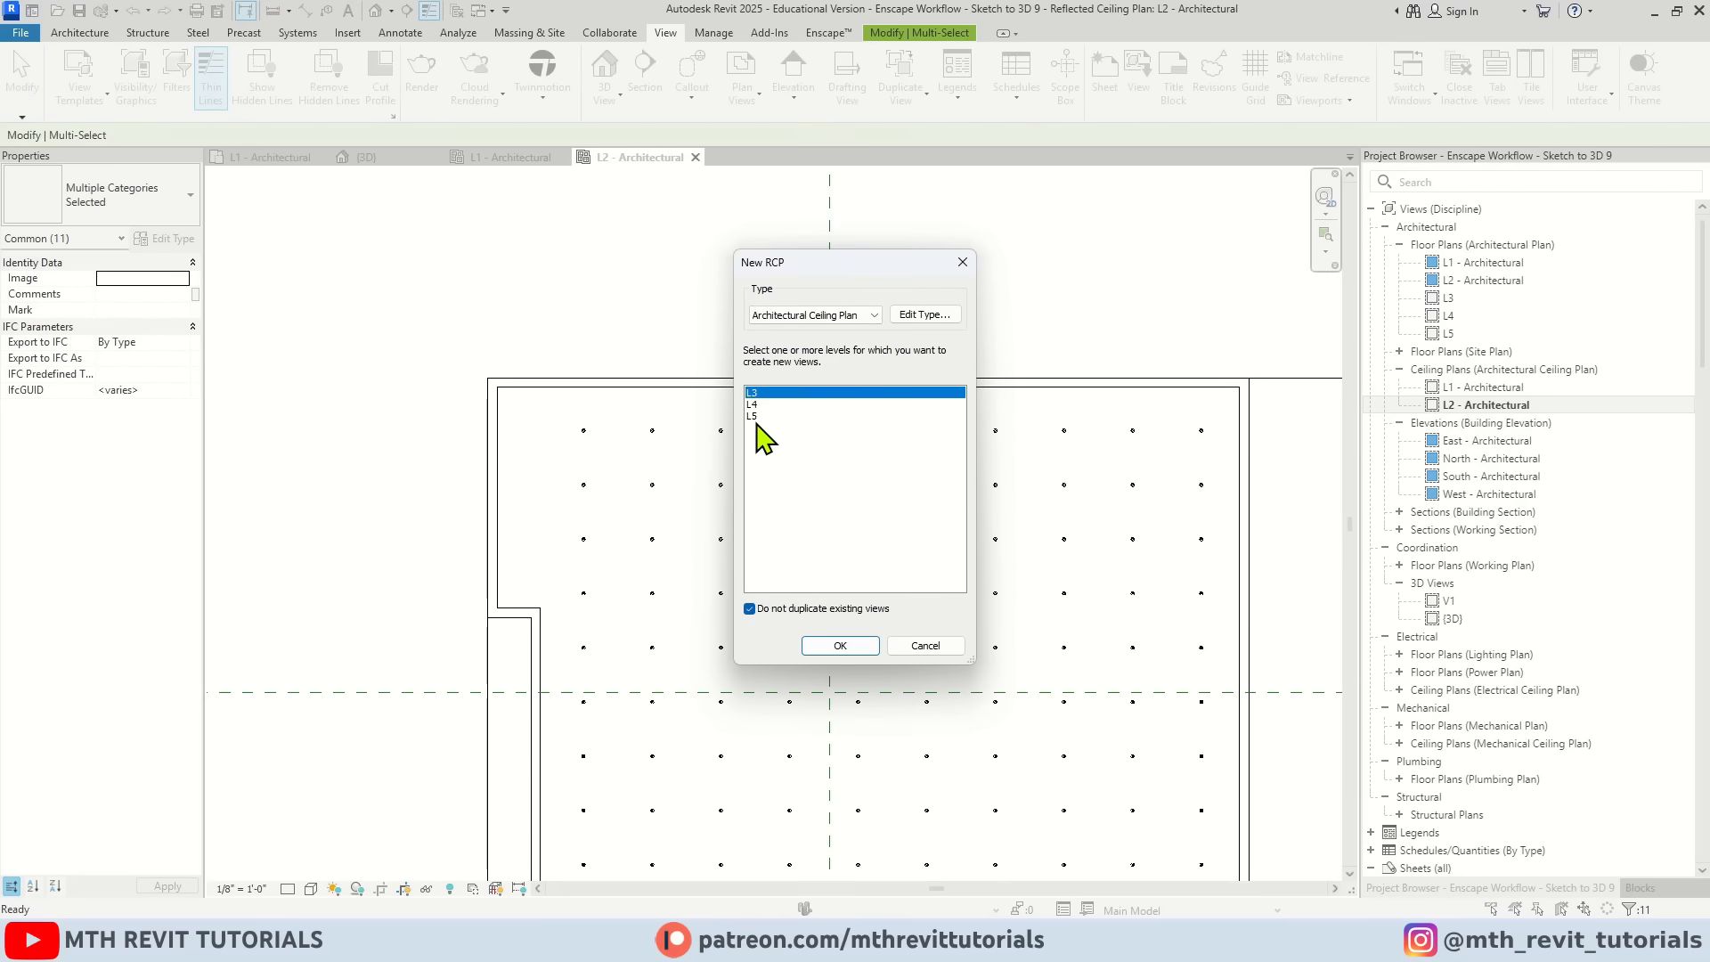
pyautogui.click(840, 646)
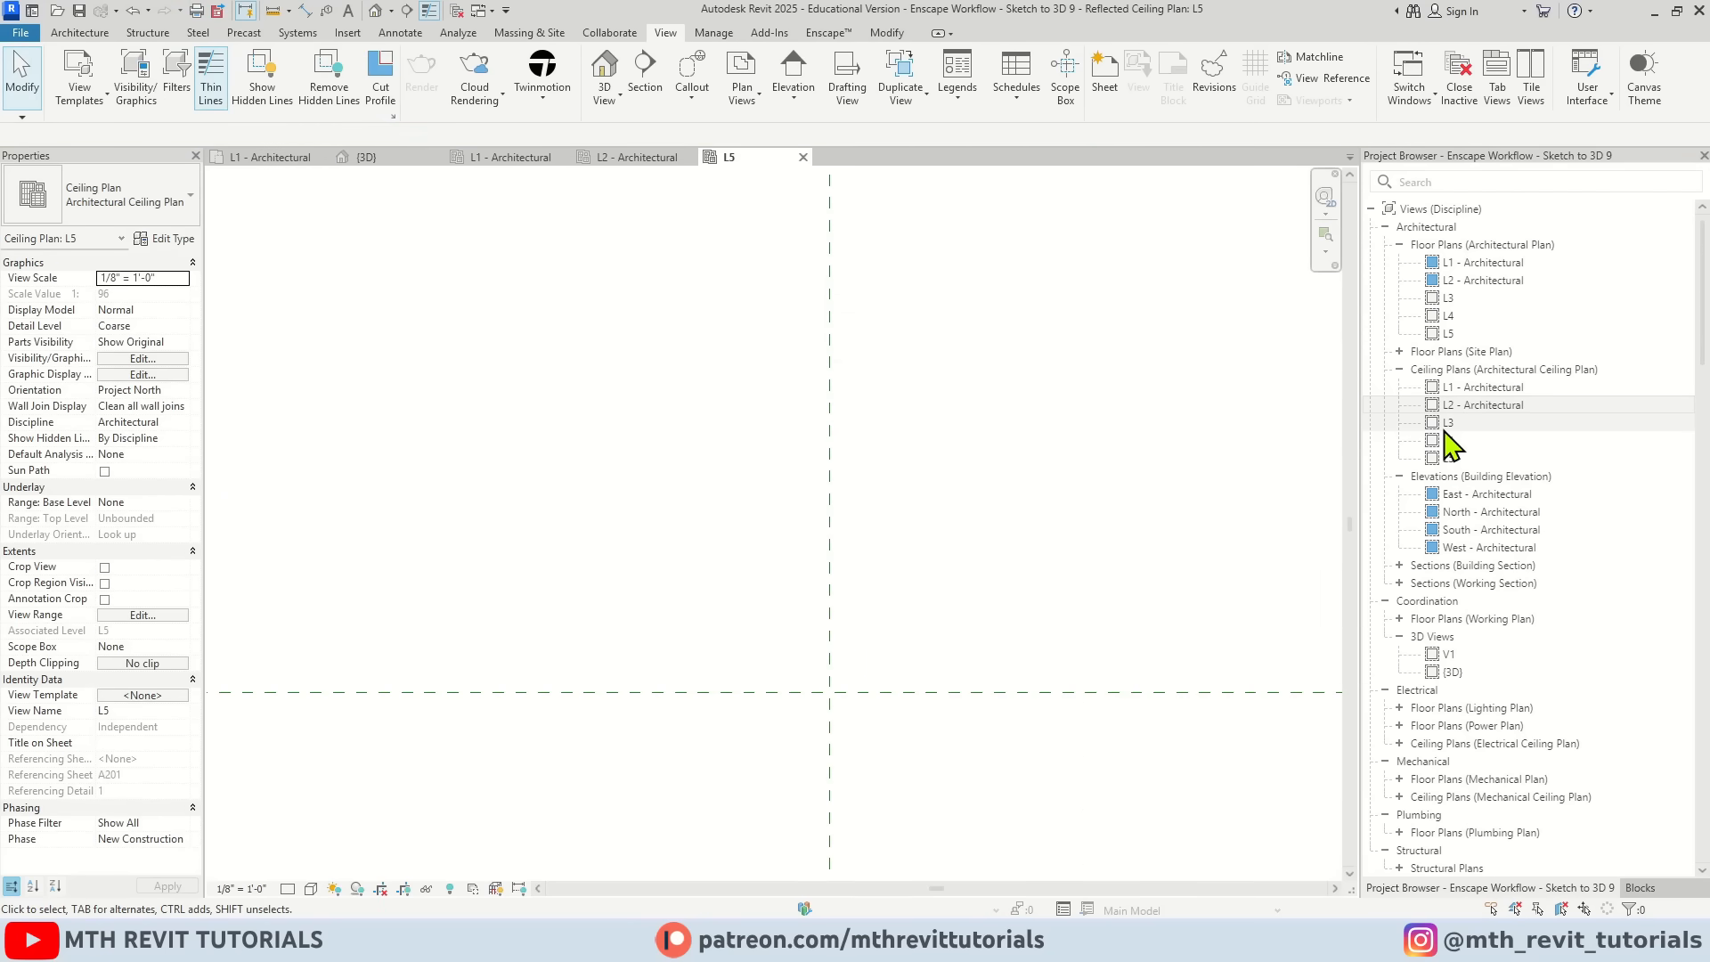
# Step: Open the L3 ceiling plan and paste the copied ceiling and lights aligned to the current view
pyautogui.doubleClick(1446, 423)
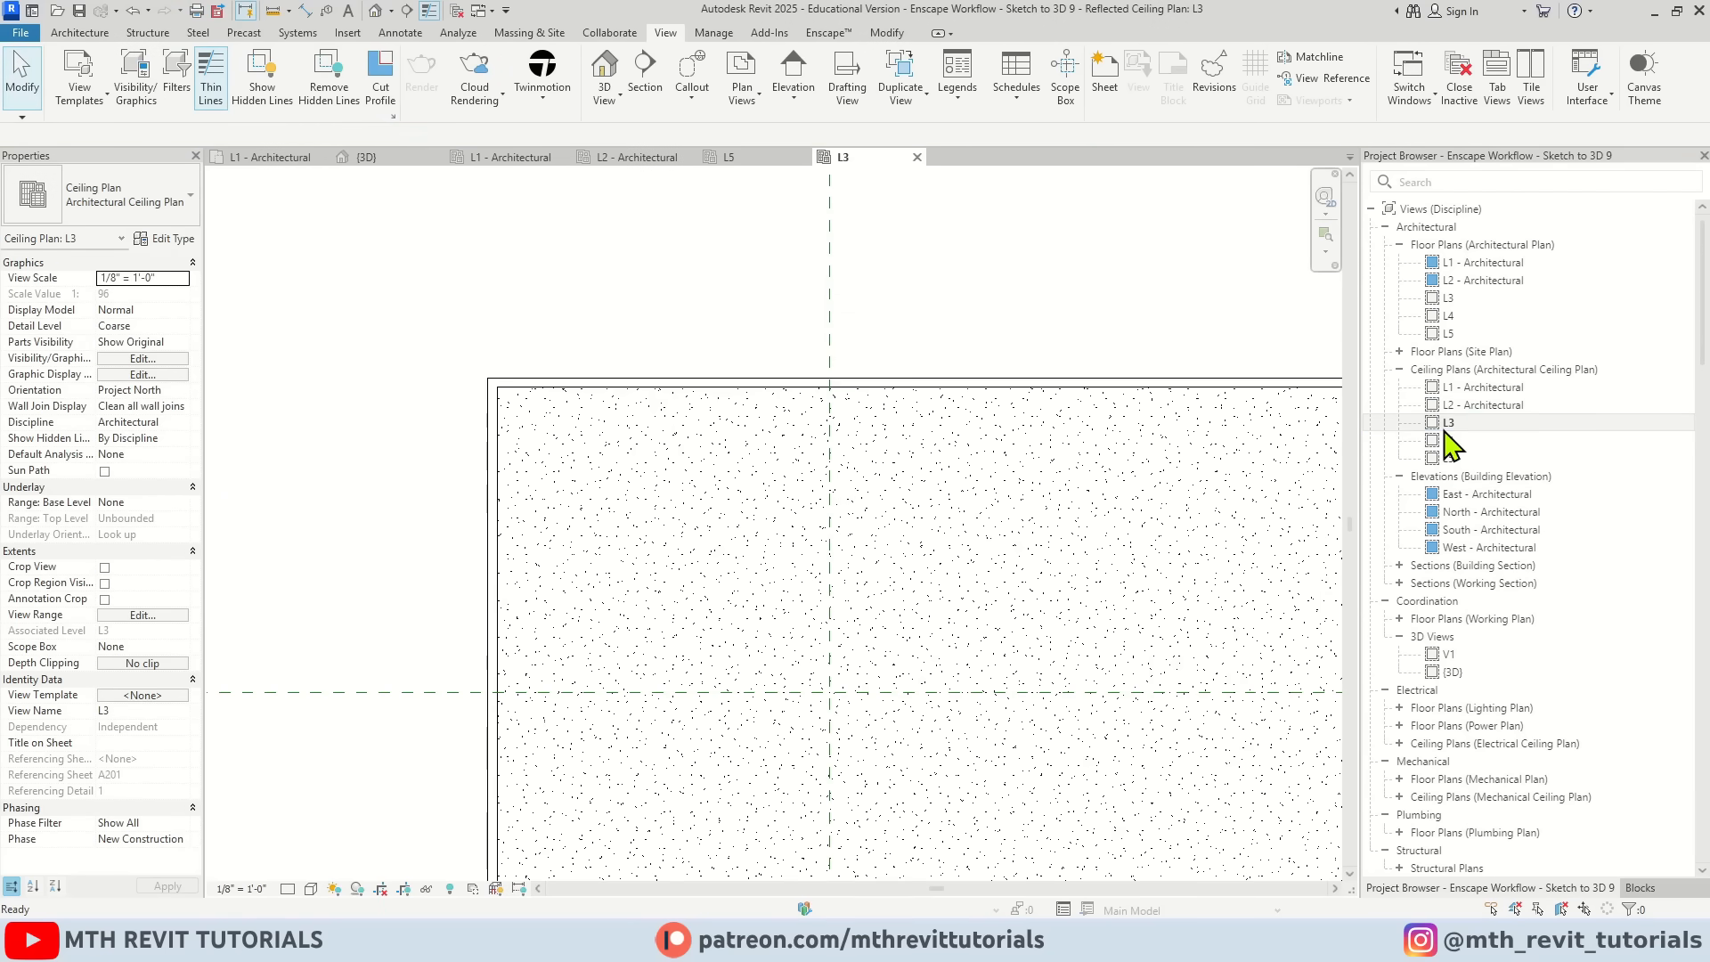
pyautogui.click(886, 36)
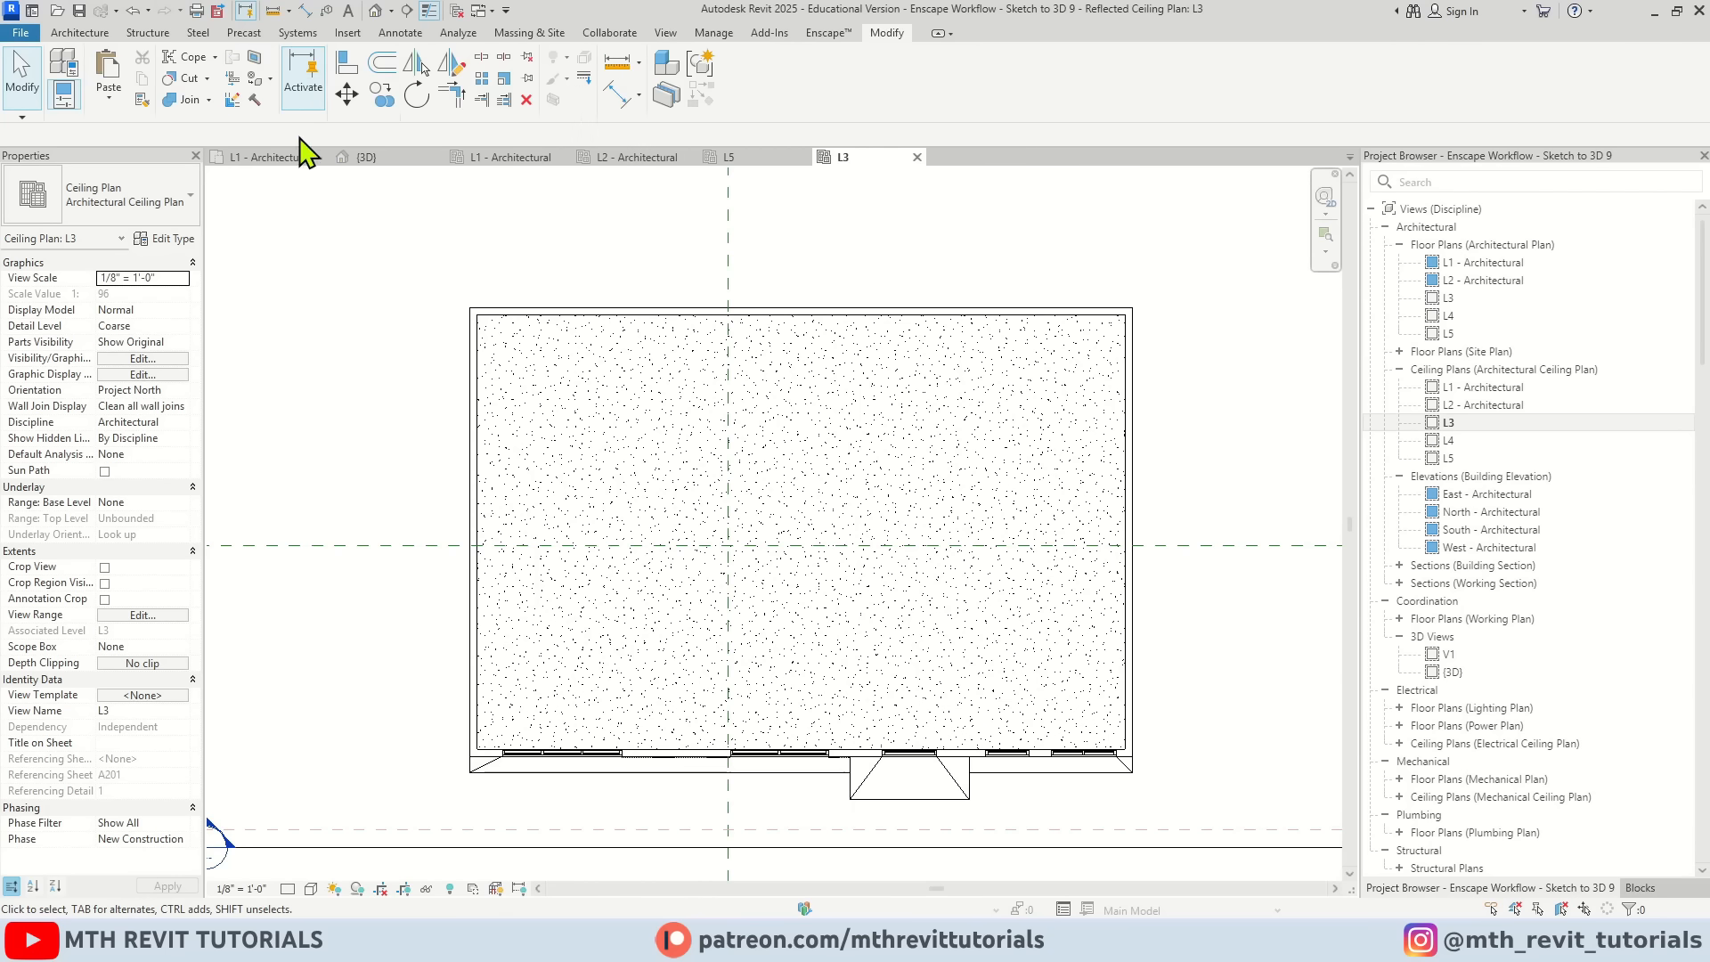
pyautogui.click(109, 98)
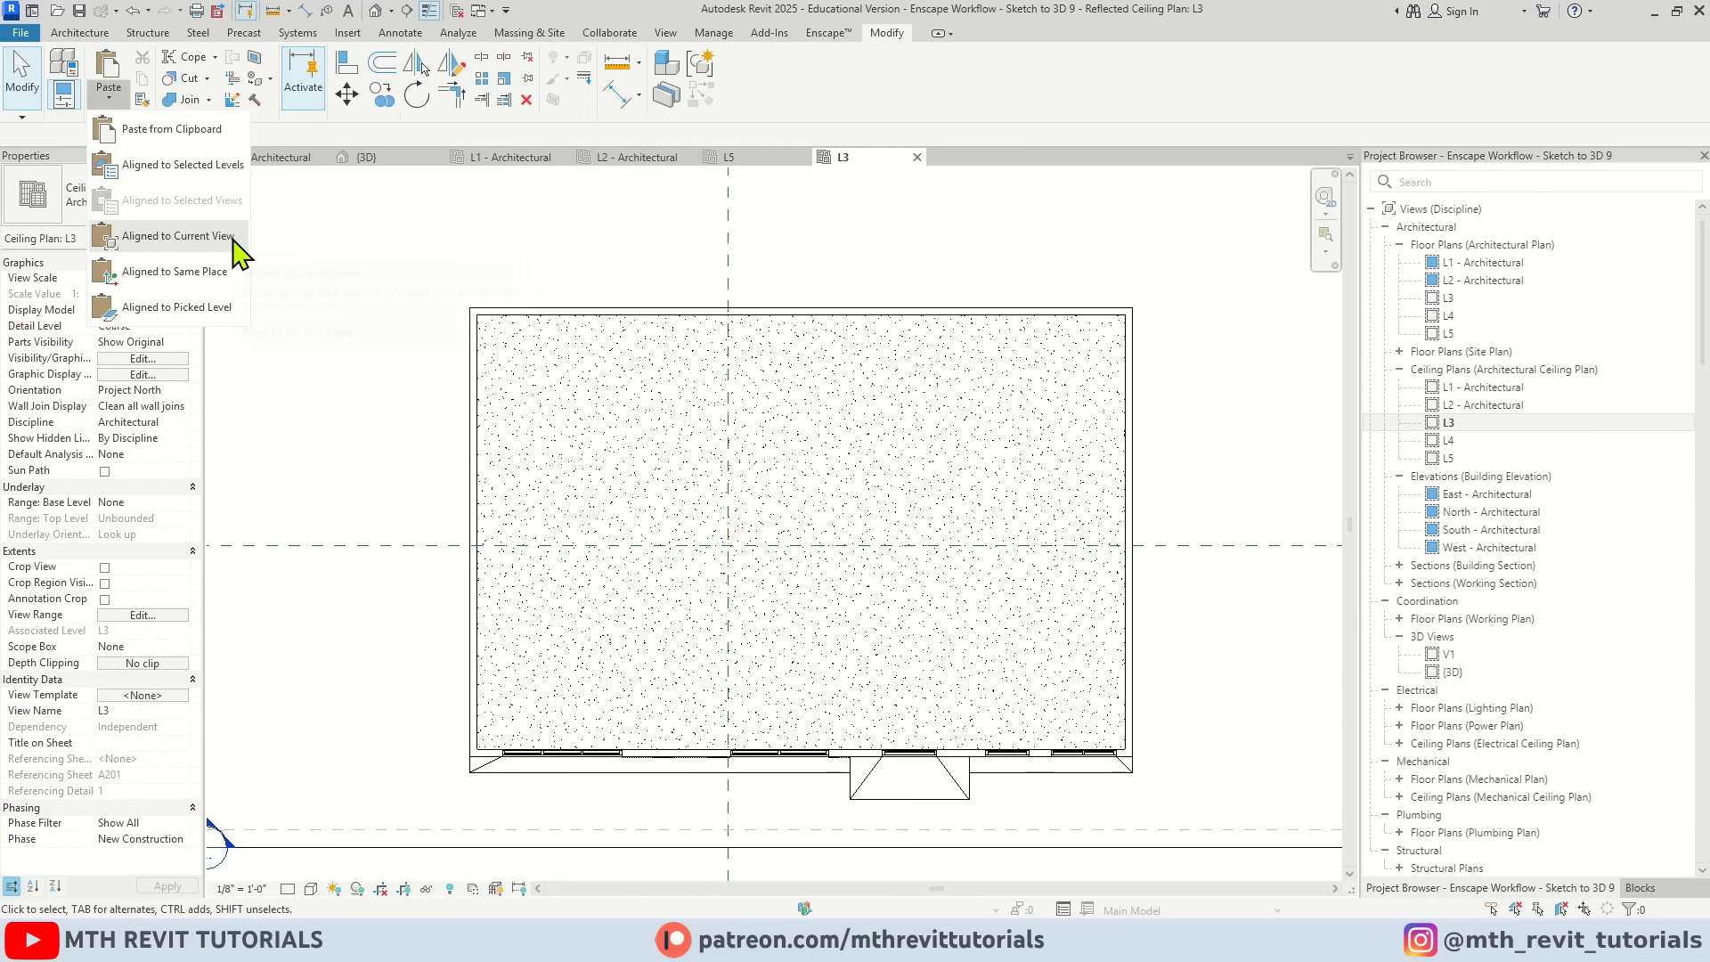
pyautogui.click(178, 236)
pyautogui.scroll(1, 1087, 390)
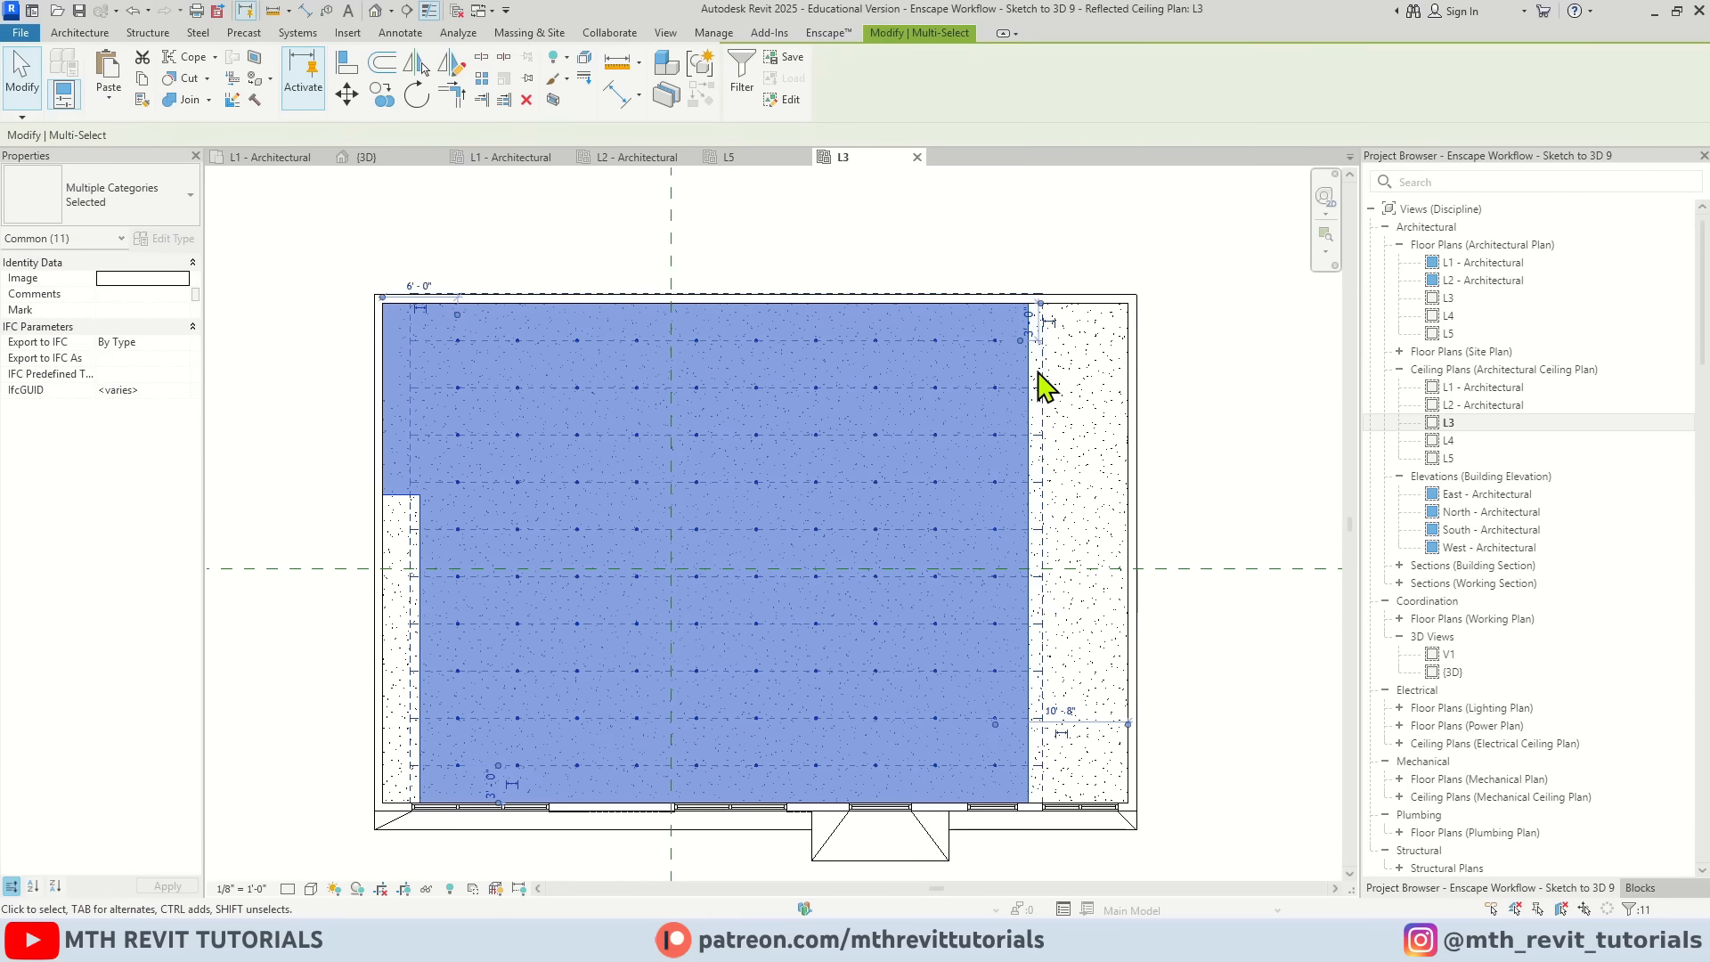
# Step: Edit the L3 ceiling's boundary so its right edge and stepped left edge reach the outer walls, and finish the sketch
pyautogui.scroll(1, 1033, 369)
pyautogui.doubleClick(1028, 367)
pyautogui.moveTo(1028, 365); pyautogui.dragTo(1141, 364)
pyautogui.scroll(-1, 1141, 364)
pyautogui.moveTo(419, 694); pyautogui.dragTo(683, 587, button='middle')
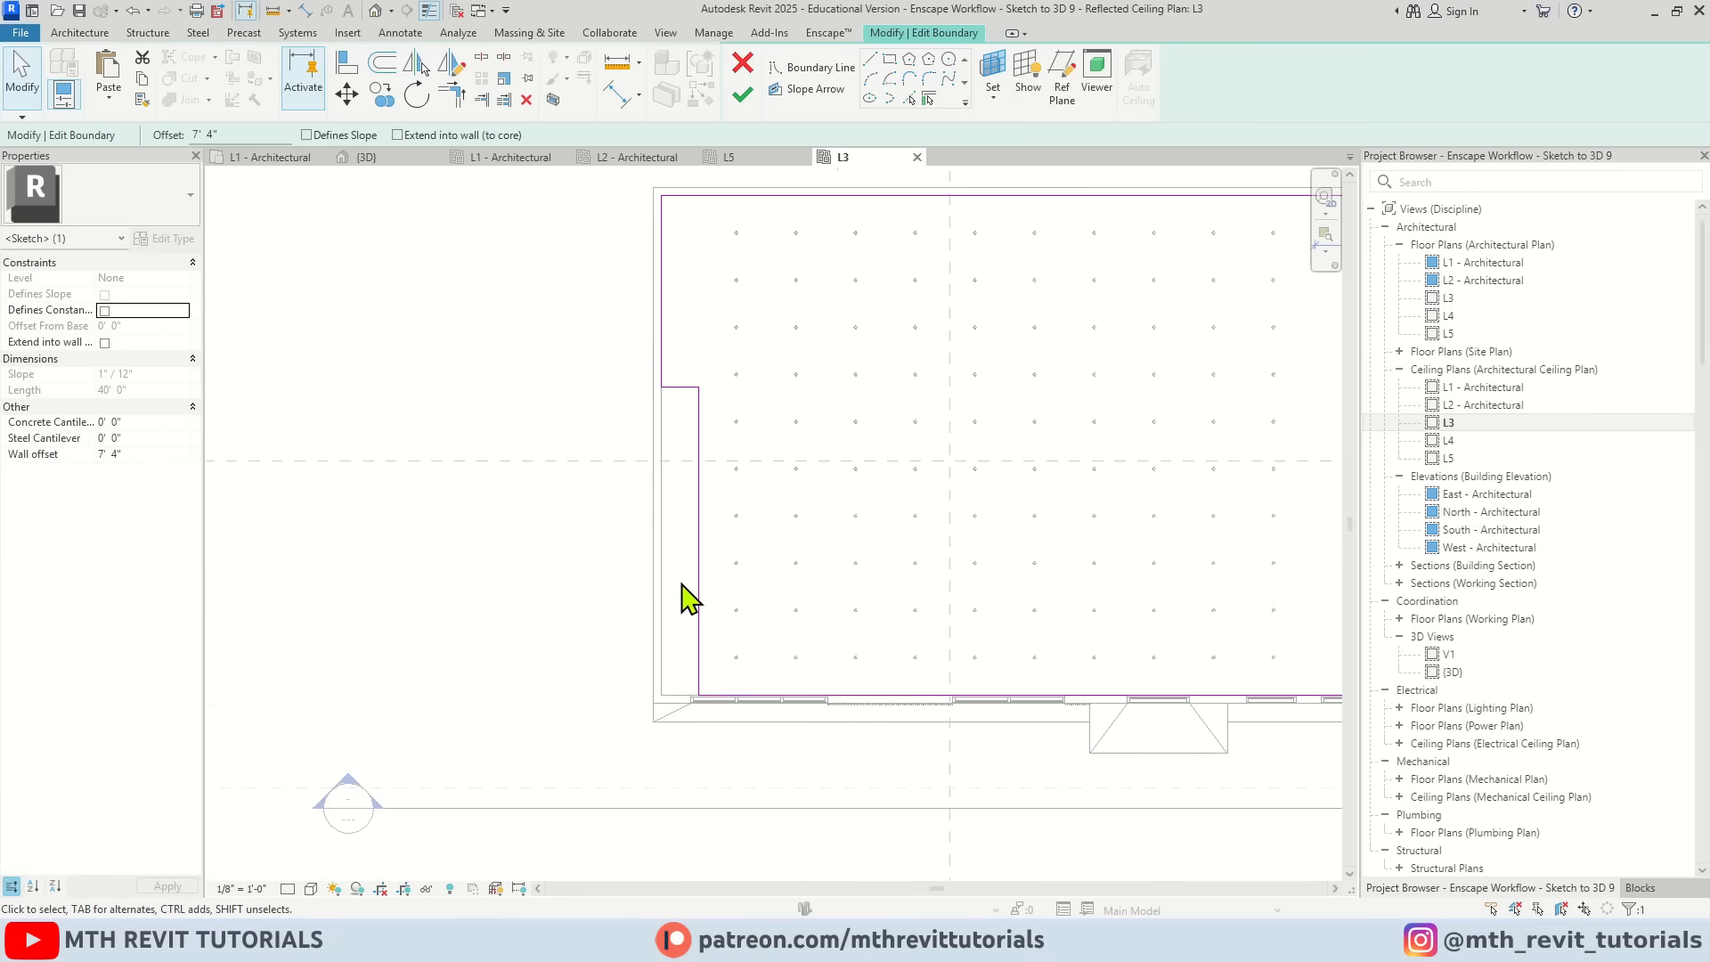
pyautogui.moveTo(697, 582); pyautogui.dragTo(659, 581)
pyautogui.click(1346, 890)
pyautogui.scroll(-1, 699, 614)
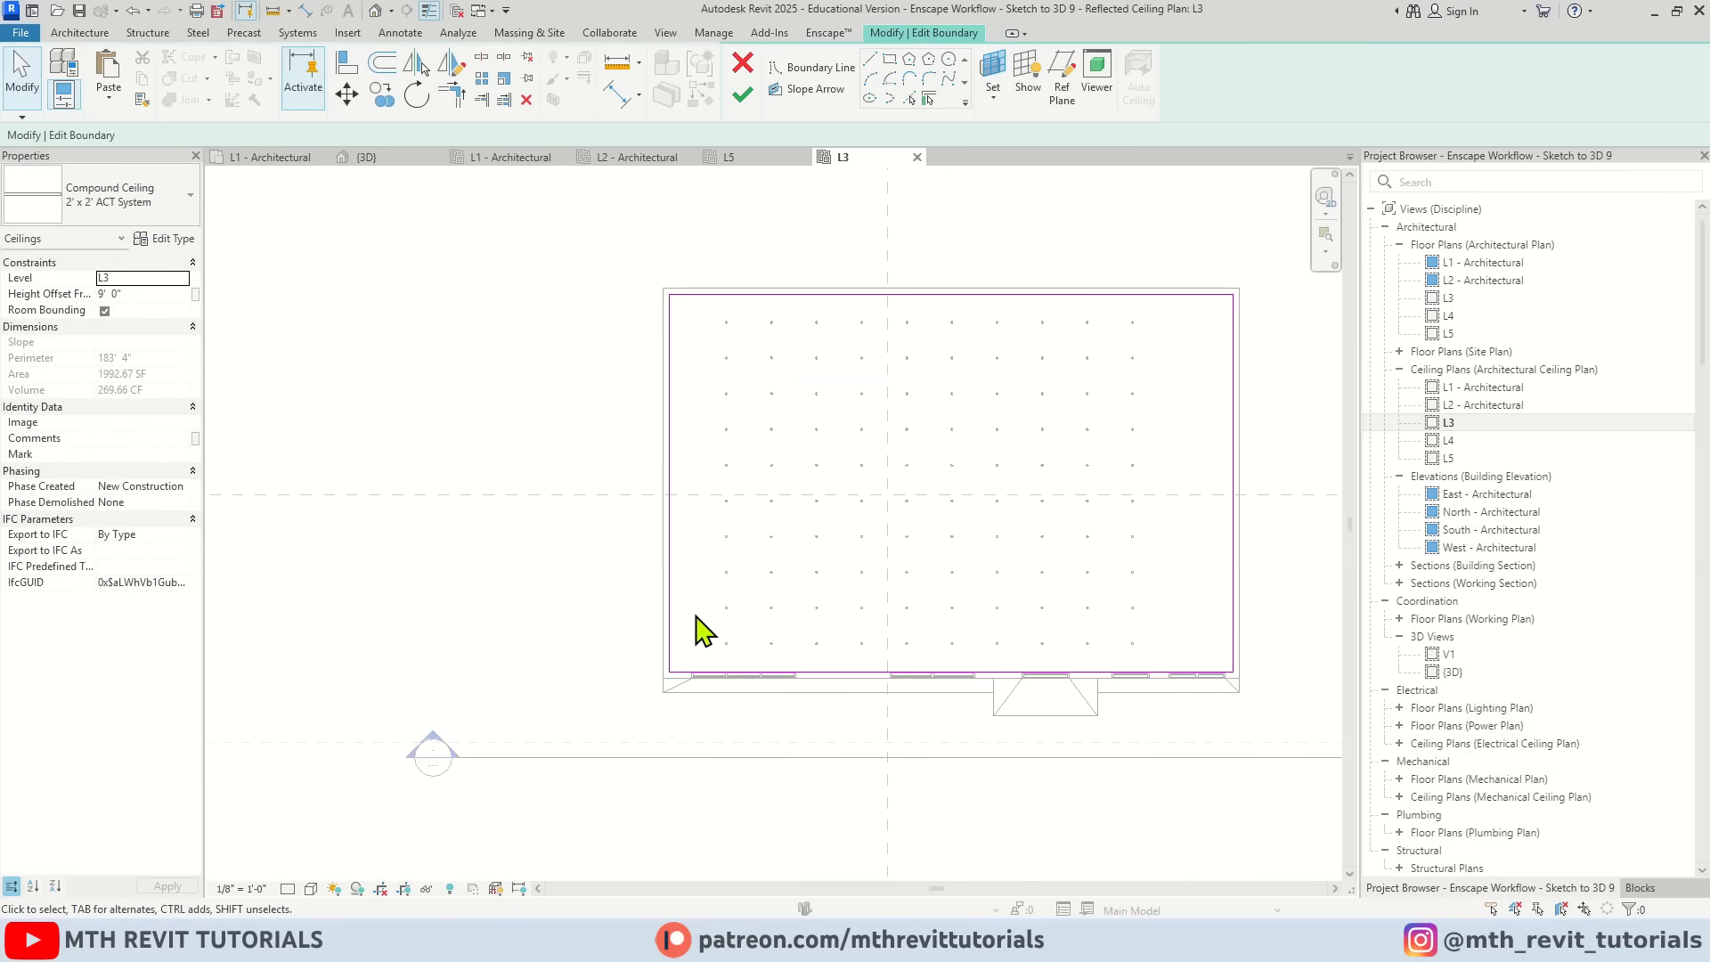
pyautogui.click(740, 98)
pyautogui.click(1118, 538)
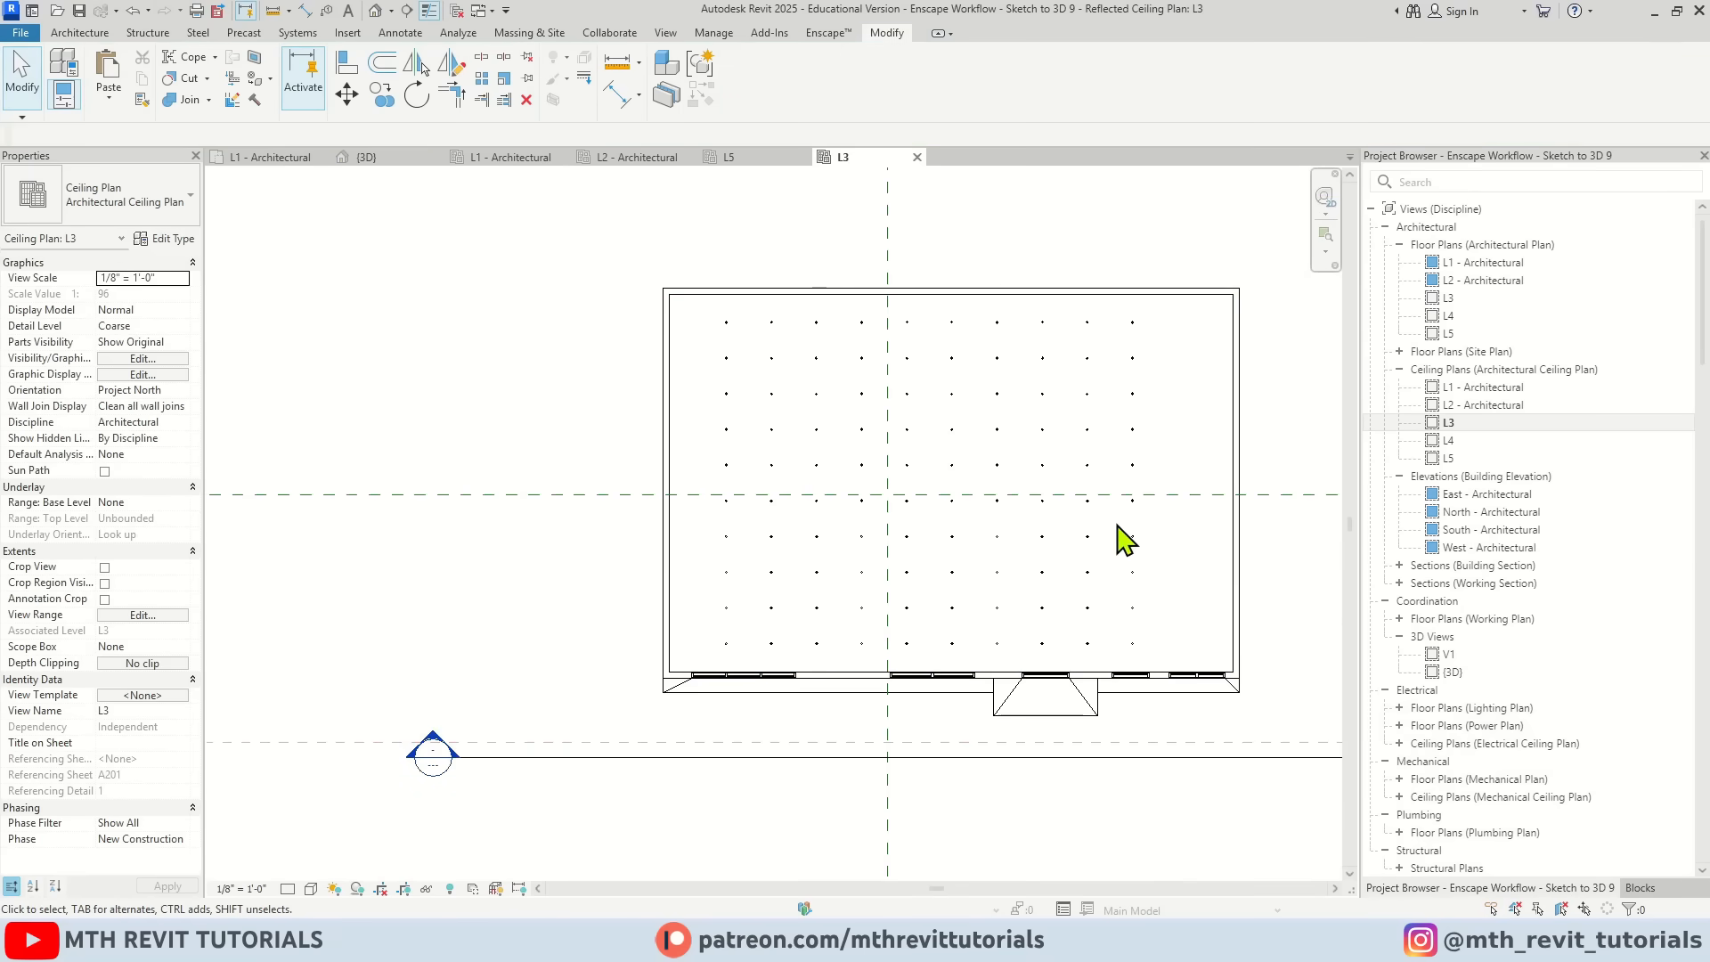
# Step: Shift the L3 light array to about 2' 5 1/2" from the left wall and ungroup all its row groups
pyautogui.click(1113, 336)
pyautogui.rightClick(1123, 325)
pyautogui.moveTo(1279, 513)
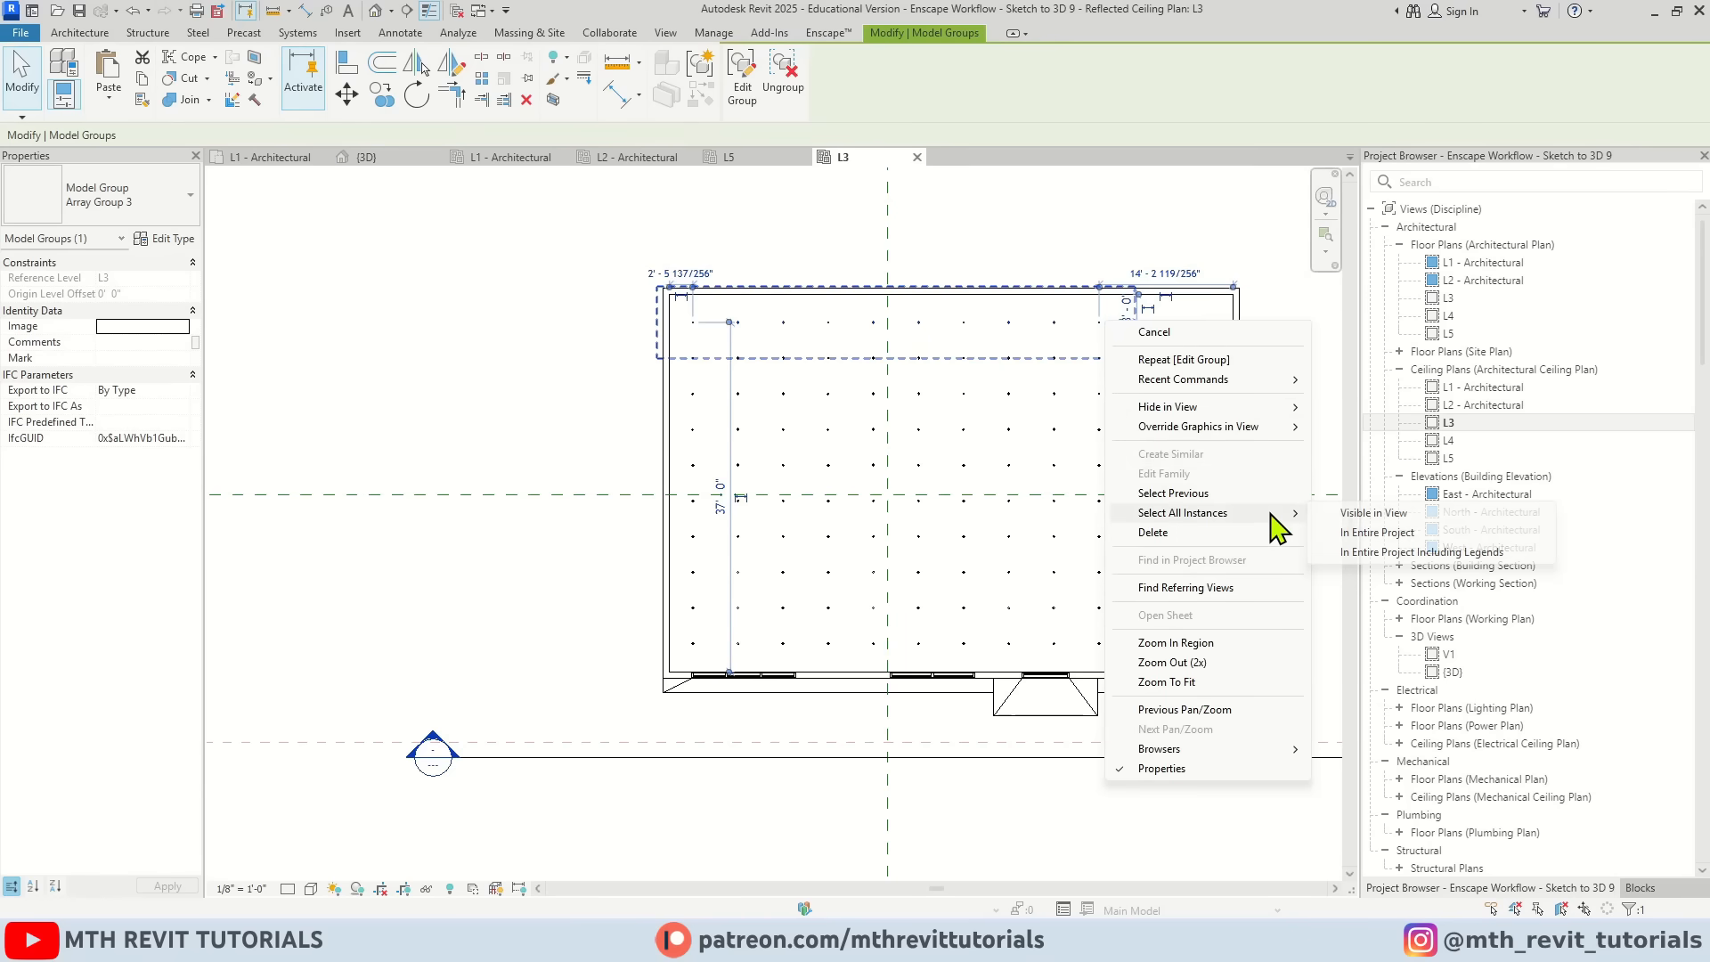
pyautogui.click(1336, 532)
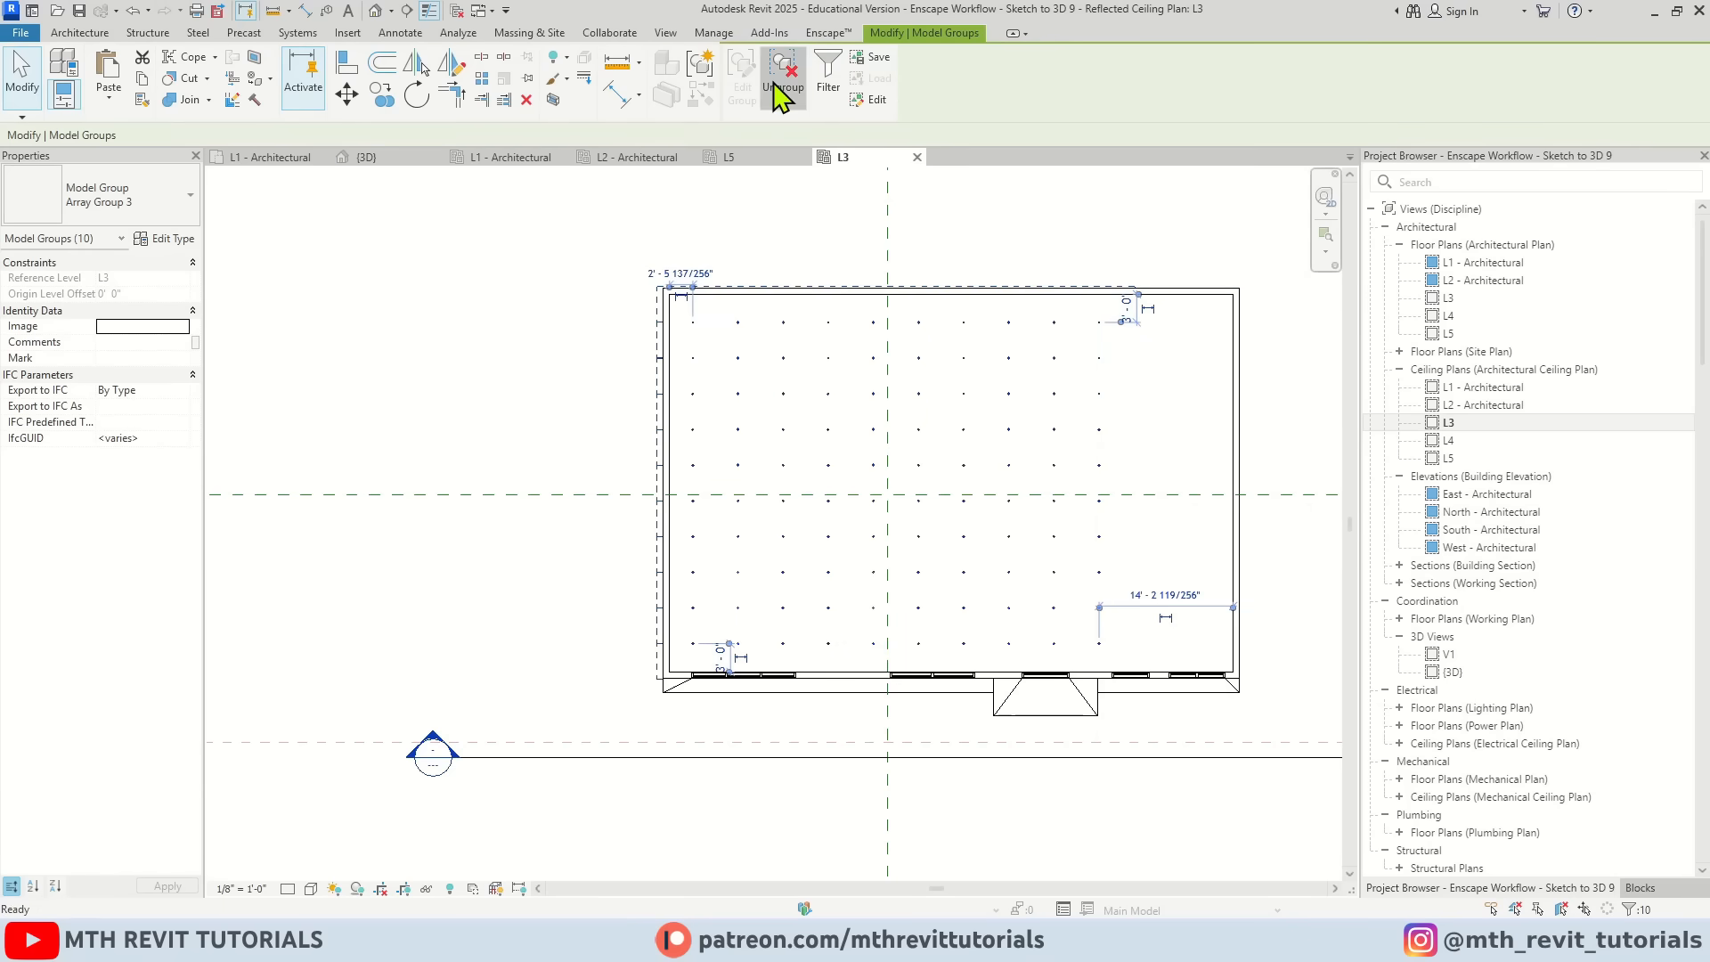
pyautogui.click(782, 93)
pyautogui.press('Escape')
# Step: Select all the remaining single-light array groups in the L3 view and ungroup them into individual fixtures
pyautogui.click(1099, 319)
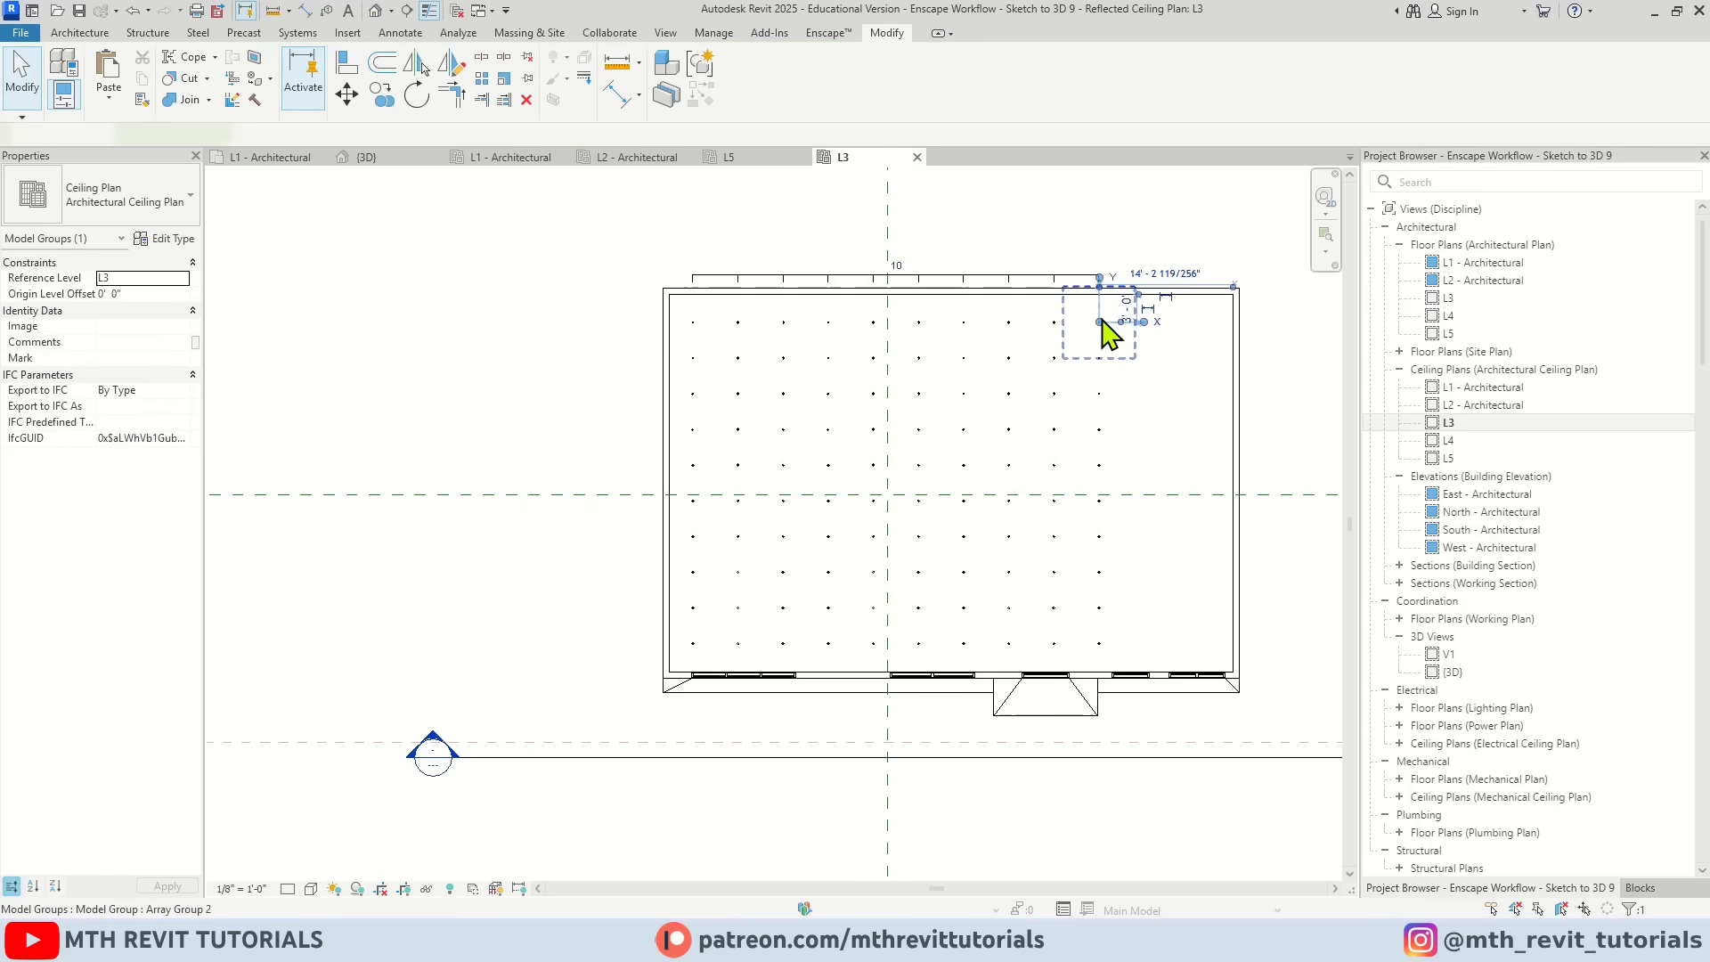
pyautogui.rightClick(1101, 322)
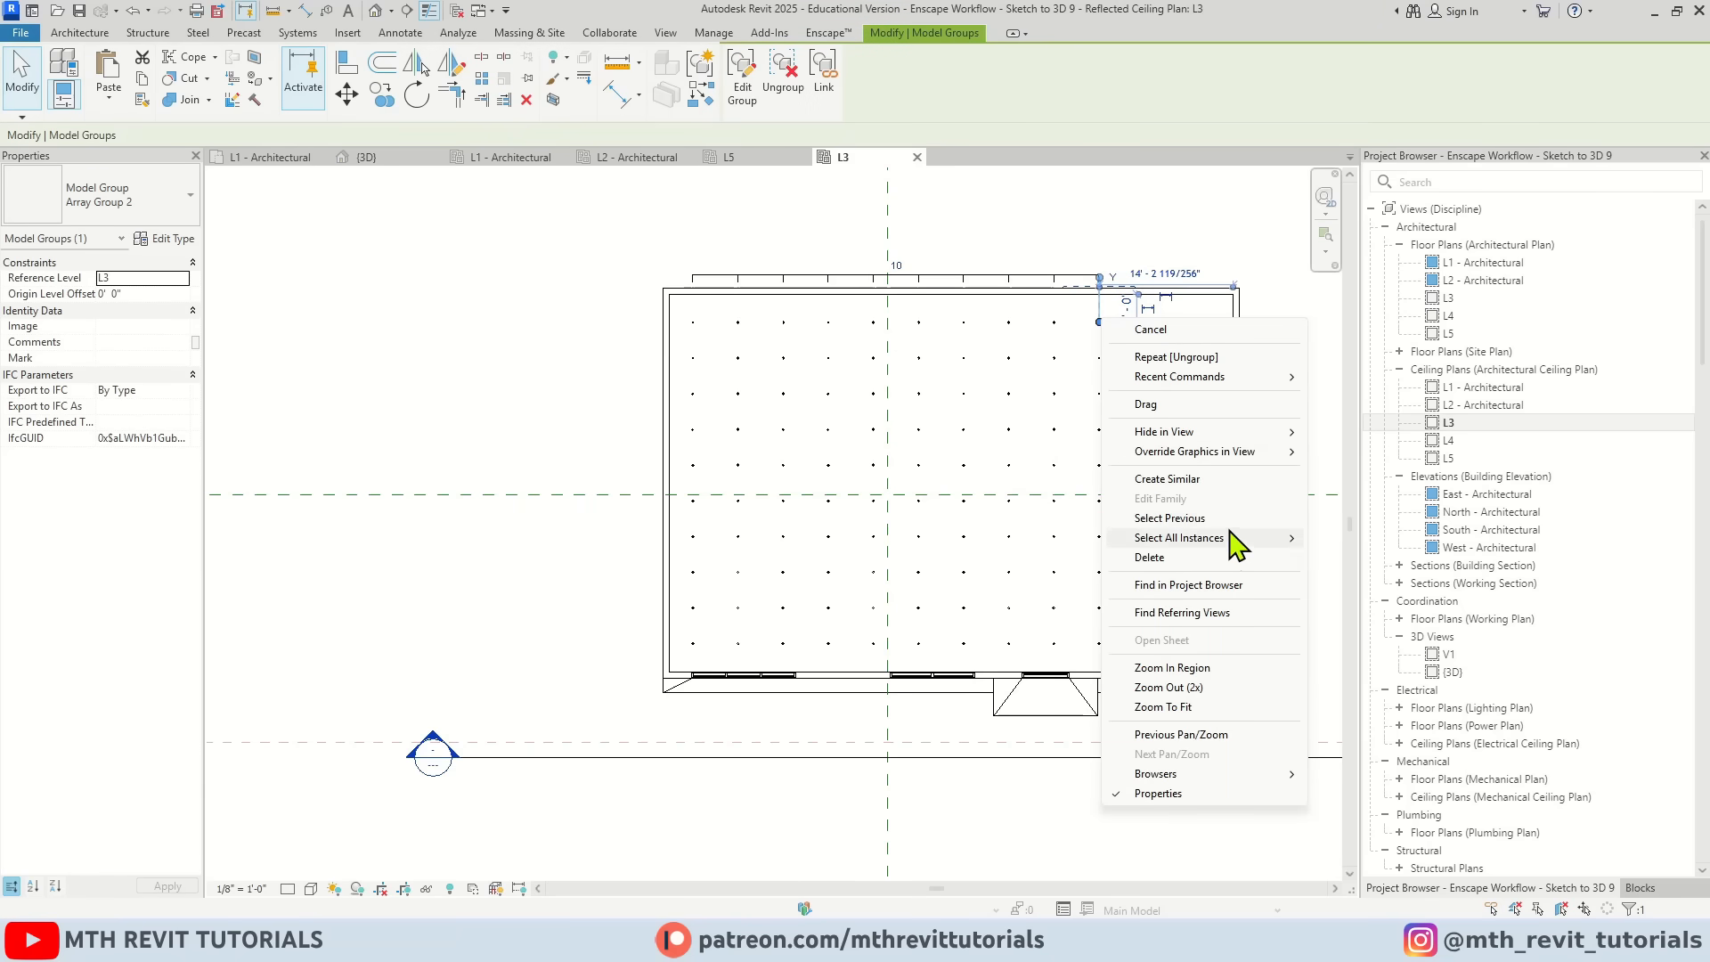
pyautogui.moveTo(1229, 538)
pyautogui.click(1344, 553)
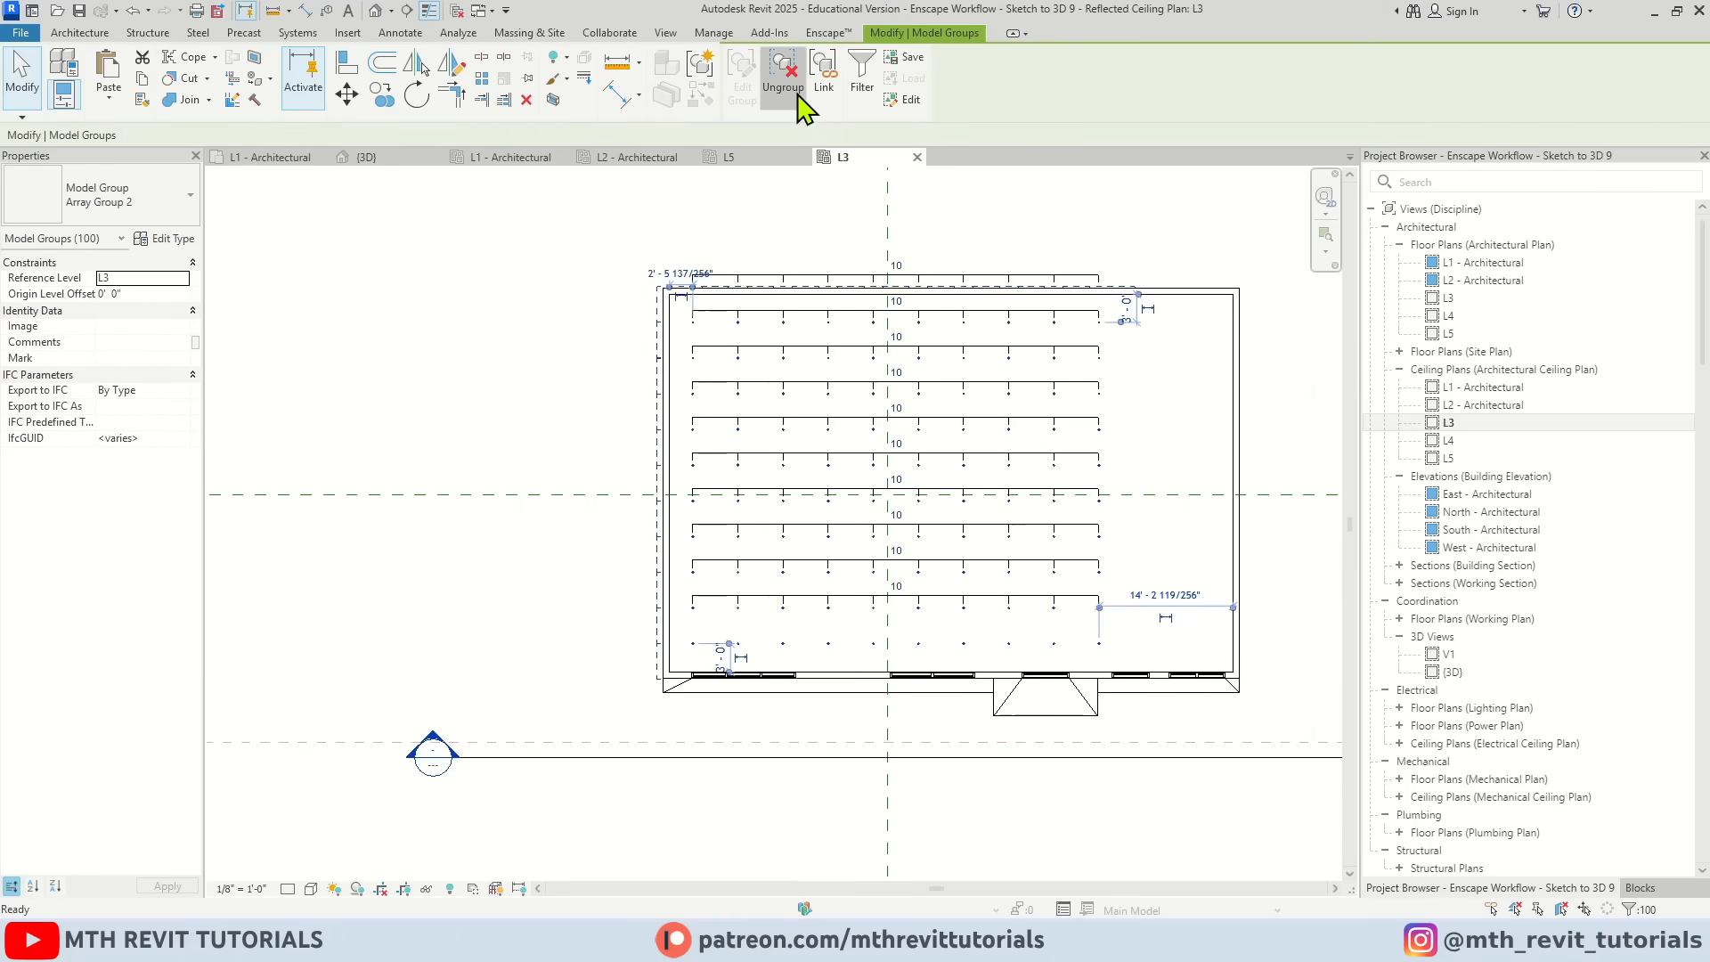
pyautogui.click(799, 98)
pyautogui.press('Escape')
# Step: Copy the rightmost column of ten L3 lights twice toward the right wall, matching the existing column spacing
pyautogui.scroll(1, 1087, 350)
pyautogui.moveTo(1078, 308); pyautogui.dragTo(1142, 703)
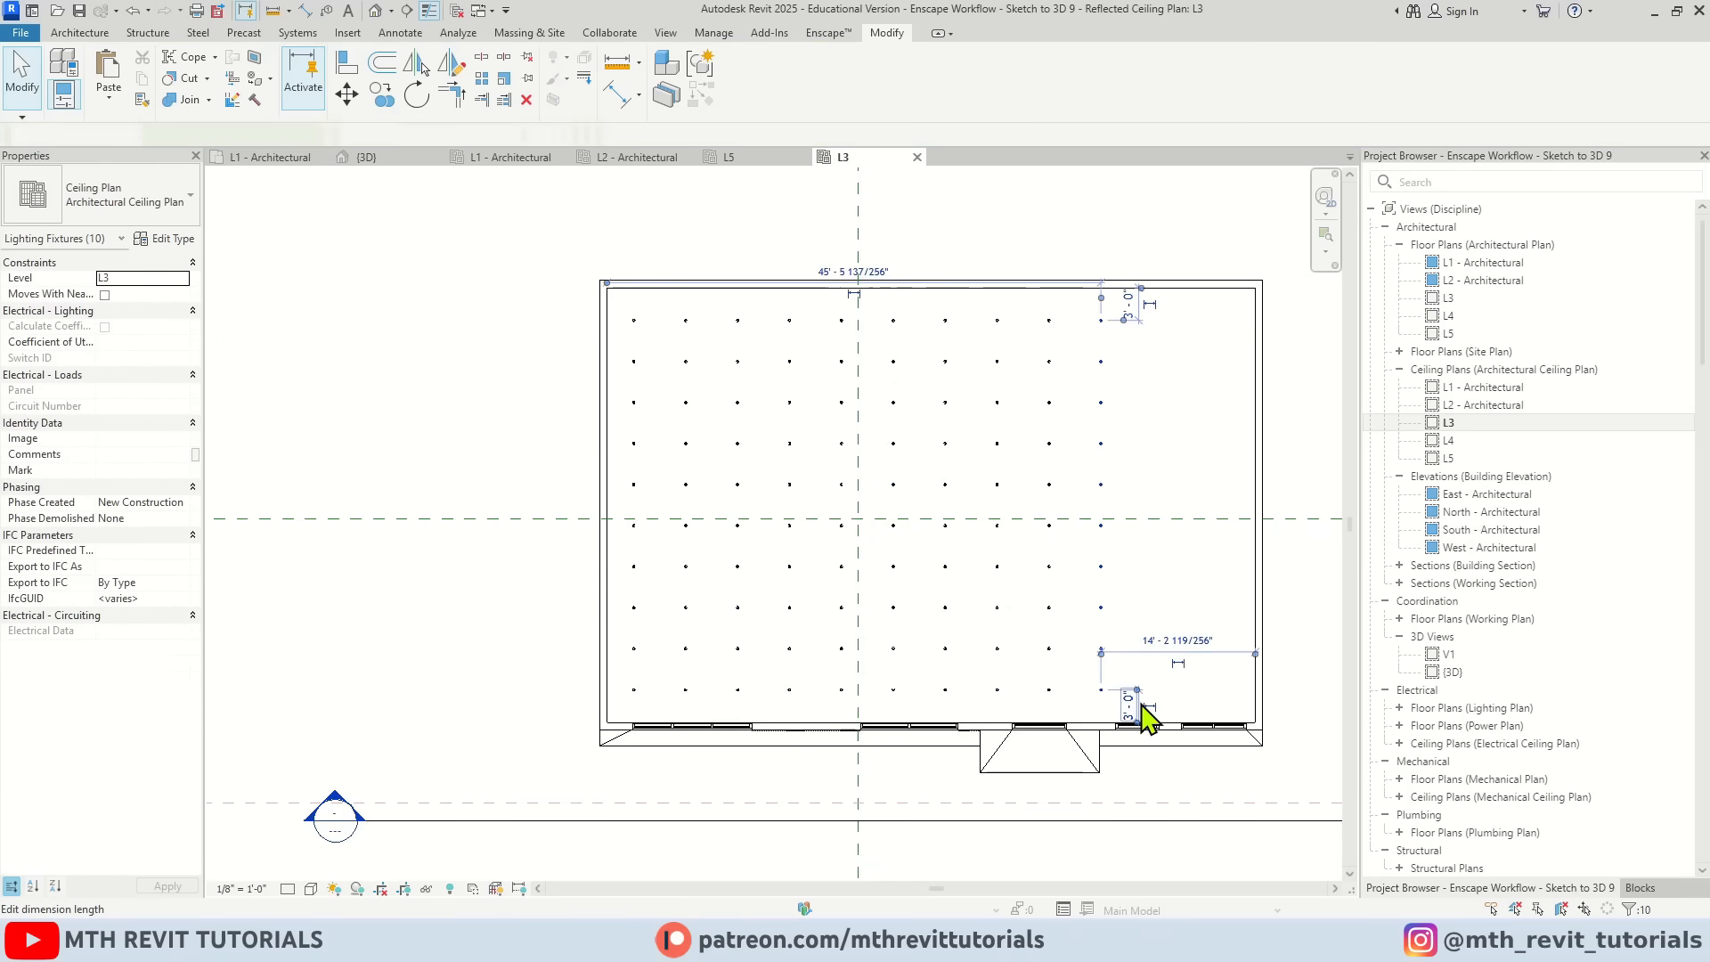
pyautogui.press('c')
pyautogui.press('o')
pyautogui.scroll(1, 1050, 330)
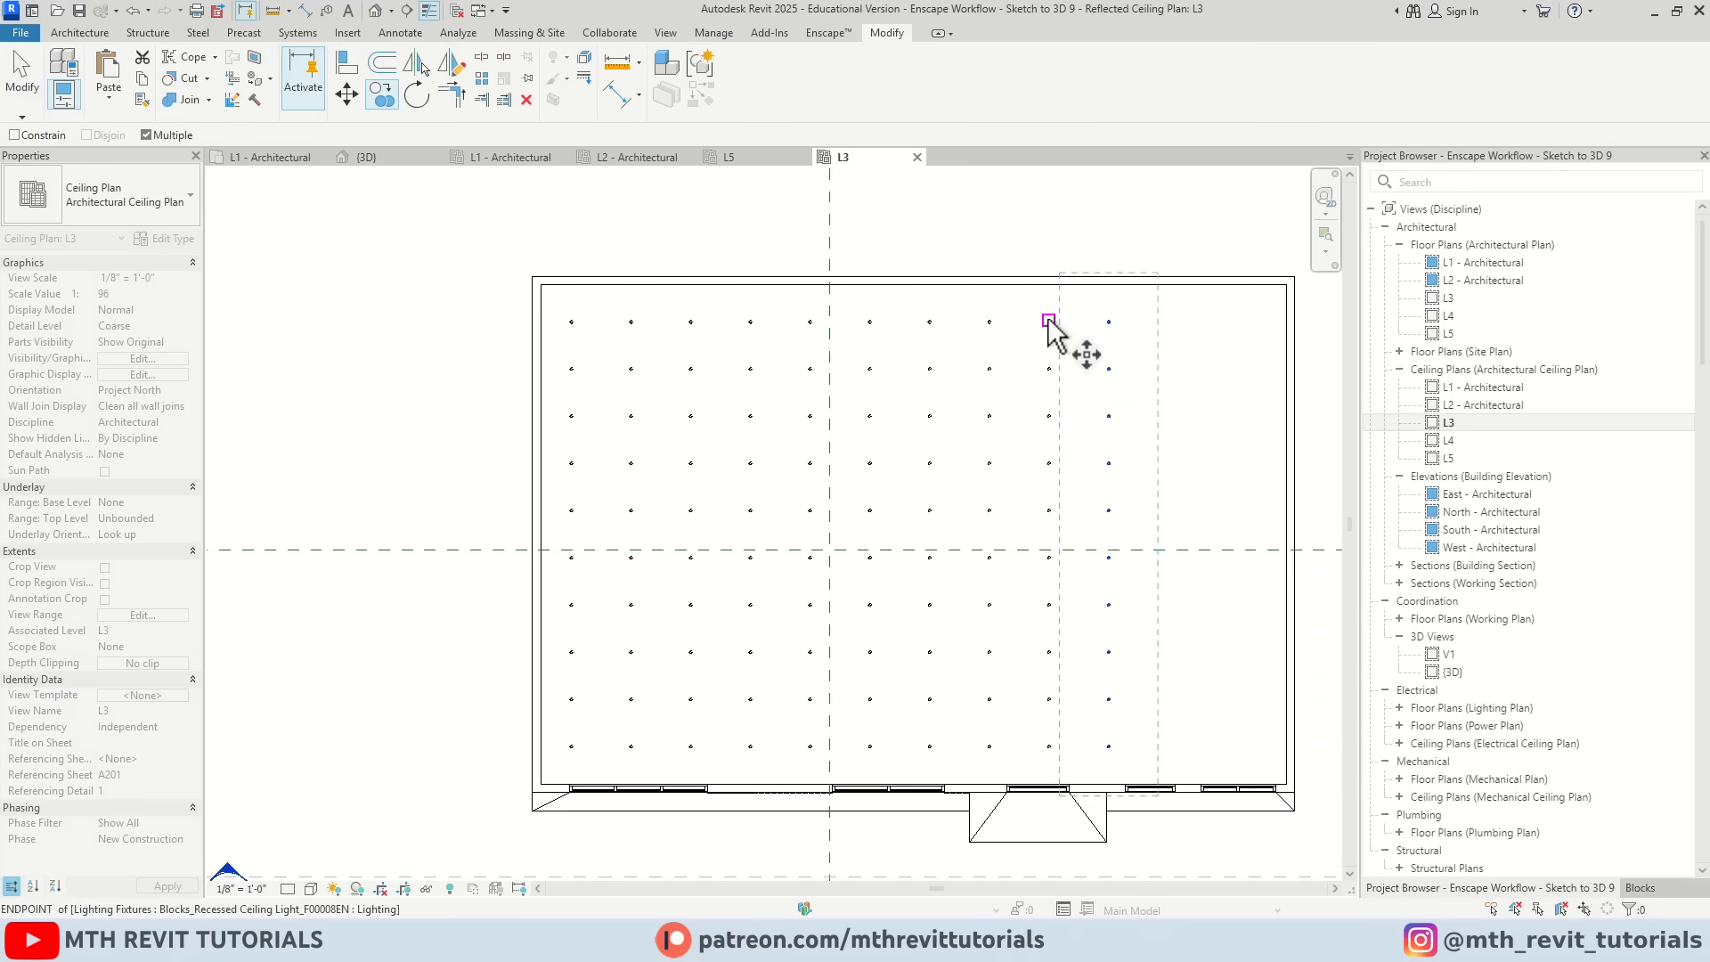
pyautogui.click(1114, 321)
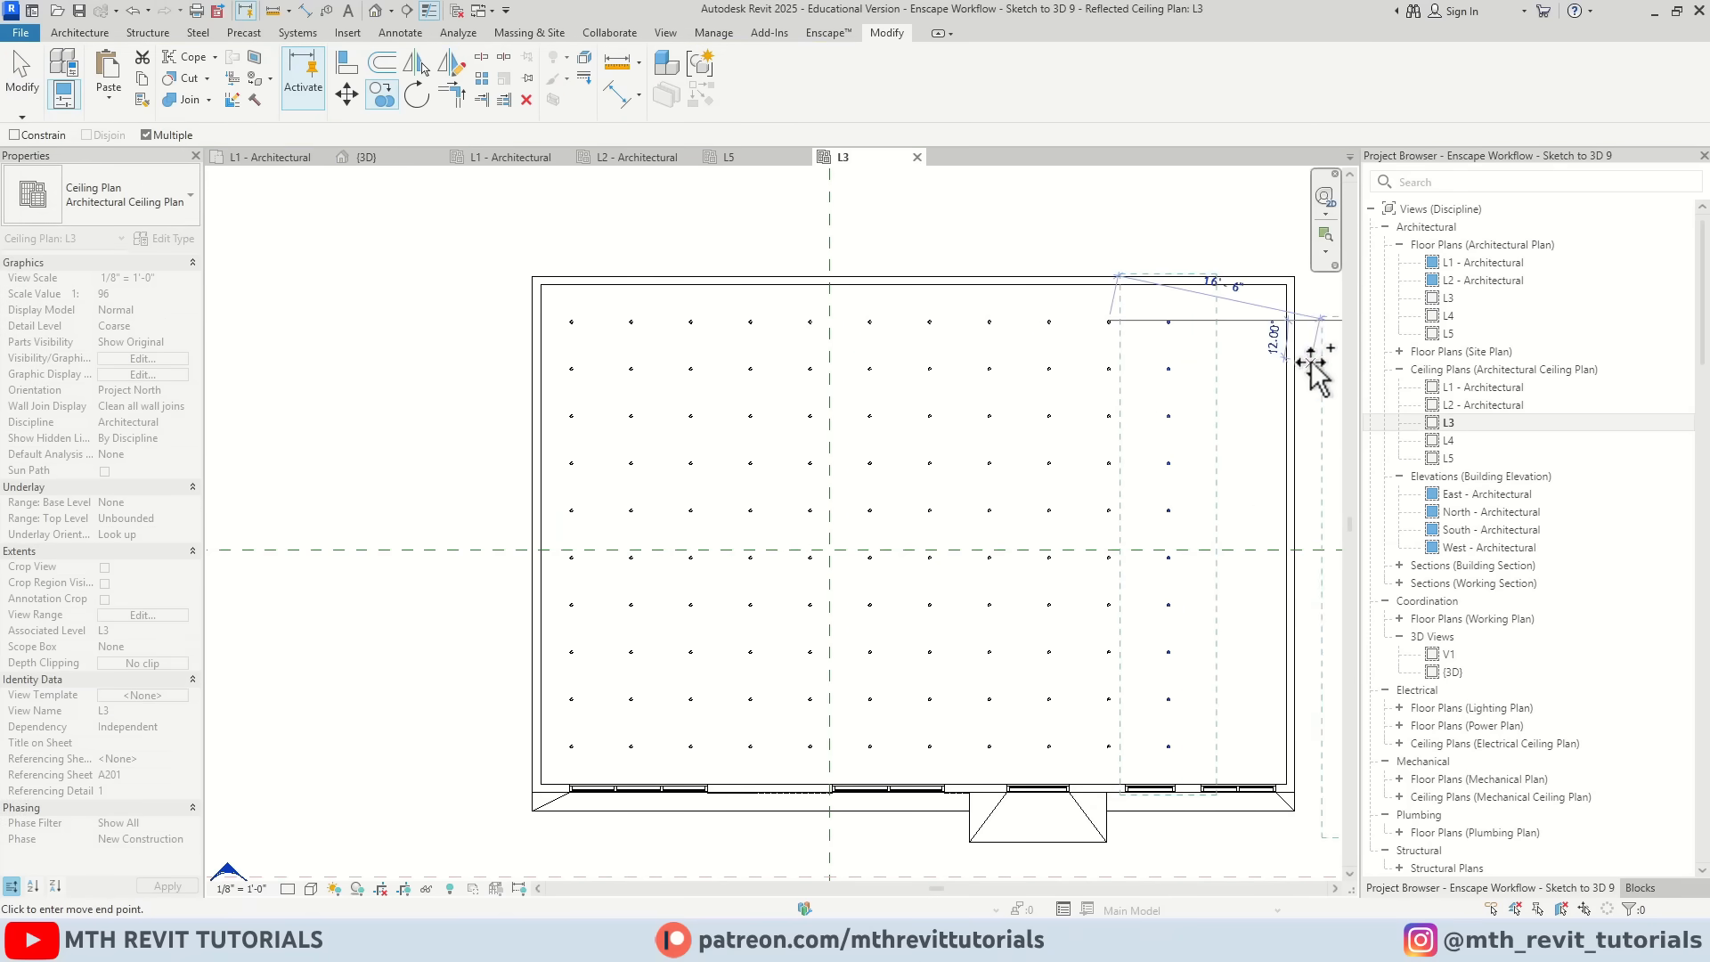
pyautogui.click(1176, 322)
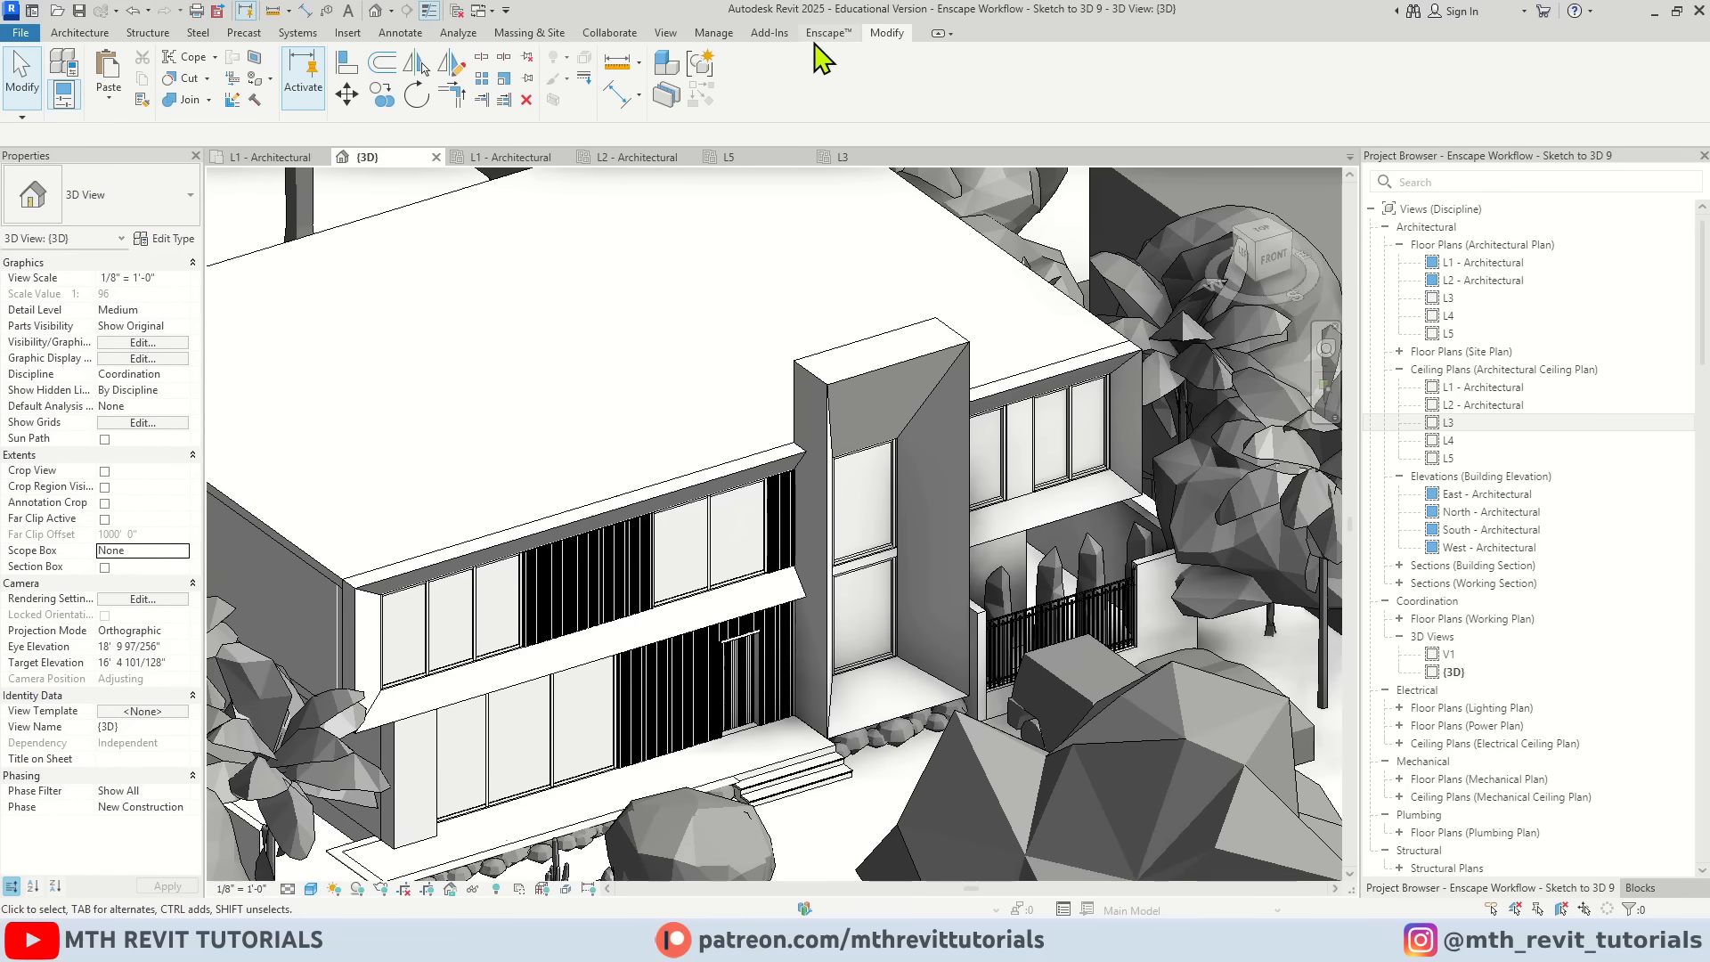
# Step: Resume Enscape live updates from the {3D} view and switch to the Enscape render window
pyautogui.click(828, 32)
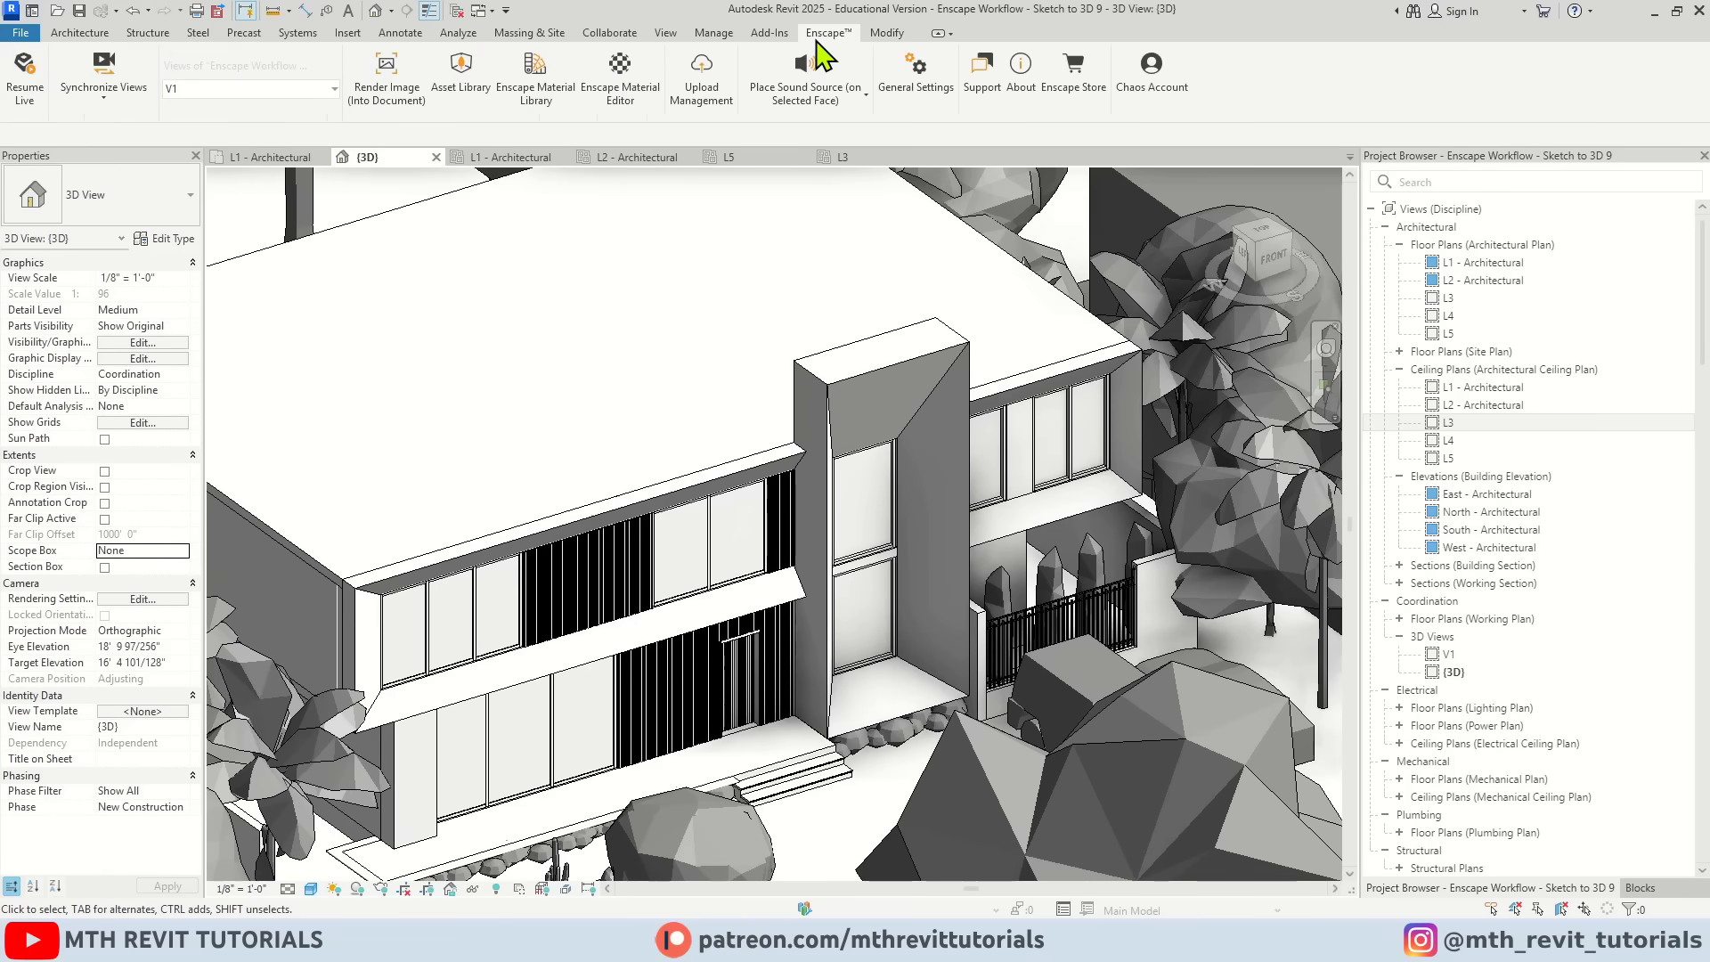
pyautogui.click(19, 98)
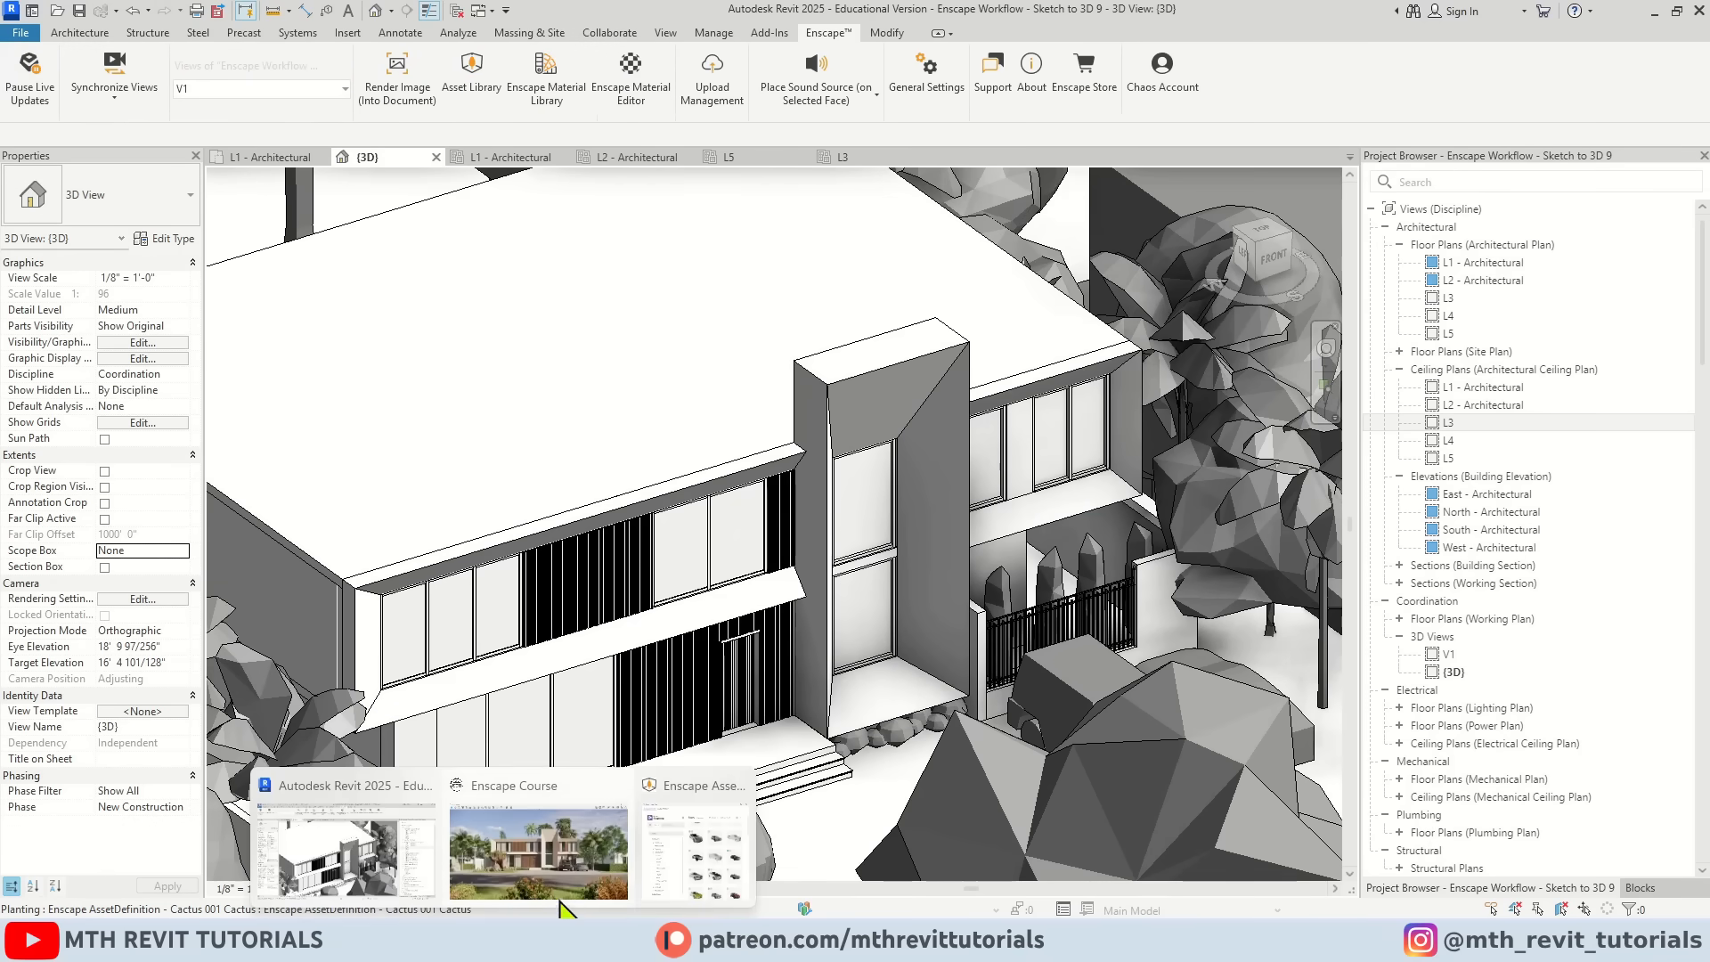
pyautogui.click(557, 867)
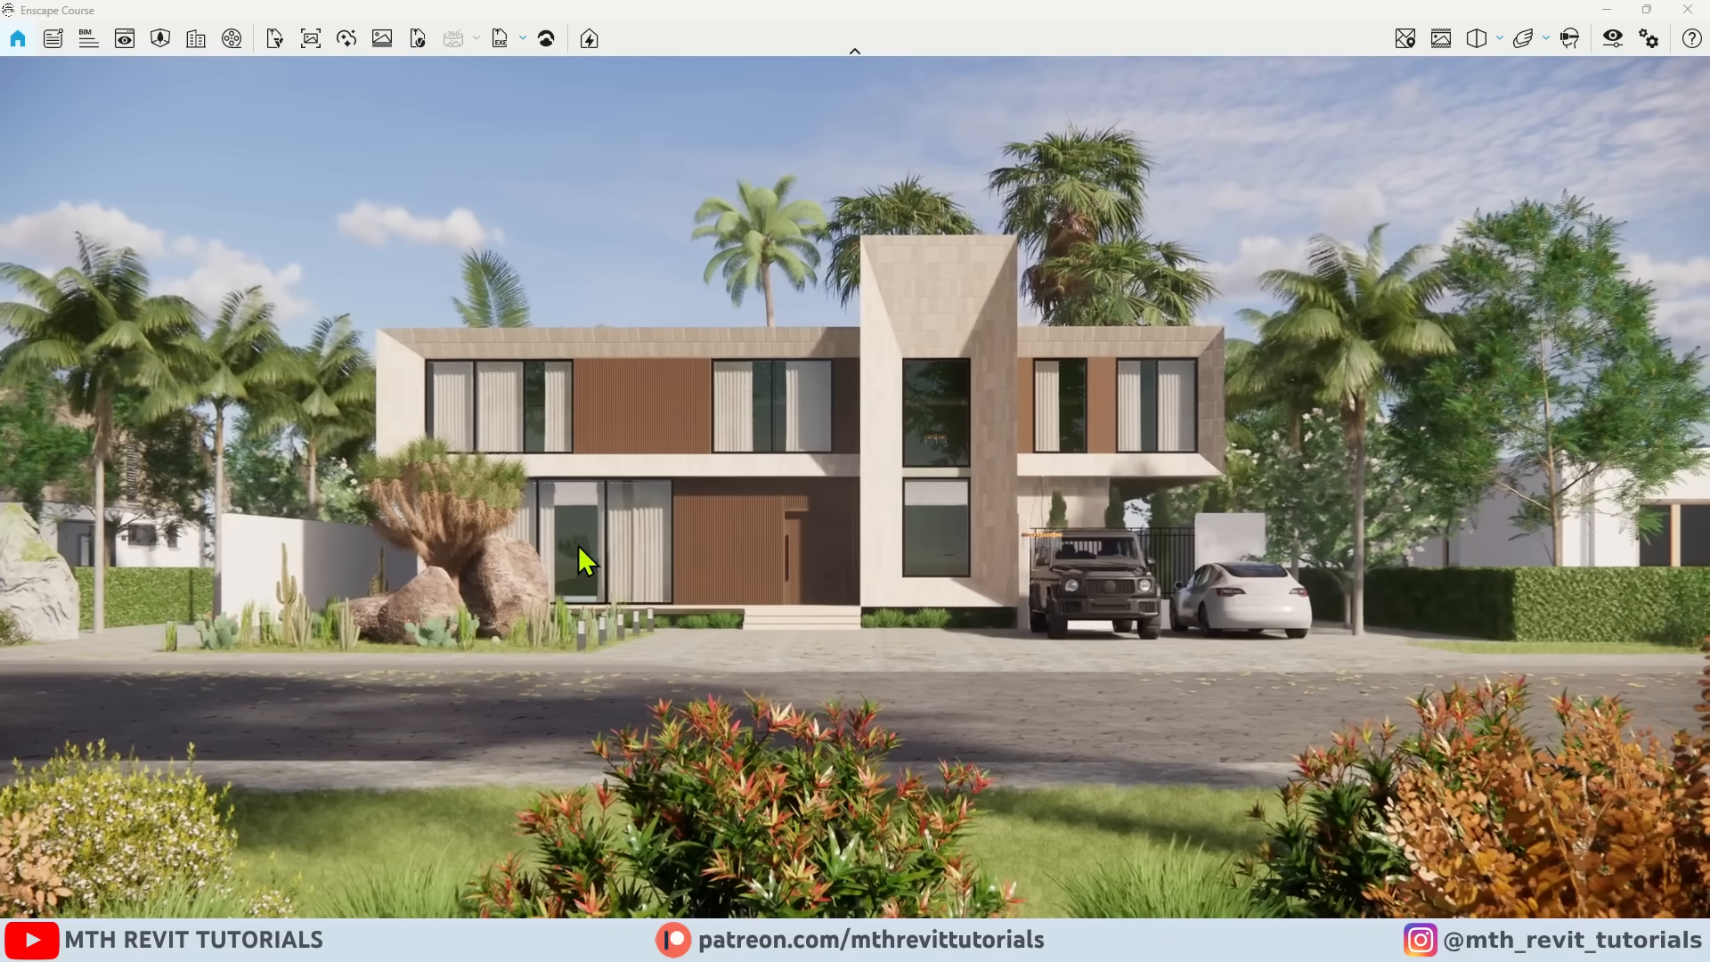
# Step: Inspect the recessed ceiling lights through the ground-floor window in the Enscape render and switch back to Revit
pyautogui.scroll(5, 571, 511)
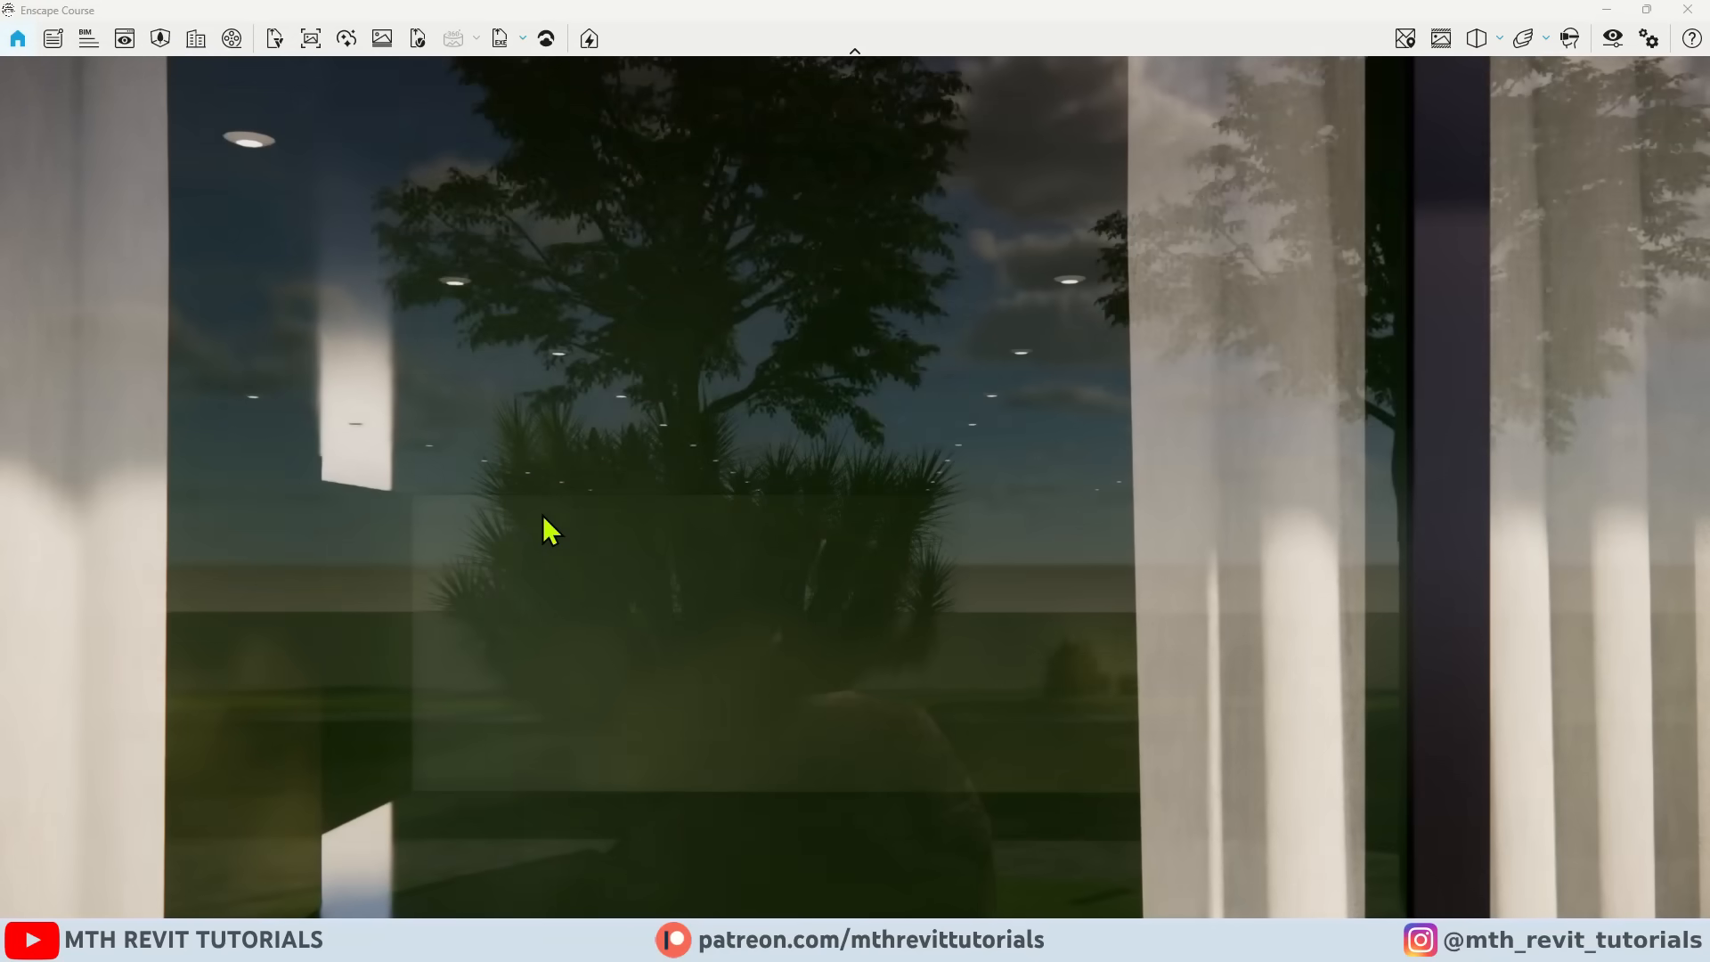
pyautogui.scroll(-5, 544, 517)
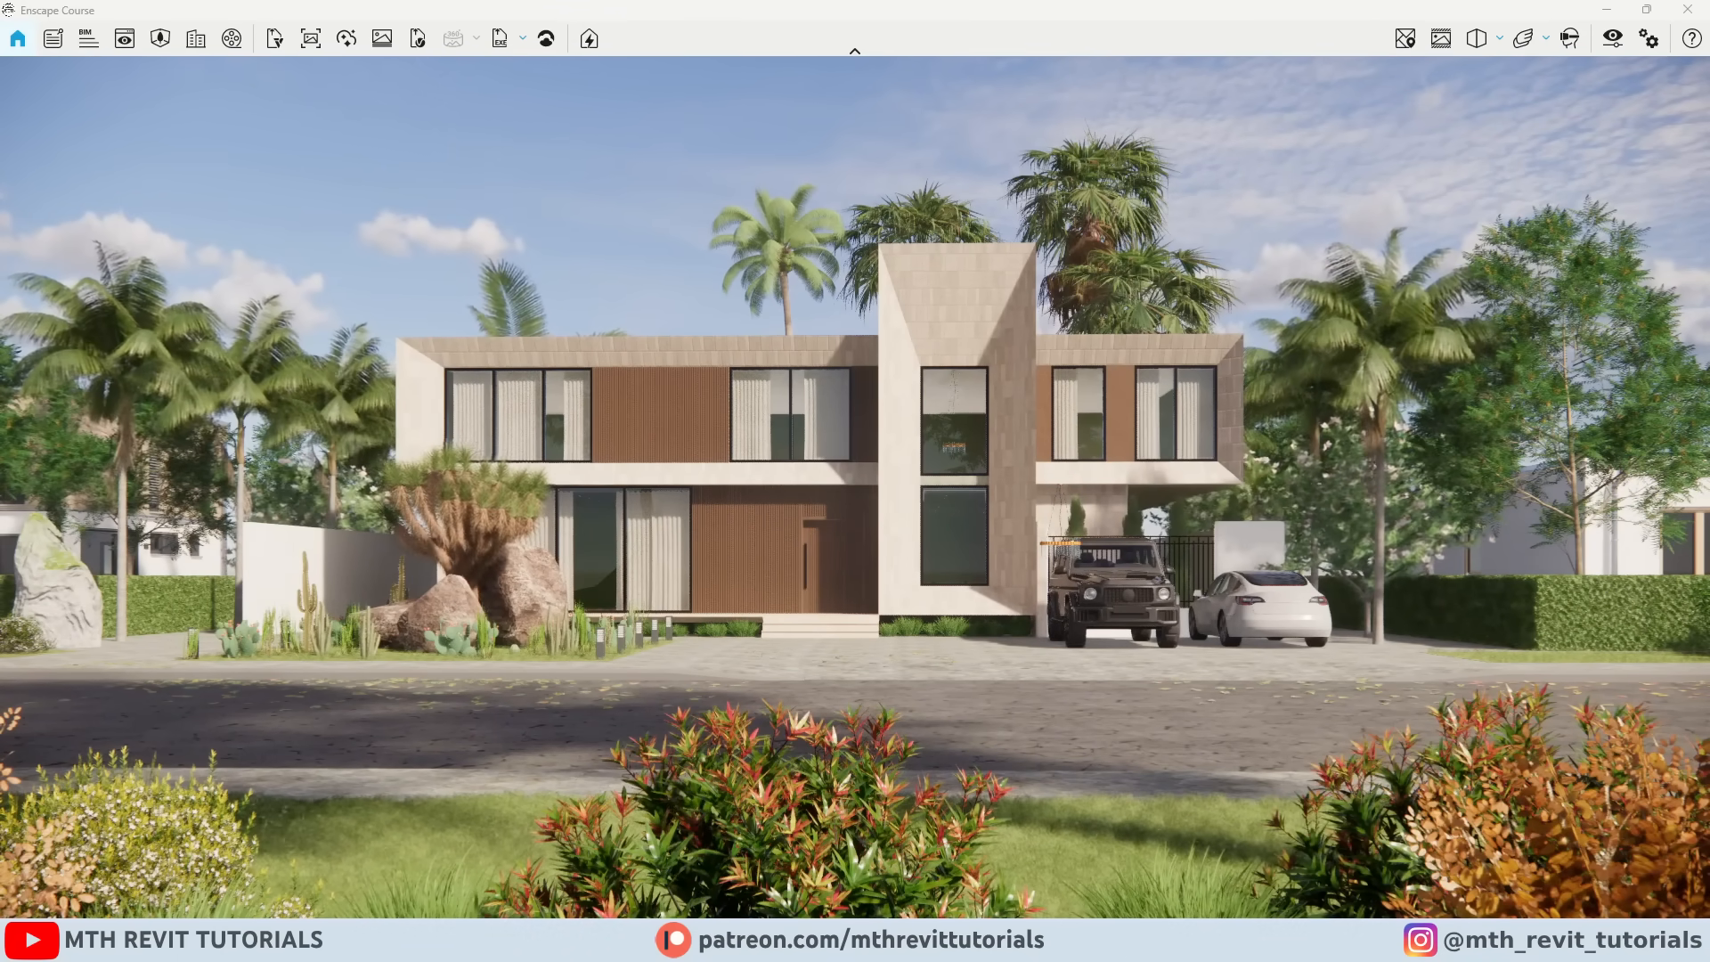
pyautogui.click(344, 846)
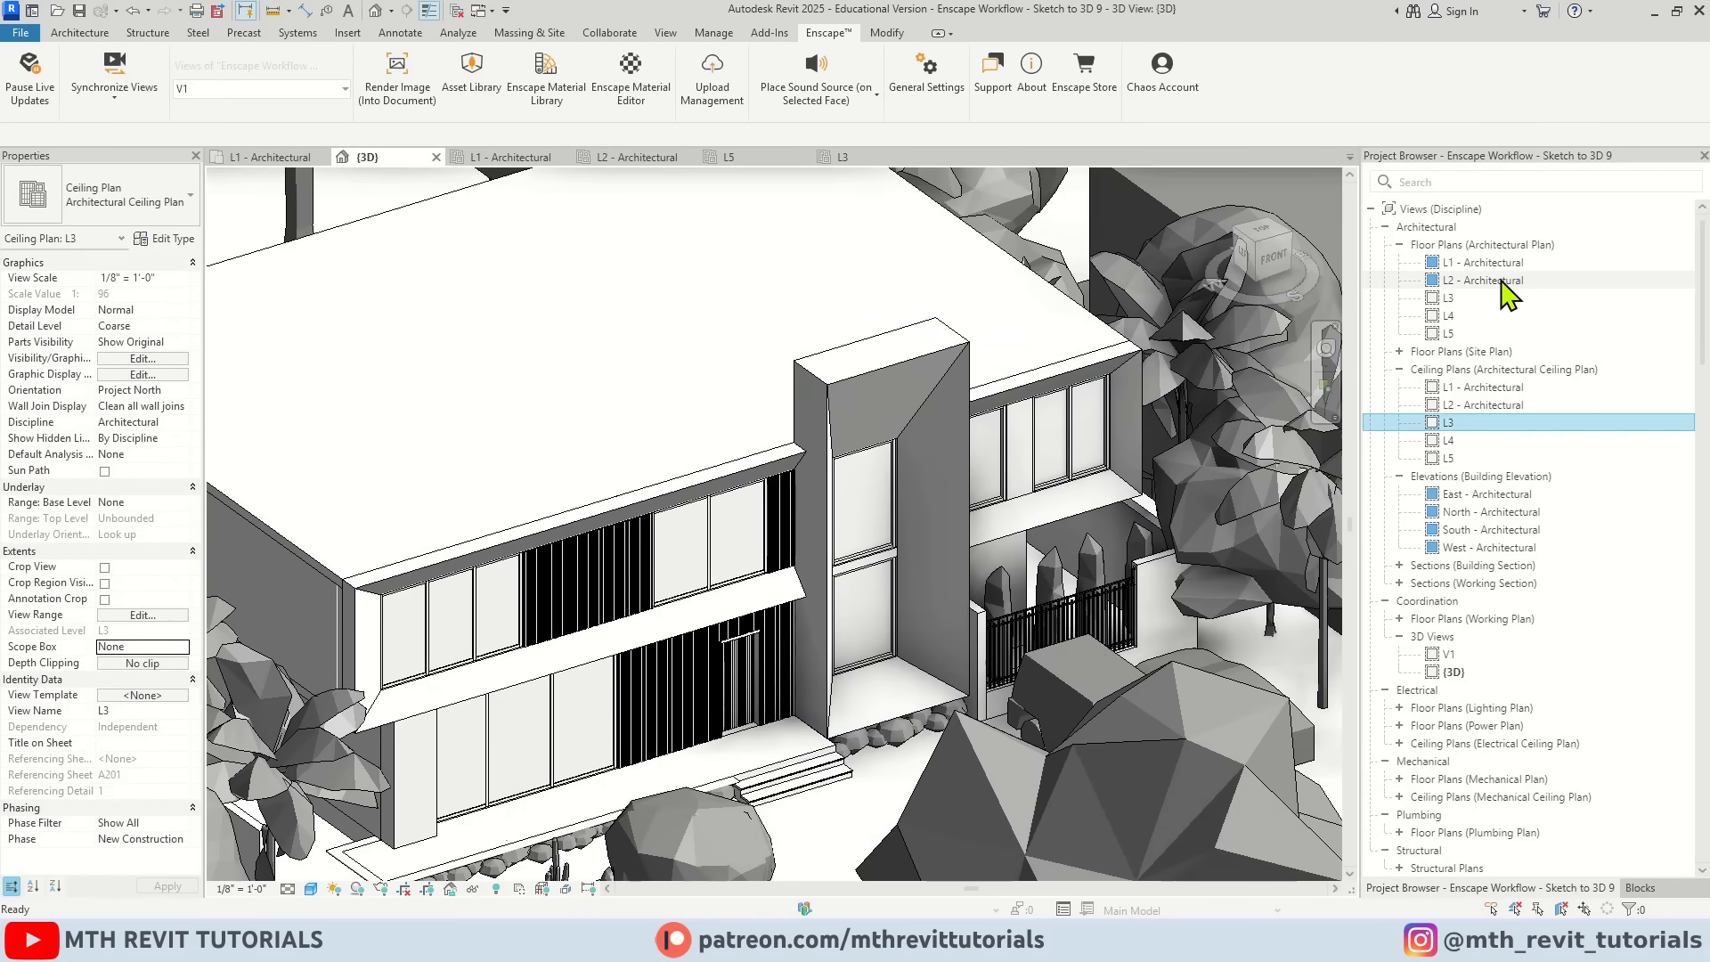
# Step: Open the L2 - Architectural floor plan and hide all the recessed light fixtures and their array groups in that view
pyautogui.doubleClick(1489, 280)
pyautogui.scroll(5, 725, 516)
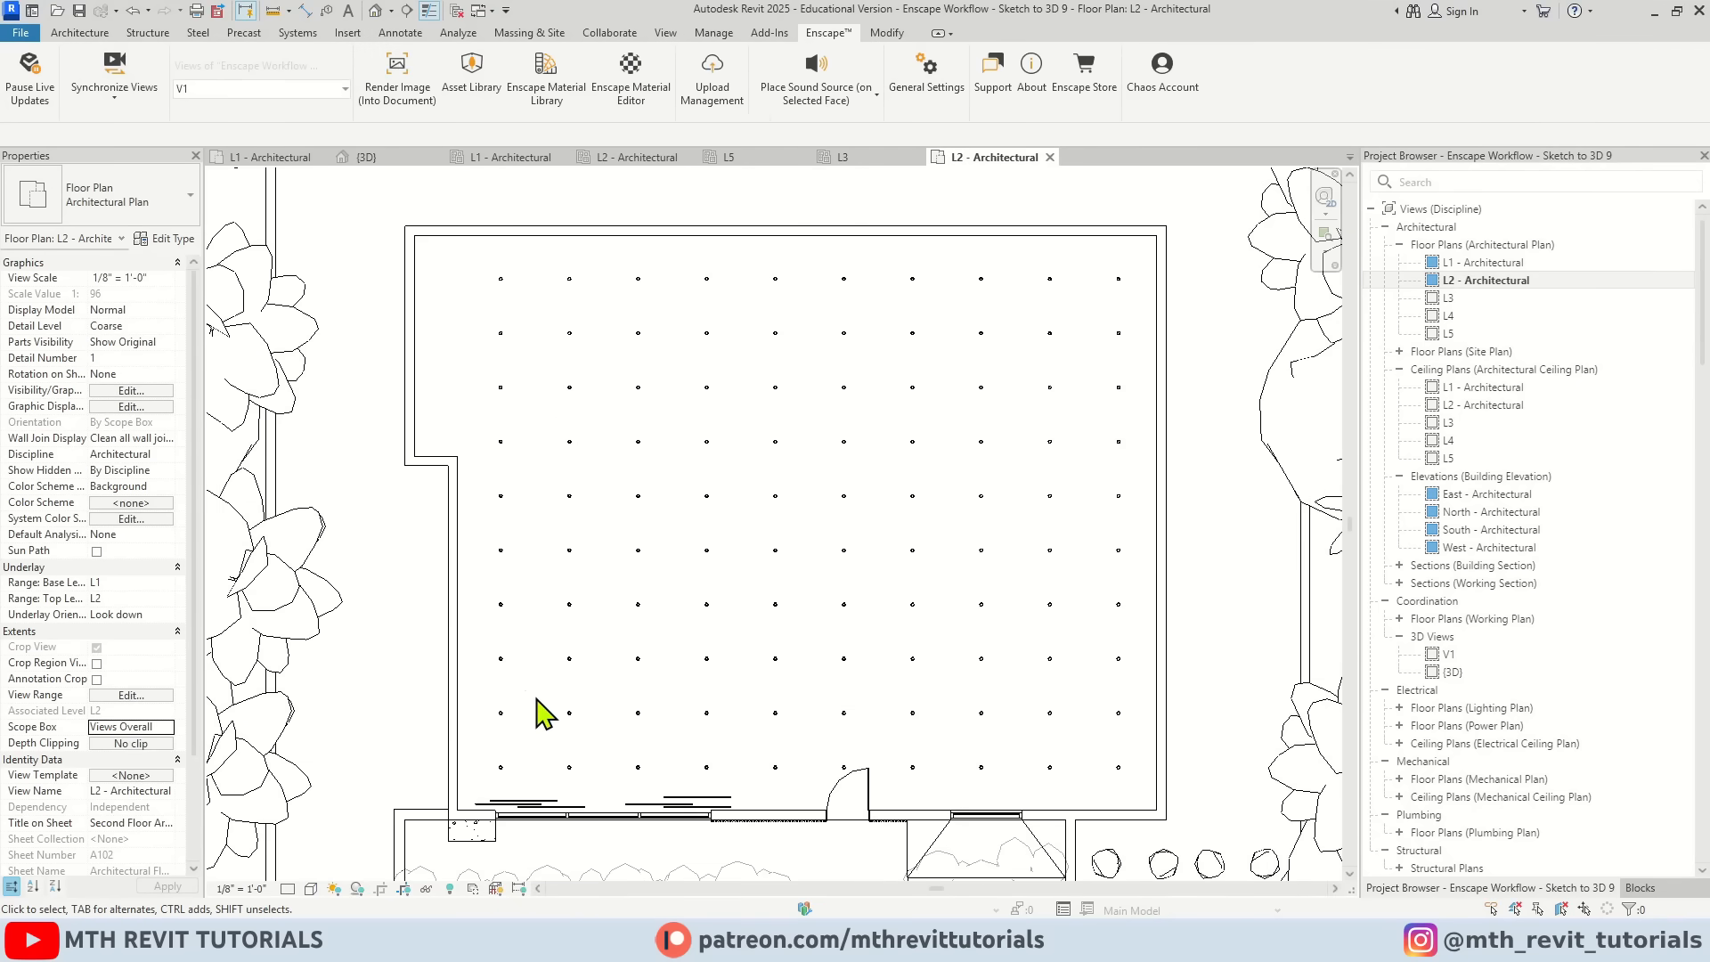
pyautogui.rightClick(501, 716)
pyautogui.moveTo(633, 451)
pyautogui.click(735, 451)
pyautogui.rightClick(501, 657)
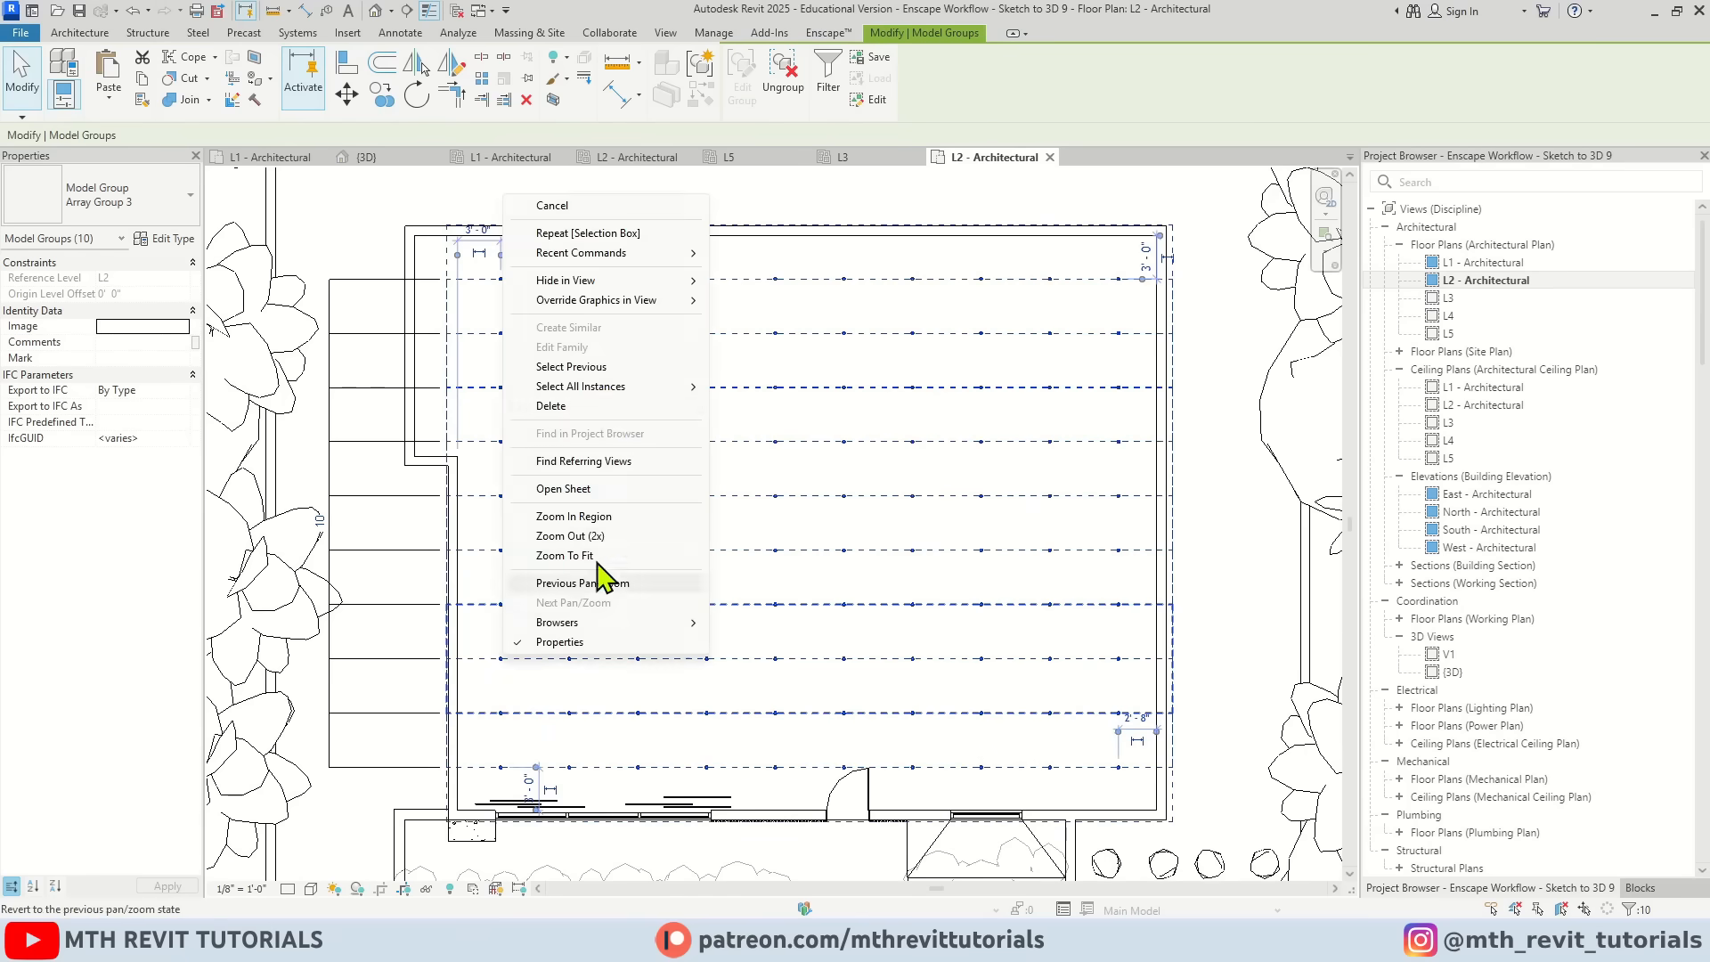
pyautogui.moveTo(685, 282)
pyautogui.click(757, 270)
pyautogui.rightClick(729, 270)
pyautogui.moveTo(923, 358)
pyautogui.click(978, 357)
# Step: Find the custom Enscape asset Sofa Set 01 with the search "sofa" and place it inside the left front window on L2
pyautogui.scroll(1, 611, 768)
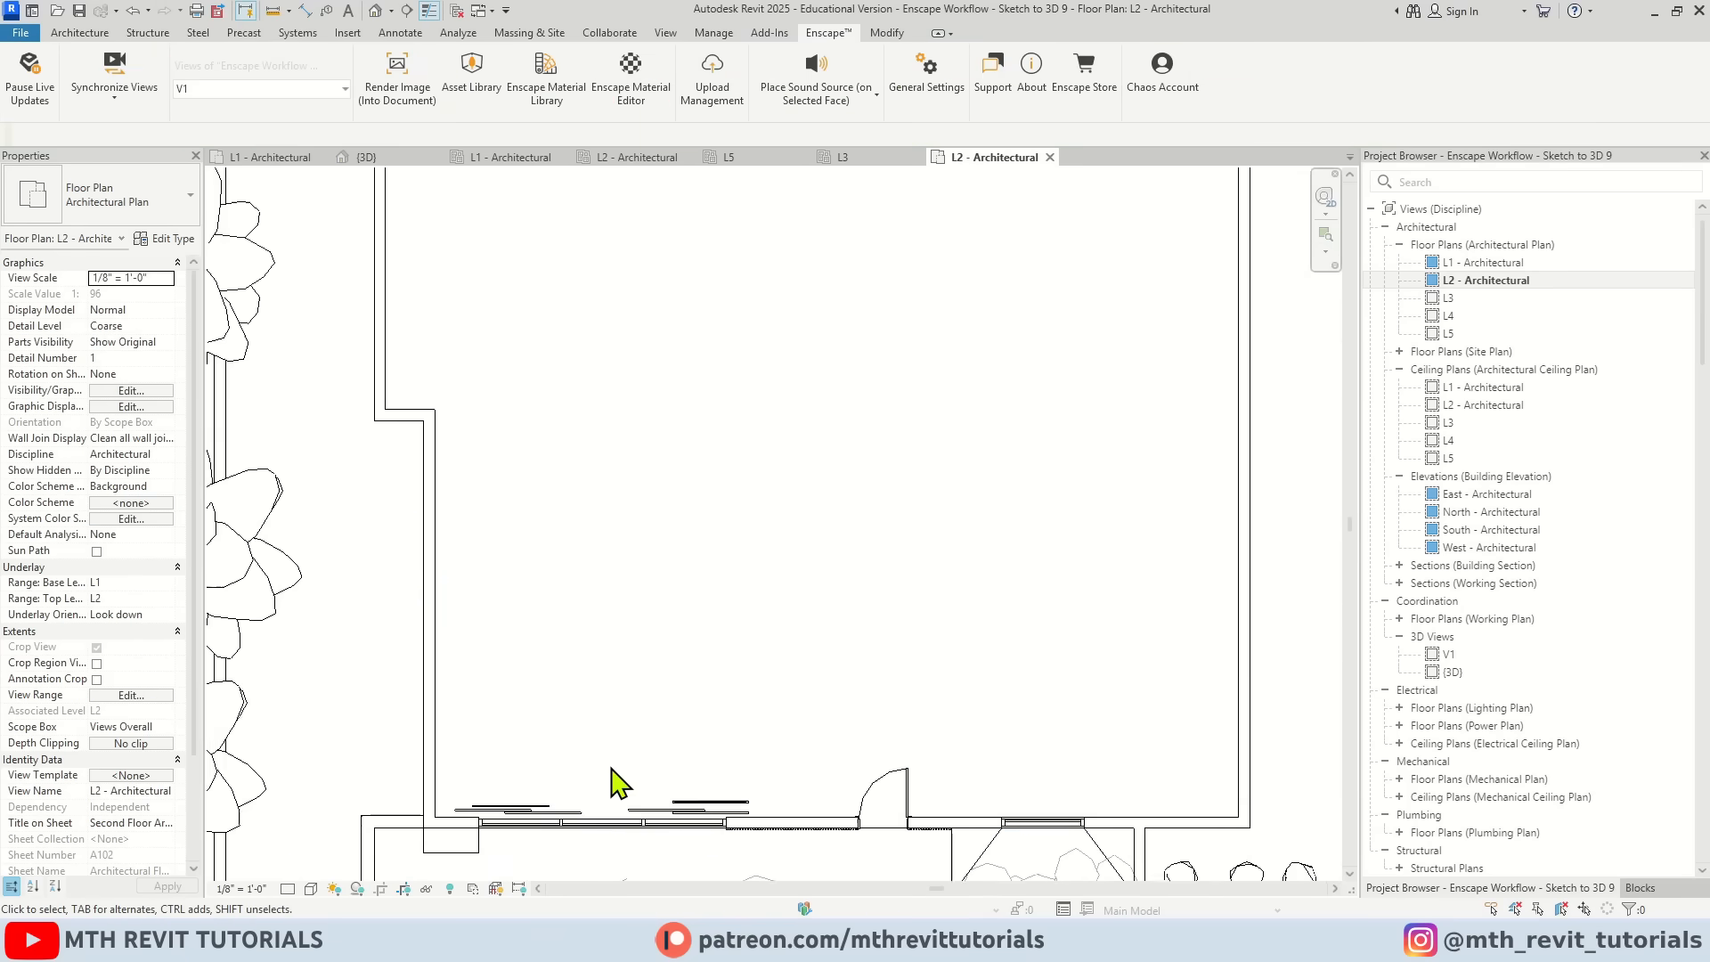
pyautogui.moveTo(610, 782); pyautogui.dragTo(525, 405, button='middle')
pyautogui.click(487, 100)
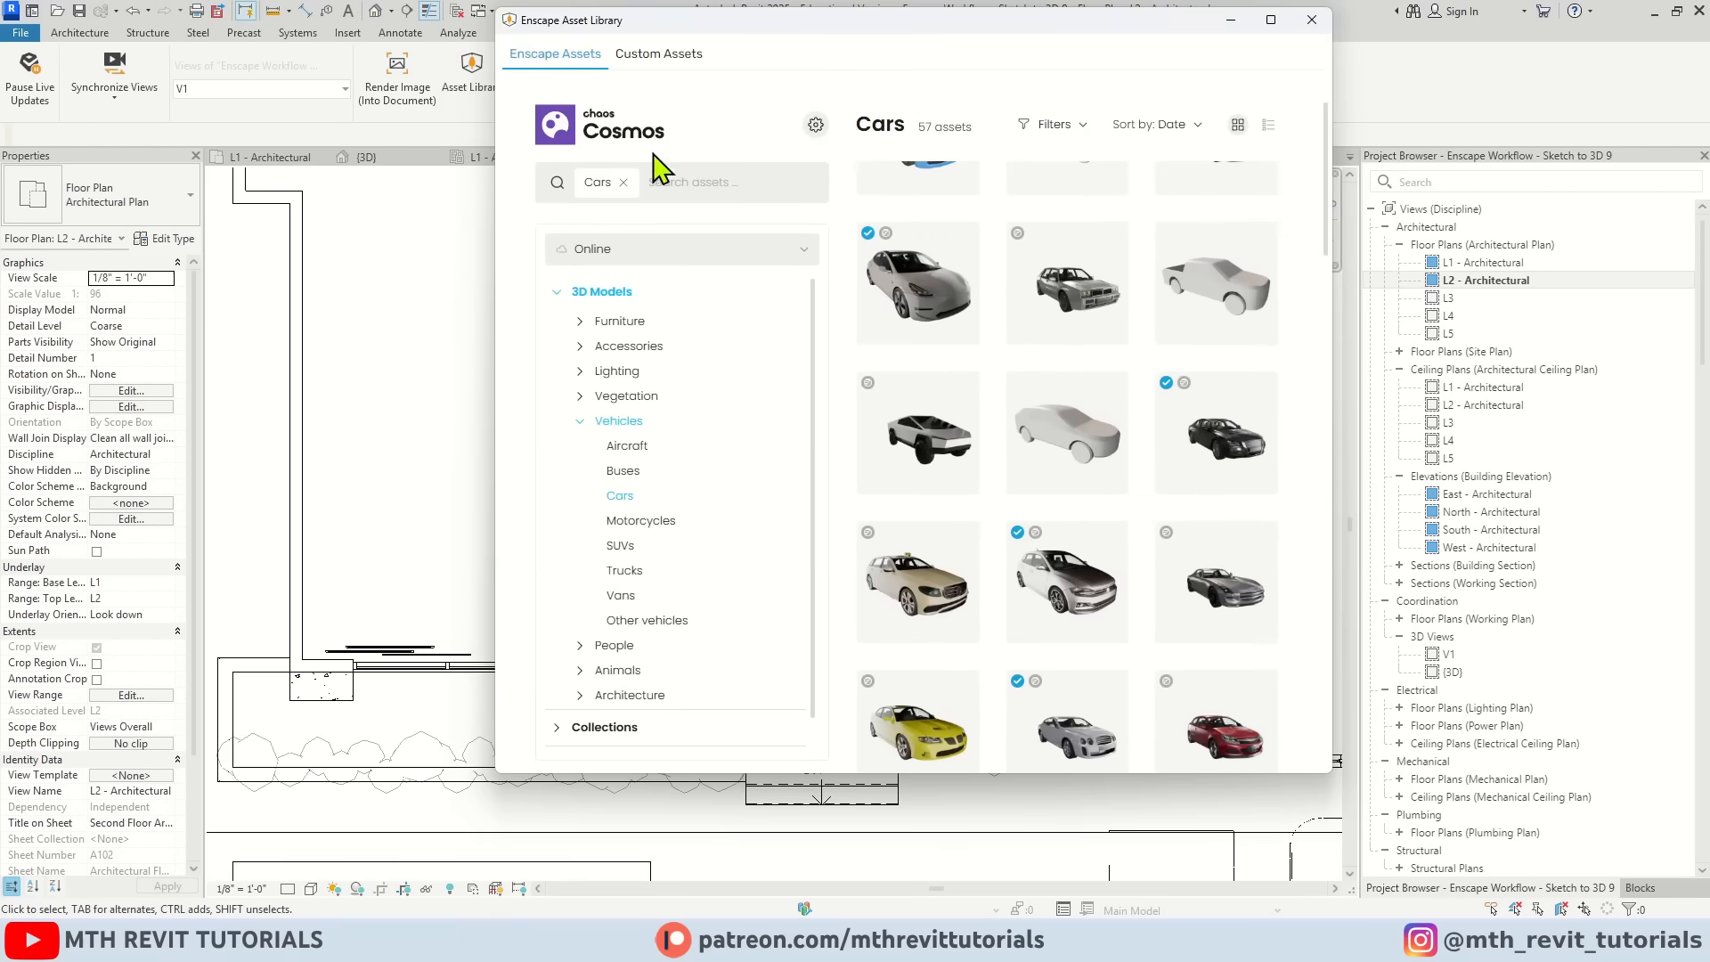
pyautogui.click(659, 53)
pyautogui.click(617, 91)
pyautogui.write('sofa')
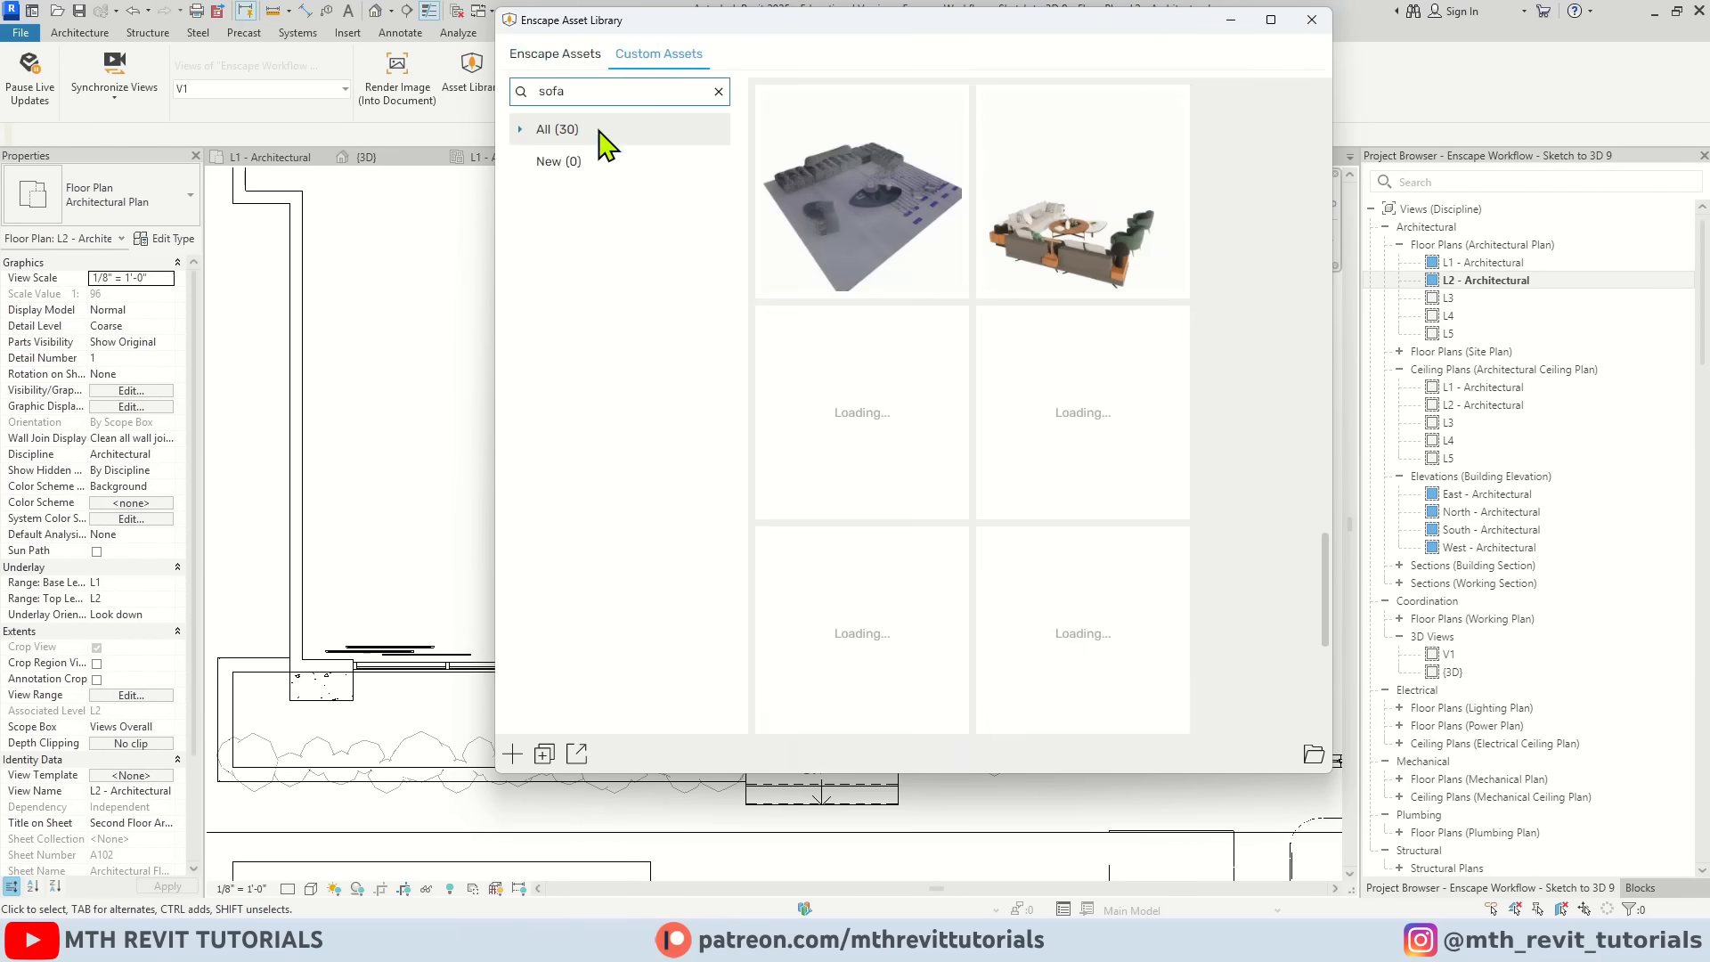
pyautogui.click(871, 414)
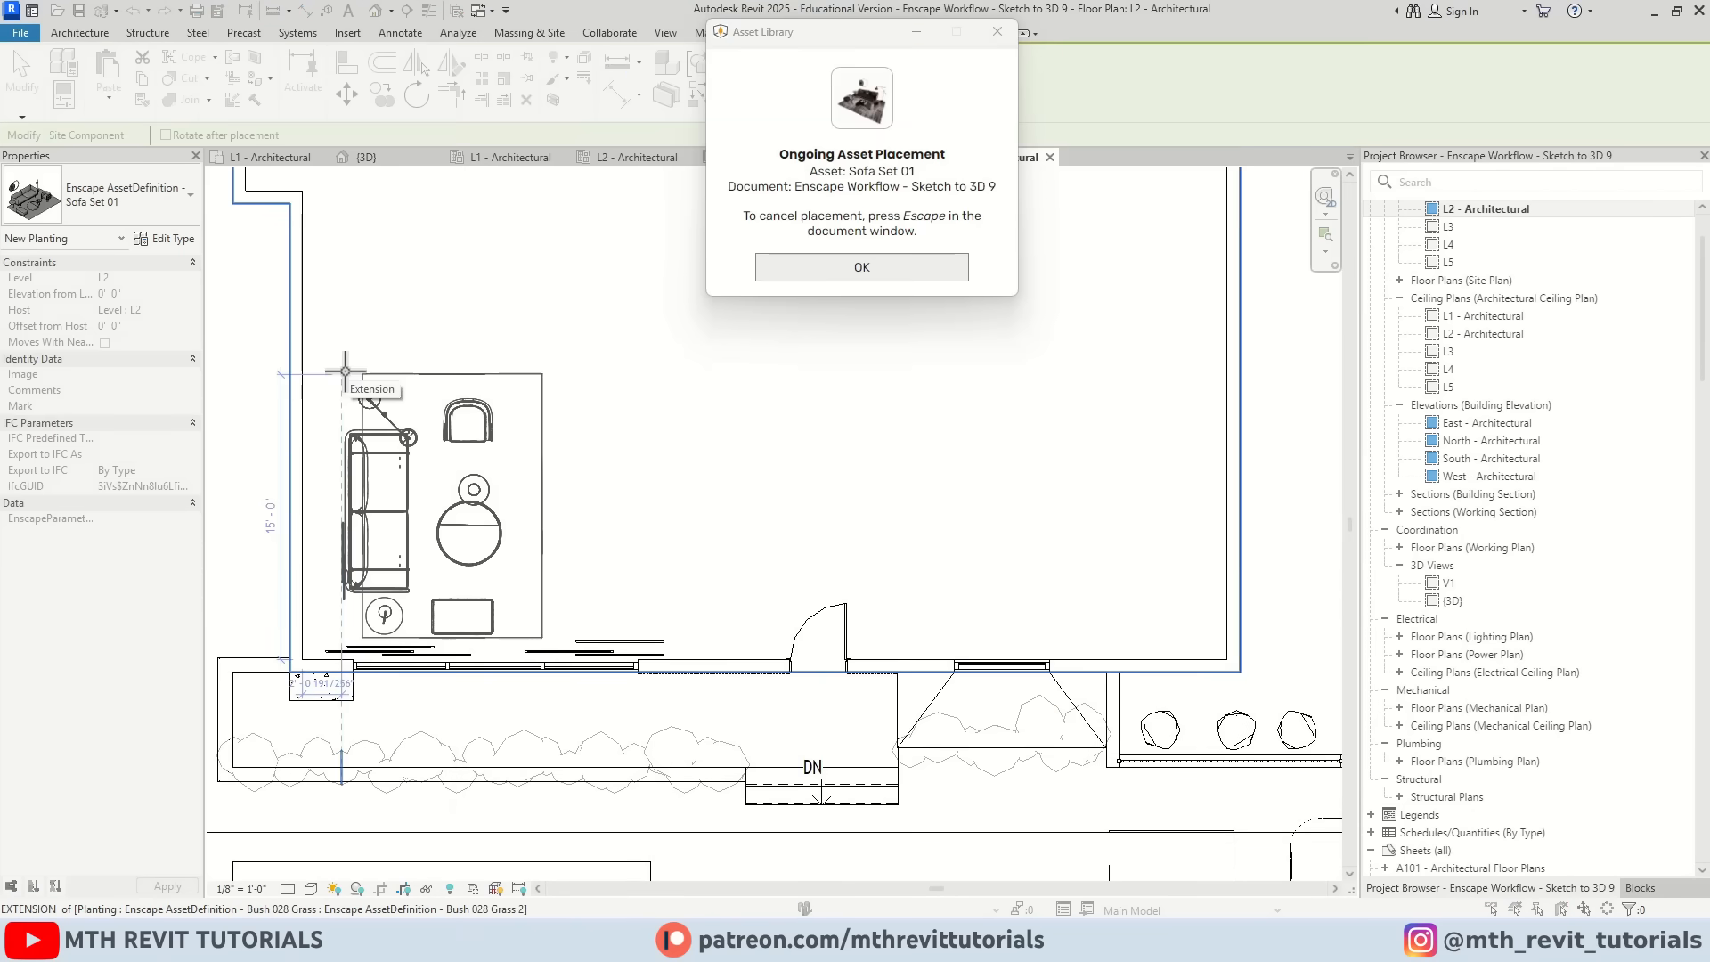
pyautogui.click(374, 442)
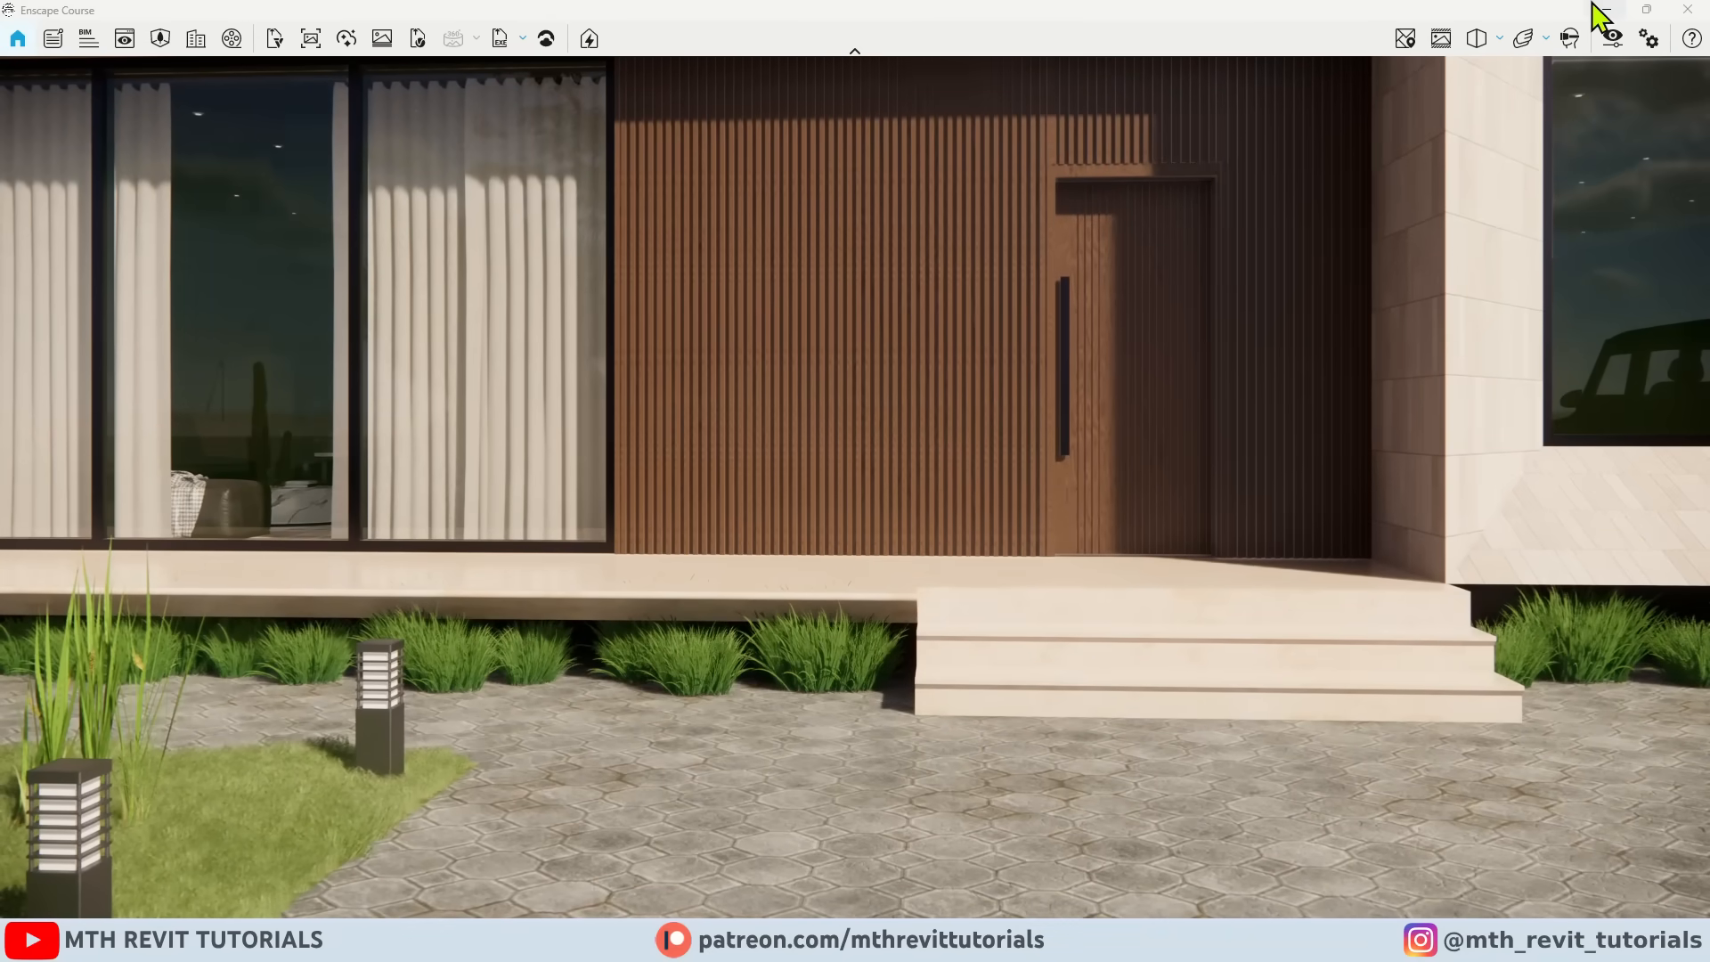
# Step: Add two rectangles to the Grass 2" floor boundary over the planting beds on both sides of the entrance steps, and switch to Enscape
pyautogui.click(1600, 9)
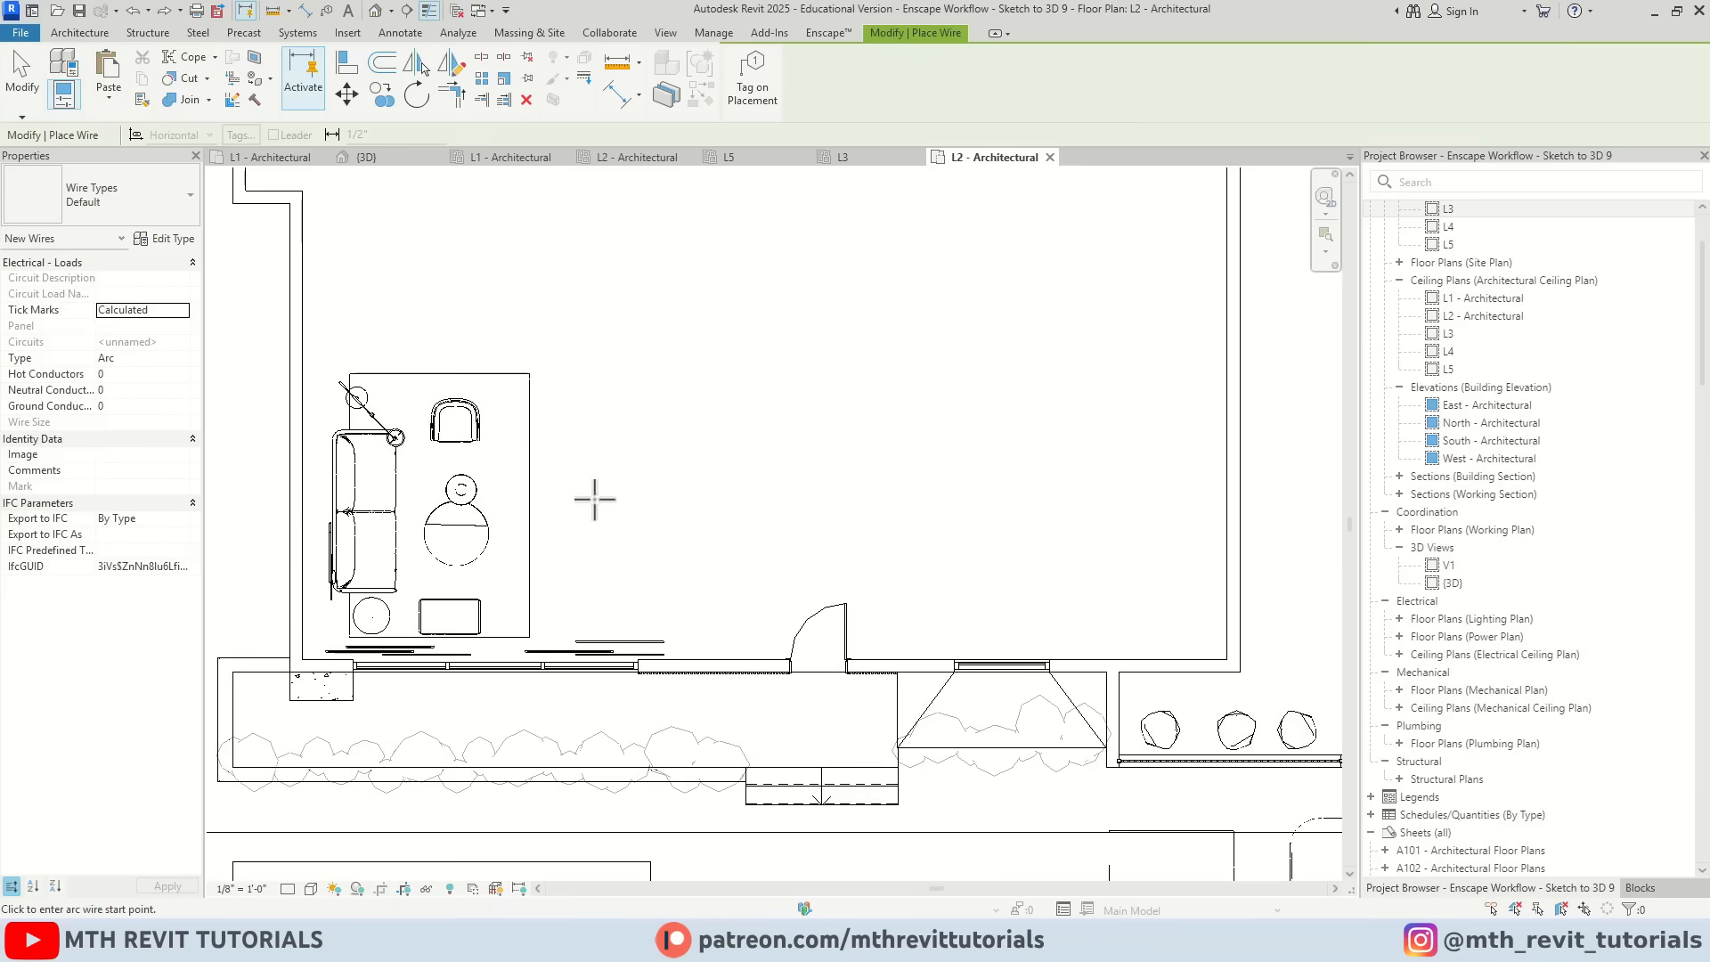
pyautogui.doubleClick(570, 697)
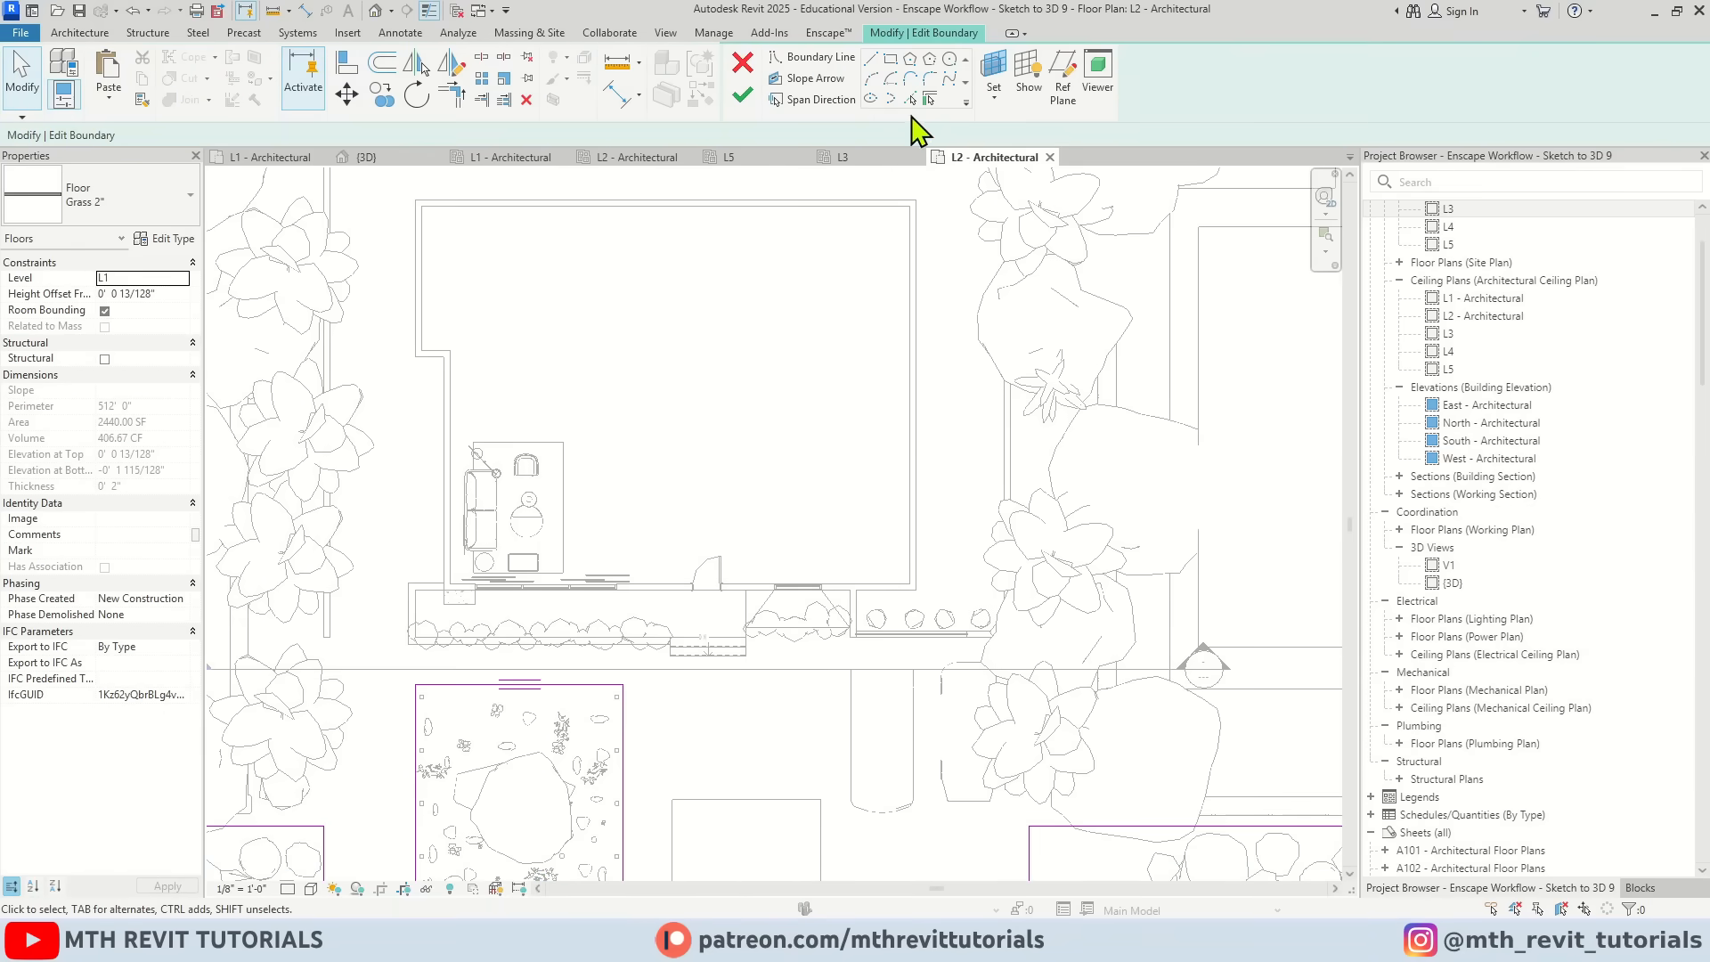
pyautogui.click(889, 58)
pyautogui.scroll(2, 413, 641)
pyautogui.click(412, 641)
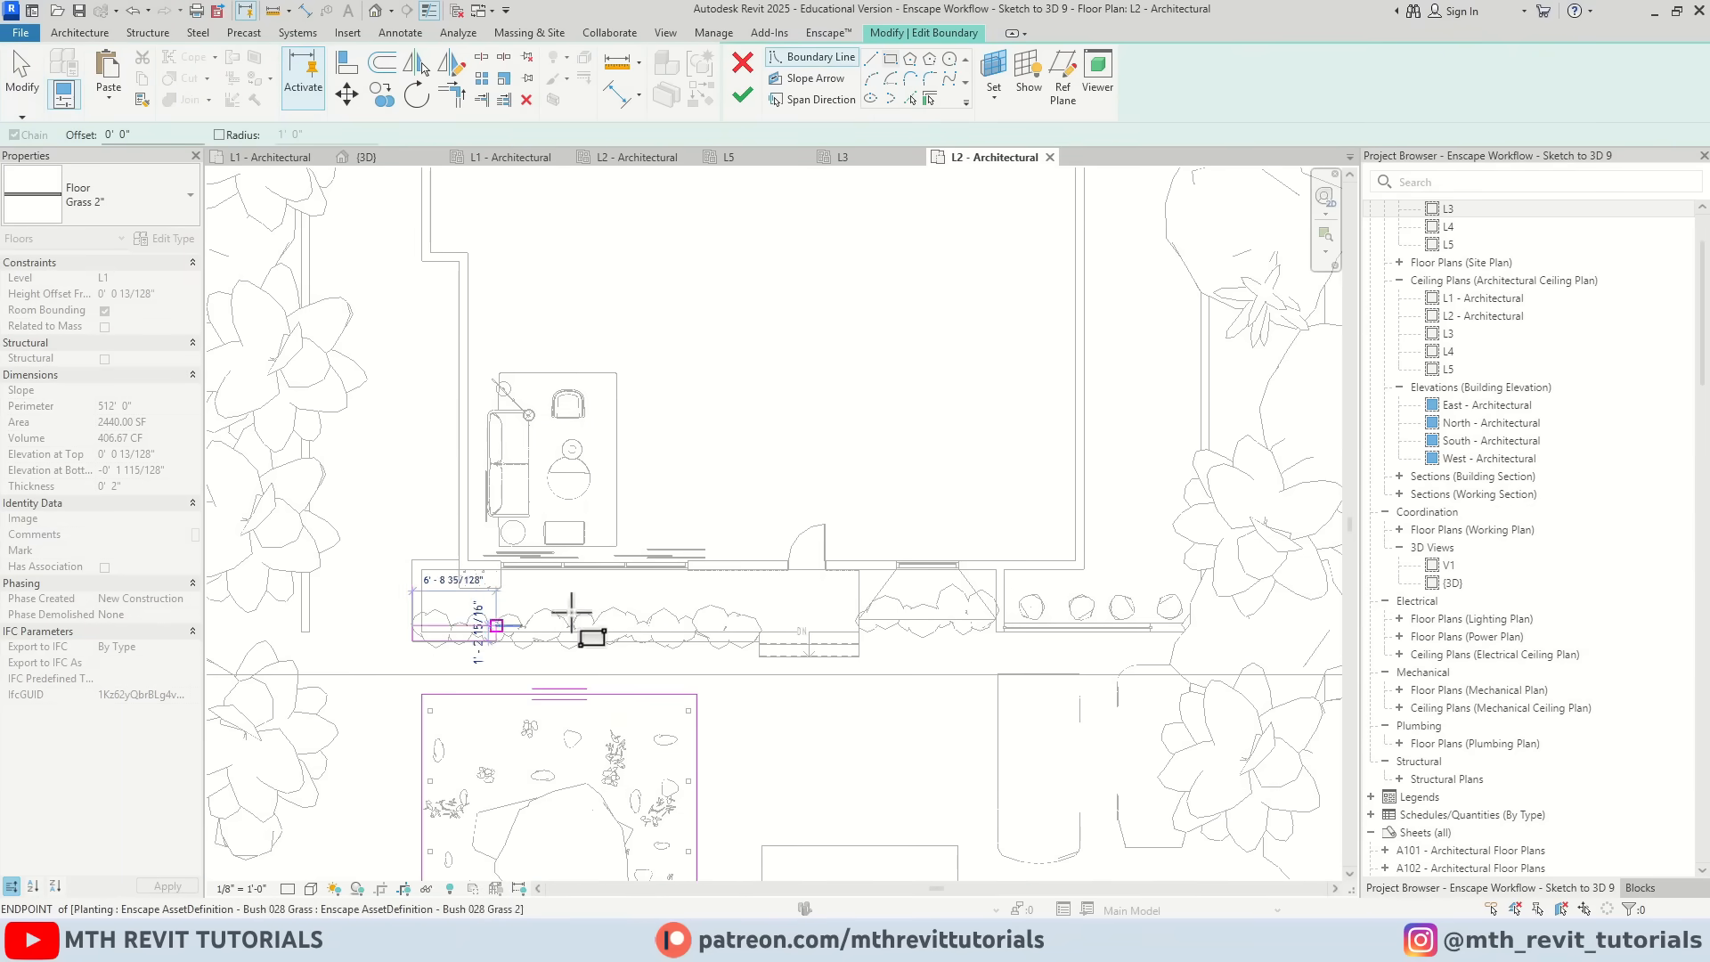
pyautogui.click(759, 567)
pyautogui.click(858, 643)
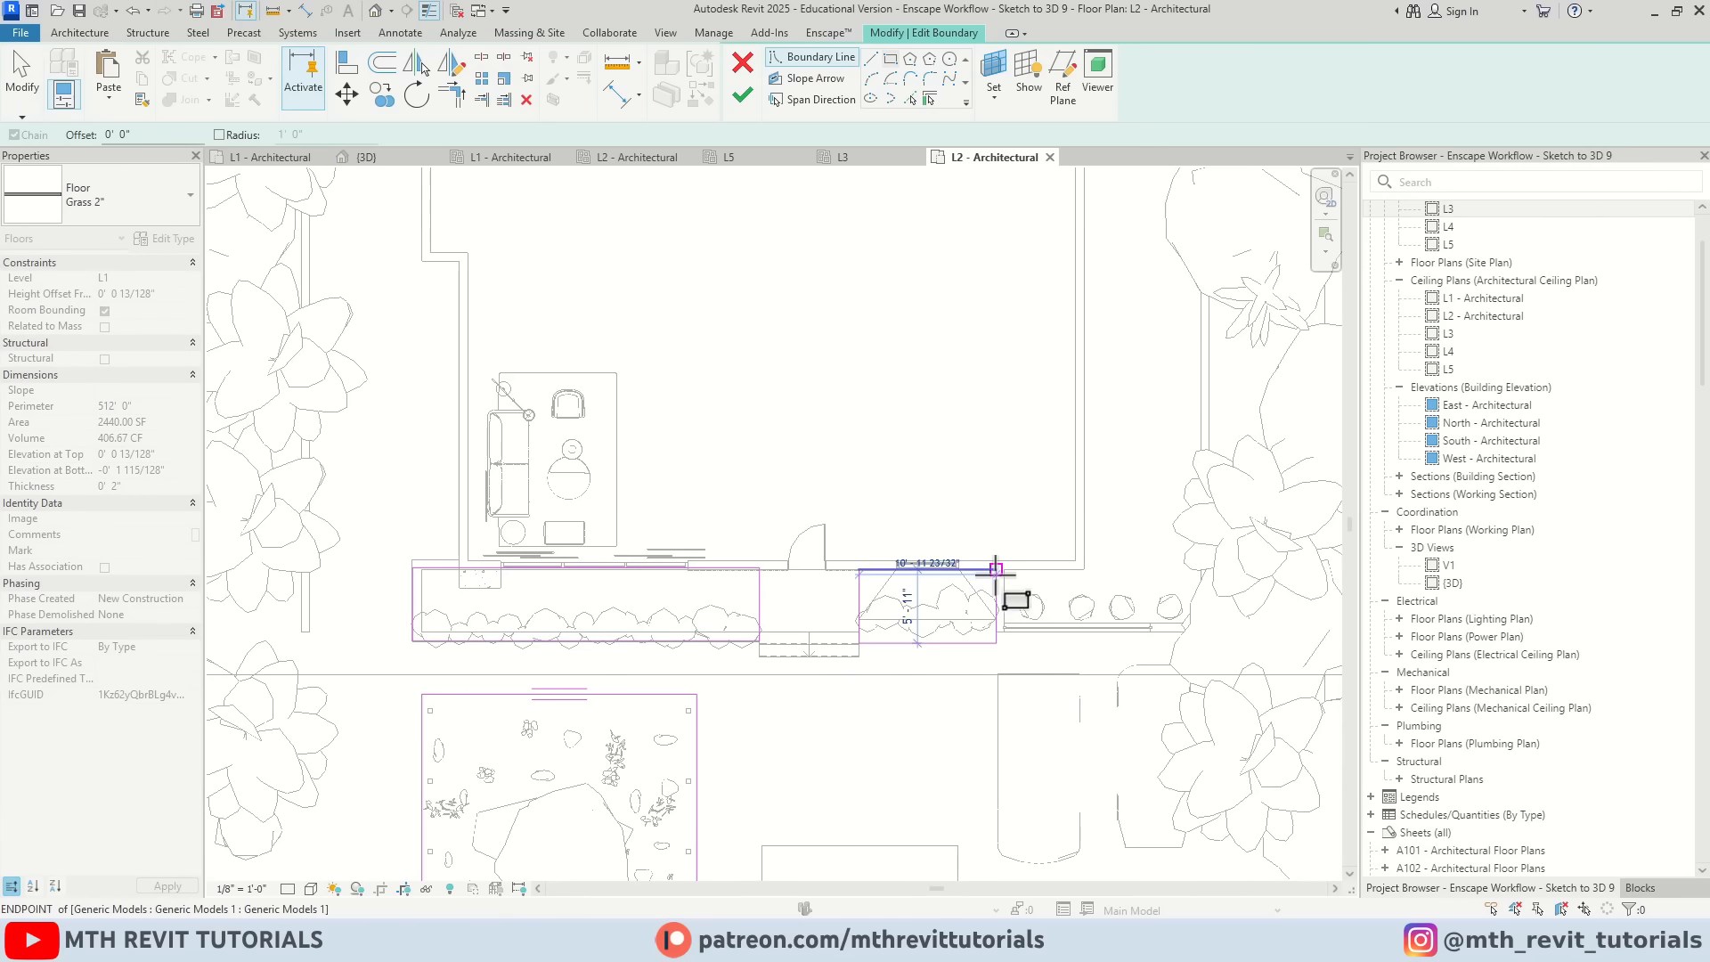
pyautogui.click(995, 568)
pyautogui.press('Escape')
pyautogui.press('Escape')
pyautogui.scroll(2, 672, 652)
pyautogui.press('a')
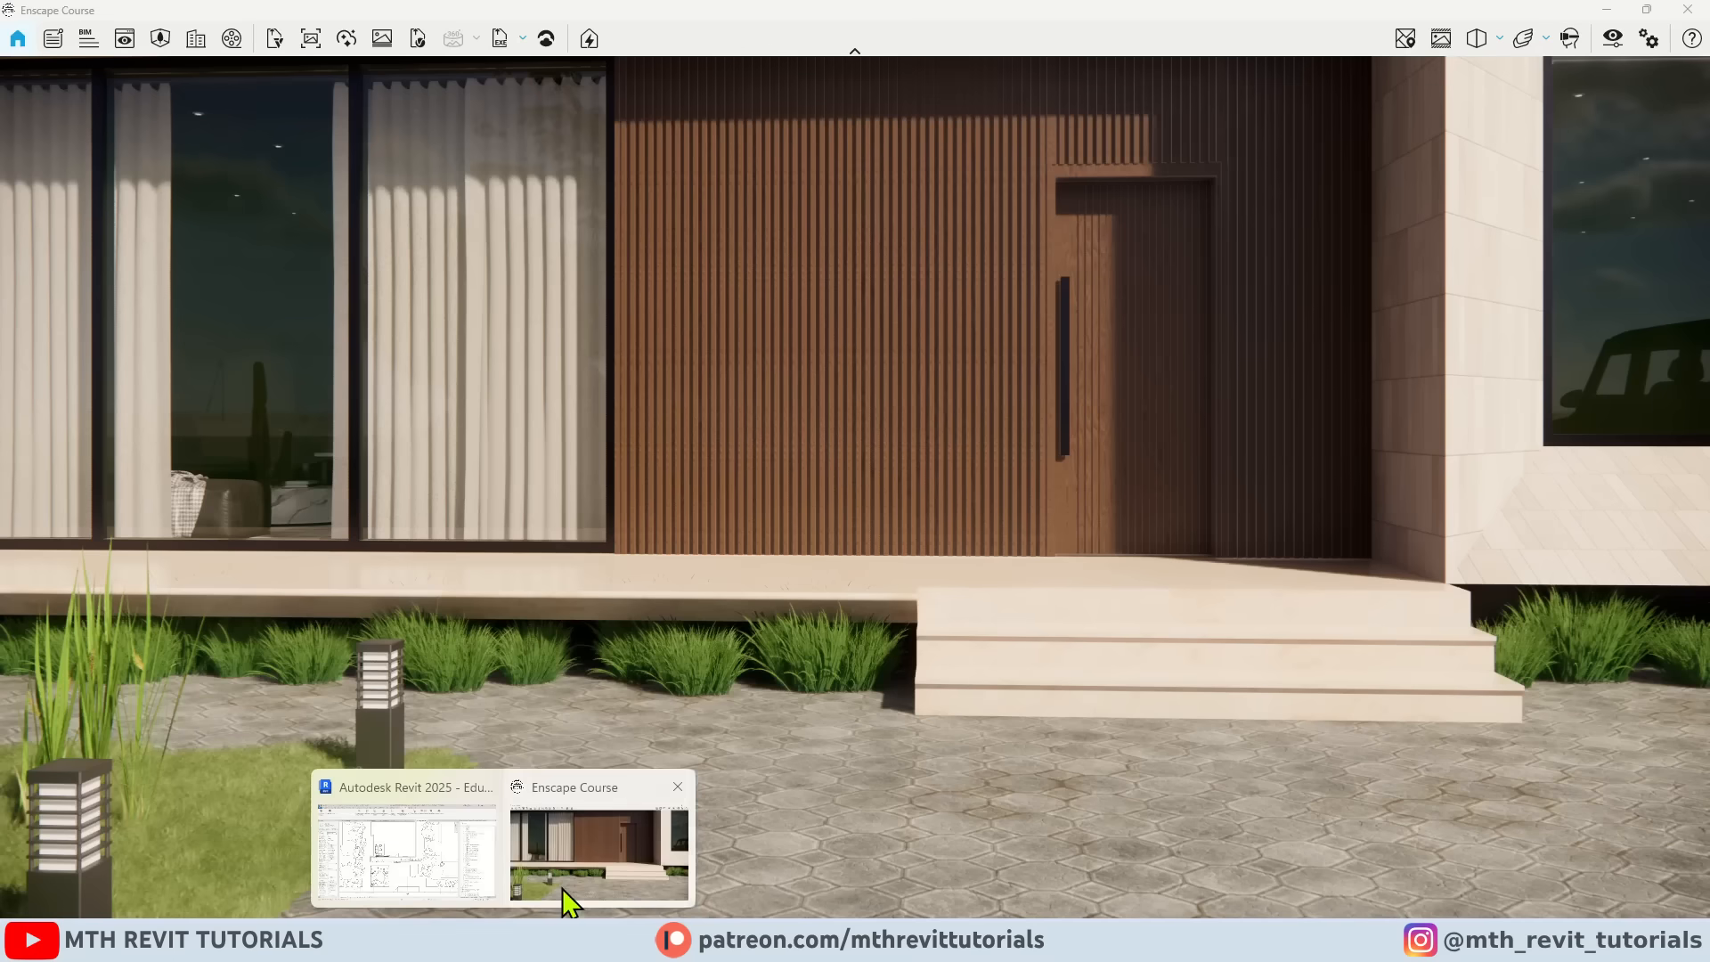
pyautogui.click(563, 889)
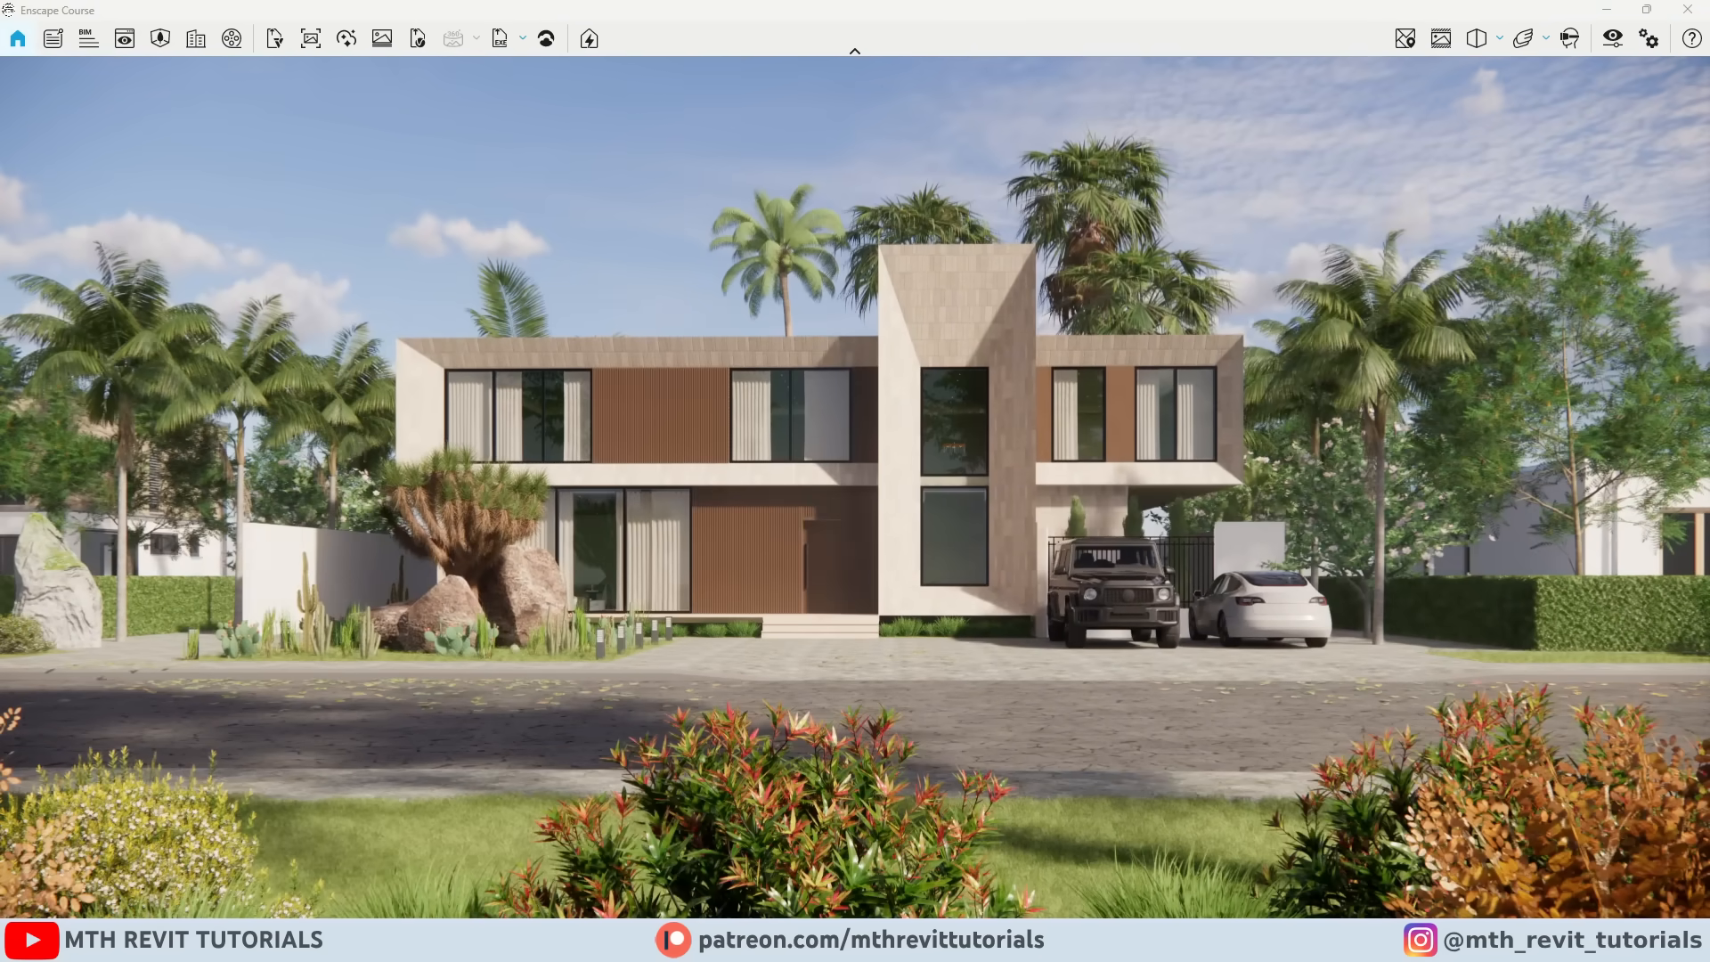
# Step: Return to Revit's {3D} view, look from the top, and shift the two large deciduous trees in the front hedge strip closer to the road
pyautogui.click(445, 877)
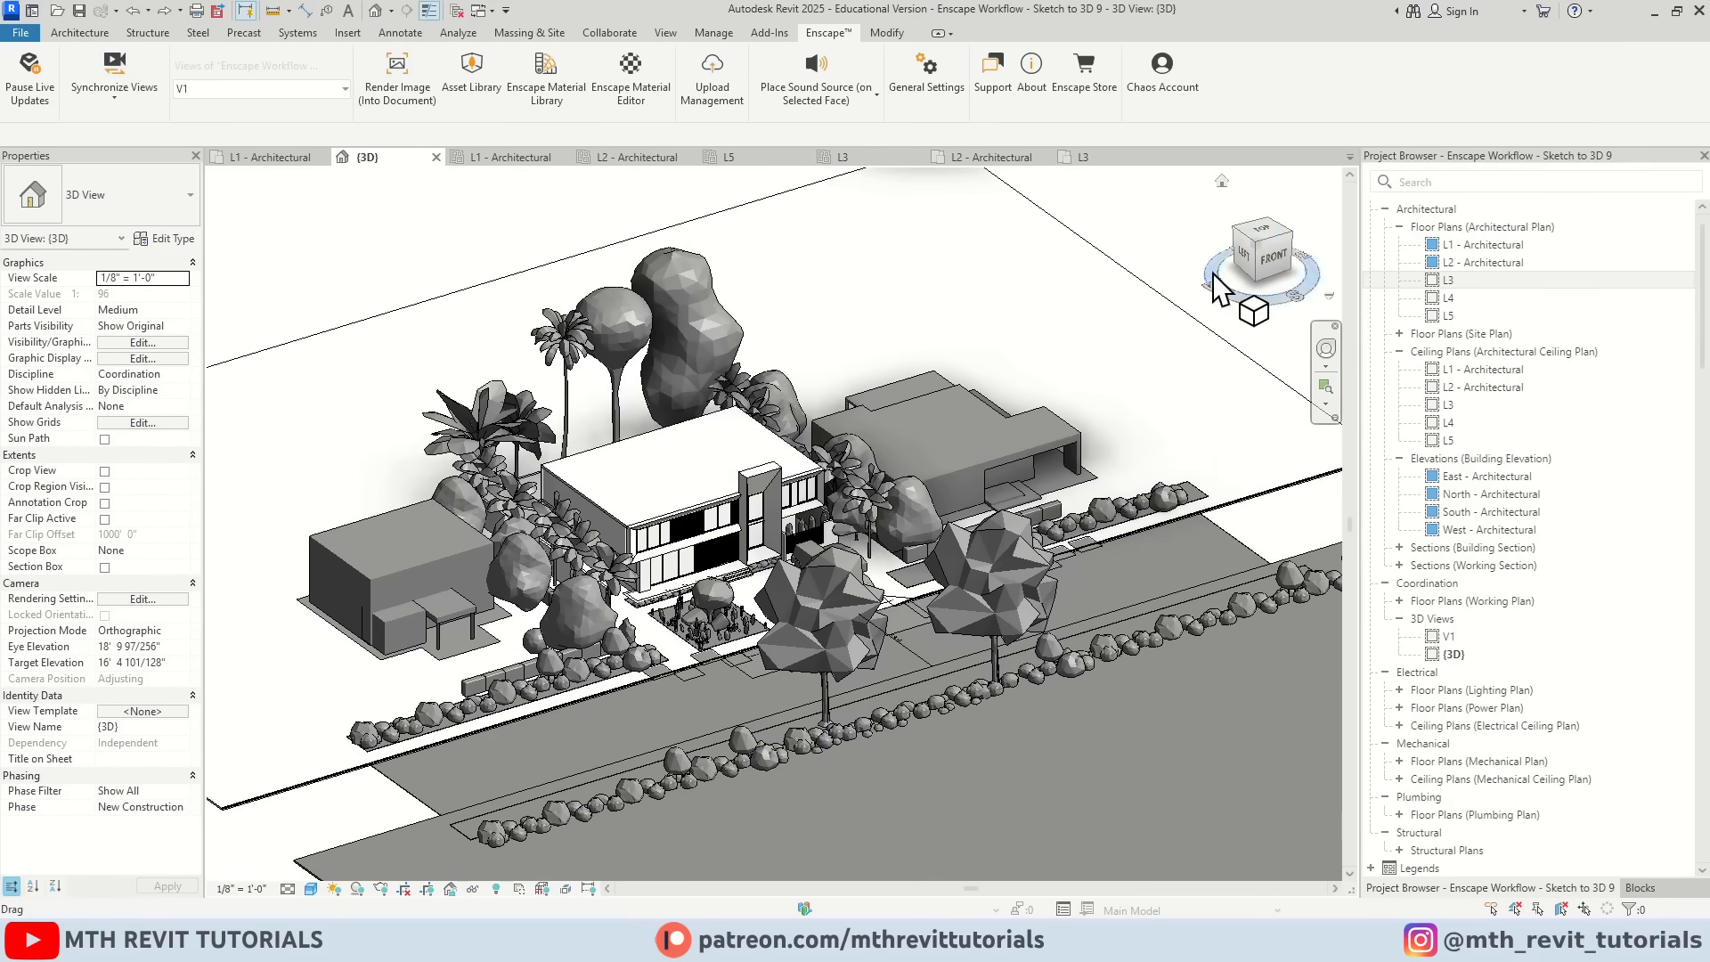
pyautogui.click(1259, 228)
pyautogui.scroll(5, 805, 481)
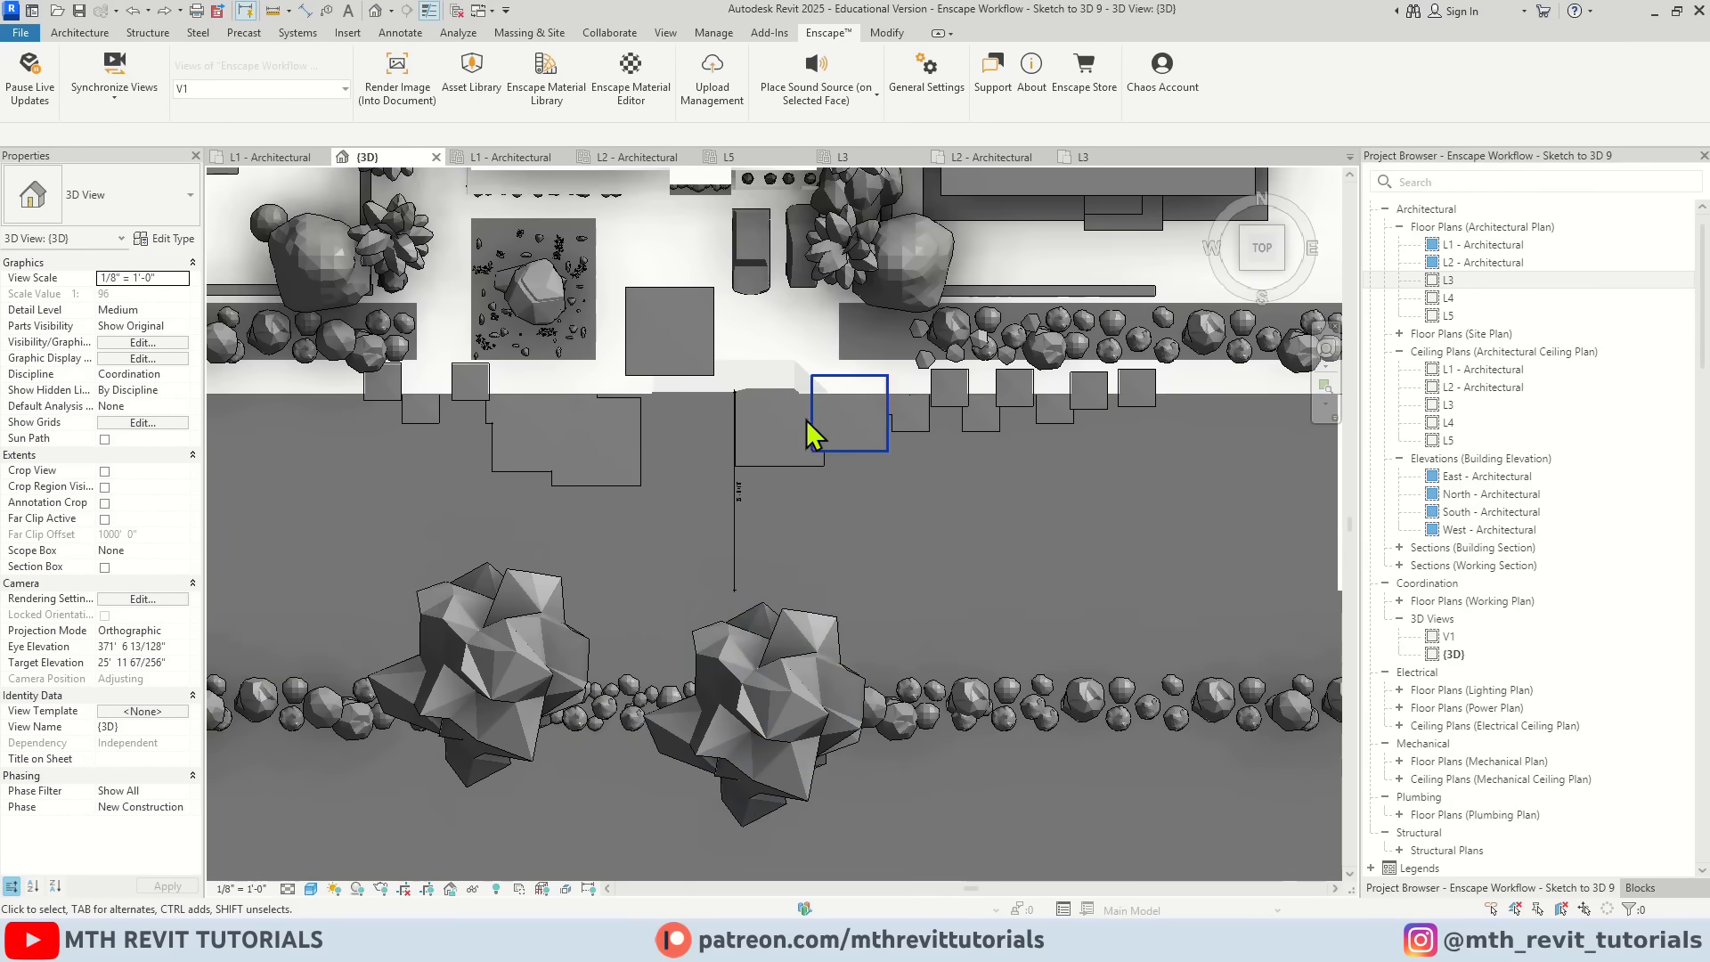
pyautogui.click(779, 615)
pyautogui.moveTo(766, 611); pyautogui.dragTo(766, 611)
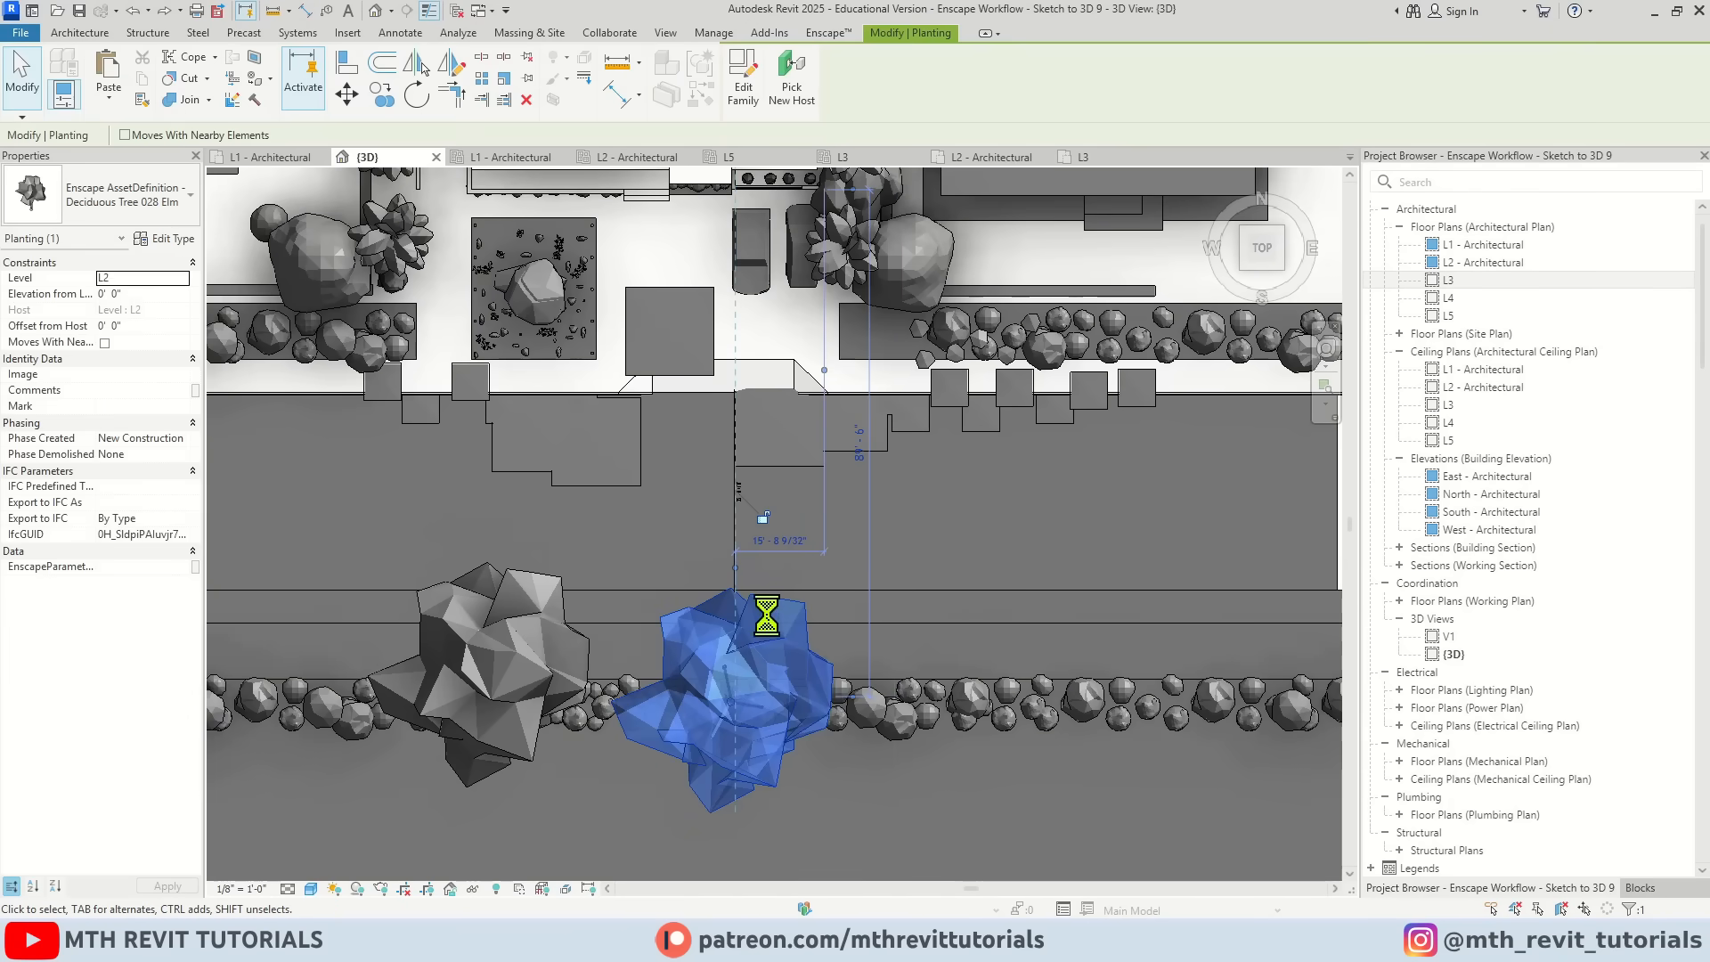
pyautogui.press('Escape')
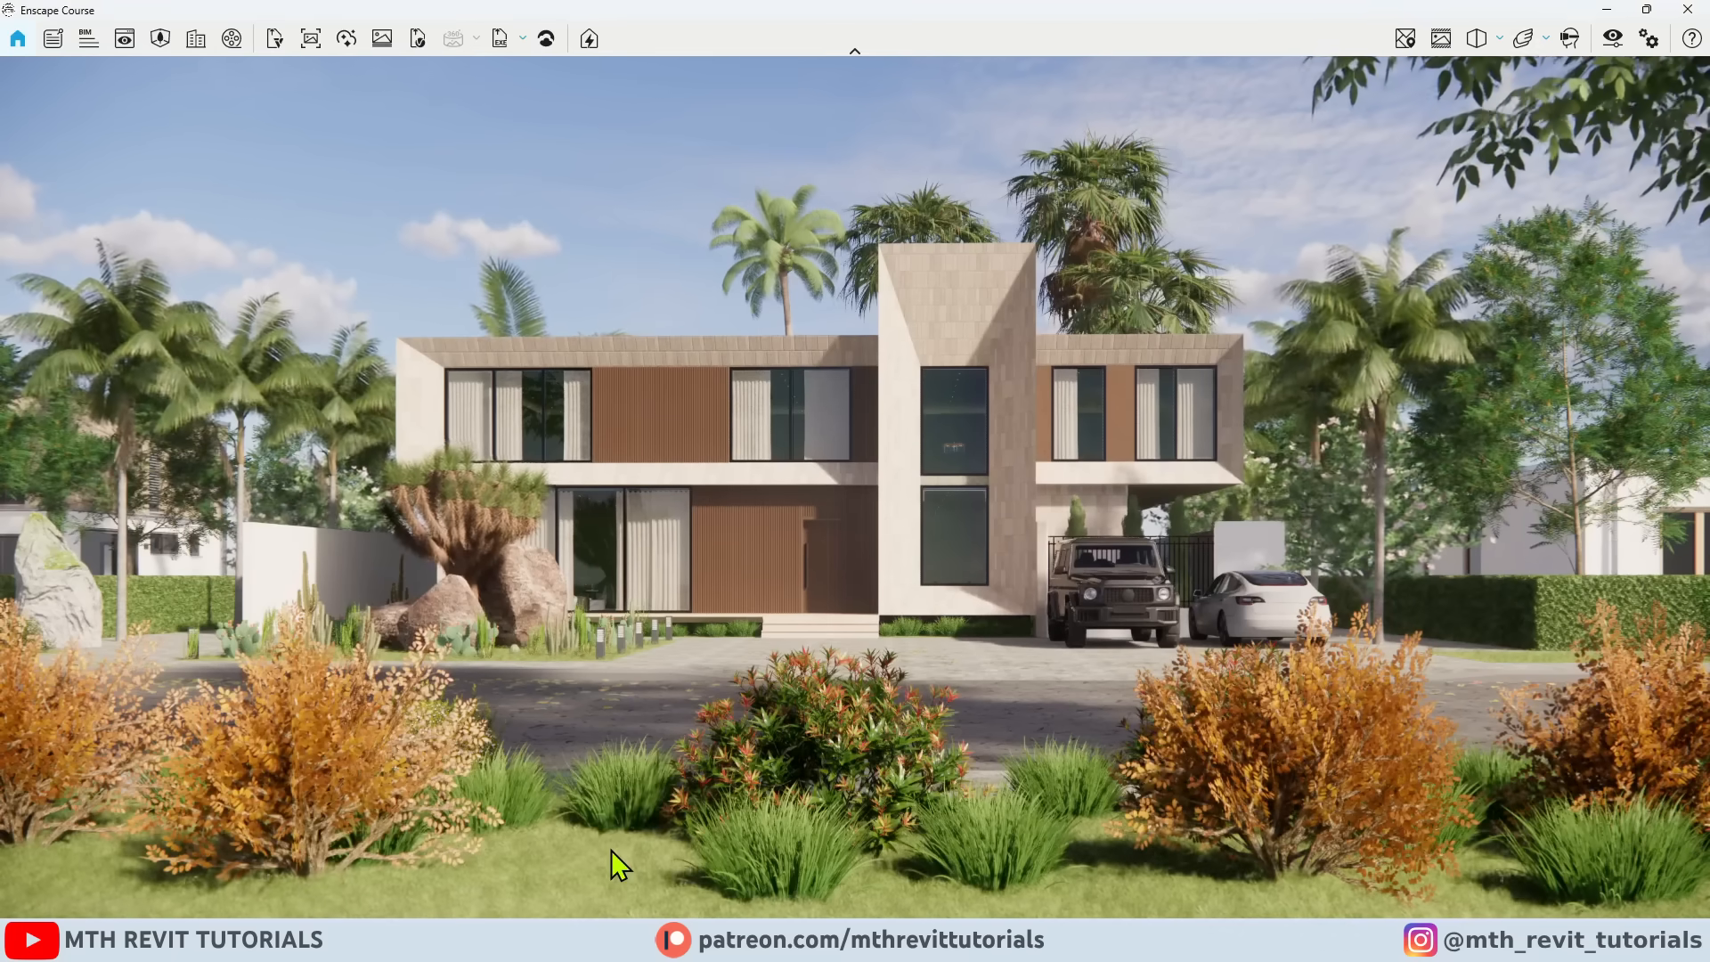
pyautogui.moveTo(650, 688); pyautogui.dragTo(870, 672)
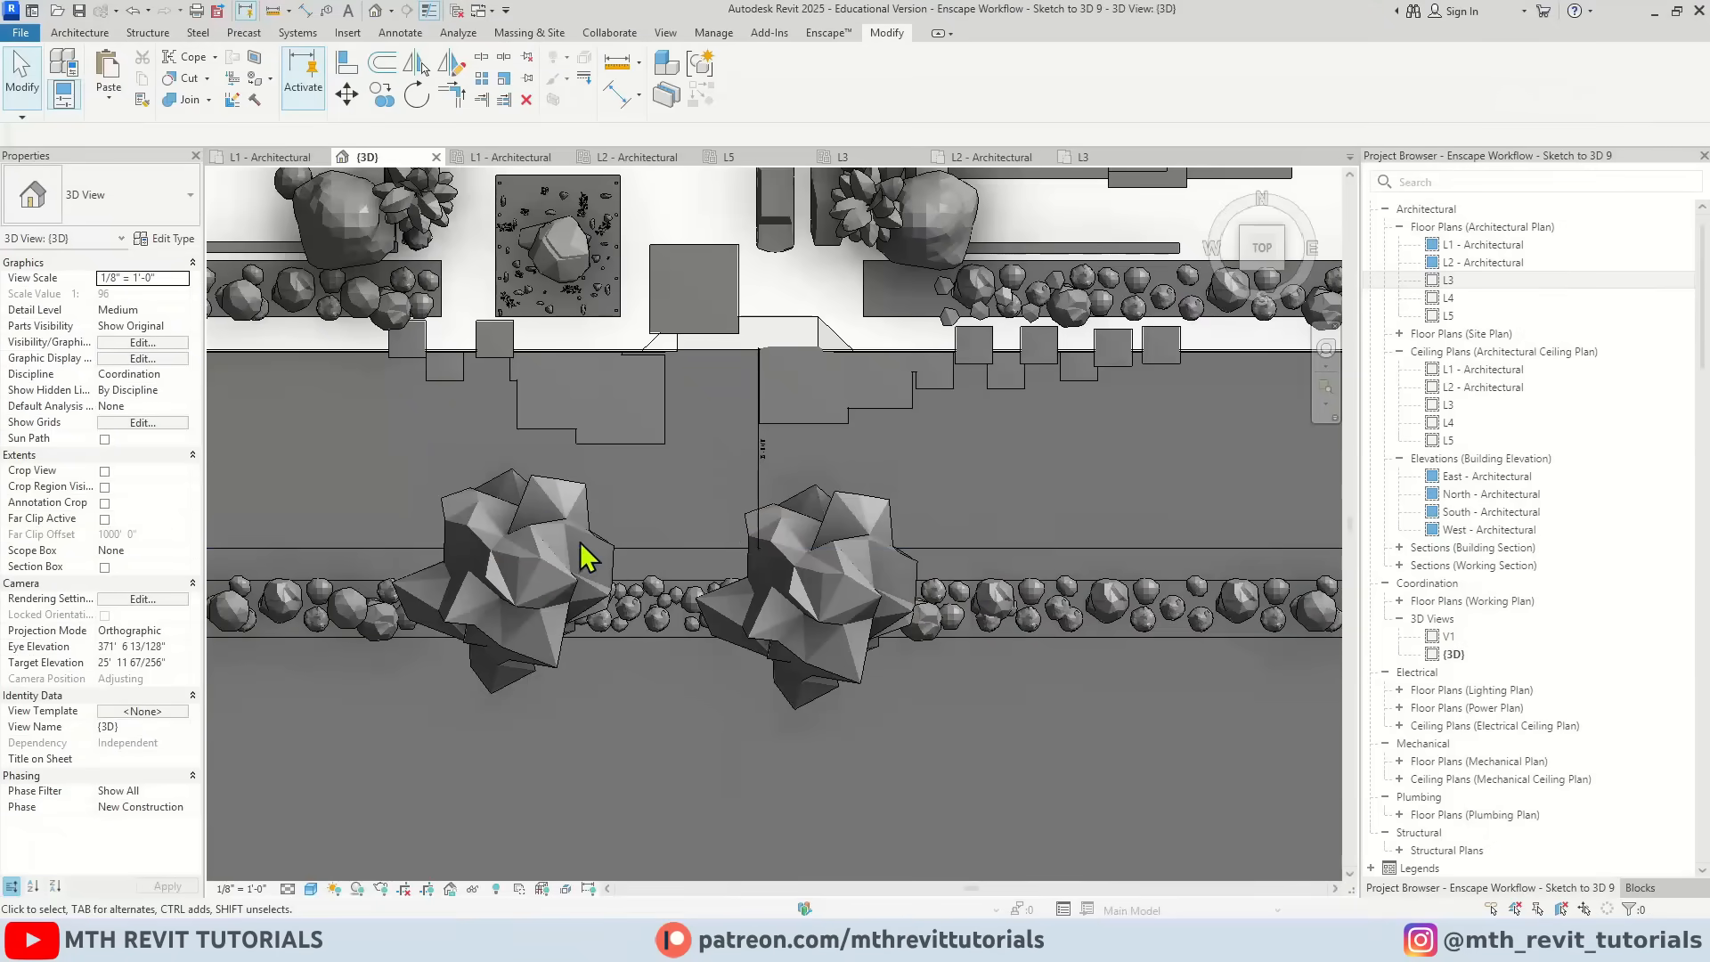
pyautogui.click(588, 541)
pyautogui.press('Escape')
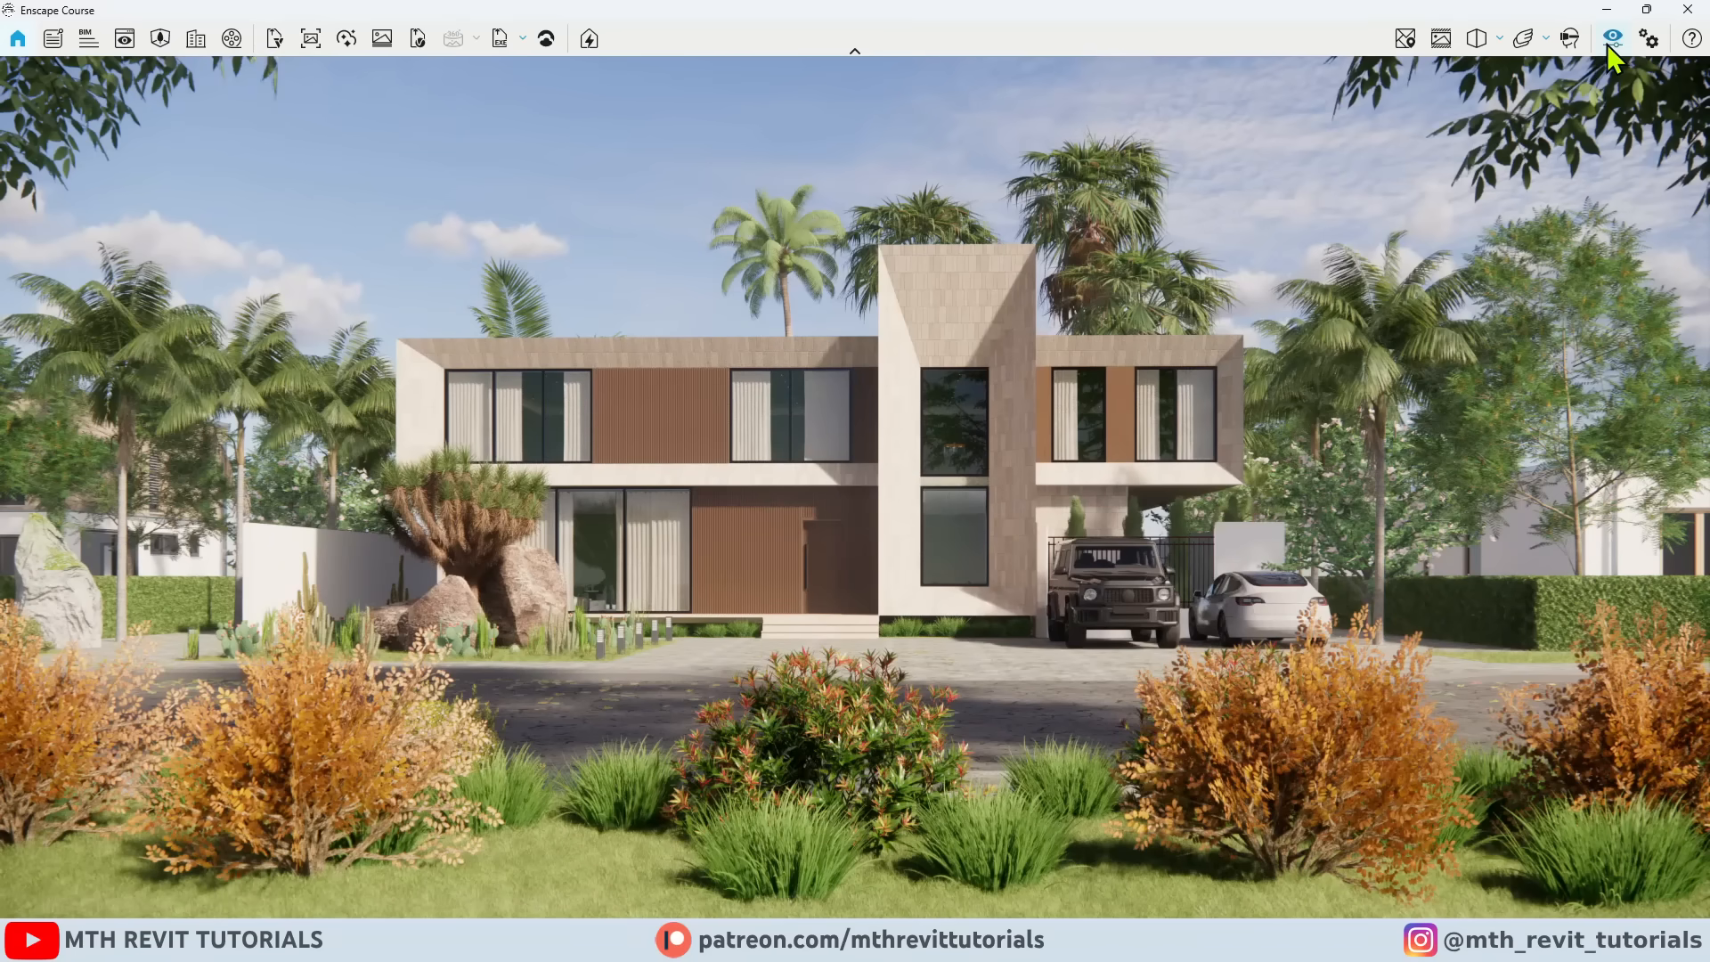
# Step: Set the horizon source in Enscape's V1 visual settings to Skybox and load DaySkyHDRI038A_2K-HDR.hdr
pyautogui.click(1612, 38)
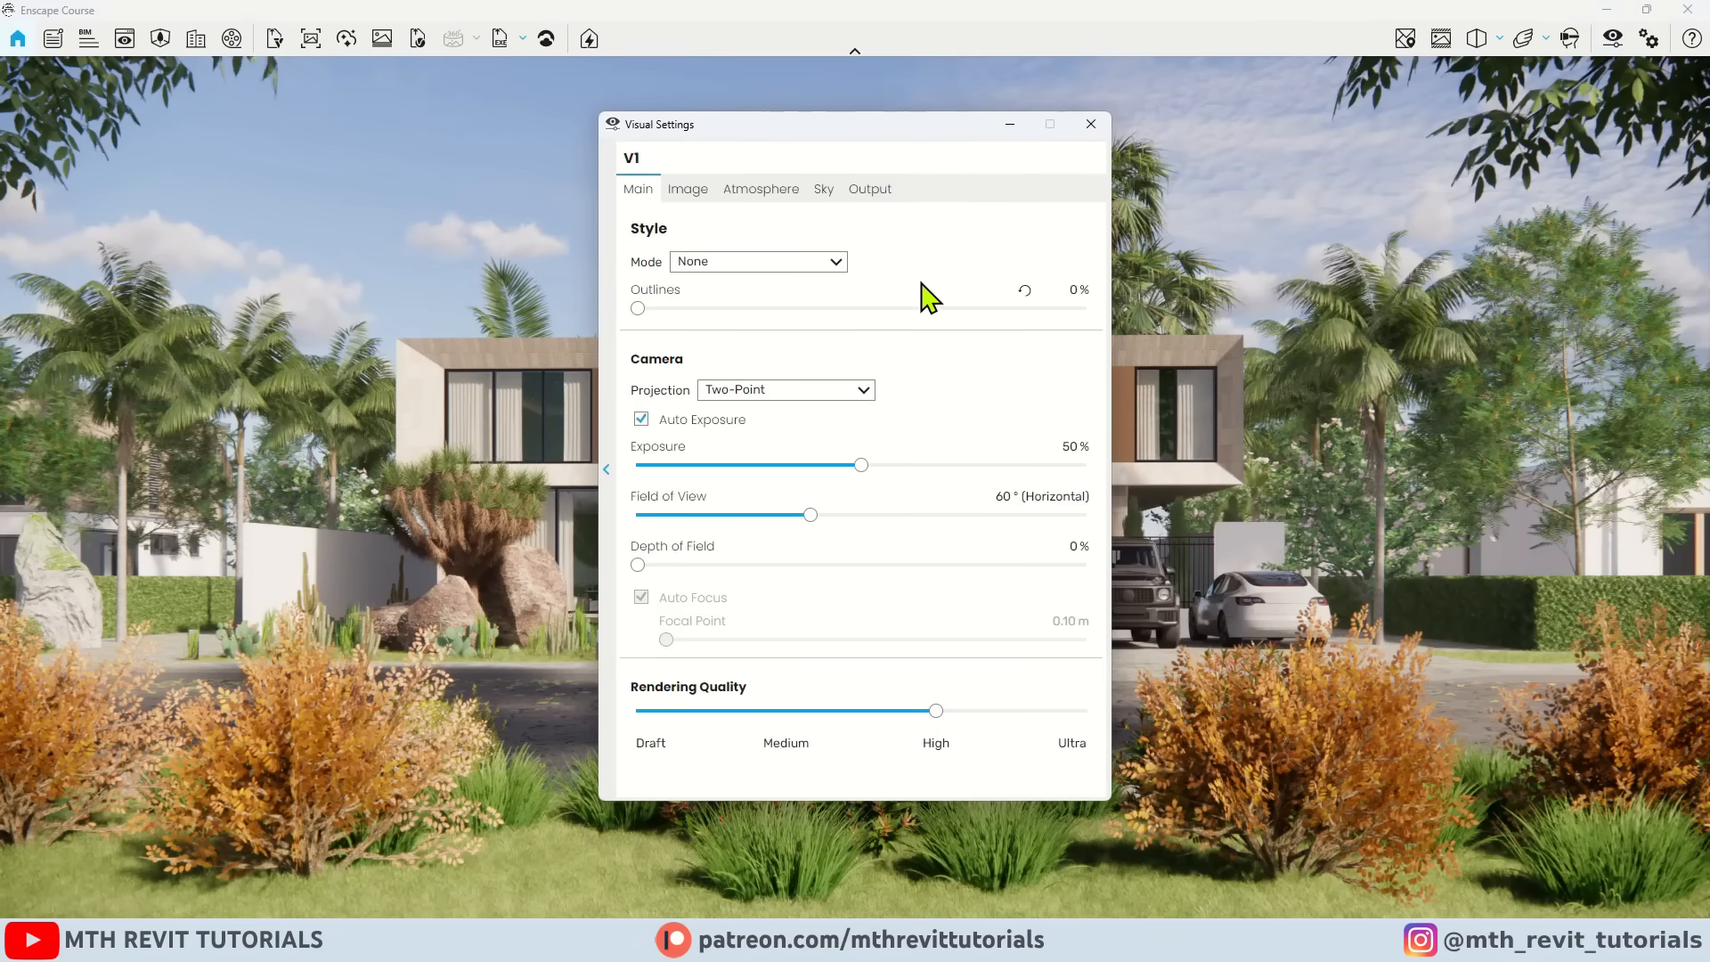
pyautogui.click(824, 189)
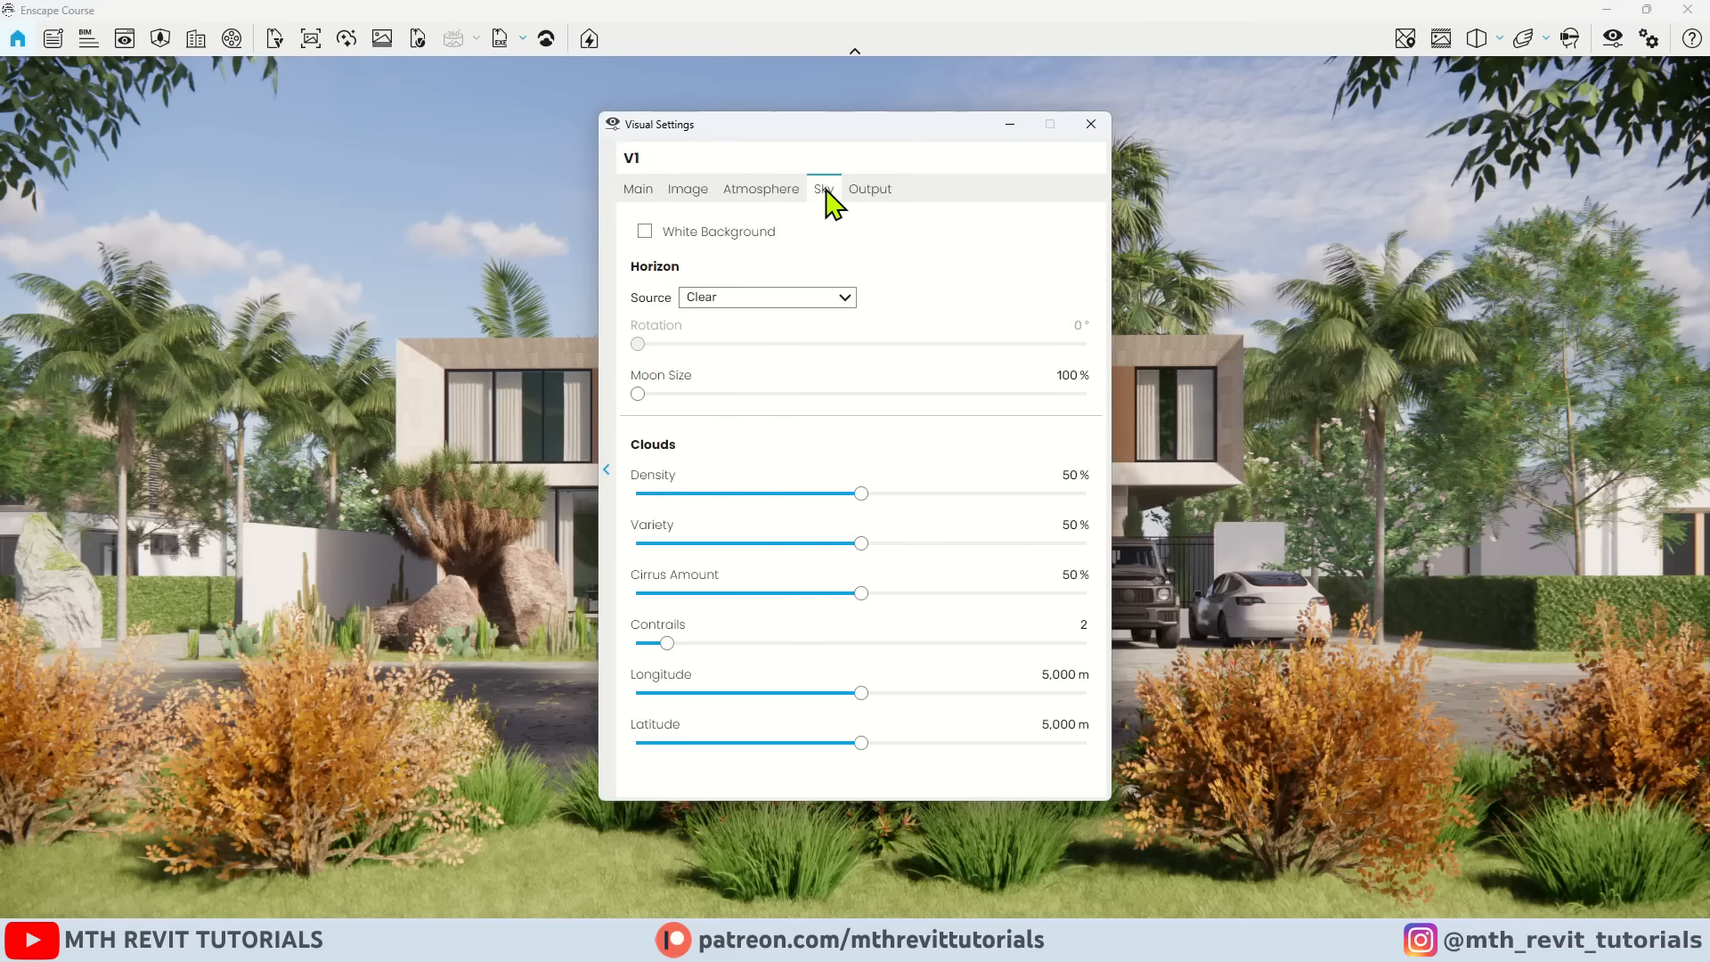
pyautogui.click(808, 302)
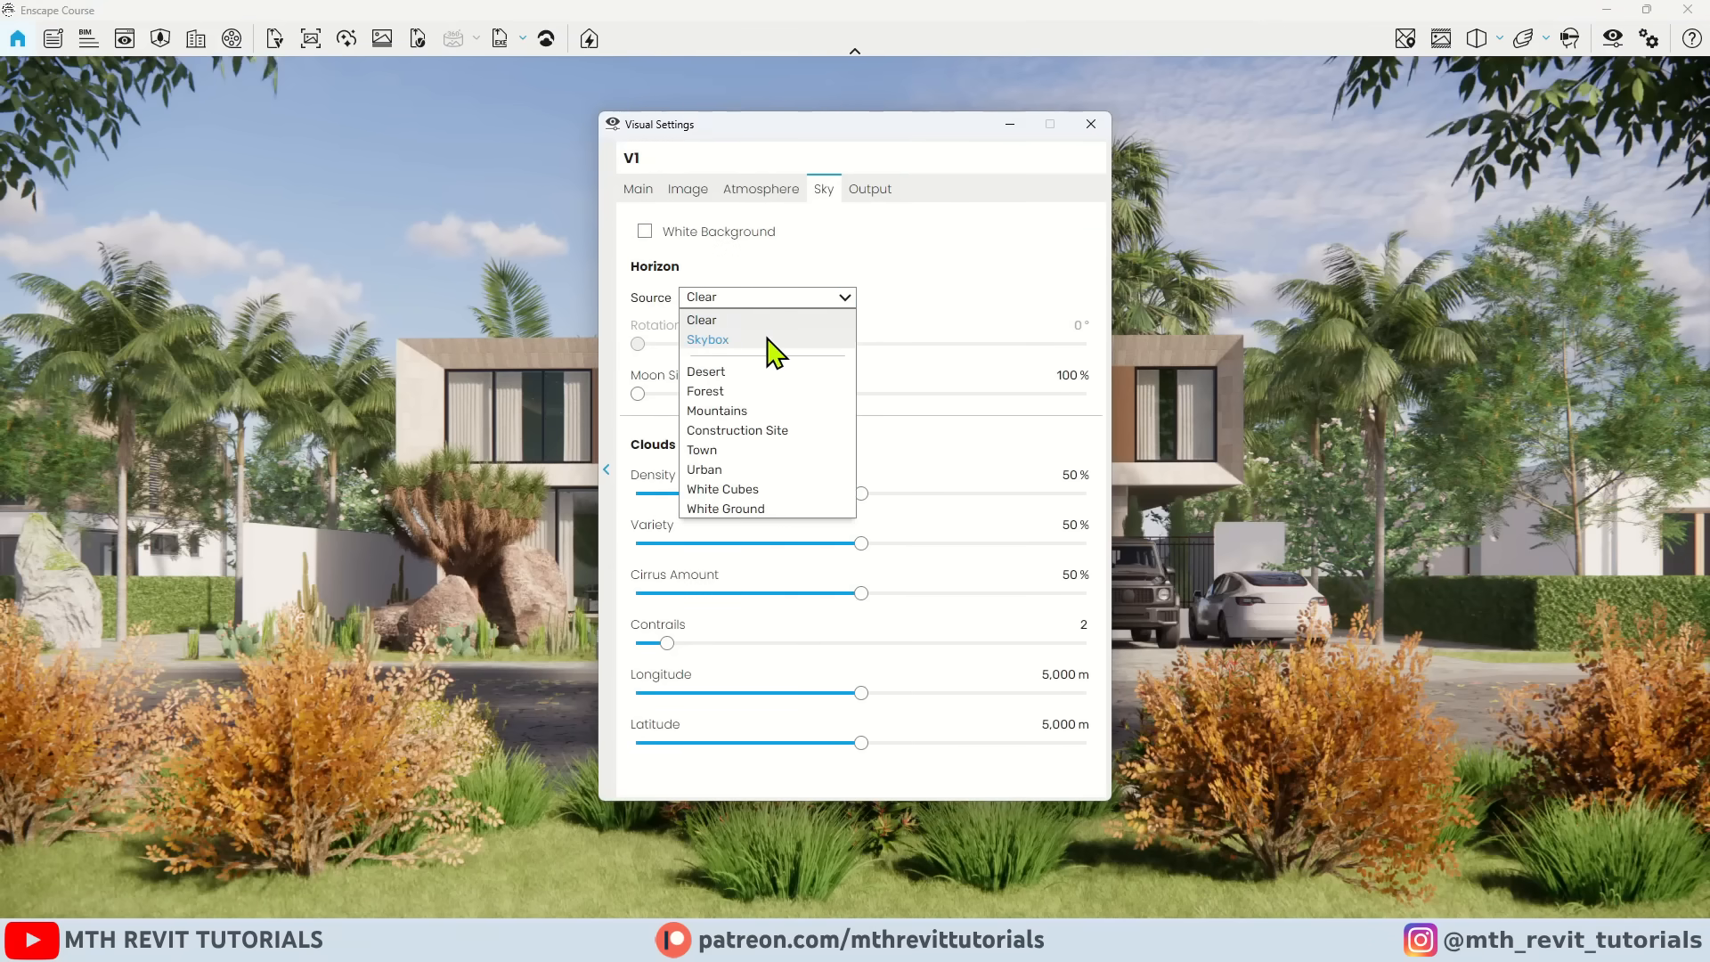
pyautogui.click(718, 340)
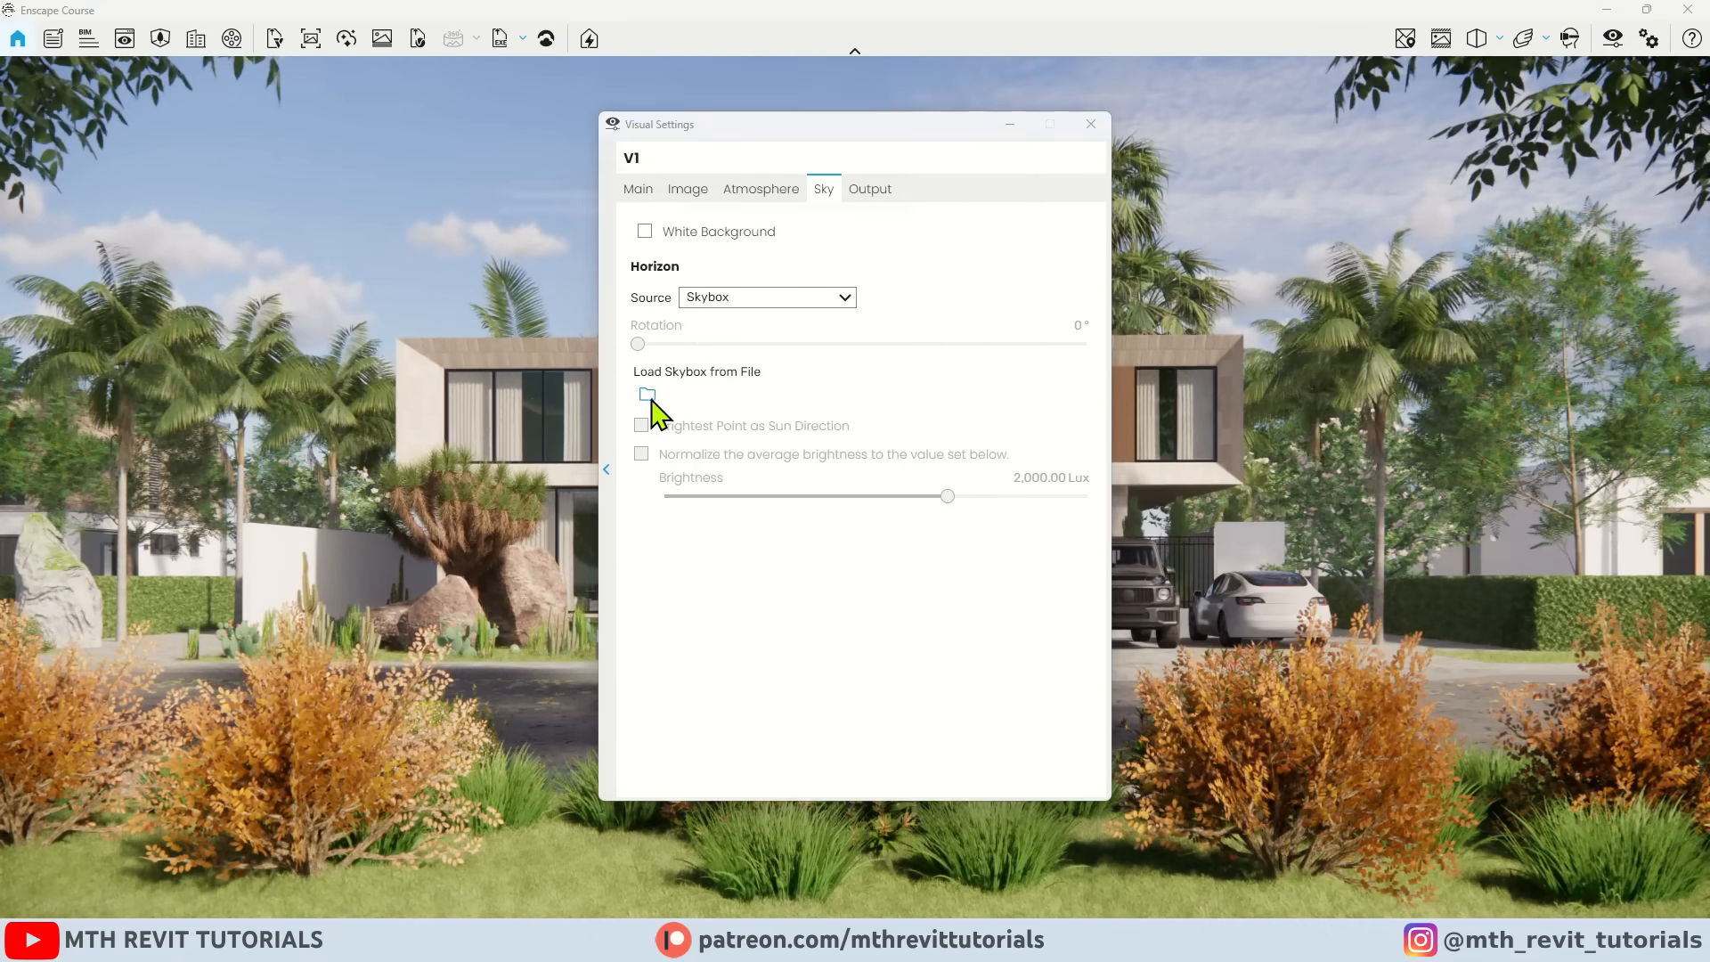
pyautogui.click(647, 396)
pyautogui.click(740, 307)
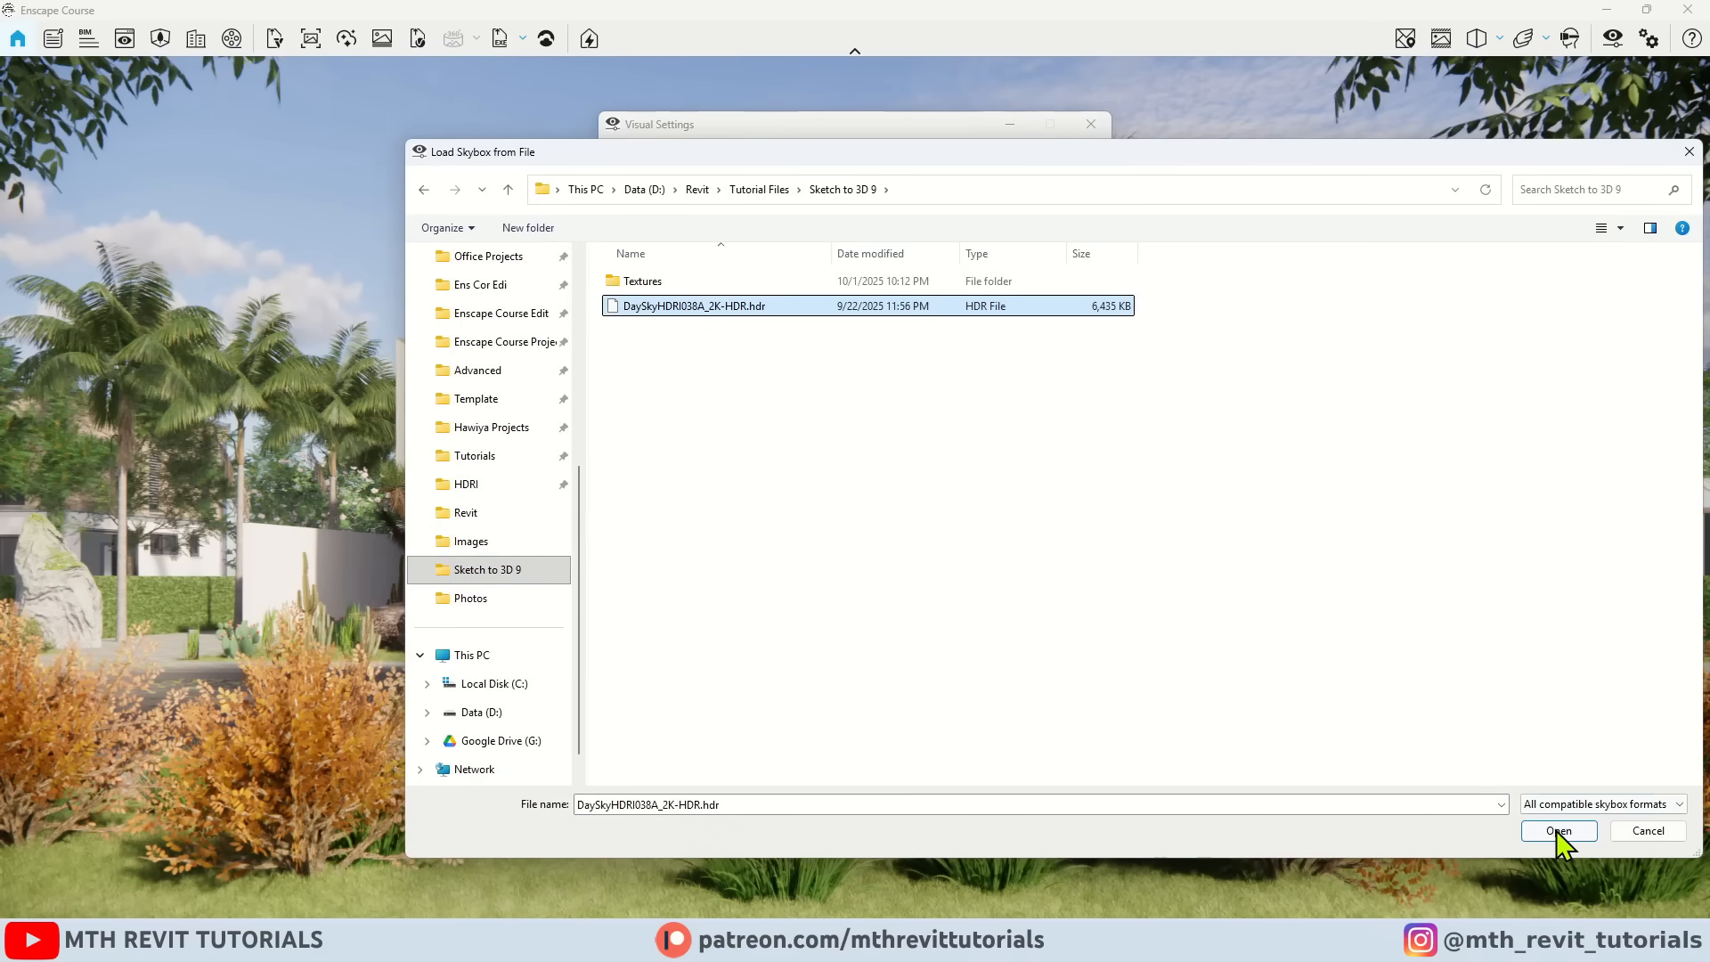
pyautogui.click(1557, 830)
# Step: Use the skybox's brightest point as sun direction, with 32° rotation and a normalized brightness of 7,707.92 Lux
pyautogui.moveTo(927, 152); pyautogui.dragTo(469, 145)
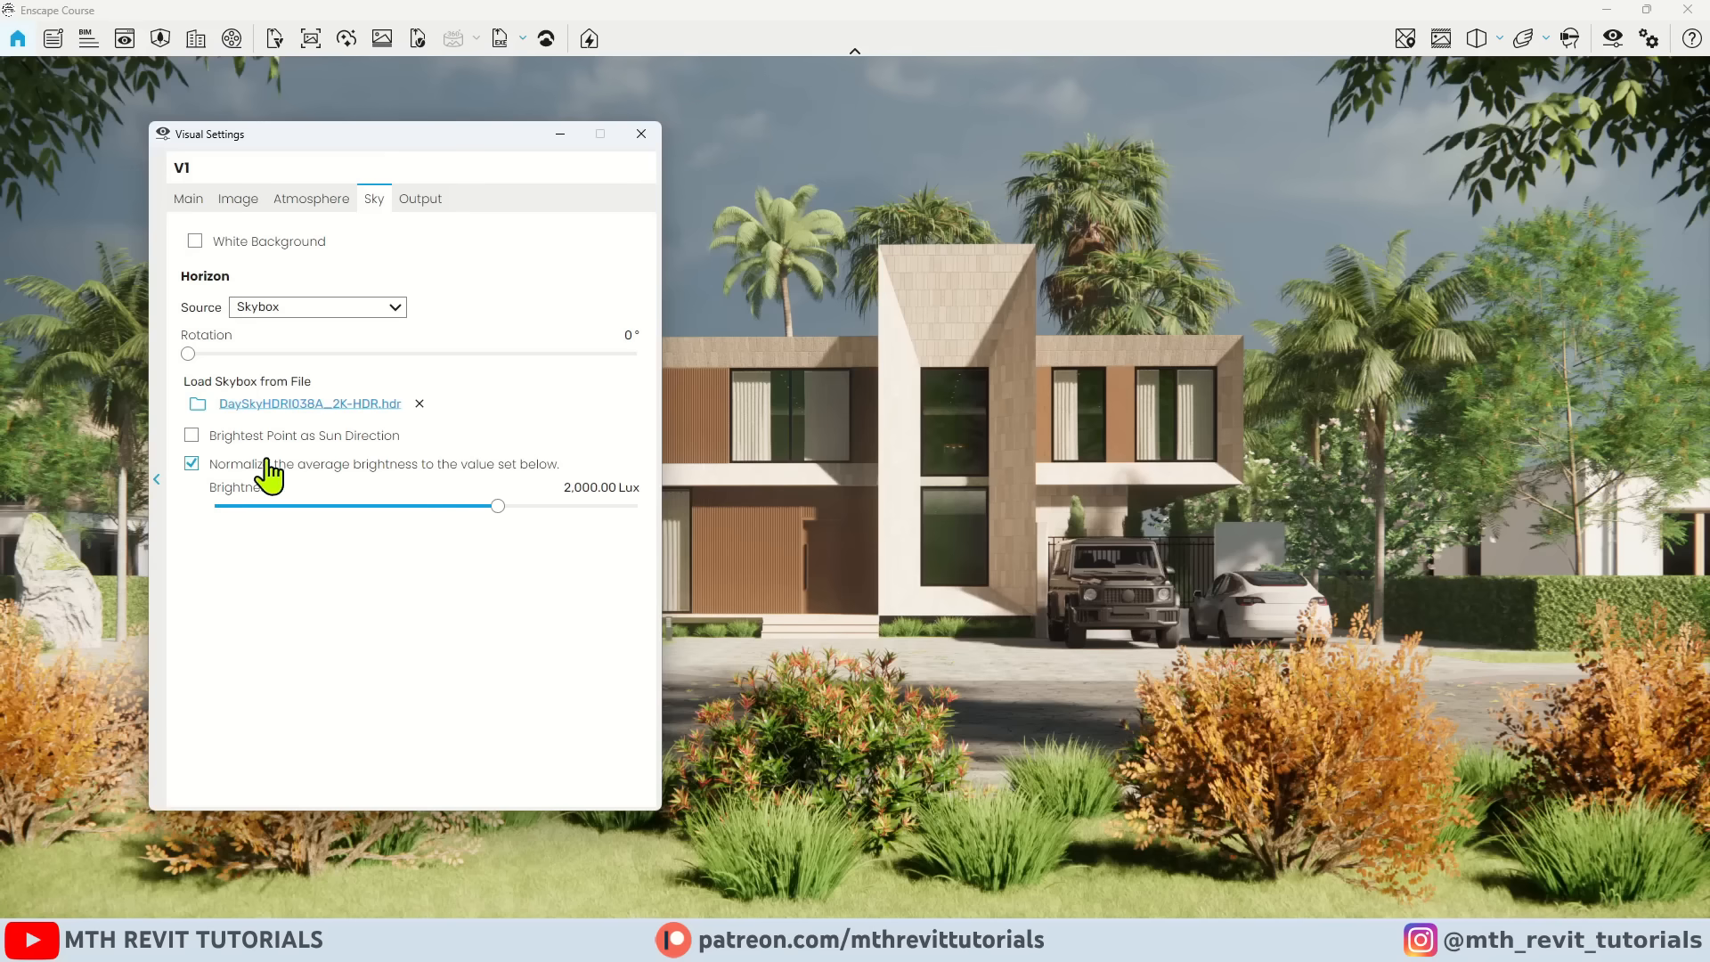
pyautogui.click(191, 435)
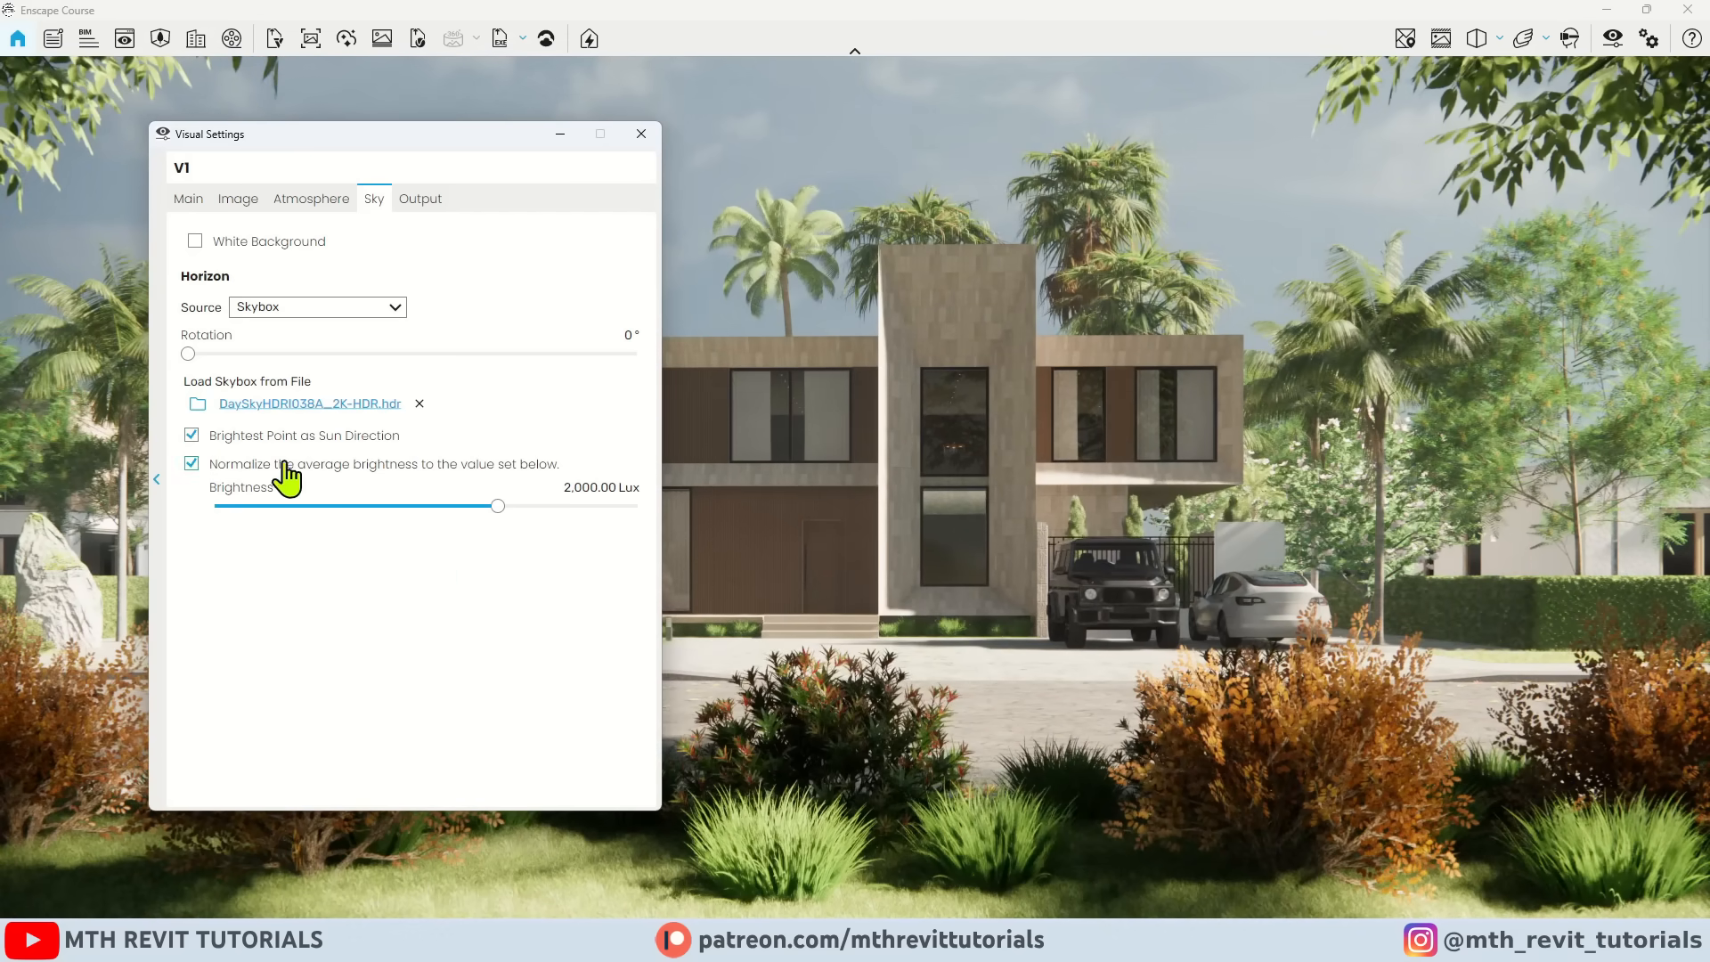
pyautogui.moveTo(188, 353); pyautogui.dragTo(229, 354)
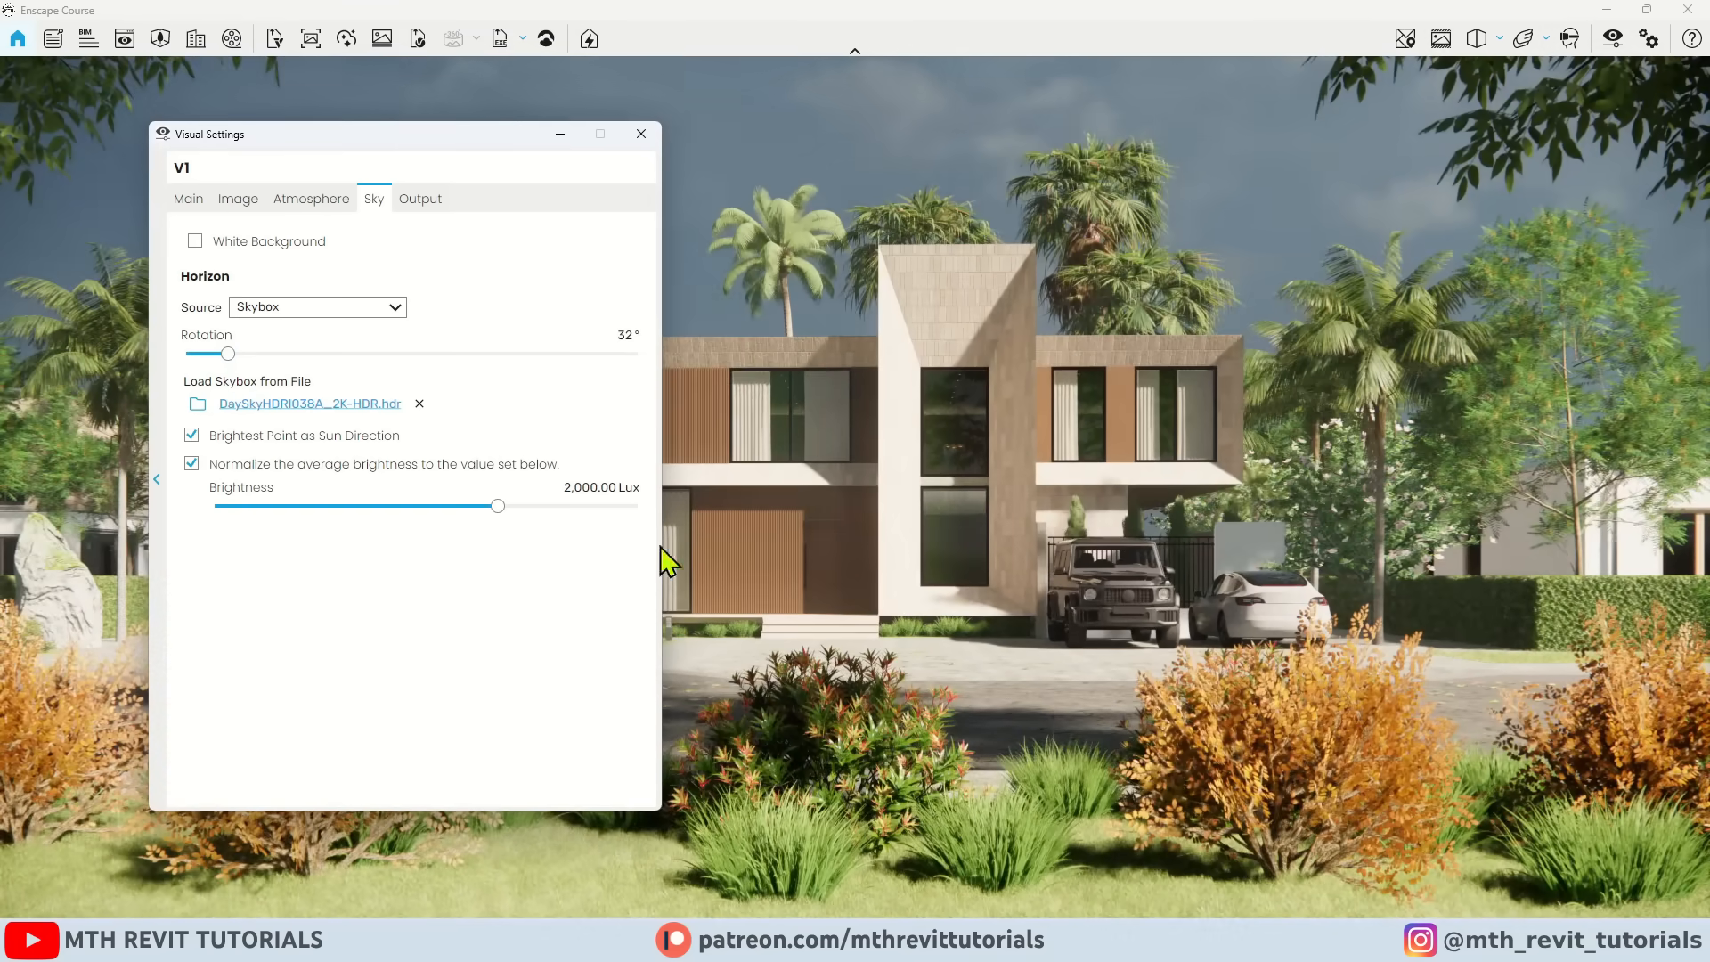
pyautogui.moveTo(502, 508)
pyautogui.mouseDown()
pyautogui.moveTo(694, 517)
pyautogui.moveTo(557, 527)
pyautogui.moveTo(535, 508)
pyautogui.mouseUp()
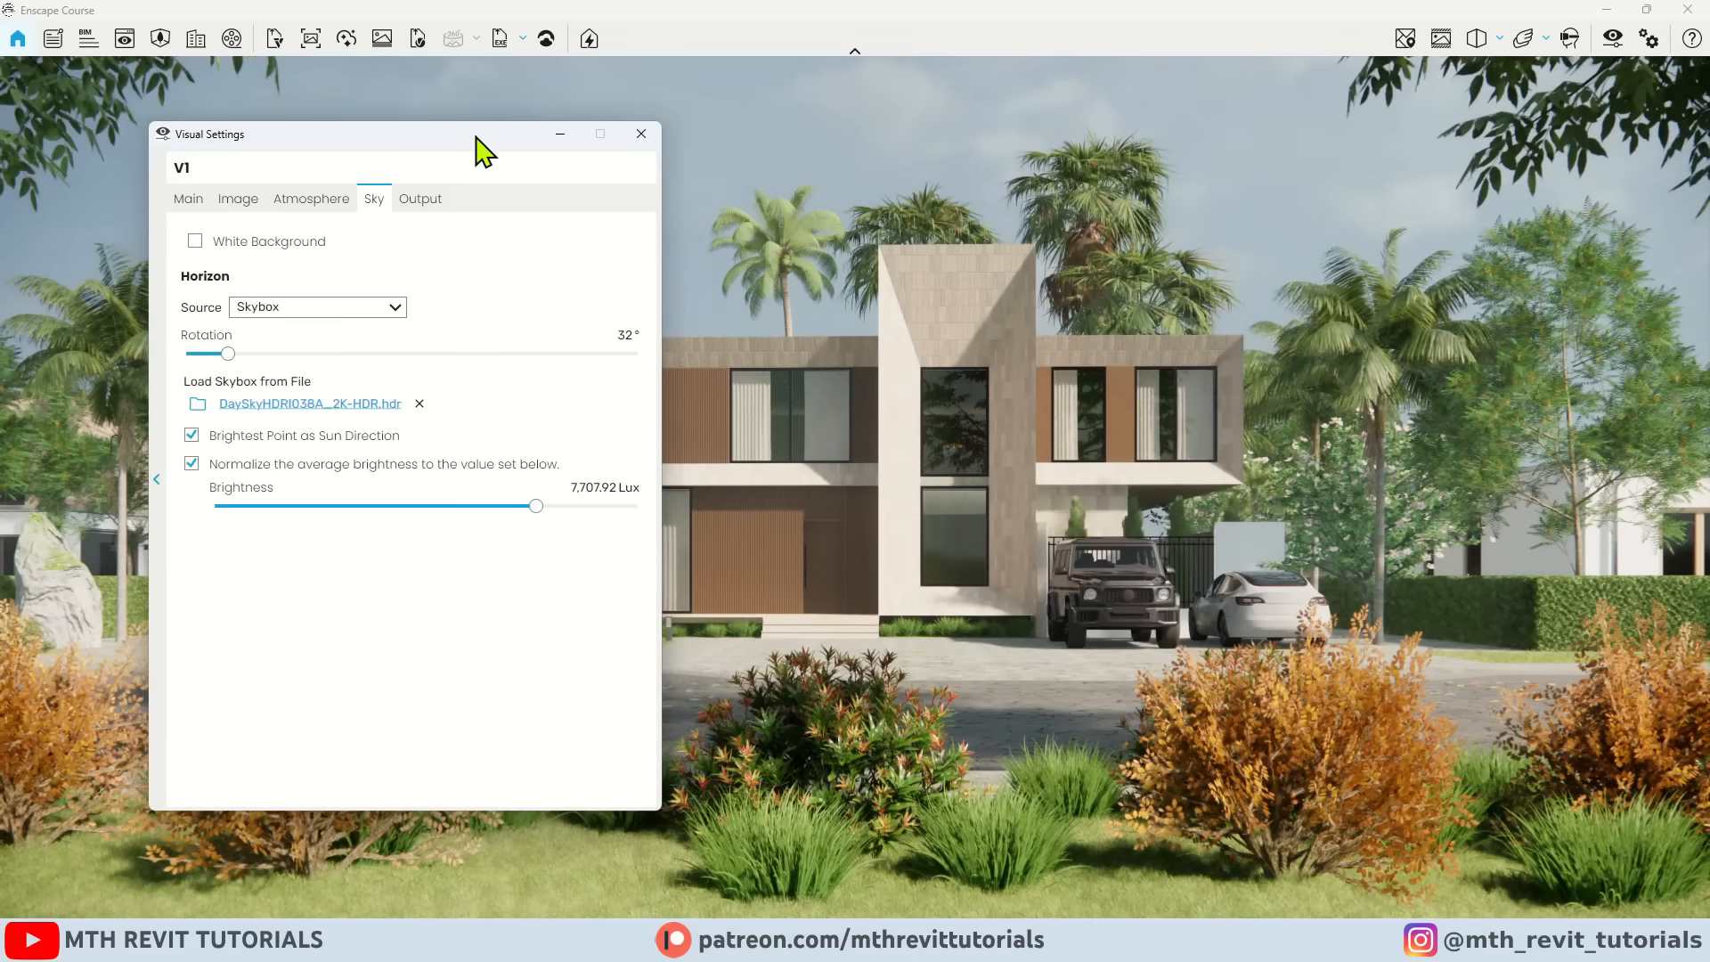
pyautogui.moveTo(476, 138); pyautogui.dragTo(386, 136)
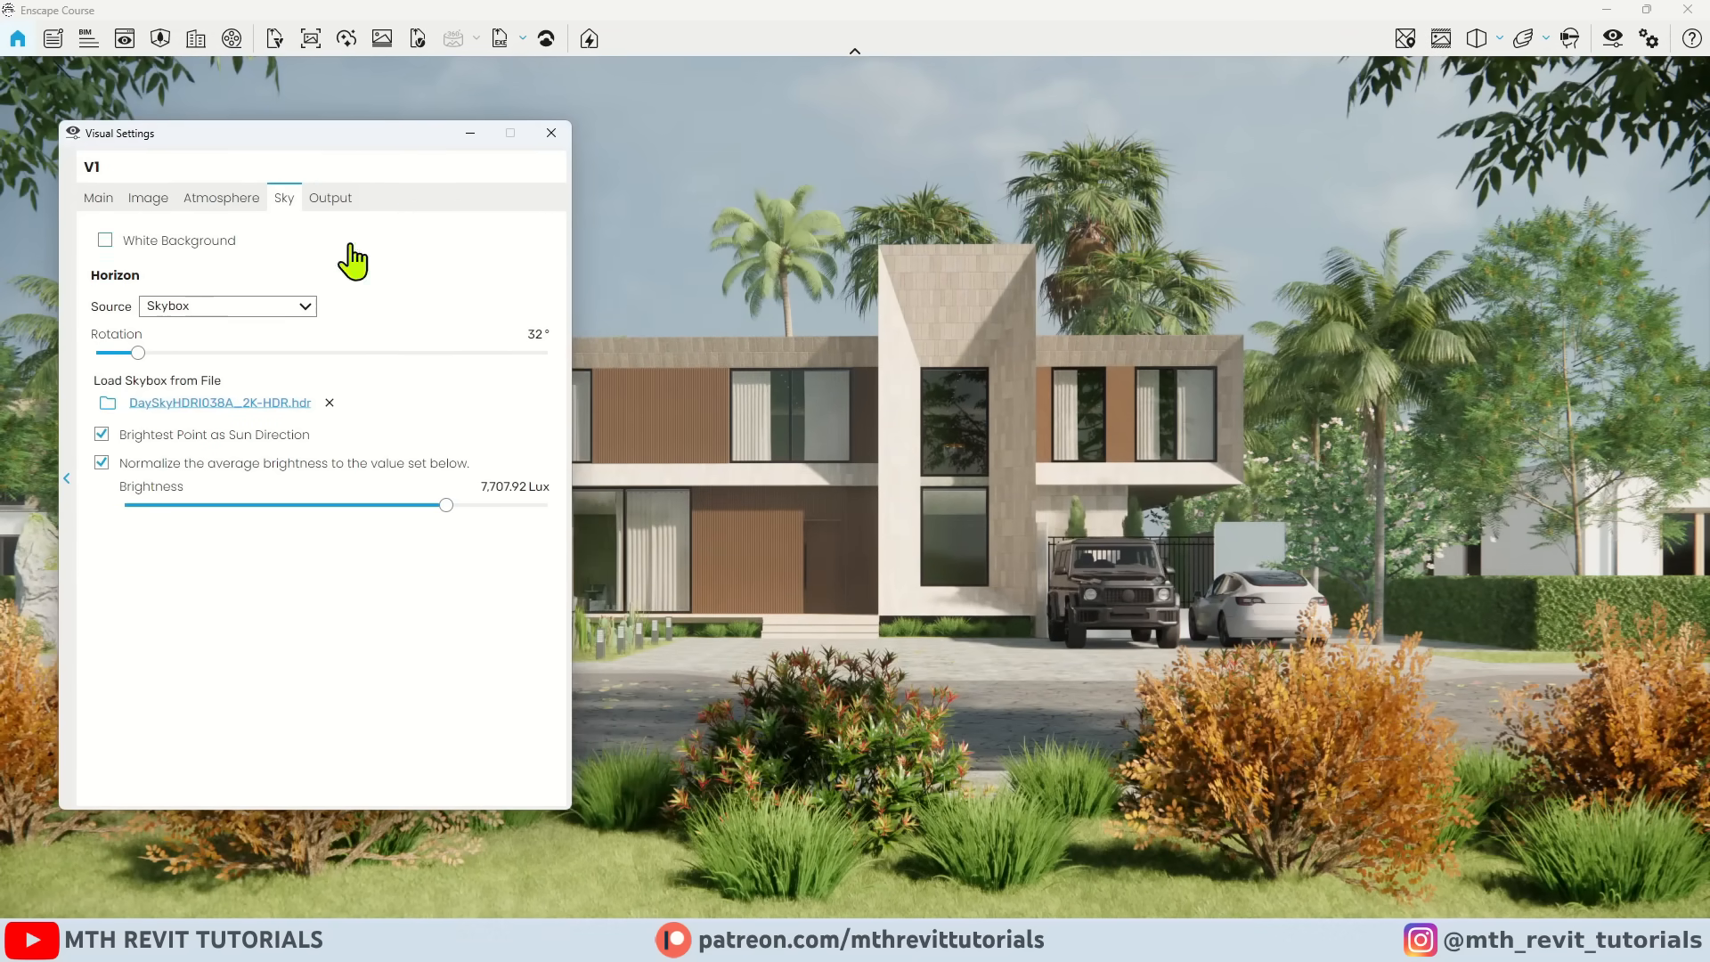
# Step: Set the V1 outlines to 7% and the camera exposure to 51%
pyautogui.click(100, 199)
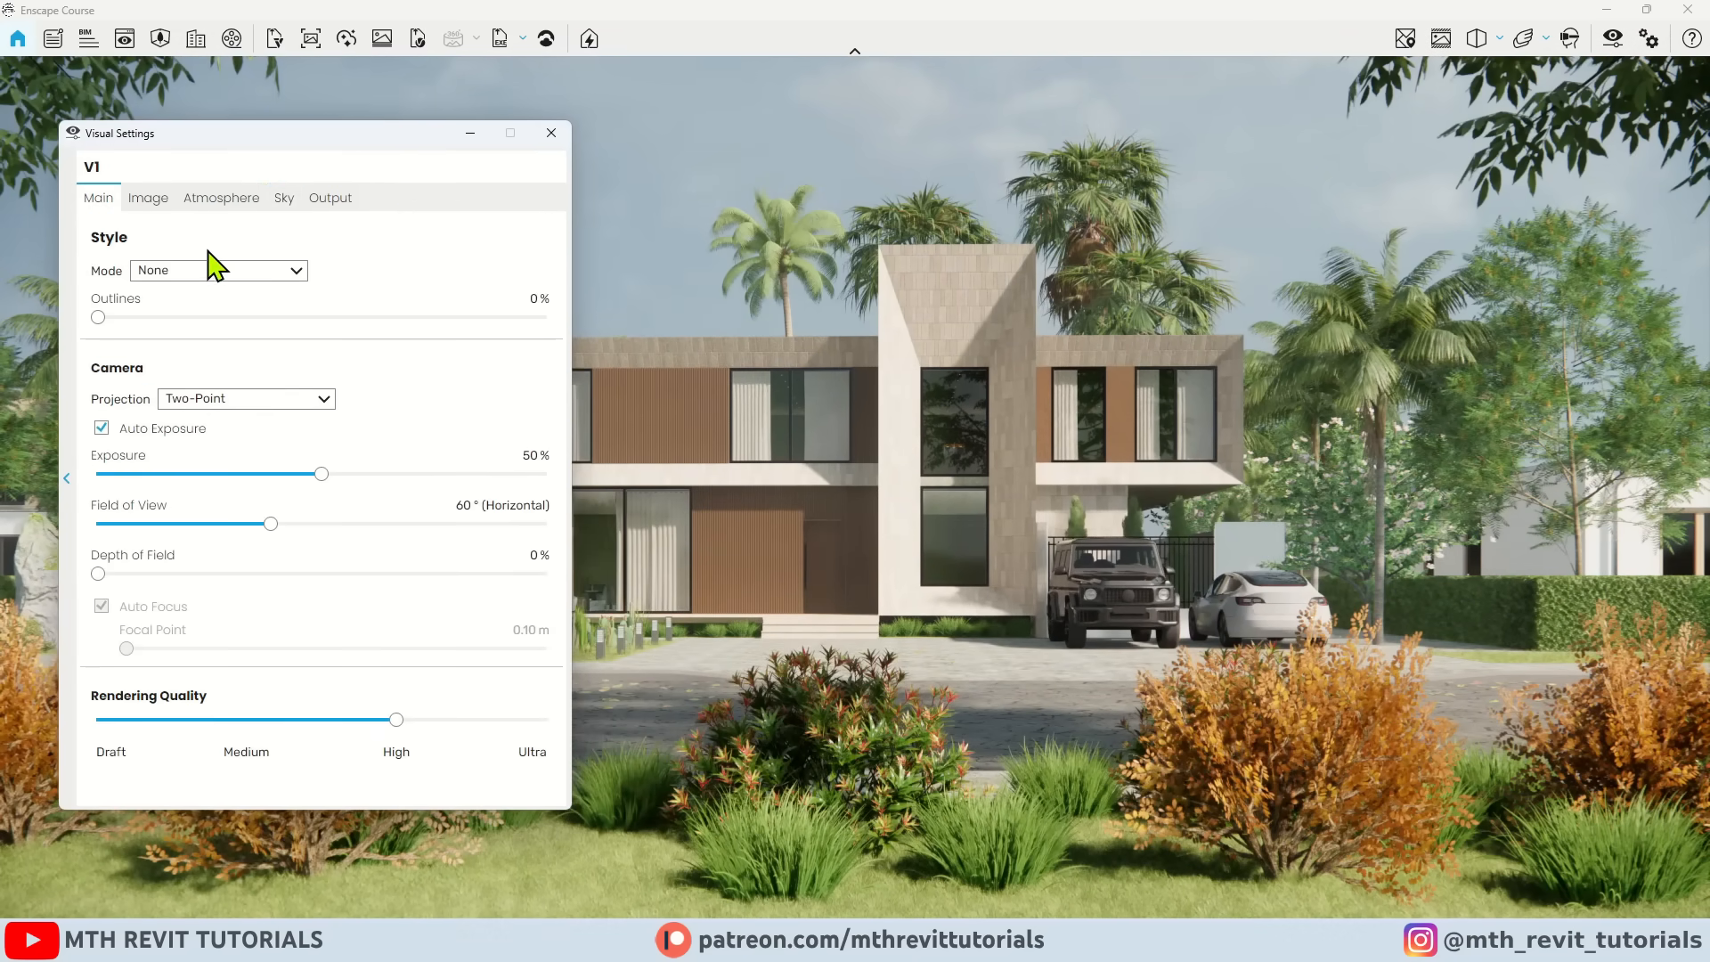
pyautogui.click(536, 300)
pyautogui.write('7')
pyautogui.press('Return')
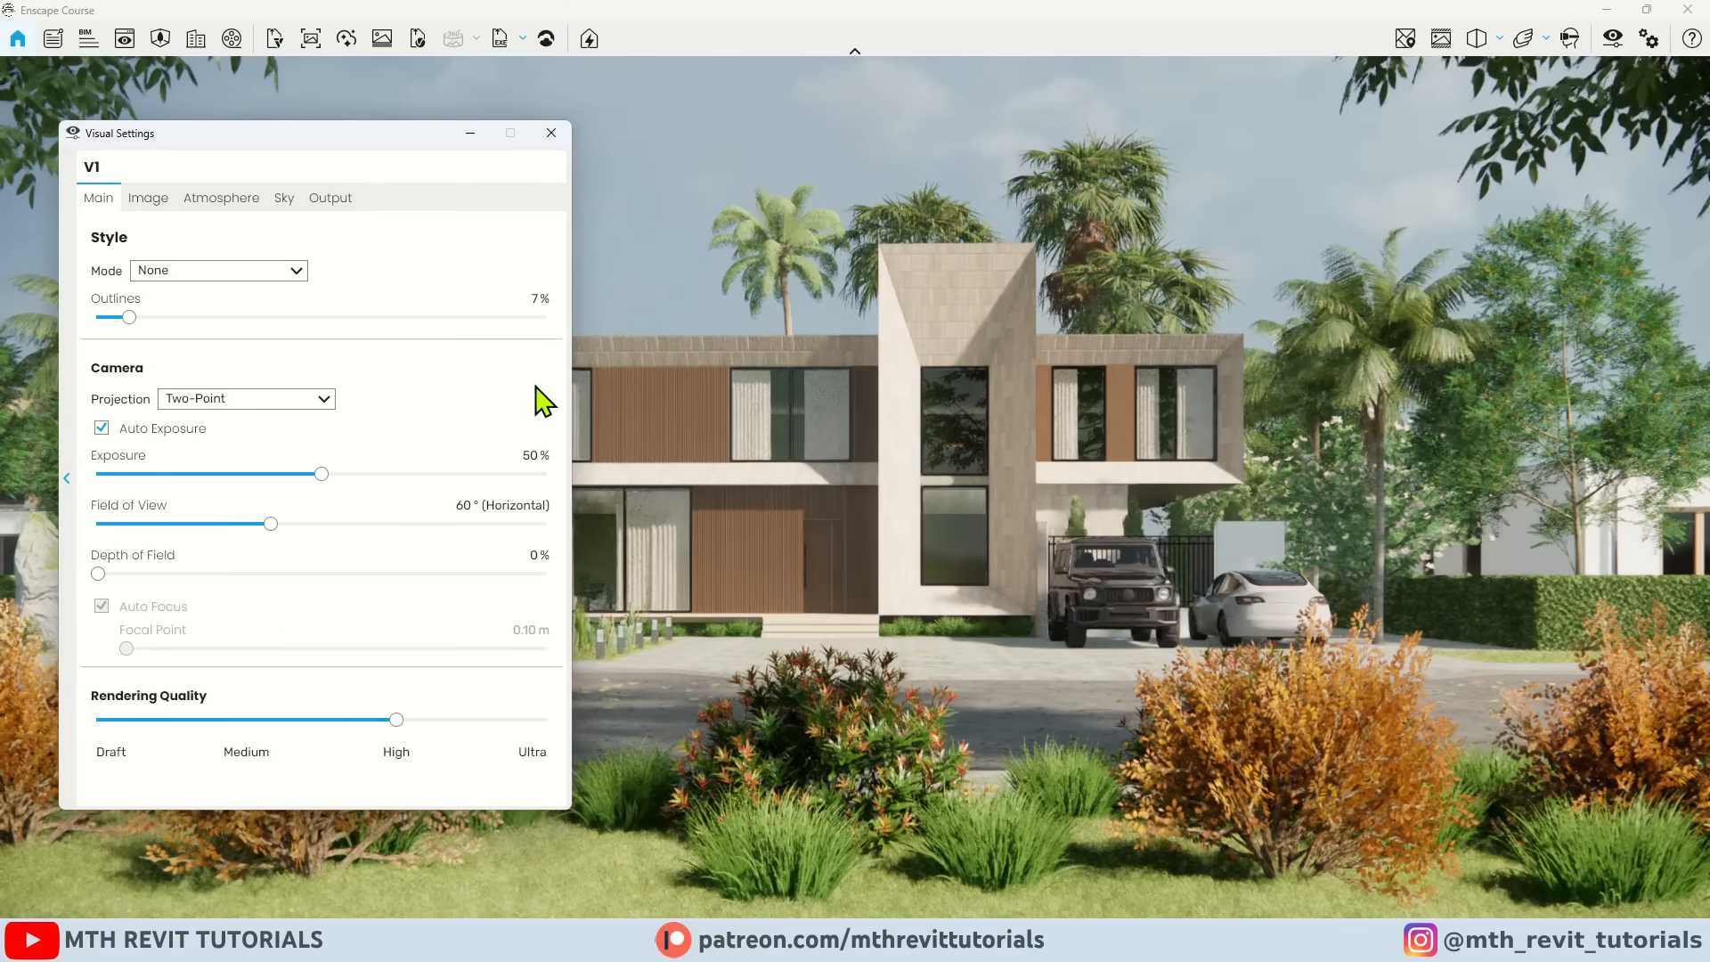
pyautogui.click(327, 473)
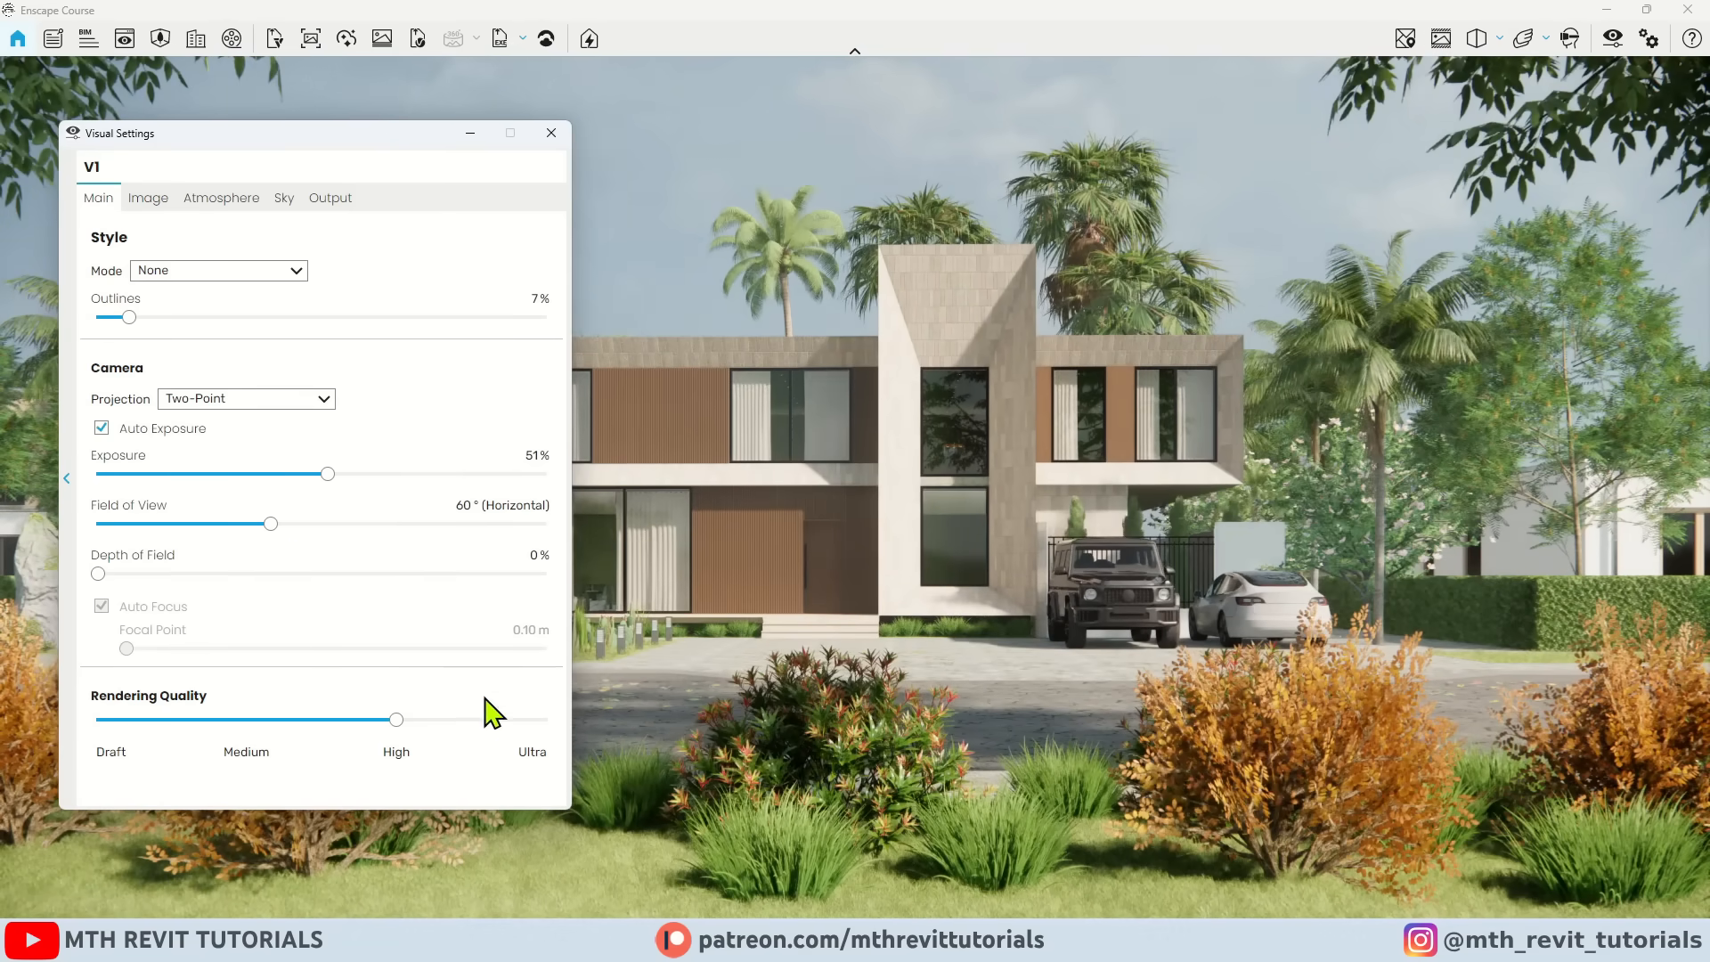
# Step: Set rendering quality to Ultra, and the image corrections to -30% highlights, -10% shadows, 85% saturation and 10,132 K color temperature
pyautogui.click(537, 724)
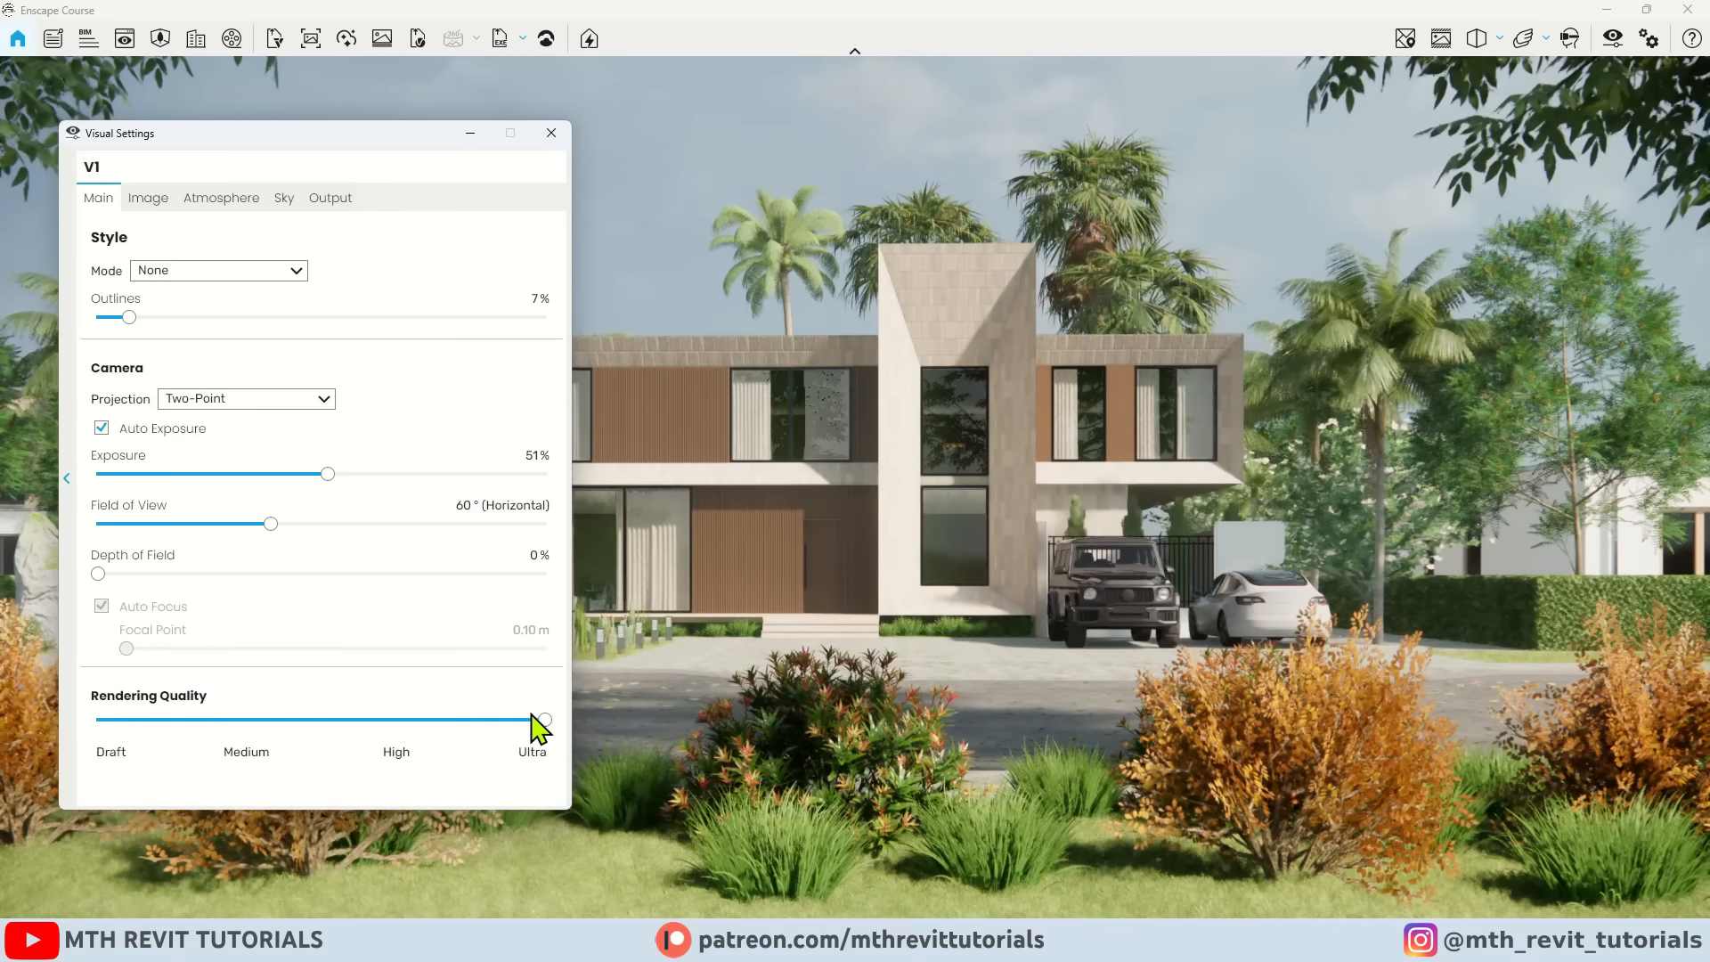
pyautogui.click(148, 198)
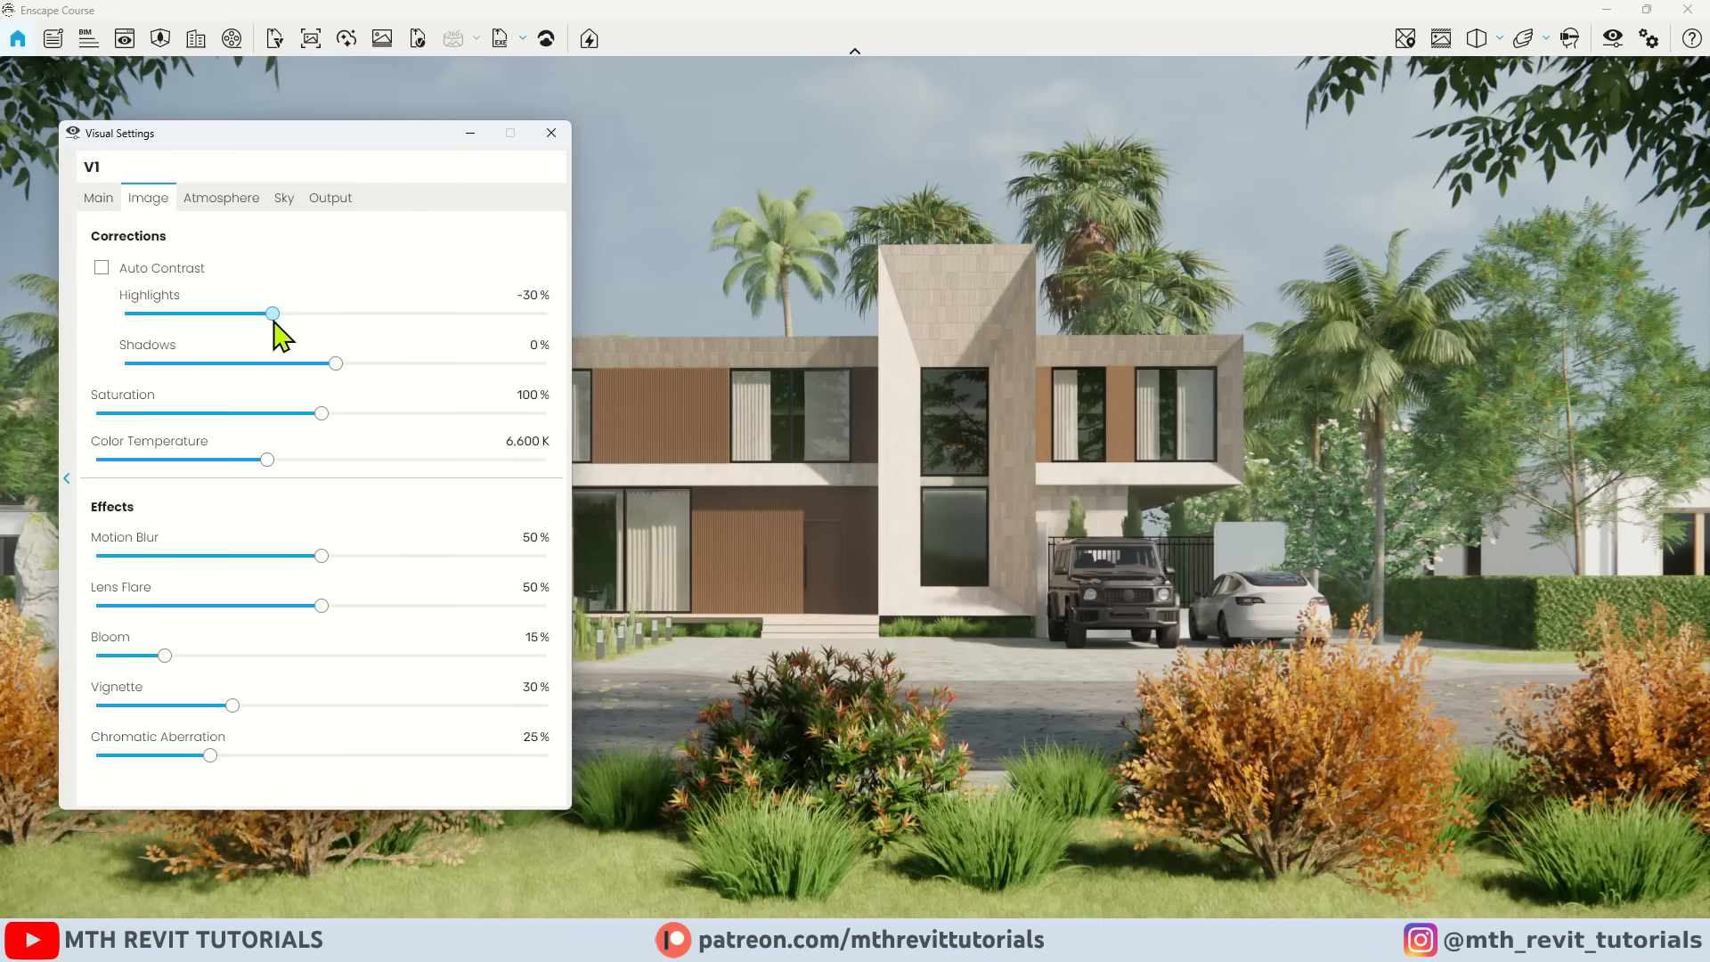
pyautogui.moveTo(336, 363); pyautogui.dragTo(332, 364)
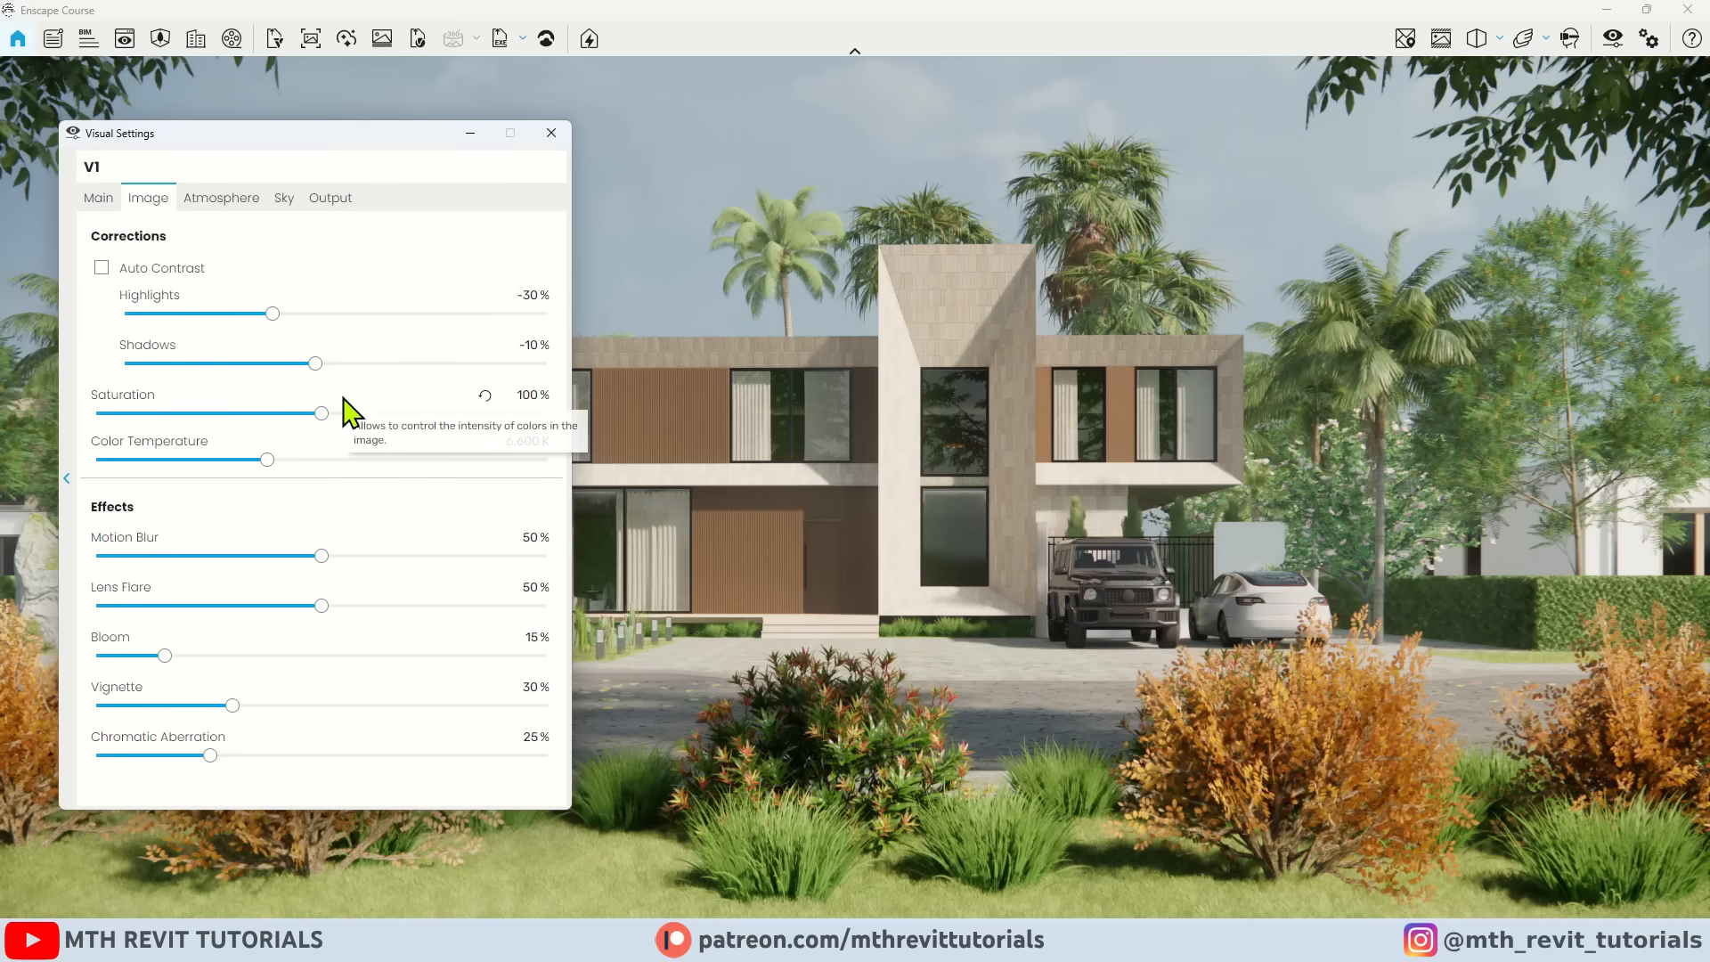
pyautogui.moveTo(322, 415); pyautogui.dragTo(310, 417)
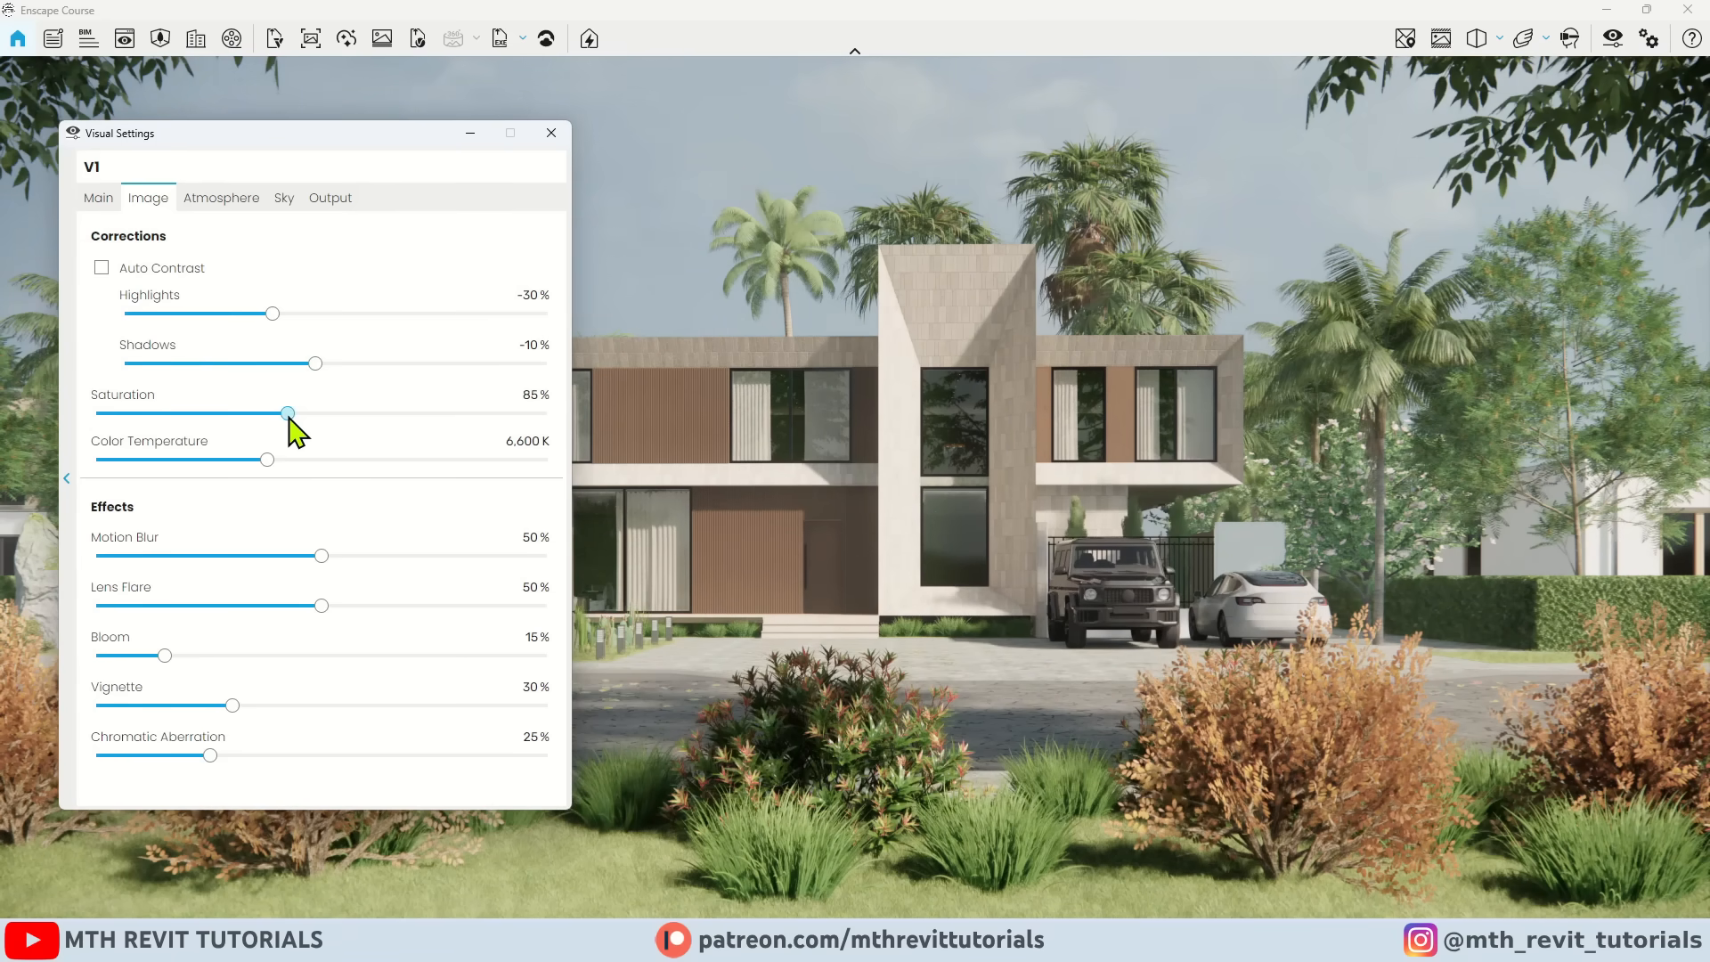
pyautogui.moveTo(267, 456); pyautogui.dragTo(313, 465)
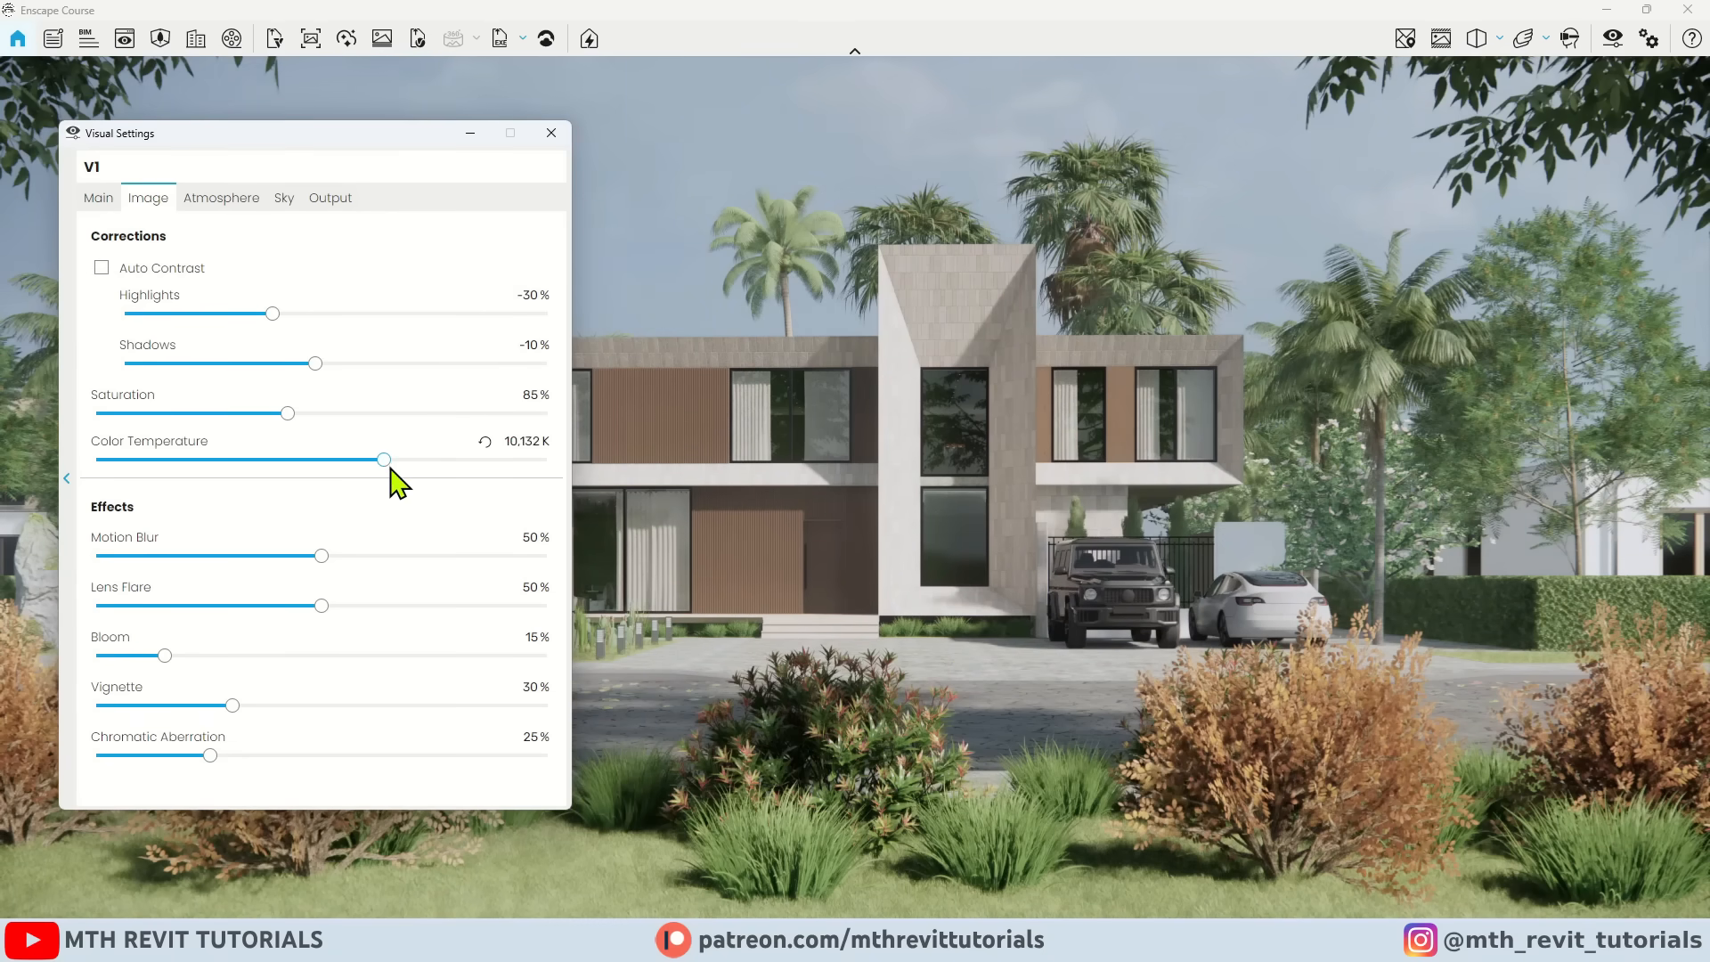
# Step: Set V1's motion blur, lens flare, vignette and chromatic aberration effects to 0% and the bloom to 5%
pyautogui.moveTo(321, 556); pyautogui.dragTo(96, 555)
pyautogui.moveTo(322, 605); pyautogui.dragTo(97, 608)
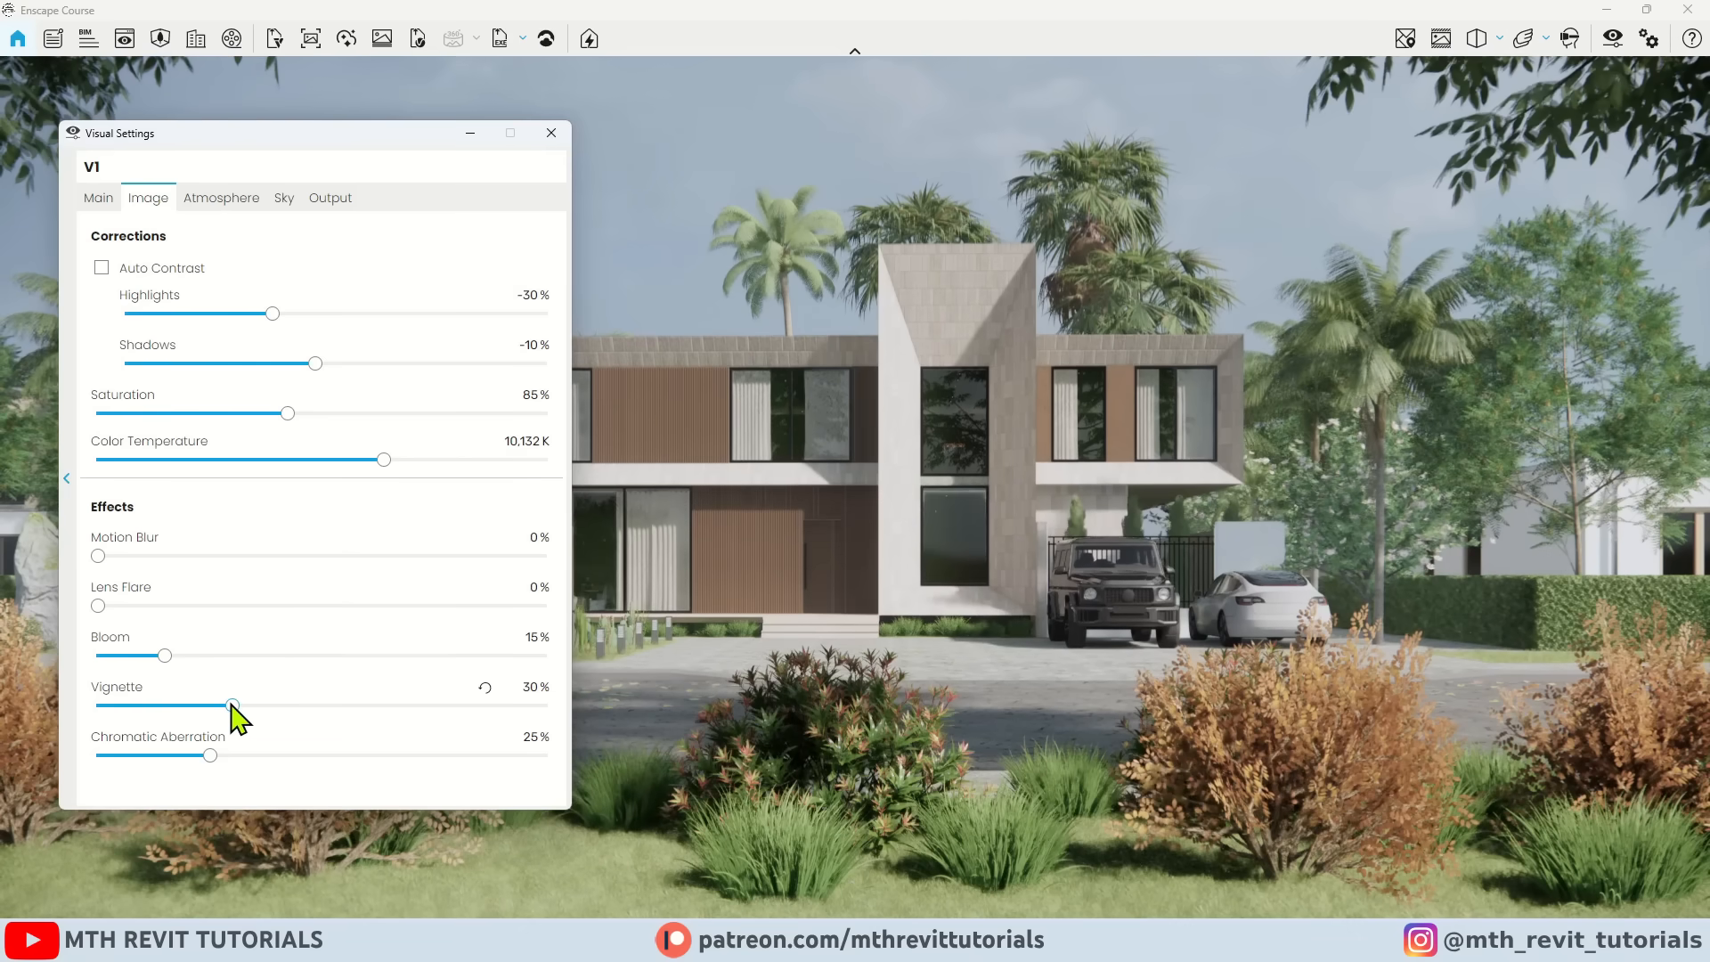
pyautogui.moveTo(233, 705); pyautogui.dragTo(97, 705)
pyautogui.moveTo(209, 755); pyautogui.dragTo(97, 756)
pyautogui.moveTo(164, 657); pyautogui.dragTo(120, 657)
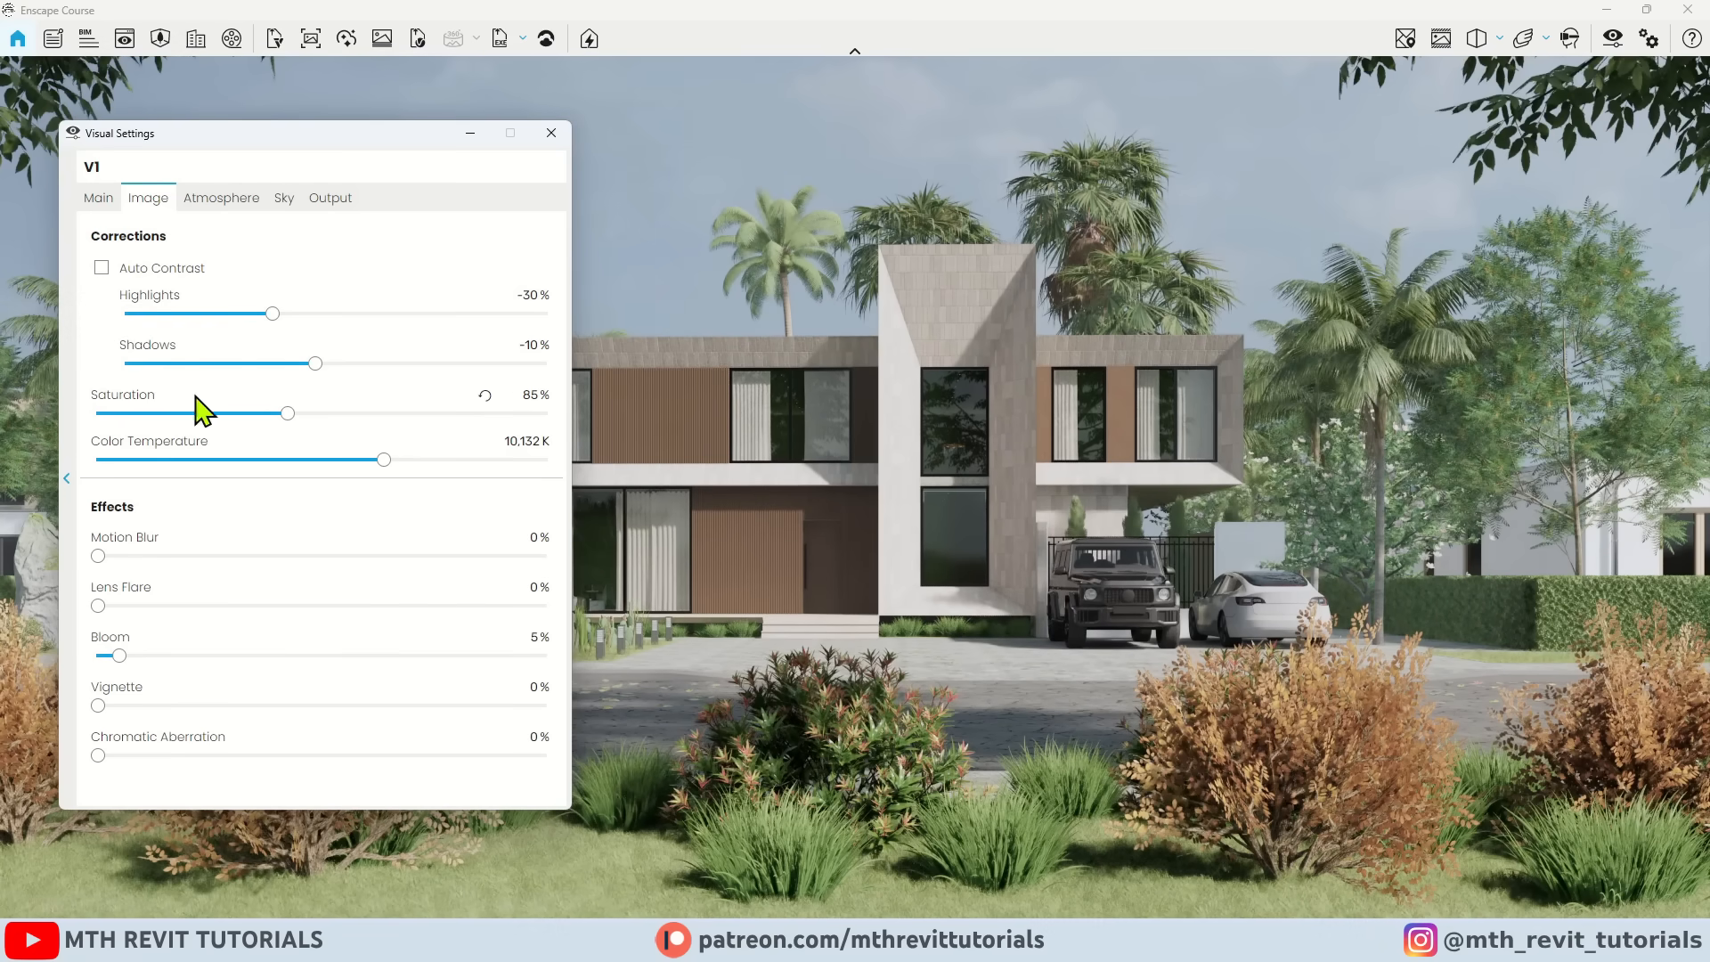
# Step: Set V1's fog intensity to 0%, sun brightness to 70%, shadow sharpness to 0% and artificial light brightness to 190%
pyautogui.click(193, 210)
pyautogui.moveTo(144, 286); pyautogui.dragTo(101, 296)
pyautogui.moveTo(169, 435); pyautogui.dragTo(160, 435)
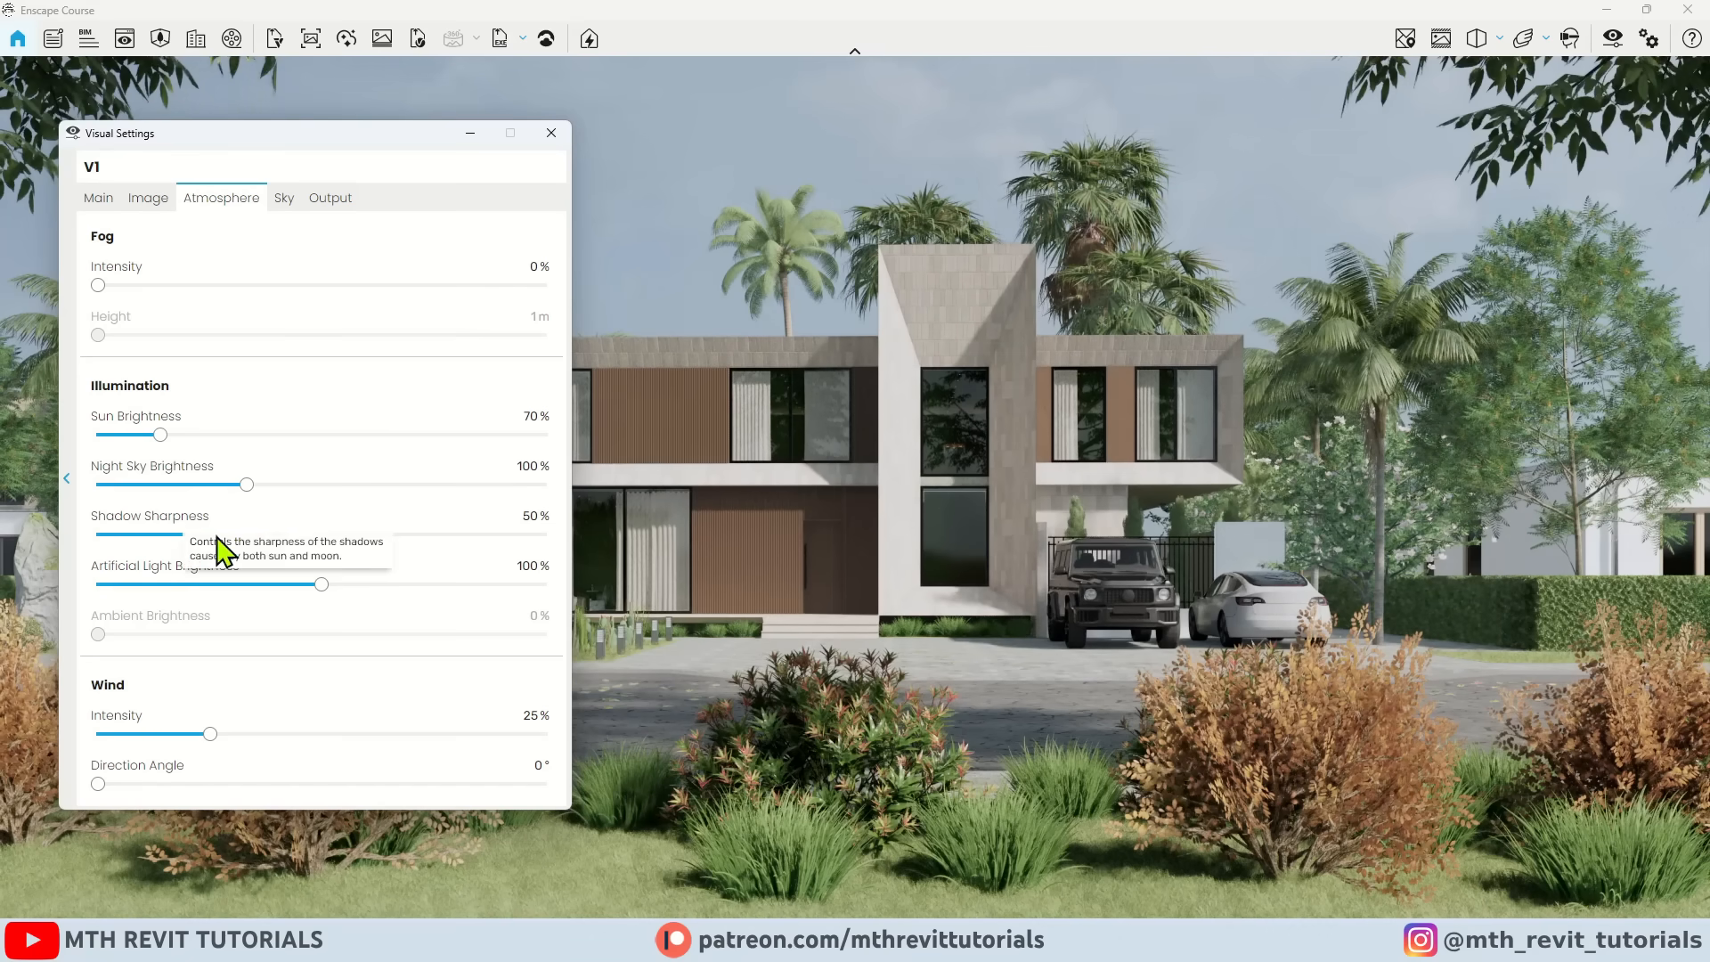
pyautogui.moveTo(321, 534); pyautogui.dragTo(91, 539)
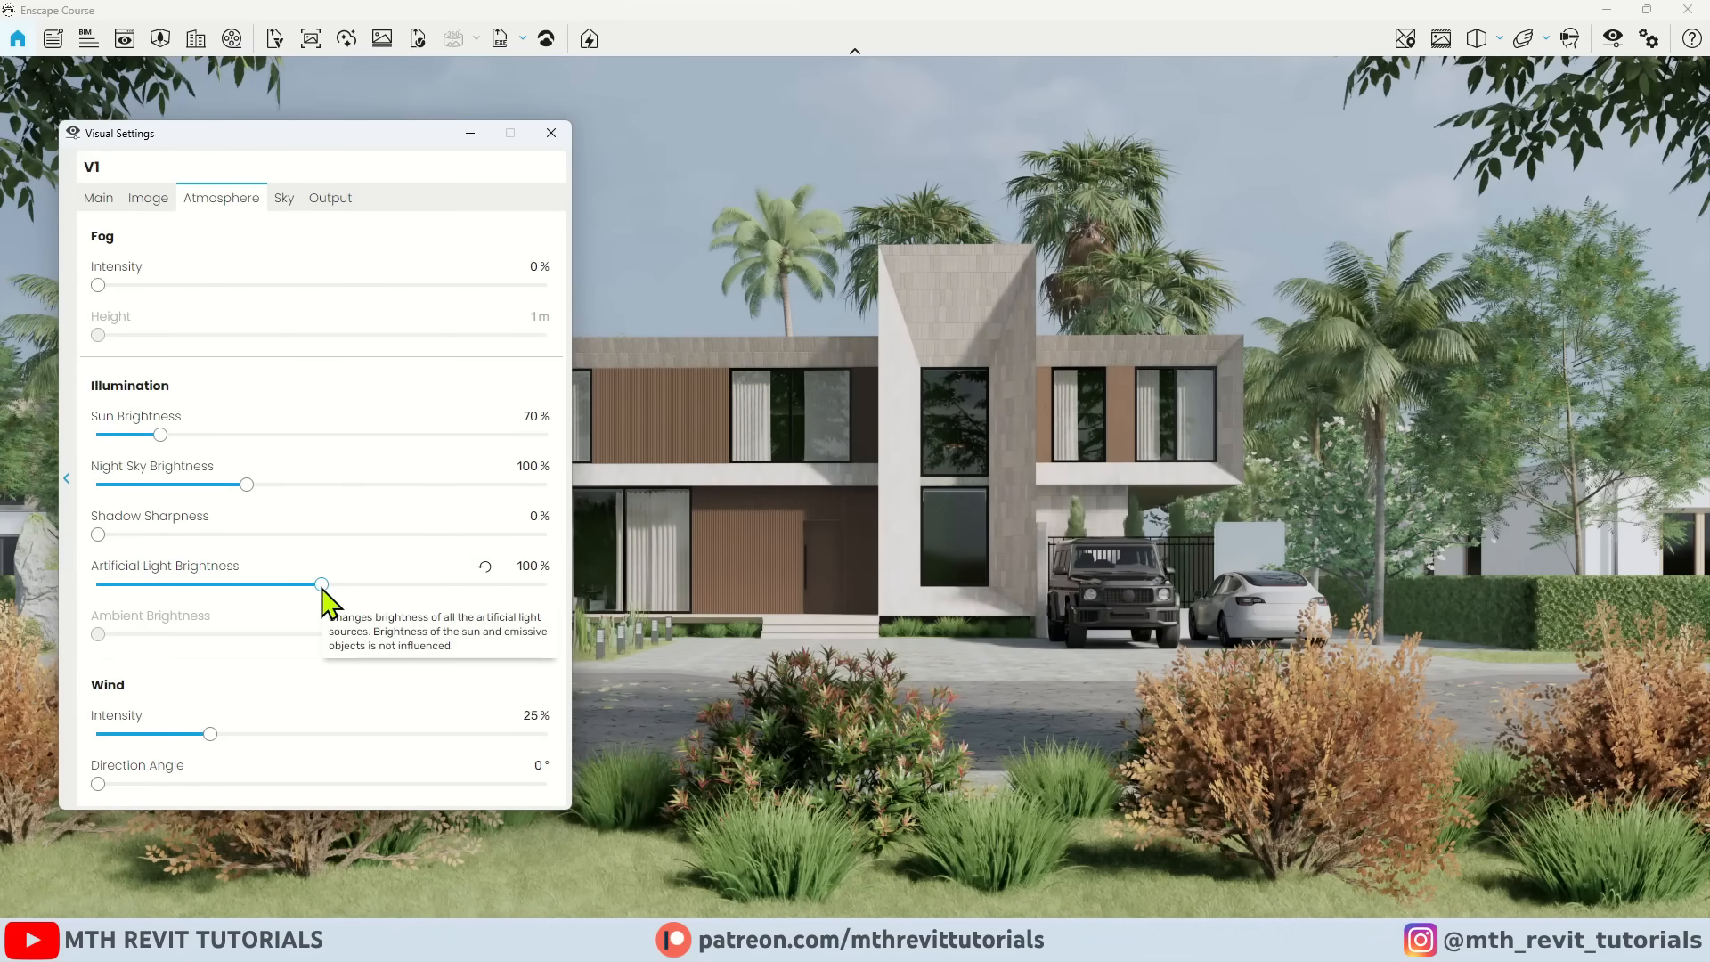
pyautogui.moveTo(322, 585); pyautogui.dragTo(486, 586)
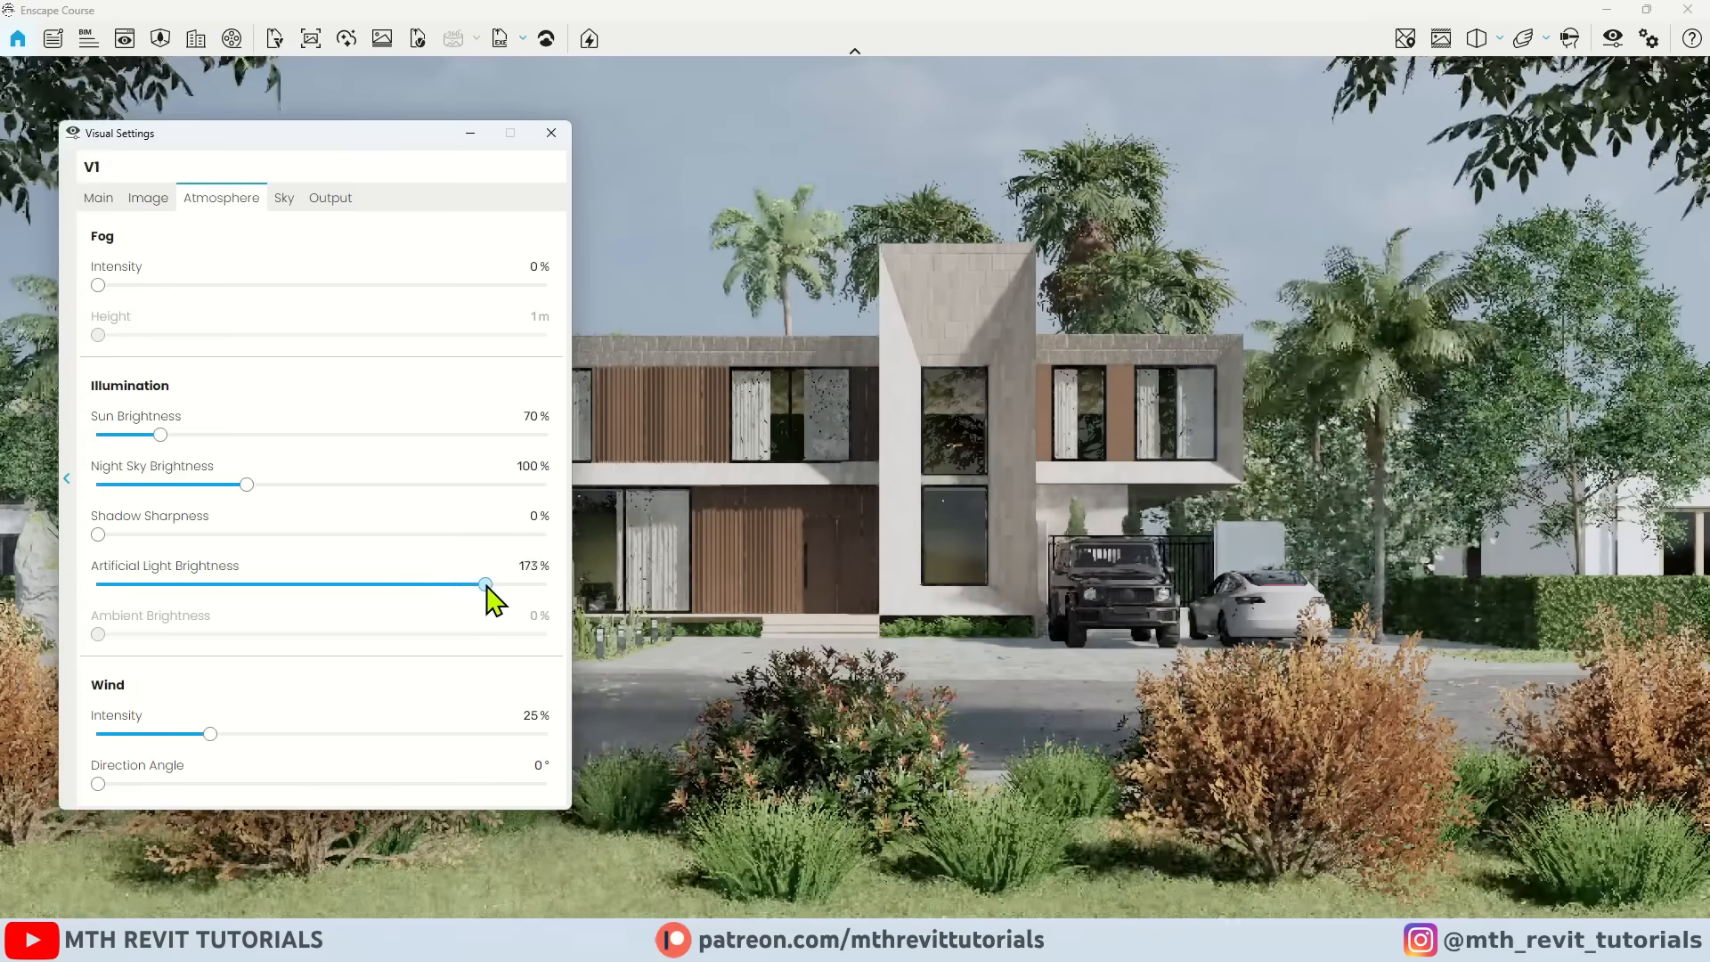
pyautogui.moveTo(396, 140)
pyautogui.mouseDown()
pyautogui.moveTo(291, 805)
pyautogui.moveTo(332, 753)
pyautogui.moveTo(392, 237)
pyautogui.moveTo(419, 163)
pyautogui.mouseUp()
pyautogui.moveTo(505, 605); pyautogui.dragTo(542, 609)
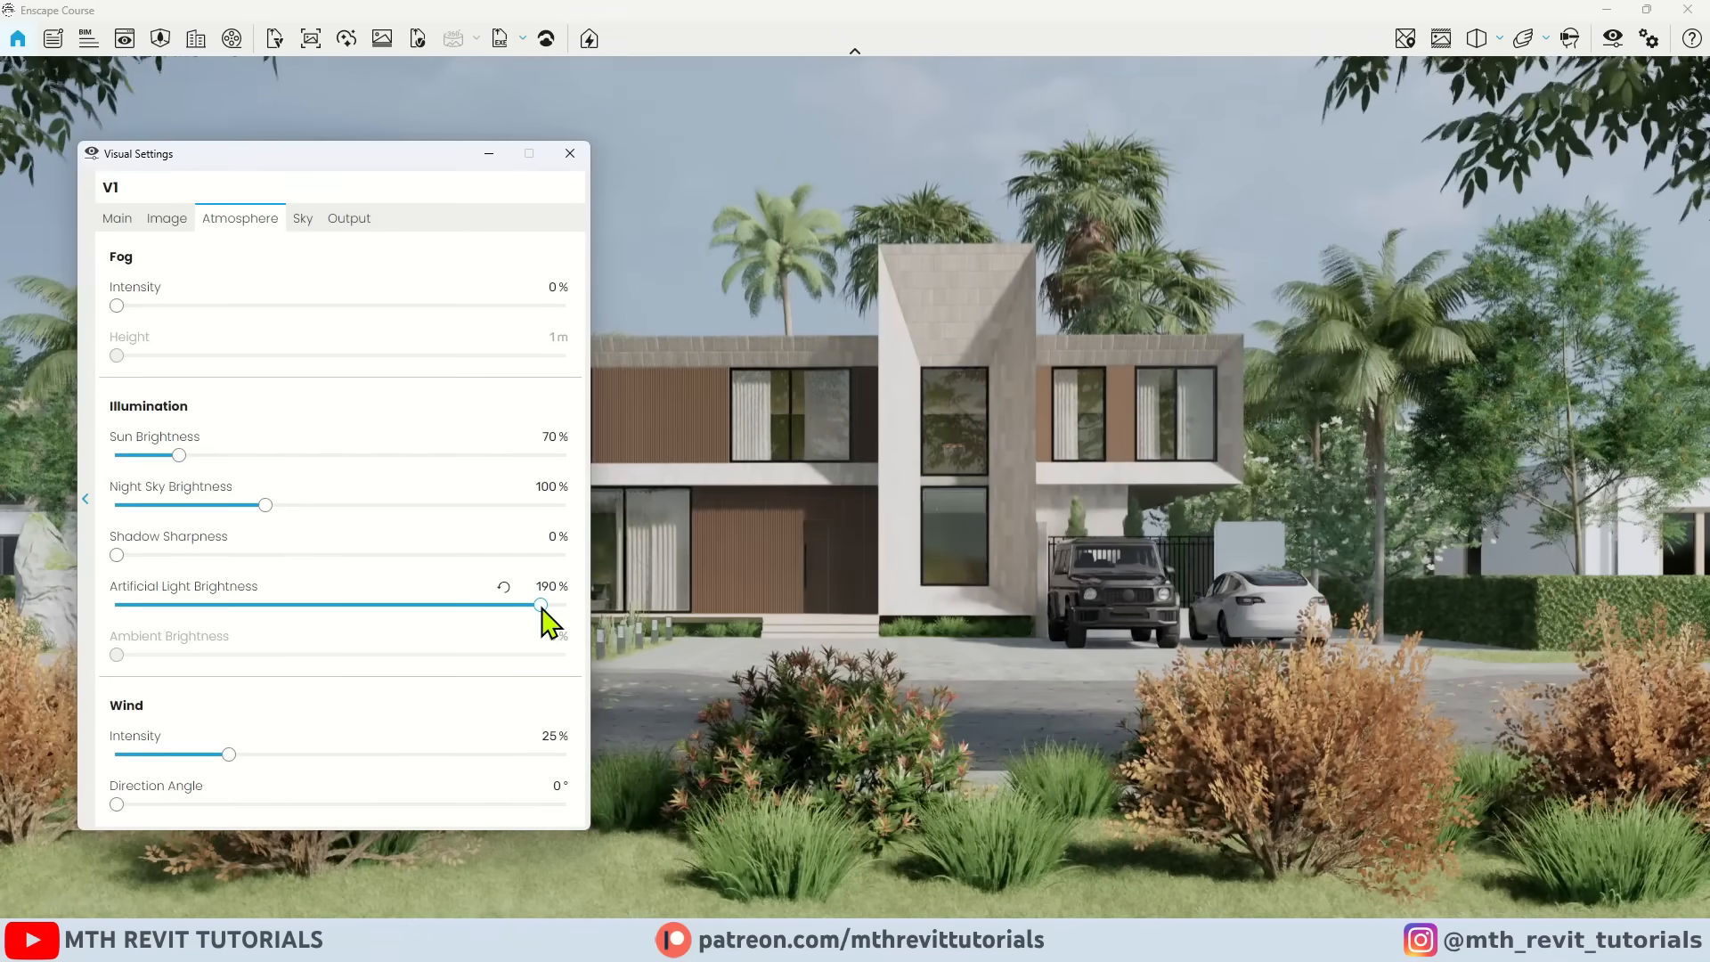
# Step: Set V1's output resolution to Ultra HD and the image file format to JPEG, and close the visual settings
pyautogui.click(303, 219)
pyautogui.click(343, 222)
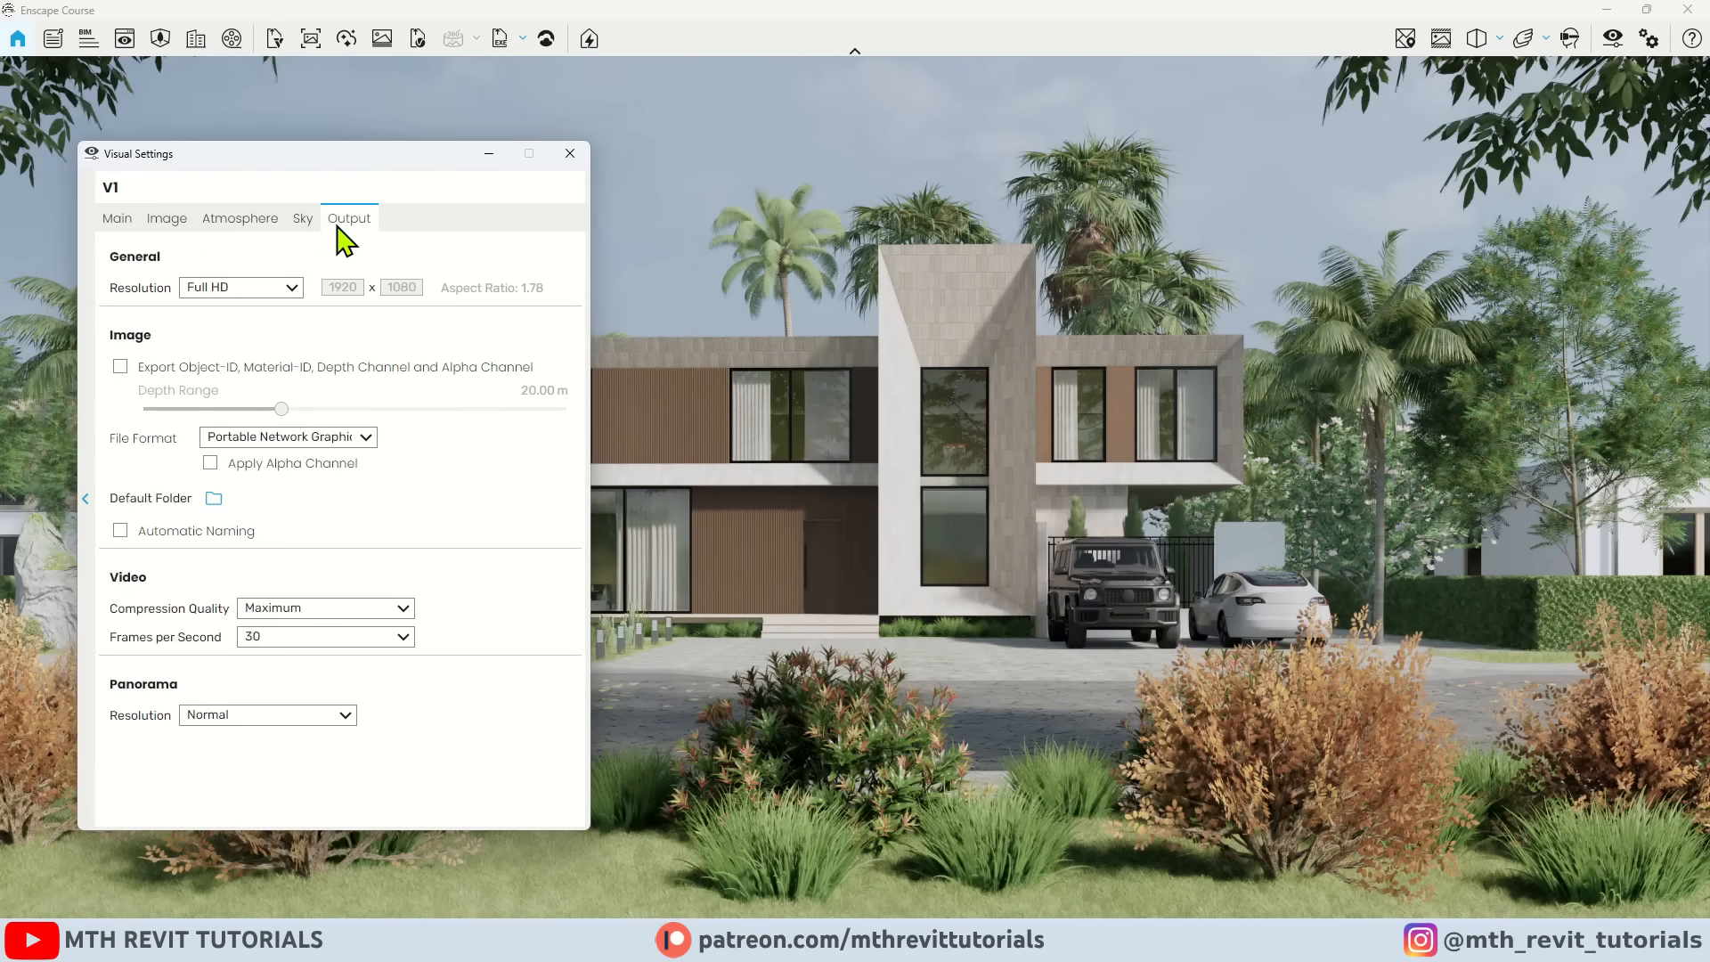
pyautogui.click(284, 294)
pyautogui.click(240, 392)
pyautogui.click(373, 439)
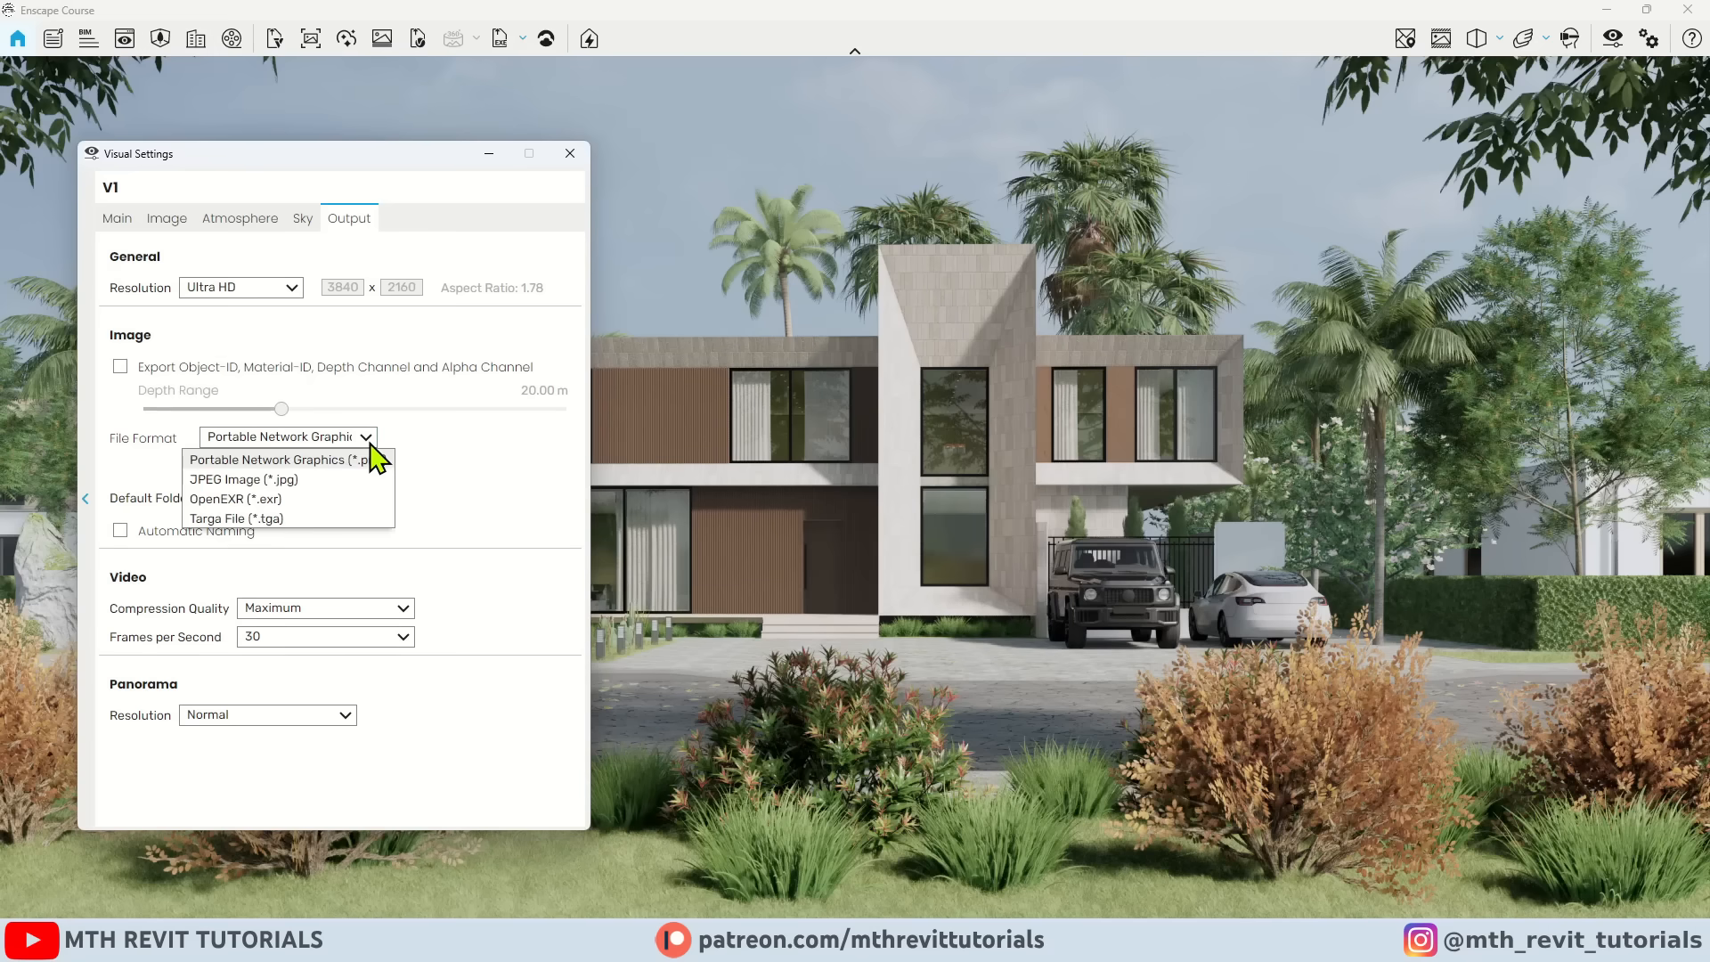
pyautogui.click(349, 486)
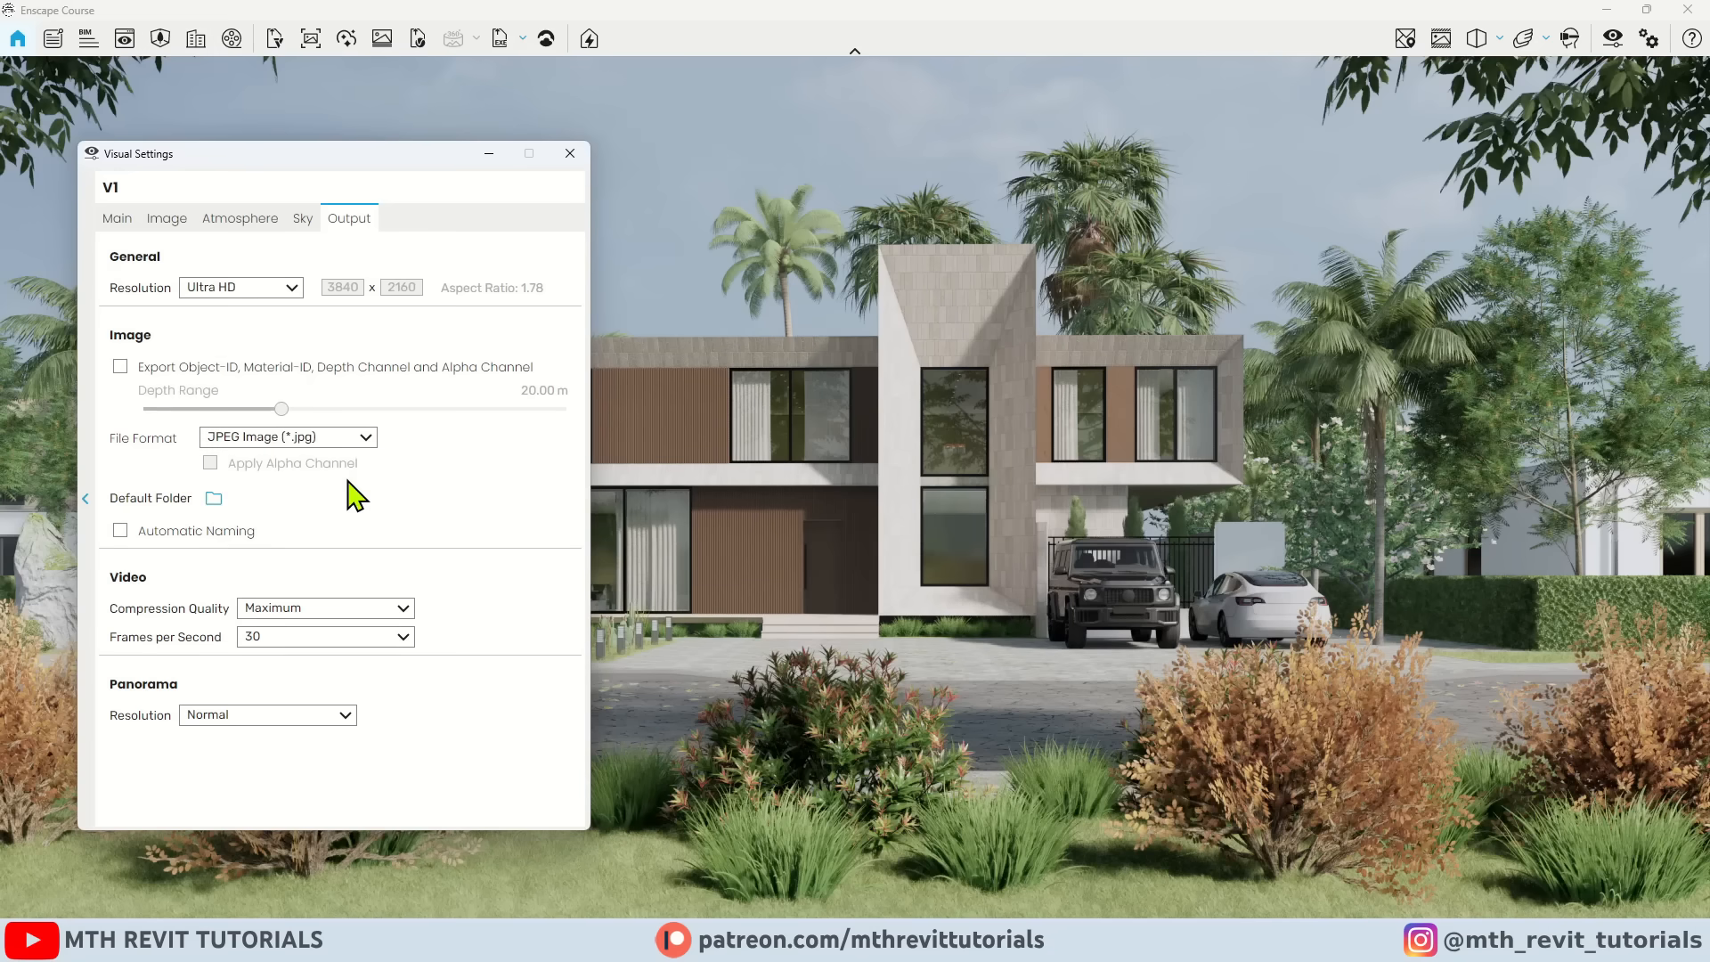
pyautogui.click(564, 164)
# Step: Save a rendered screenshot as V1 in the Sketch to 3D 9 folder and open the resulting image
pyautogui.press('ctrl+KP_1')
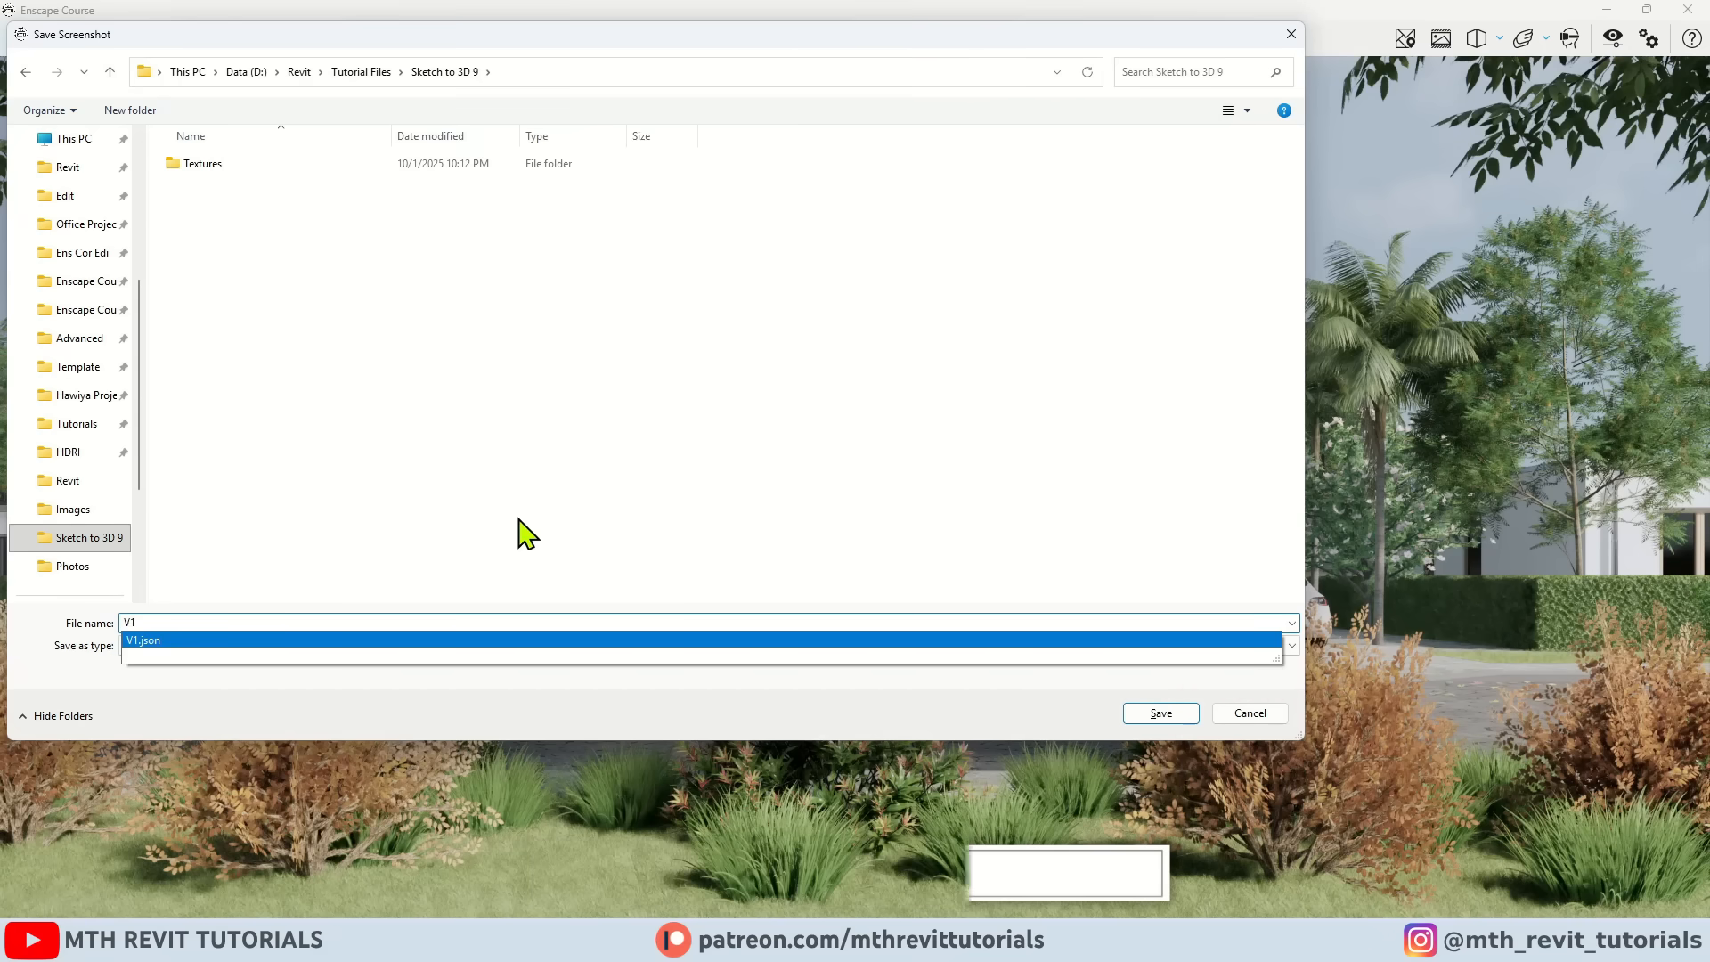
pyautogui.press('Return')
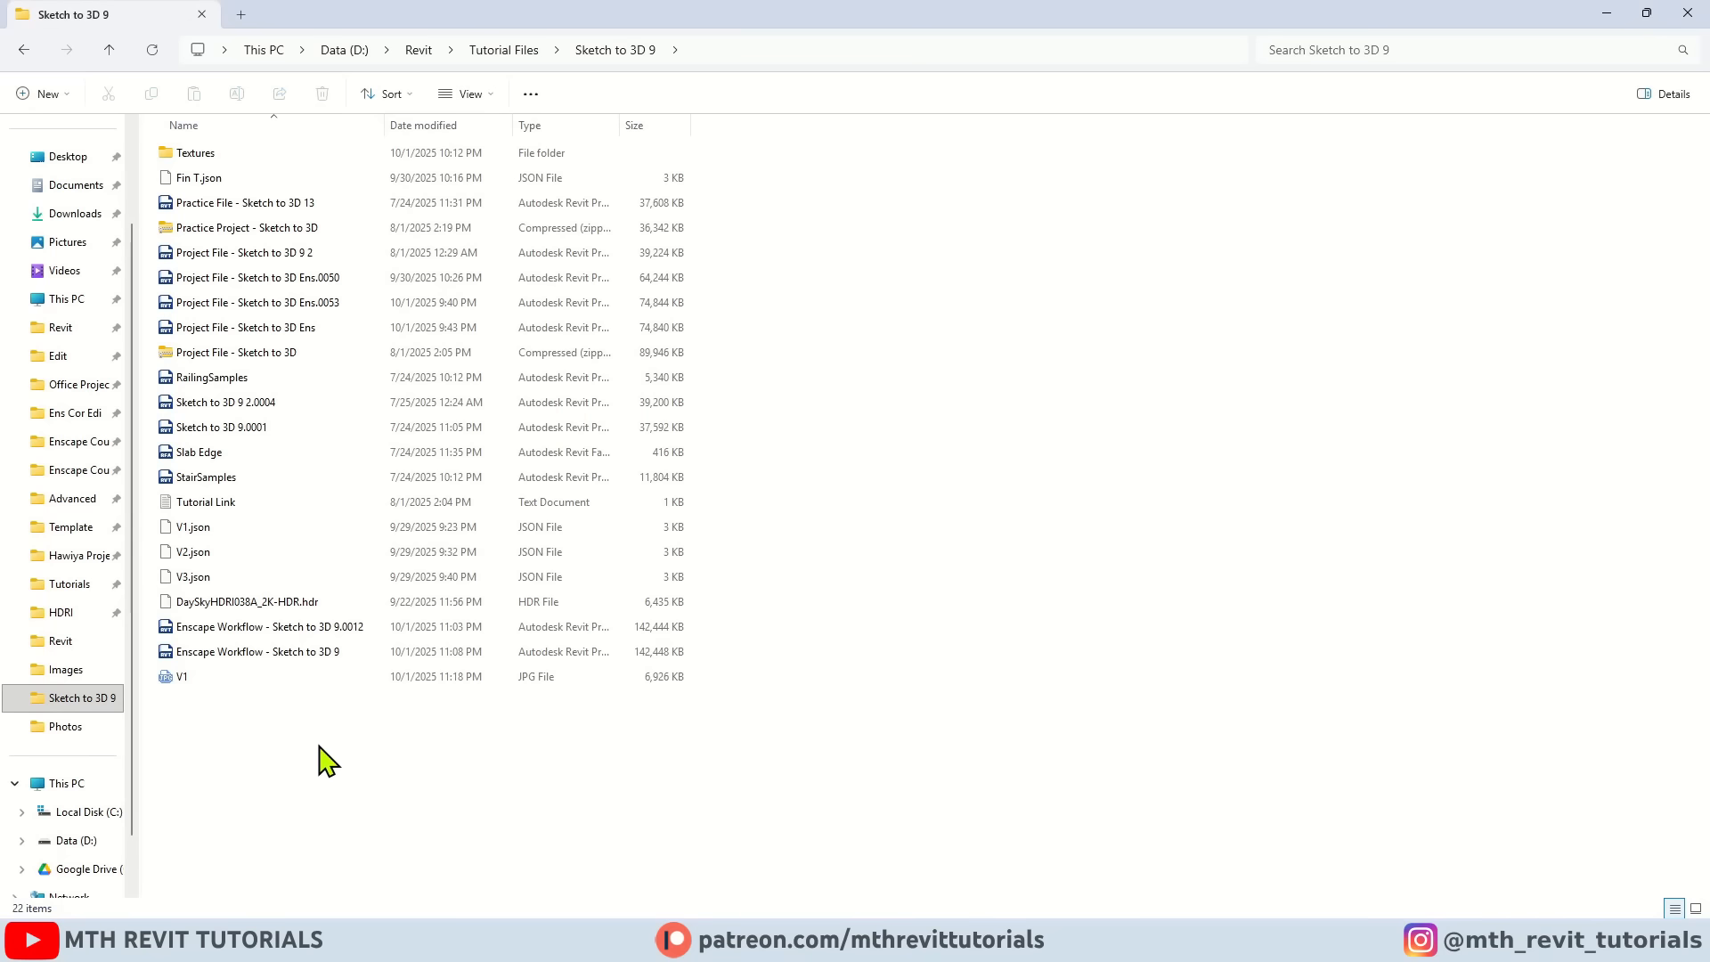
pyautogui.doubleClick(189, 676)
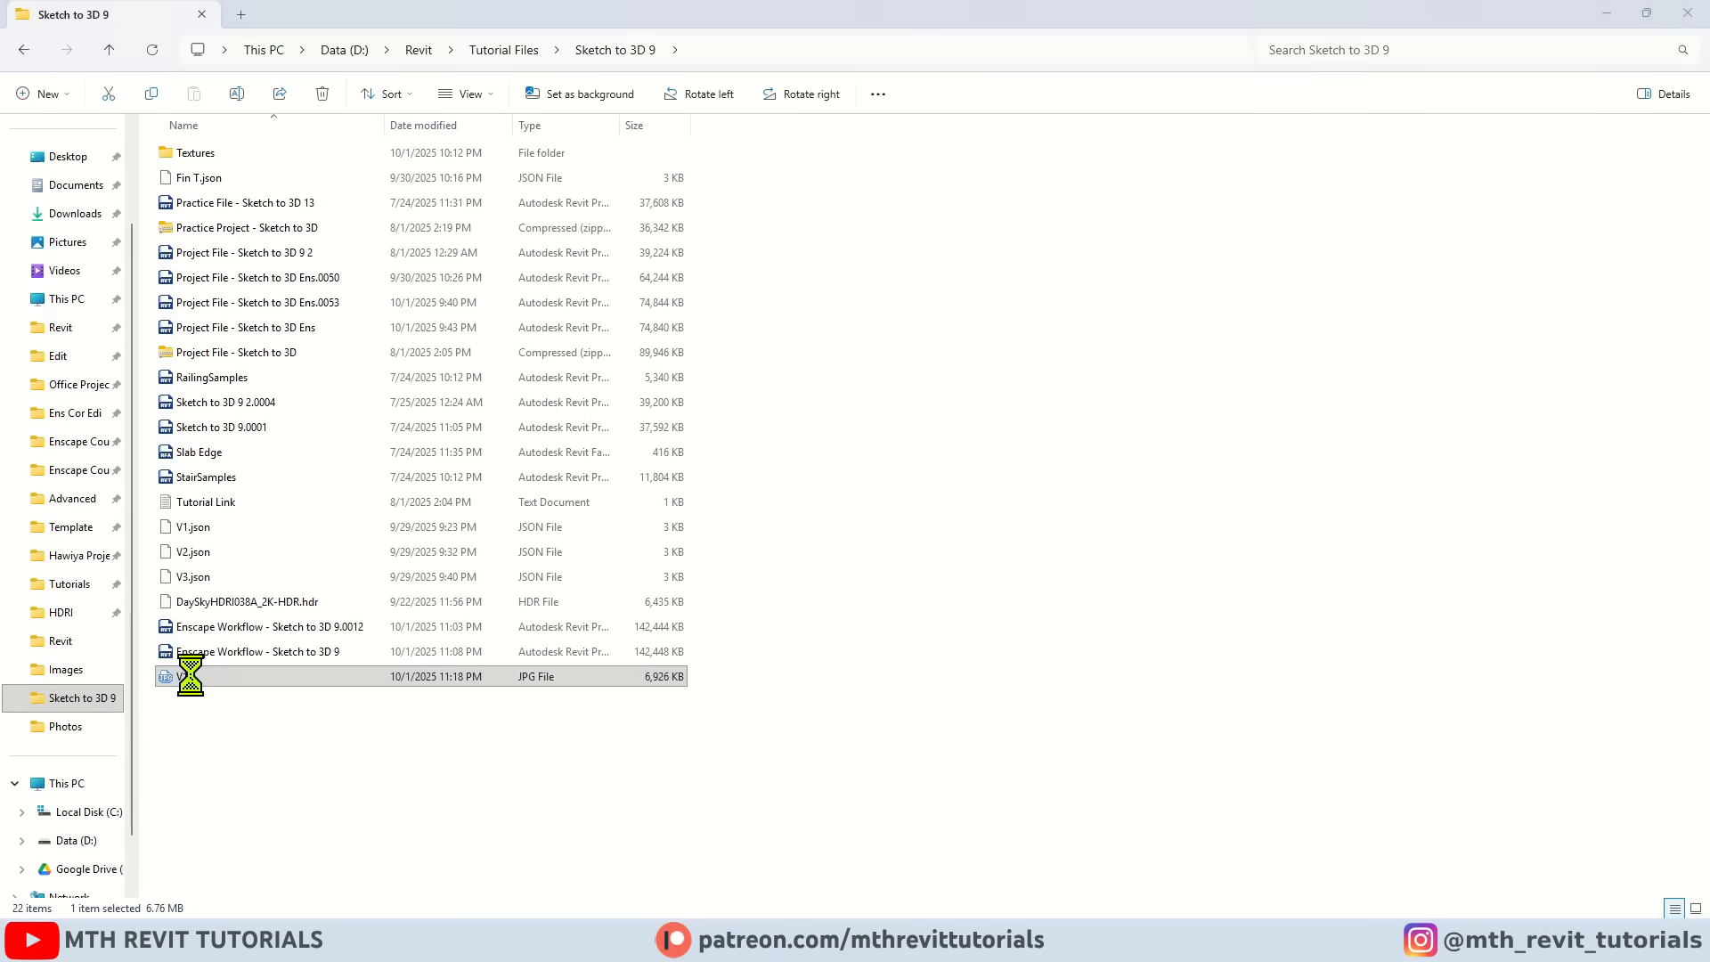
# Step: Examine the V1 render up close, checking the facade, entrance, cactus garden, cars and foreground shrubs
pyautogui.scroll(5, 1002, 440)
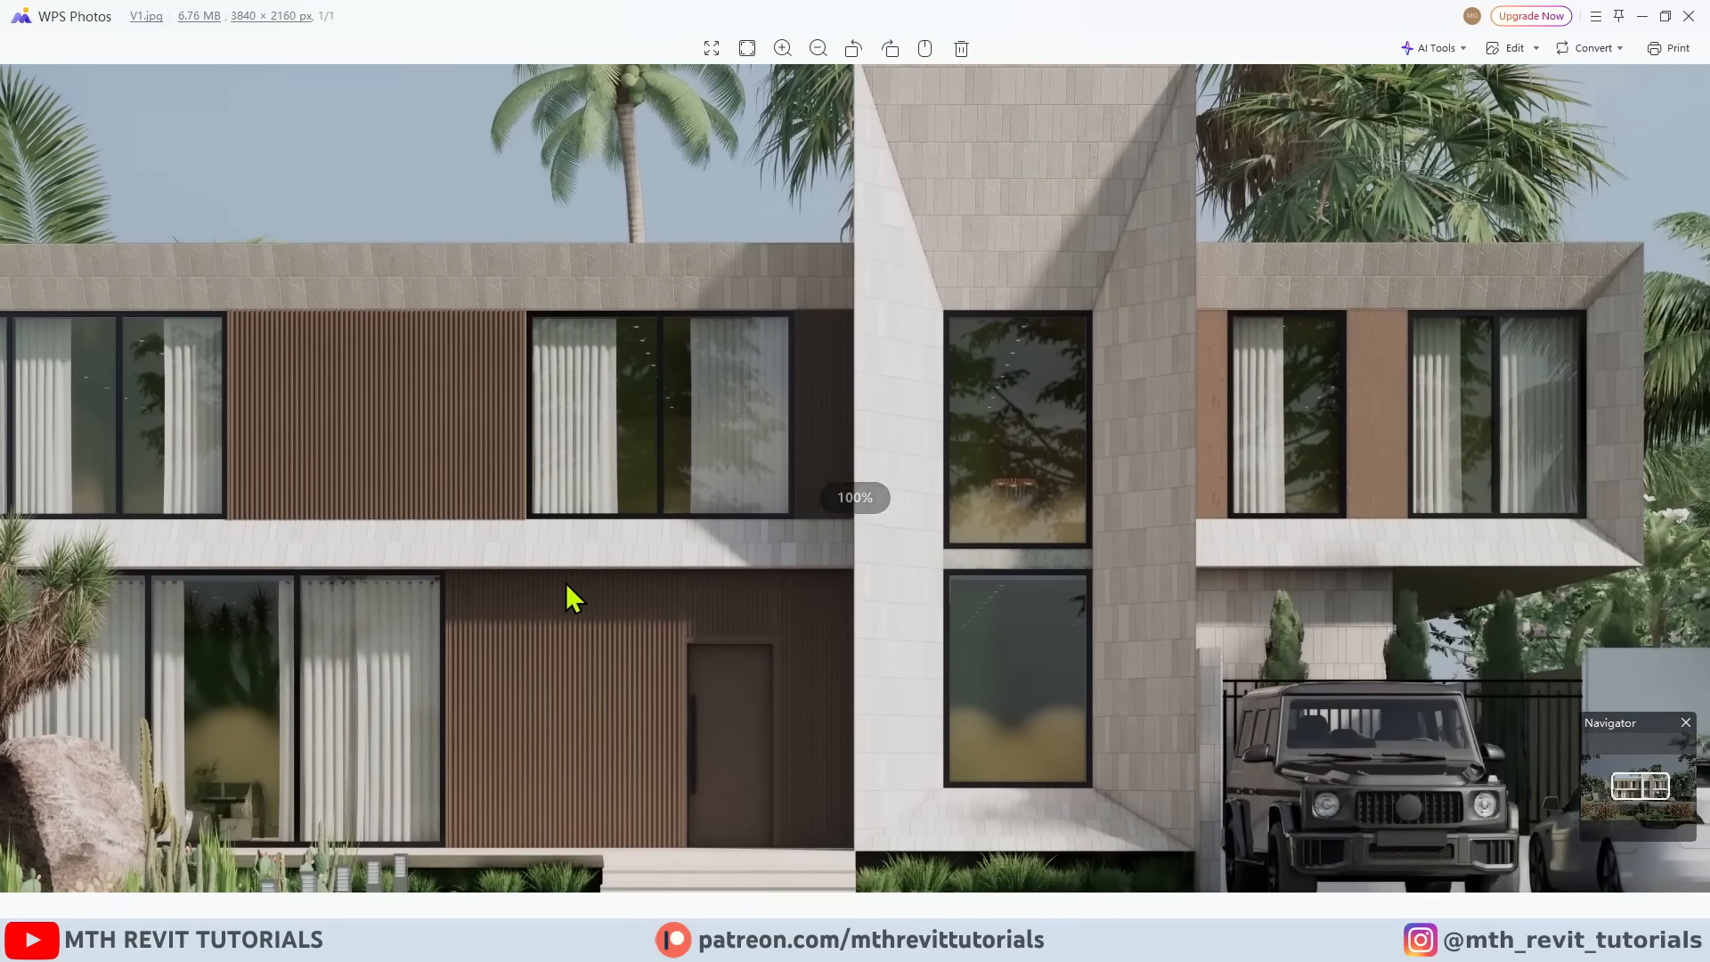
pyautogui.moveTo(566, 584); pyautogui.dragTo(900, 591)
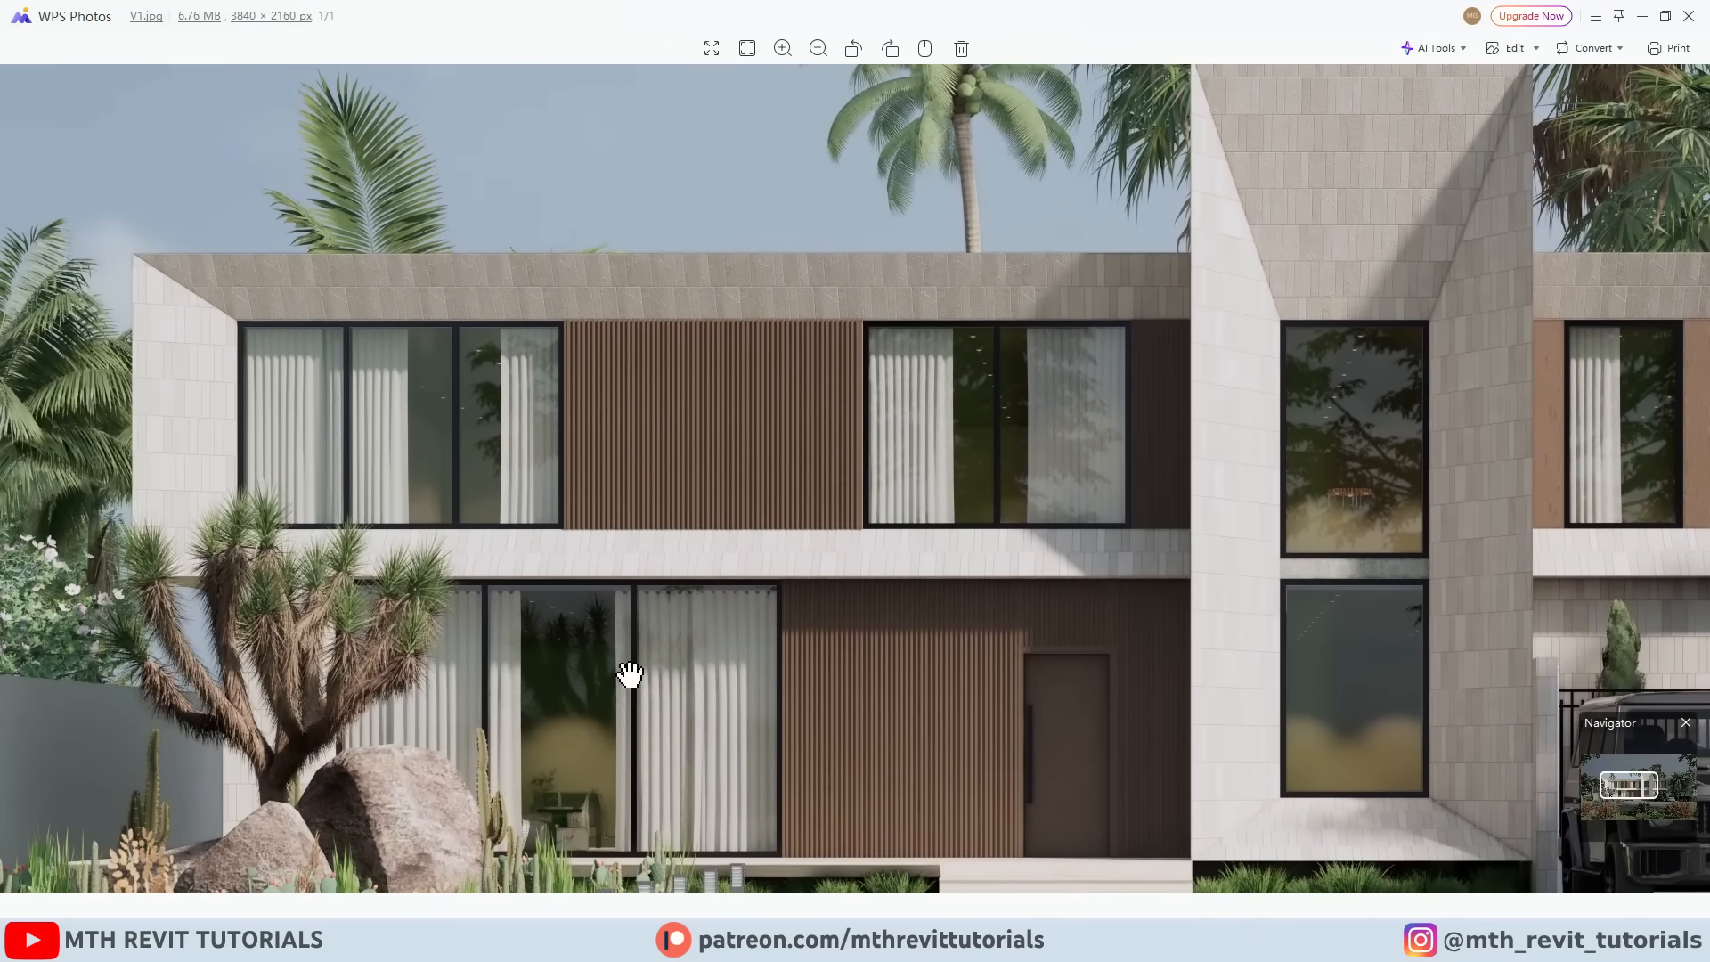
pyautogui.moveTo(534, 681); pyautogui.dragTo(691, 458)
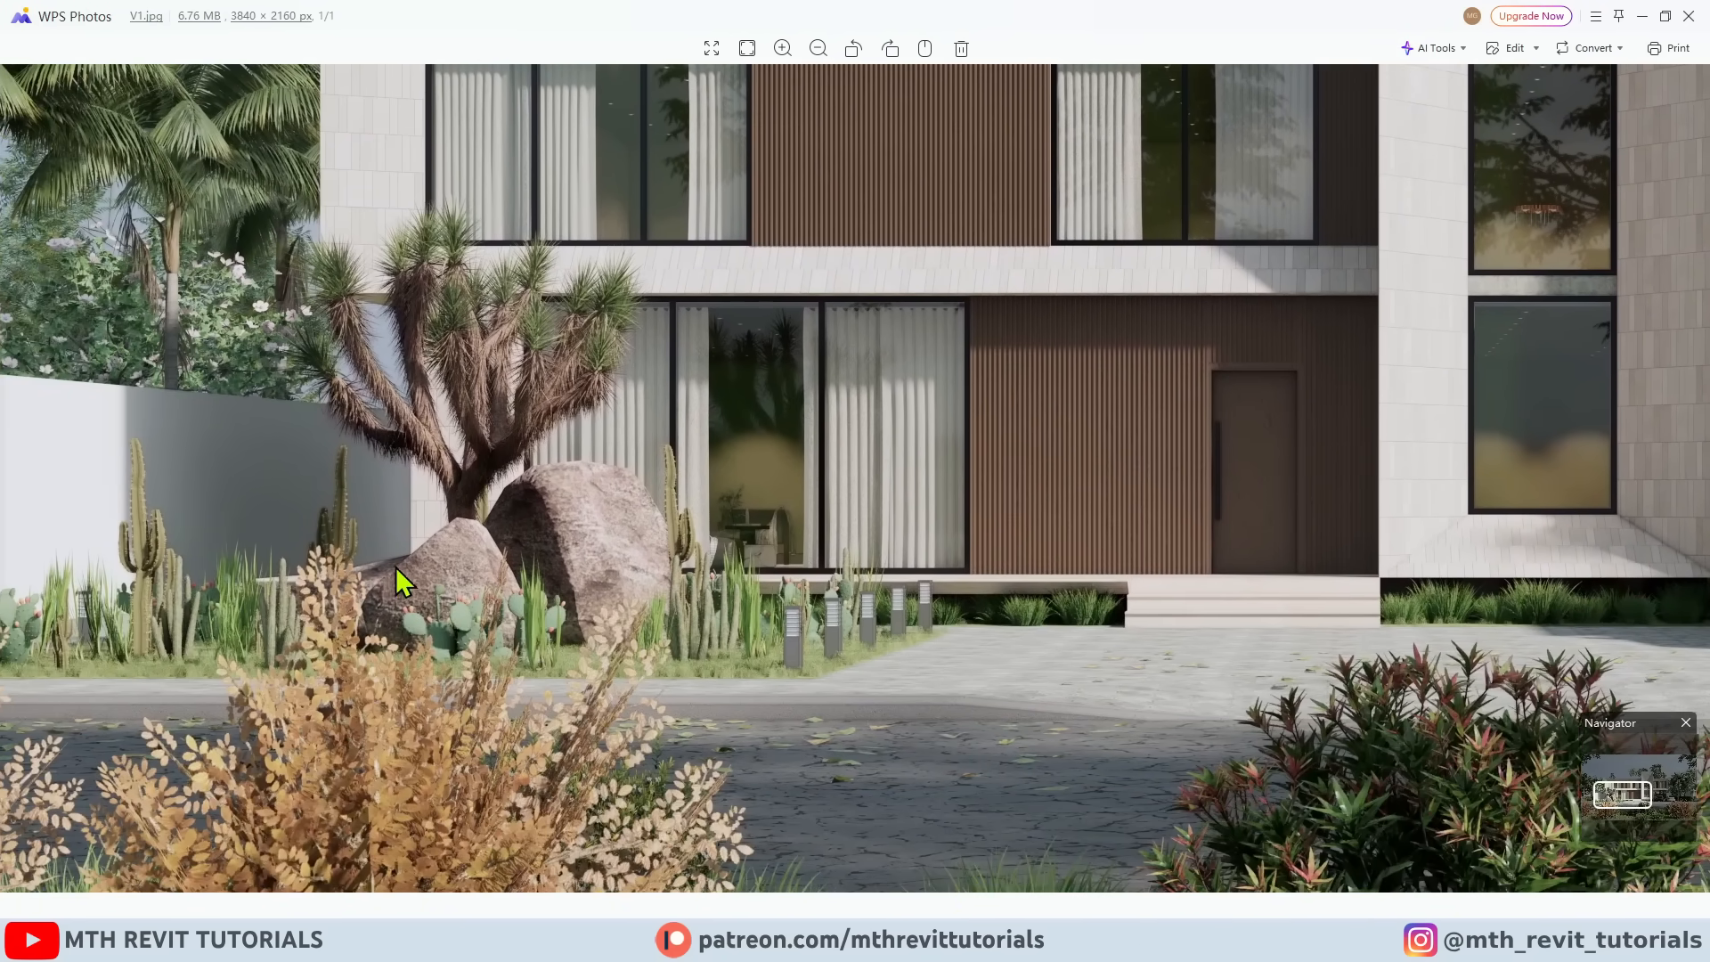
pyautogui.moveTo(397, 580); pyautogui.dragTo(583, 556)
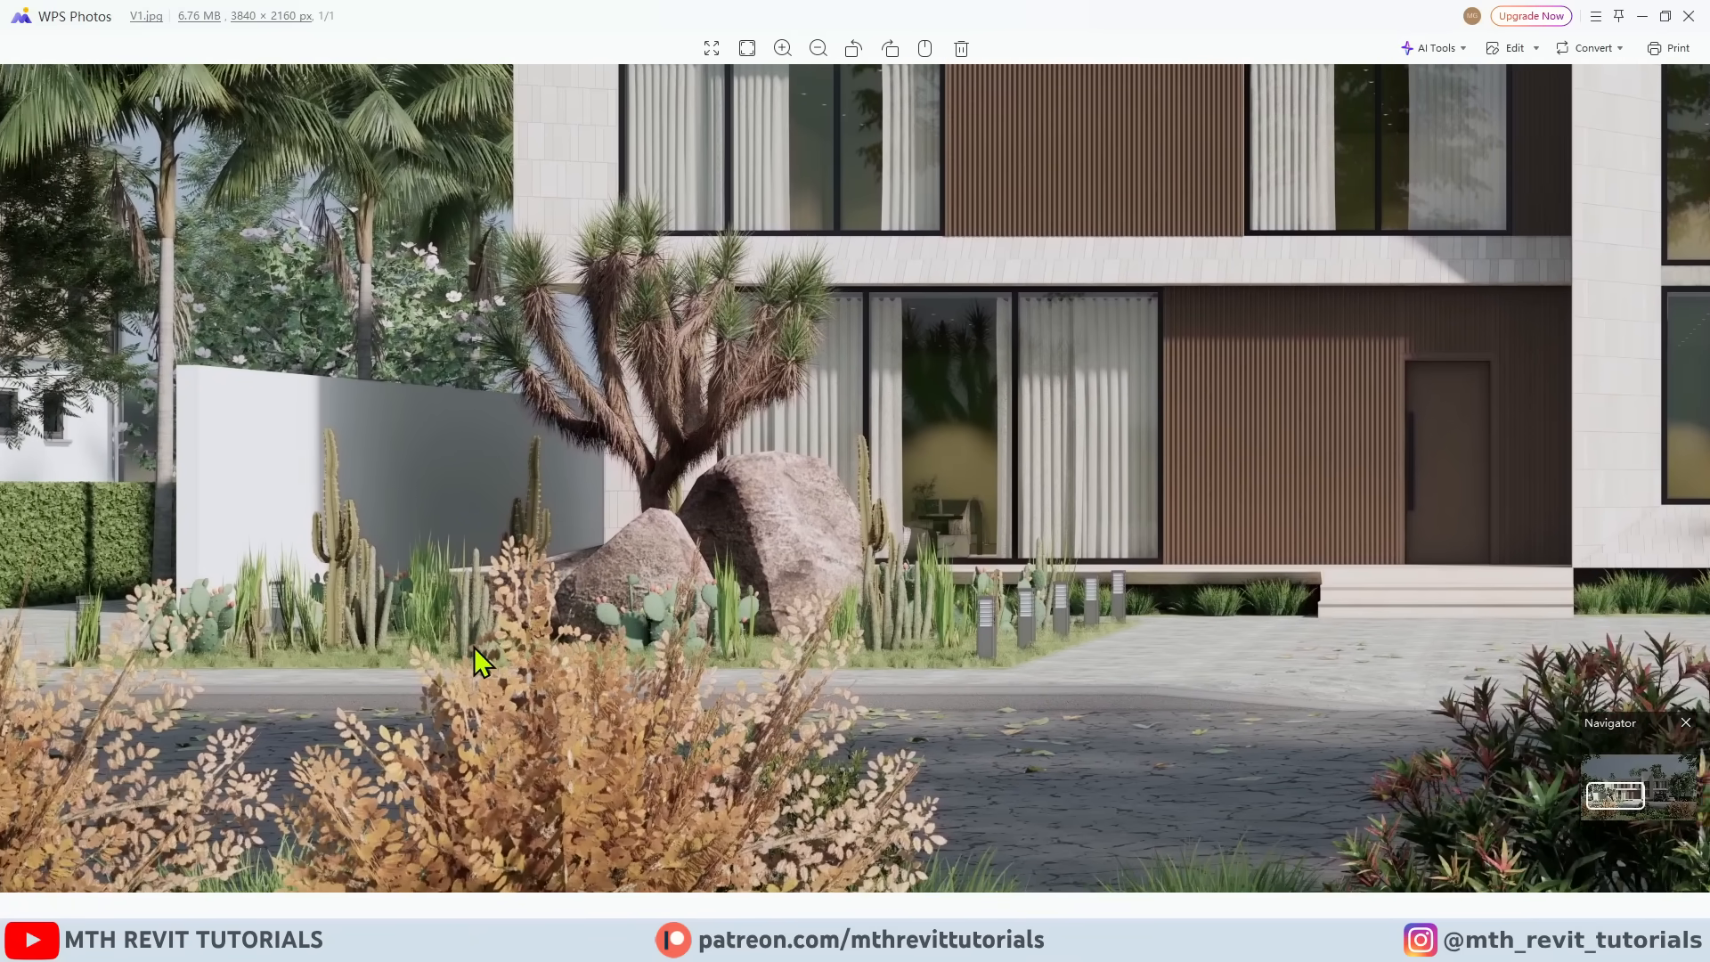
pyautogui.moveTo(474, 647); pyautogui.dragTo(562, 643)
pyautogui.scroll(-3, 454, 594)
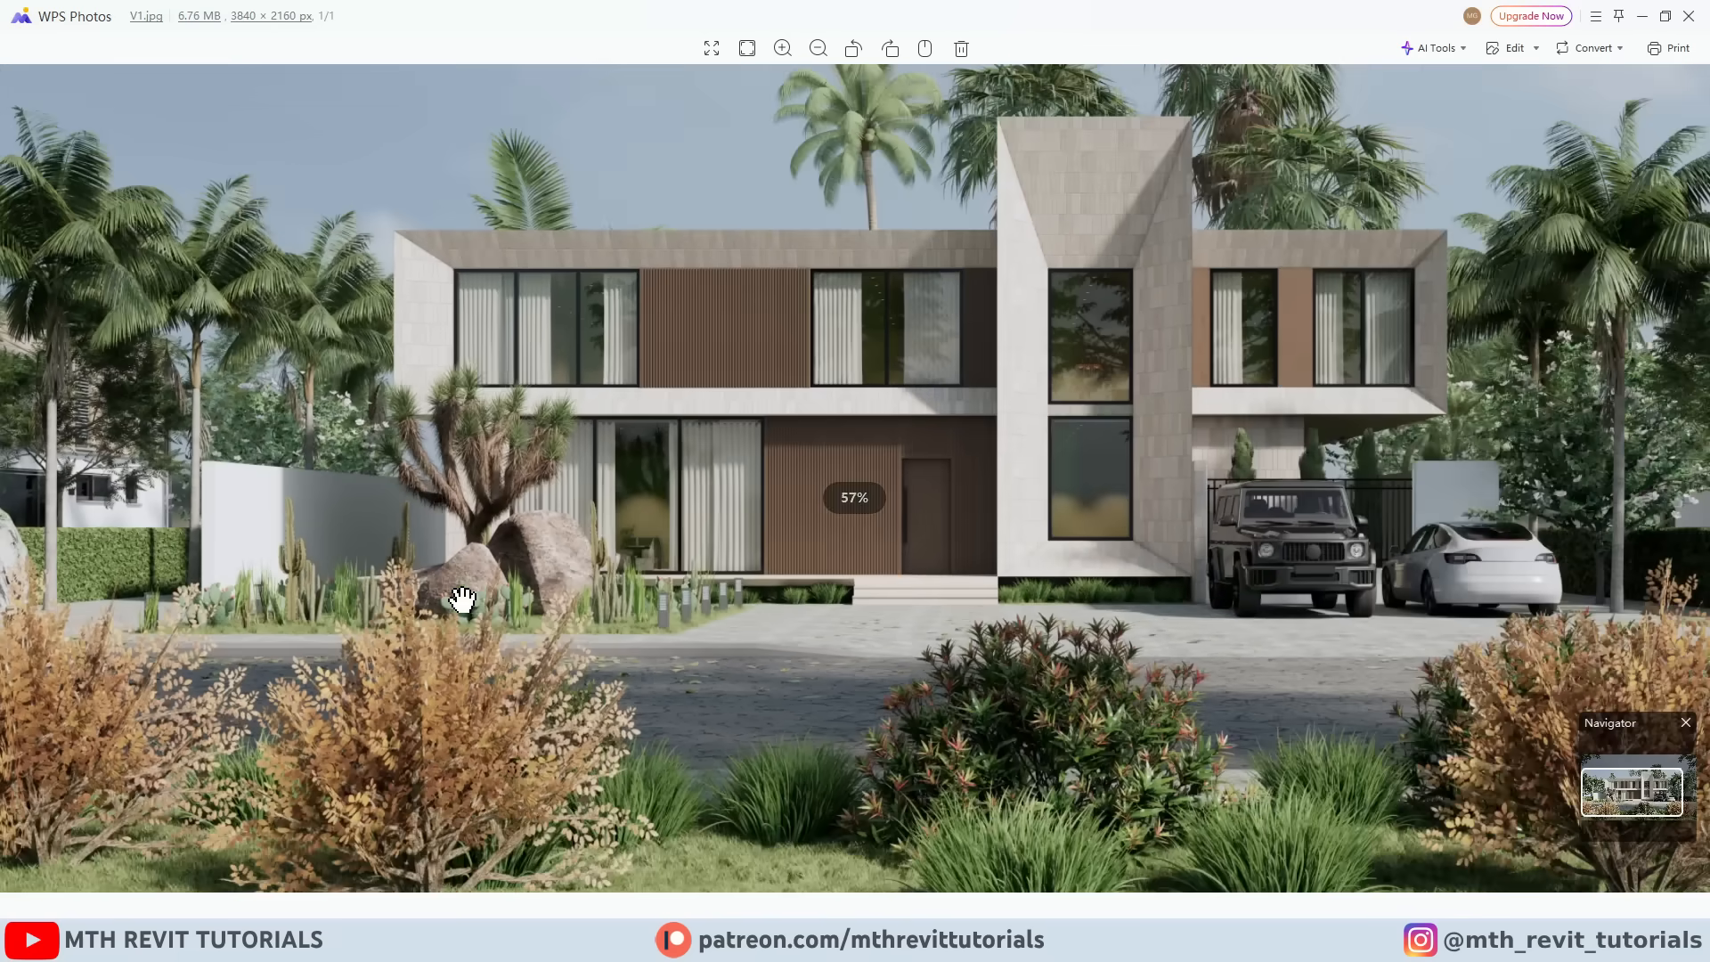
pyautogui.moveTo(857, 739); pyautogui.dragTo(698, 744)
pyautogui.moveTo(953, 737); pyautogui.dragTo(728, 757)
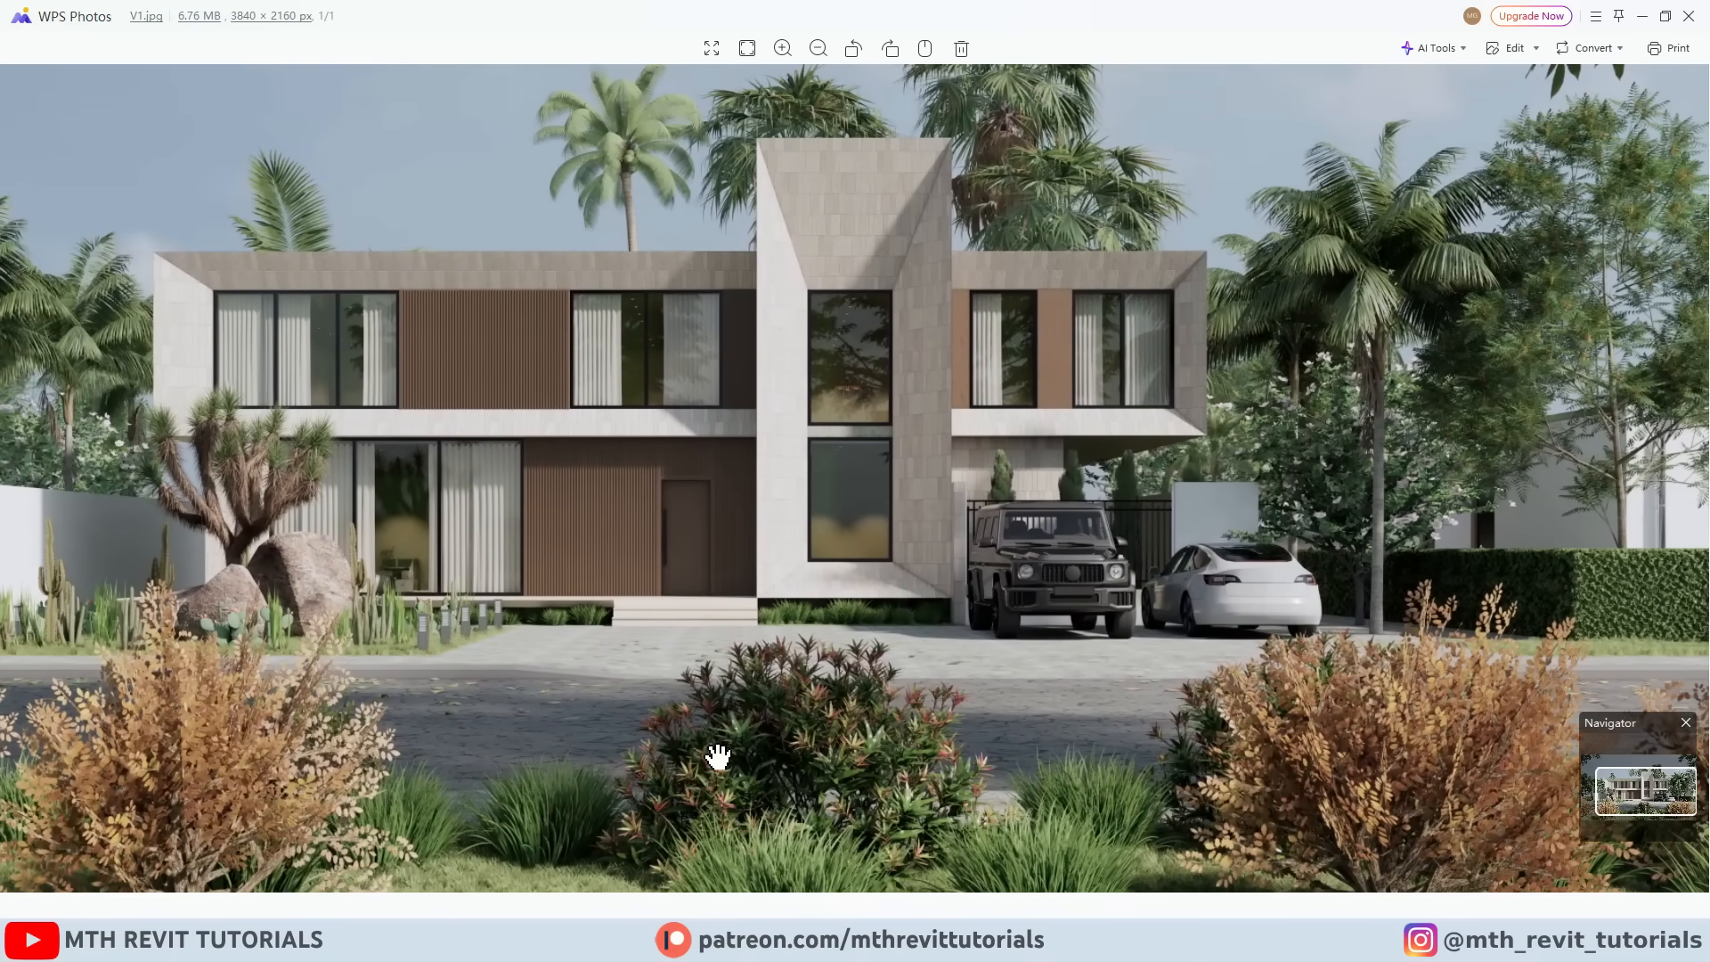
pyautogui.scroll(-3, 1127, 637)
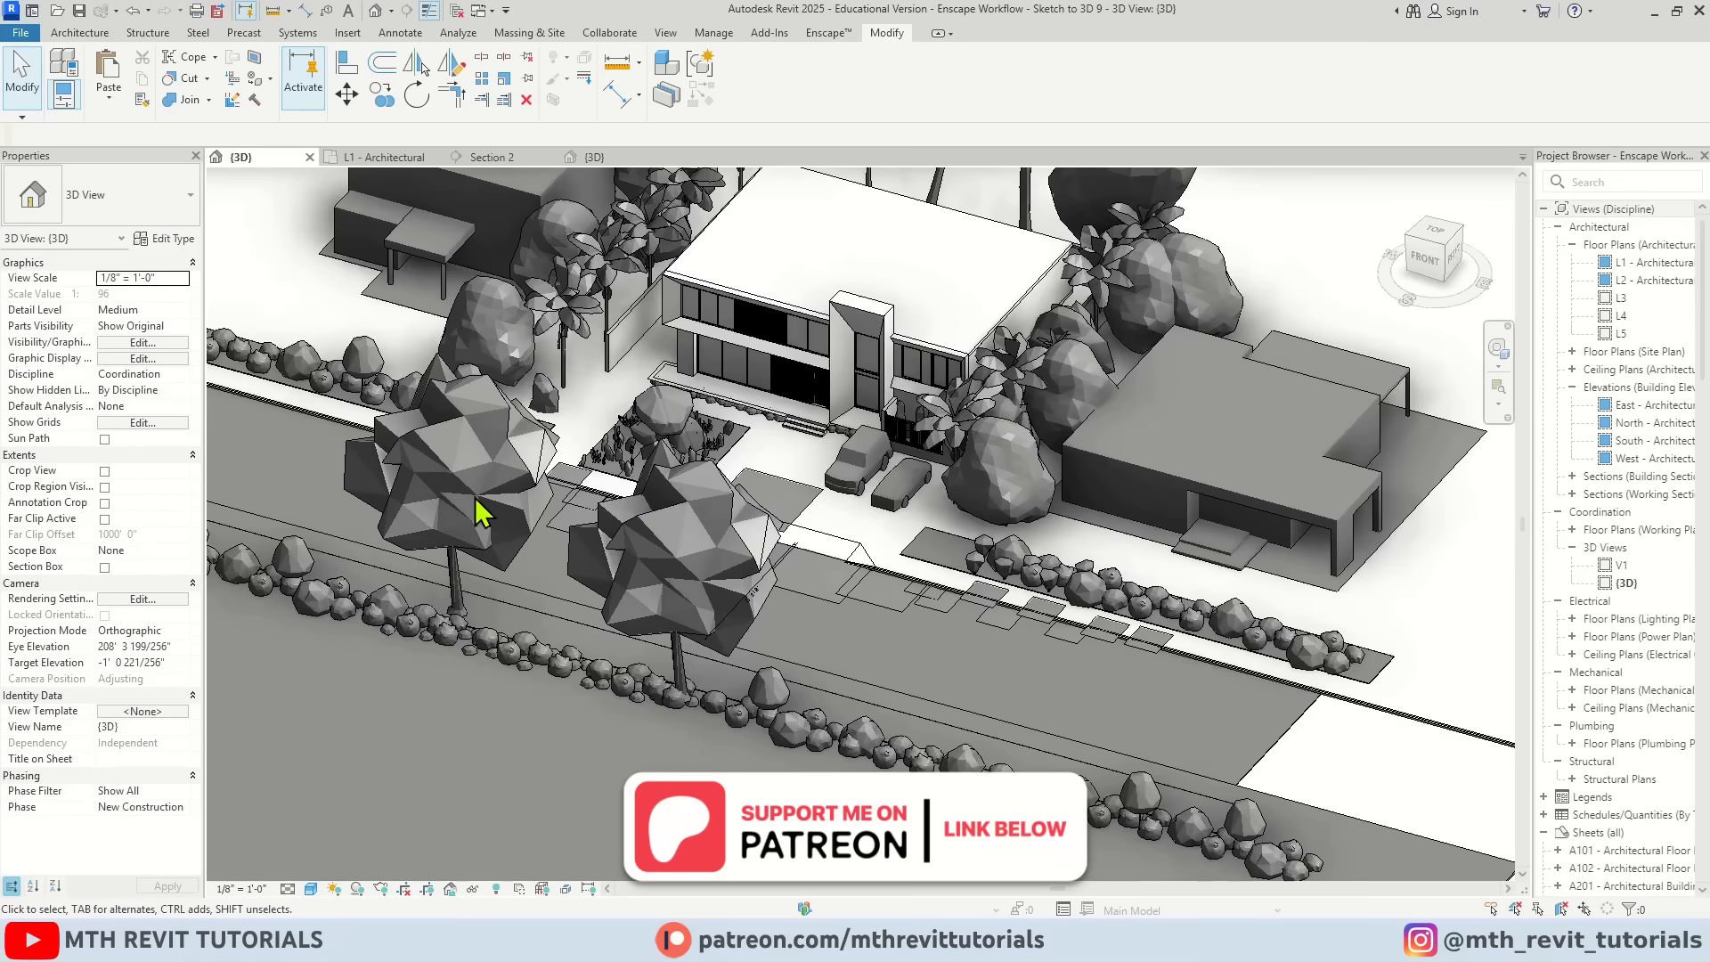
pyautogui.scroll(3, 489, 516)
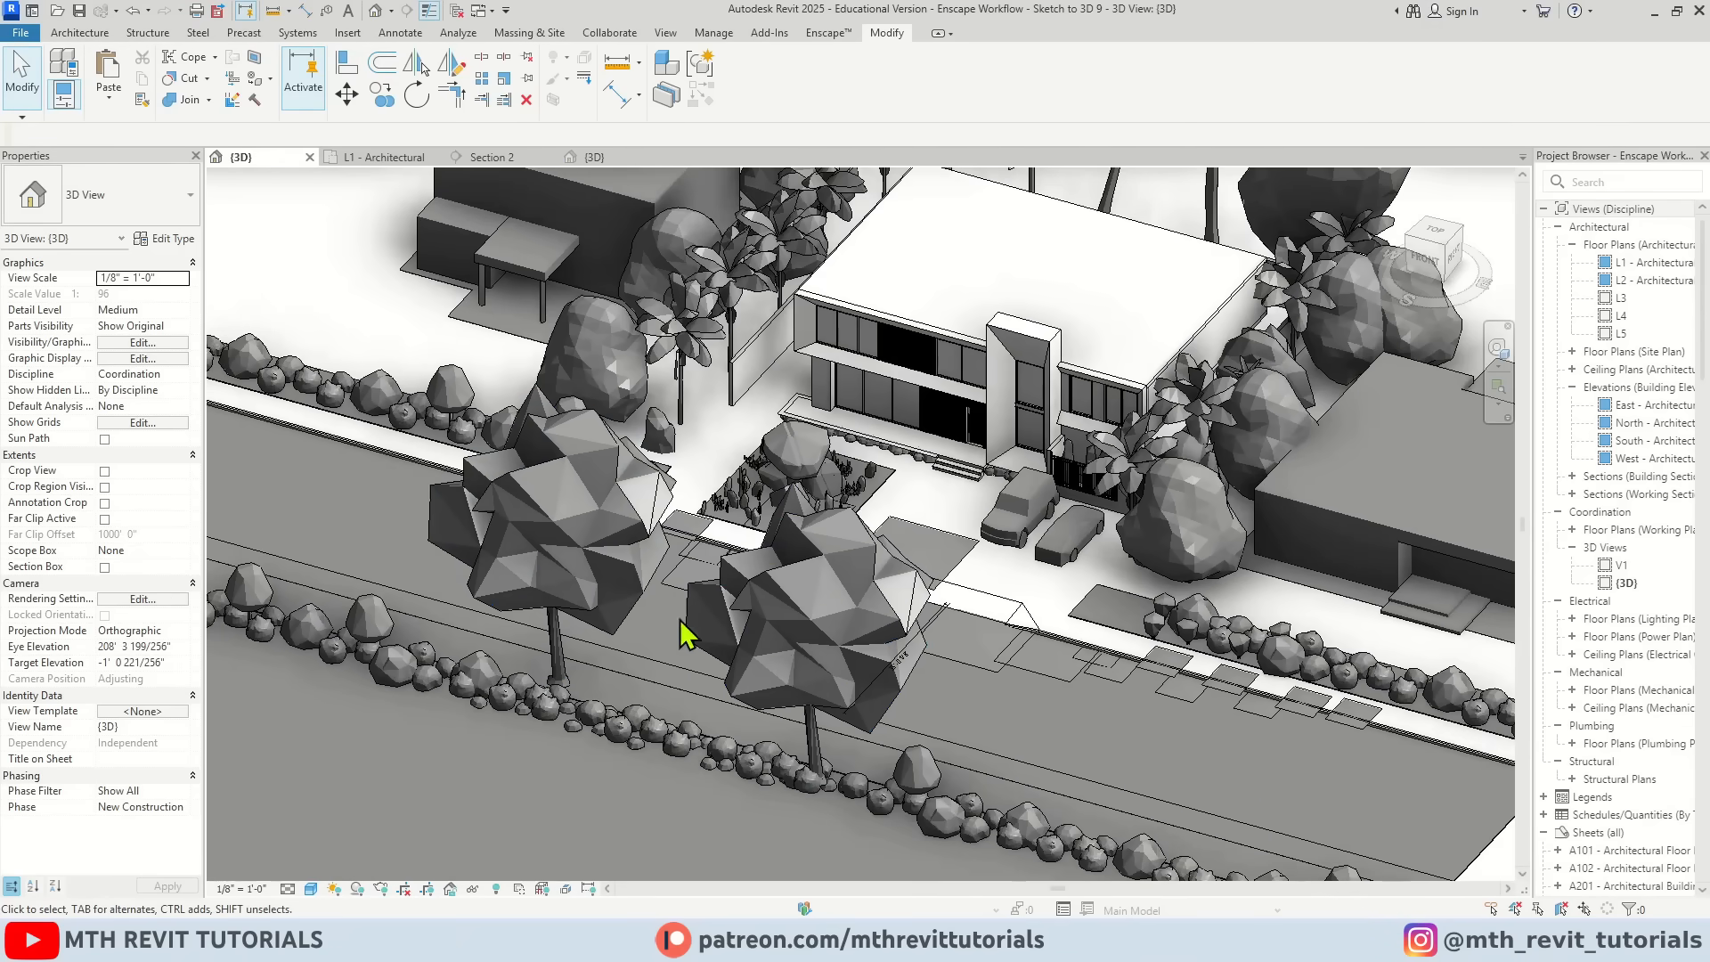
pyautogui.keyDown('shift'); pyautogui.moveTo(766, 659); pyautogui.dragTo(839, 629, button='middle'); pyautogui.keyUp('shift')
pyautogui.scroll(5, 1130, 366)
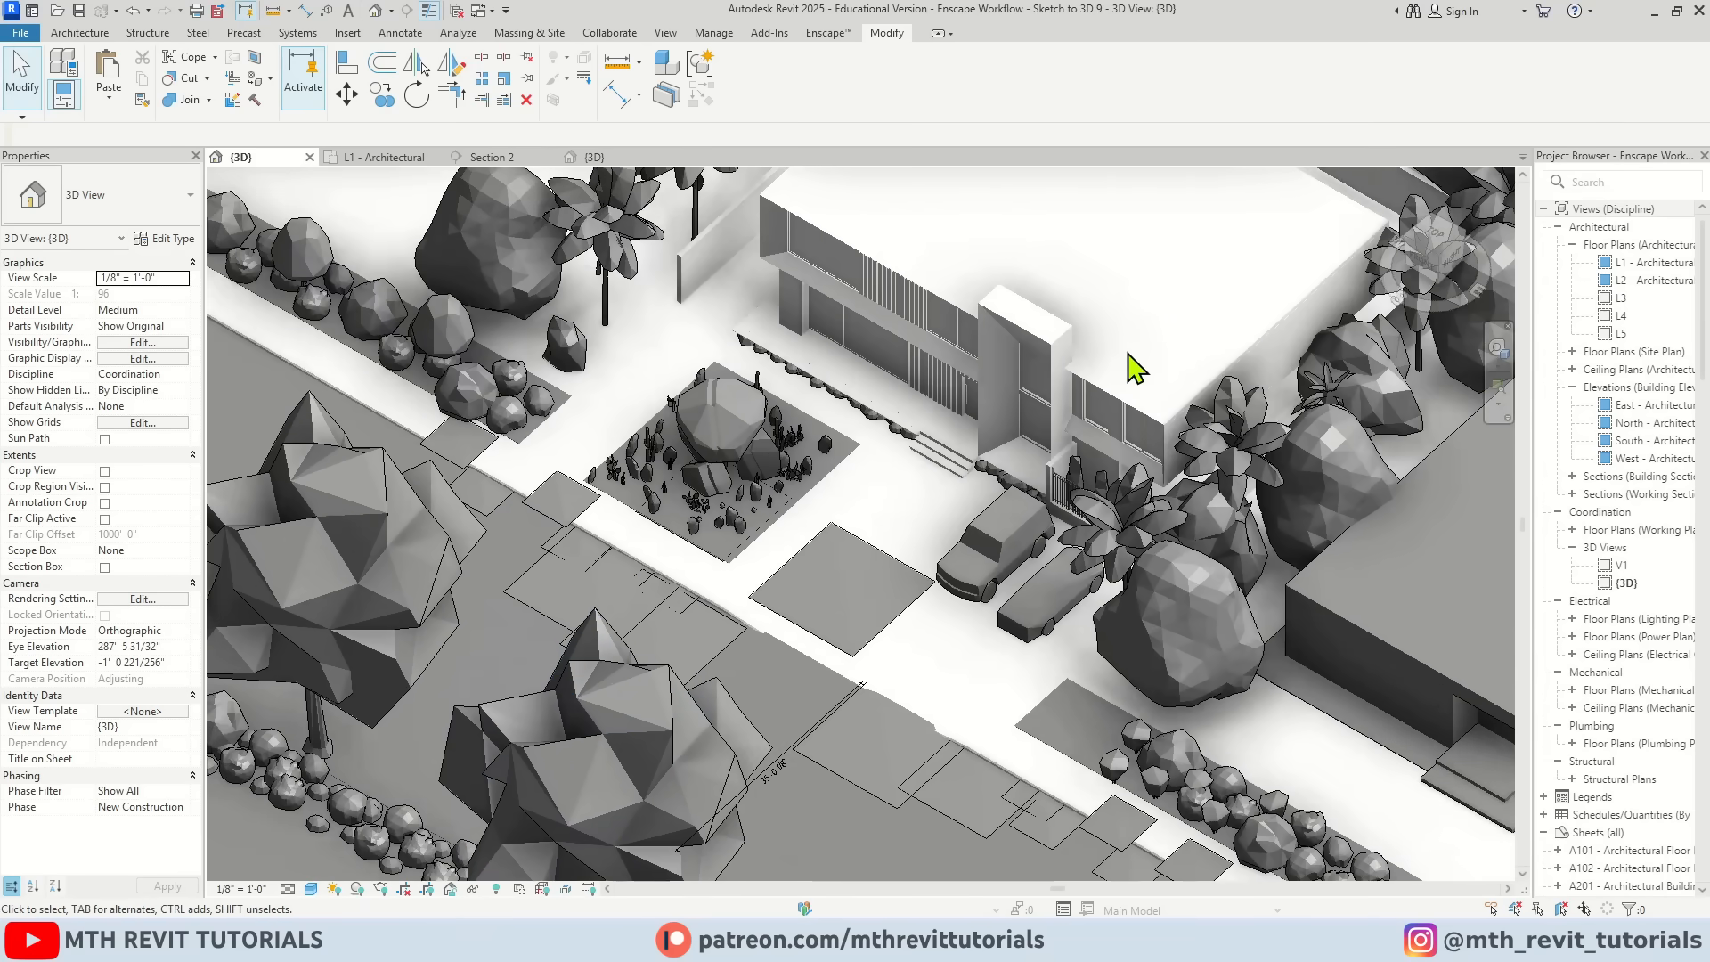